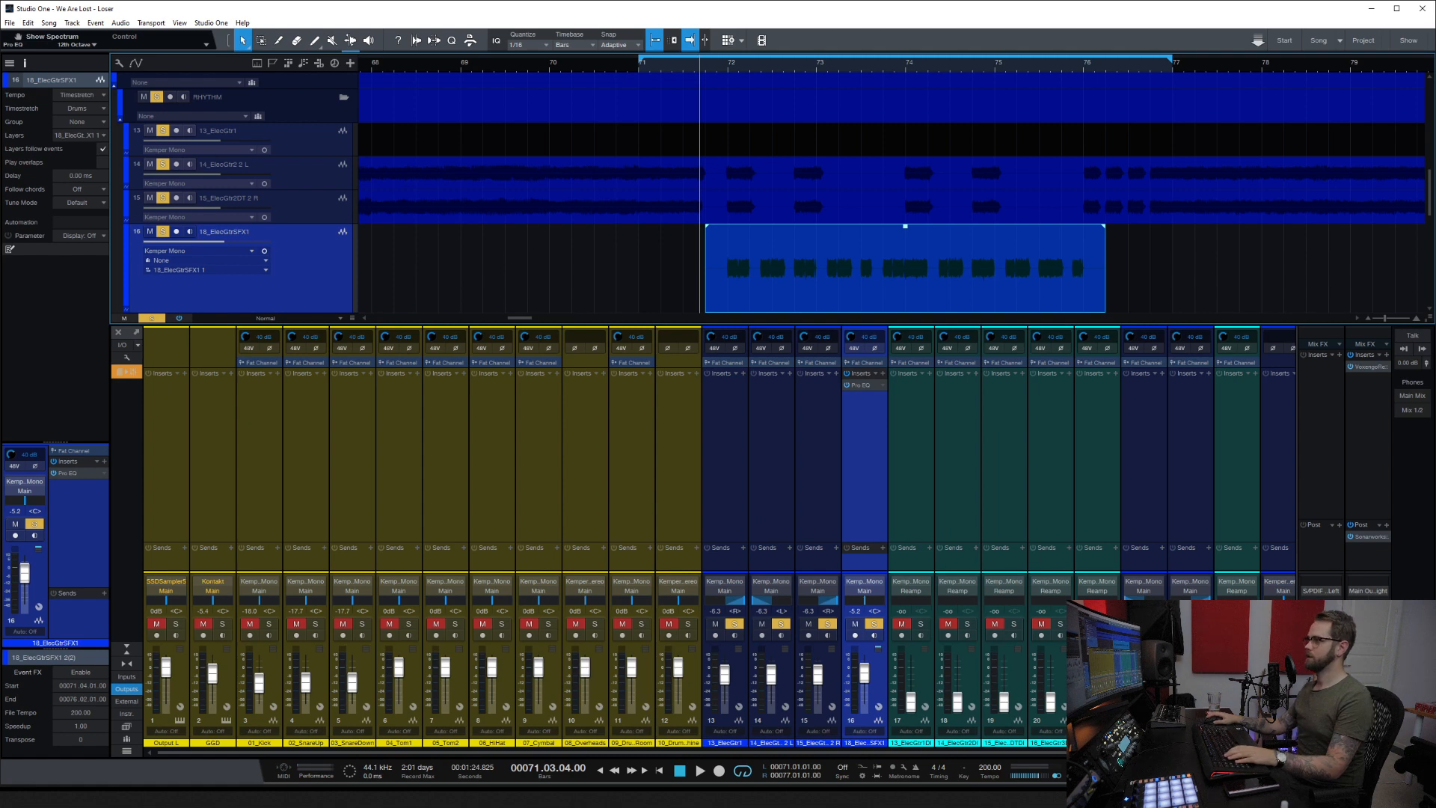
Step: Open the Pro EQ on the 18_ElecGtrSFX1 track and raise the track's volume to -1.7 dB
left_click_drag(212, 300, 373, 353)
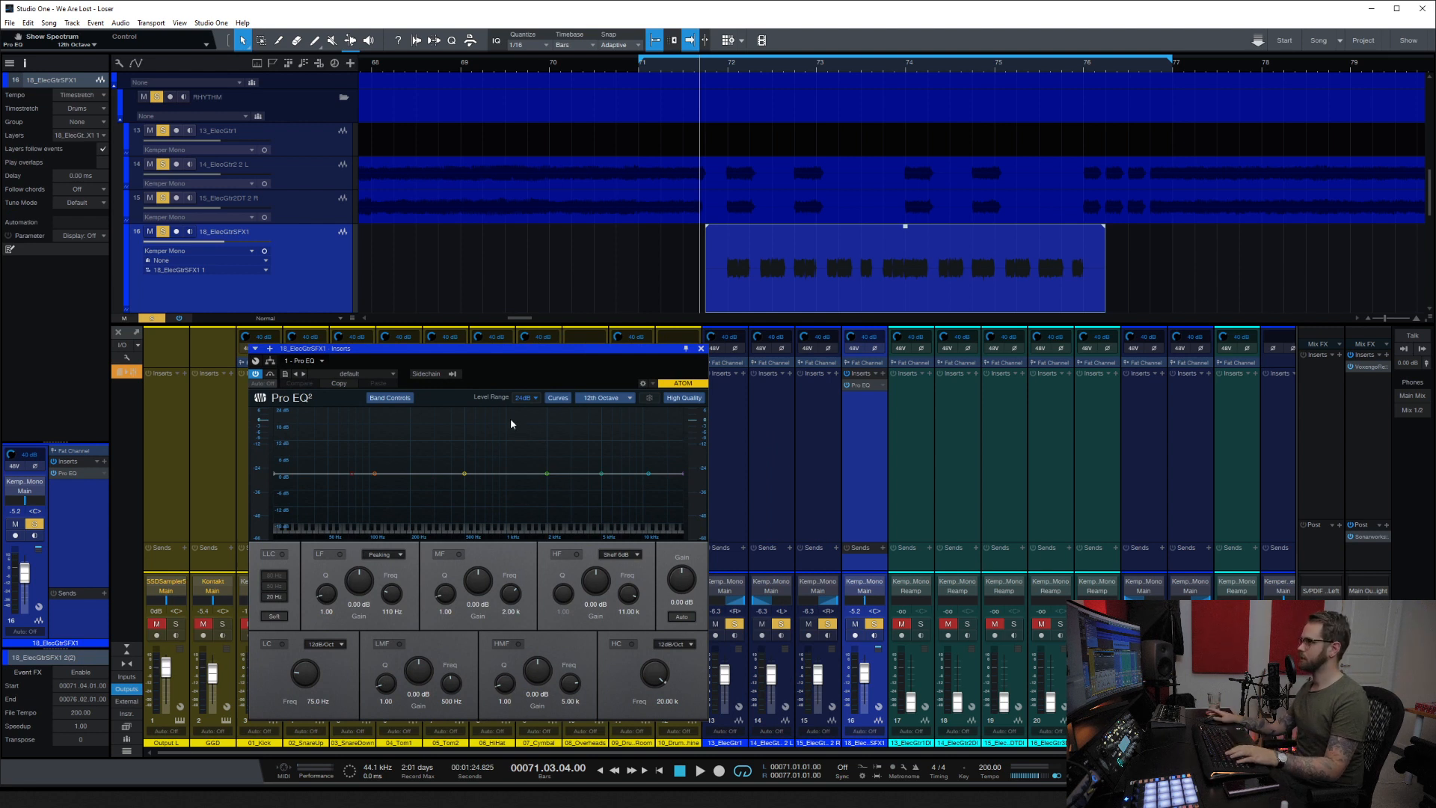
left_click_drag(222, 242, 227, 244)
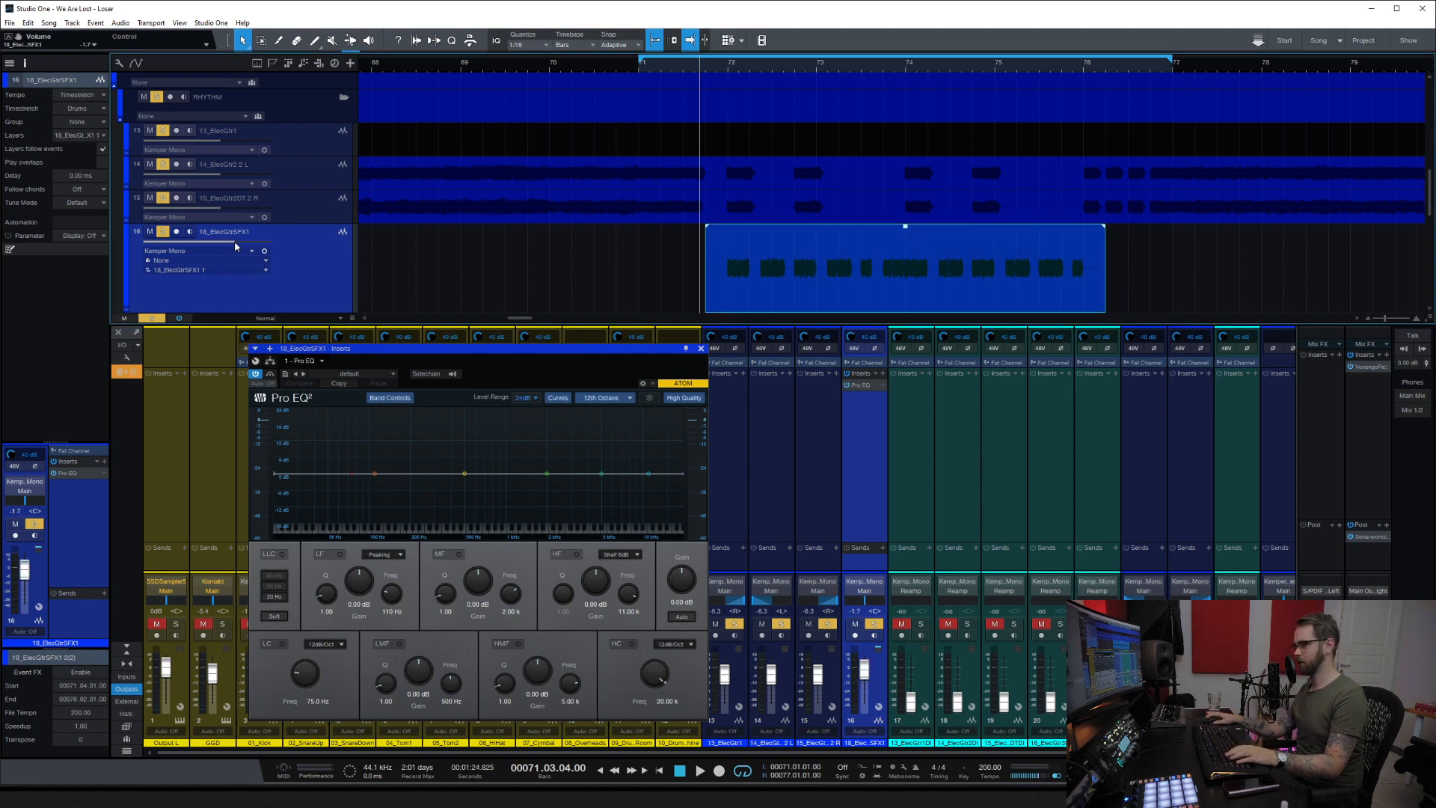
Step: During playback, enable the Pro EQ low-cut and high-cut filters, raising the low-cut frequency and lowering the high-cut frequency
key("space")
left_click(282, 644)
left_click_drag(300, 674, 300, 658)
left_click(631, 643)
left_click_drag(648, 670, 648, 686)
Step: Boost the LMF band about 4.56 dB near 2.3 kHz and set the low-cut frequency to 352 Hz
left_click_drag(465, 474, 555, 462)
left_click_drag(428, 474, 444, 476)
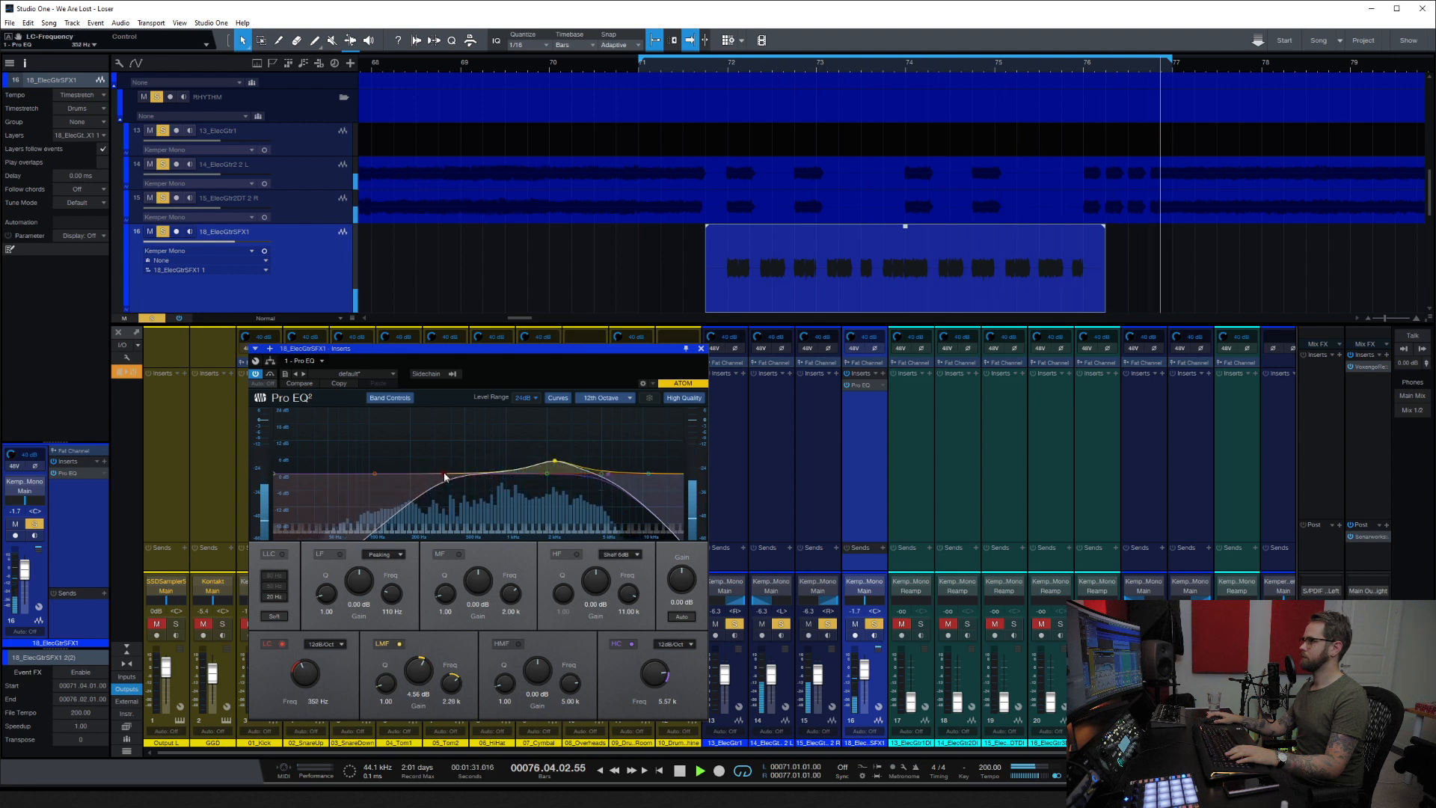
key("space")
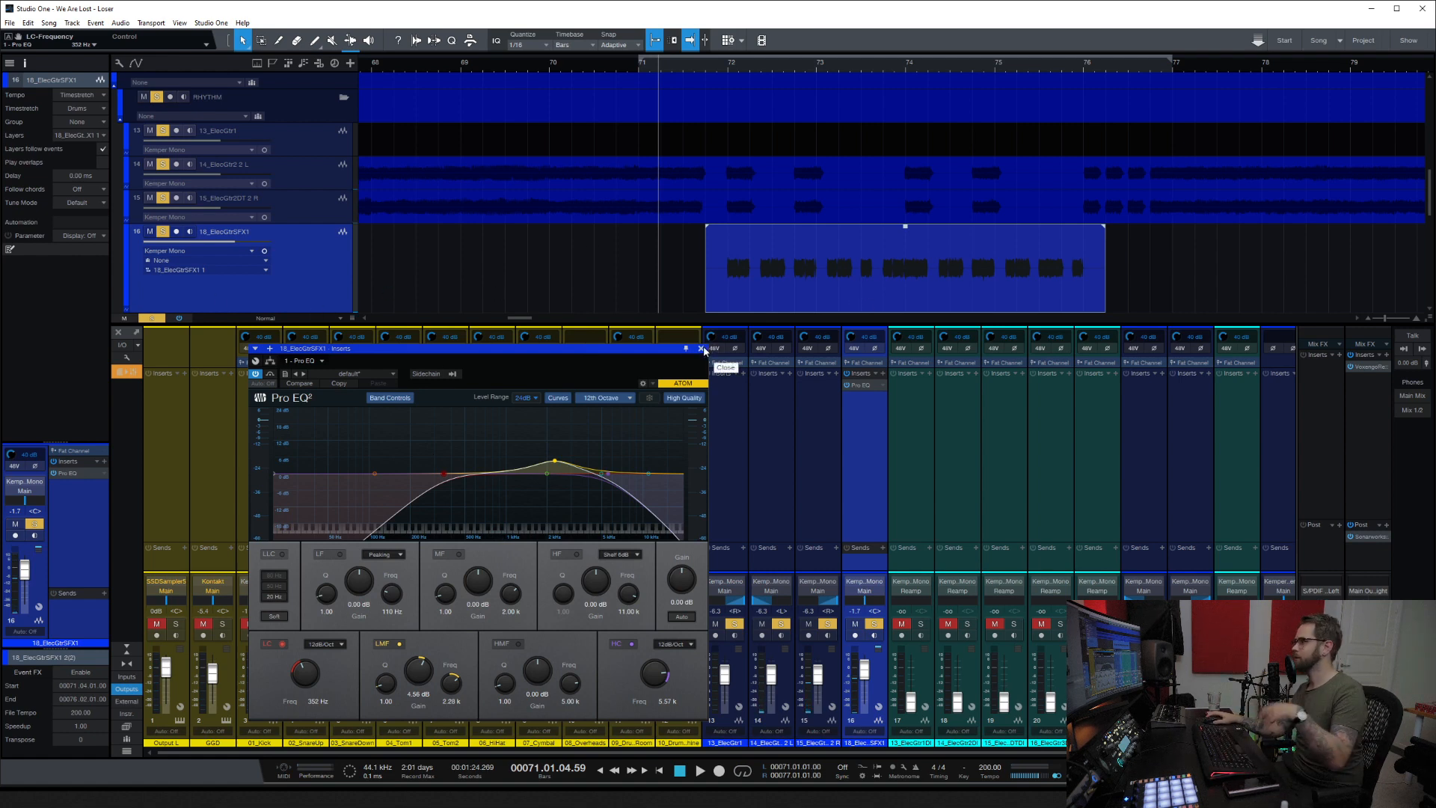
Step: Hide the EQ and the mixer, and move the teal 18_ElecGtrSFX1 DI track up beneath the other DI tracks
left_click(59, 473)
key("F3")
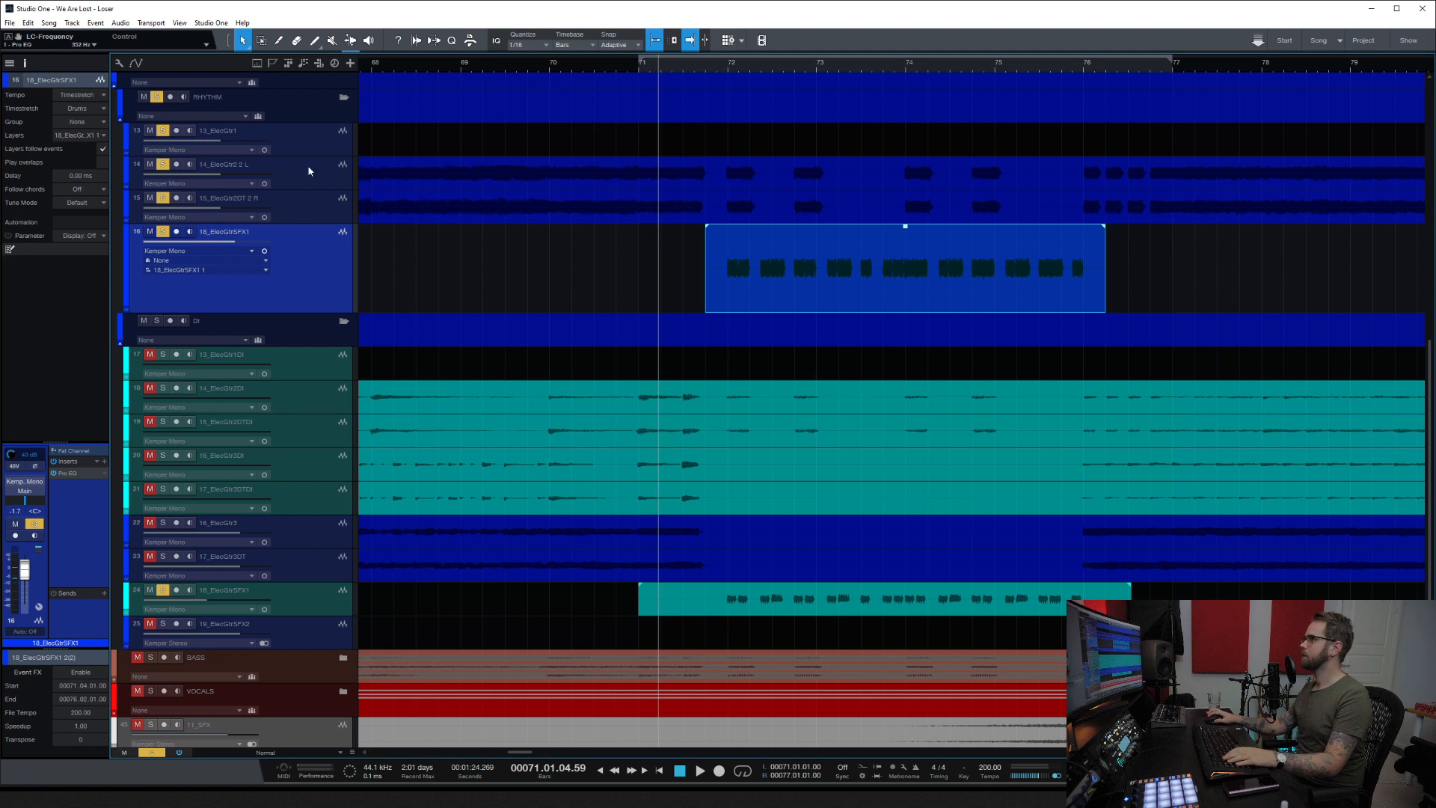
scroll(664, 284, "down", 1)
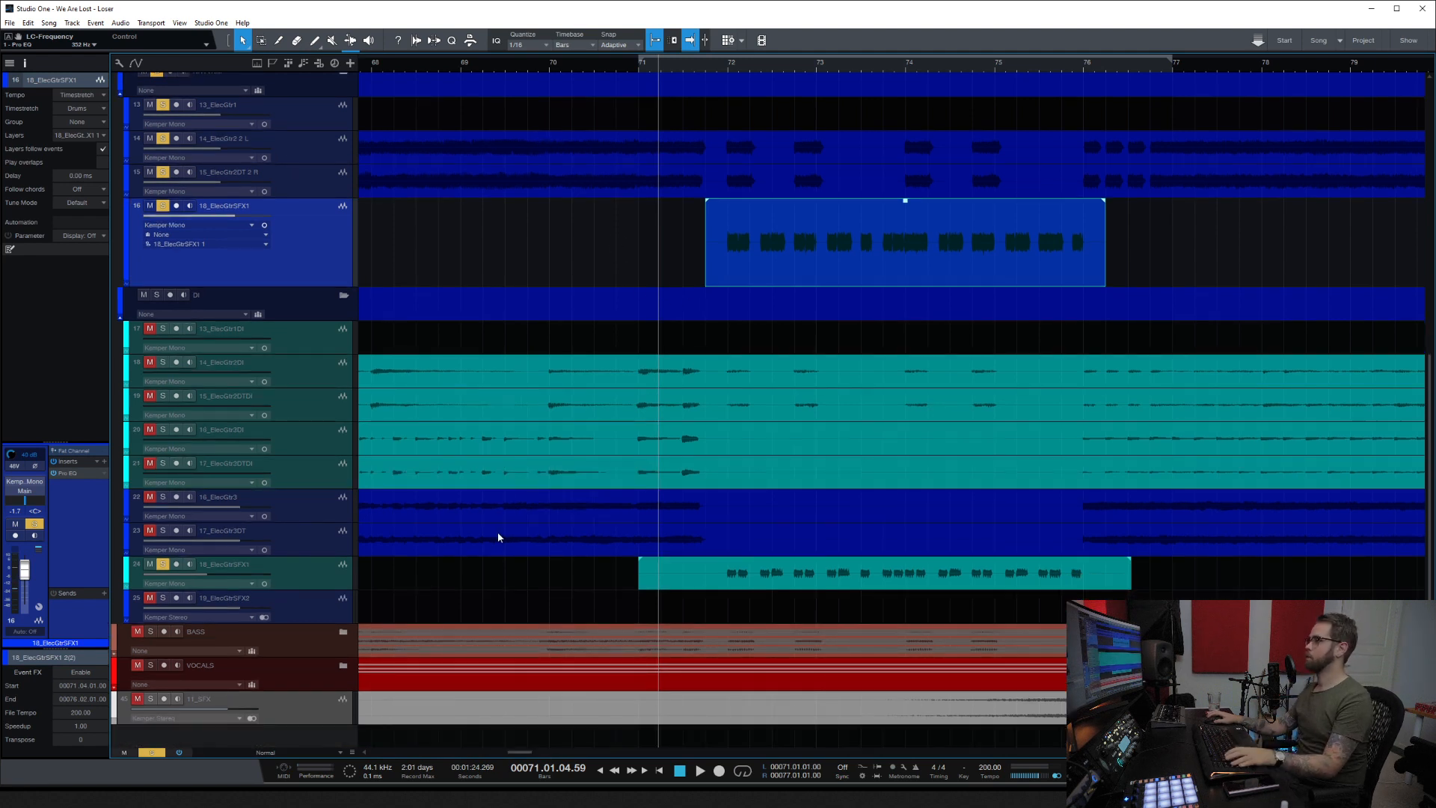
left_click(302, 584)
left_click_drag(307, 525, 105, 502)
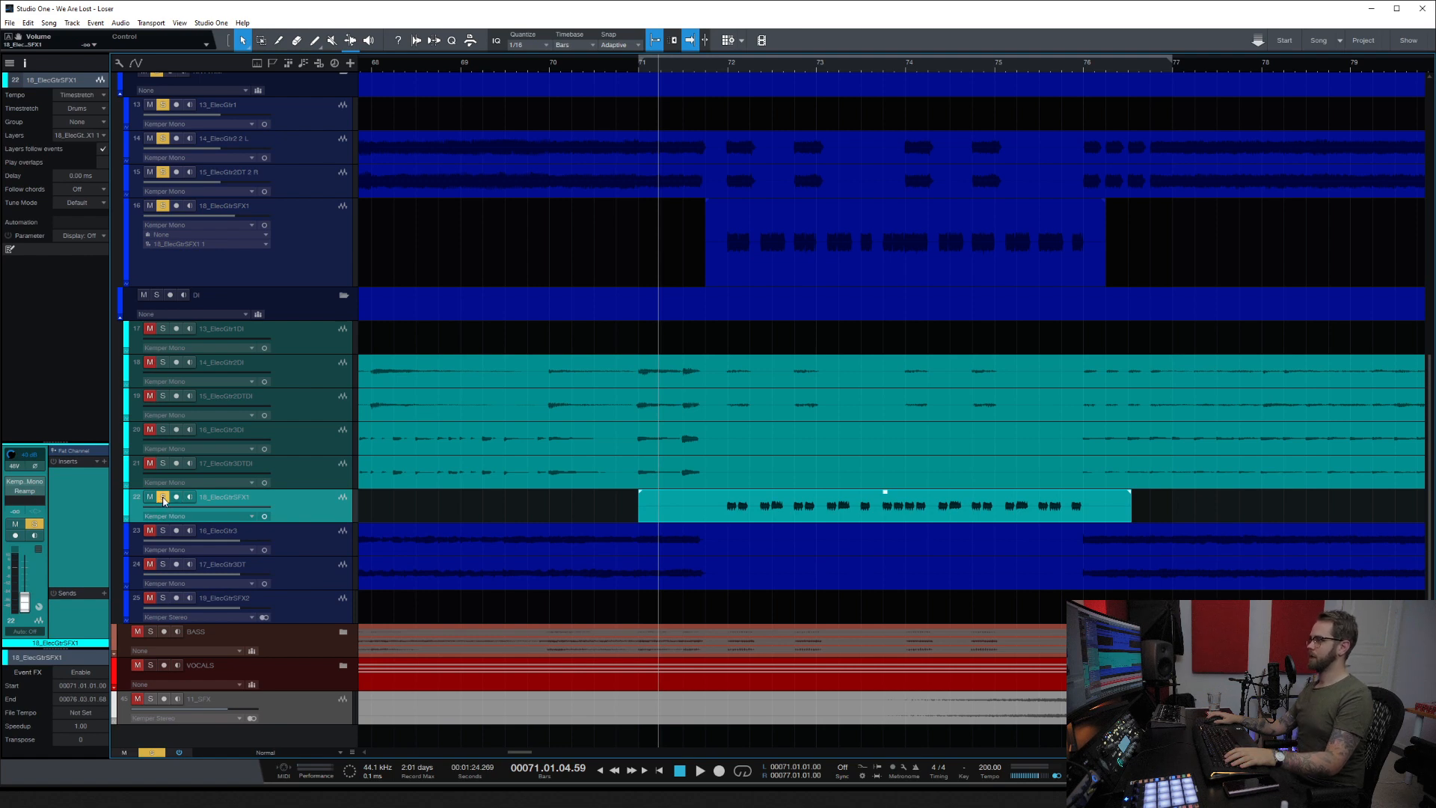
Step: Duplicate the 19_ElecGtrSFX2 track without its audio events
left_click(320, 608)
key("w")
key("w")
key("w")
key("w")
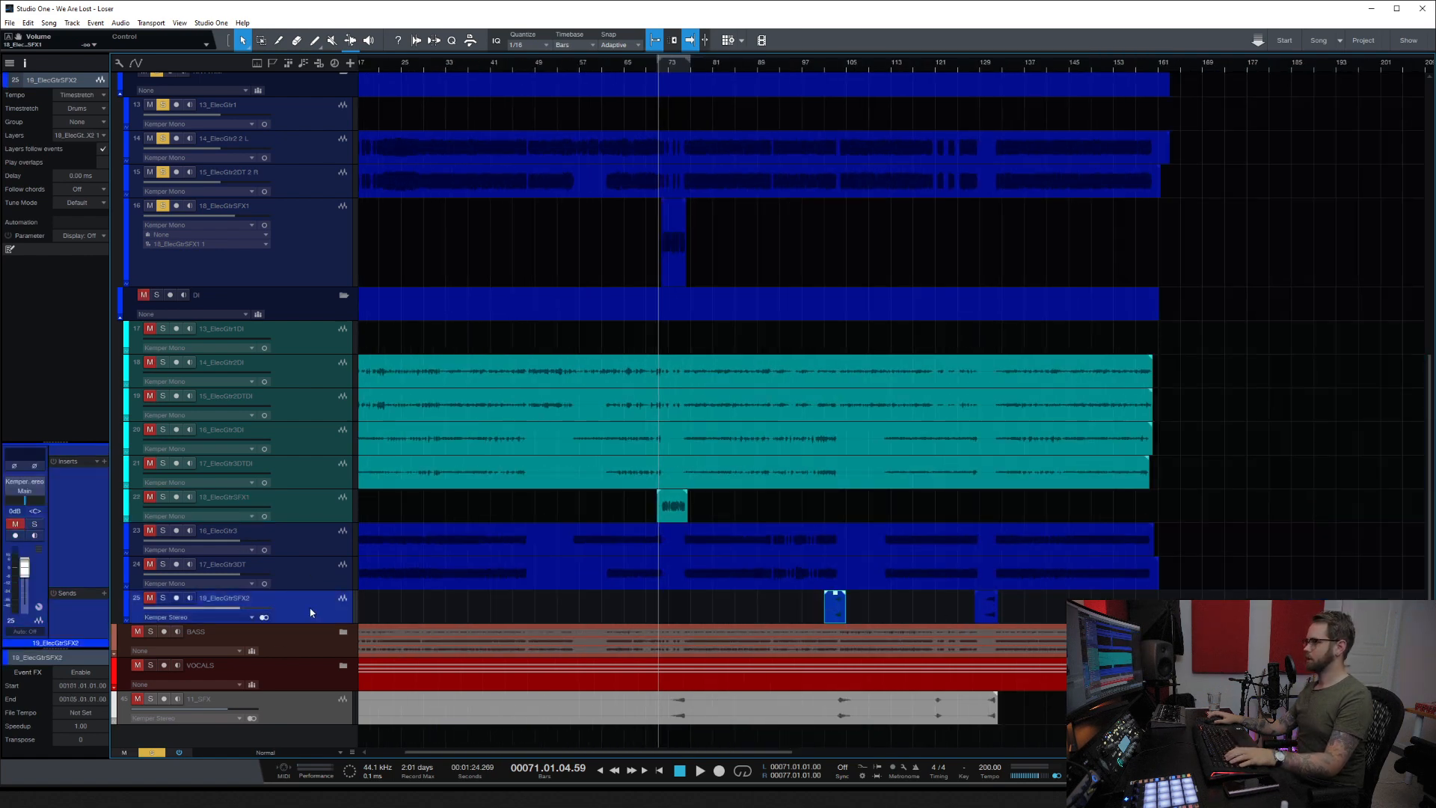
right_click(311, 612)
left_click(353, 398)
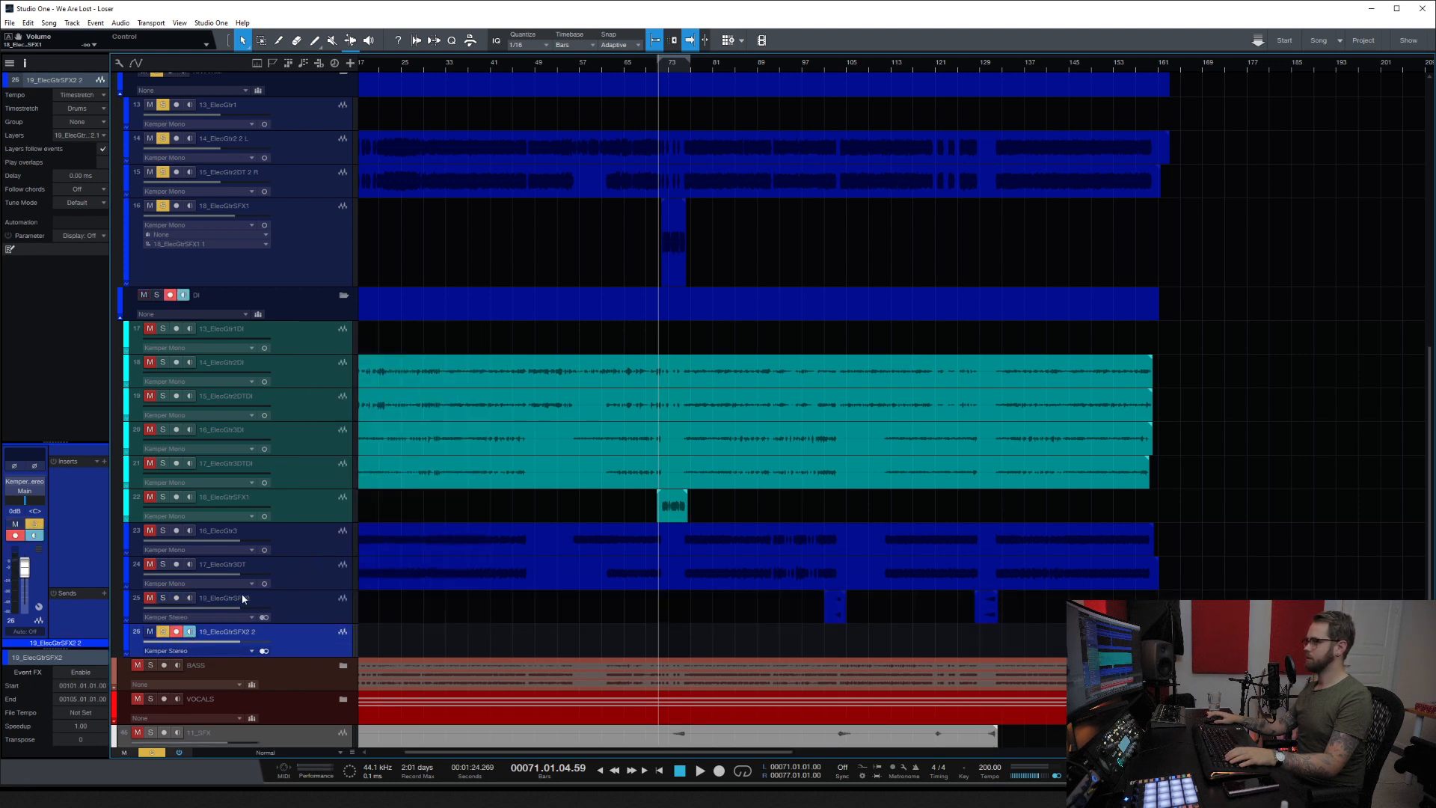
Step: Route the original 19_ElecGtrSFX2 track to the Reamp output
left_click(286, 611)
left_click(26, 492)
left_click(64, 516)
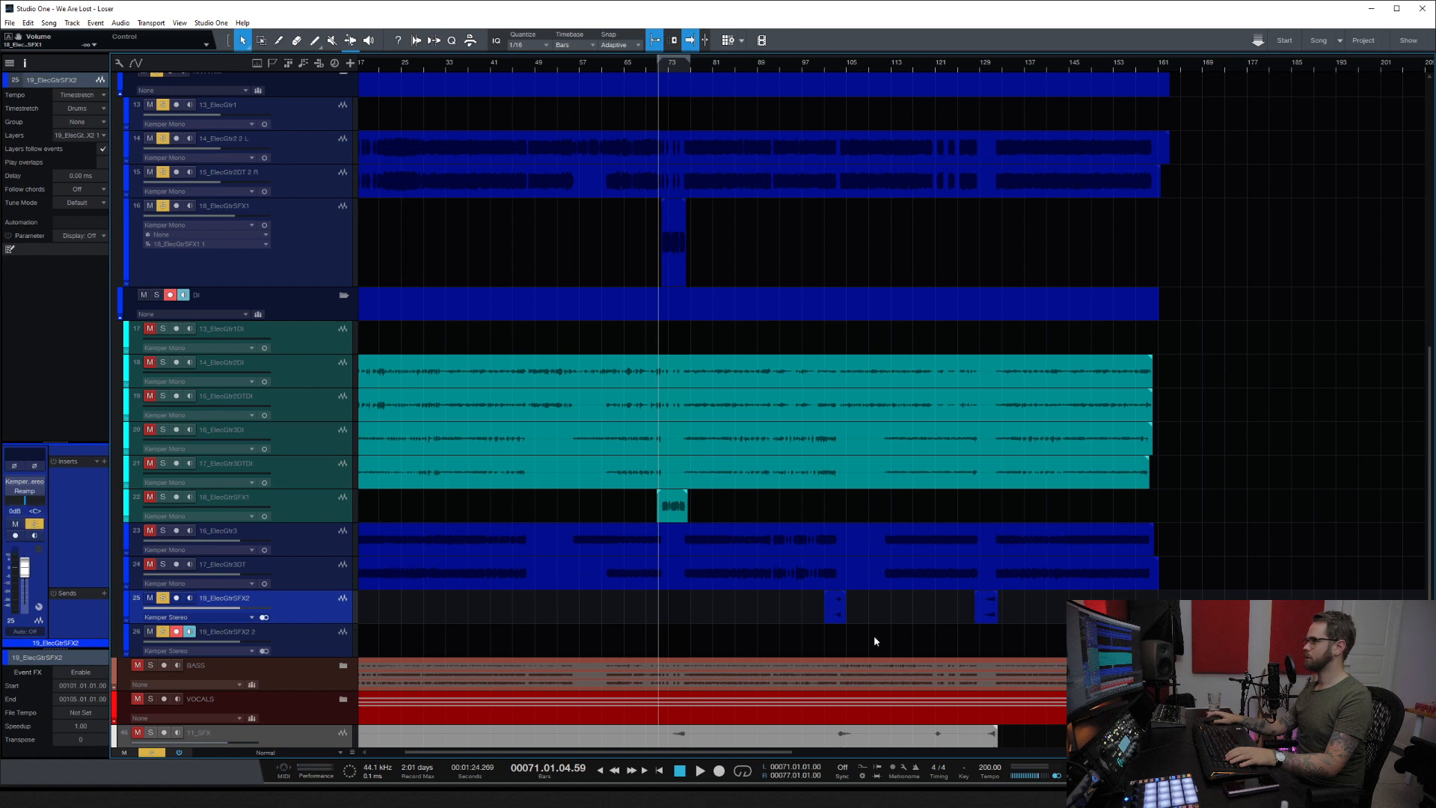
Step: Try recording the reamped effect onto 19_ElecGtrSFX2 2 from bar 102, and delete that take
left_click(819, 639)
key("e")
key("e")
key("e")
left_click(859, 641)
left_click(915, 640)
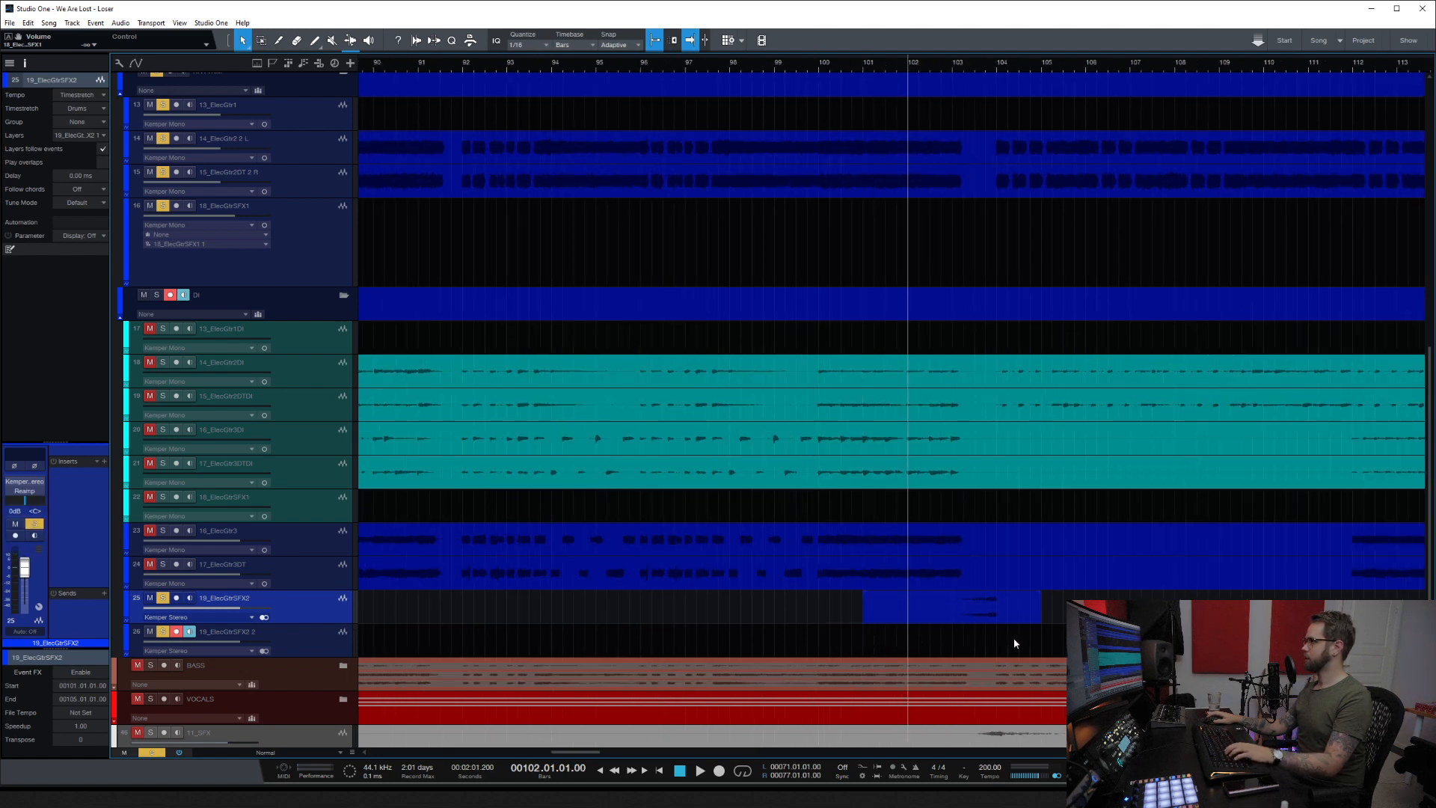
key("KP_Multiply")
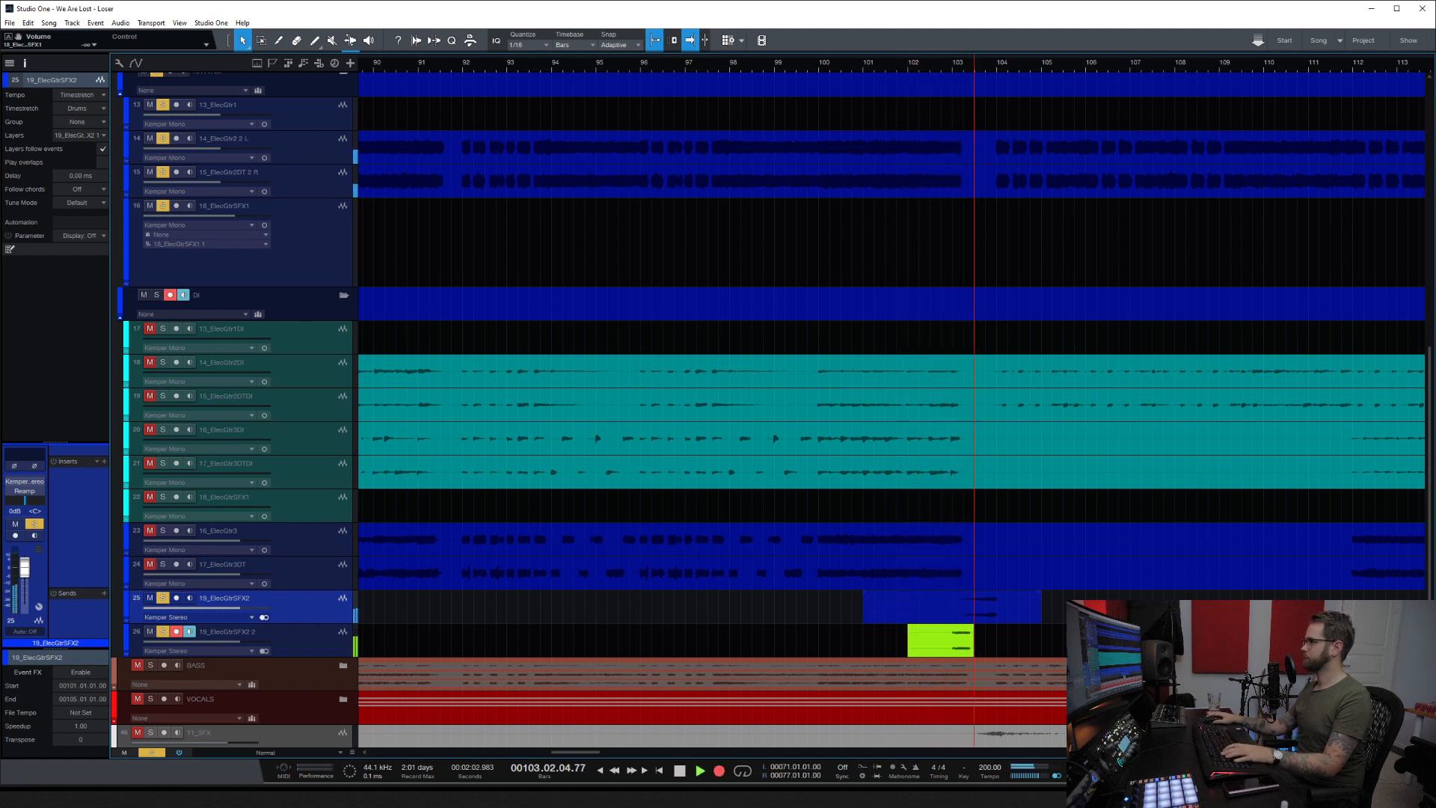
key("space")
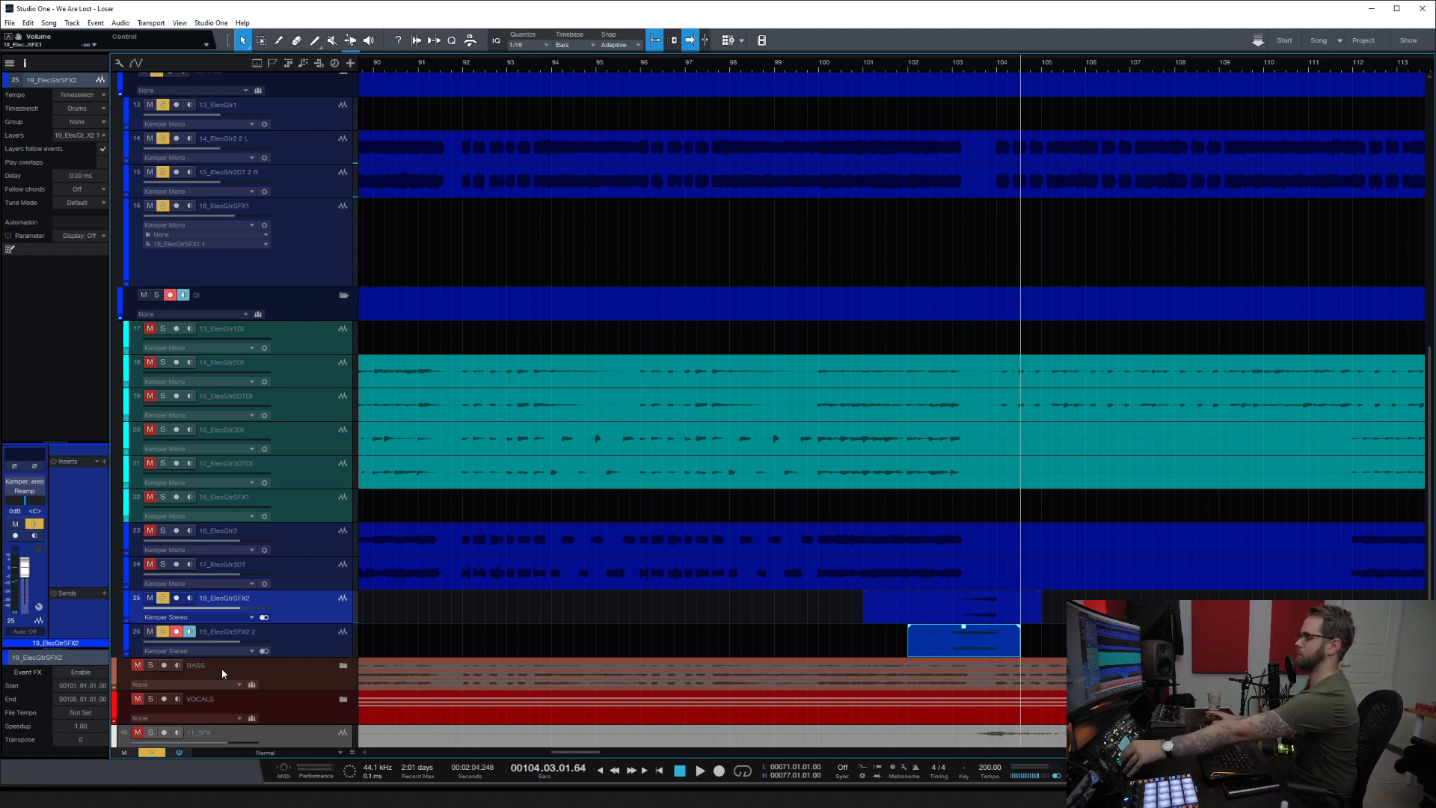
left_click(964, 640)
key("Delete")
Step: Record the first reamped effect section onto 19_ElecGtrSFX2 2 starting at bar 101
left_click(867, 646)
key("KP_Multiply")
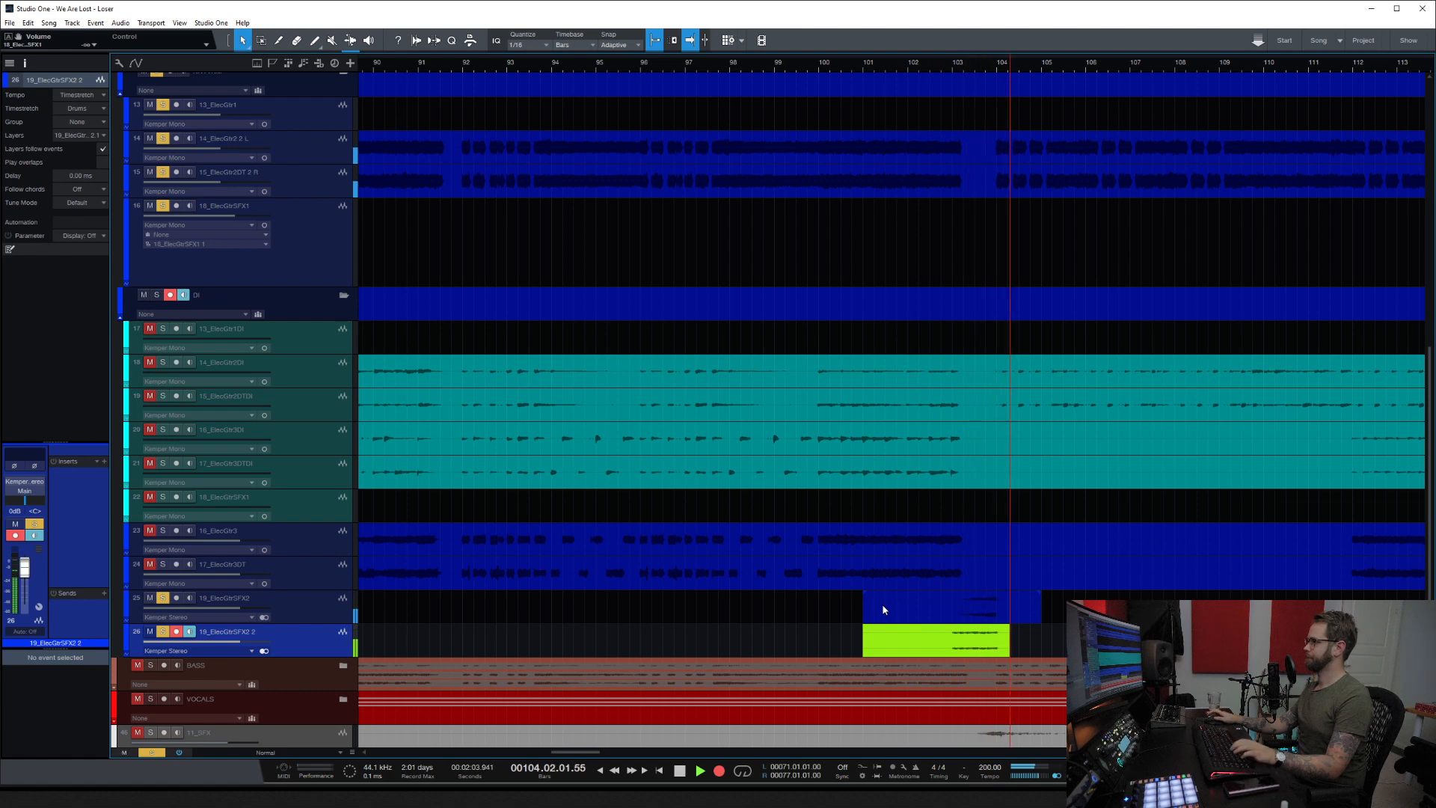
key("space")
Step: Record a take of the second effect section onto 19_ElecGtrSFX2 2 from about bar 127, and delete it
left_click_drag(557, 752, 607, 752)
key("w")
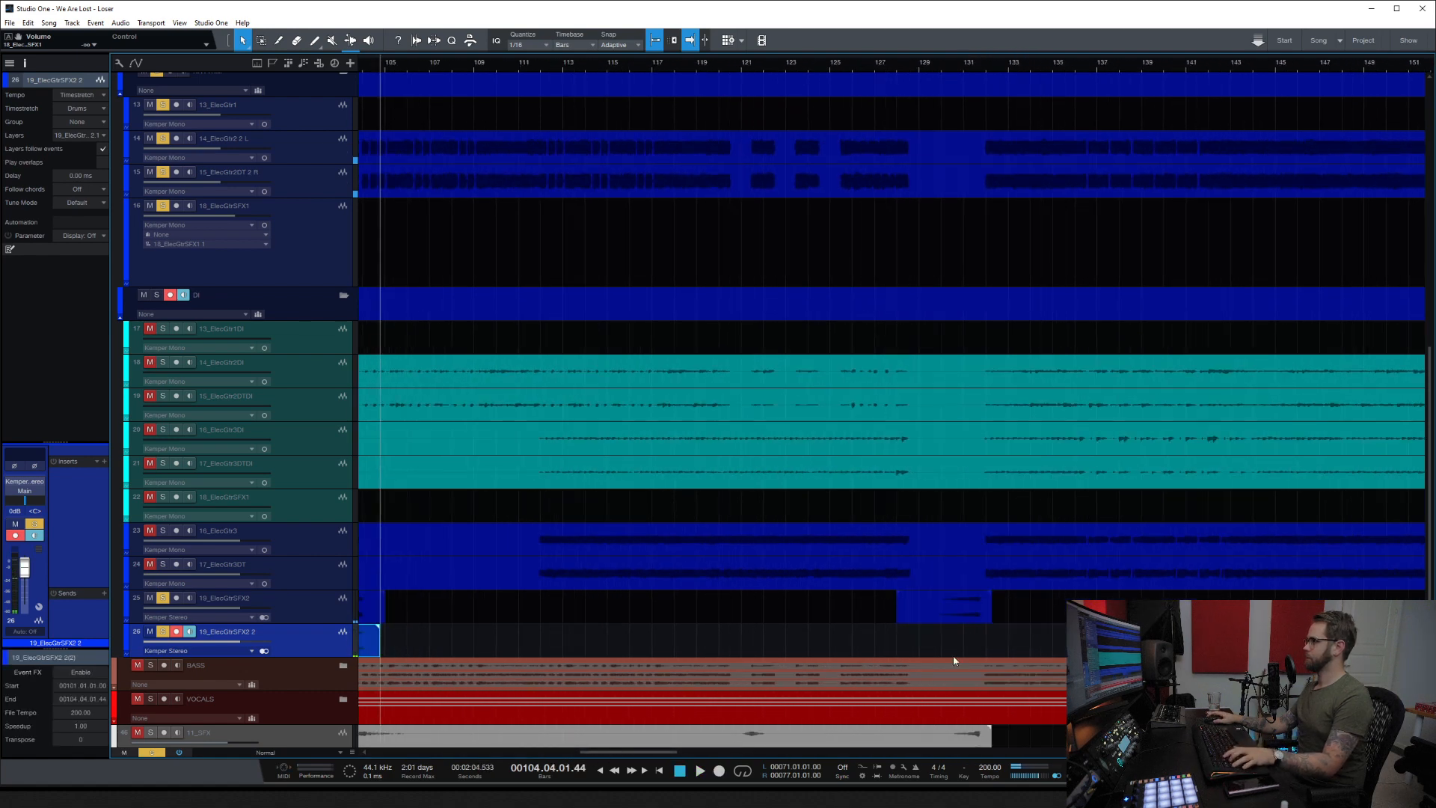
left_click(919, 630)
key("KP_Multiply")
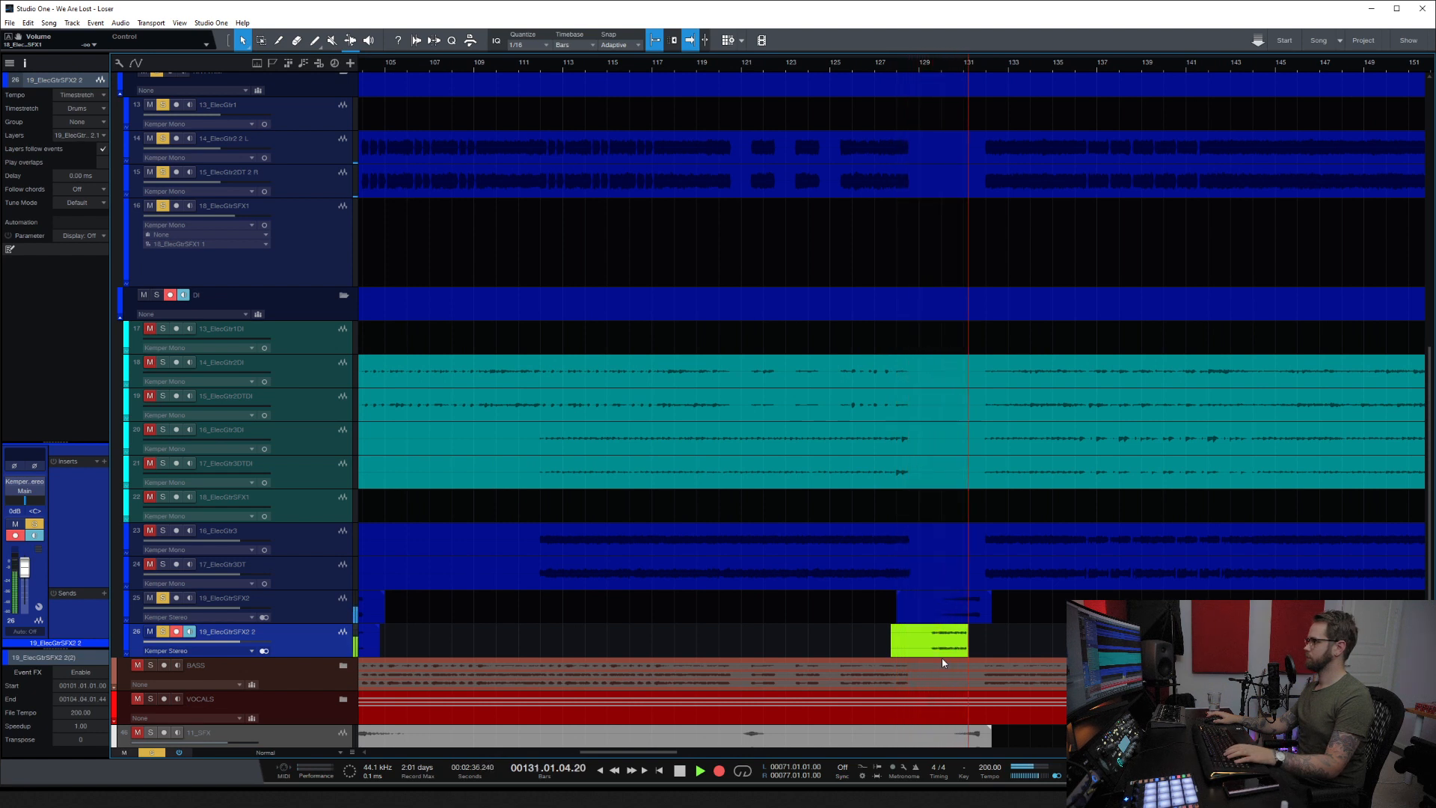
key("space")
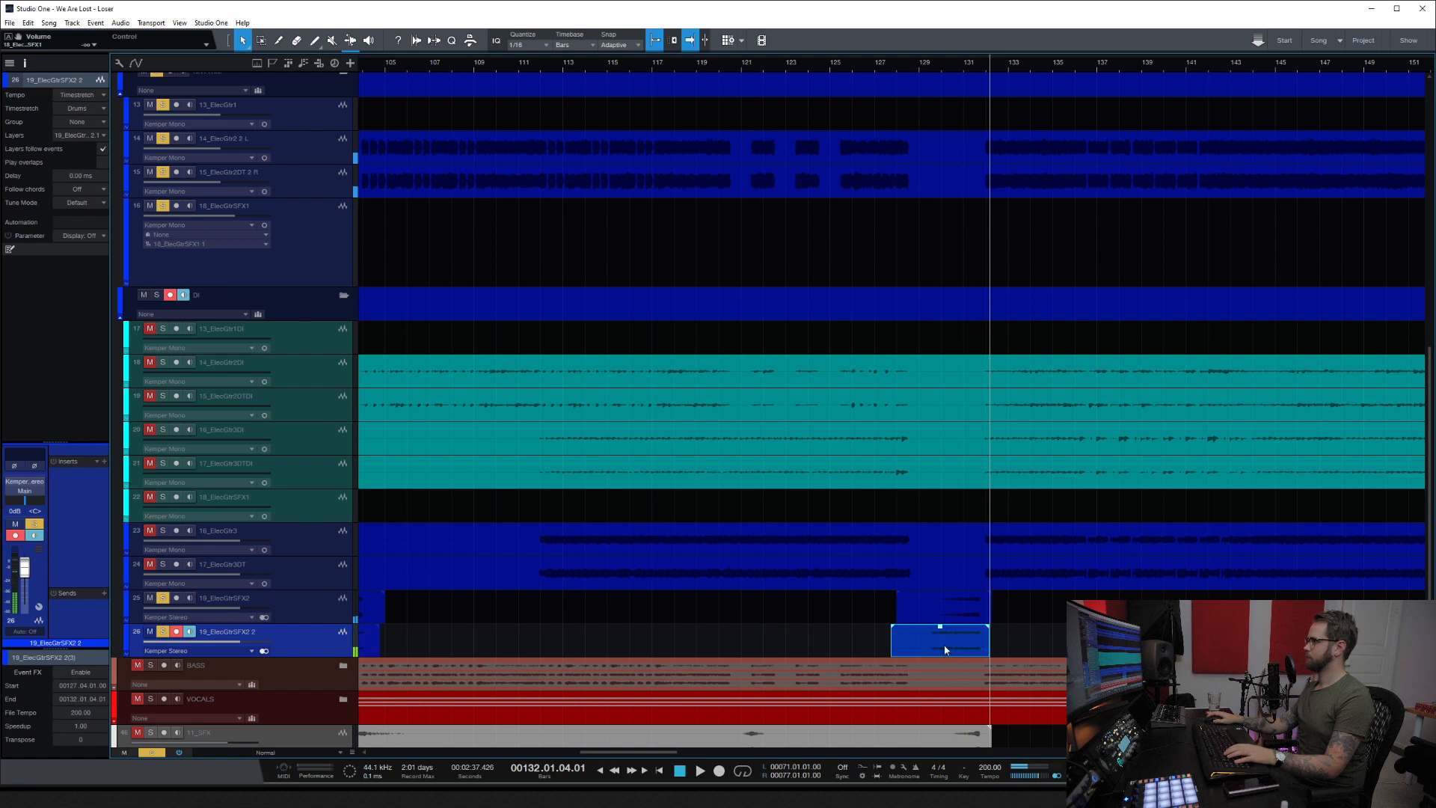
key("Delete")
Step: Play the second effect section and lower the original 19_ElecGtrSFX2 track's volume to -5.5 dB
left_click(914, 633)
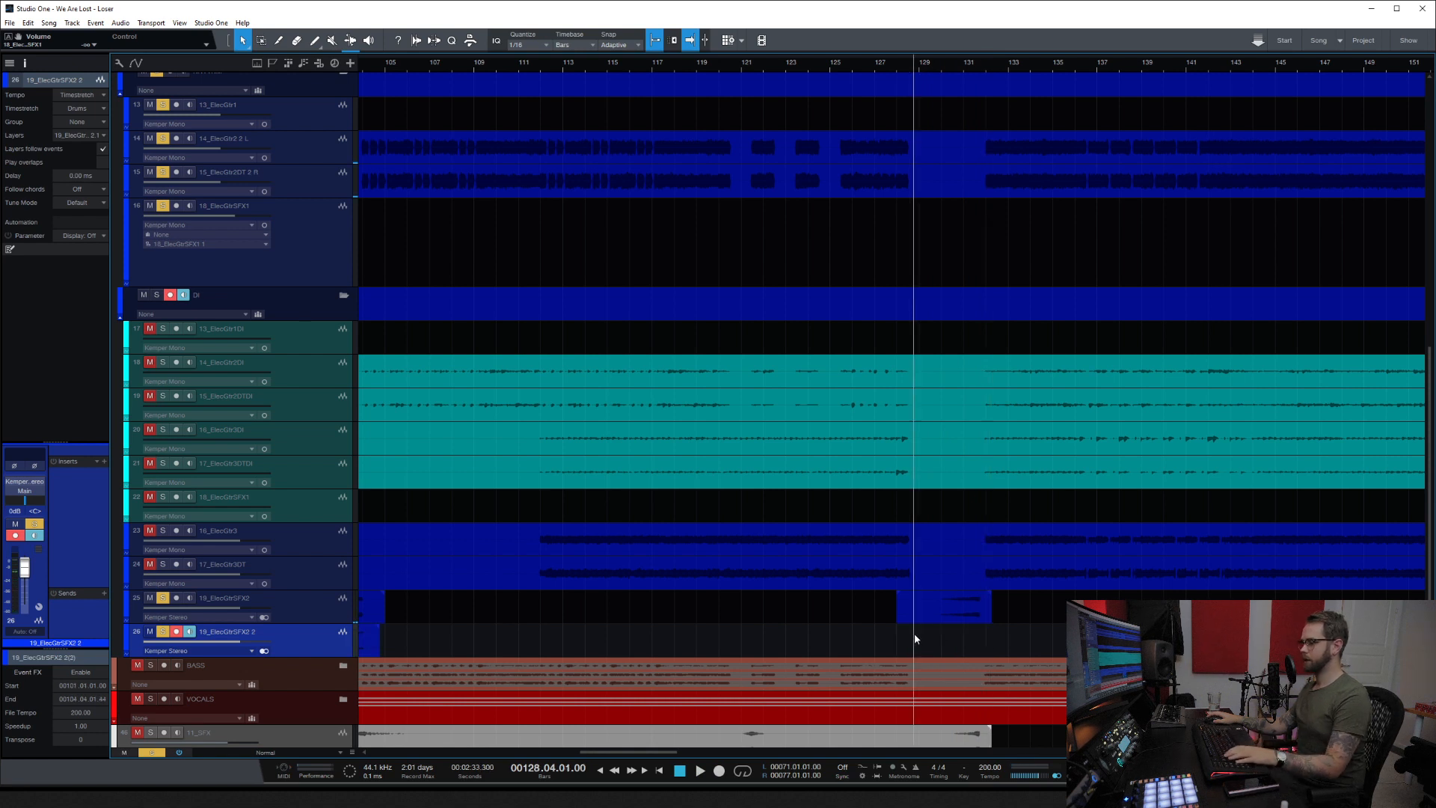
key("space")
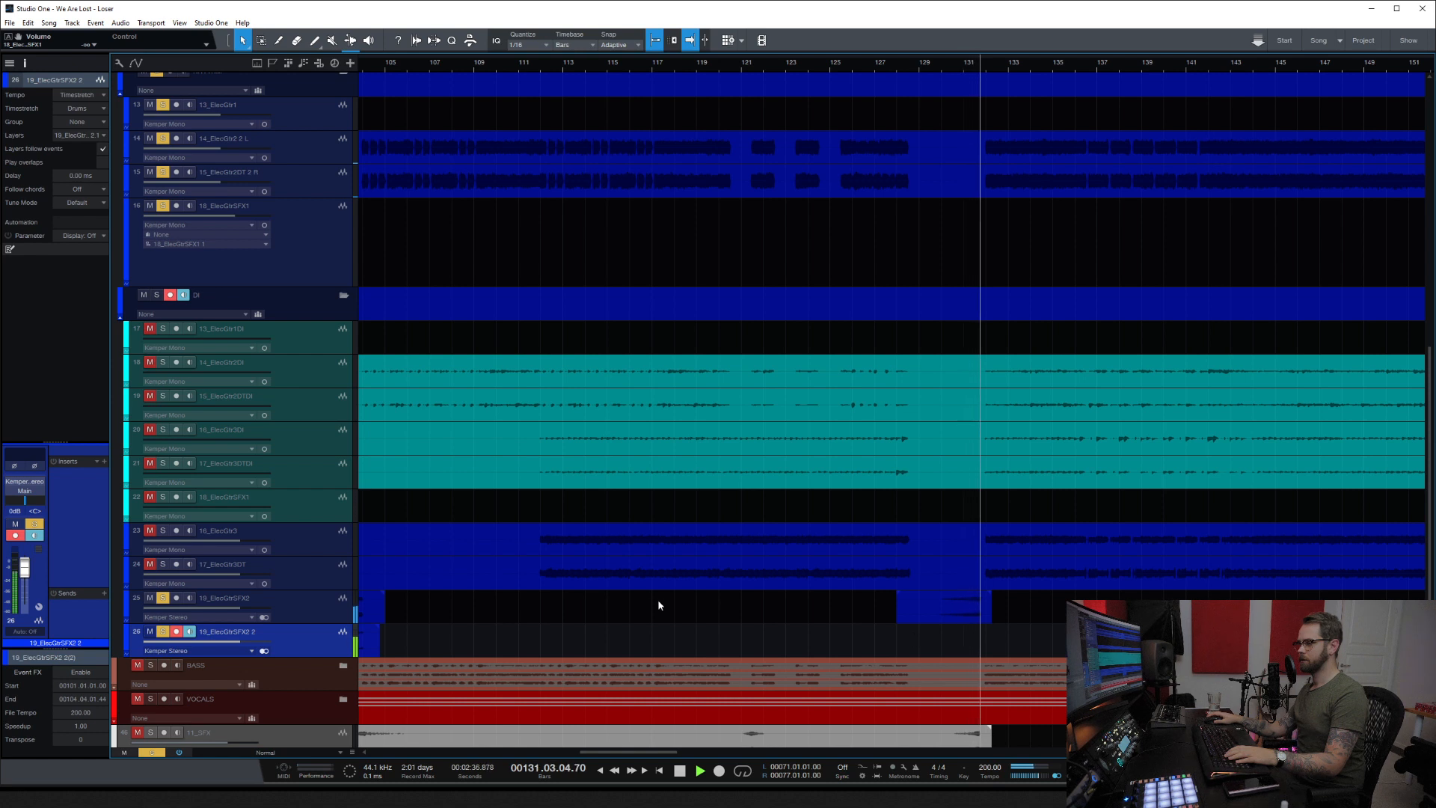
left_click_drag(226, 611, 219, 611)
left_click(903, 648)
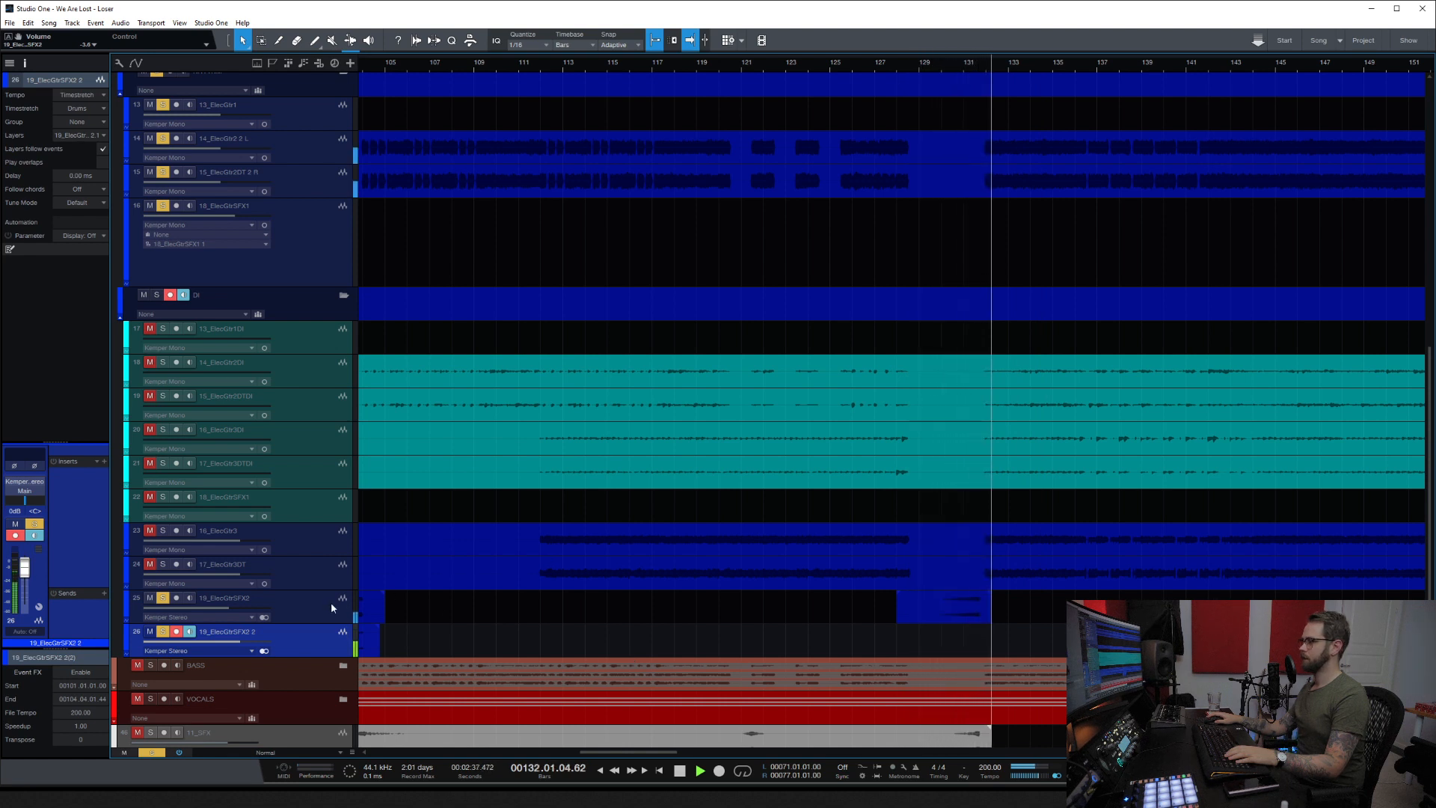
left_click_drag(225, 607, 218, 608)
key("space")
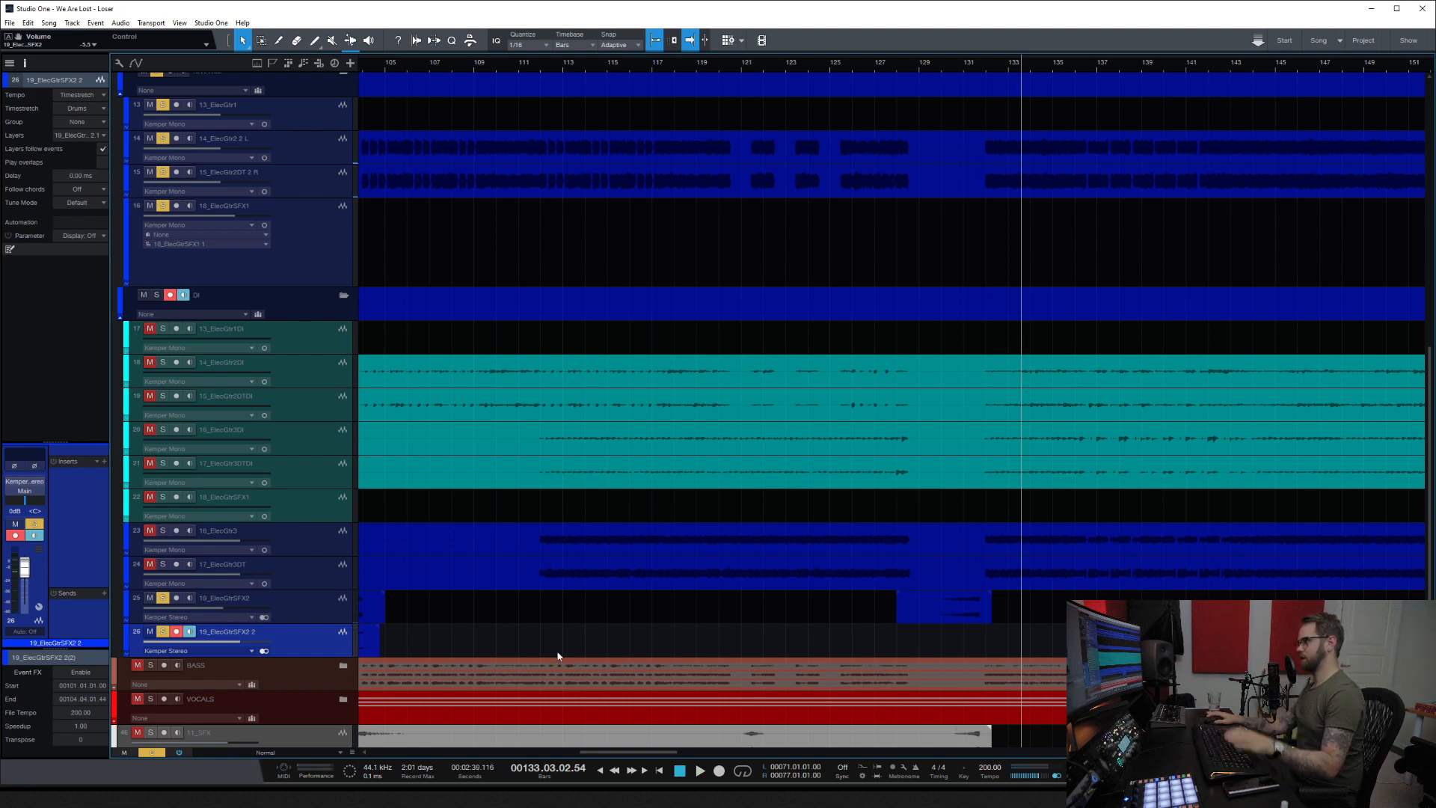
Step: Replace the first take on 19_ElecGtrSFX2 2 with a new recording starting at bar 100
key("w")
left_click(671, 644)
key("Delete")
left_click(649, 641)
key("KP_Subtract")
left_click(659, 608)
key("KP_Multiply")
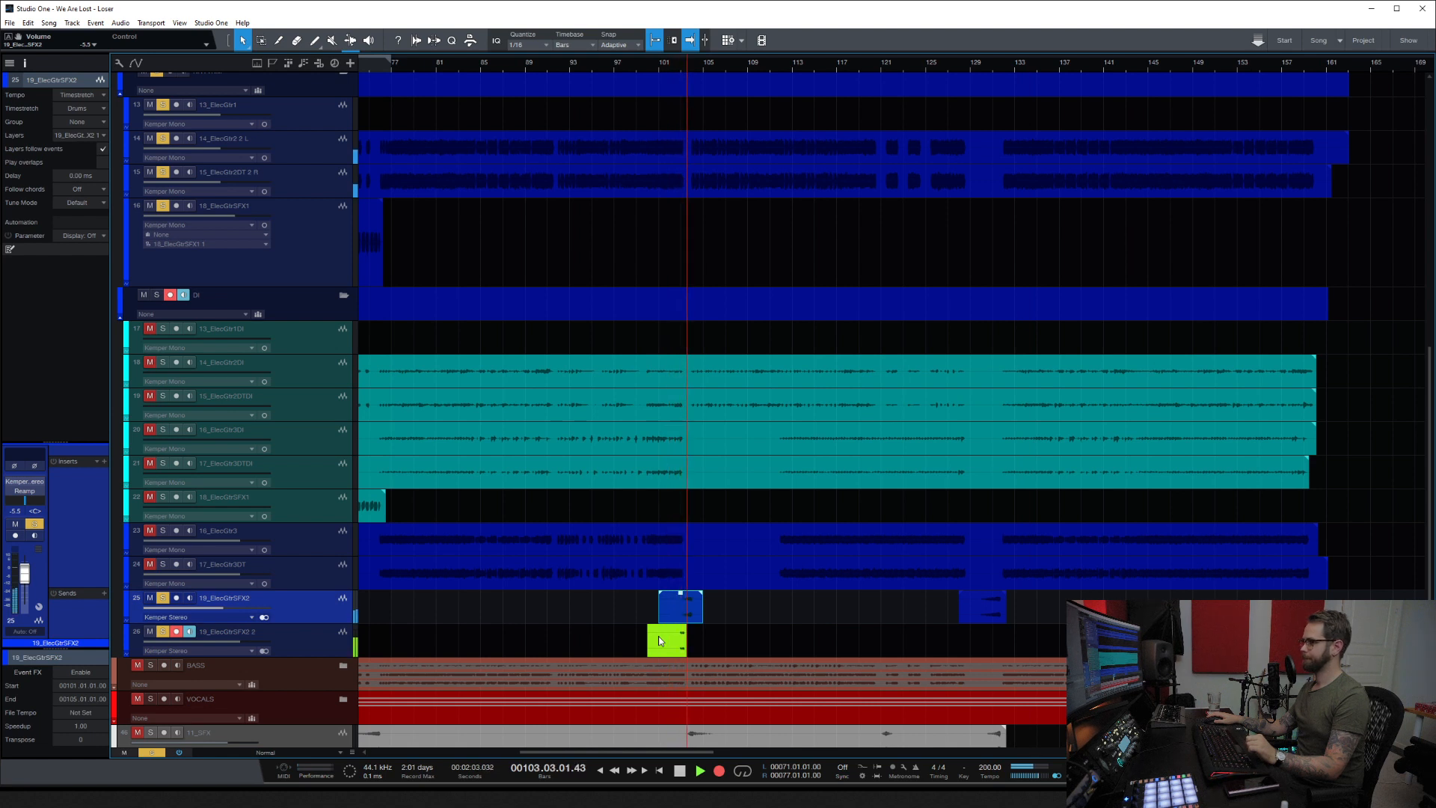
key("space")
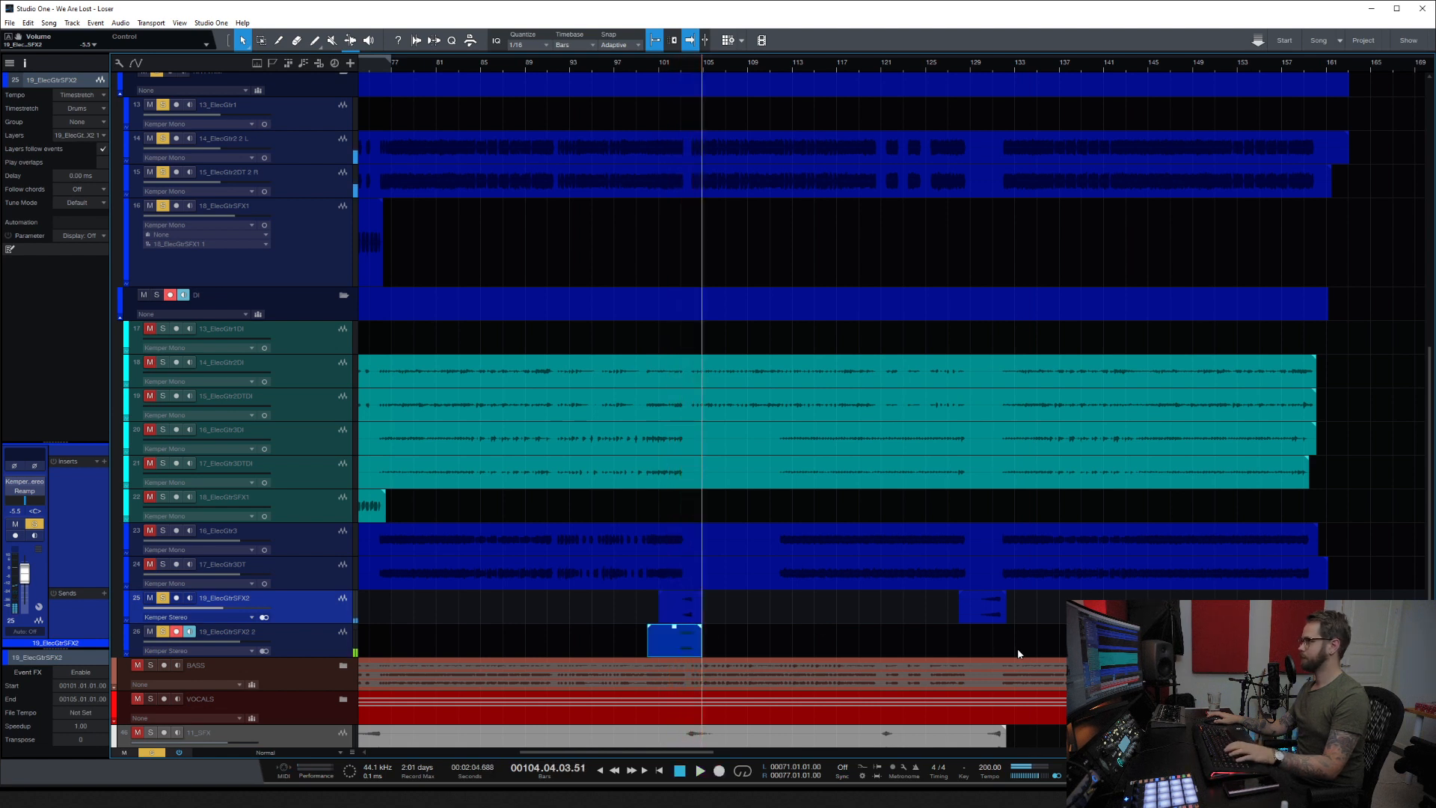
Step: Record the second reamped effect section onto 19_ElecGtrSFX2 2 from about bar 128
left_click(958, 634)
key("KP_Multiply")
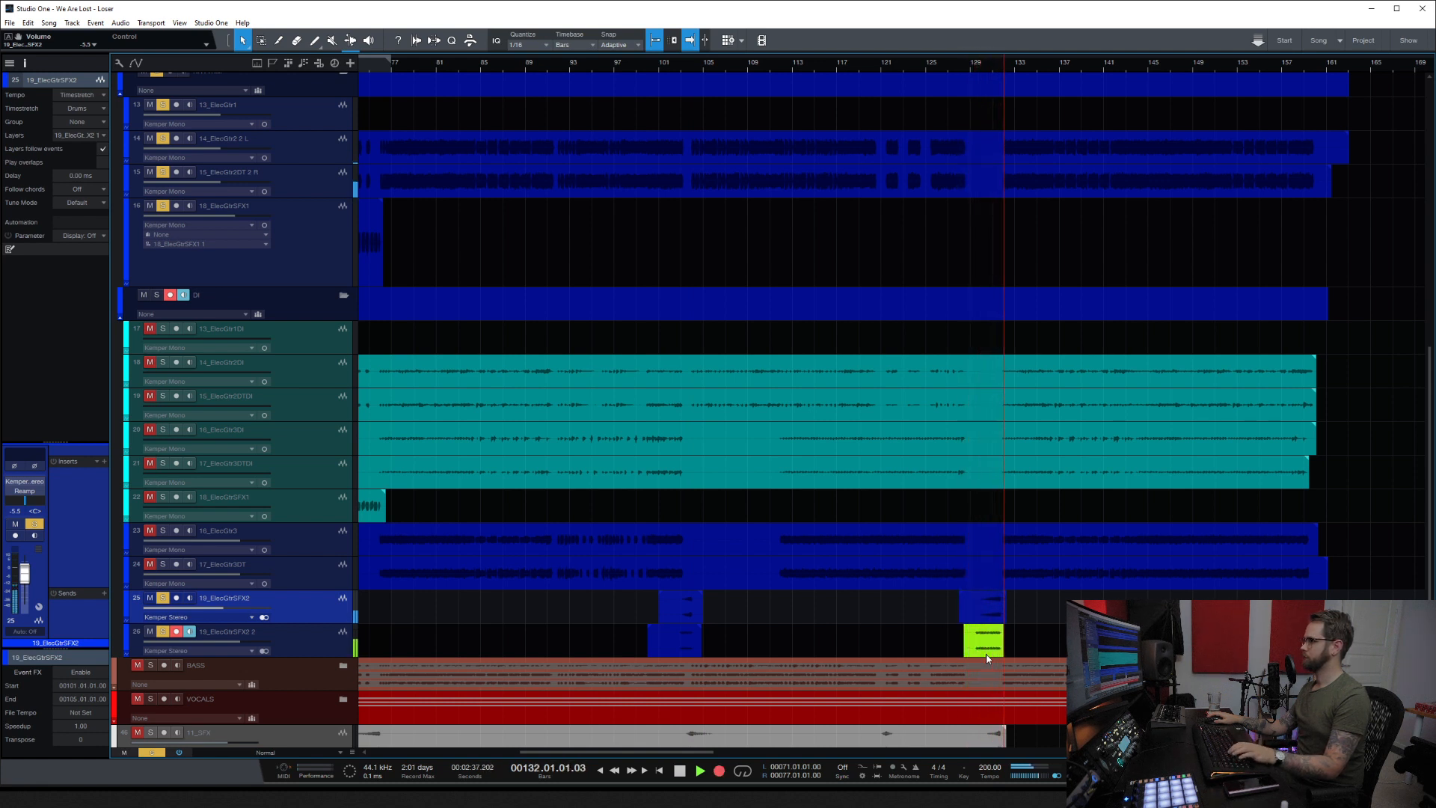
key("space")
Step: Route the original 19_ElecGtrSFX2 track back to the Main output
key("e")
key("e")
key("shift+e")
key("shift+e")
key("shift+e")
key("shift+e")
key("shift+e")
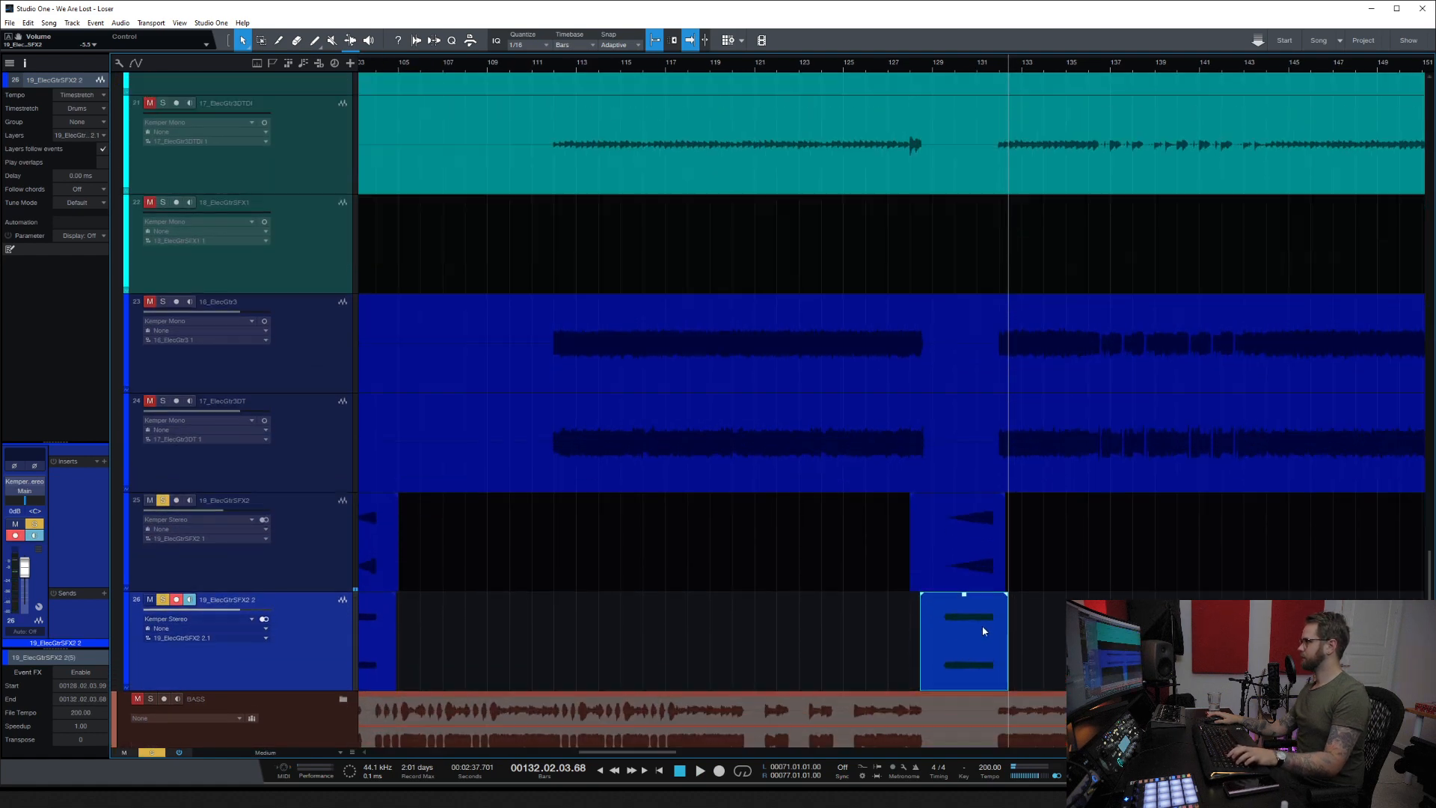
left_click(962, 536)
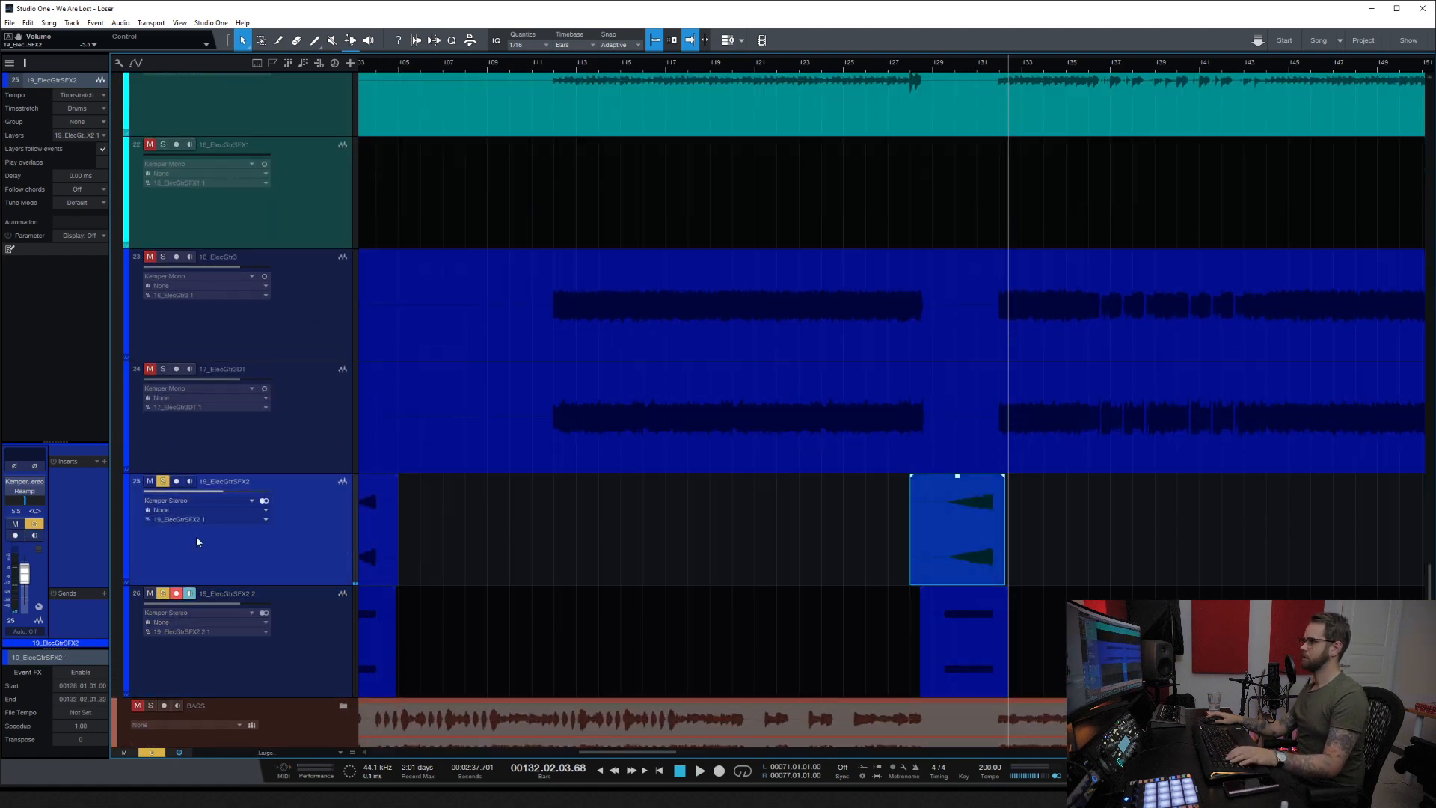
left_click(30, 491)
left_click(31, 504)
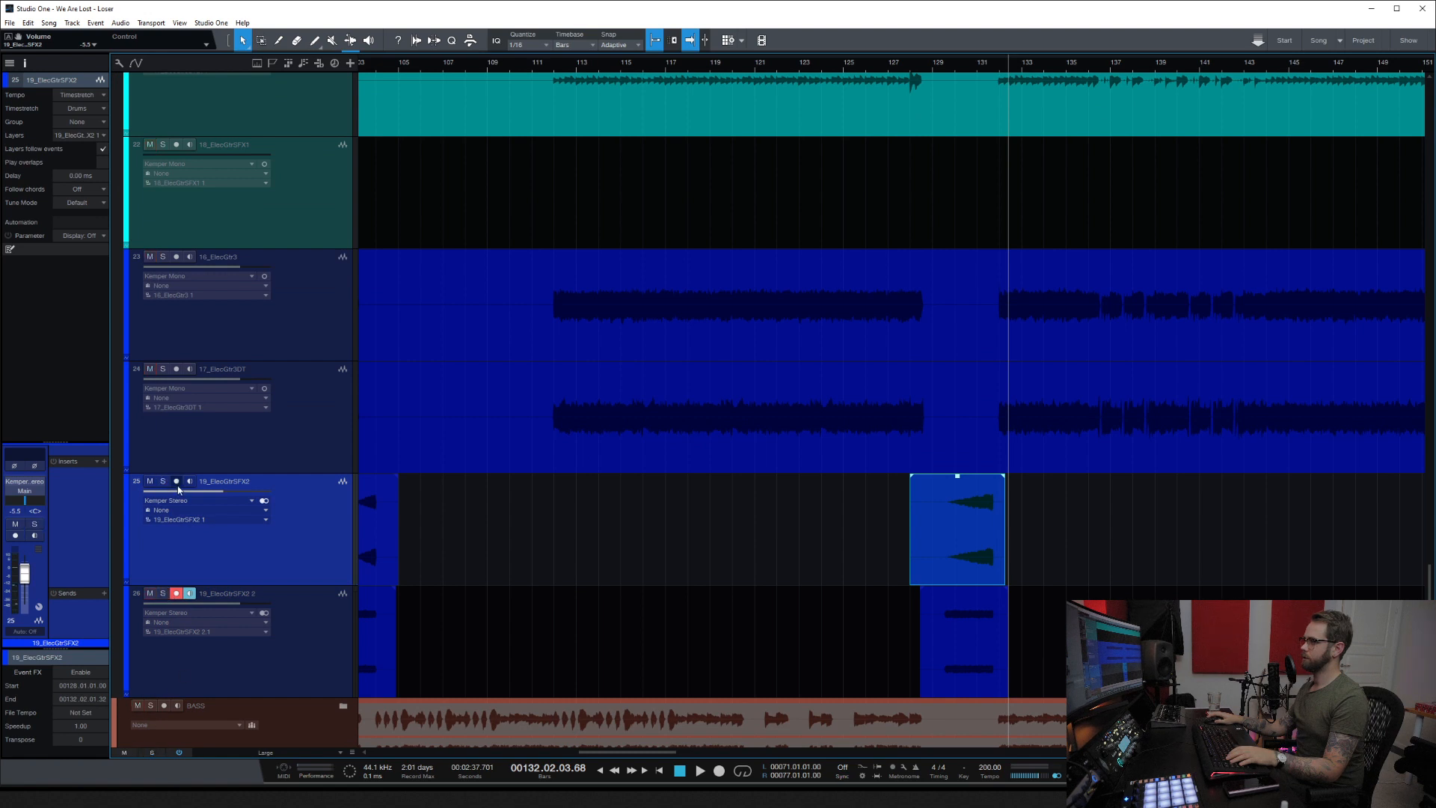
Step: Solo the original 19_ElecGtrSFX2 track, raise its volume to +10 dB and audition its second event
left_click(905, 63)
key("space")
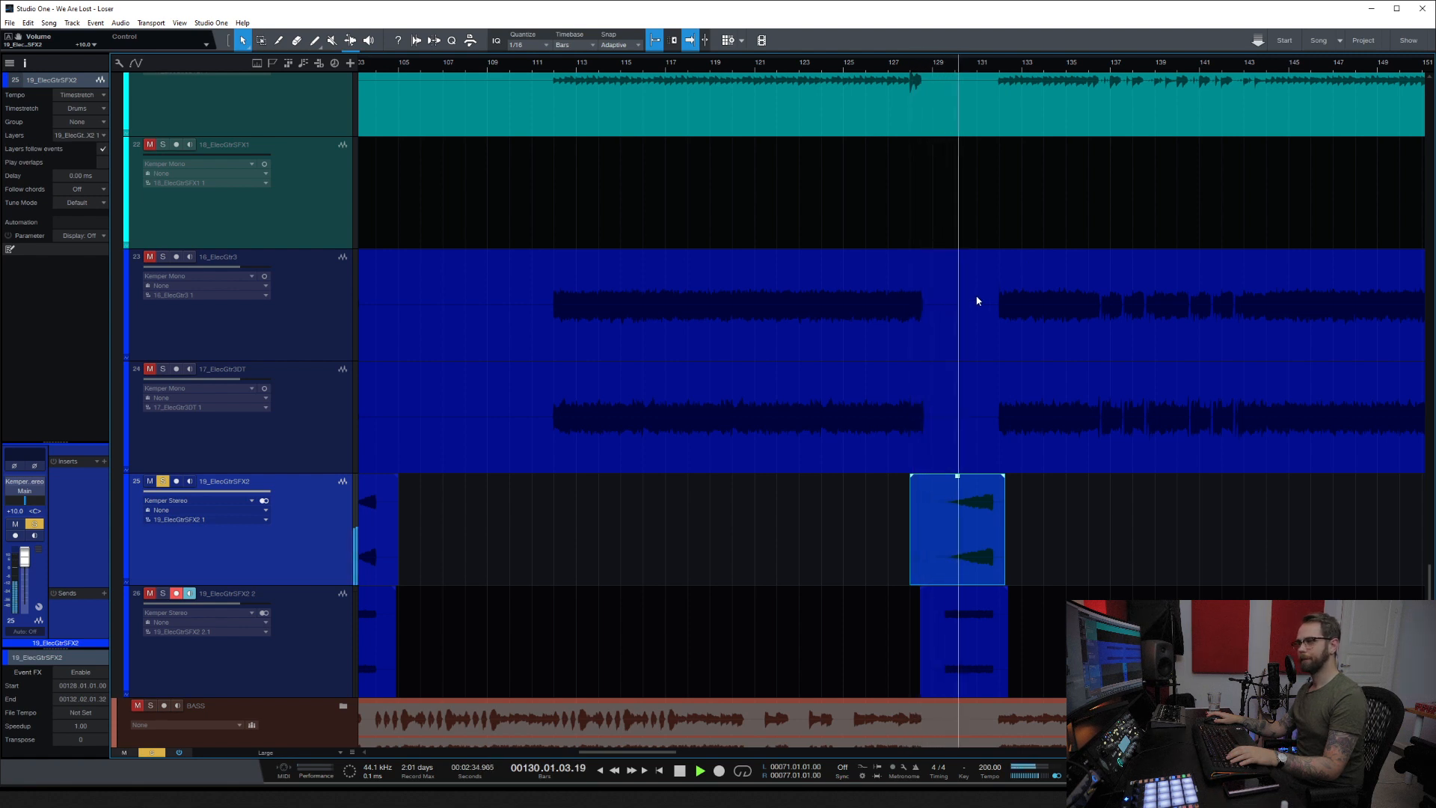
key("w")
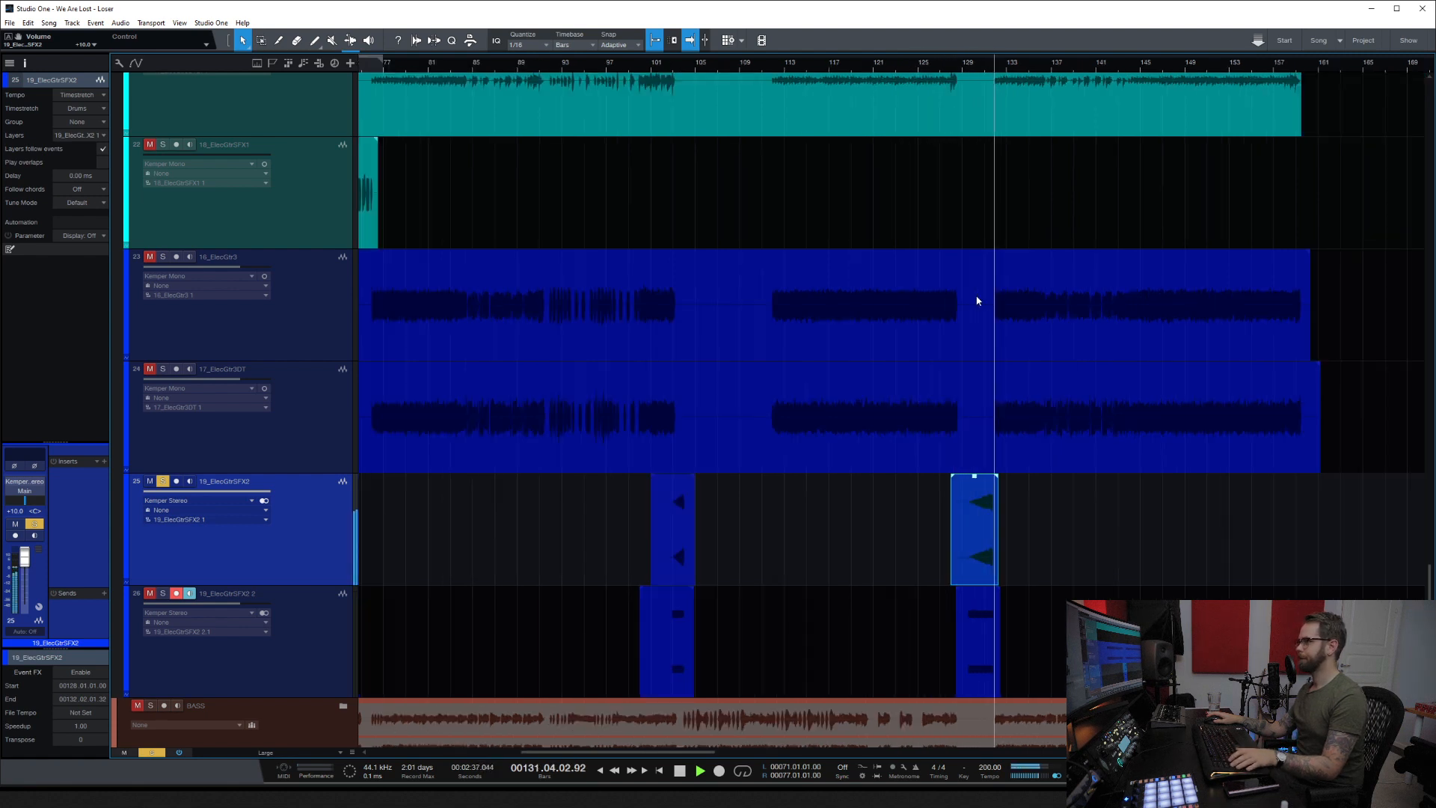
key("w")
key("w")
Step: Mute the duplicate track 19_ElecGtrSFX2 2
scroll(671, 578, "up", 8)
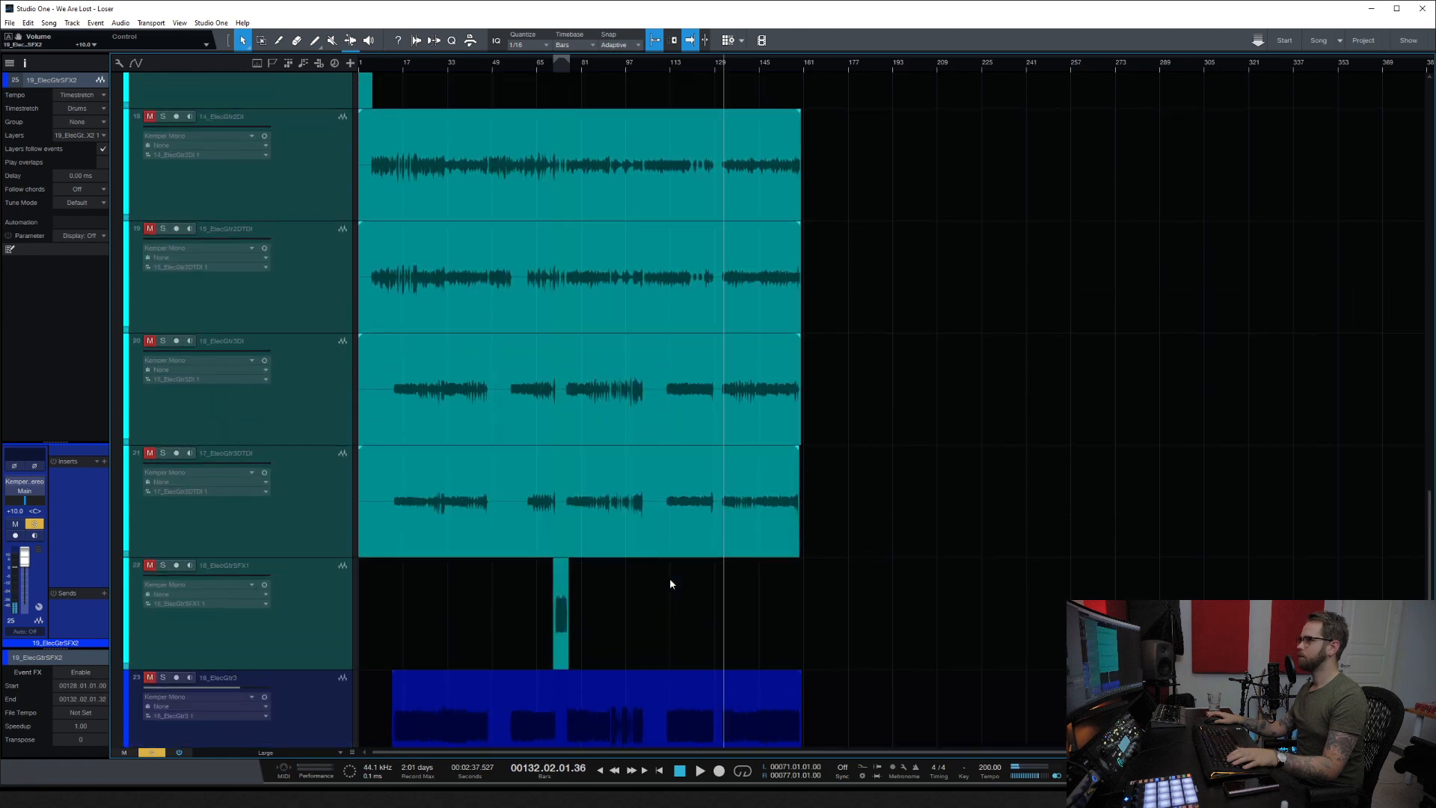
scroll(670, 577, "down", 10)
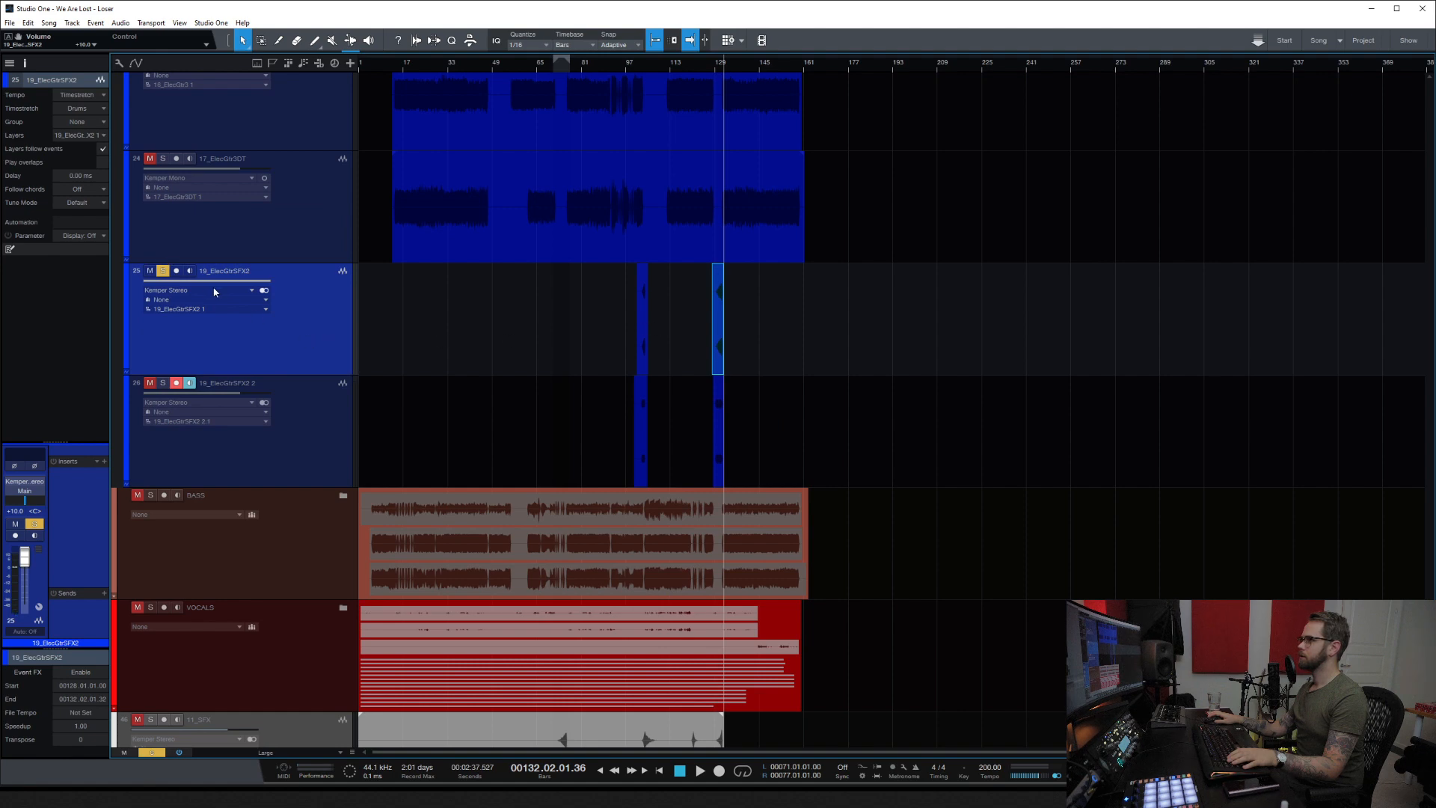
key("w")
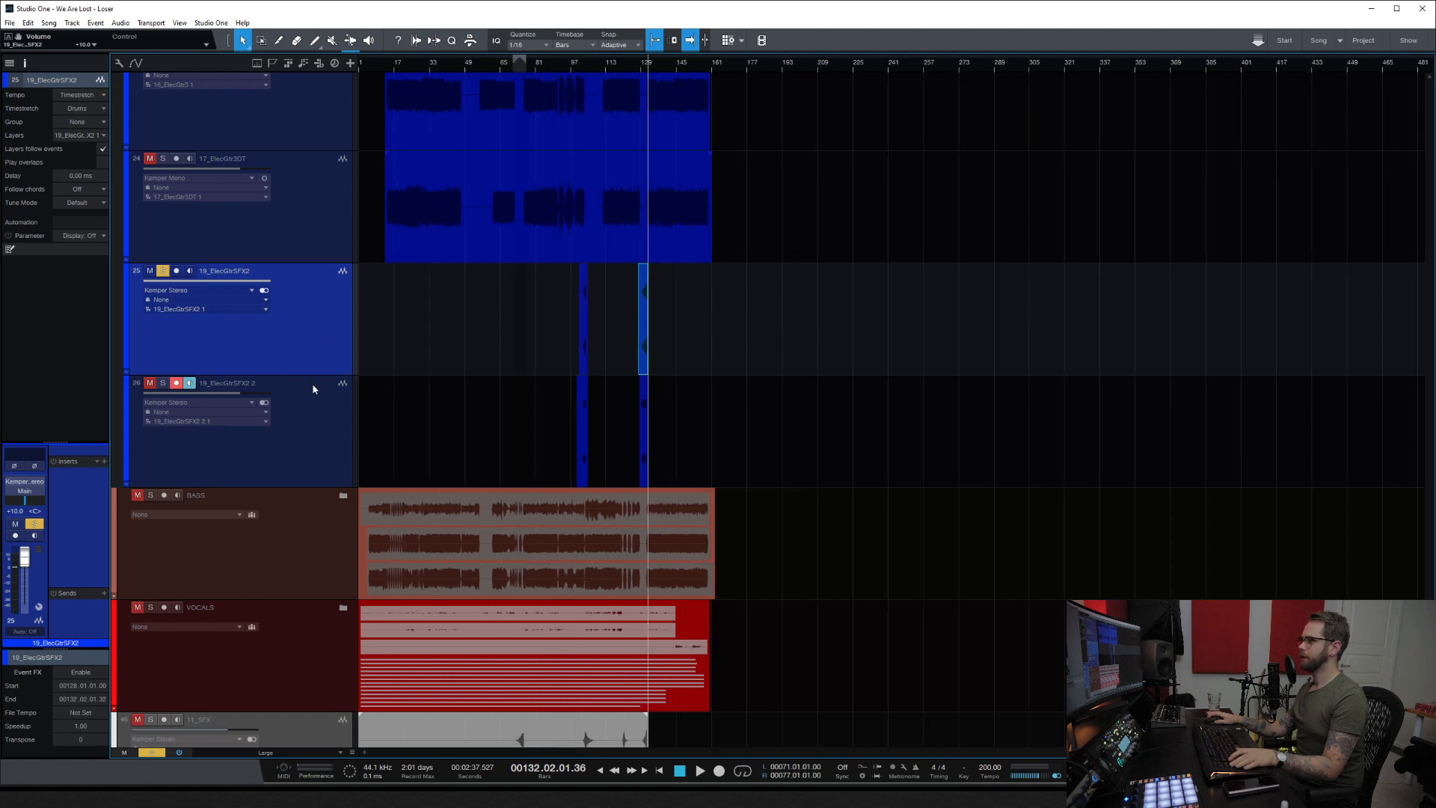
Step: Audition the second 19_ElecGtrSFX2 event again from about bar 129 and set the track's volume to 0 dB
left_click(631, 334)
key("space")
key("e")
key("e")
key("e")
key("e")
left_click(845, 67)
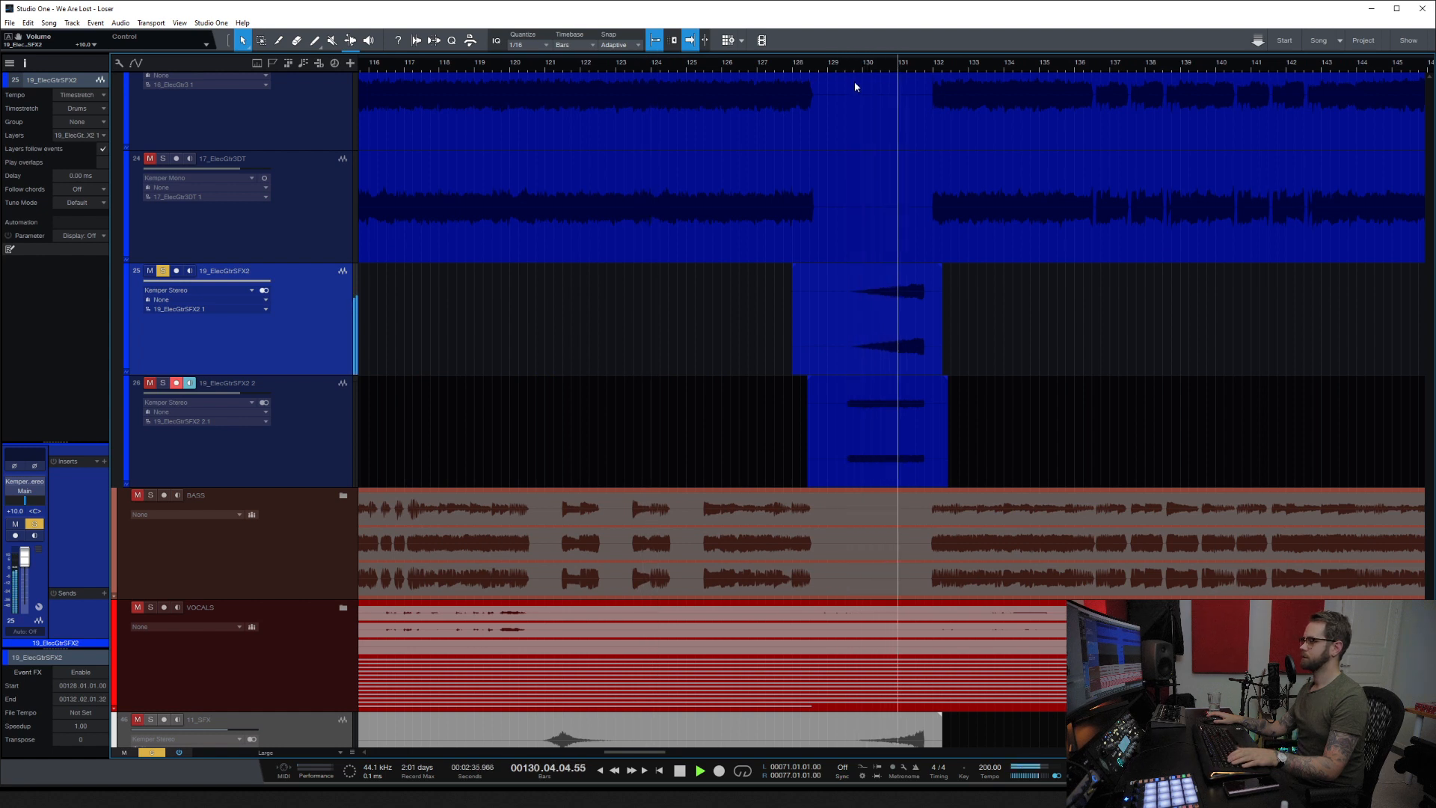
key("space")
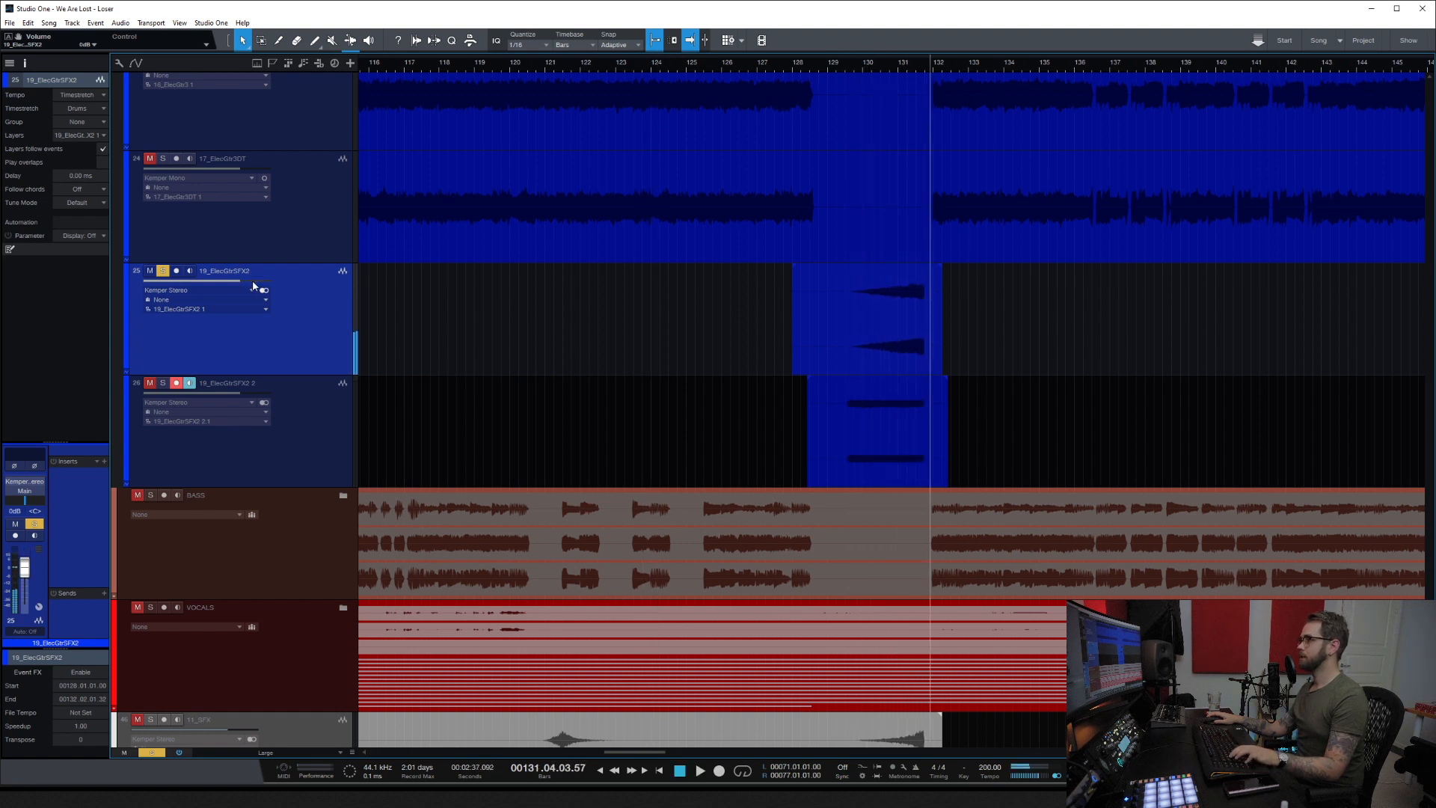
Step: Delete the second recorded event from the 19_ElecGtrSFX2 2 track
left_click(869, 449)
key("Delete")
key("w")
key("w")
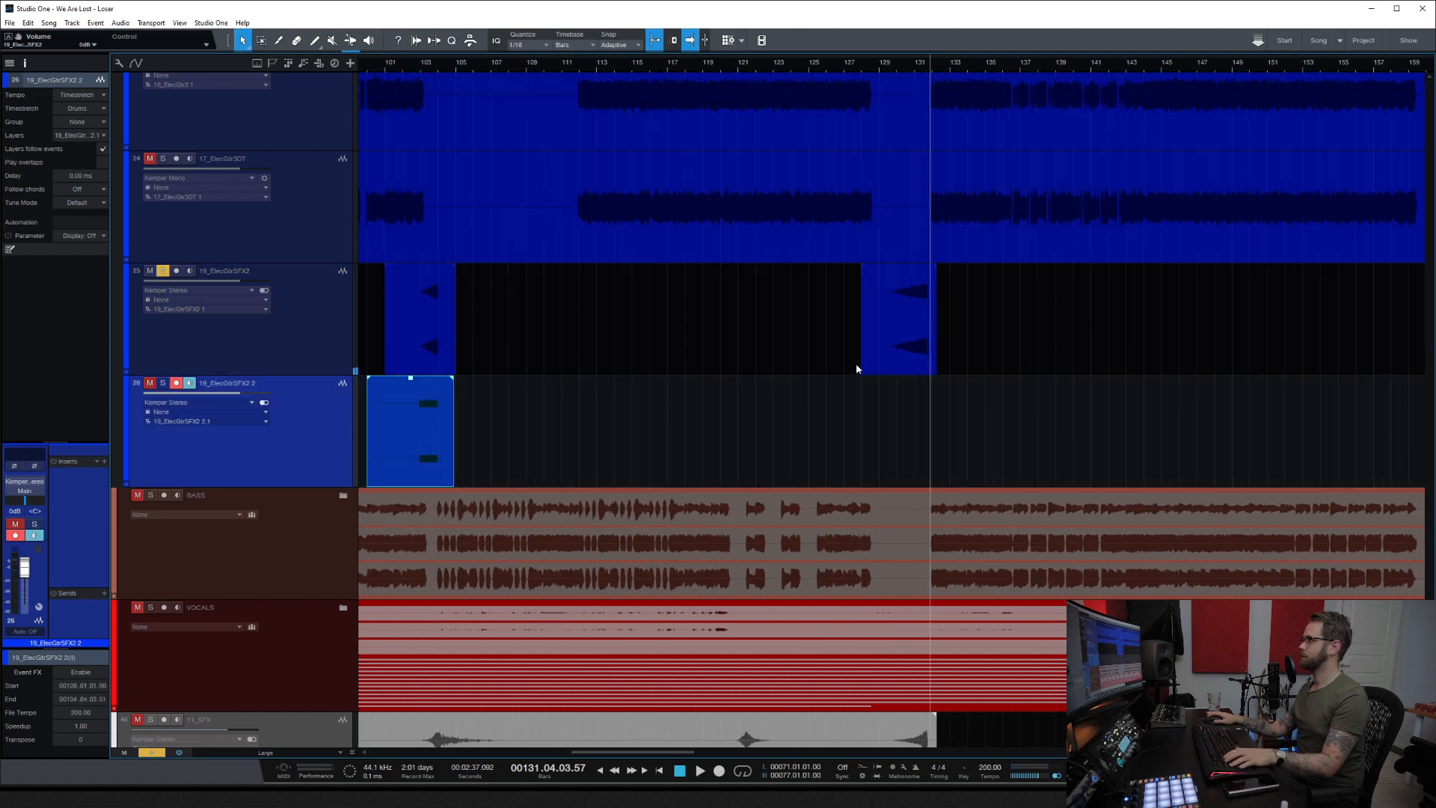
Step: Delete the remaining event on the 19_ElecGtrSFX2 2 track, play the first 19_ElecGtrSFX2 event and set that track's volume to -0.7 dB
key("Delete")
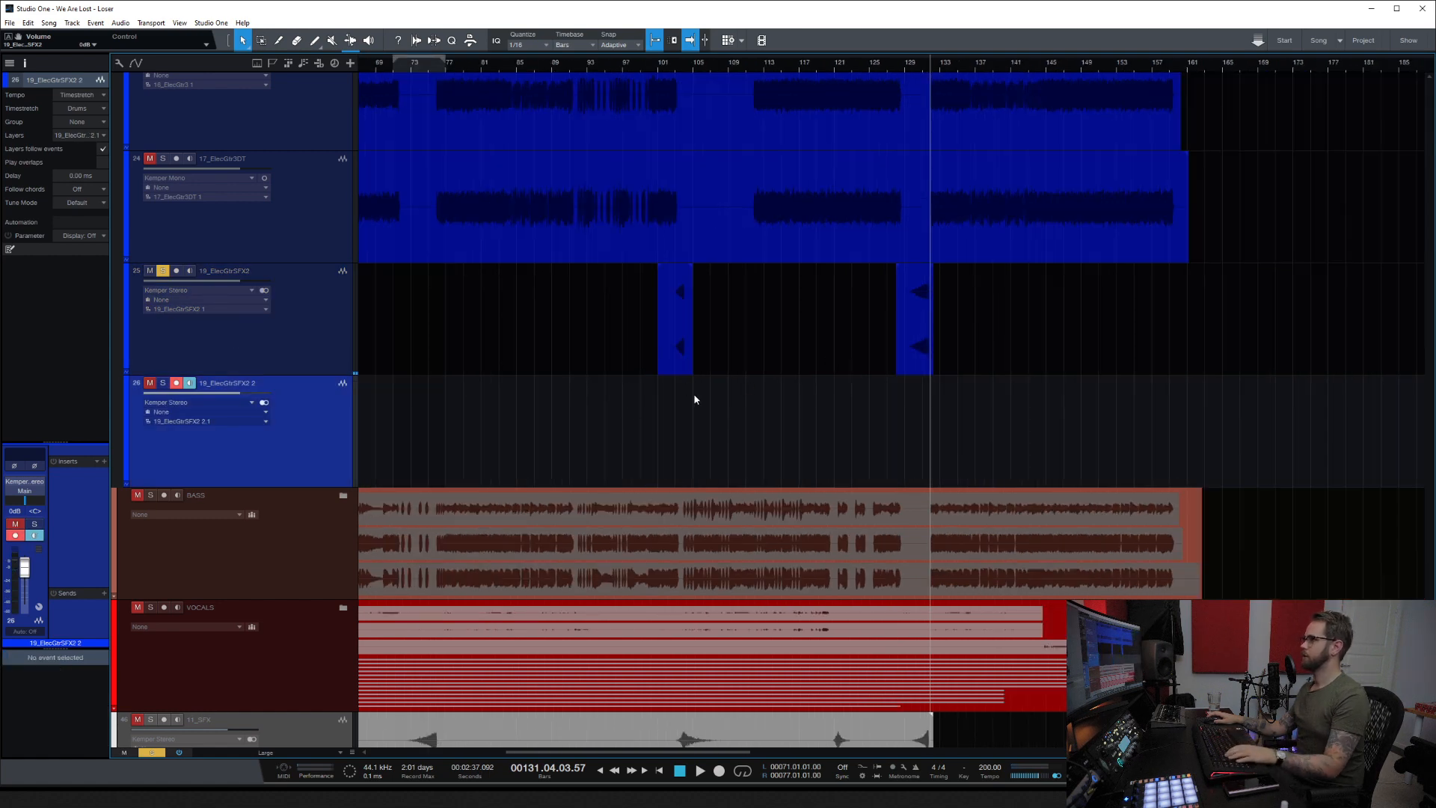
left_click(675, 407)
key("space")
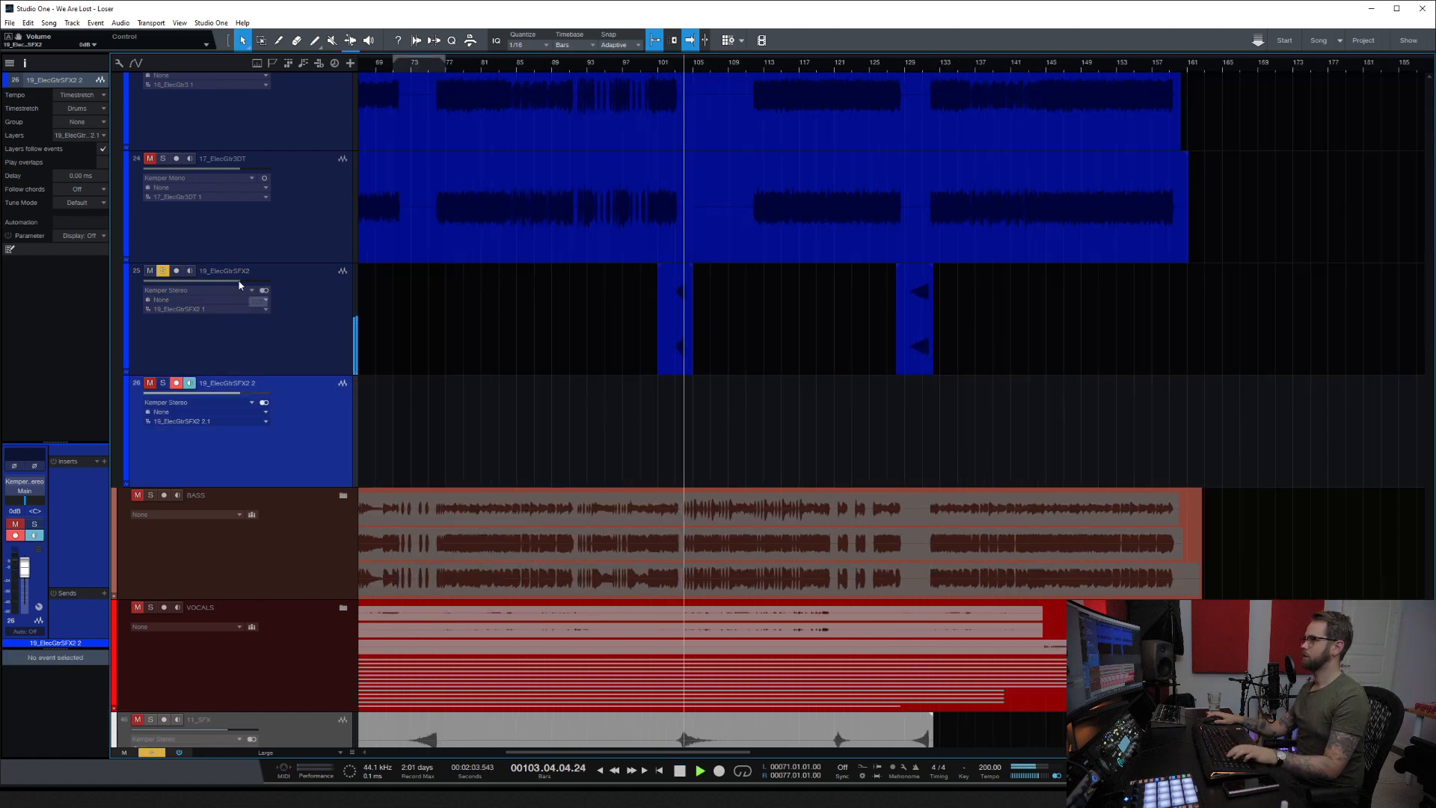
left_click_drag(239, 282, 237, 282)
key("space")
Step: Change the output of the turquoise 18_ElecGtrSFX1 track, turn its volume fully down and audition it soloed from about bar 73
scroll(551, 407, "up", 7)
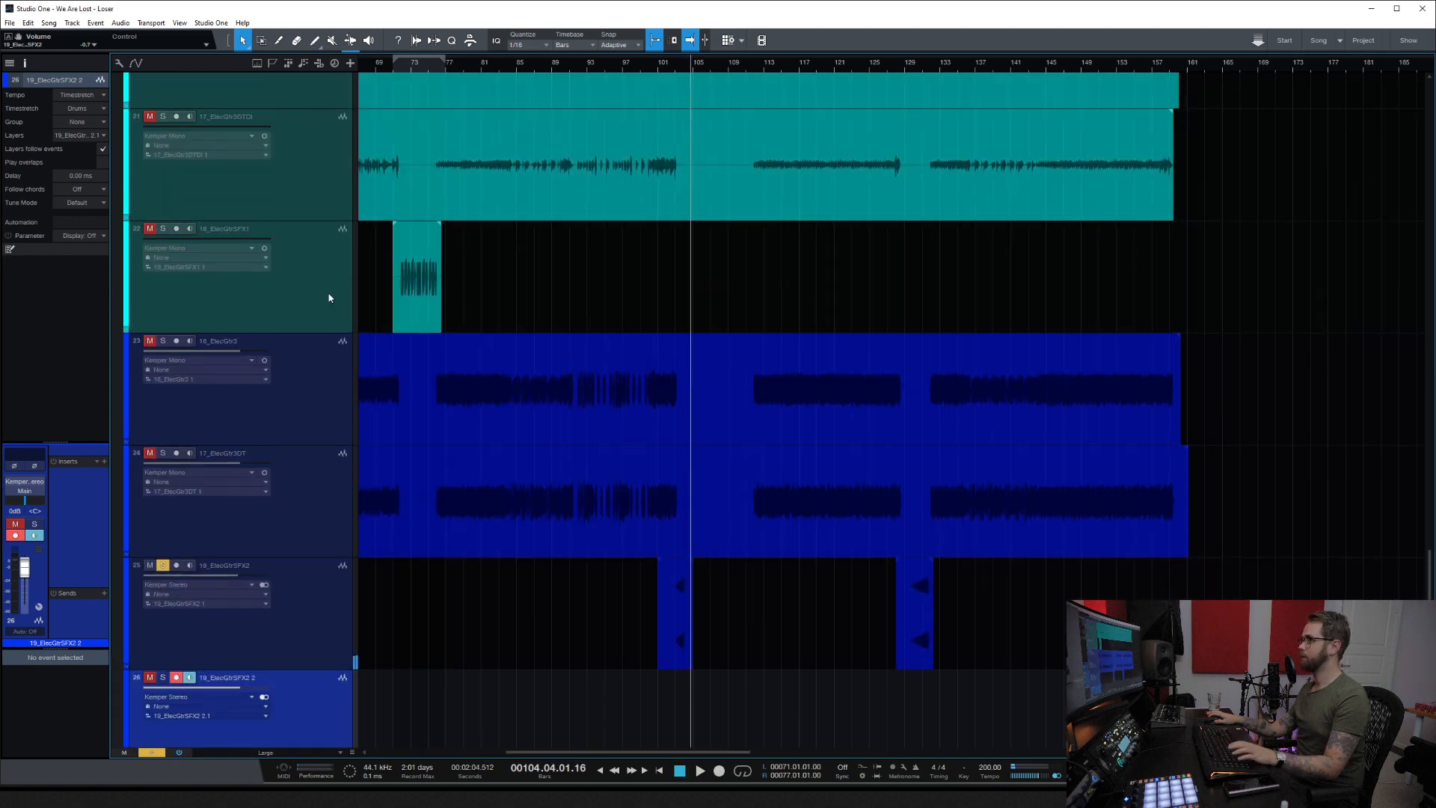
left_click(188, 244)
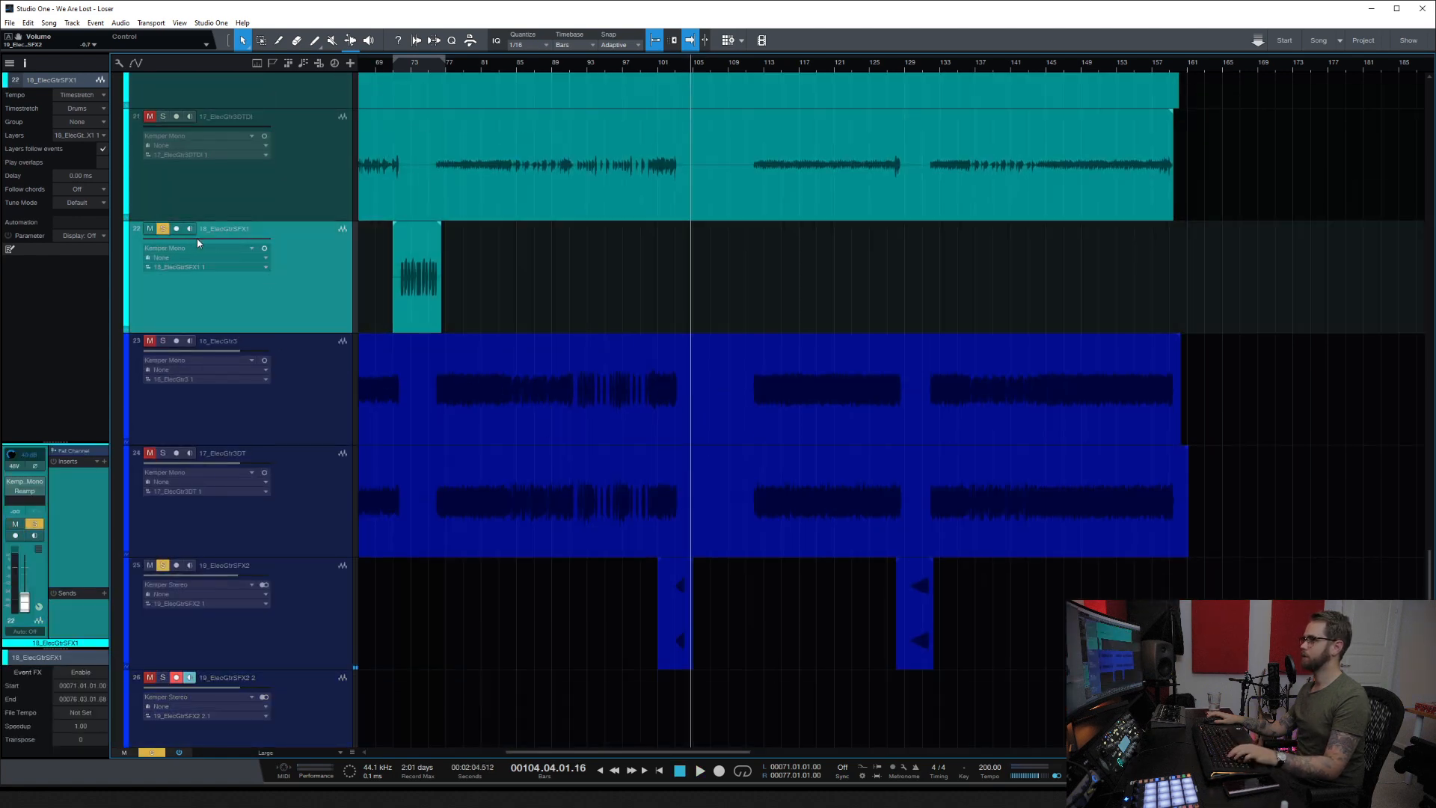
left_click(32, 492)
left_click(47, 504)
left_click_drag(195, 239, 60, 235)
left_click(412, 62)
key("space")
key("space")
left_click(163, 230)
Step: Delete the emptied duplicate track 19_ElecGtrSFX2 2
scroll(737, 612, "down", 3)
left_click(334, 554)
key("w")
key("Delete")
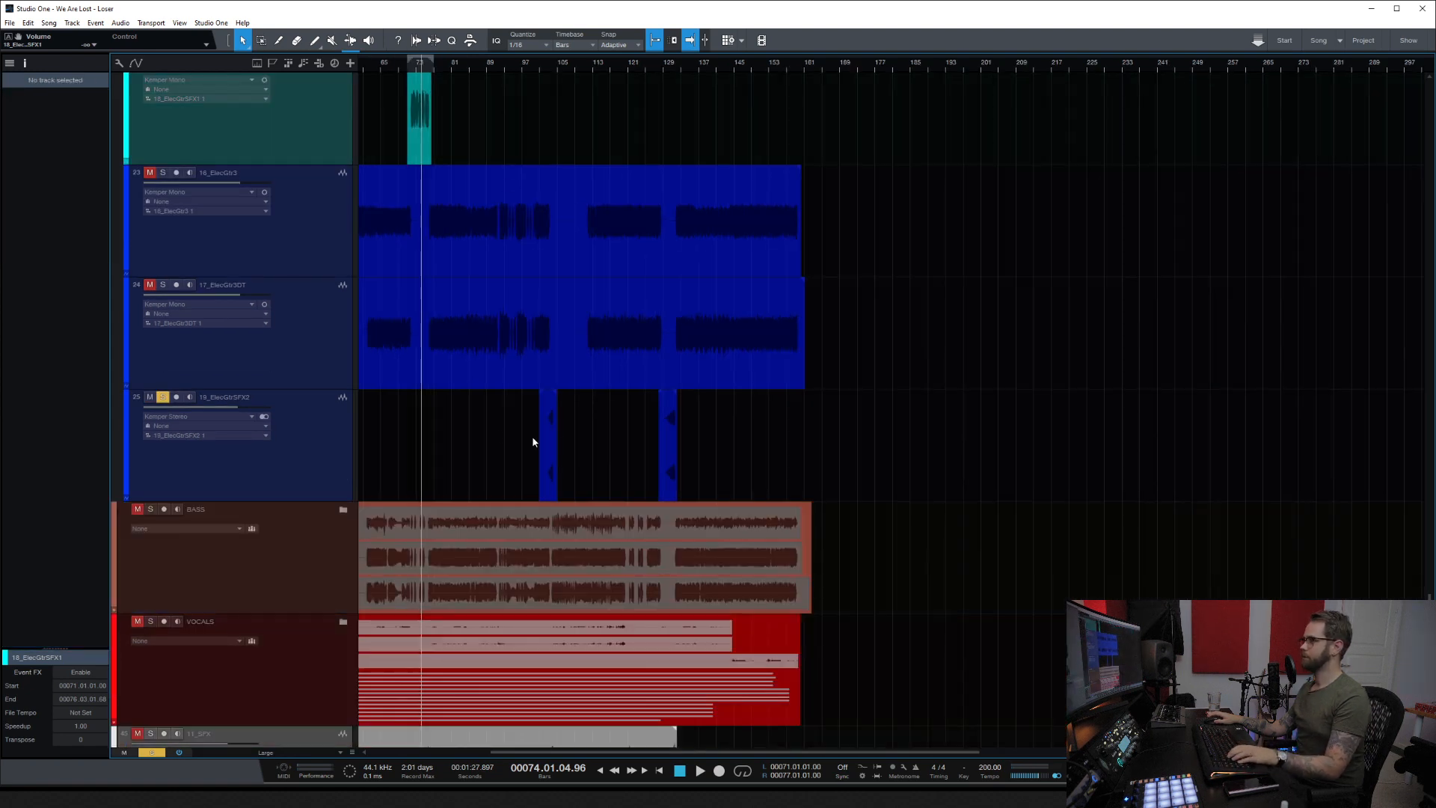
Step: Solo the DI folder with all its tracks and reduce the track height to Medium
scroll(251, 354, "up", 8)
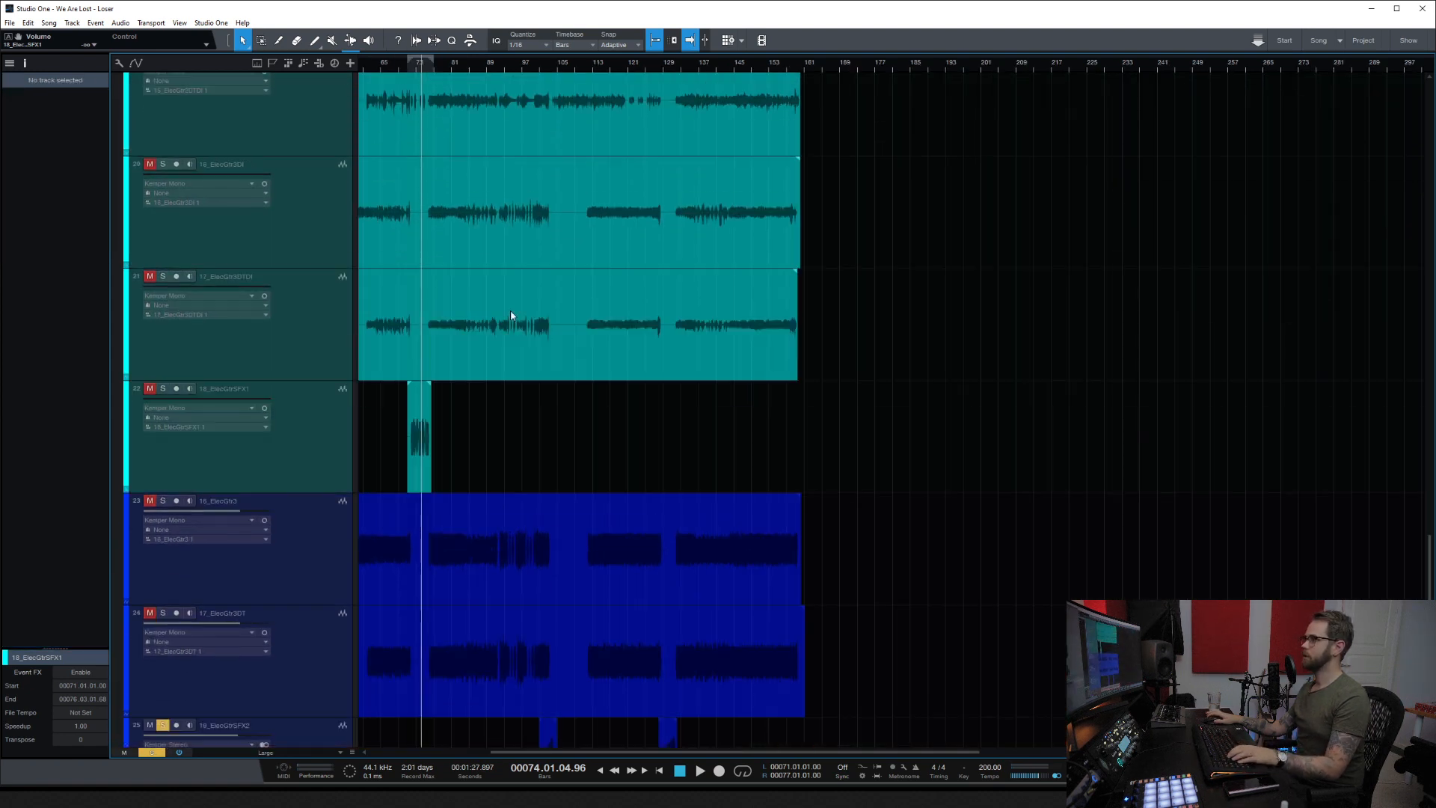
scroll(422, 338, "up", 4)
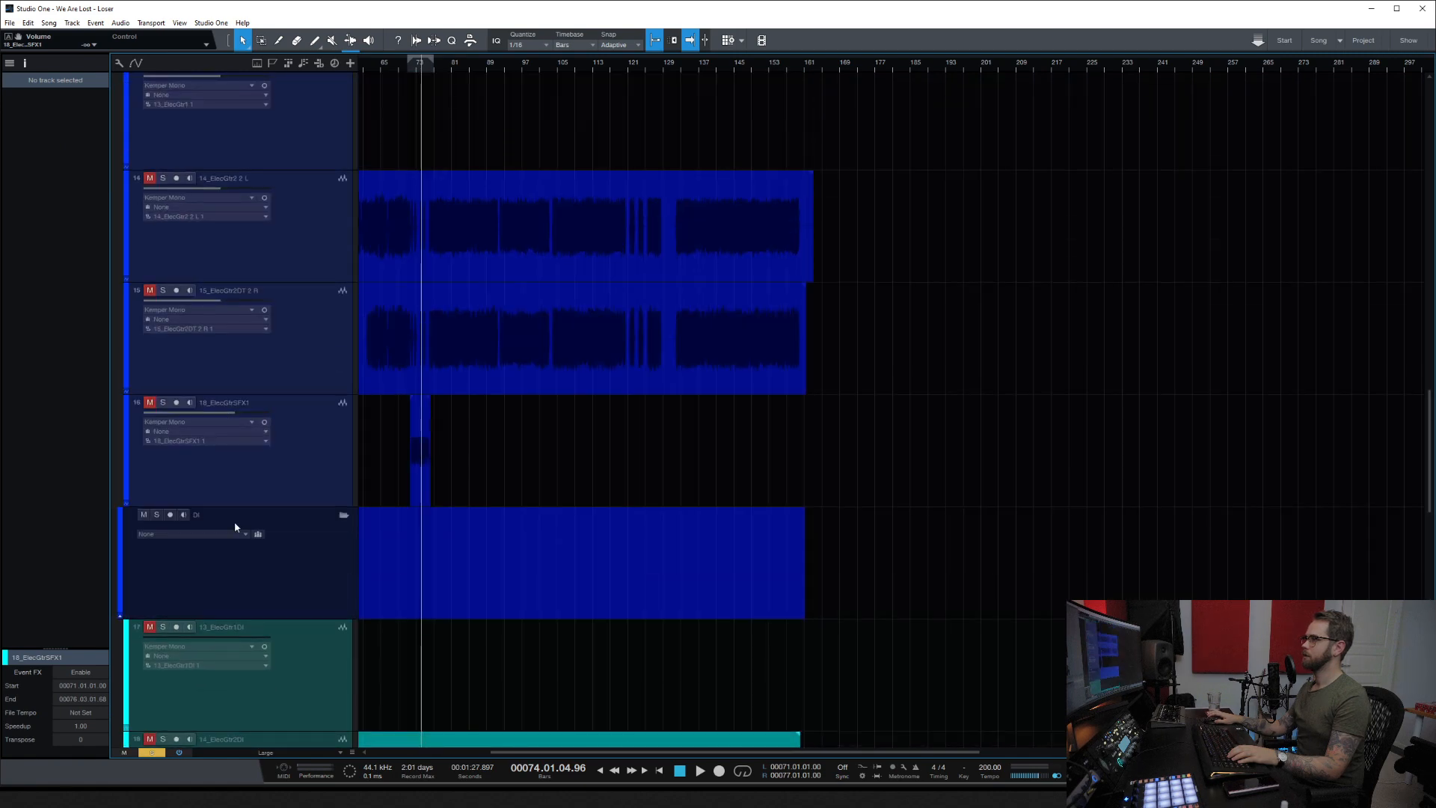
scroll(285, 514, "down", 2)
right_click(589, 551)
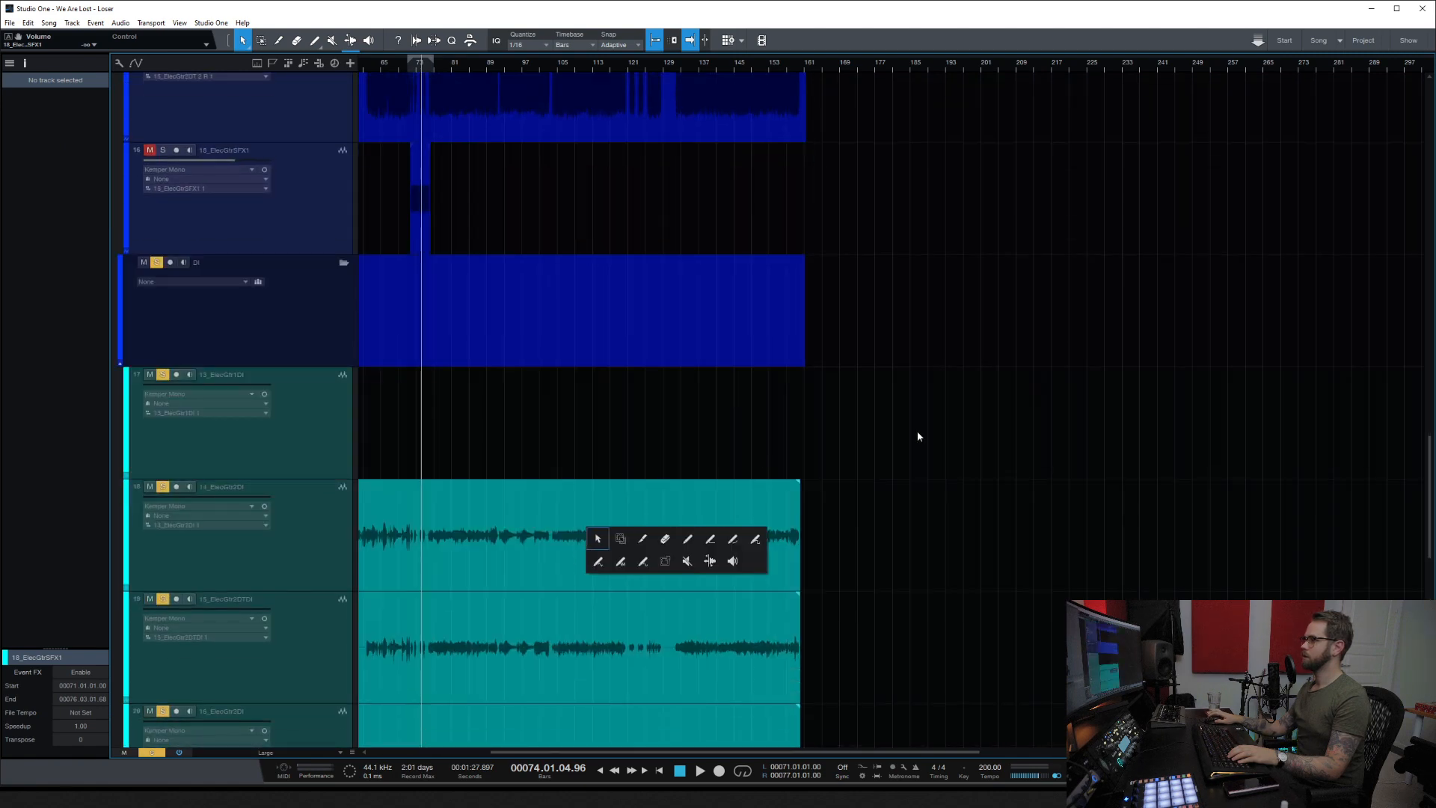
scroll(935, 456, "down", 1)
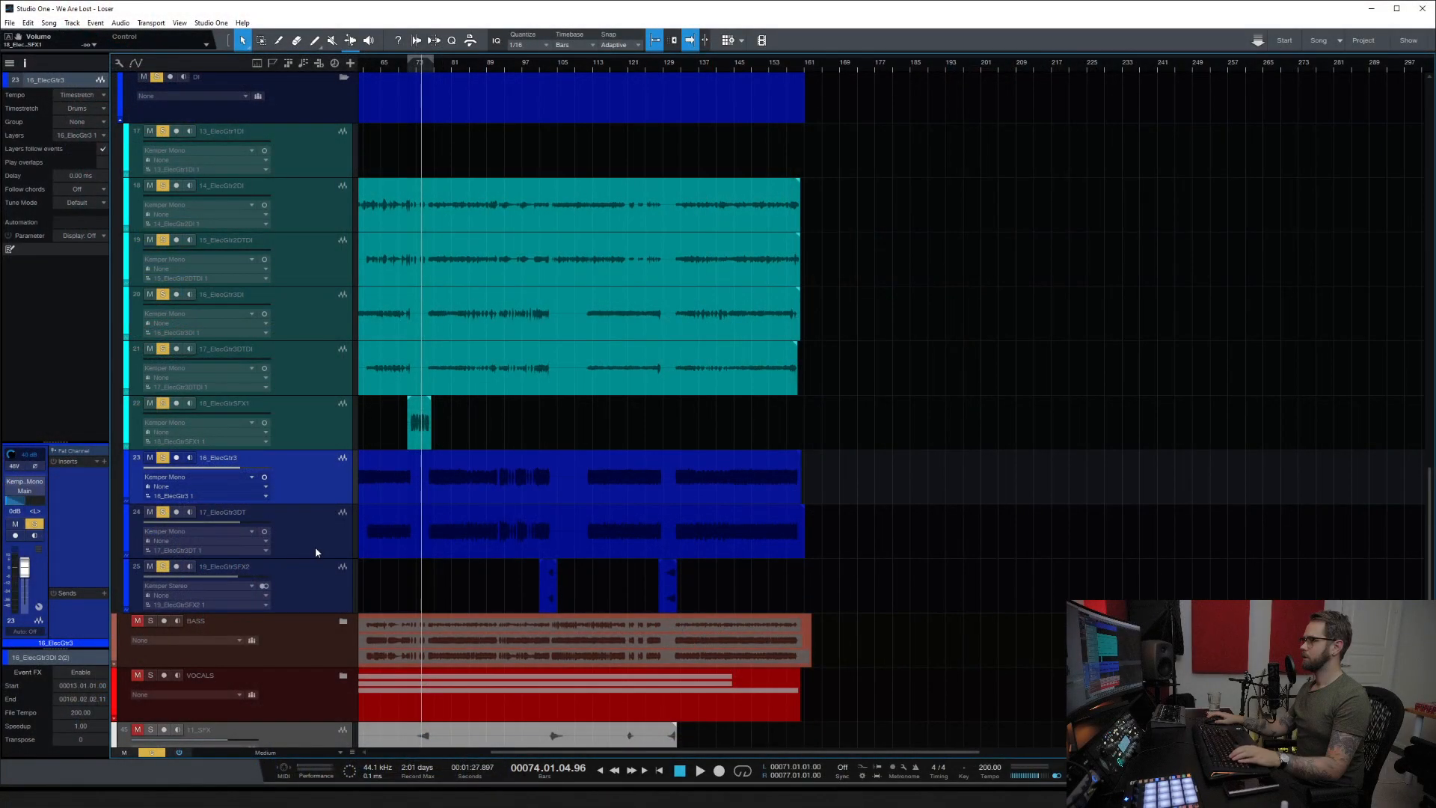
Step: Pack the blue 16_ElecGtr3 and 17_ElecGtr3DT tracks into a folder and name it LEAD
left_click(303, 542)
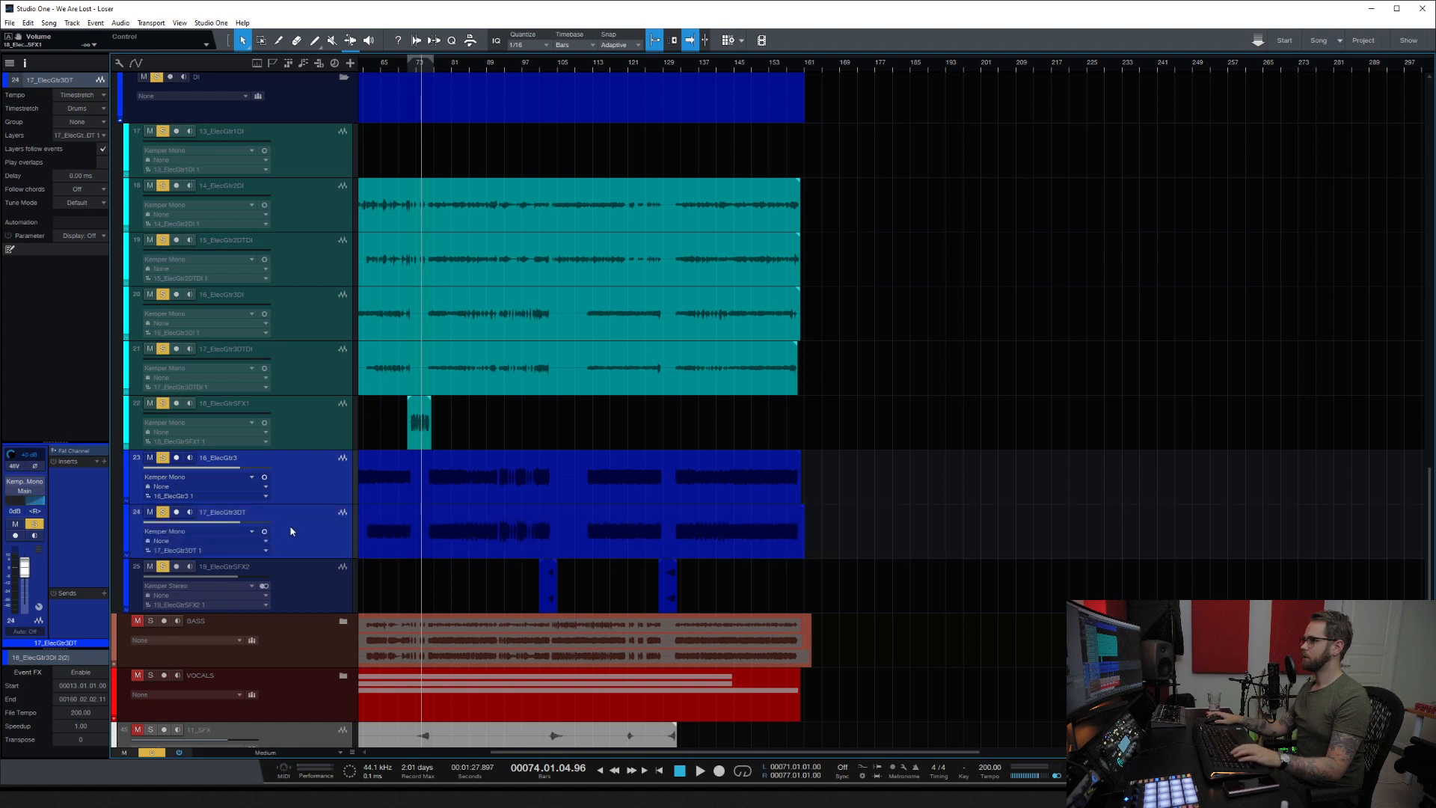
right_click(314, 470)
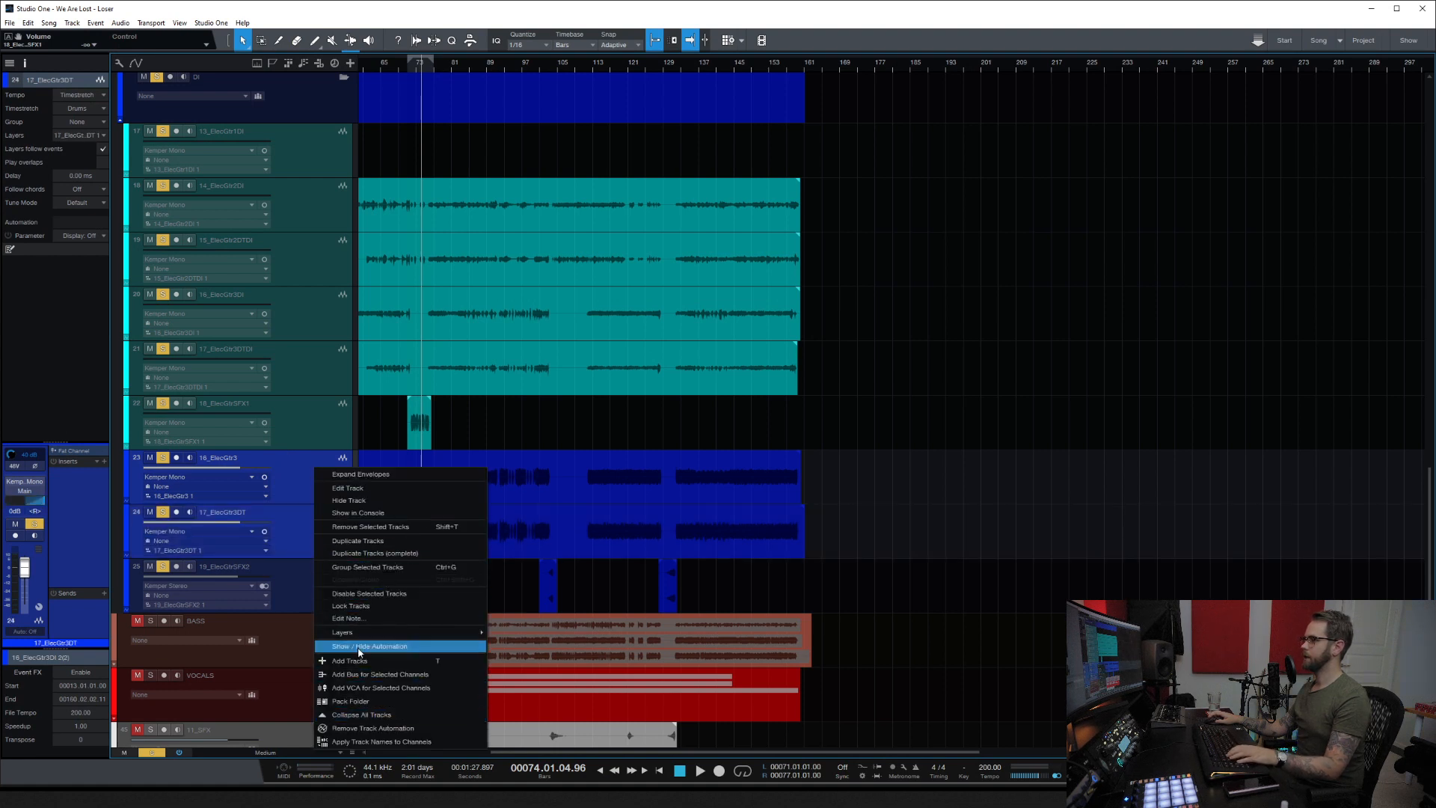
left_click(359, 701)
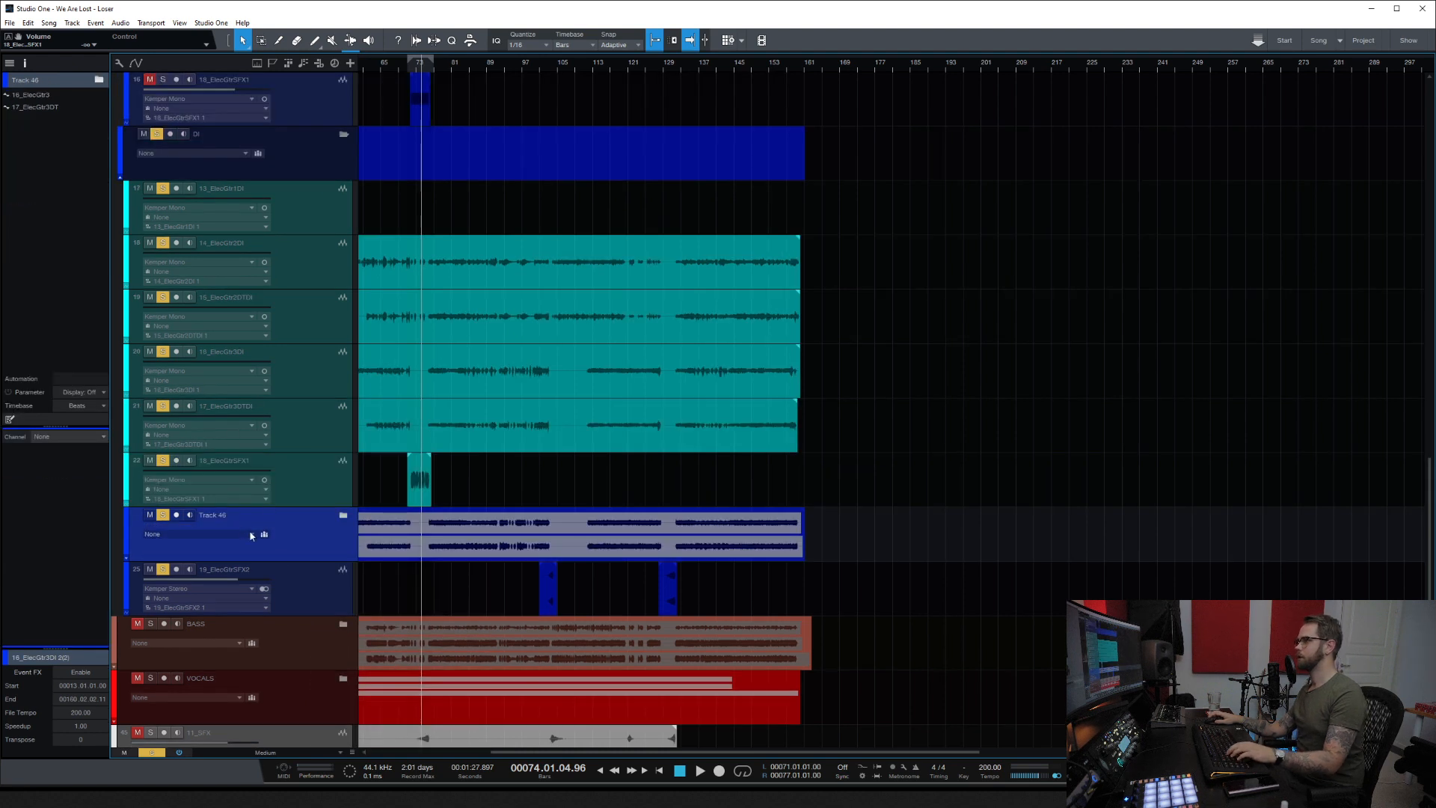
double_click(217, 516)
type("LEAD")
key("Return")
Step: Colour the LEAD folder magenta and move it and the 19_ElecGtrSFX2 track above the DI folder
left_click(127, 528)
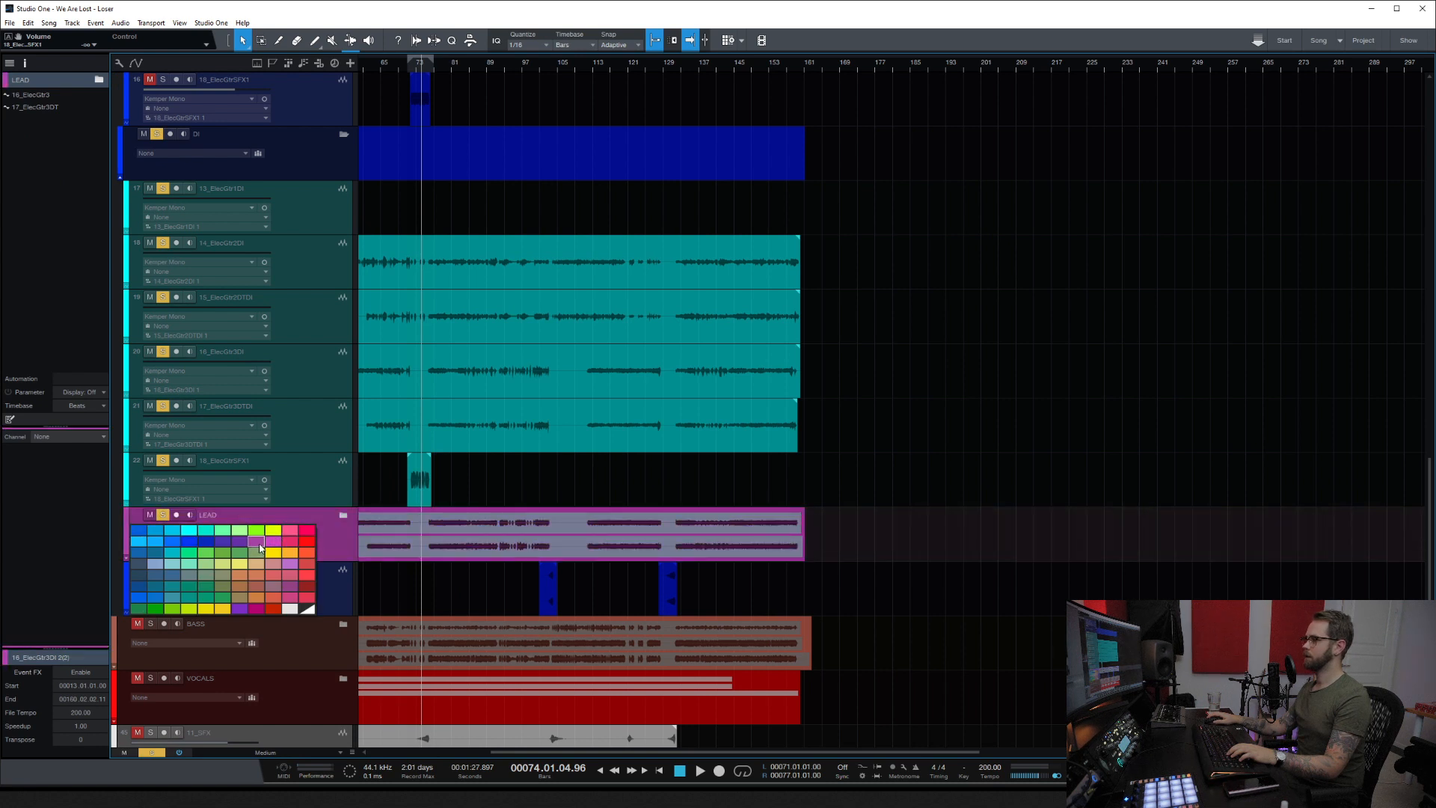
left_click(303, 528)
left_click_drag(299, 537, 360, 176)
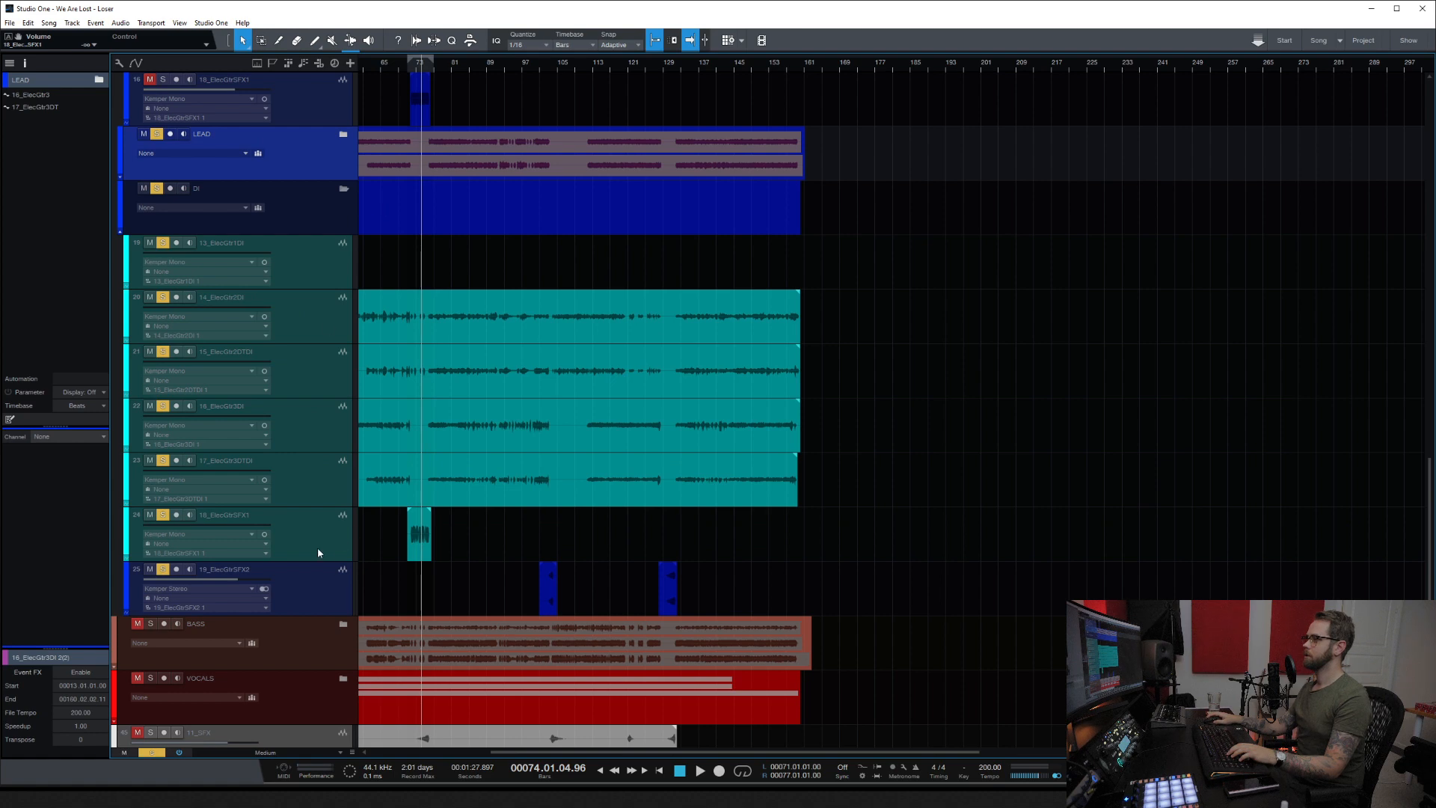
left_click(299, 595)
left_click_drag(269, 192, 270, 185)
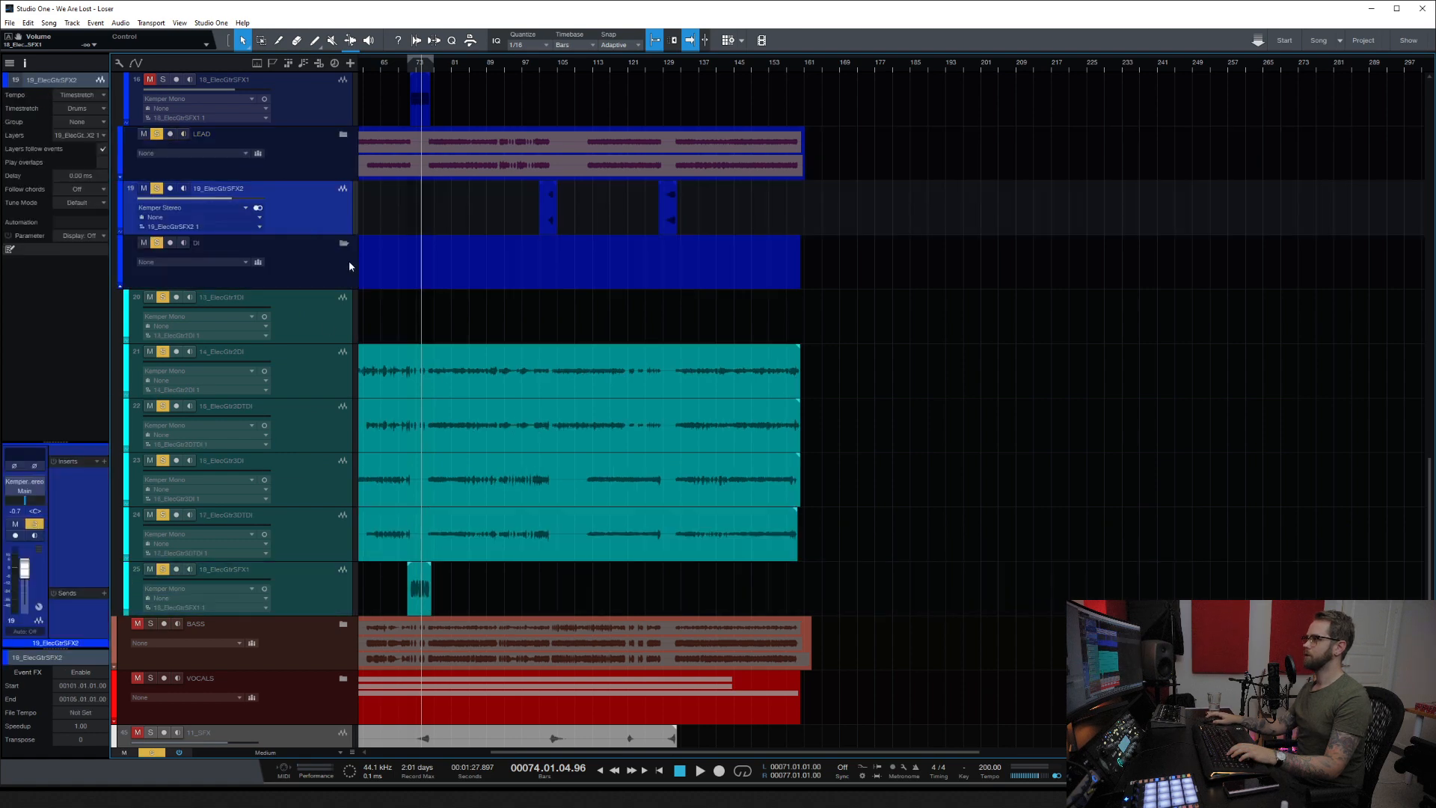
Step: Collapse the DI folder and colour it turquoise
left_click(344, 245)
left_click(208, 537)
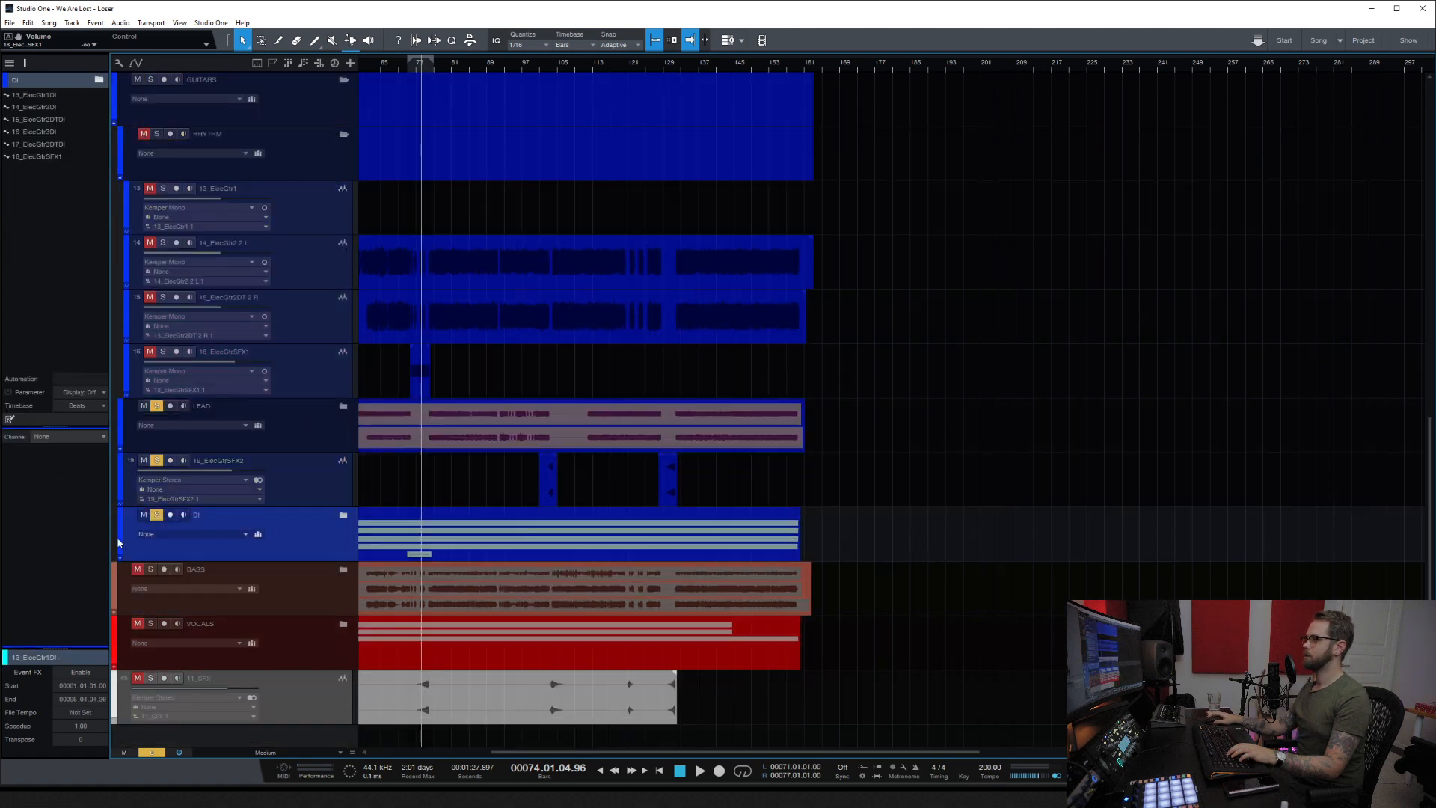
left_click(124, 529)
left_click(180, 537)
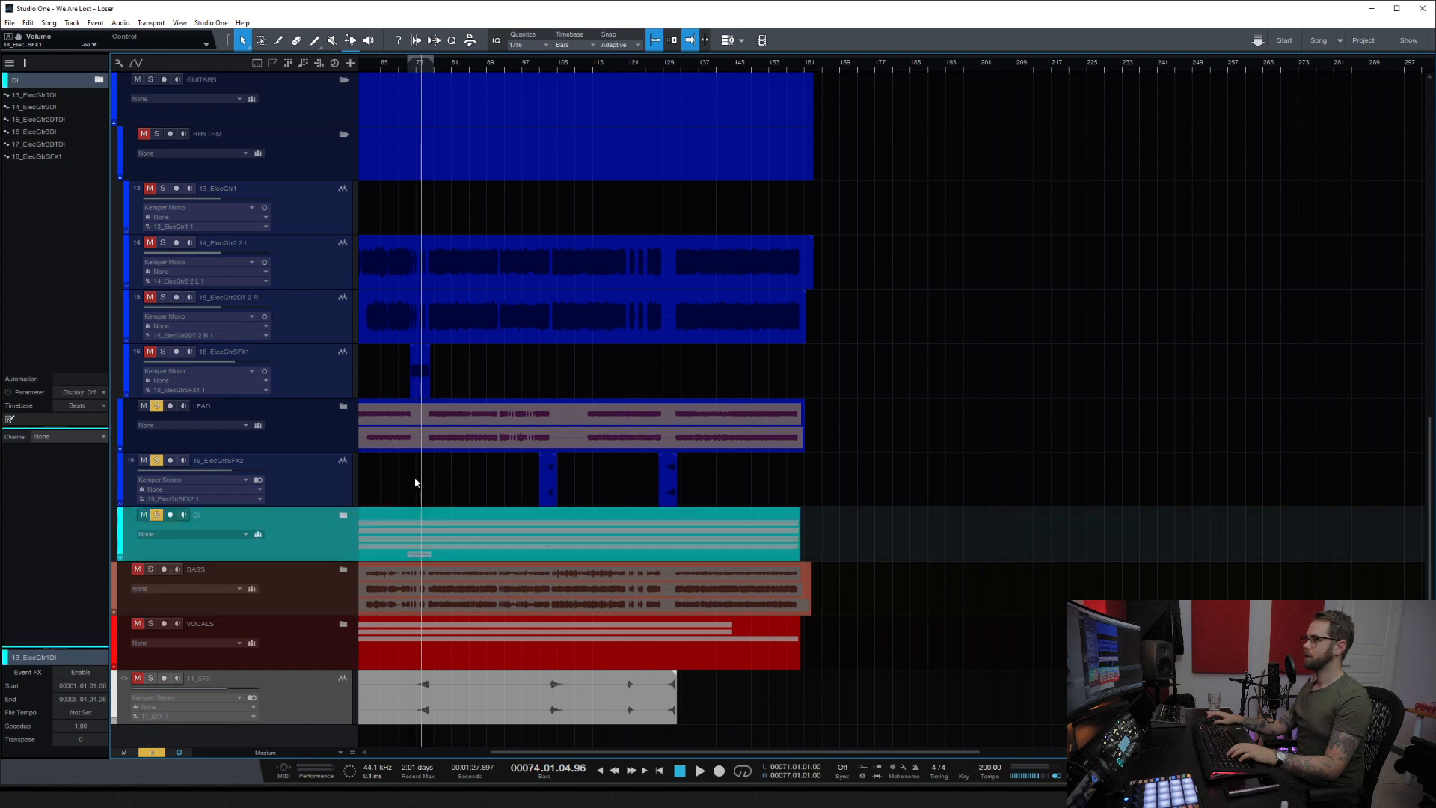
Step: Recolour the moved LEAD folder magenta
scroll(432, 513, "up", 5)
left_click(320, 666)
scroll(320, 665, "down", 1)
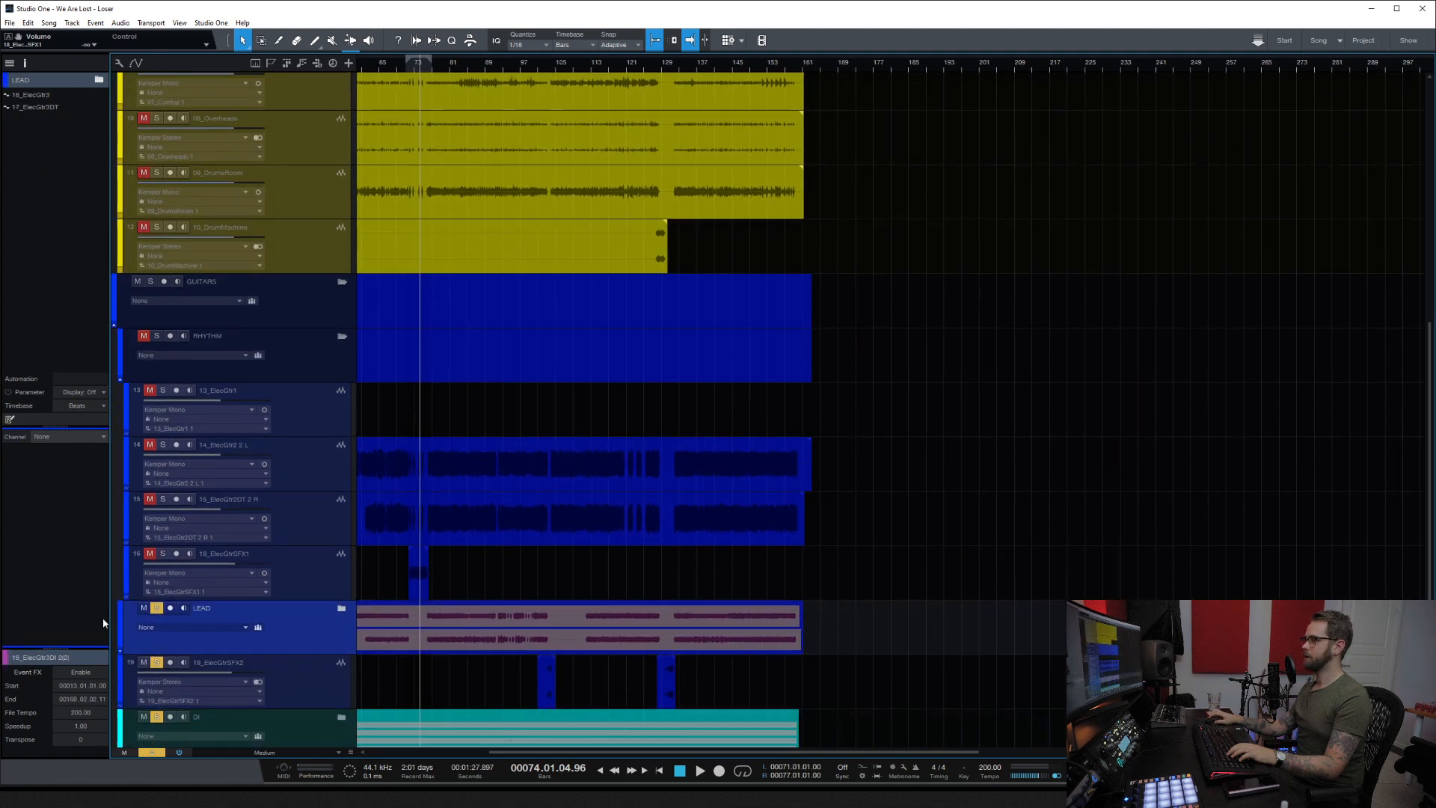
left_click(122, 609)
left_click(276, 642)
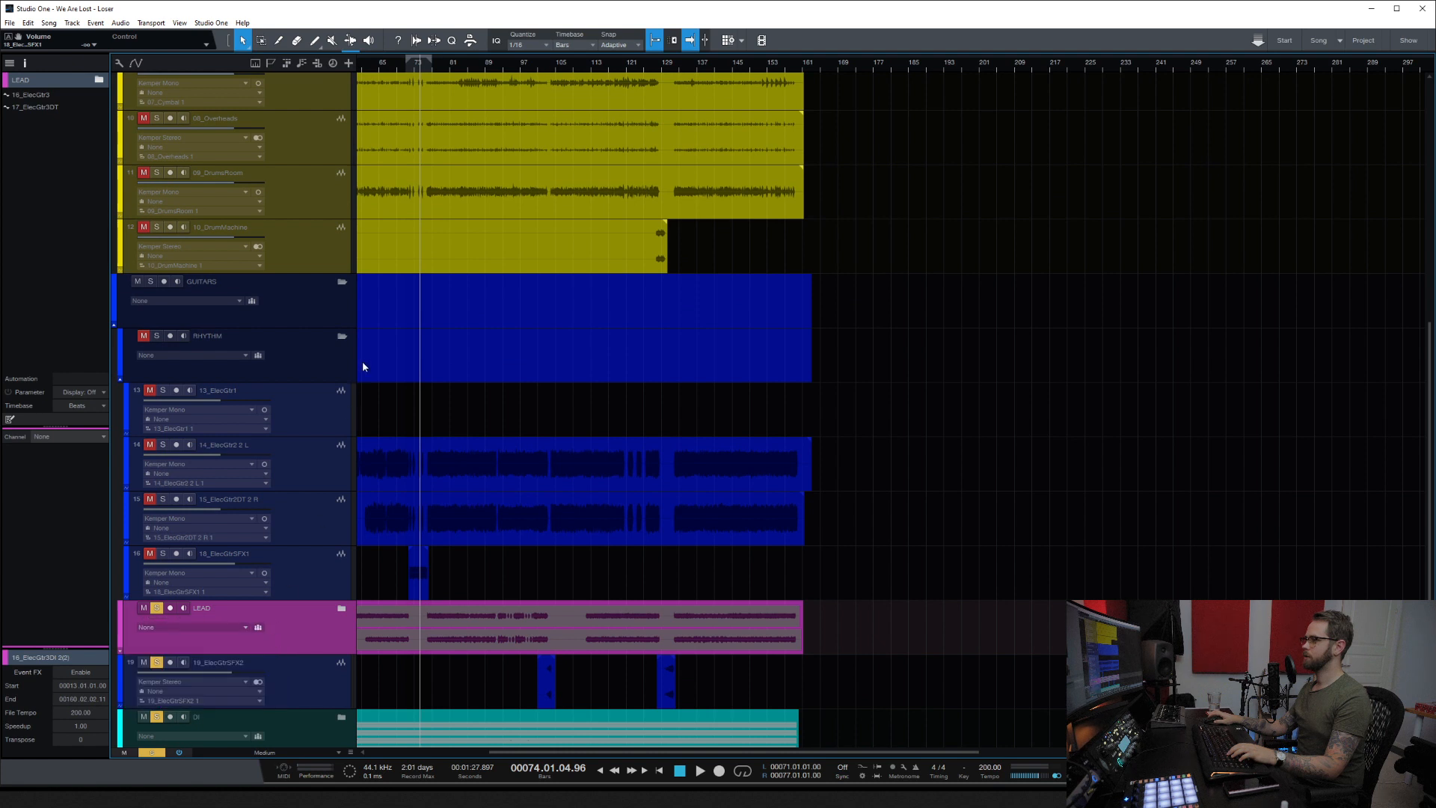
Step: Solo the RHYTHM folder and expand the LEAD and RHYTHM folders to show their tracks
left_click(342, 336)
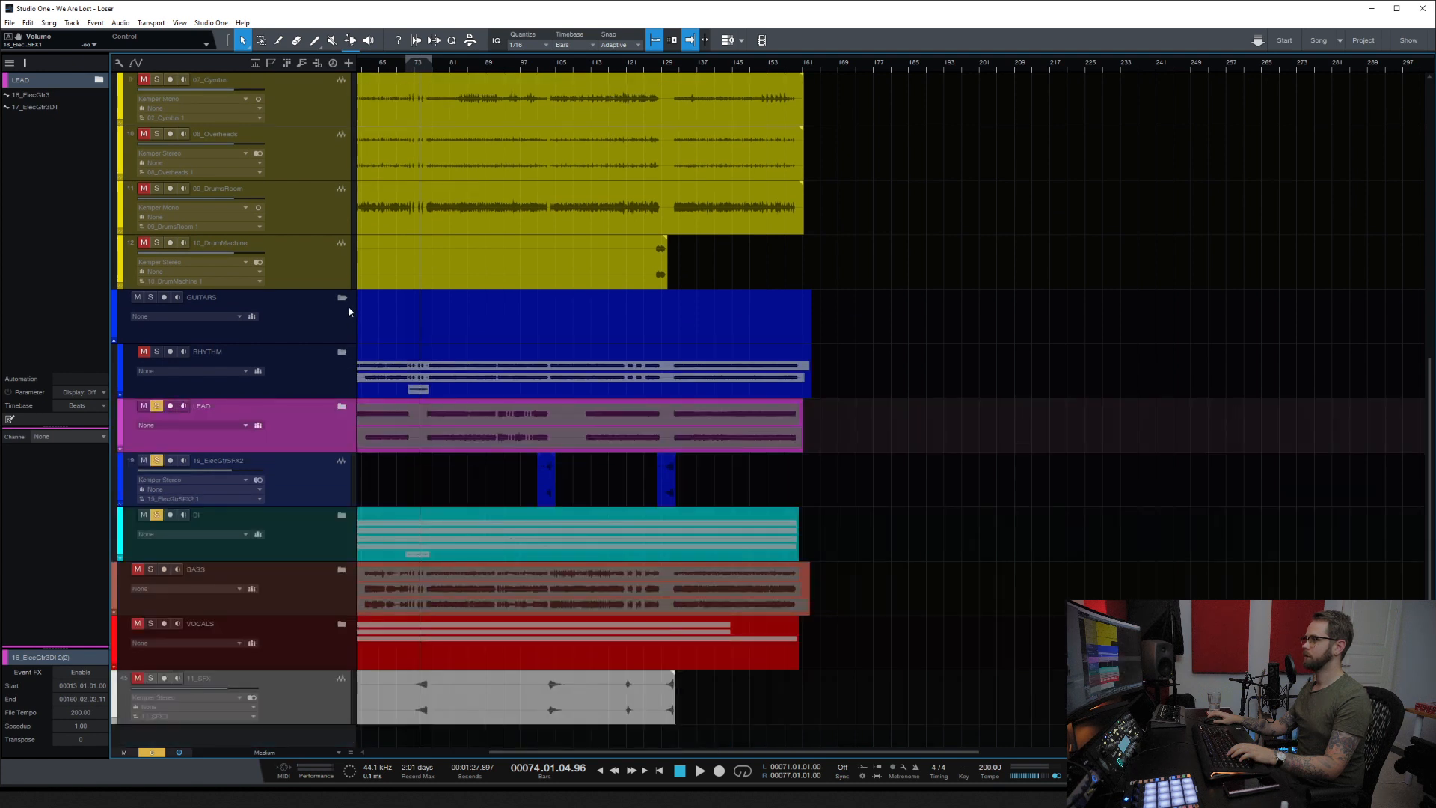
left_click(157, 352)
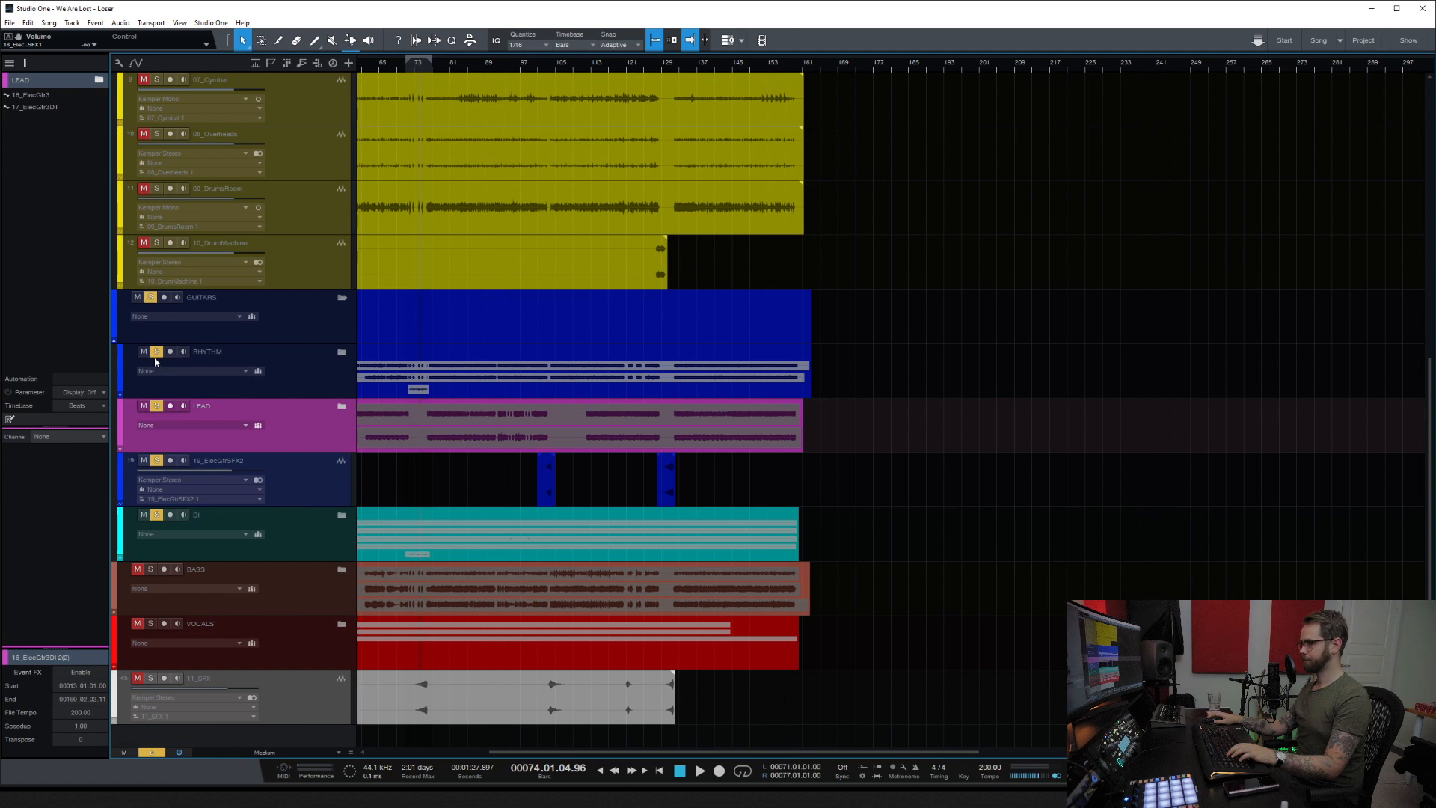
left_click(342, 410)
left_click(341, 352)
scroll(456, 434, "down", 5)
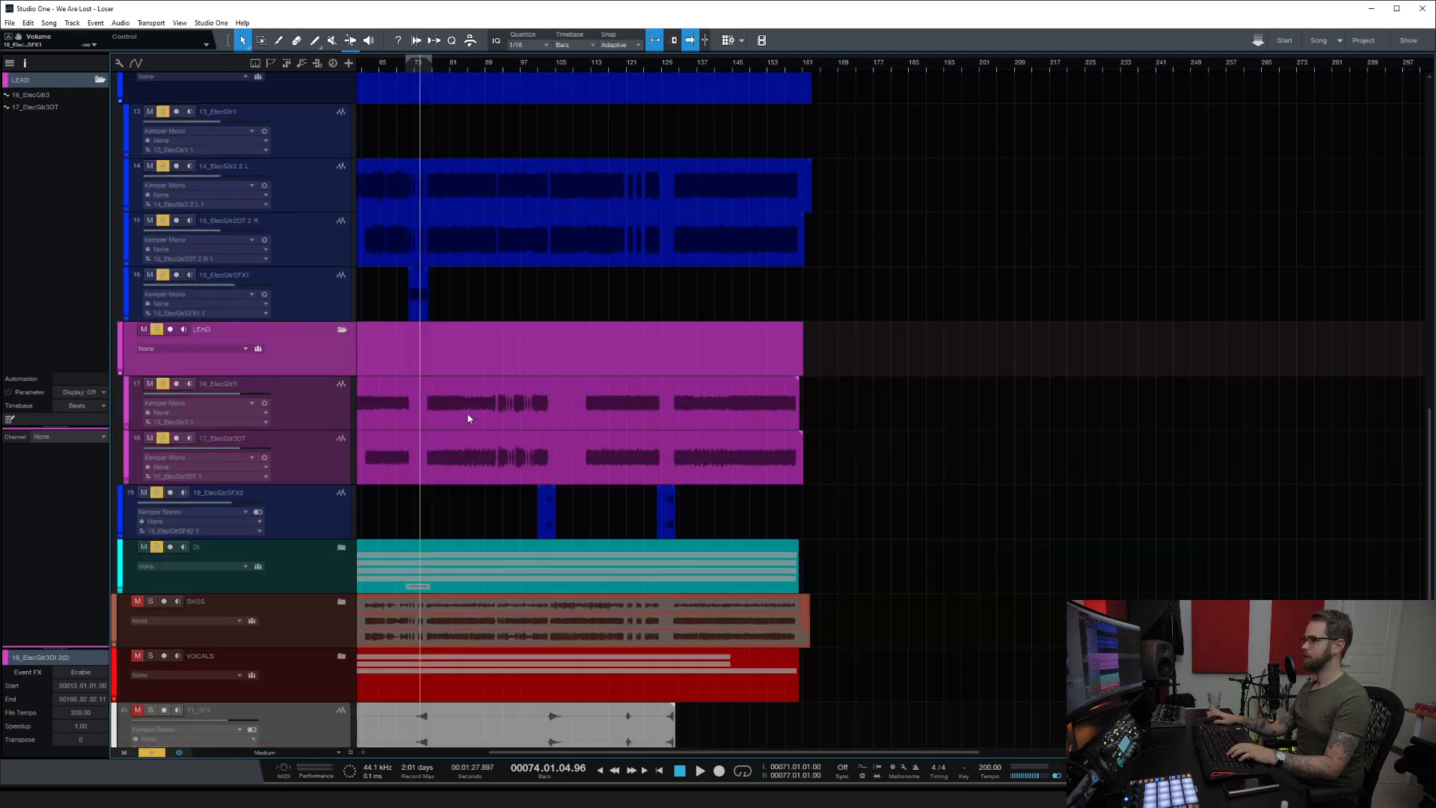
Step: Play the soloed guitars from about bar 71 and lower the 16_ElecGtr3 and 17_ElecGtr3DT lead tracks to -3.1 dB
left_click(431, 468)
left_click(401, 471)
key("space")
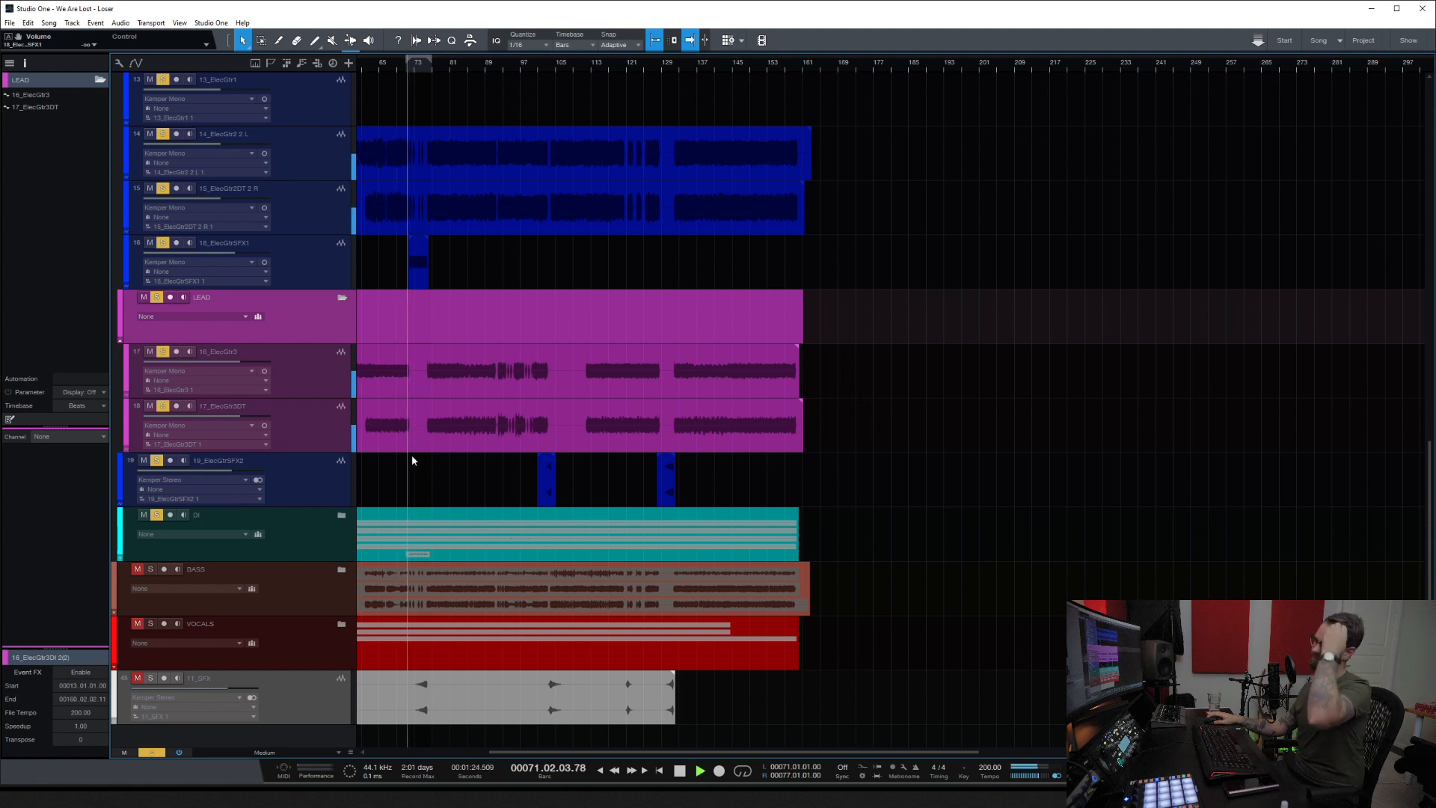
left_click(309, 380)
left_click(302, 429, "shift")
left_click_drag(241, 416, 234, 421)
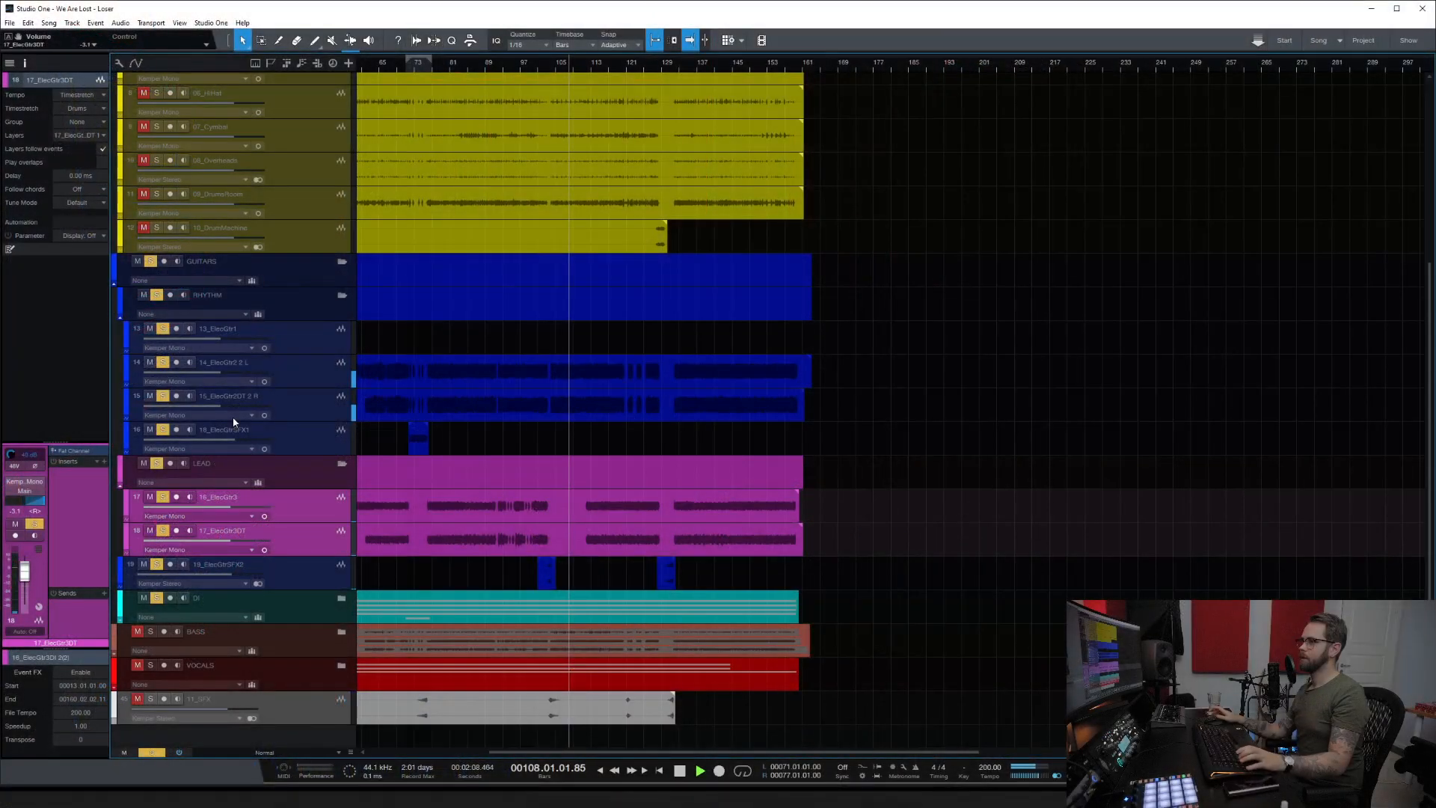
key("space")
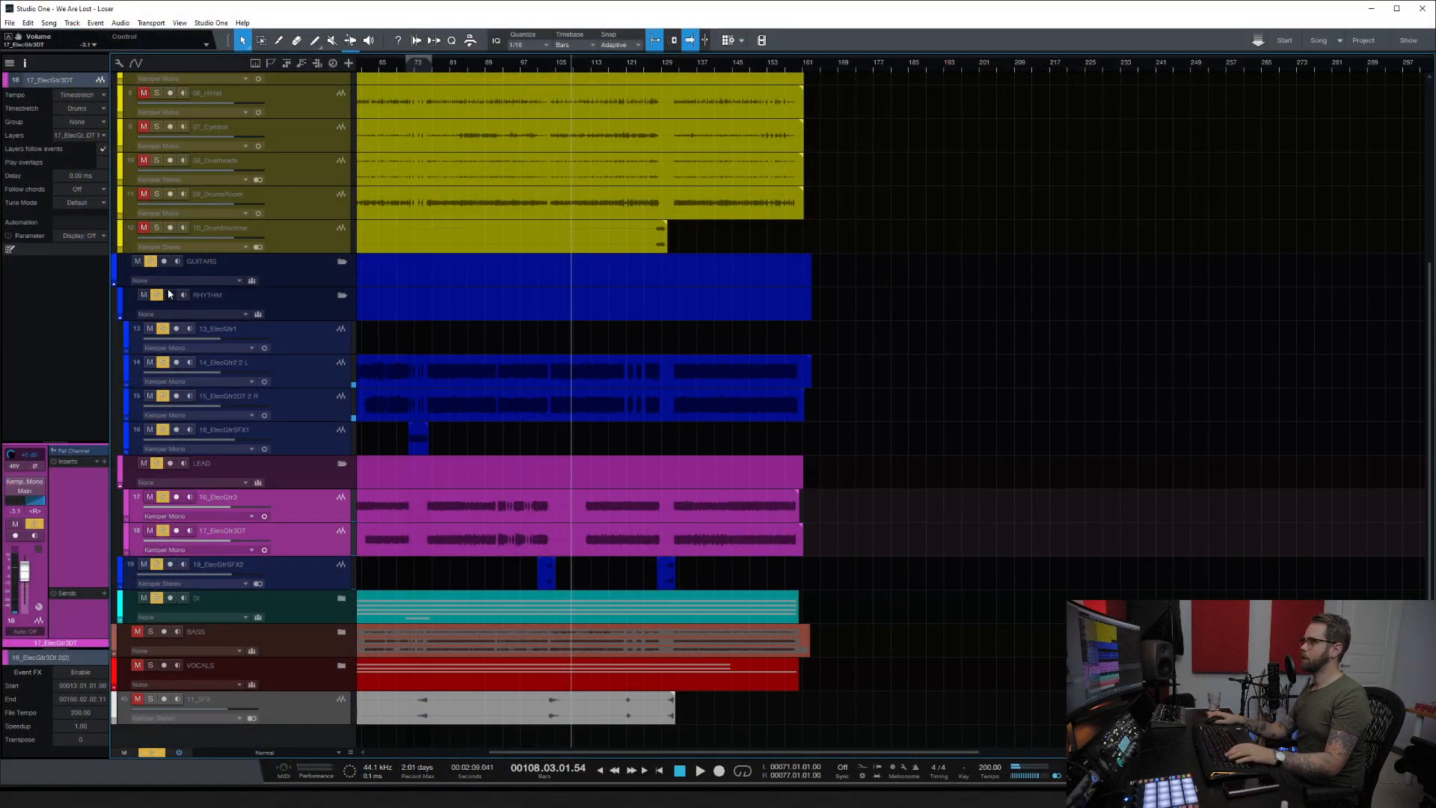
Step: Turn off solo on the RHYTHM, LEAD and DI folders
left_click(156, 296)
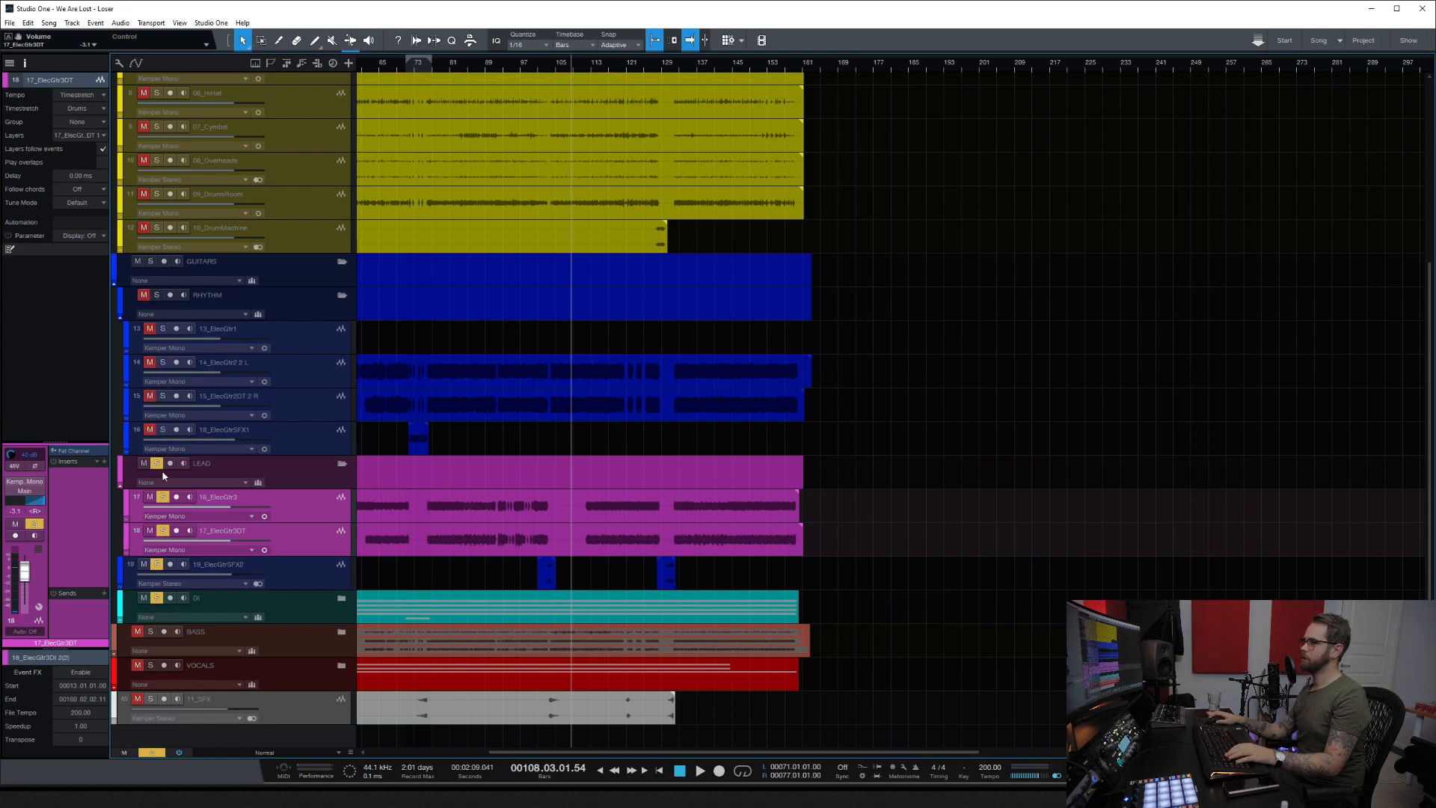
left_click(156, 464)
left_click(156, 598)
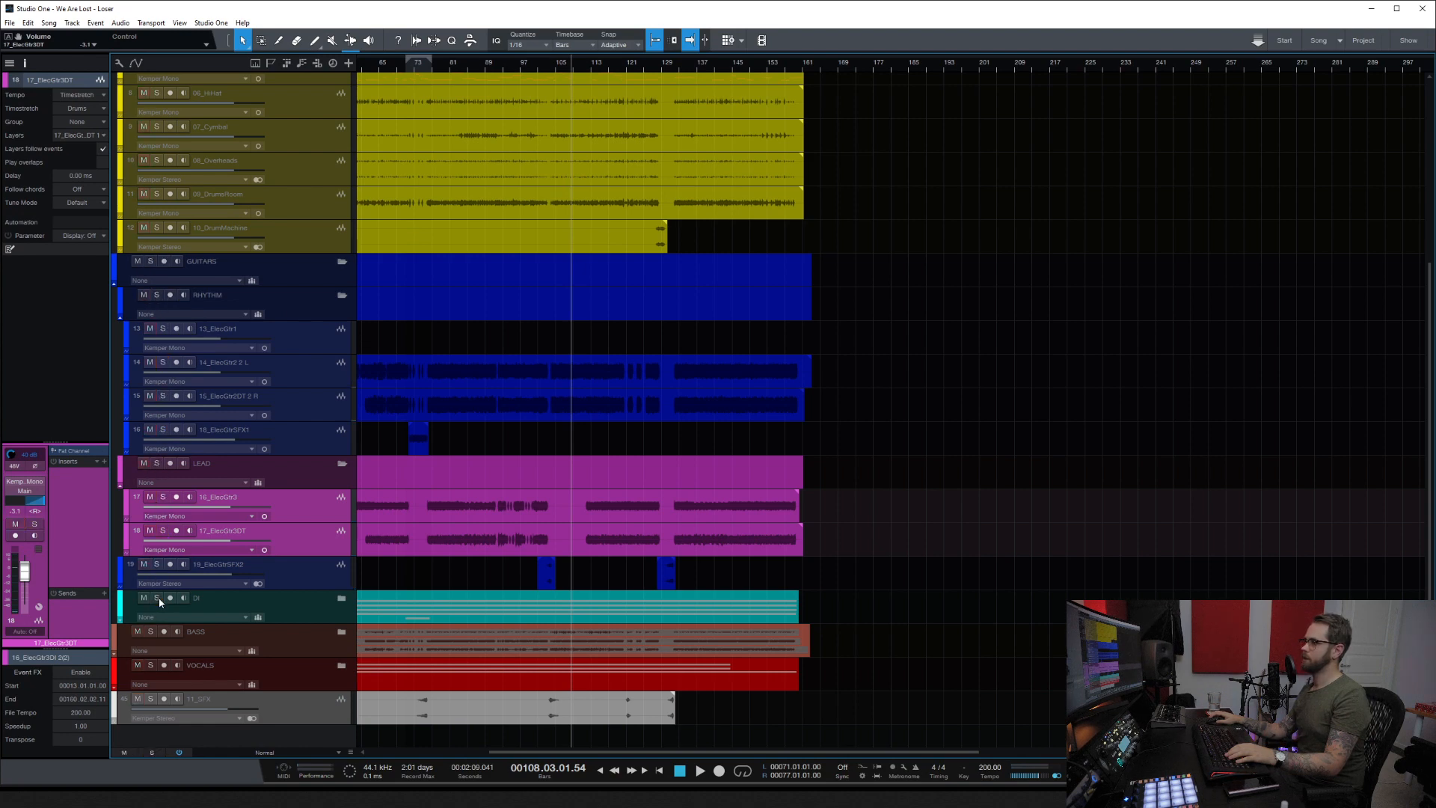
Step: Solo the 13_ElecGtr1 and 14_ElecGtr2 2 L channels in the mixer
key("F3")
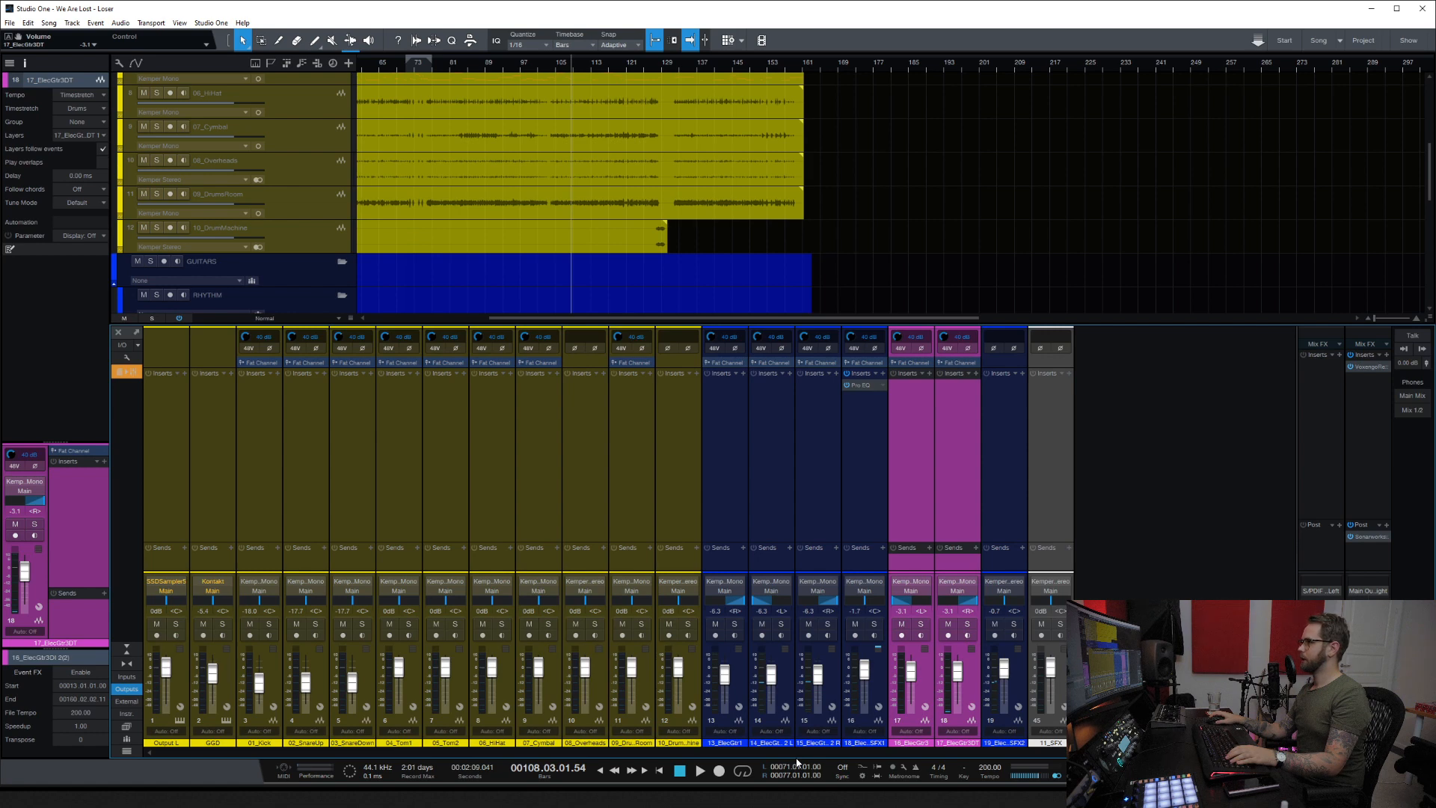
left_click(734, 624)
left_click(781, 624)
key("F3")
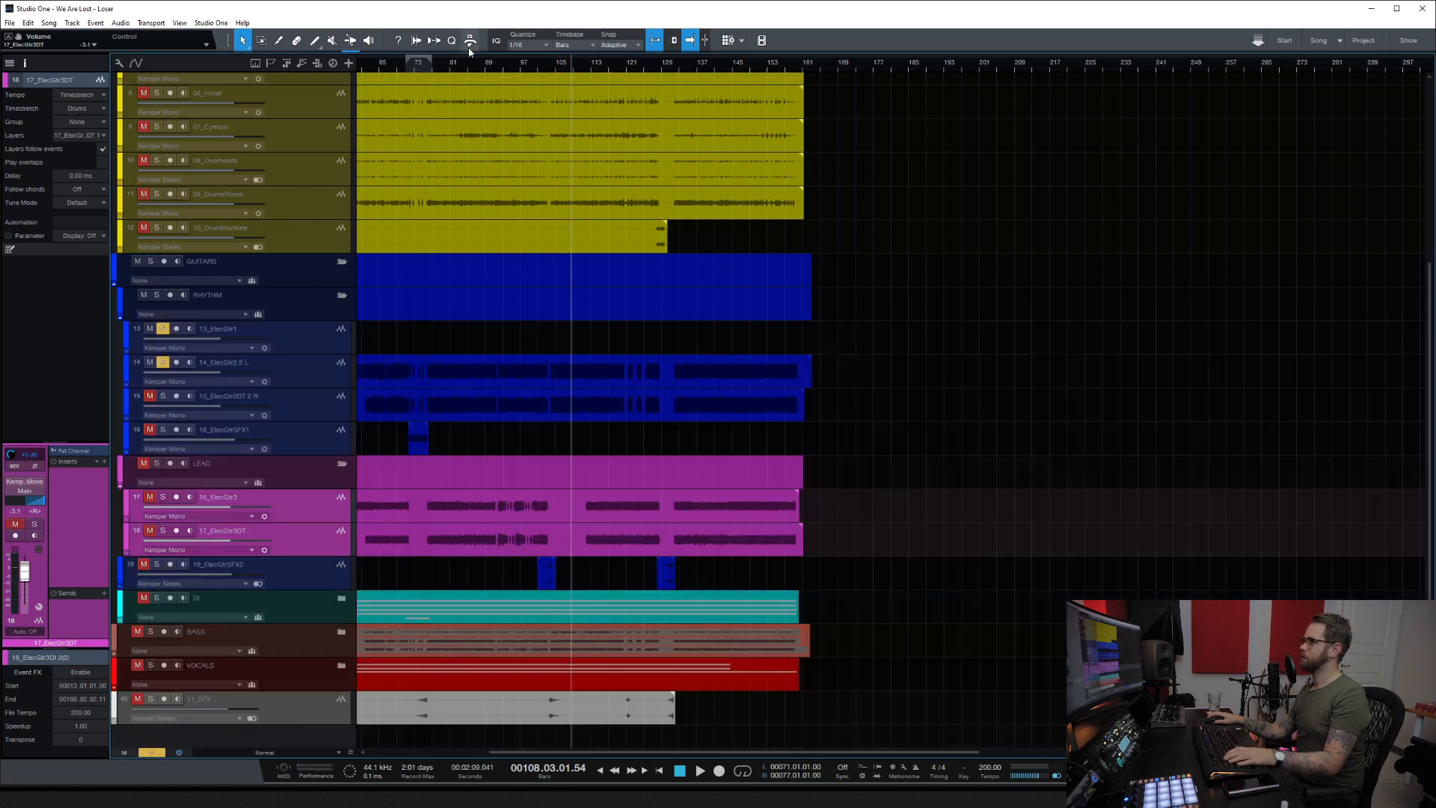
Step: Play from about bar 81 and change the solo selection to 14_ElecGtr2 2 L and 15_ElecGtr2DT 2 R
left_click(454, 64)
key("space")
key("w")
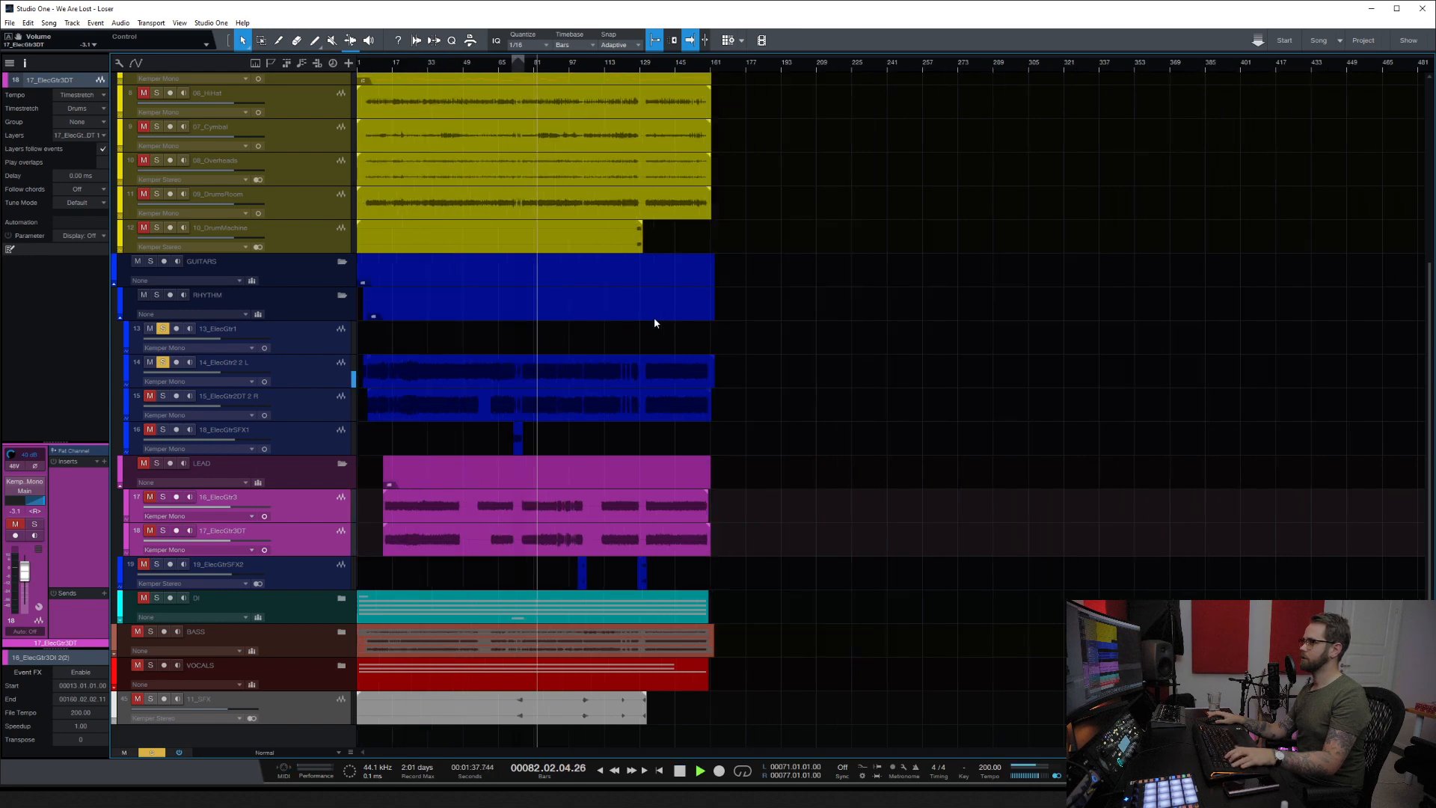
left_click(282, 372)
left_click(305, 406)
left_click(162, 396)
Step: Add a bus for the 14_ElecGtr2 2 L and 15_ElecGtr2DT 2 R channels
key("F3")
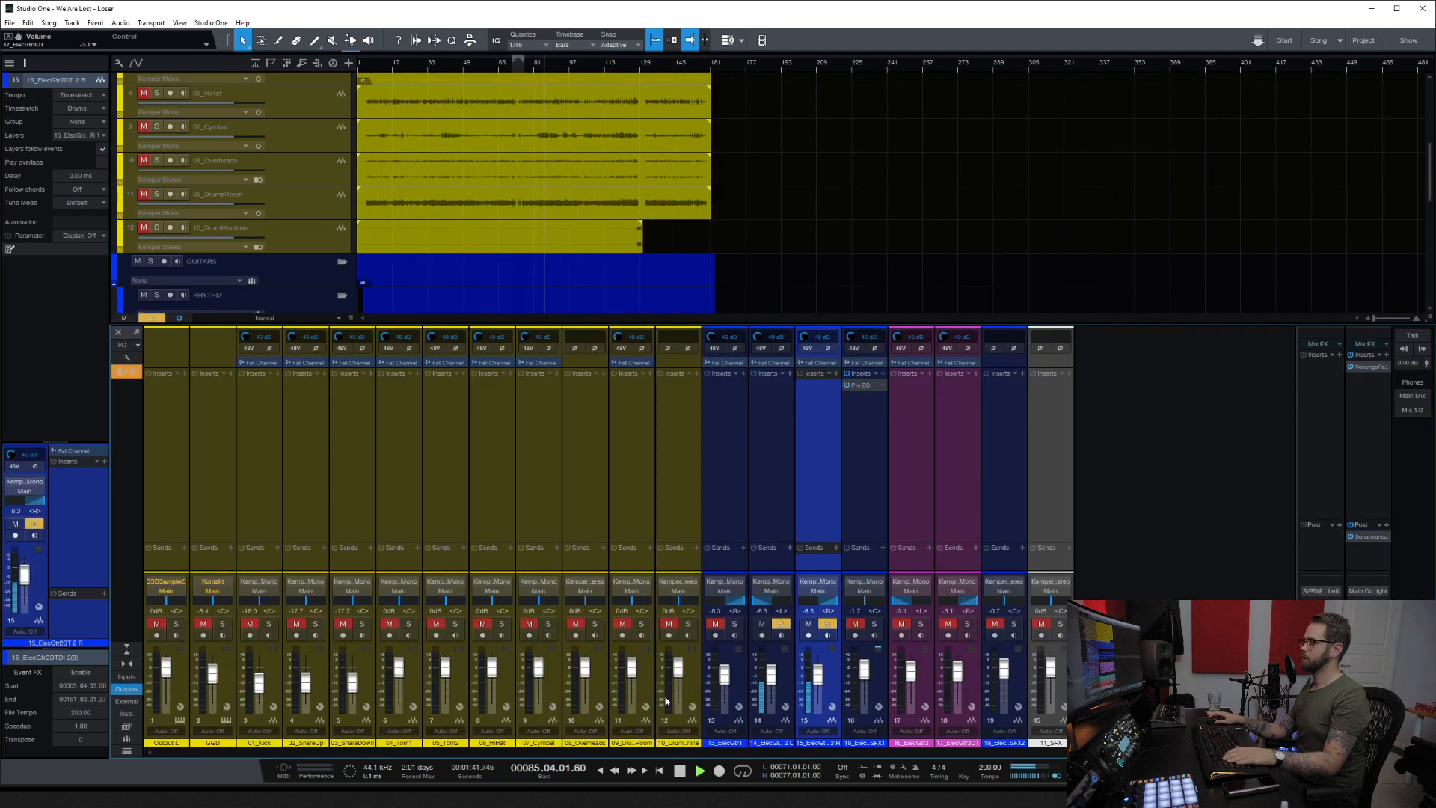
left_click(785, 688)
left_click(832, 687)
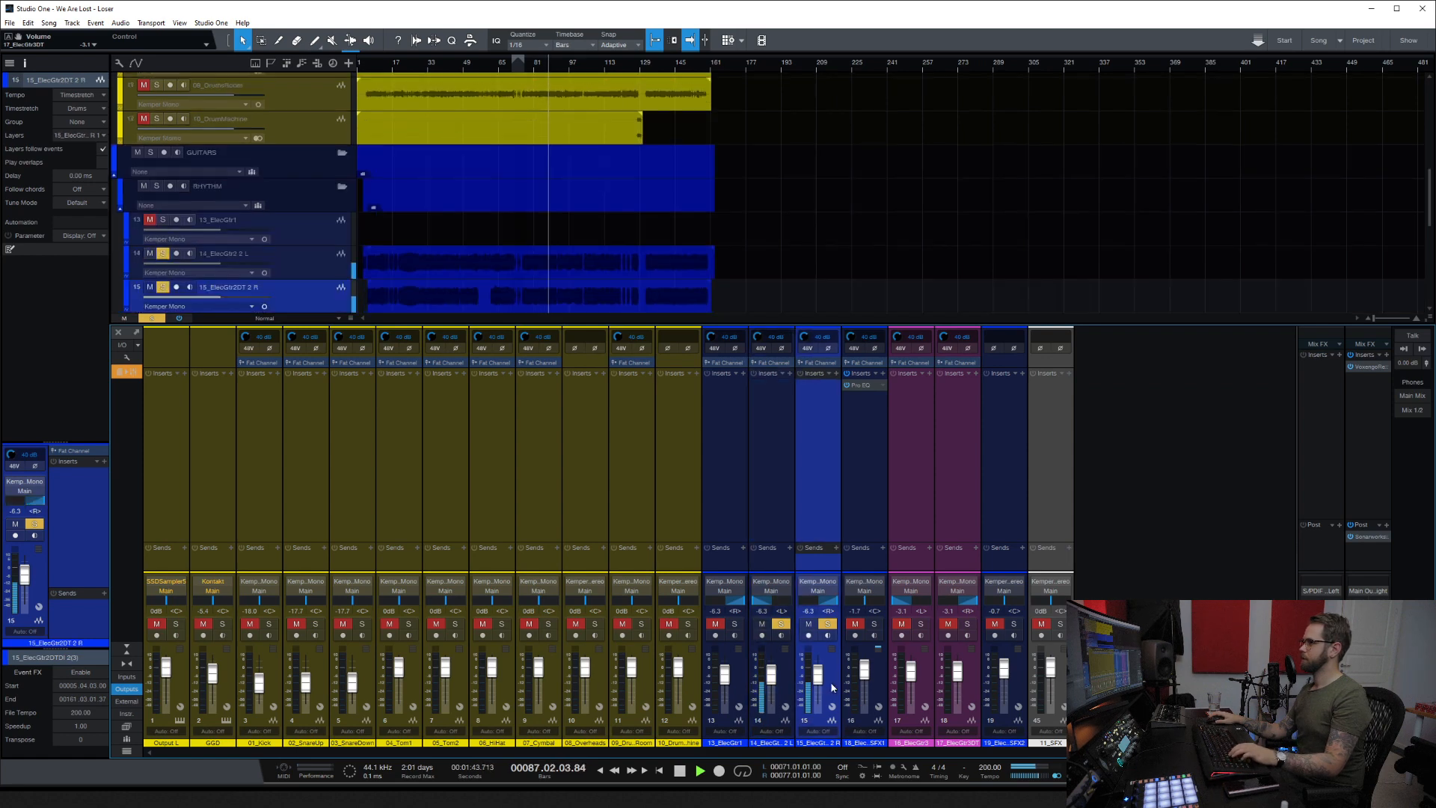
left_click(787, 688, "shift")
right_click(787, 688)
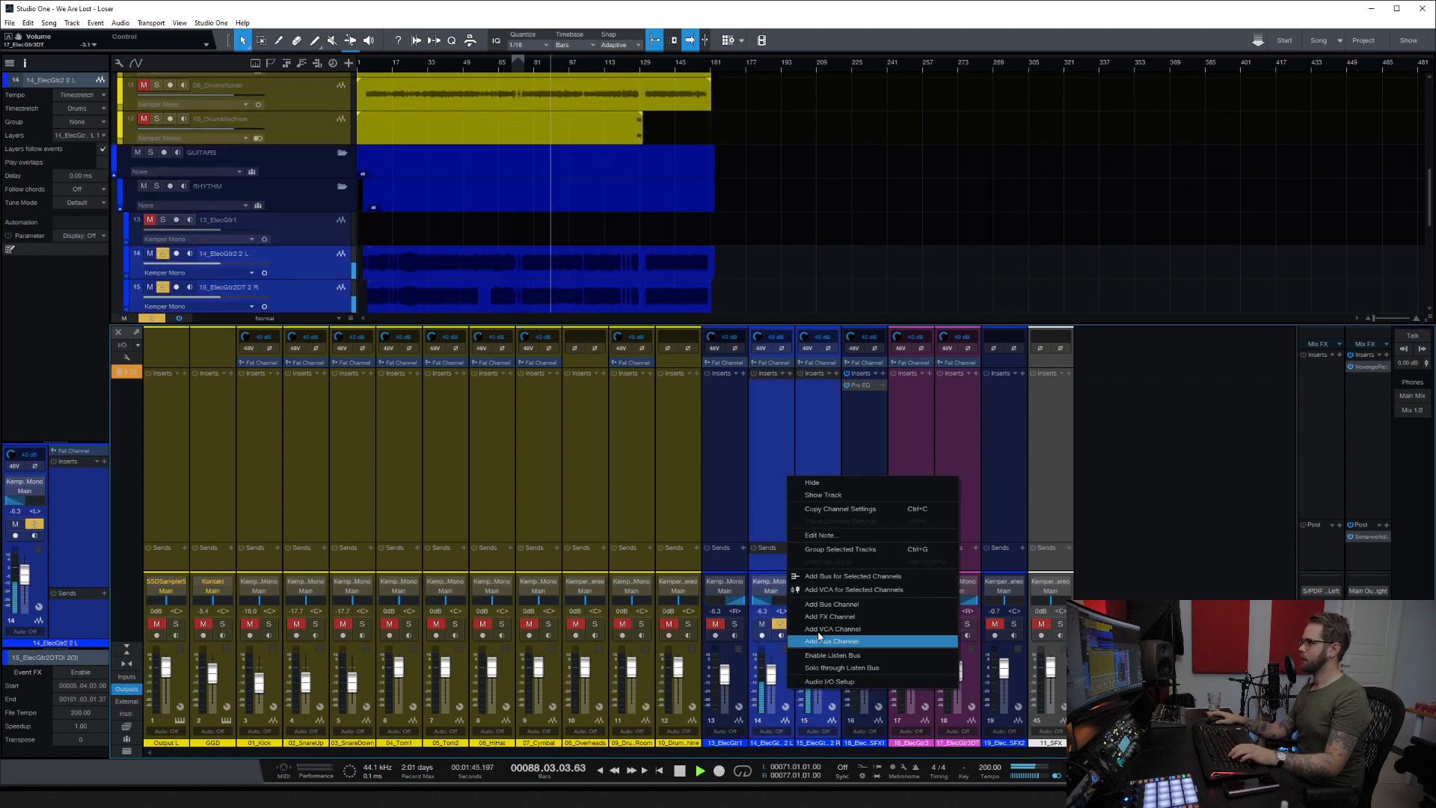
left_click(839, 578)
Step: Rename the new guitar bus as RHYTHM
double_click(864, 742)
type("RH")
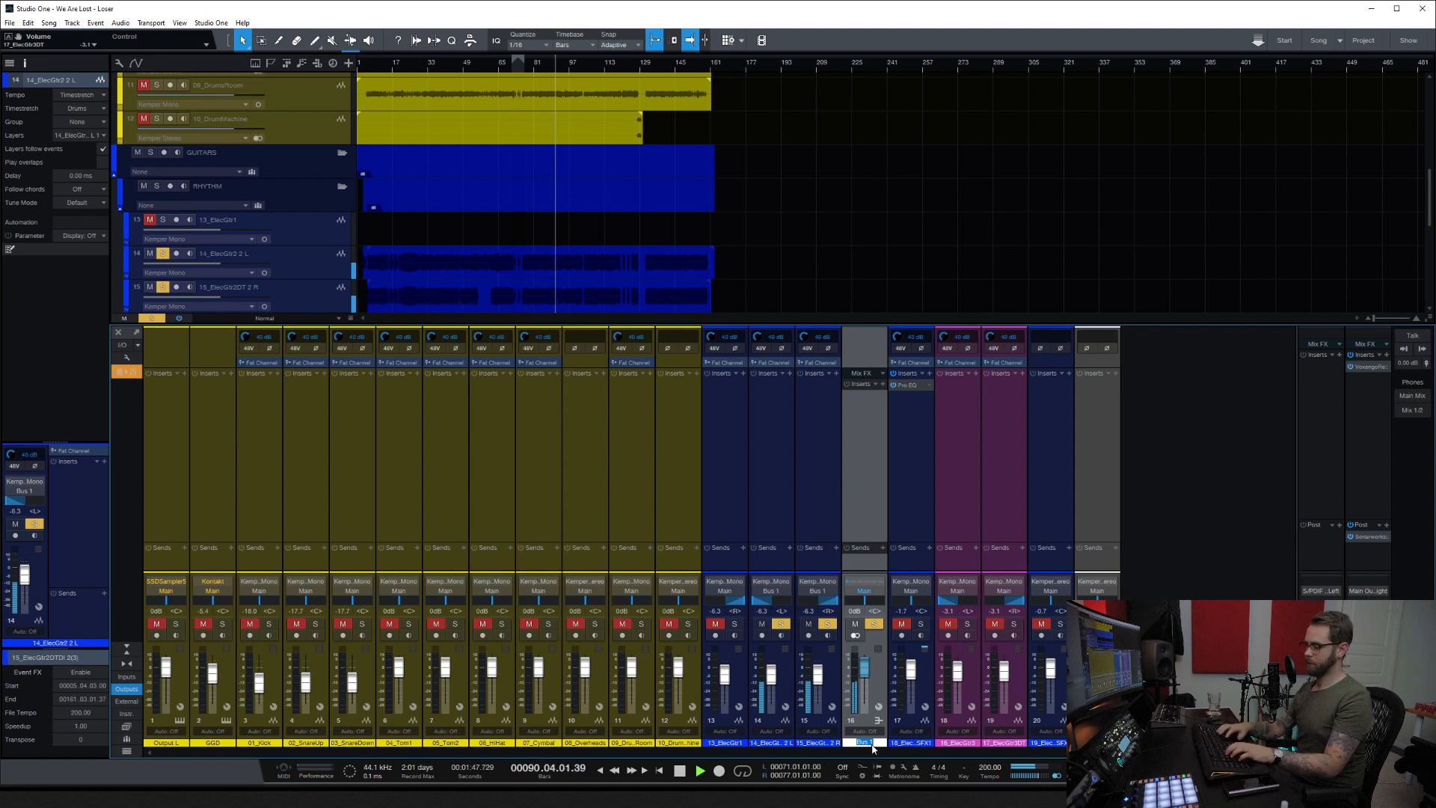
type("YTHM")
key("Return")
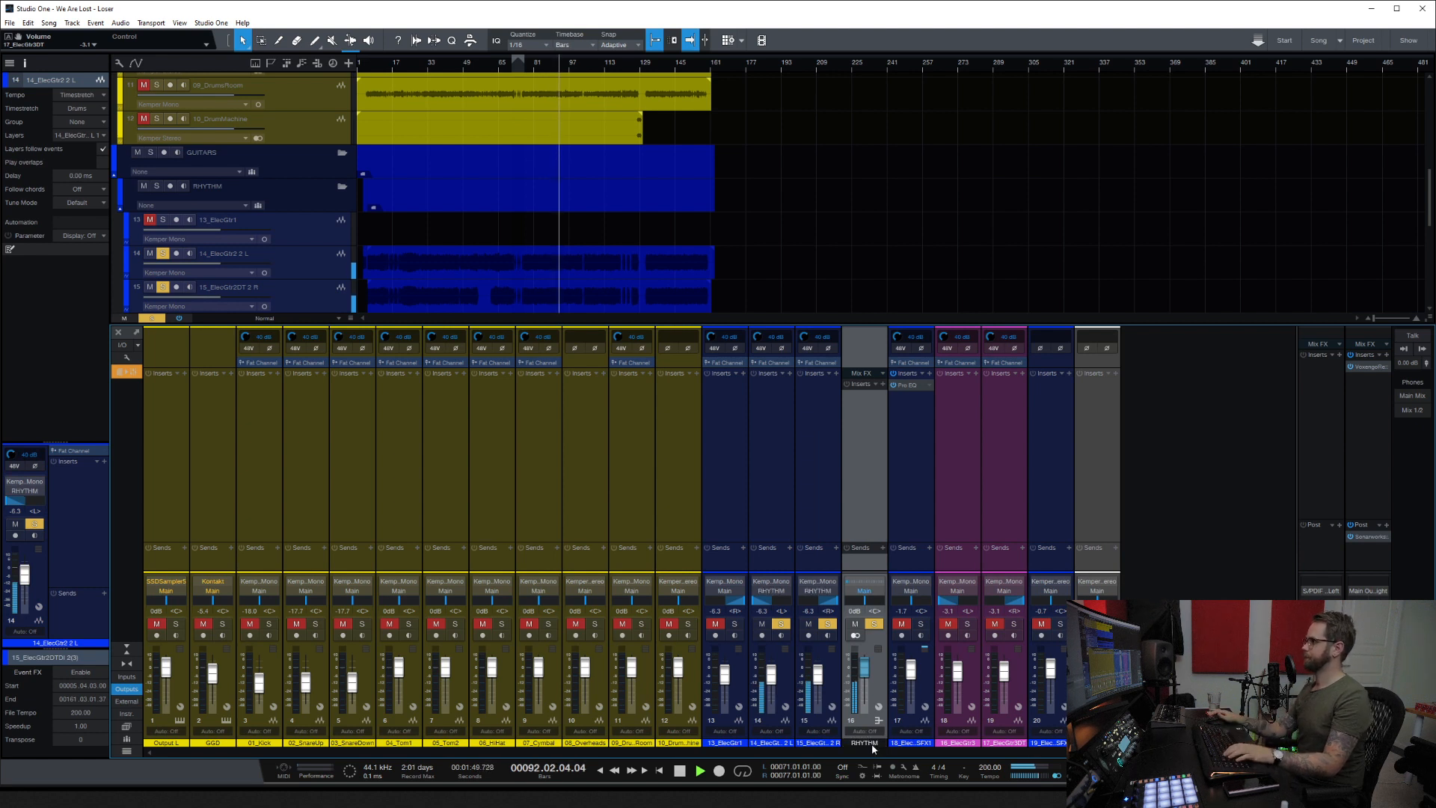
Step: Colour the RHYTHM bus blue and move tracks 14_ElecGtr2 2 L and 15_ElecGtr2DT 2 R below 18_ElecGtrSFX1
left_click(872, 744)
left_click(947, 671)
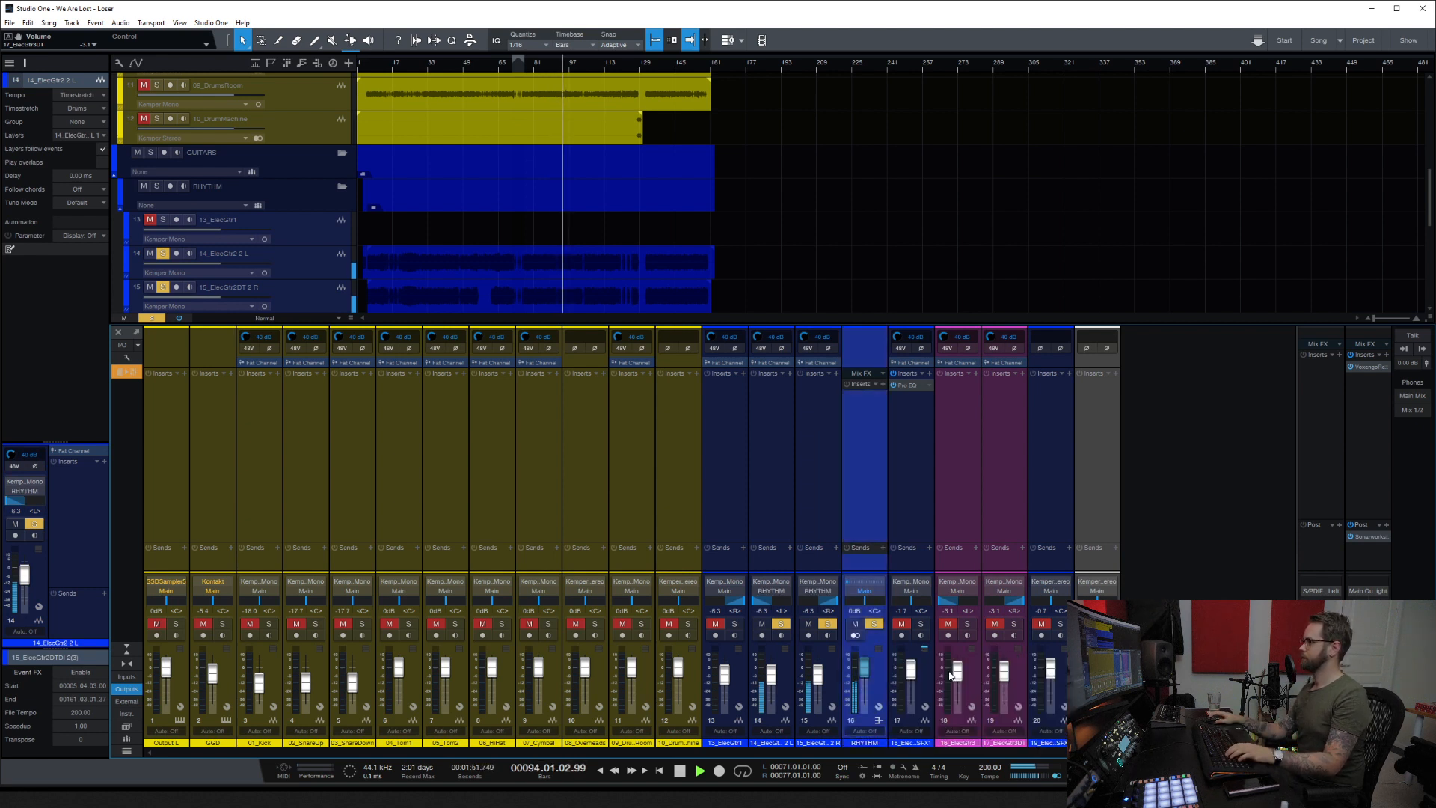
key("F3")
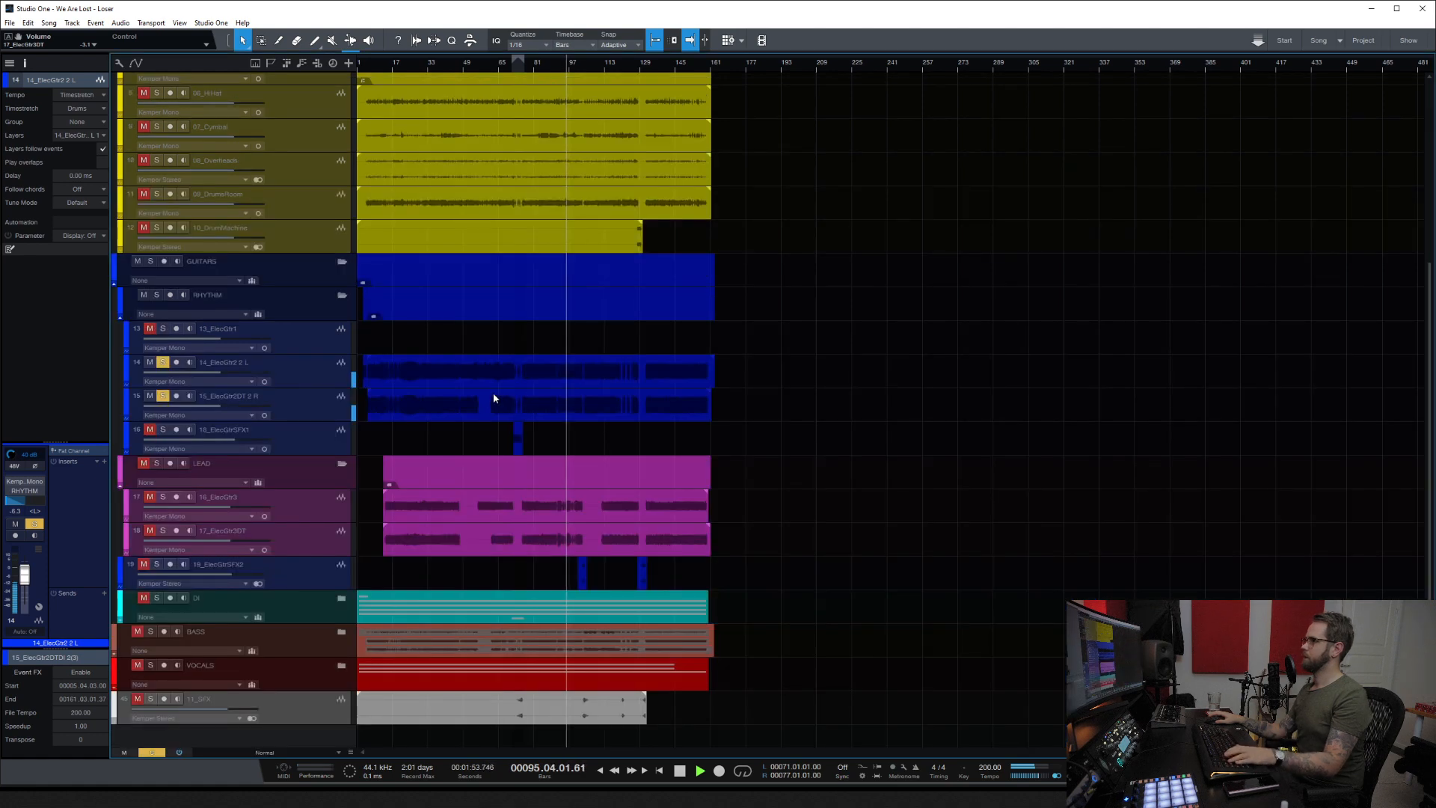
left_click(318, 380)
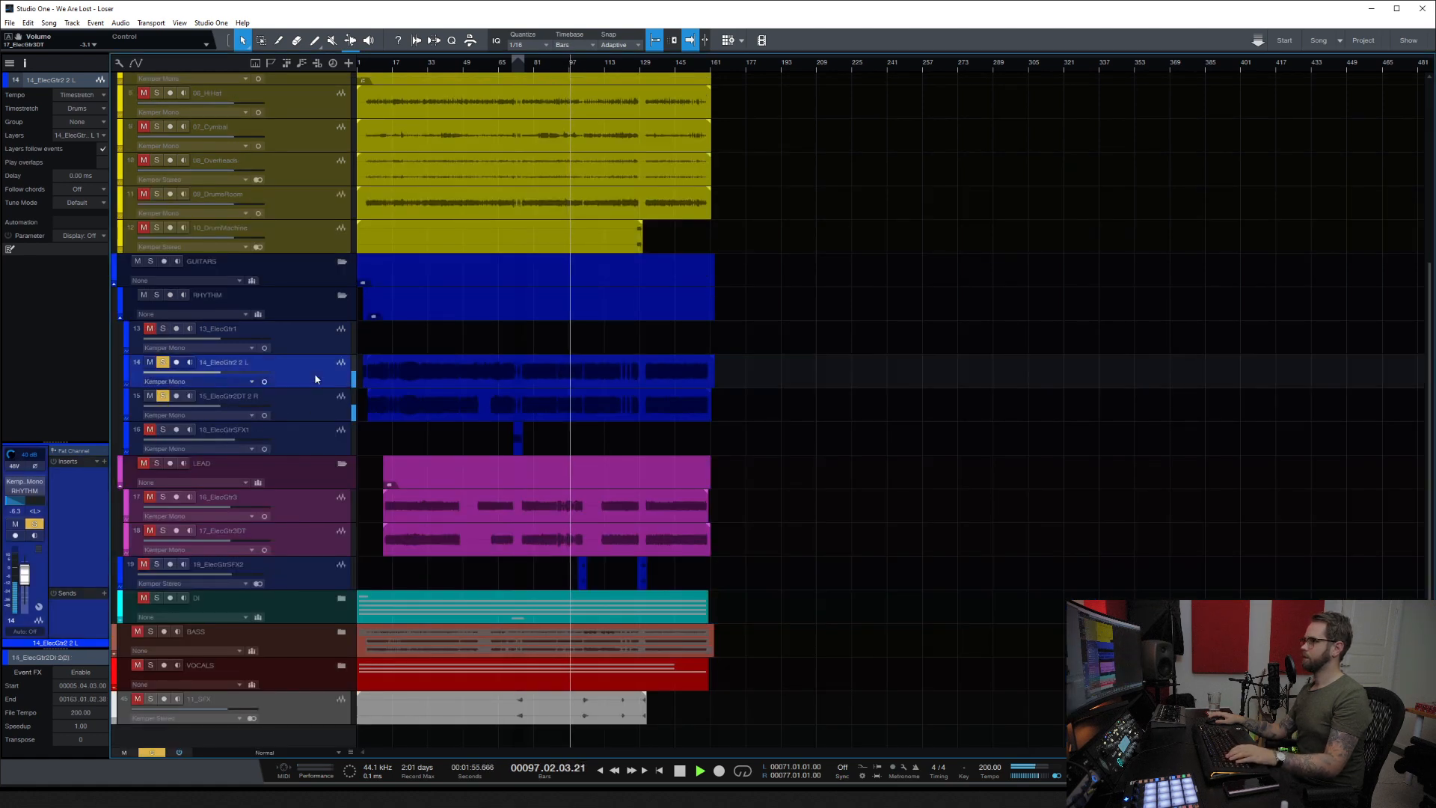
left_click(314, 408, "shift")
left_click_drag(309, 388, 314, 454)
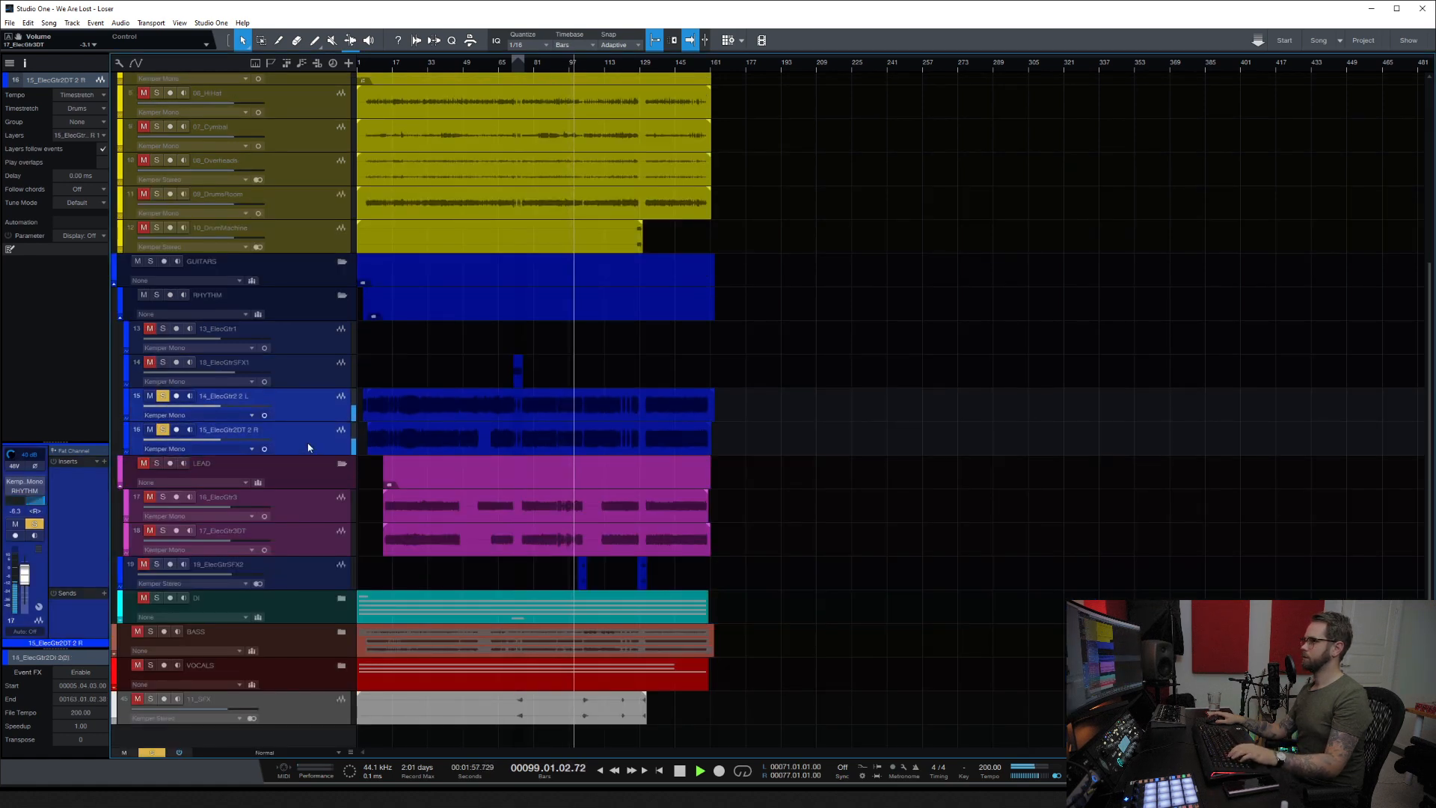
Step: Add a bus for the 16_ElecGtr3 and 17_ElecGtr3DT channels and name it LEAD
left_click(293, 502)
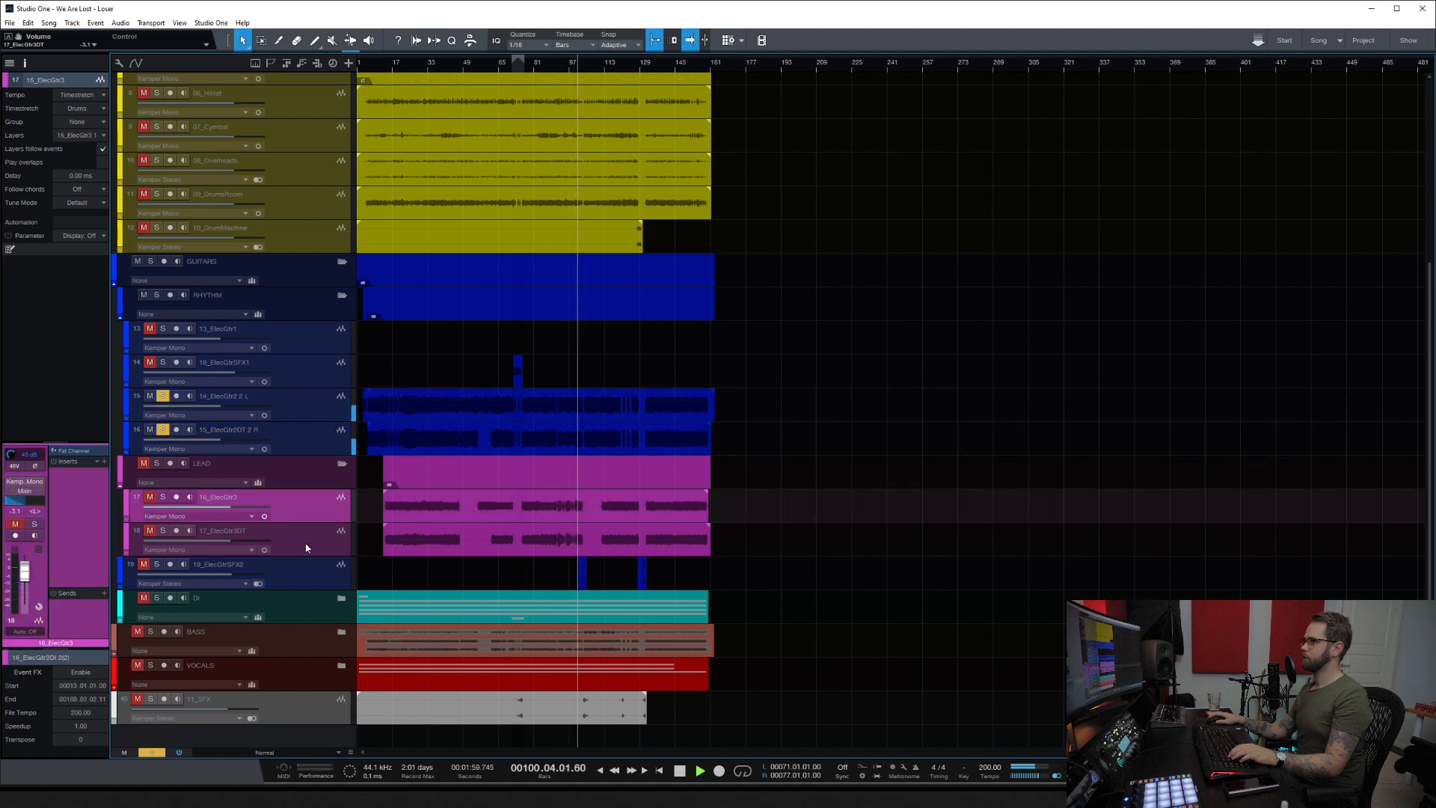
left_click(293, 537, "shift")
key("F3")
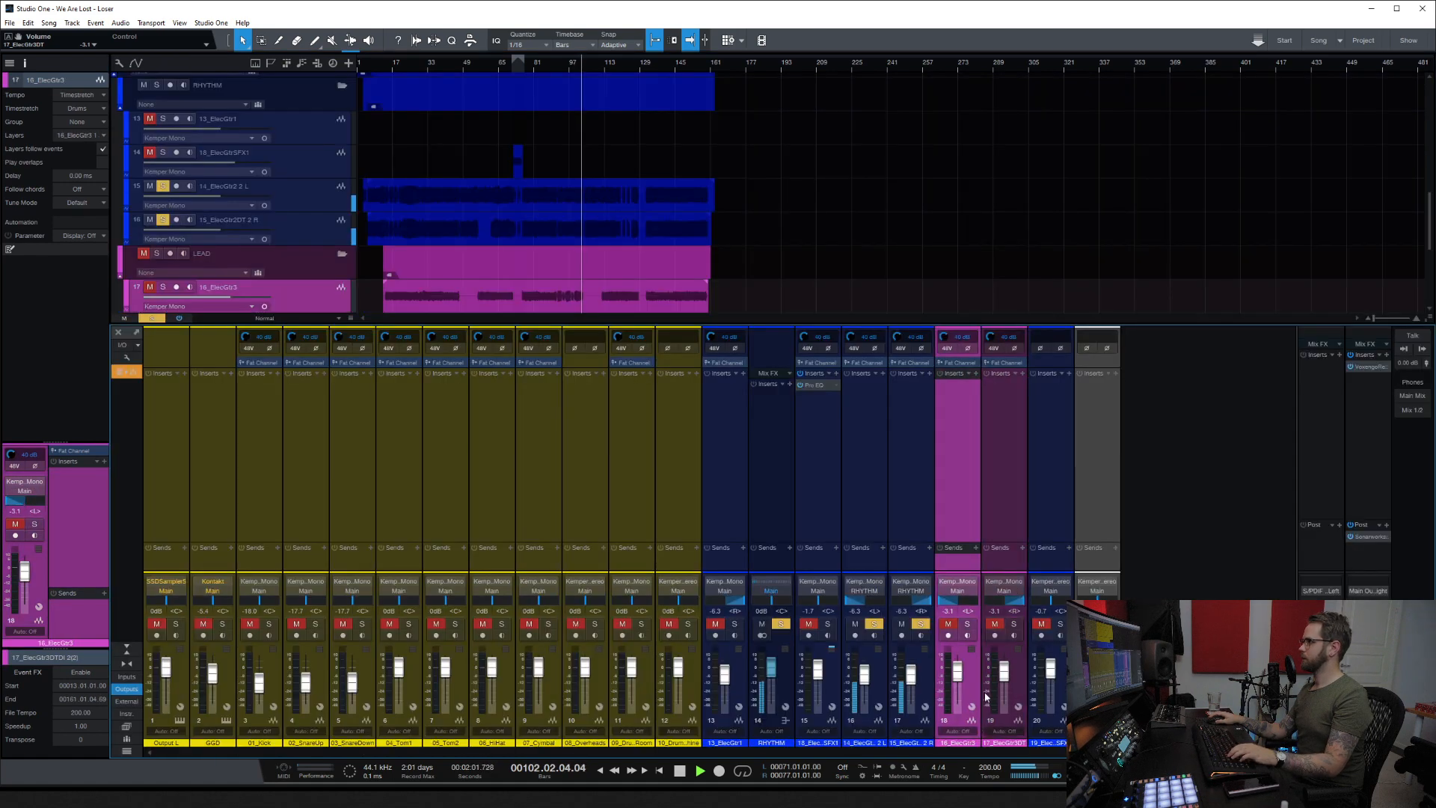
right_click(1018, 688)
left_click(1104, 577)
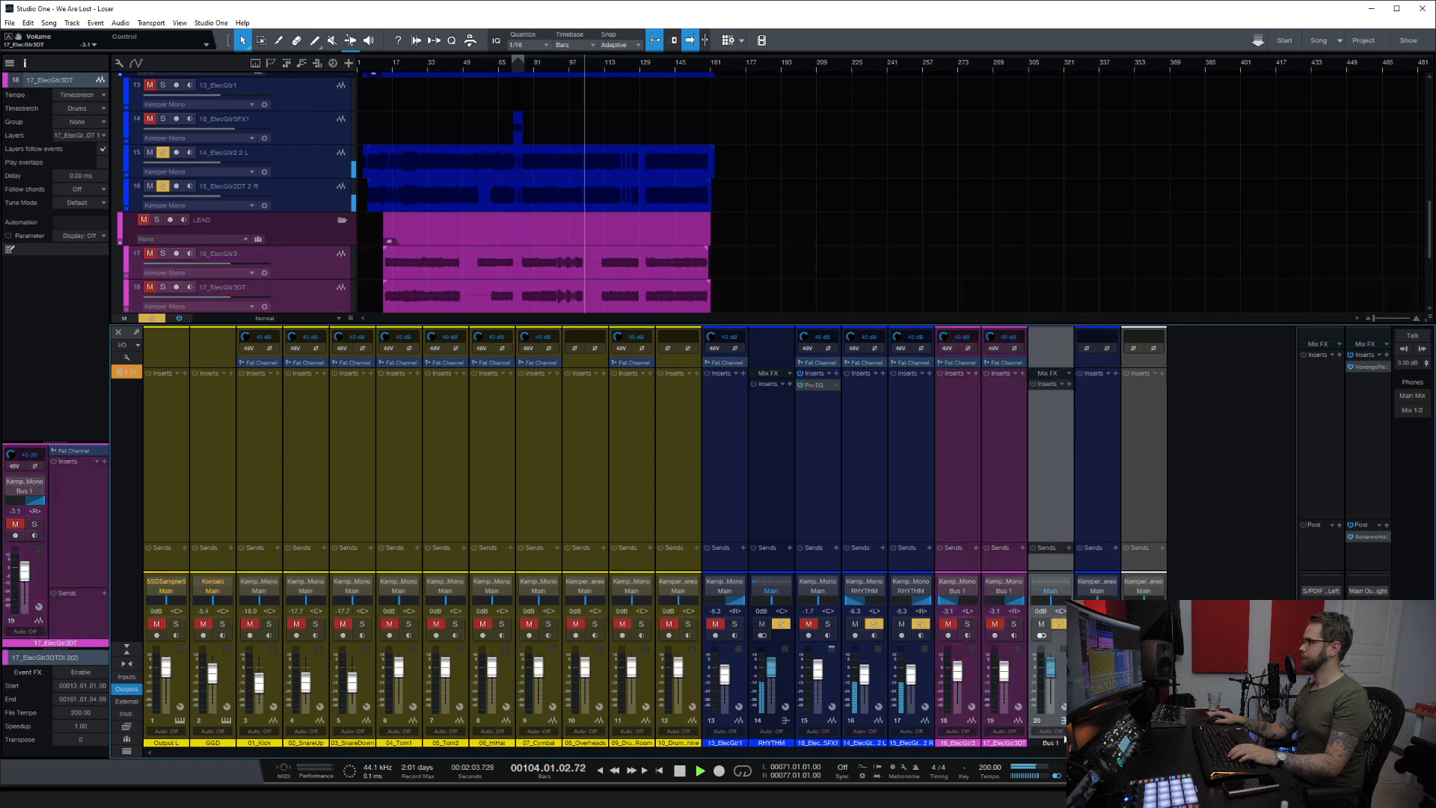
type("LEAD")
key("Return")
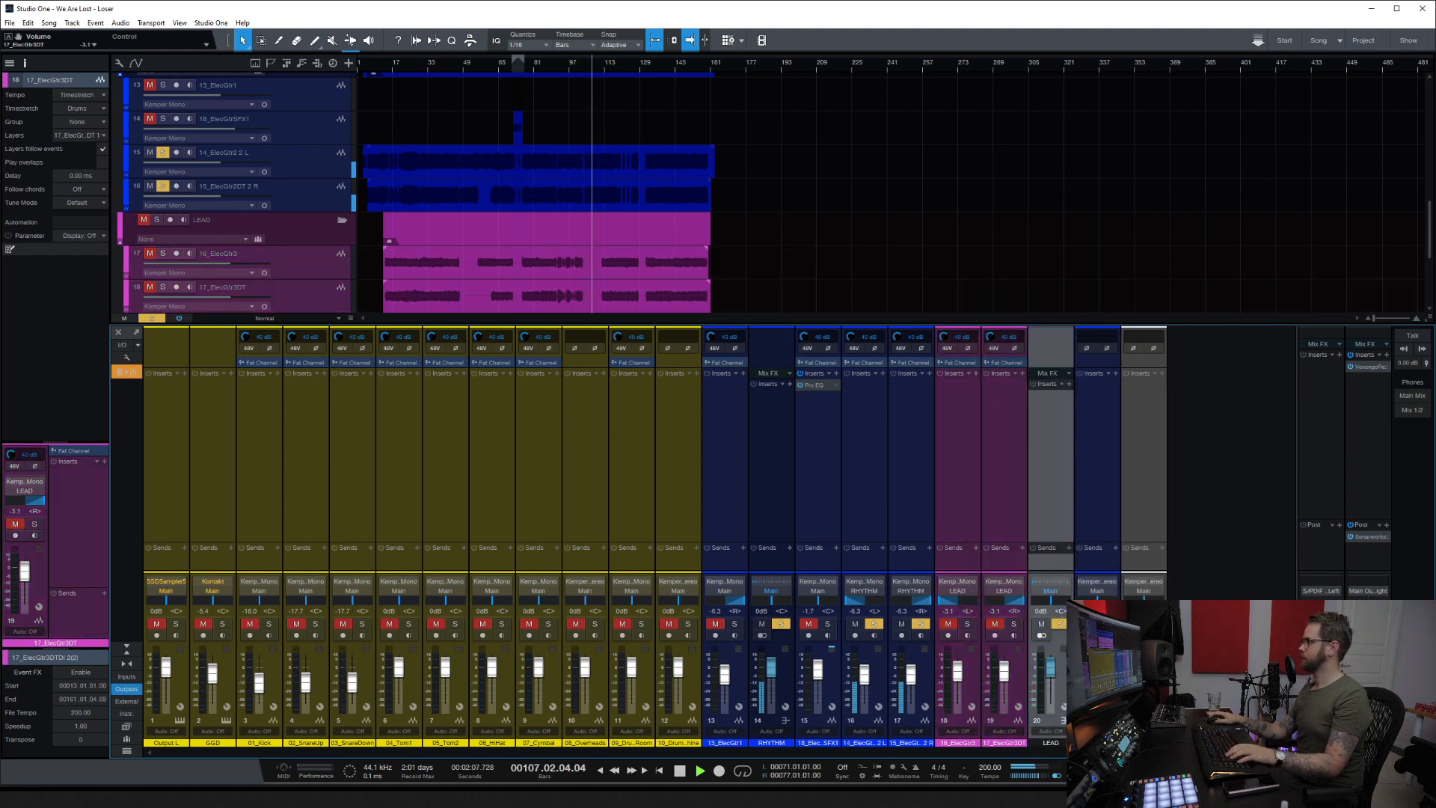
Step: Colour the LEAD bus purple and move the RHYTHM and LEAD buses past 11_SFX to the end of the mixer
left_click(1088, 740)
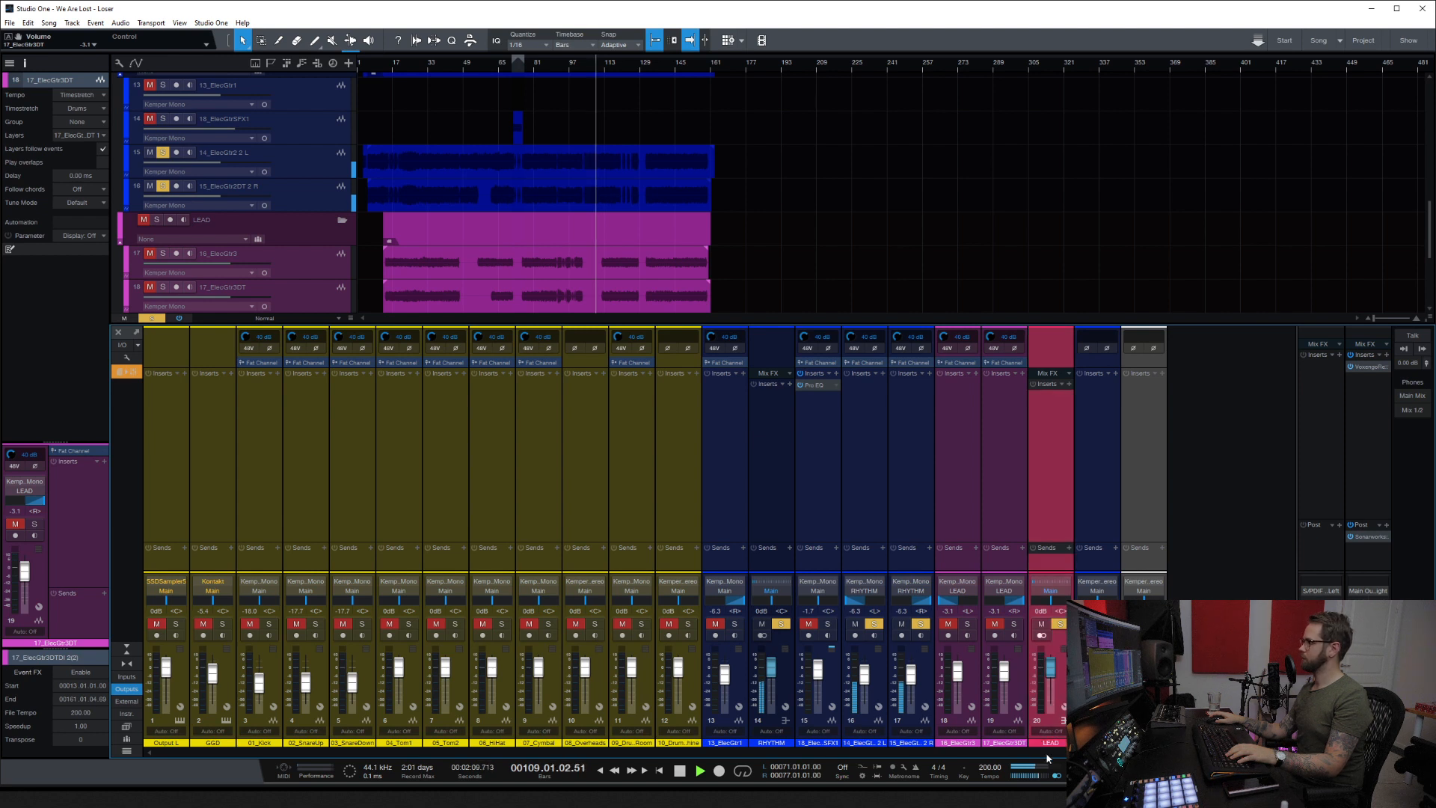
left_click(1089, 717)
left_click_drag(1051, 741, 1156, 740)
left_click_drag(771, 740, 1120, 741)
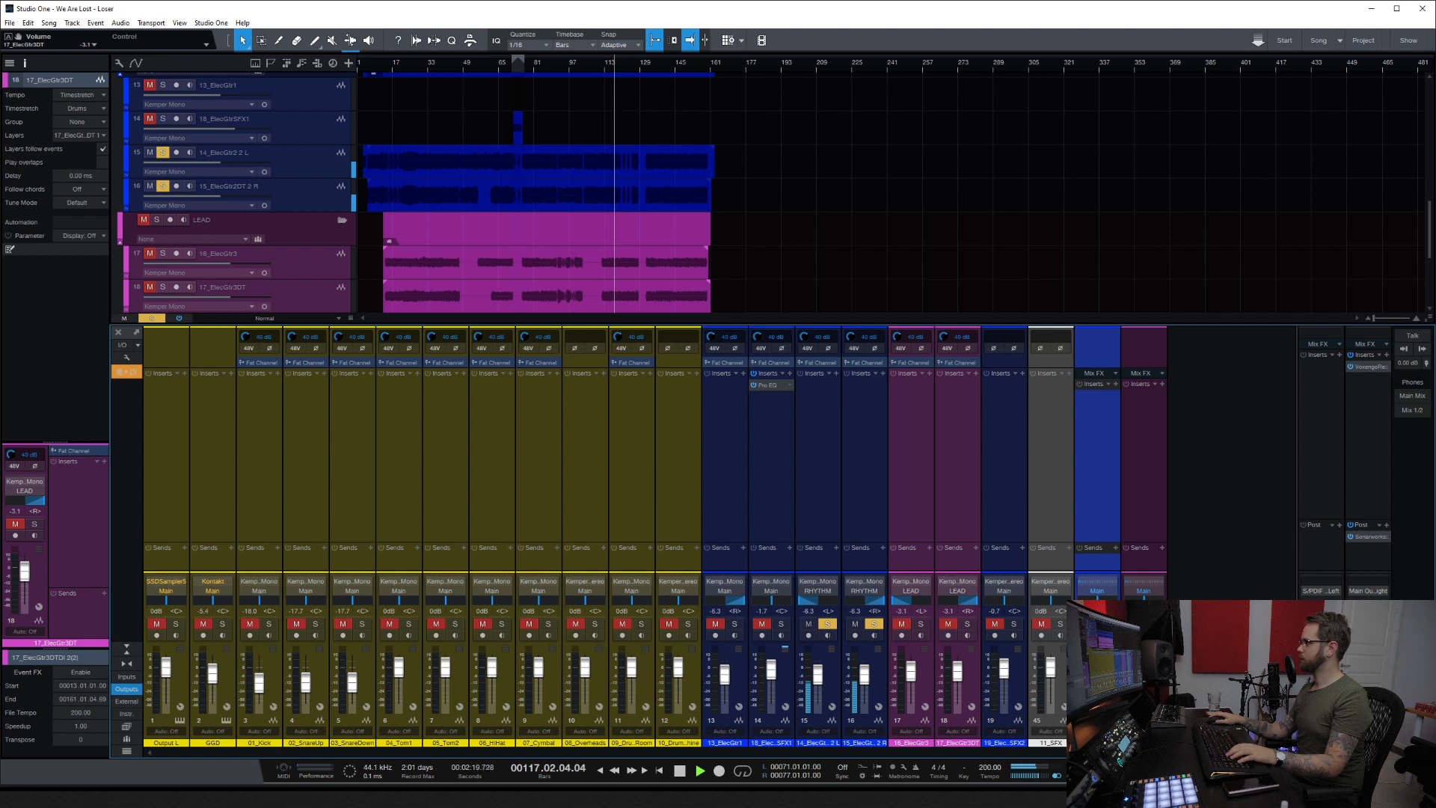
Step: Hide the output channels in the mixer and clear the solos on the rhythm guitar channels and the RHYTHM bus
left_click(135, 688)
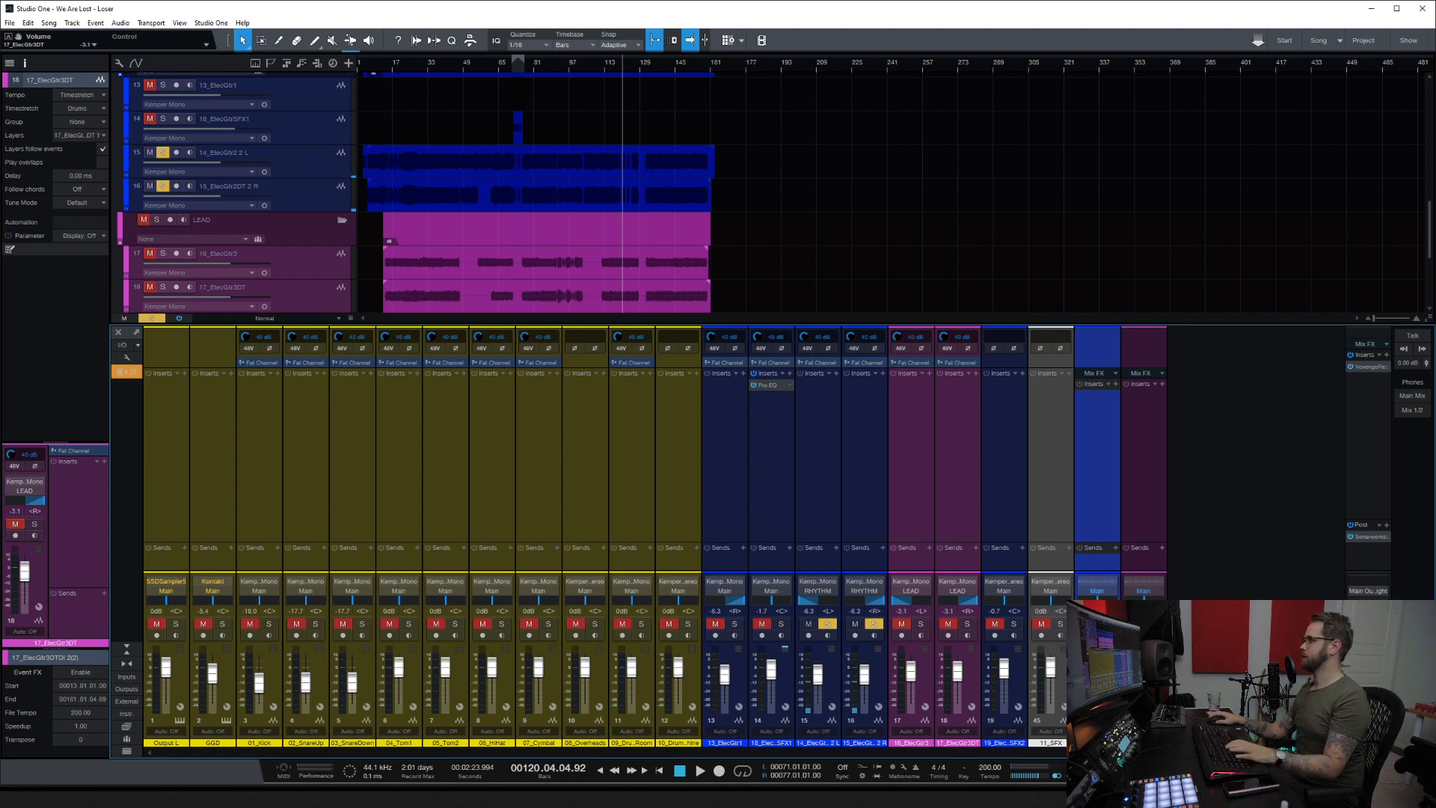
left_click(827, 624)
left_click(874, 623)
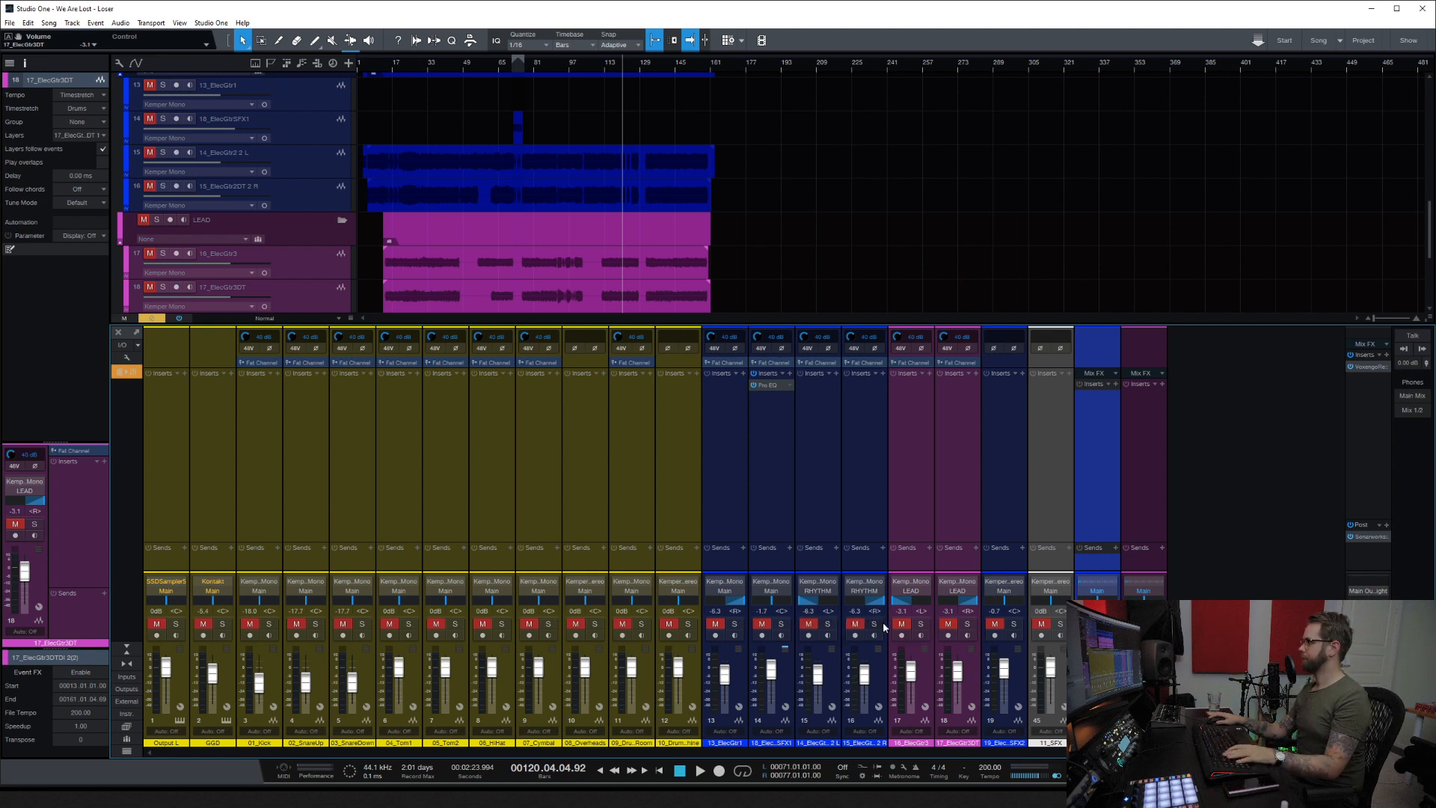
left_click(1106, 624)
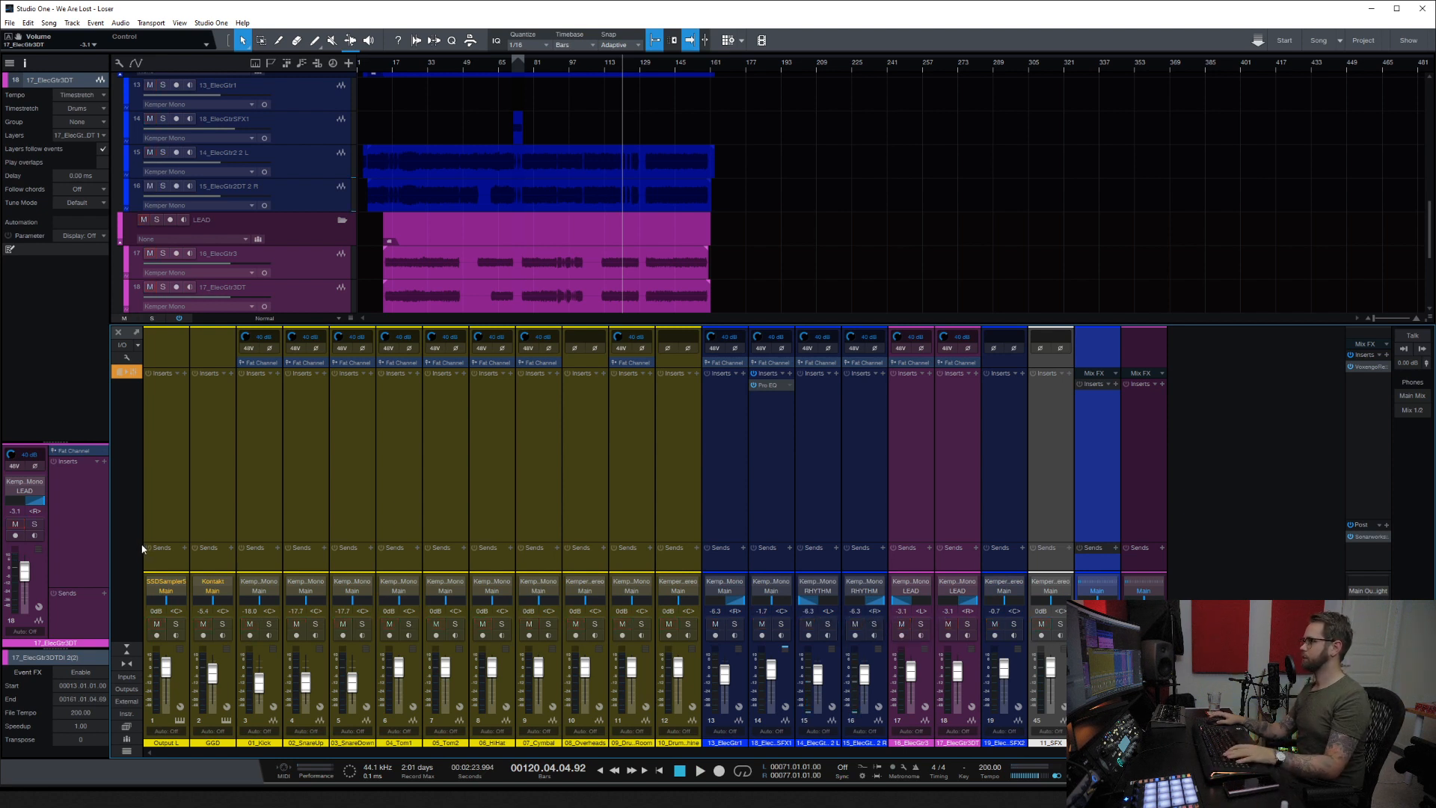
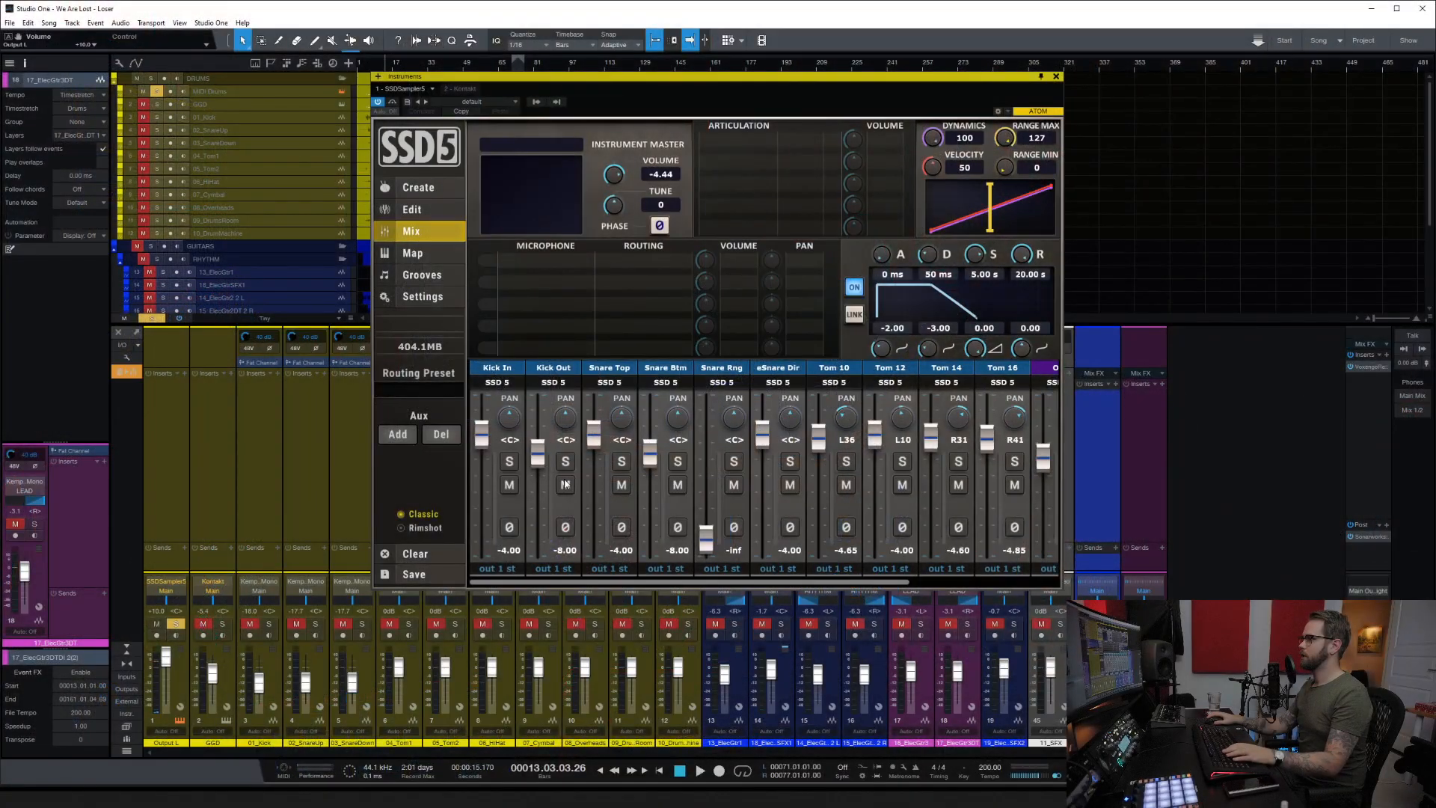
Step: Route the Snare Top and Snare Btm channels in the SSD5 mixer to out 2 st
mouse_move(504, 582)
left_mouse_down()
mouse_move(686, 587)
mouse_move(494, 591)
left_mouse_up()
left_click(507, 369)
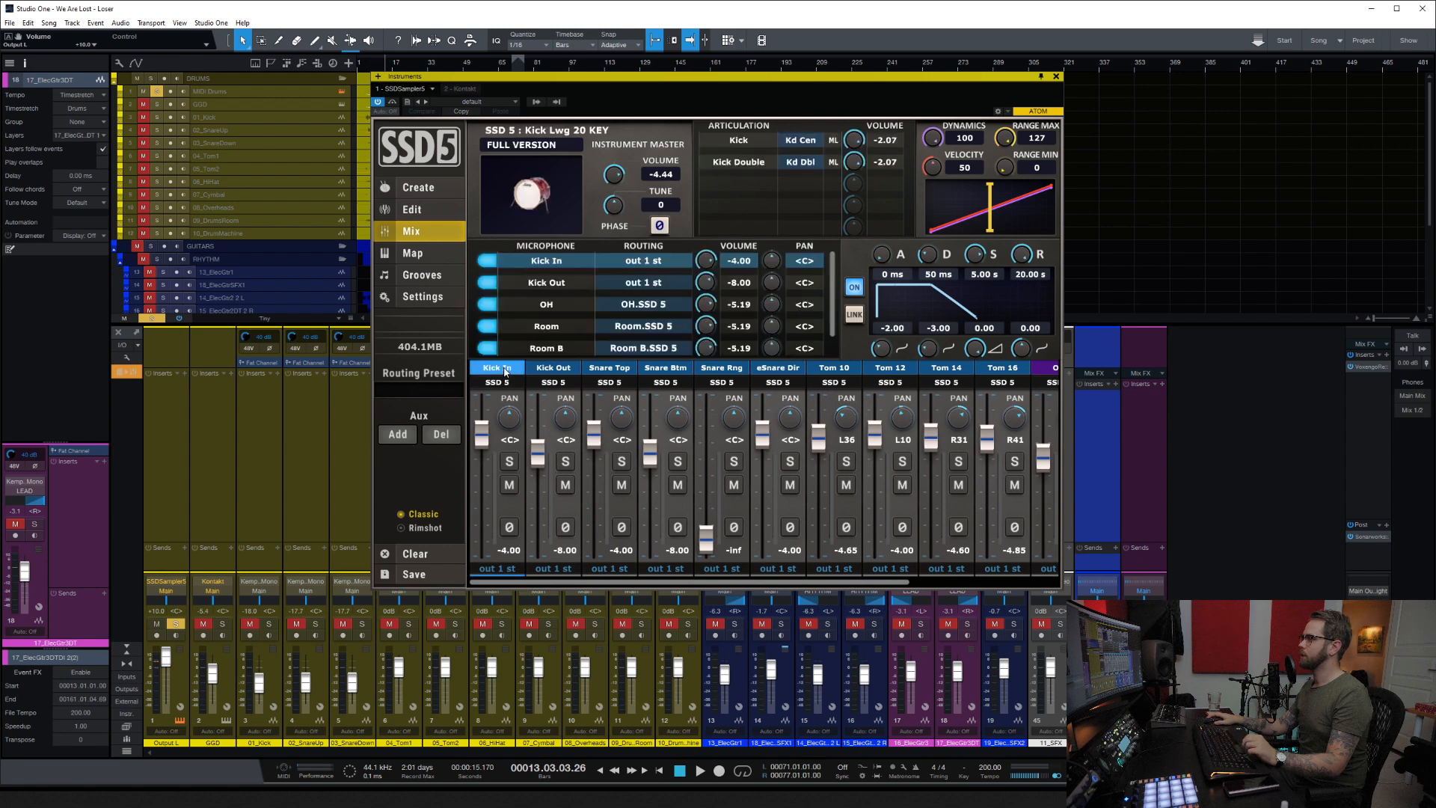
left_click(558, 372)
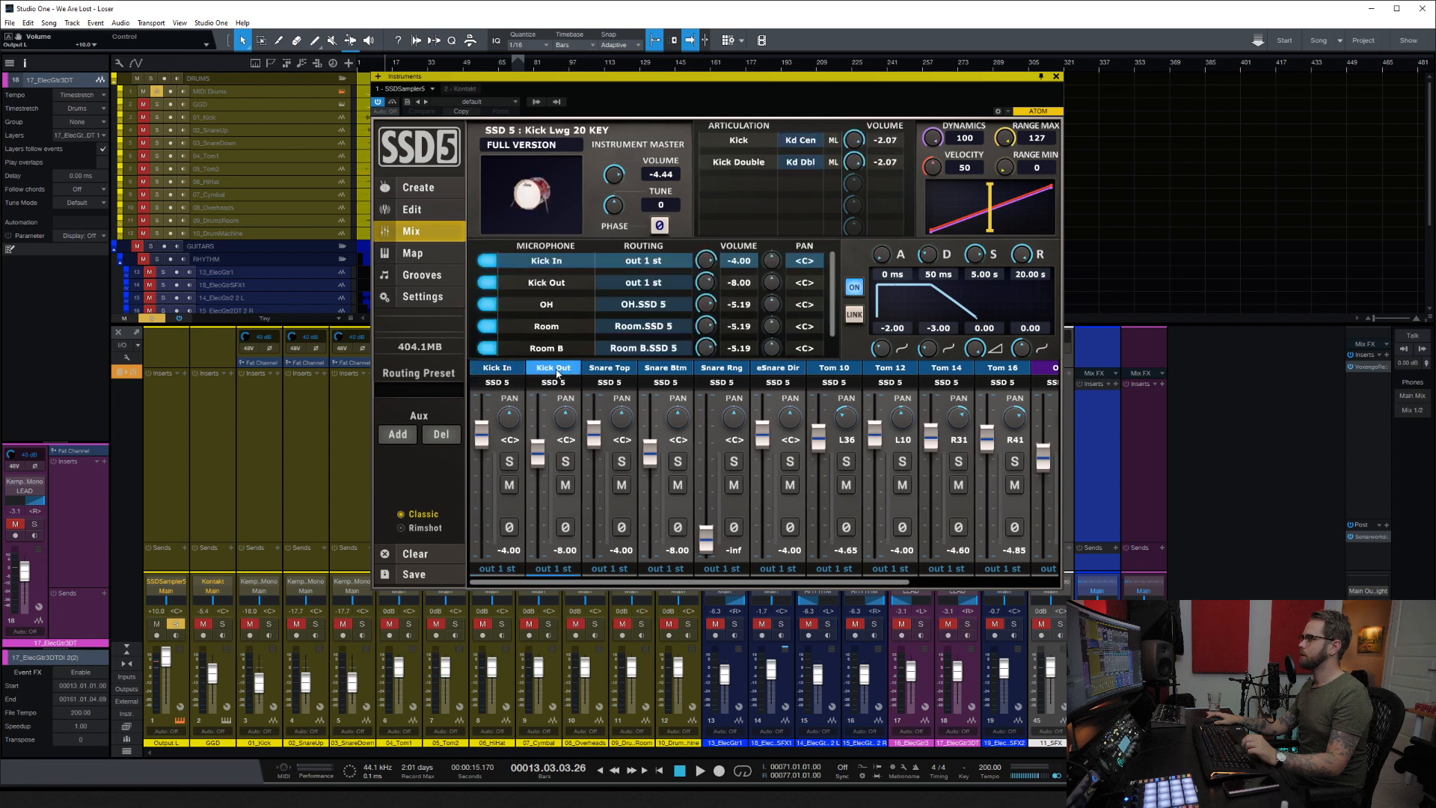
left_click(630, 370)
left_click(610, 568)
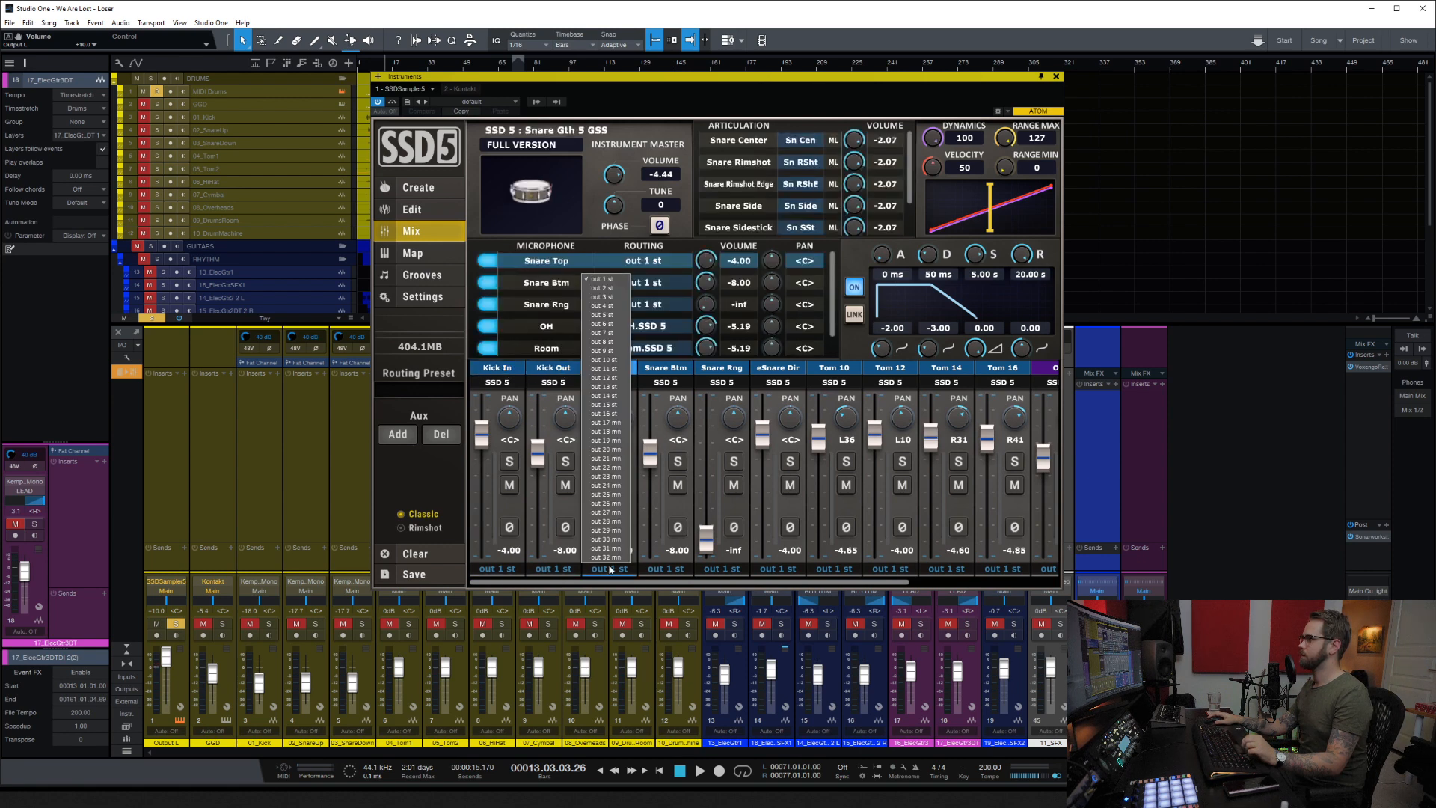
left_click(597, 287)
left_click(667, 369)
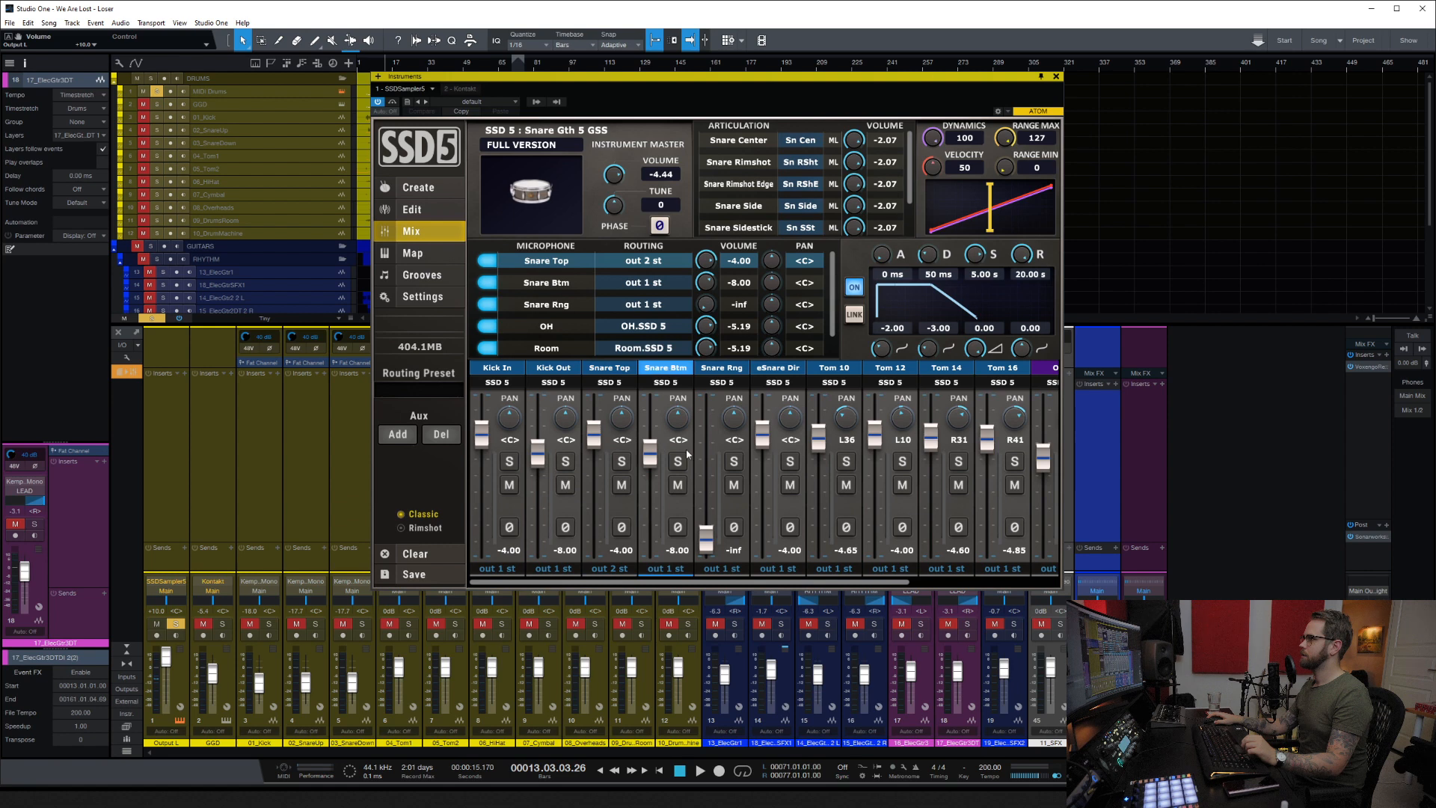
left_click(667, 569)
left_click(661, 290)
Step: Audition the Snare Rng channel in solo during playback and set its level to about -4.81
left_click(734, 369)
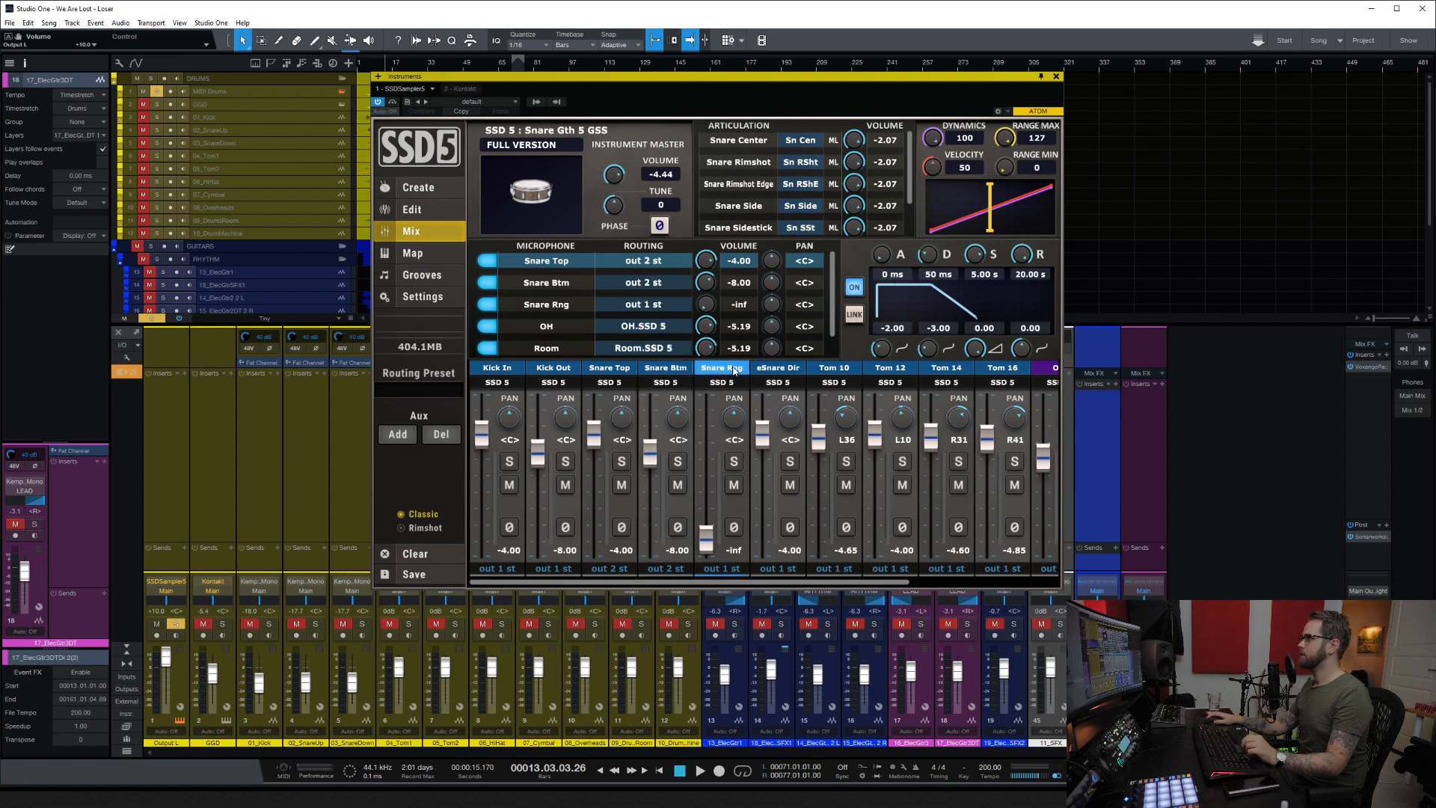
left_click_drag(700, 546, 715, 356)
key("space")
left_click(735, 463)
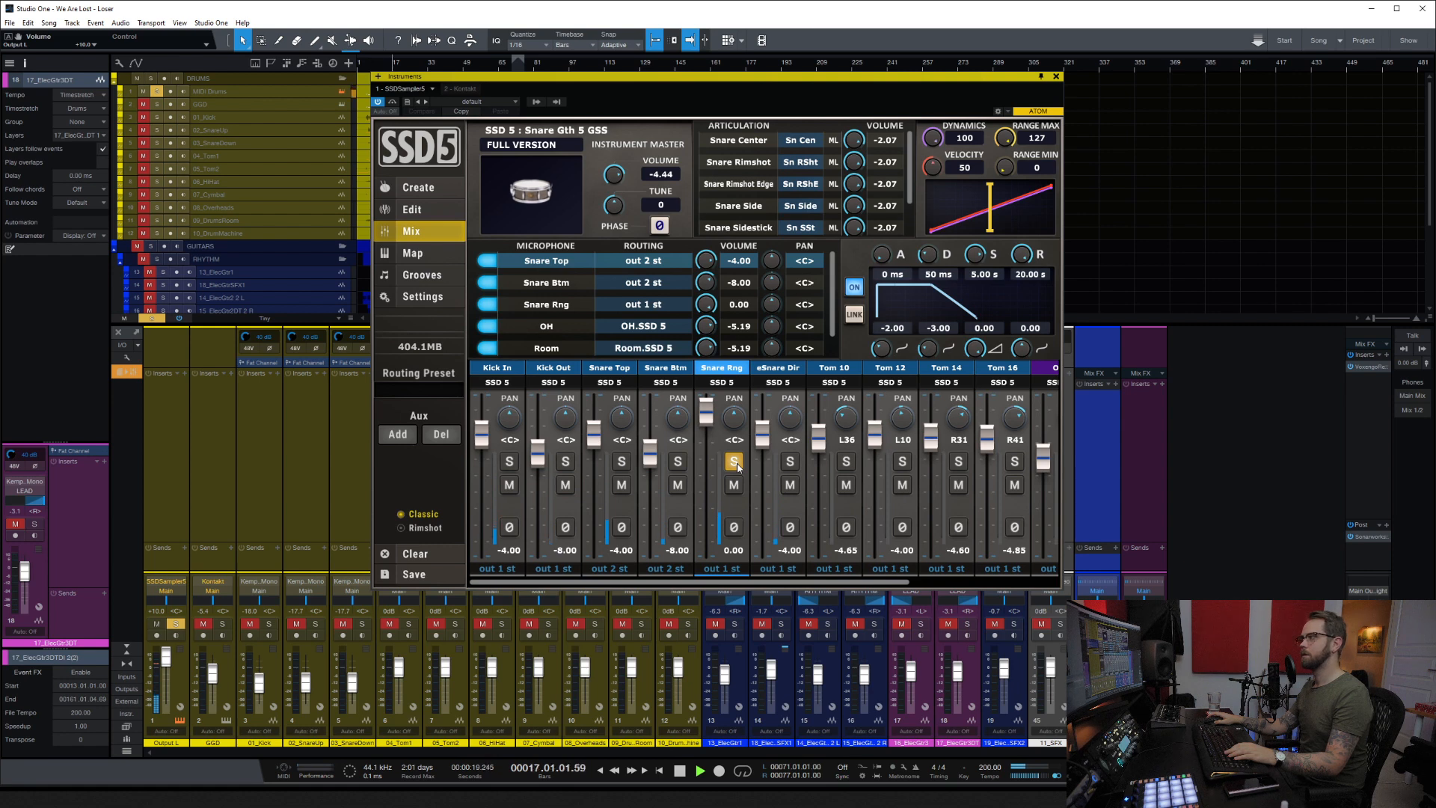
left_click(736, 463)
left_click_drag(706, 410, 711, 446)
key("space")
Step: Route the Snare Rng channel to out 2 st and the eSnare Dir channel to out 3 st
left_click(722, 568)
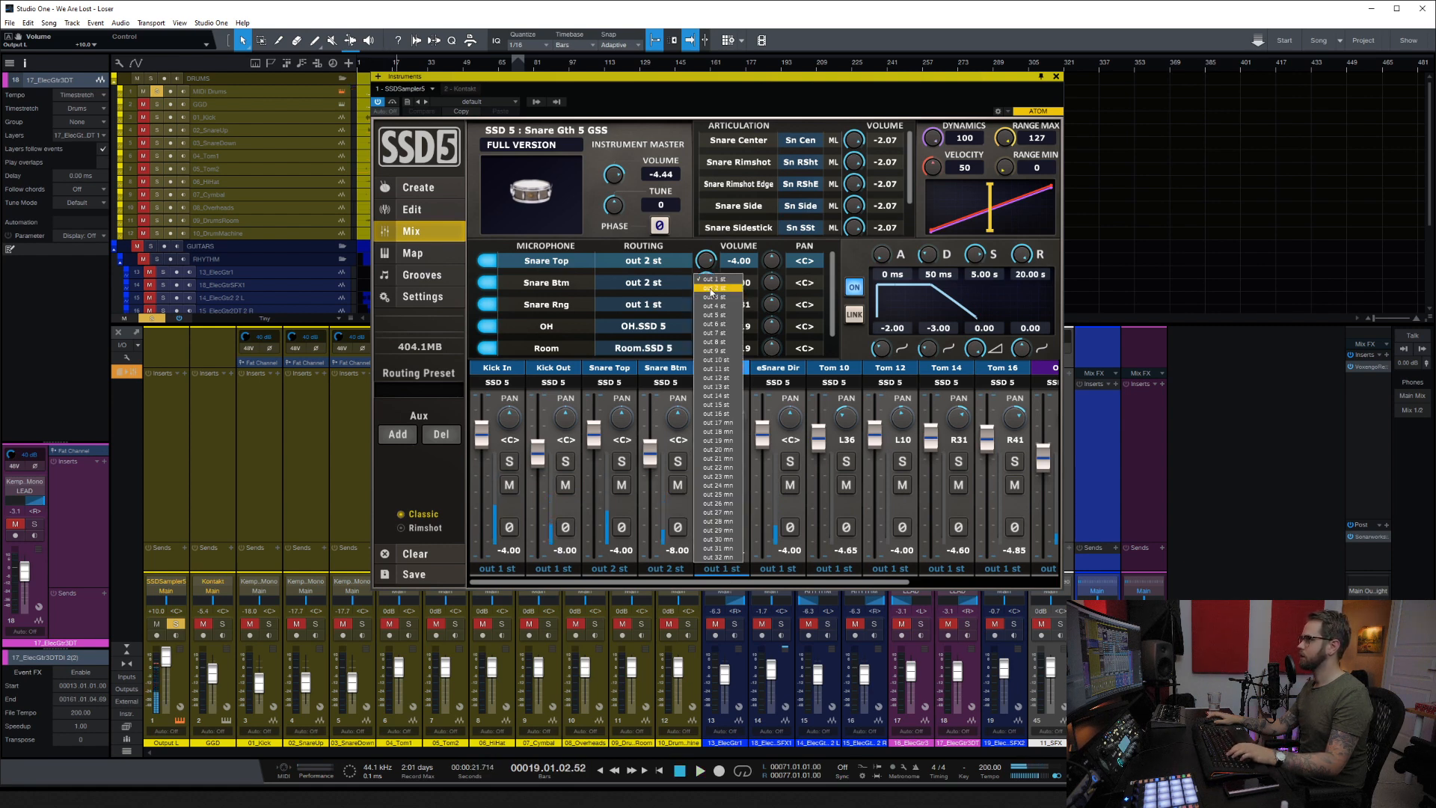
left_click(717, 292)
left_click(793, 383)
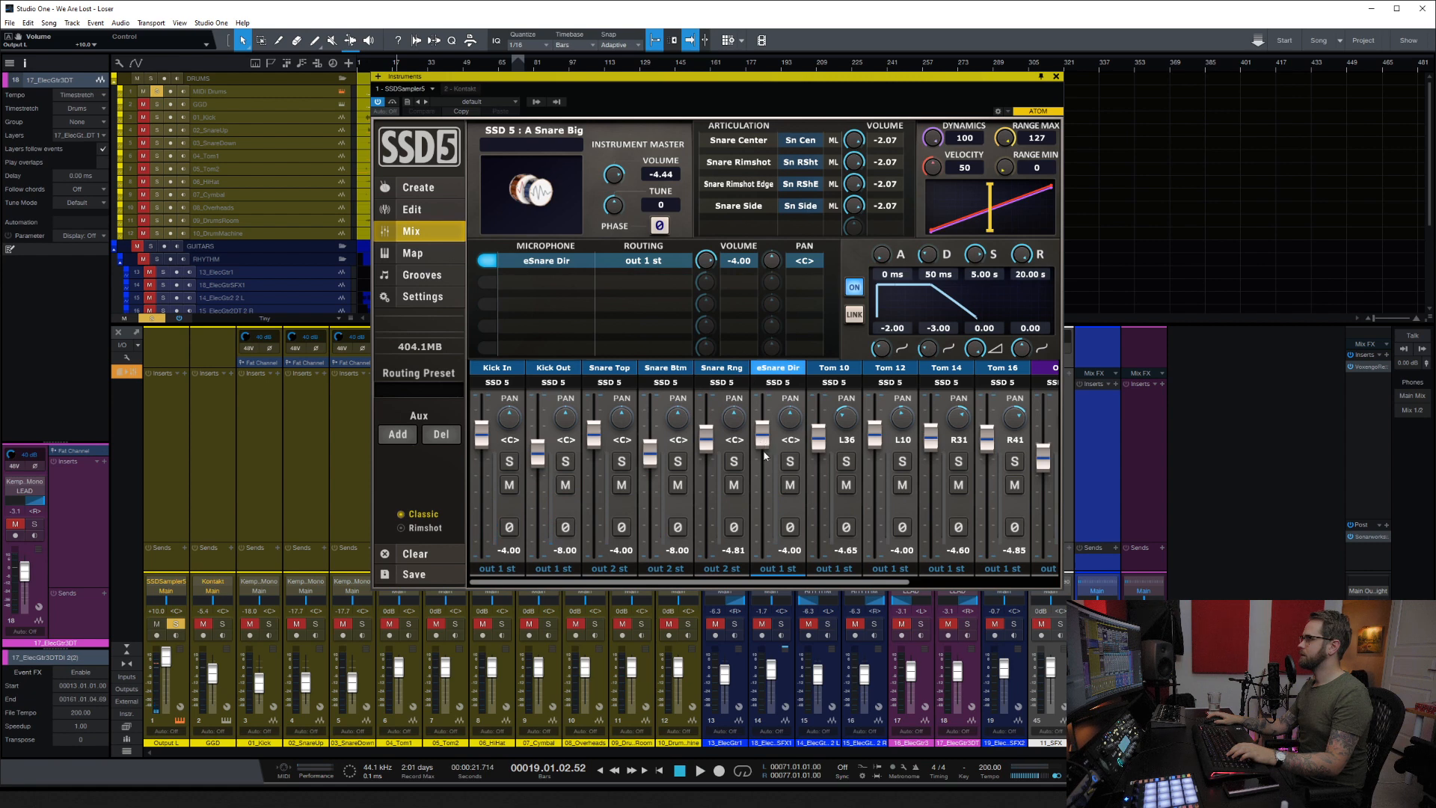
left_click(774, 568)
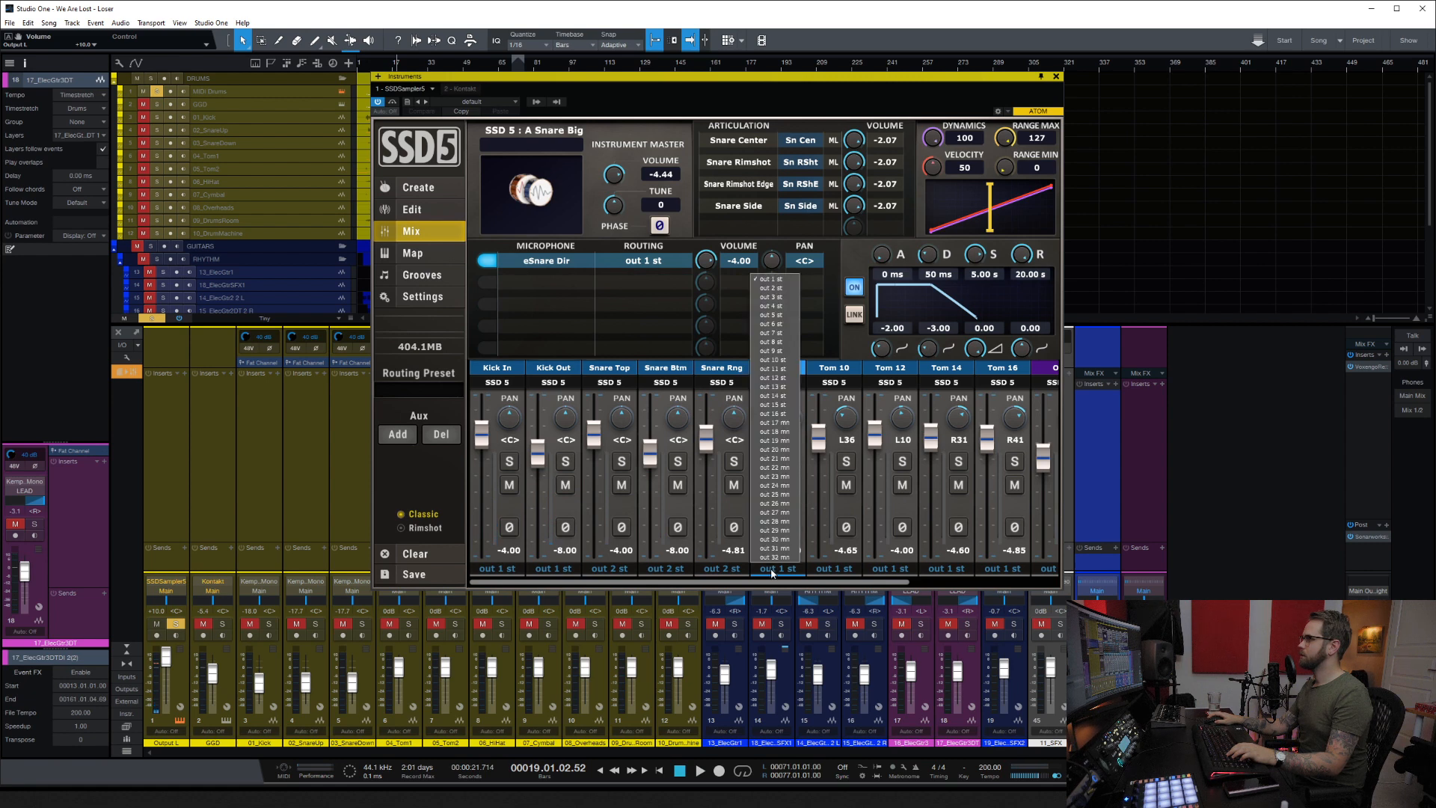
left_click(767, 297)
Step: Route the Tom 10, Tom 12, Tom 14 and Tom 16 channels to out 4 st
left_click(836, 367)
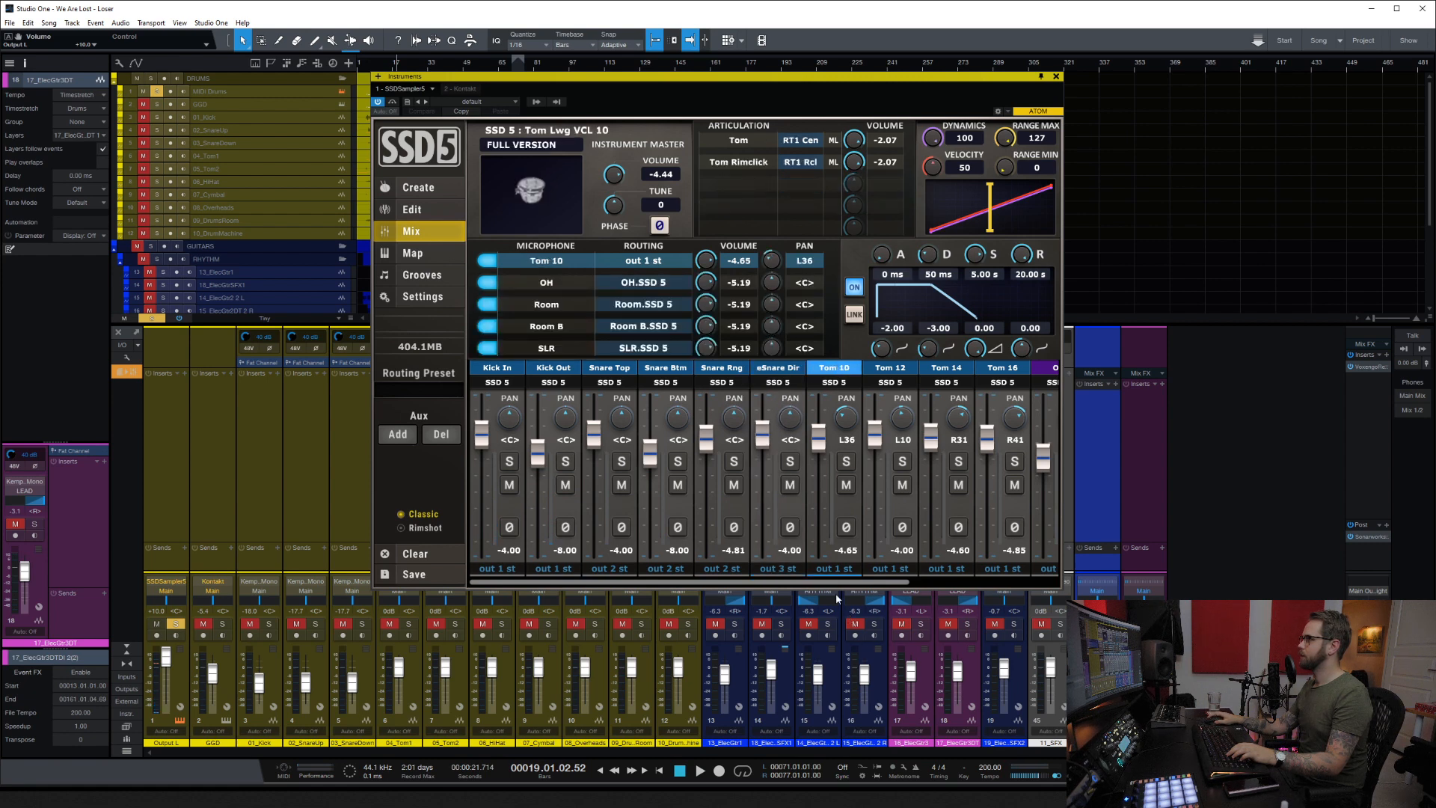
left_click_drag(833, 584, 888, 587)
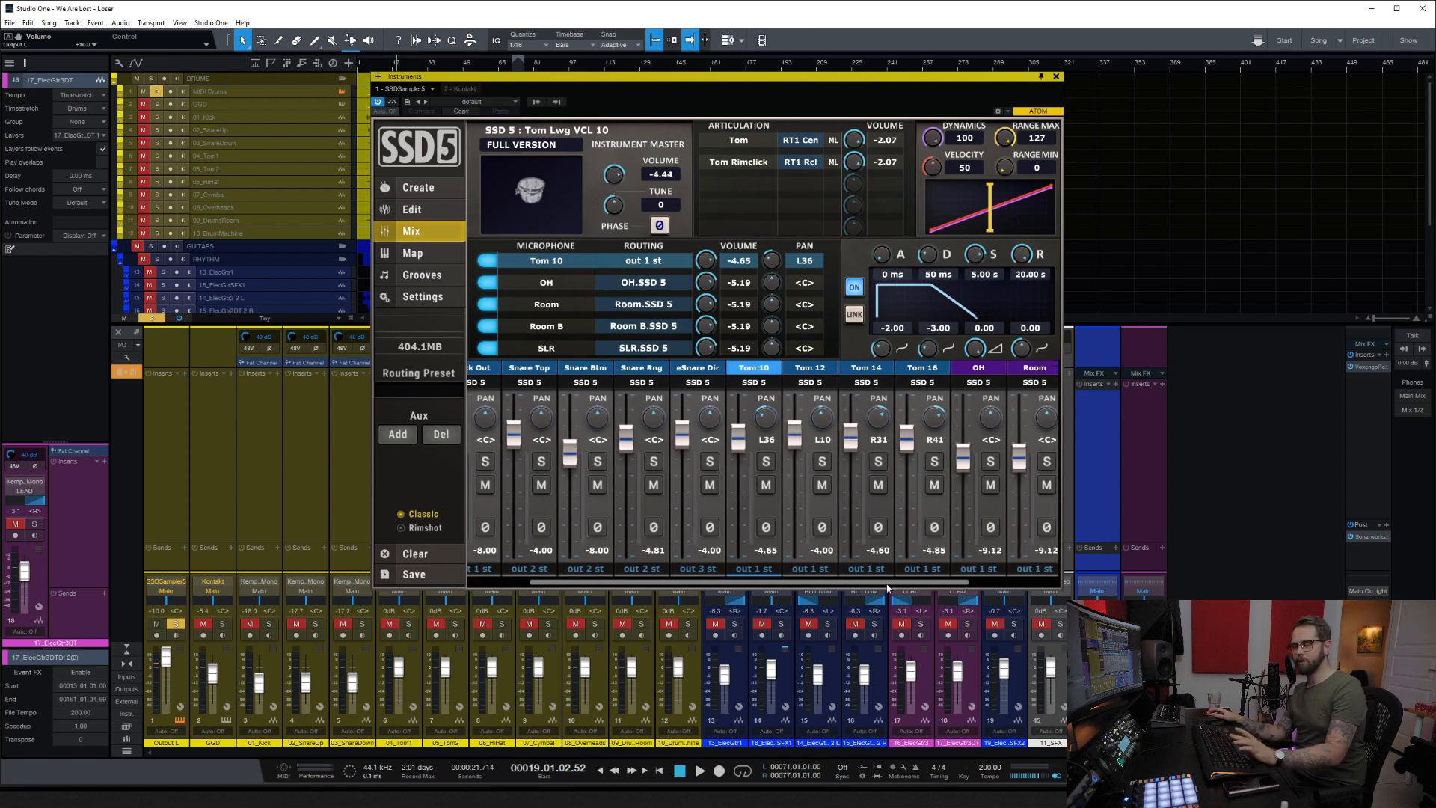
left_click_drag(888, 587, 893, 588)
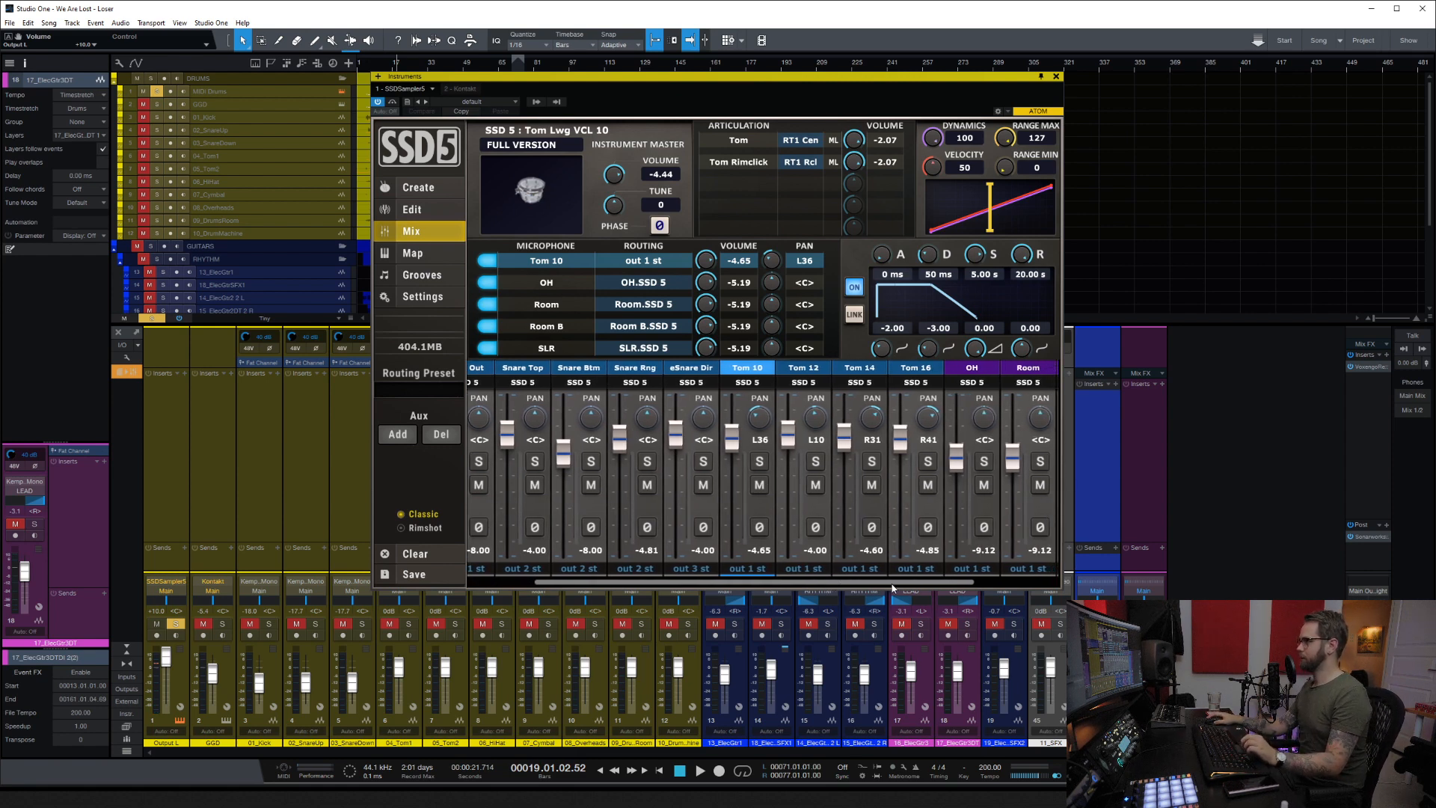
left_click(747, 568)
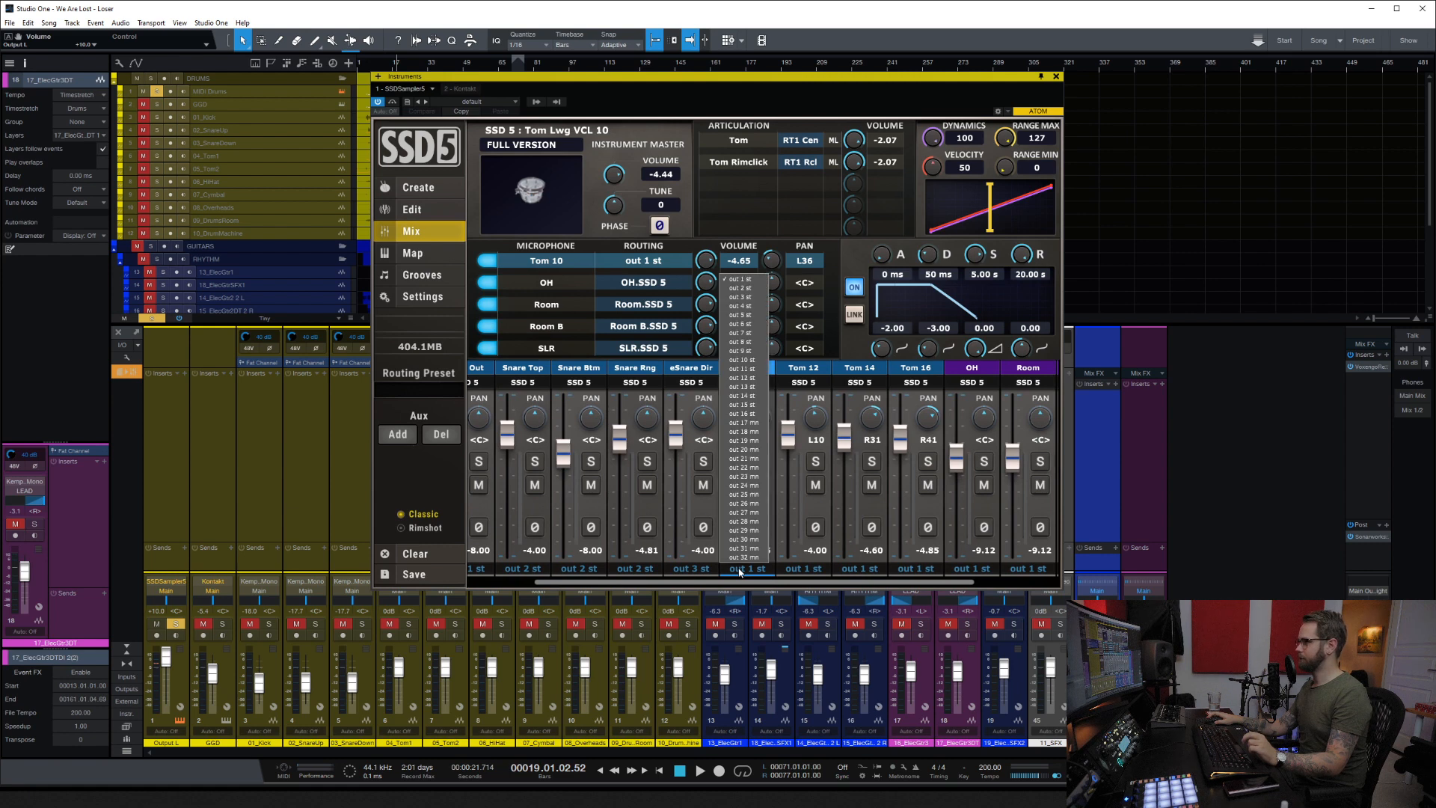
left_click(757, 306)
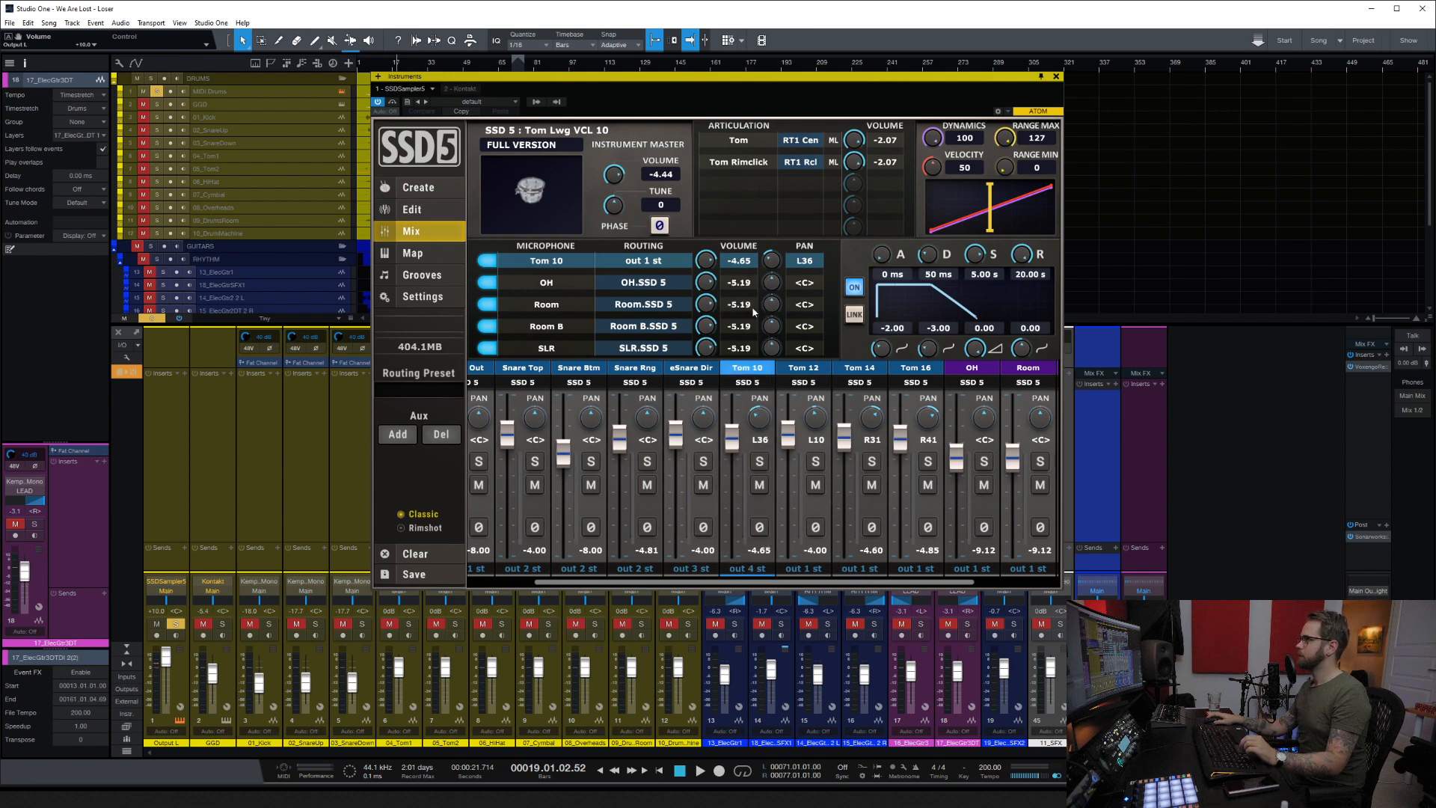
left_click(816, 573)
left_click(804, 306)
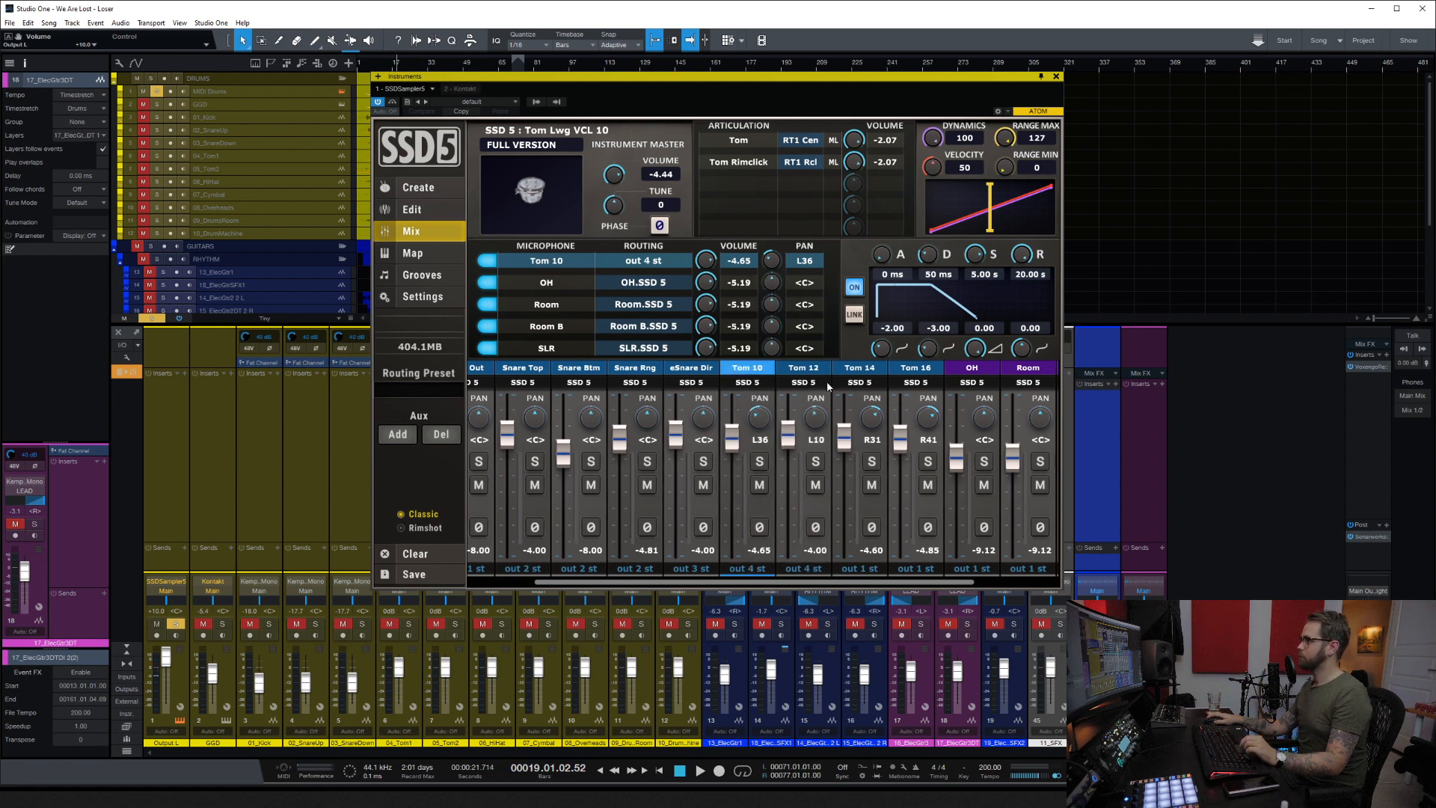
left_click(861, 572)
left_click(859, 308)
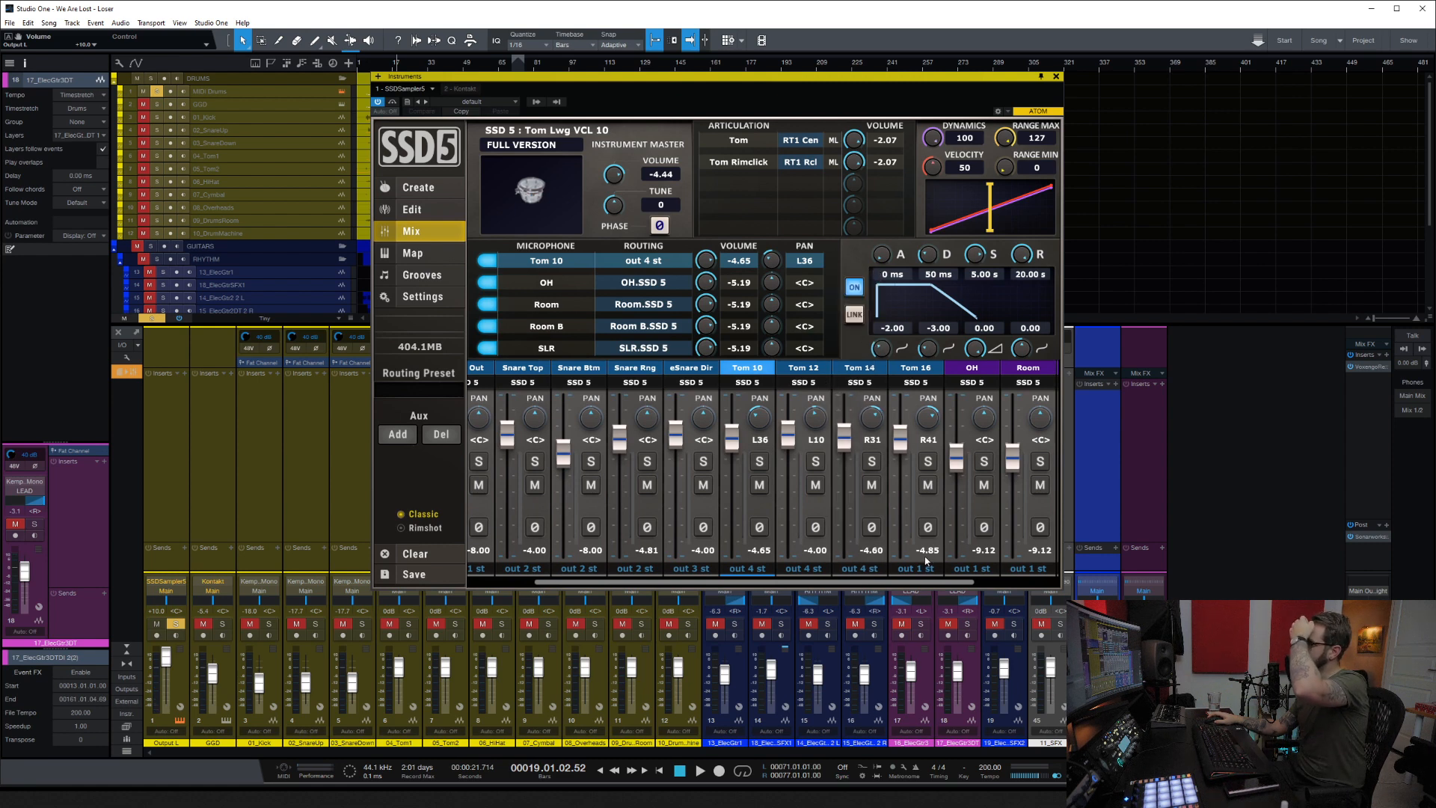
left_click(919, 570)
left_click(923, 312)
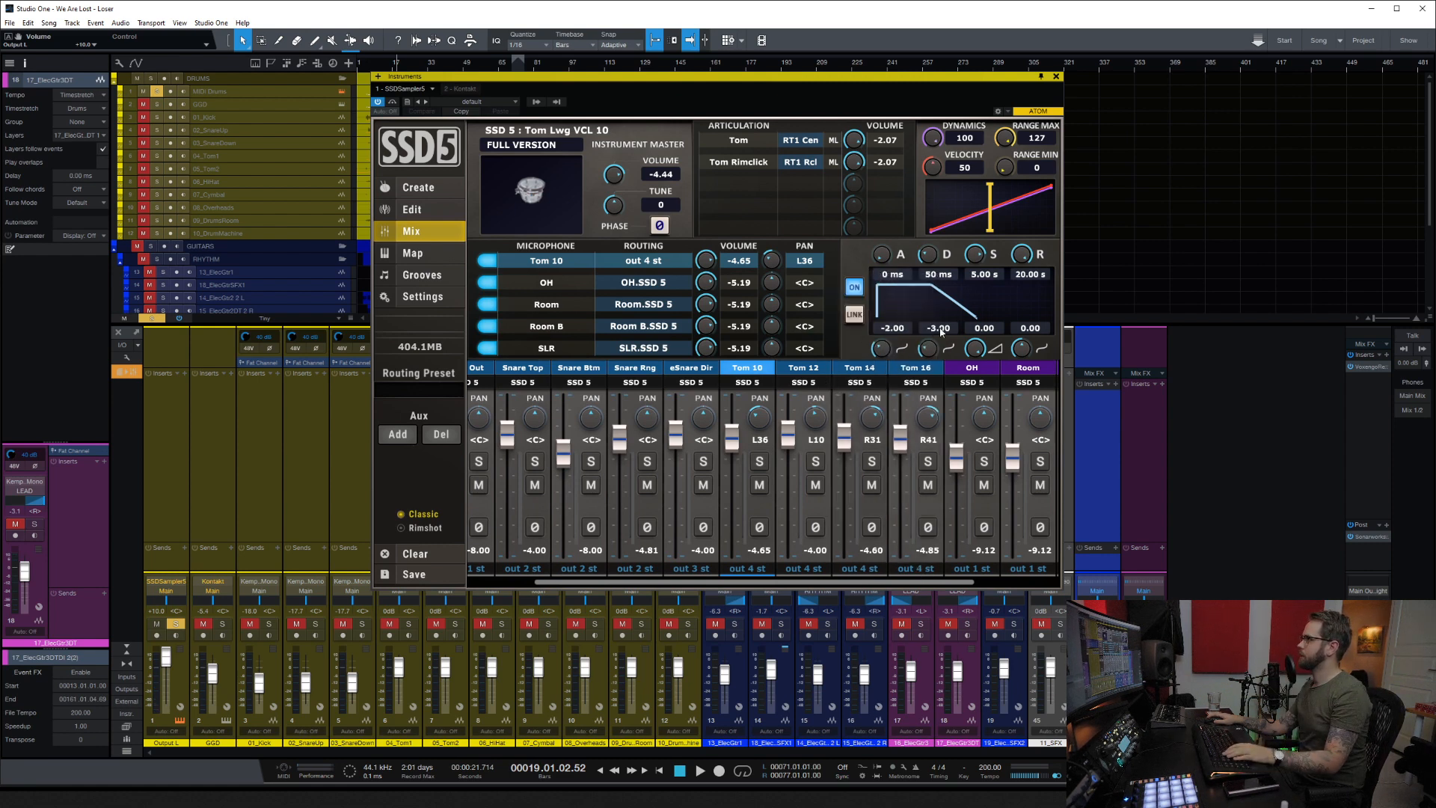
Step: Reassign the outputs of the OH, Room, Room B and SLR channels in the SSD5 mixer
left_click_drag(955, 585, 1037, 584)
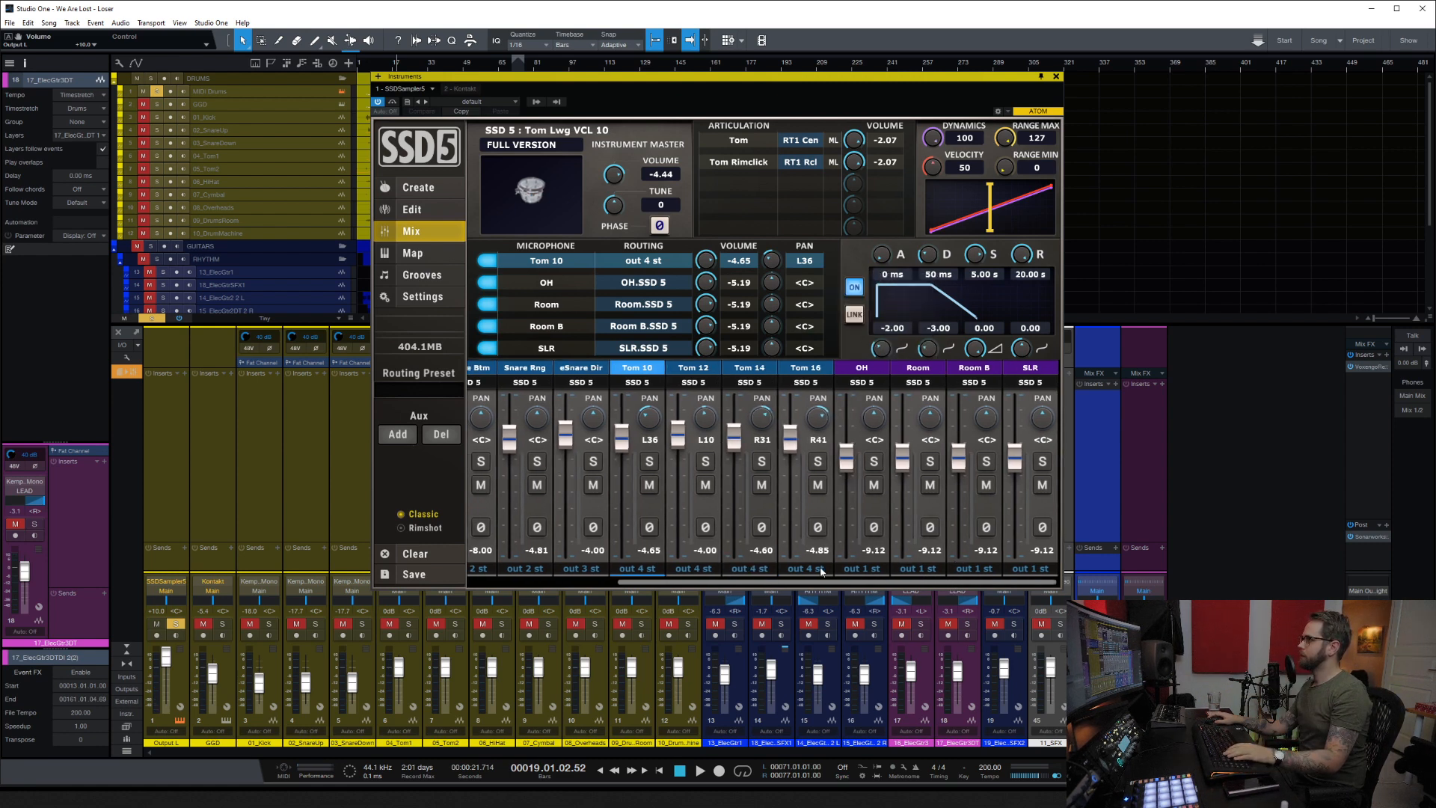
left_click(866, 573)
left_click(868, 320)
left_click(926, 570)
left_click(914, 323)
left_click(974, 570)
left_click(992, 323)
left_click(1041, 570)
left_click(1044, 325)
left_click_drag(1027, 583, 267, 610)
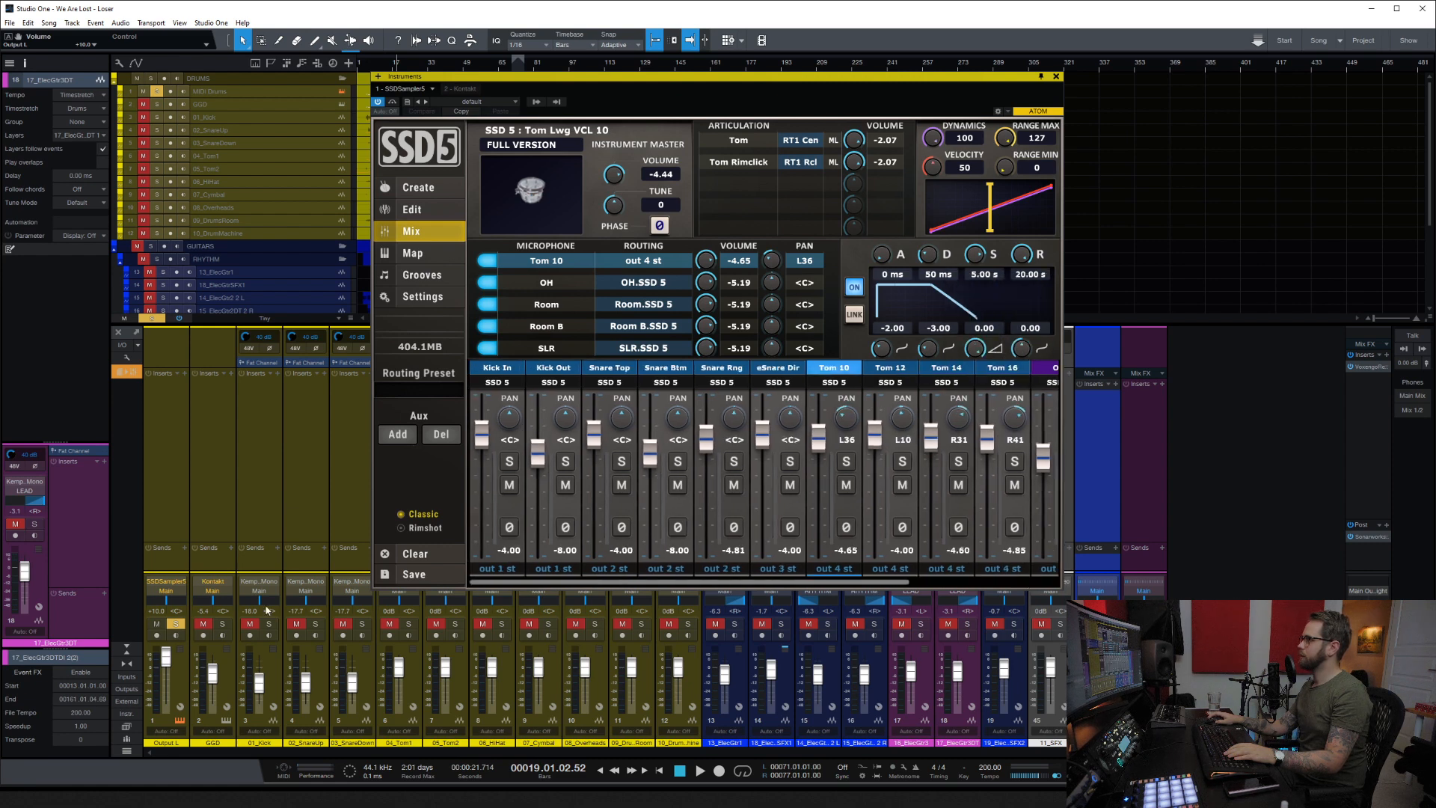
Step: Load Snare Black SSD from the SSD 5 Classic Signature snares into the free instrument slot below A Snare Big
left_click(419, 188)
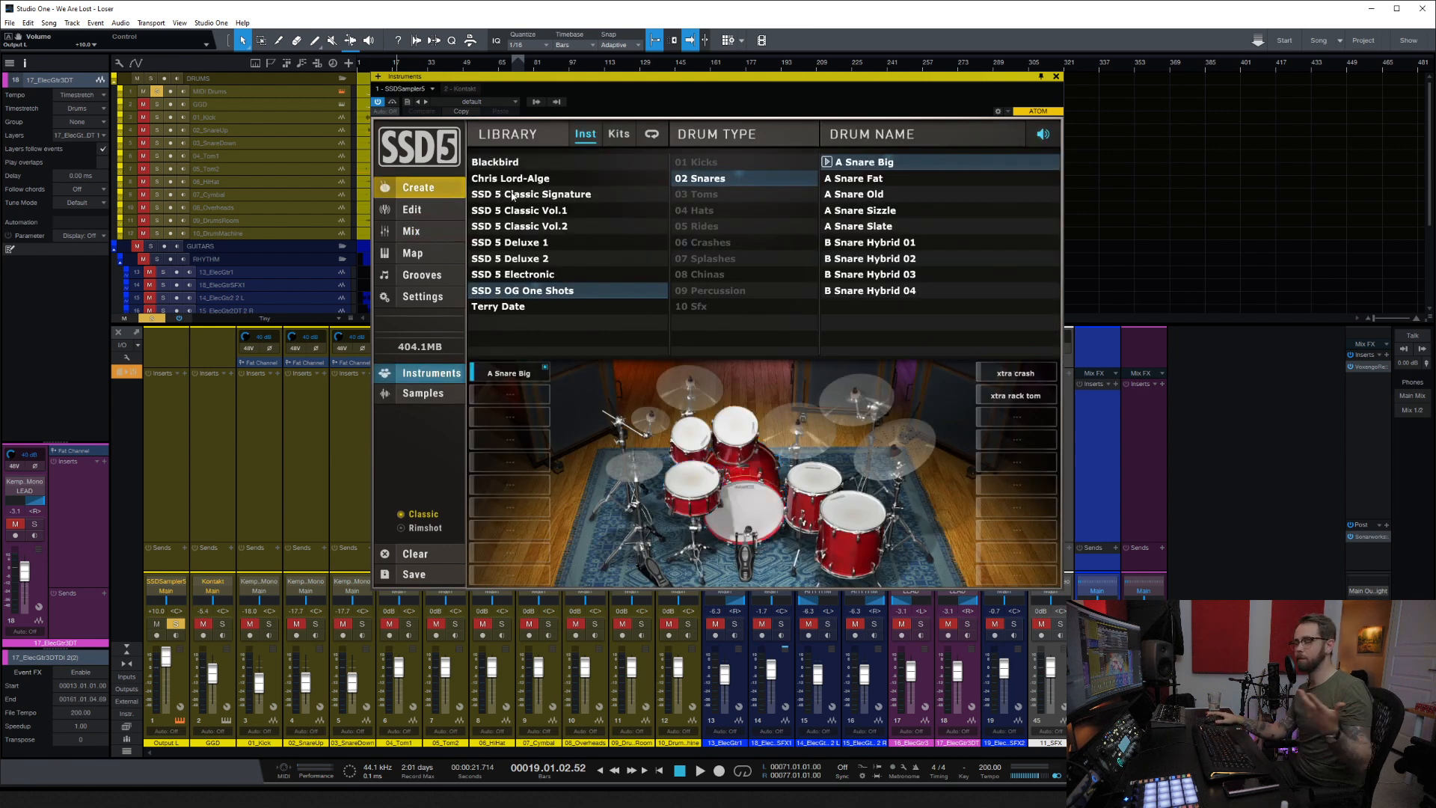
left_click(535, 195)
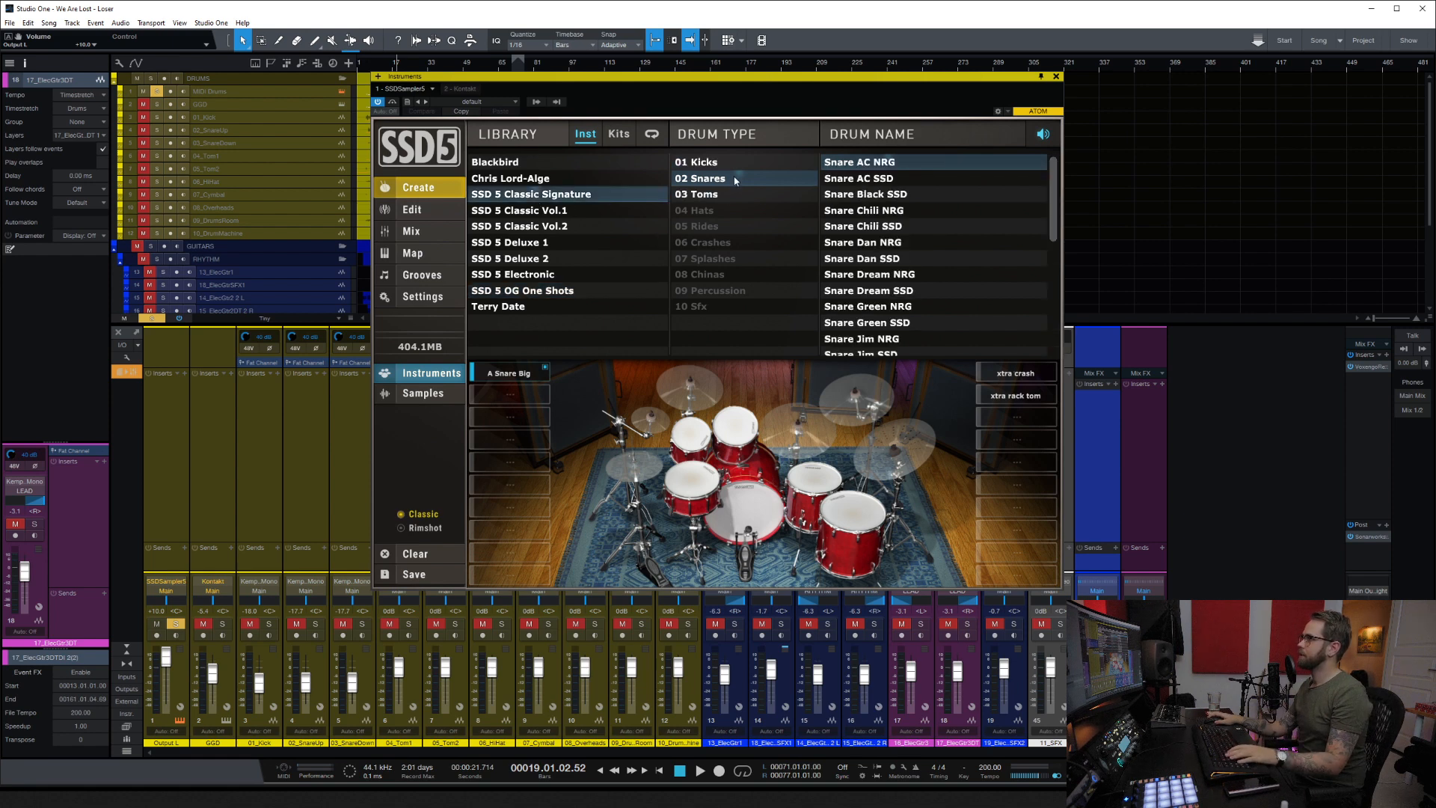
left_click(873, 196)
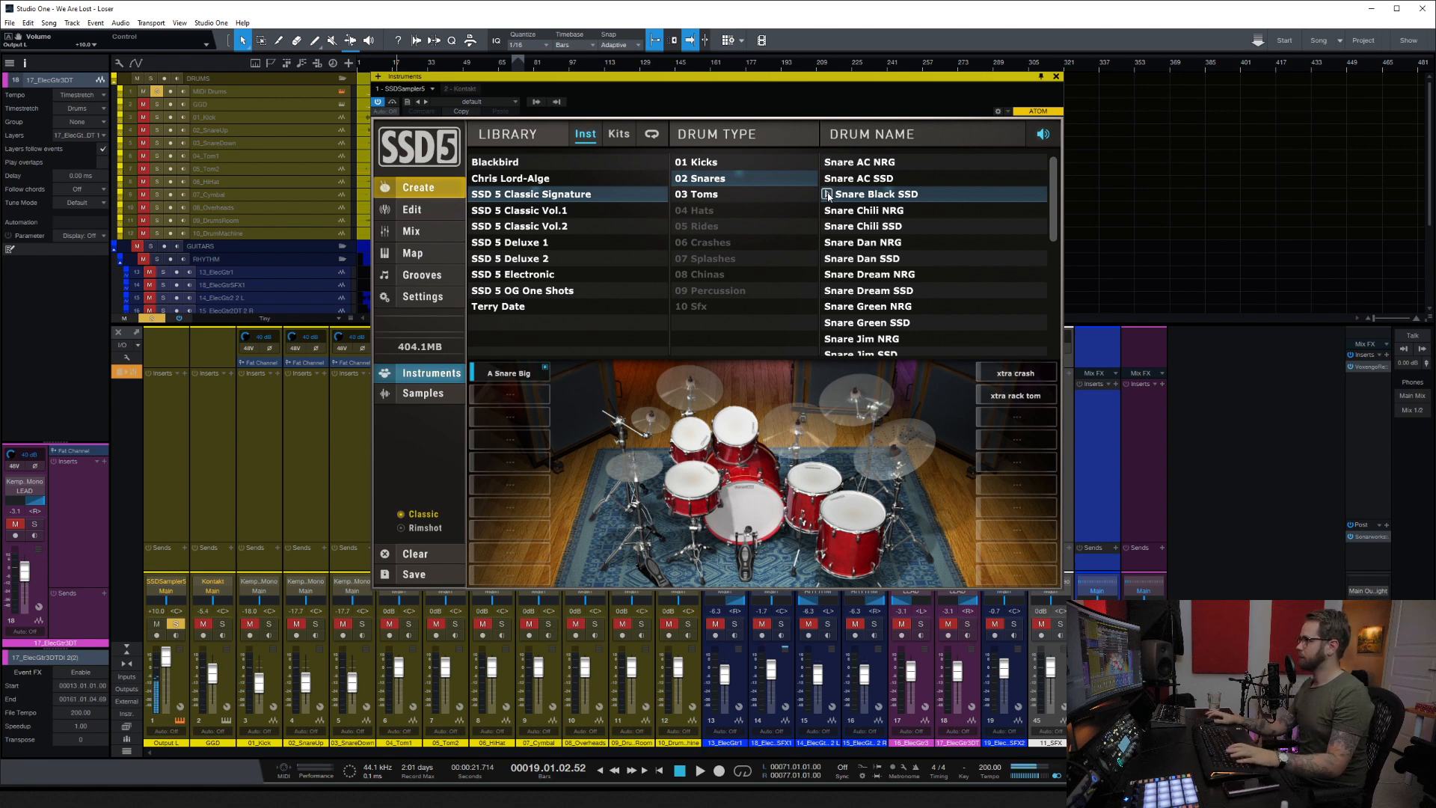
left_click_drag(875, 199, 516, 395)
Step: Lower the Snare Dir channel's fader to -inf in the SSD5 mixer
left_click(413, 232)
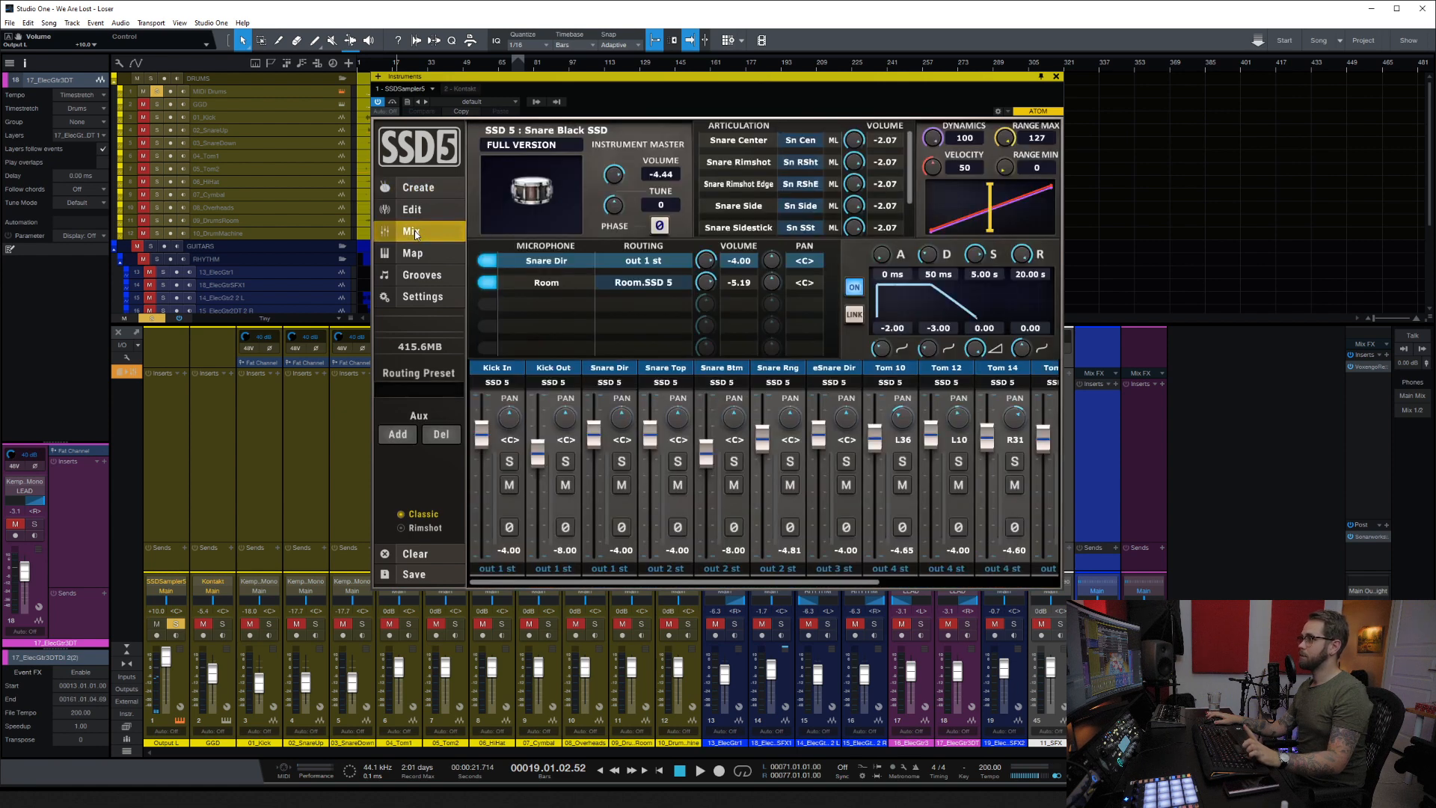
left_click(613, 369)
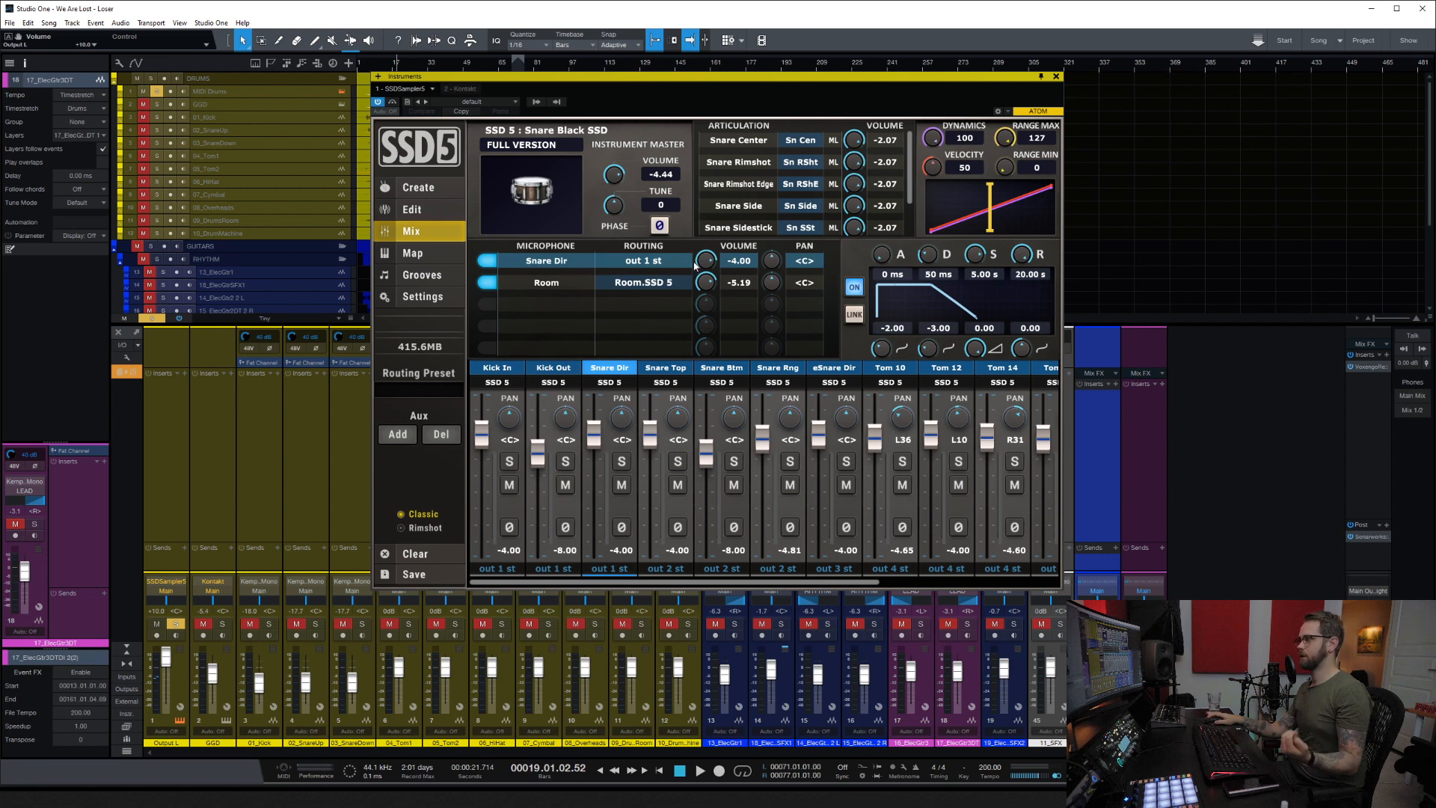
left_click_drag(594, 433, 594, 537)
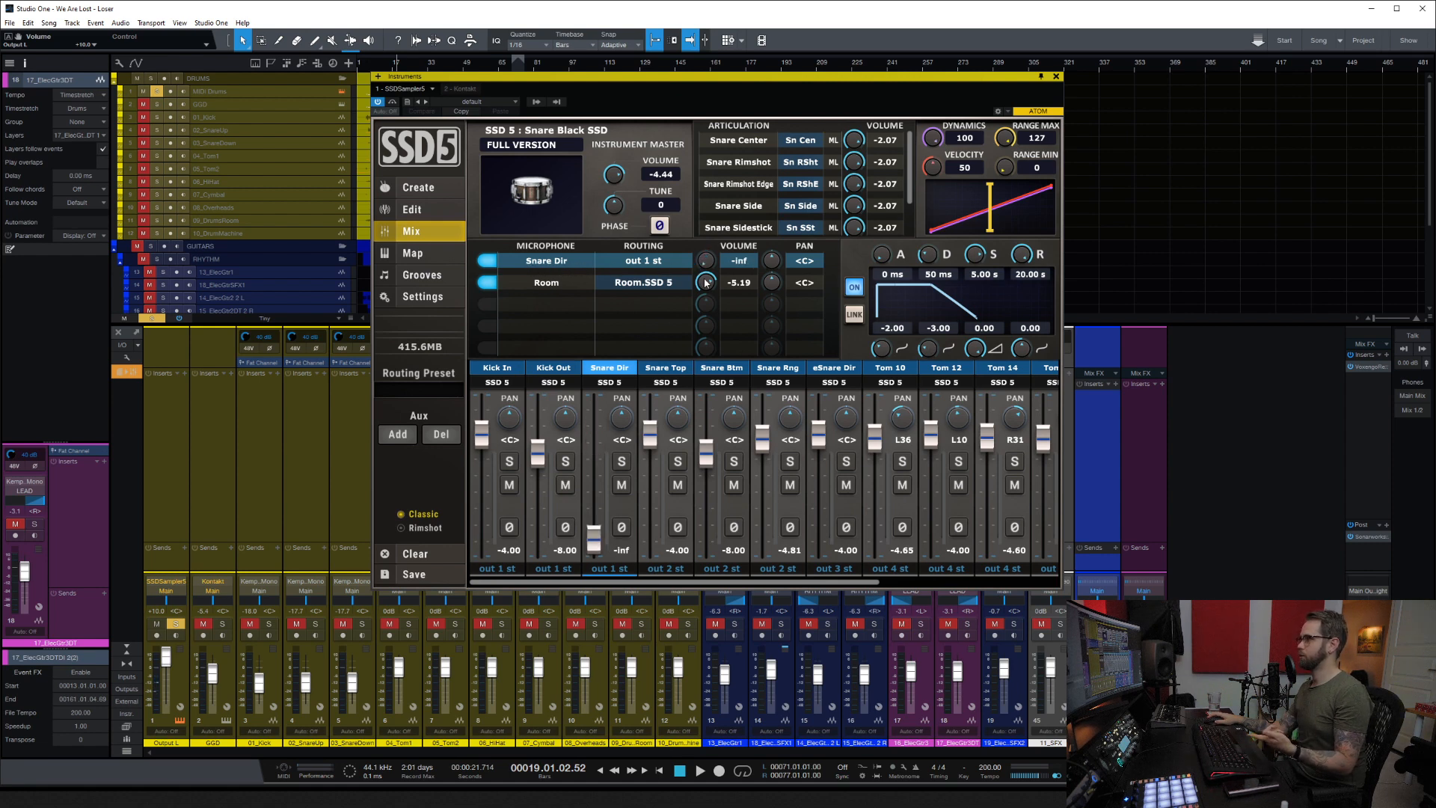
left_click(411, 188)
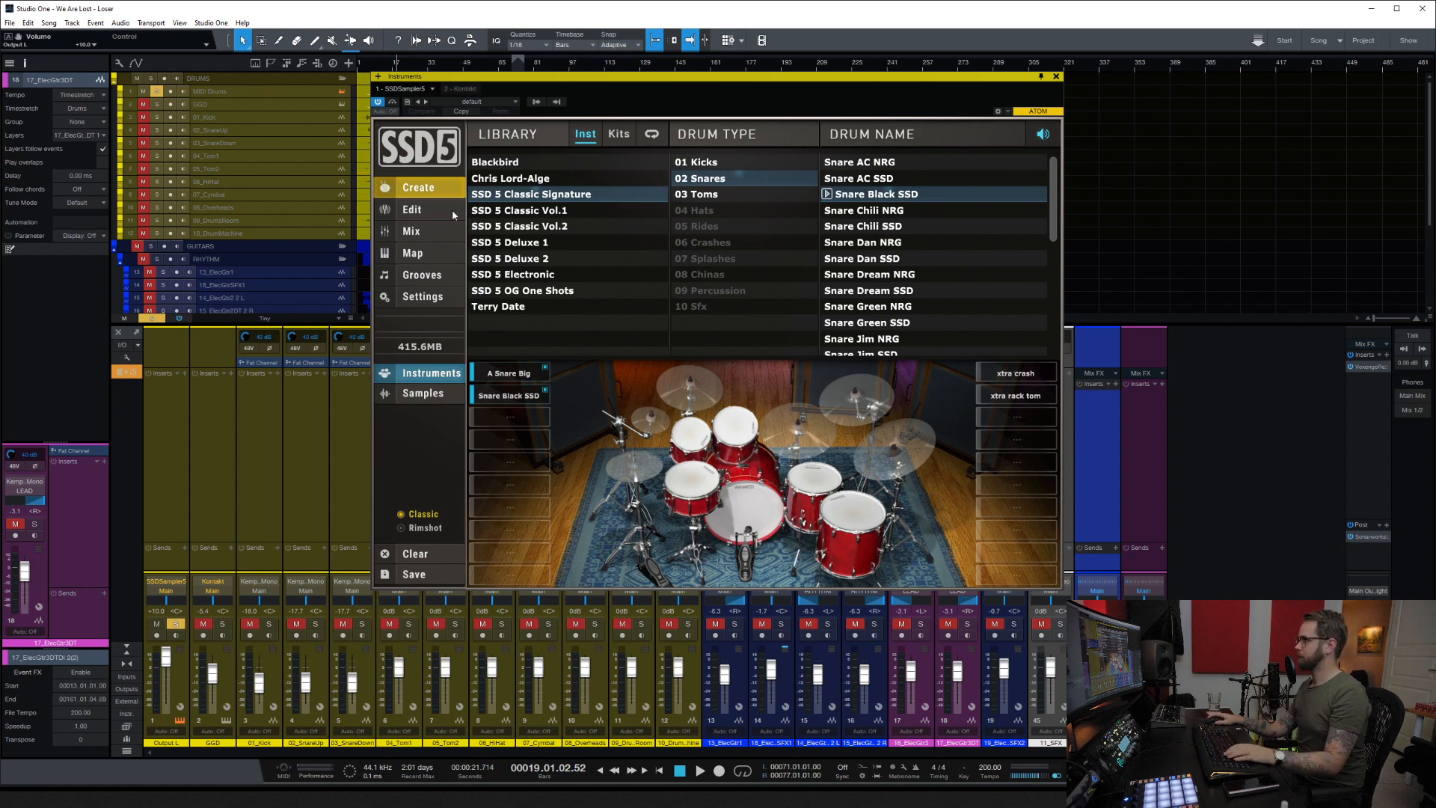
left_click(423, 237)
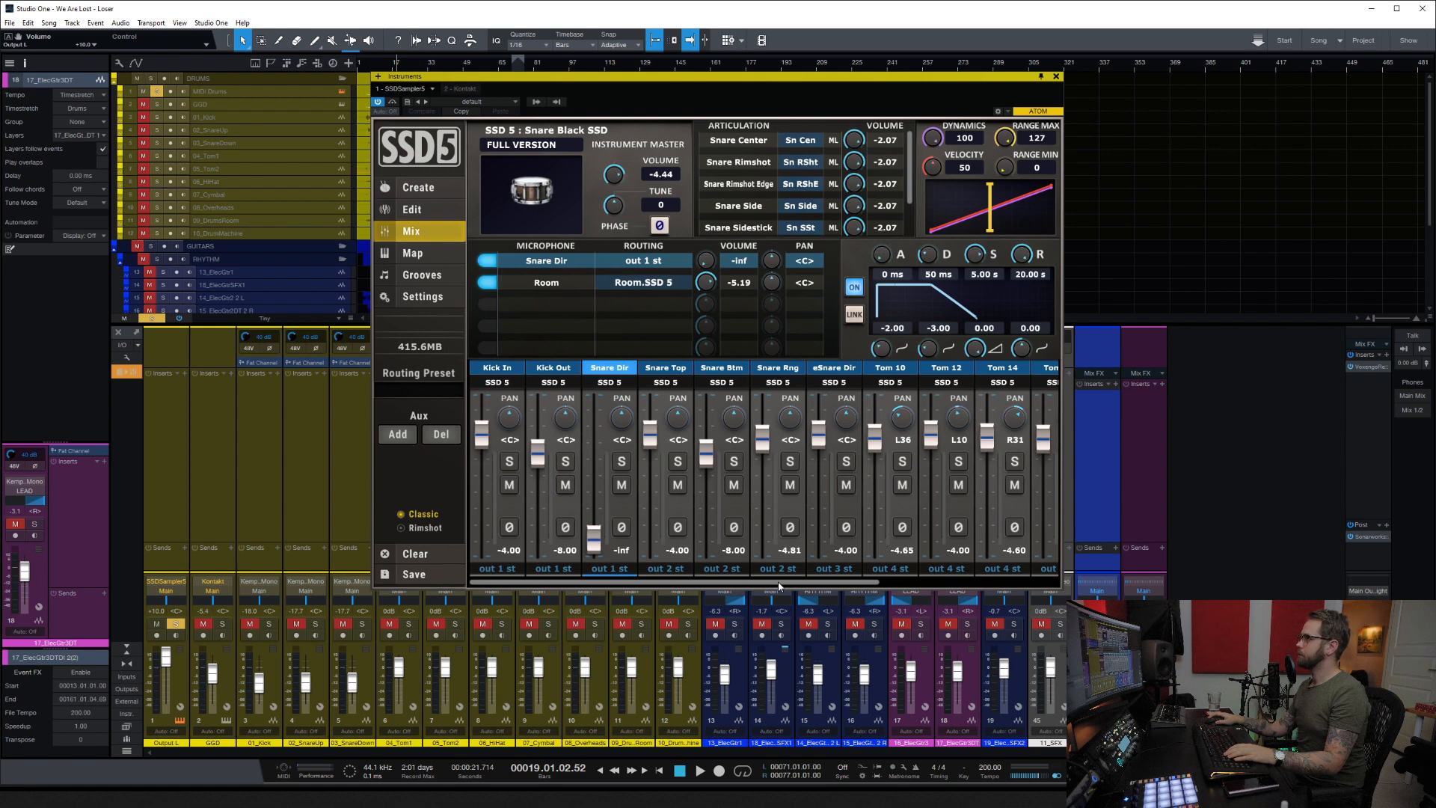
left_click_drag(780, 585, 532, 598)
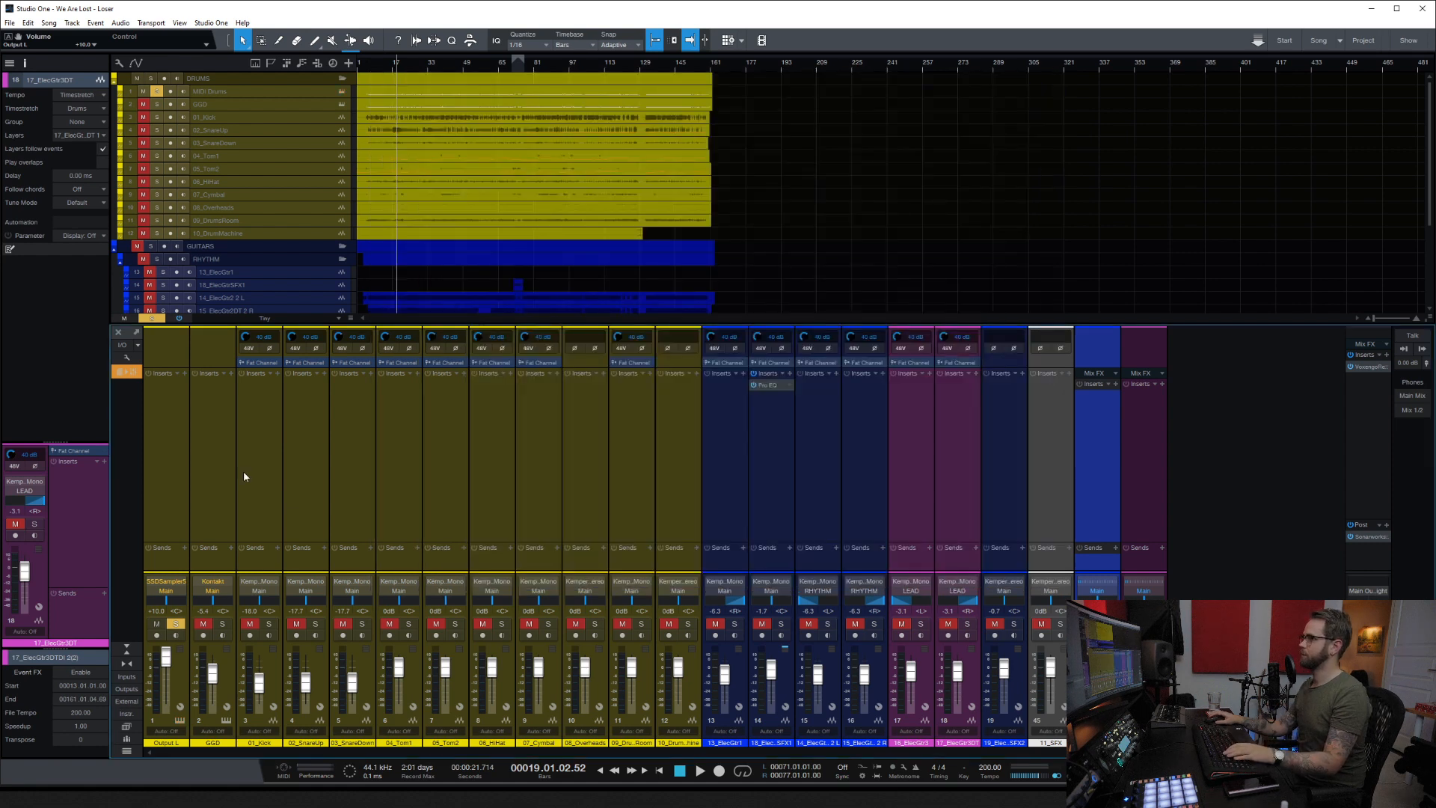
Step: Move the playhead to bar 11 and expand the SSDSampler5 outputs in the mixer's instrument list
left_click(379, 65)
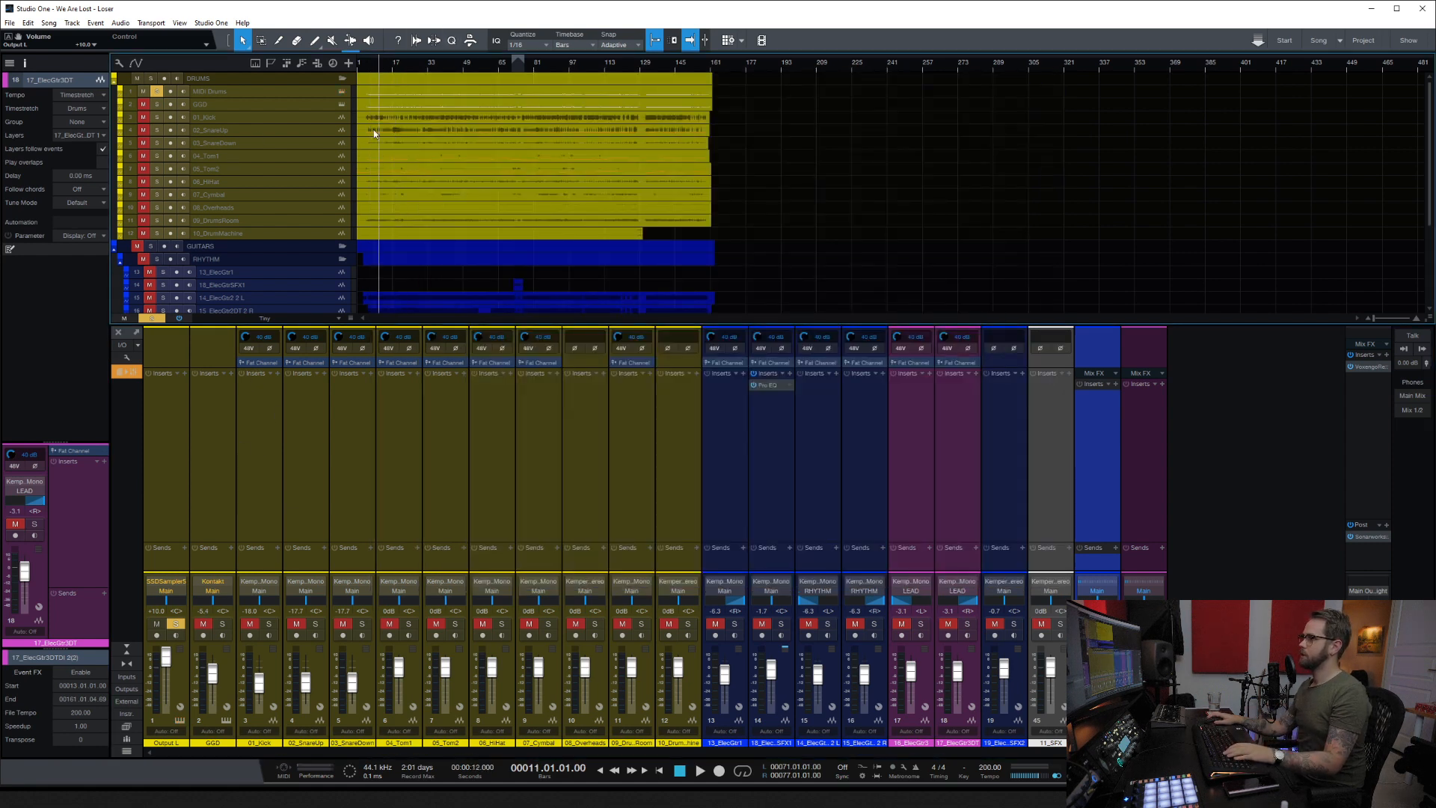
left_click(126, 676)
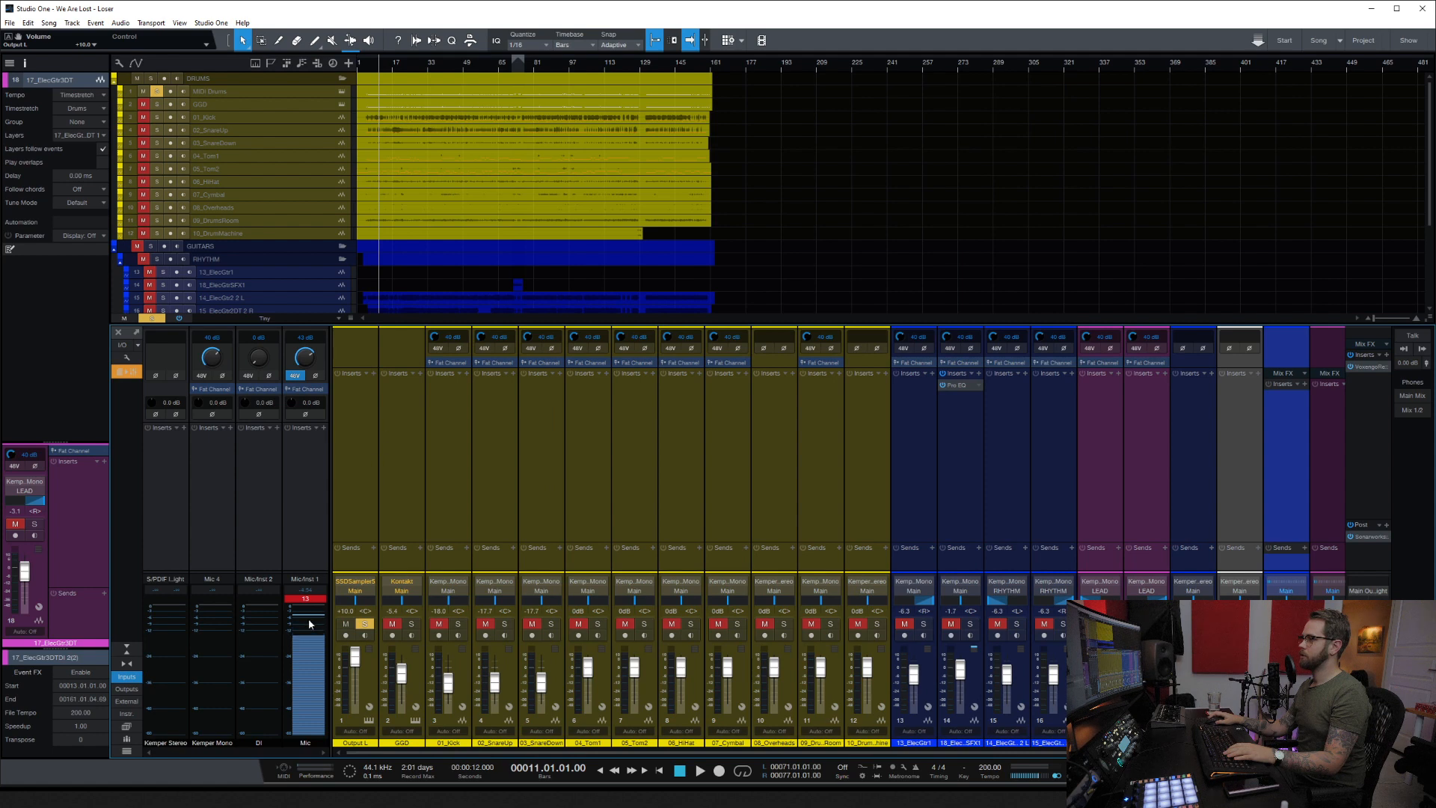
left_click(126, 676)
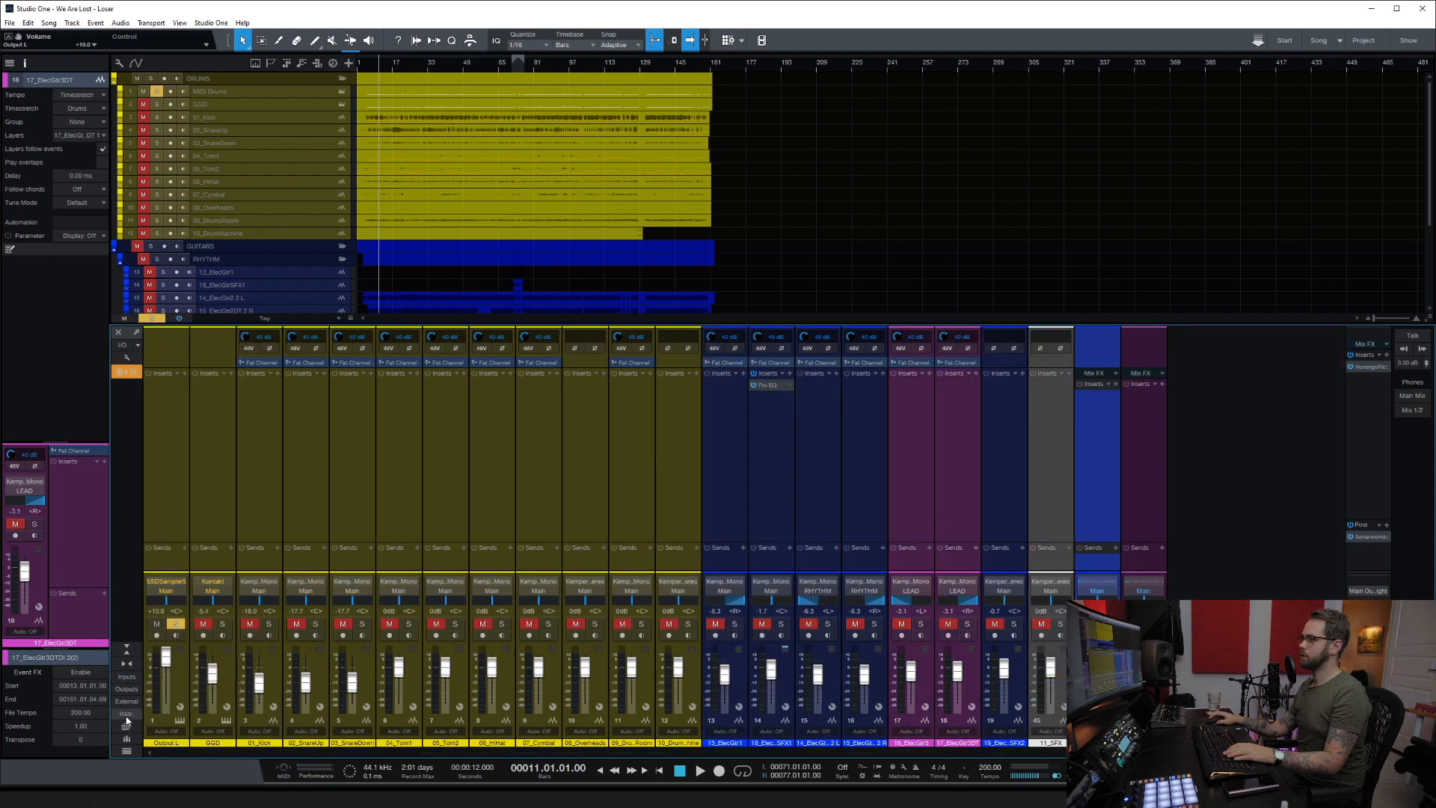
left_click(126, 718)
key("F4")
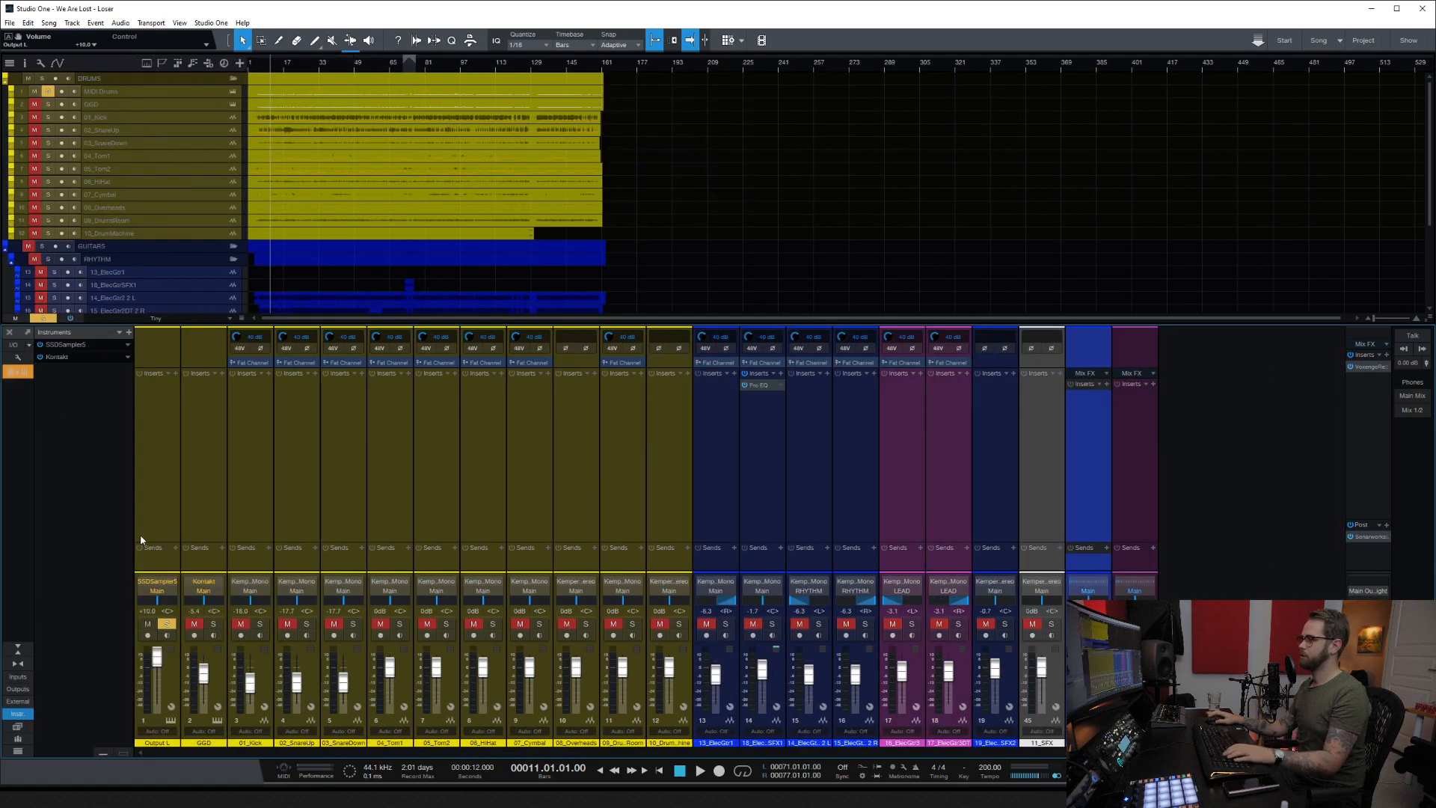
left_click(75, 346)
Step: Enable SSDSampler5 outputs #2 to #7 as separate mixer channels while the song plays
key("space")
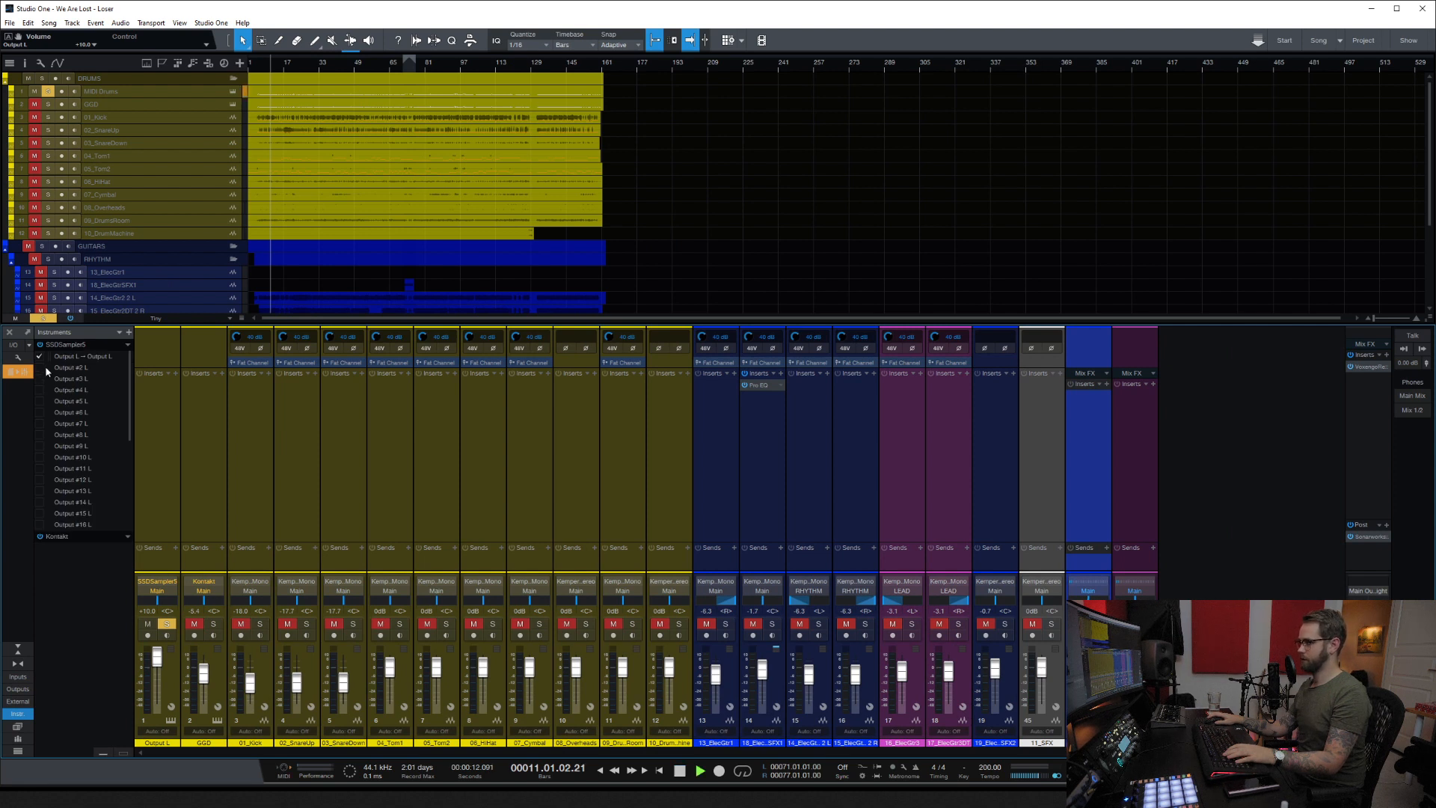
left_click(39, 367)
left_click(40, 378)
left_click(40, 390)
left_click(40, 401)
left_click(40, 409)
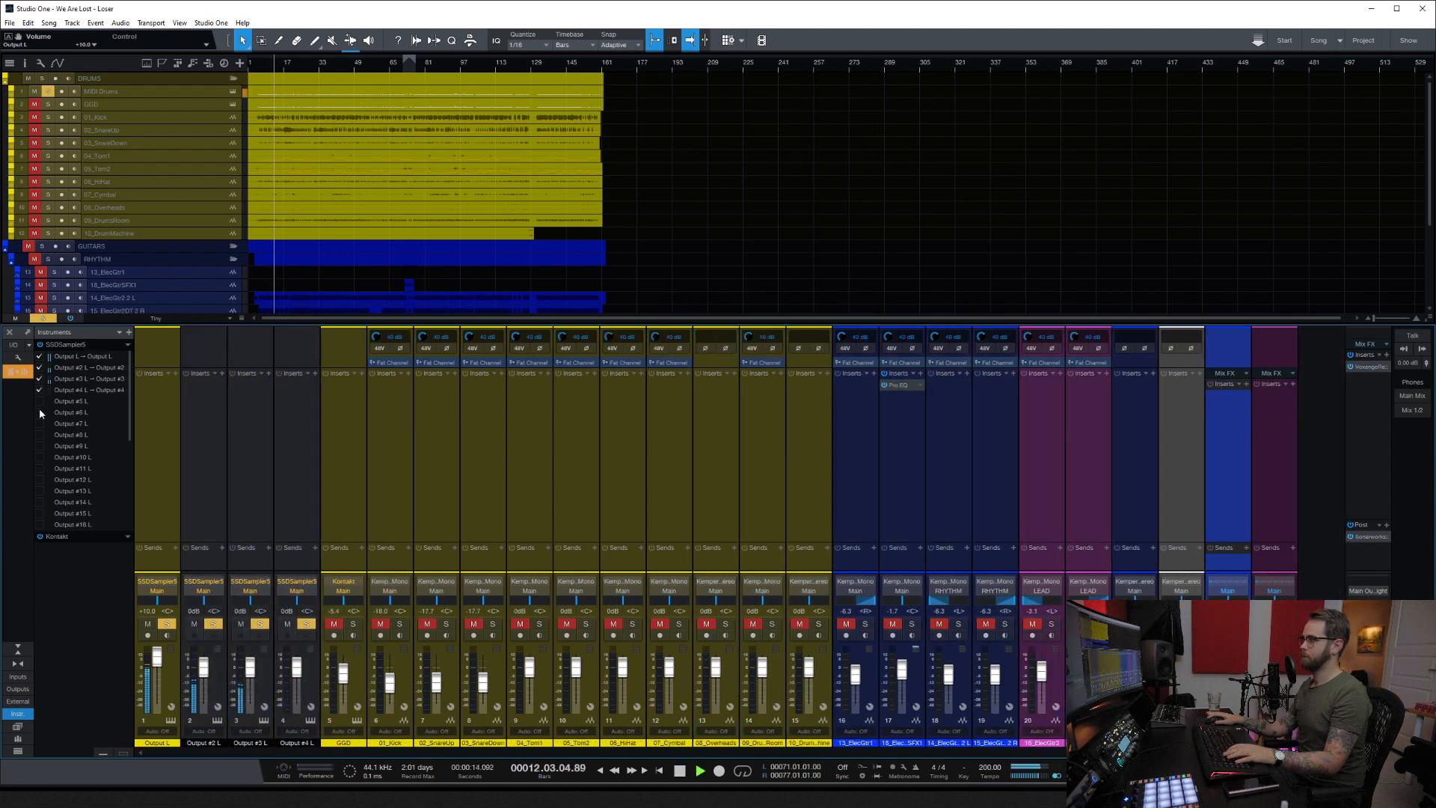
left_click(39, 424)
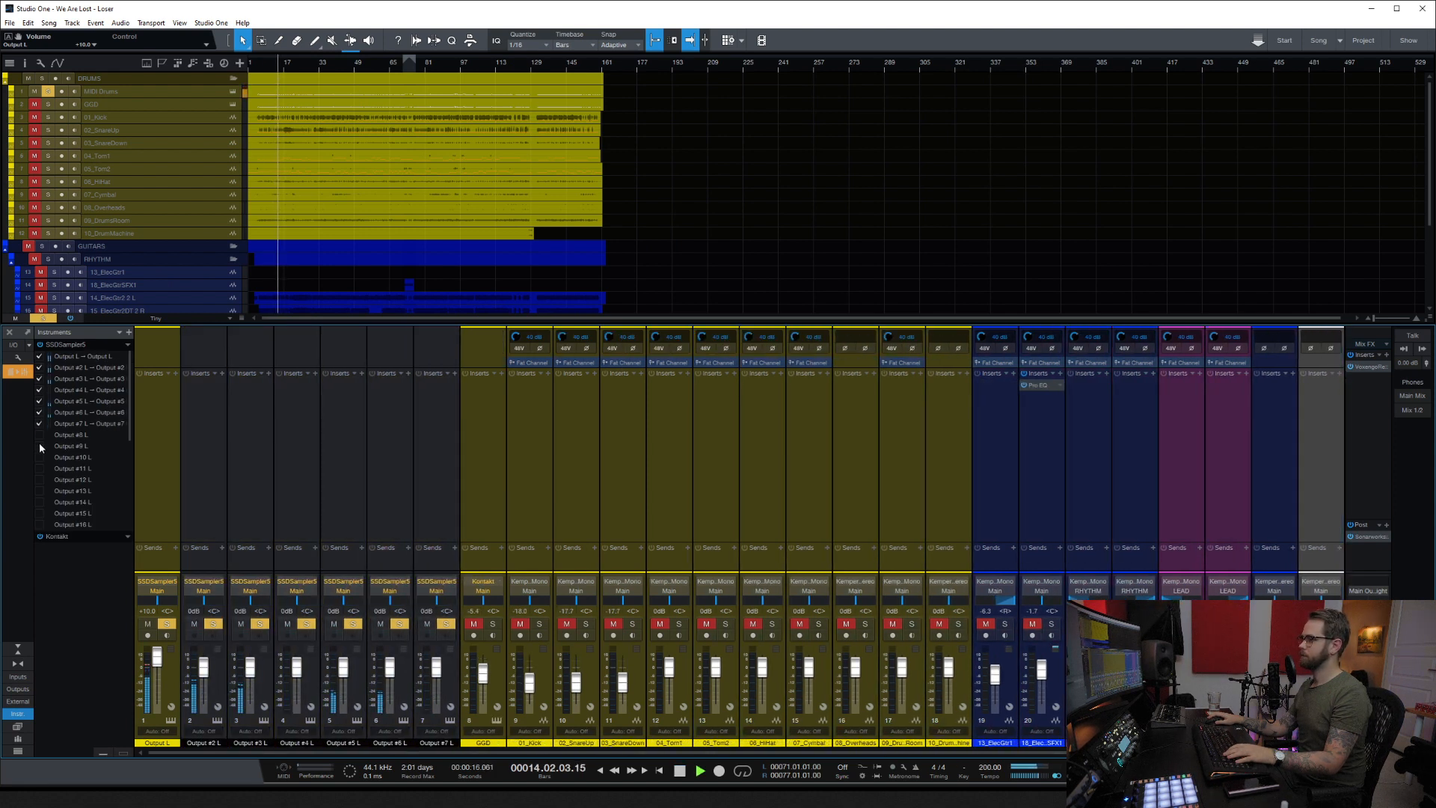
left_click(40, 445)
left_click(40, 446)
left_click(40, 446)
left_click(39, 446)
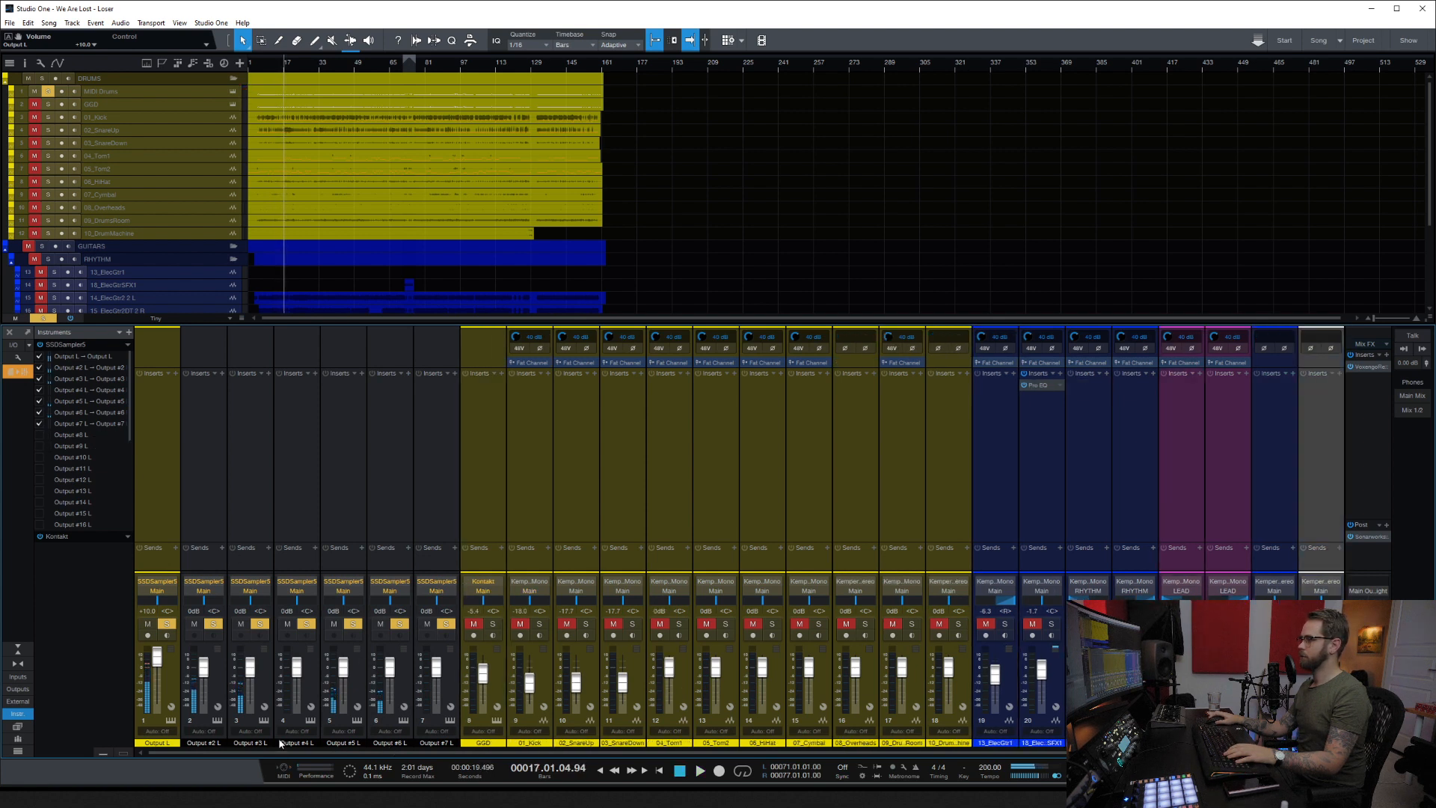
Step: Rename the first three SSDSampler5 mixer channels as Kick, Snare and Snare 2
double_click(153, 743)
type("Kick")
key("Return")
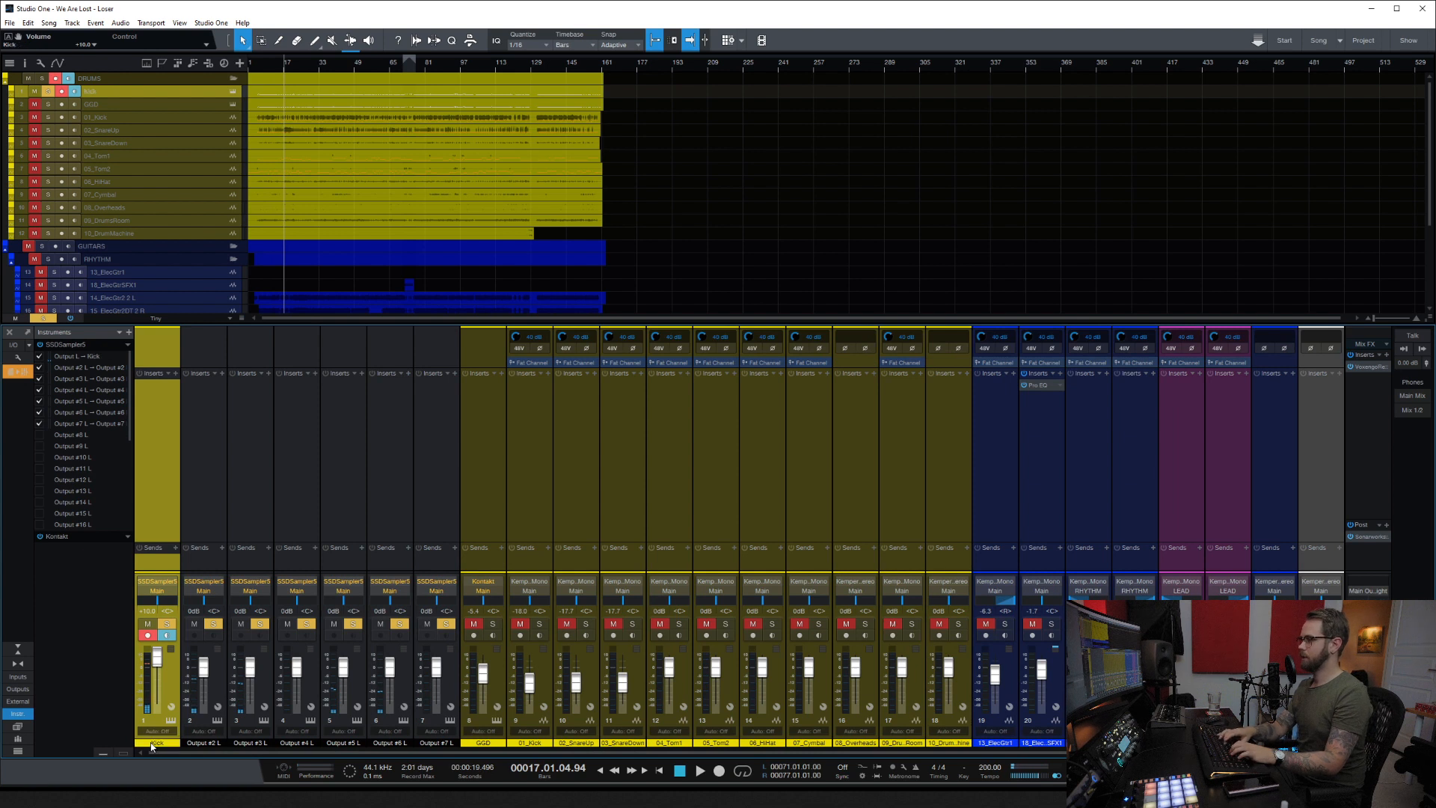
double_click(204, 742)
type("Snare")
key("Return")
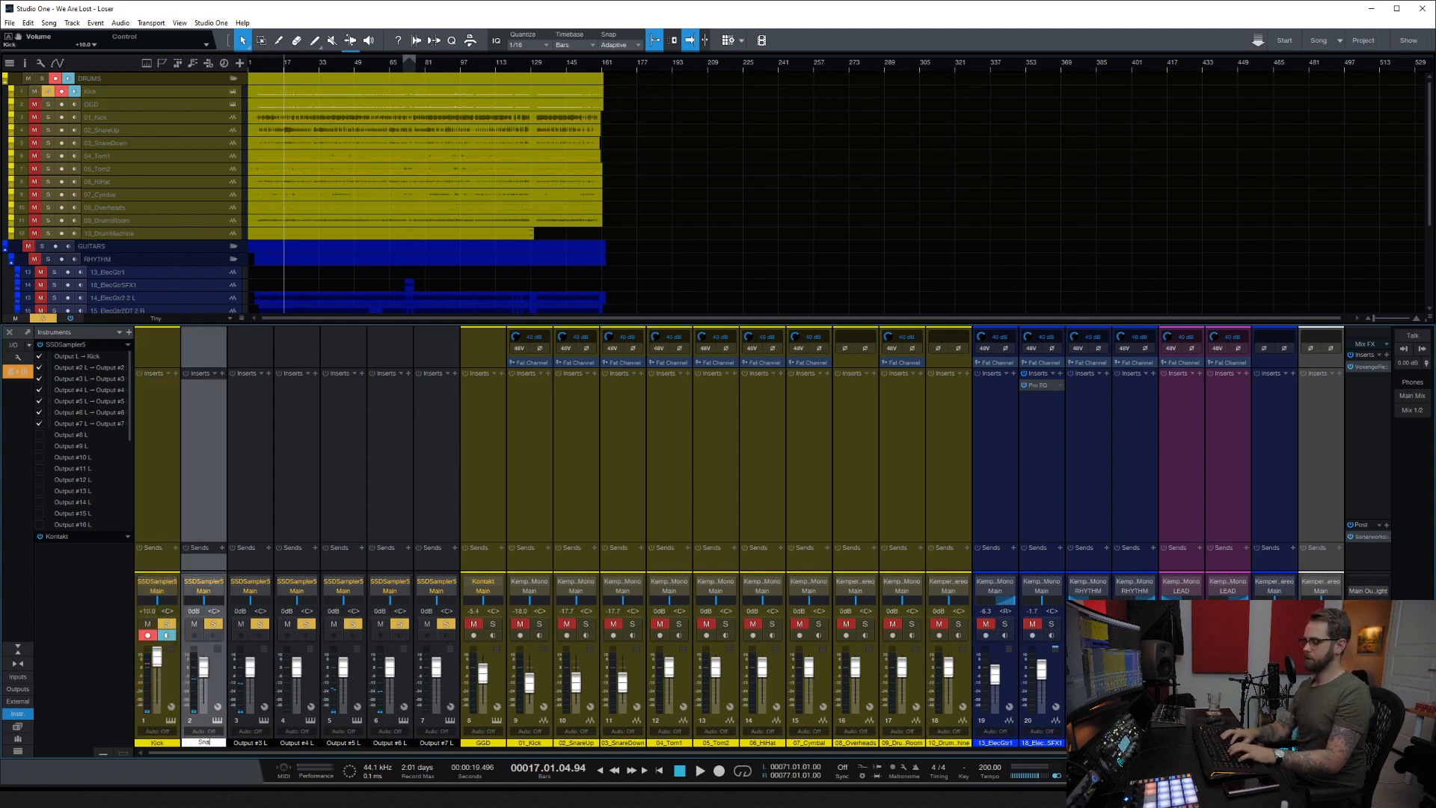
left_click(246, 745)
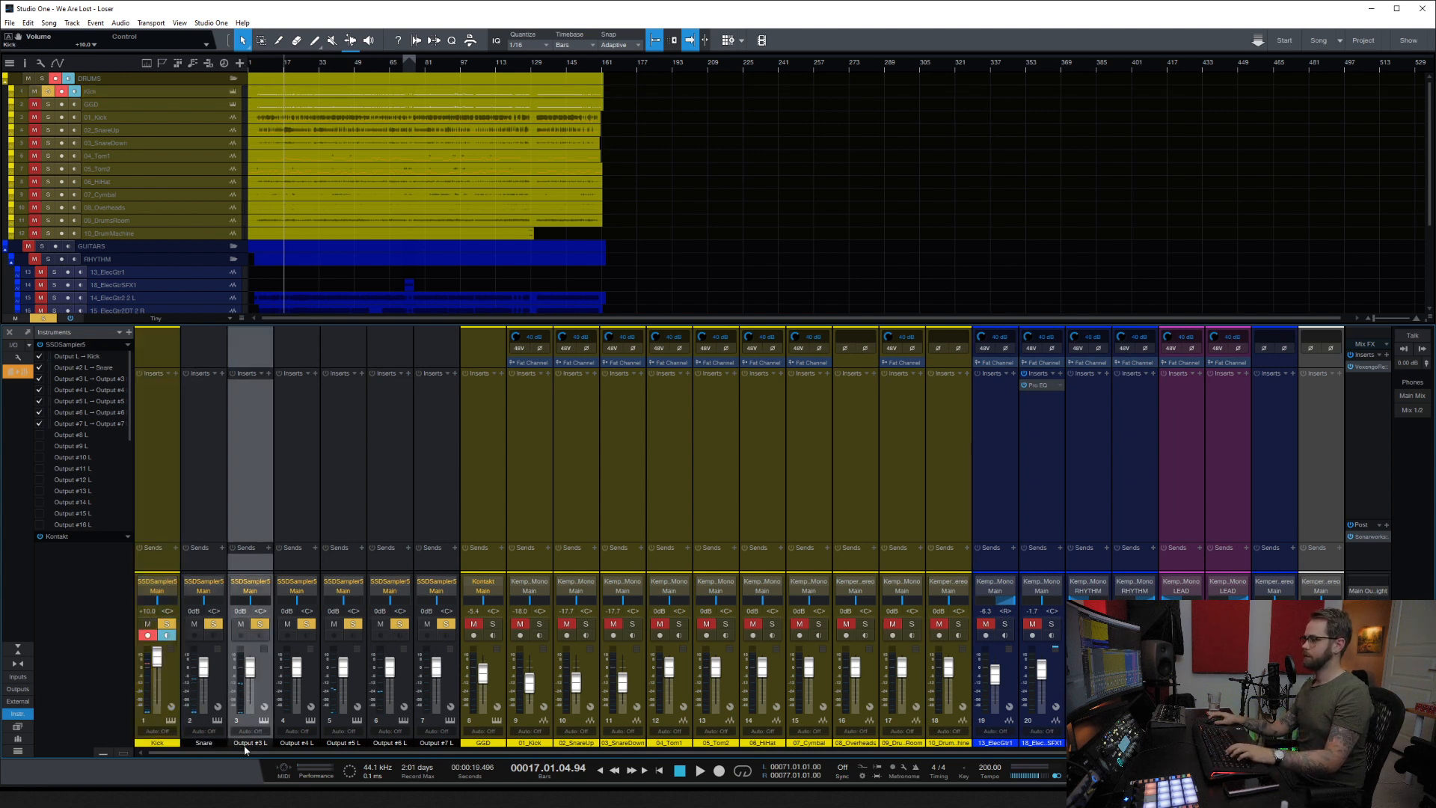
type("Snare 2")
key("Return")
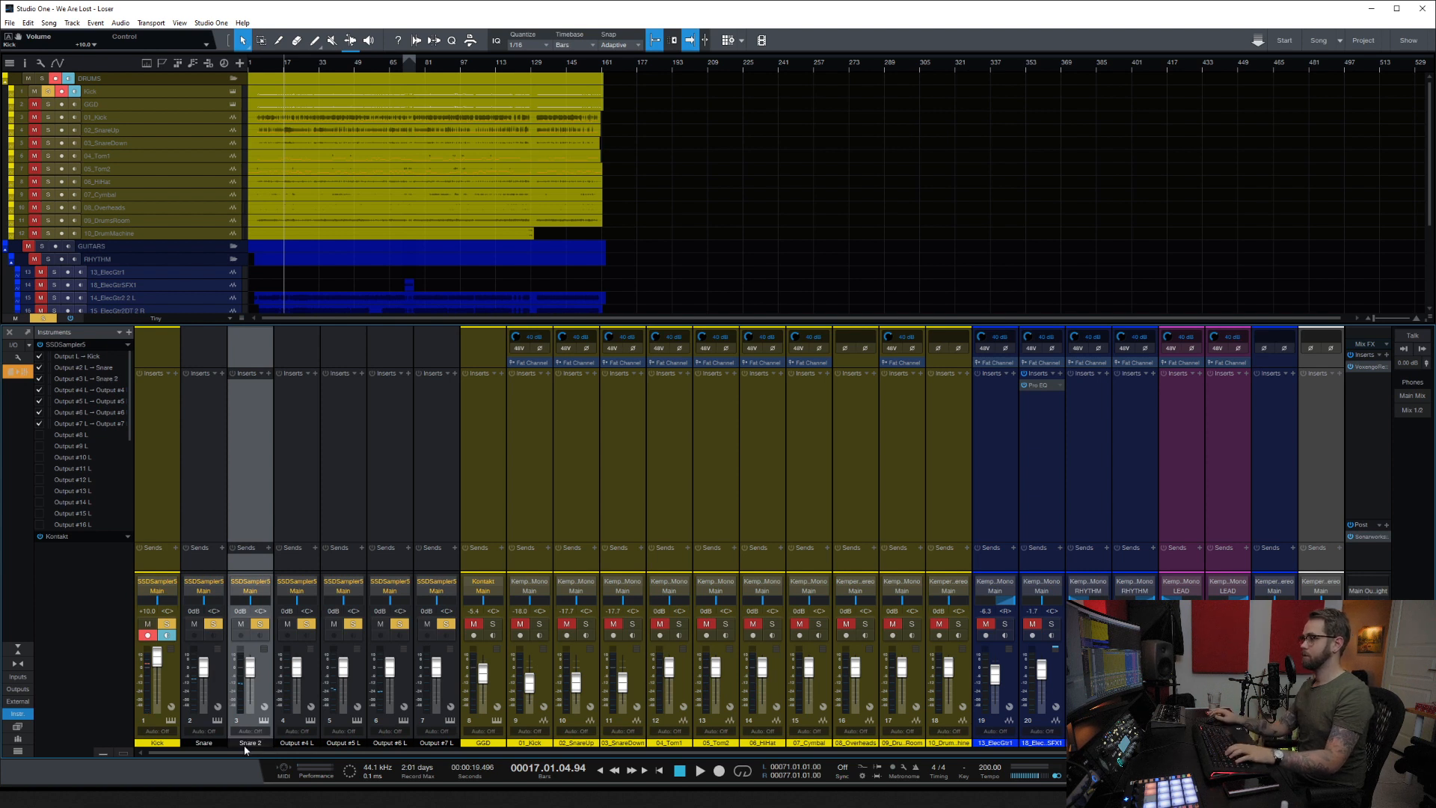
Step: Rename the Output #4, #5 and #6 channels as Toms, OH and Room, and disable output #7 of SSDSampler5
double_click(288, 743)
type("Toms")
key("Return")
key("space")
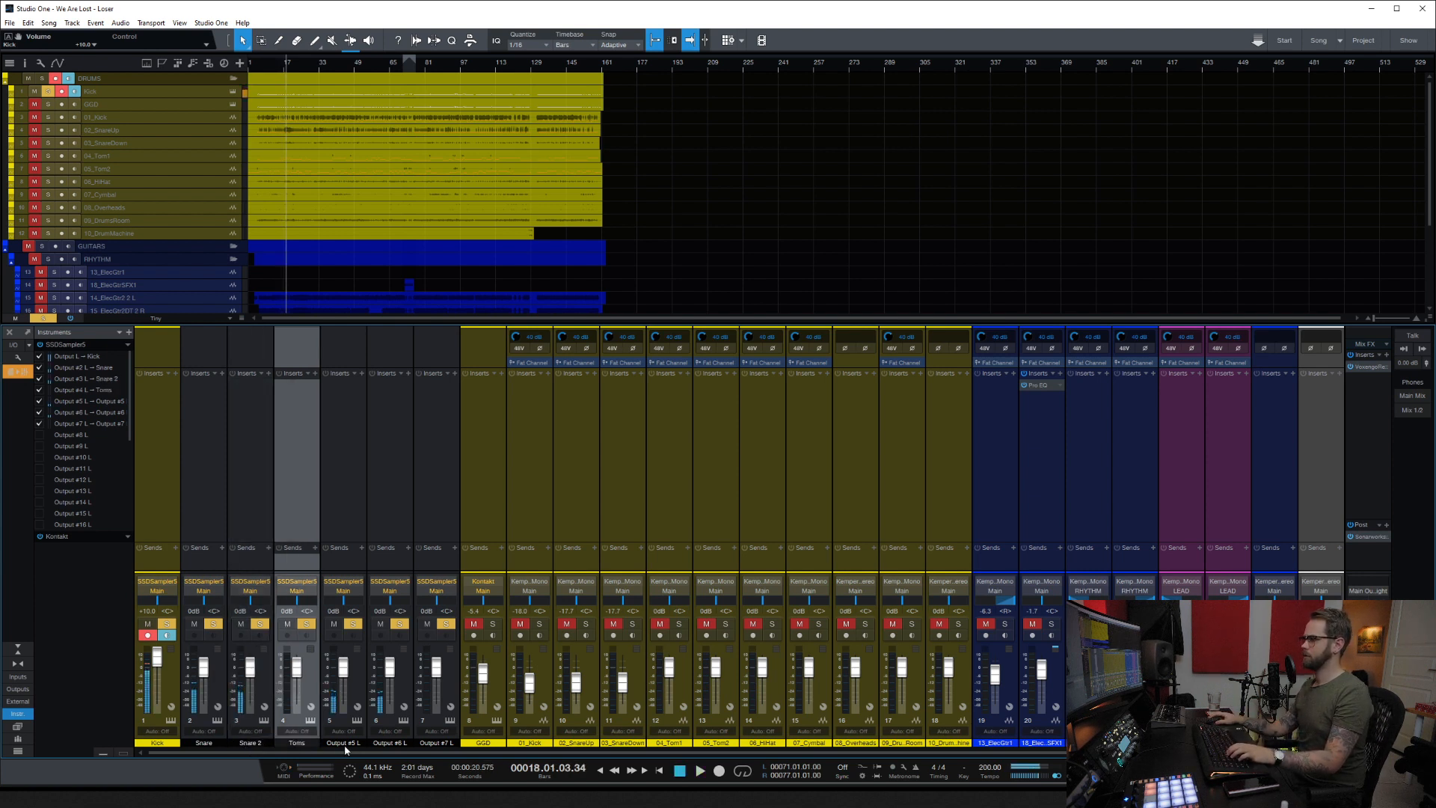
double_click(345, 745)
type("OH")
key("Return")
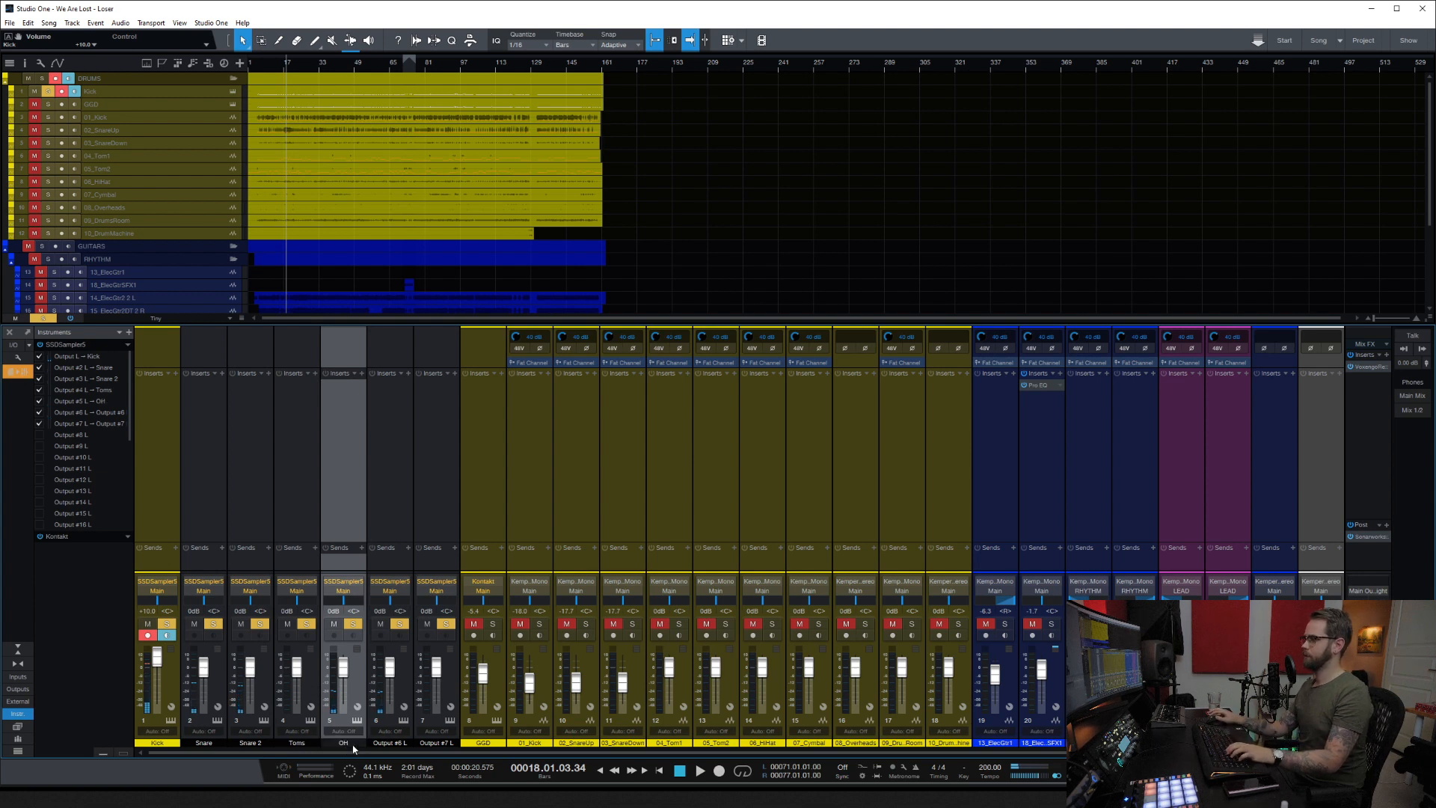
double_click(379, 745)
type("Room")
key("Return")
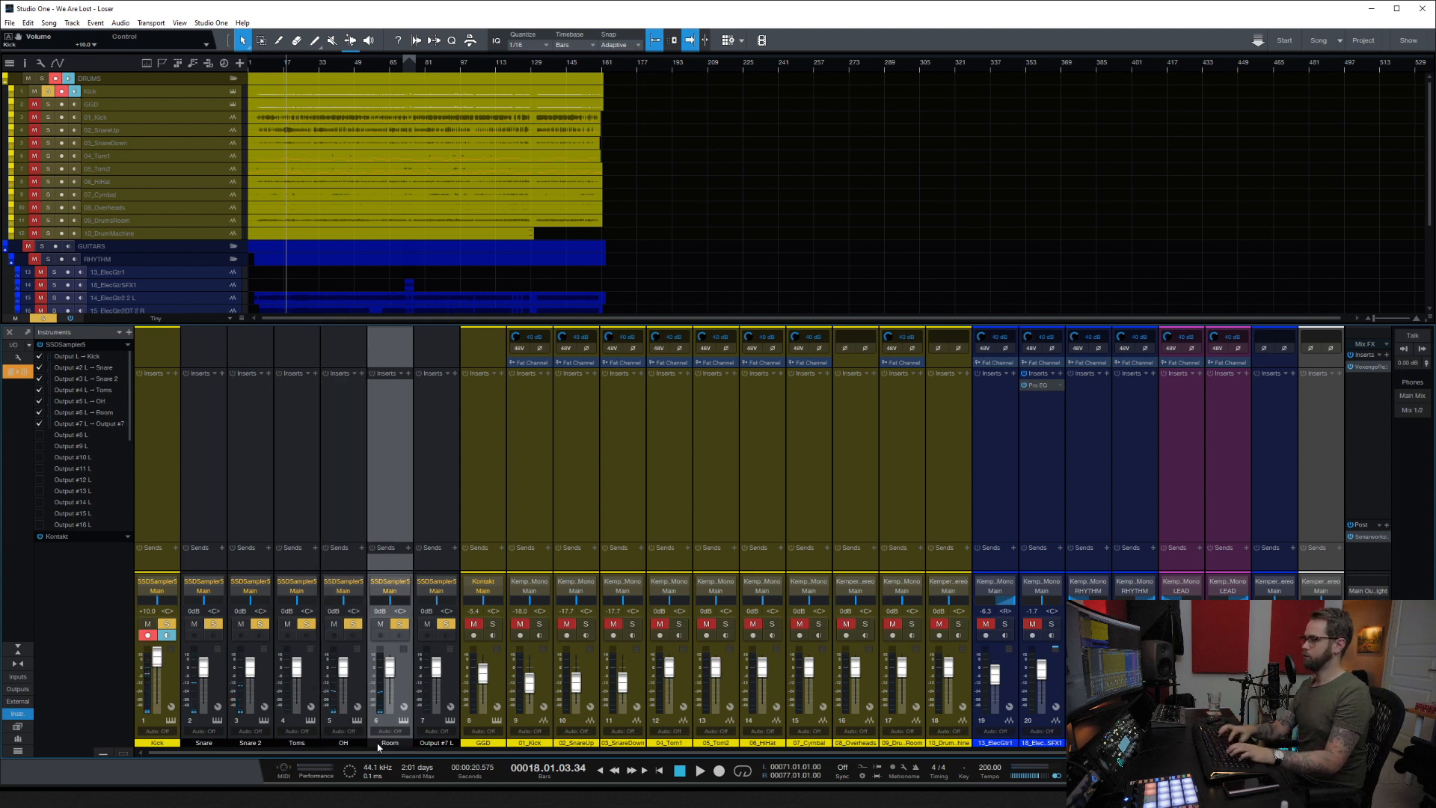
left_click(38, 424)
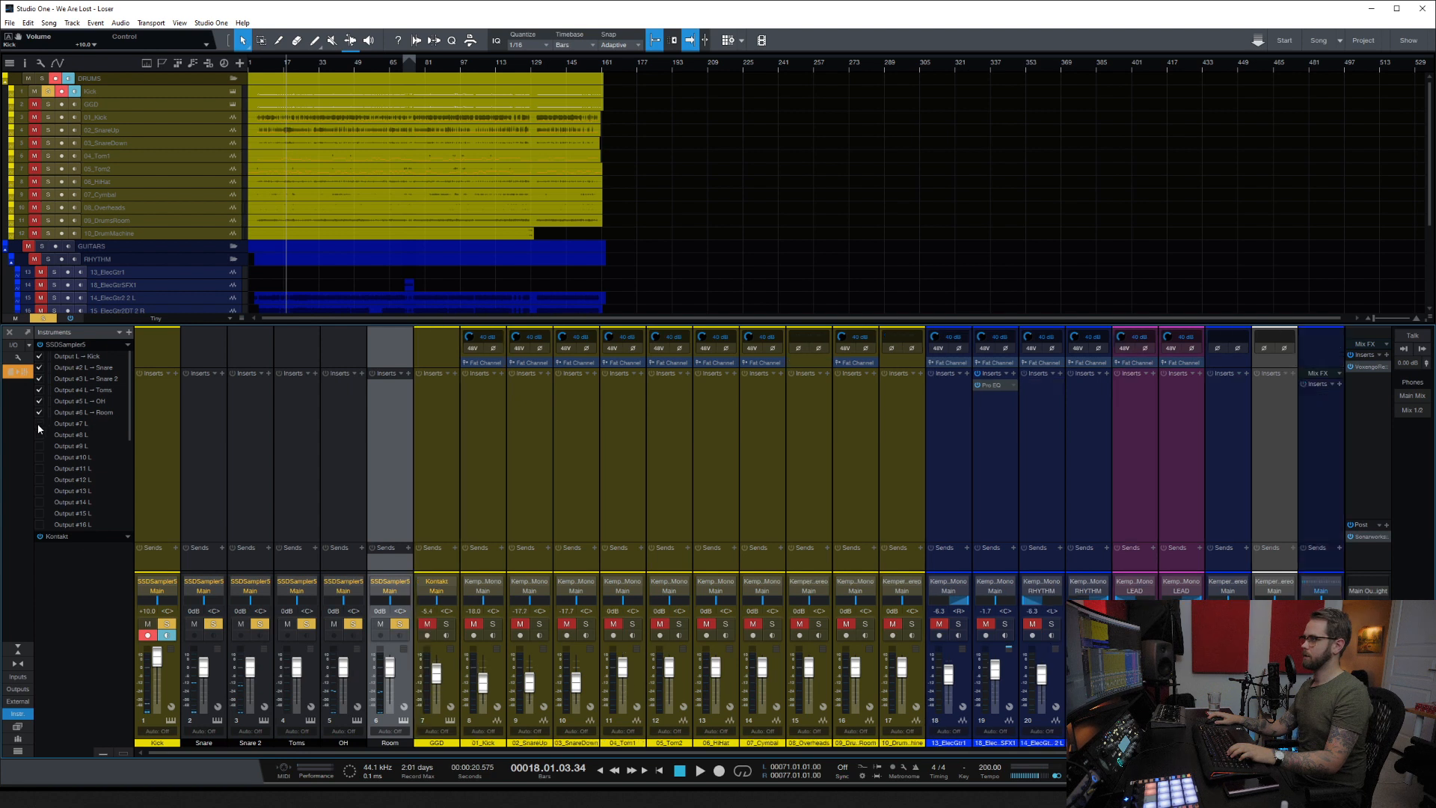
Step: Reset the Kick channel's fader to 0 dB
left_click(175, 690)
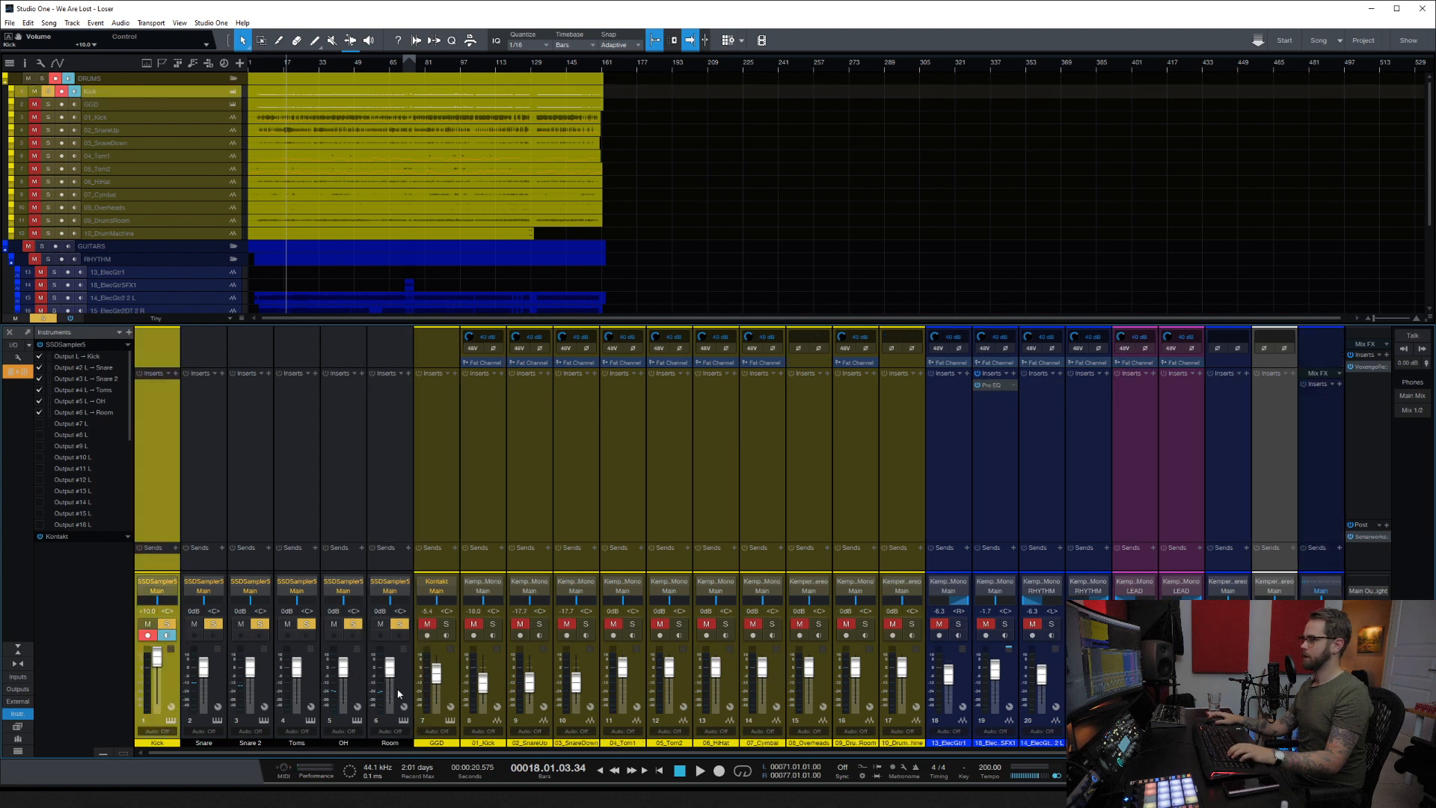
left_click(171, 681)
left_click(220, 689)
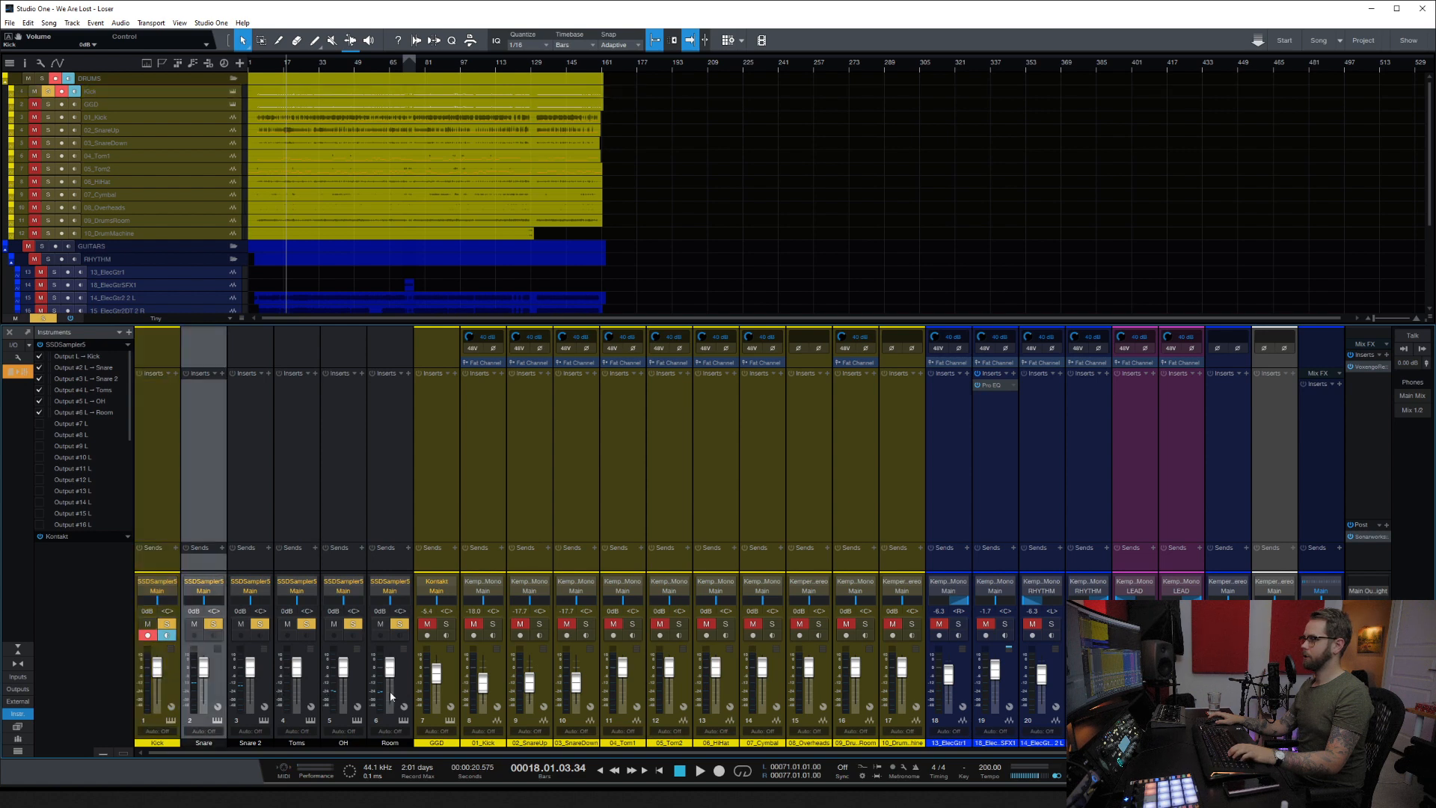
Step: Colour the SSDSampler5 channels from Kick to Room yellow like the other drum channels
left_click(388, 701)
left_click(209, 705, "shift")
left_click(169, 737)
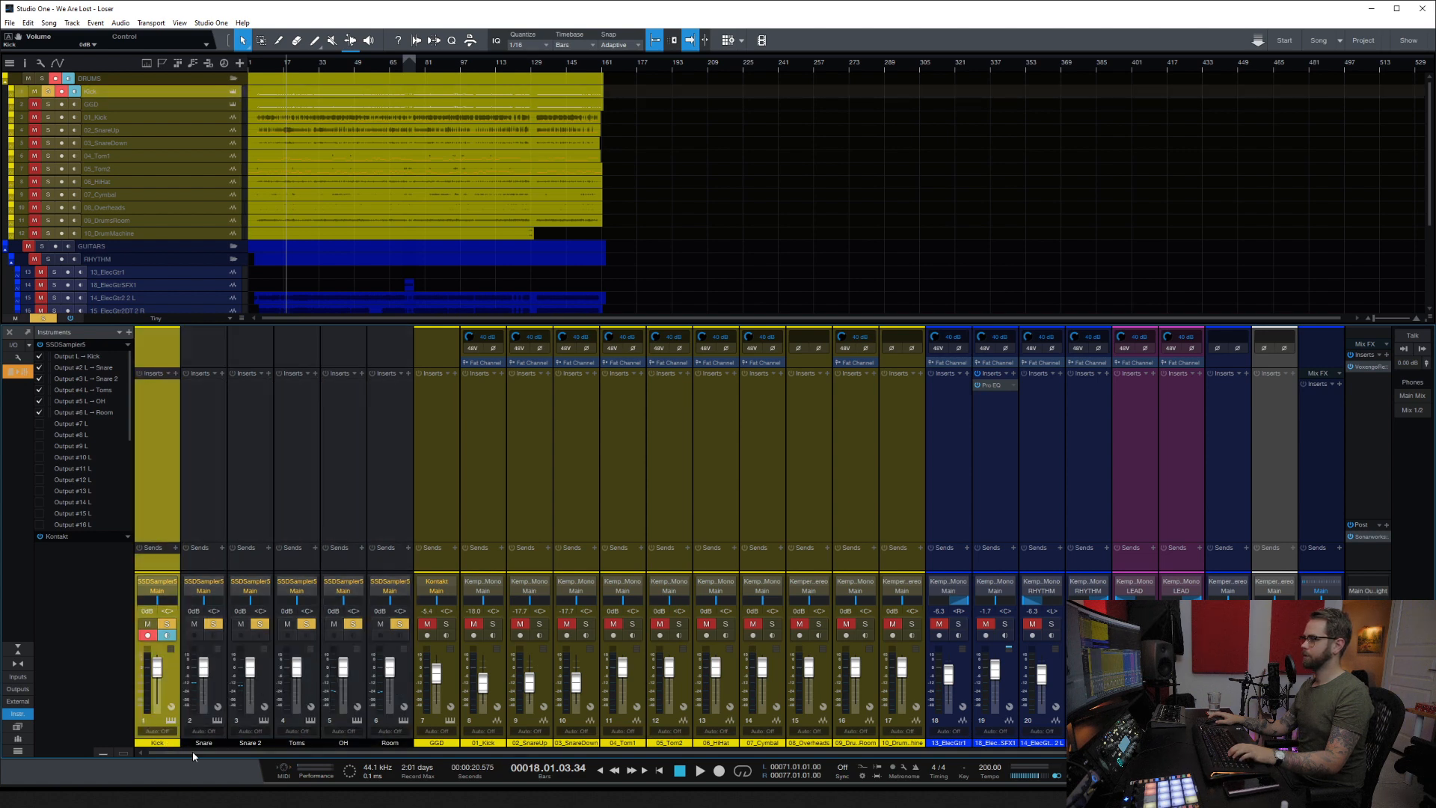
left_click(405, 689, "shift")
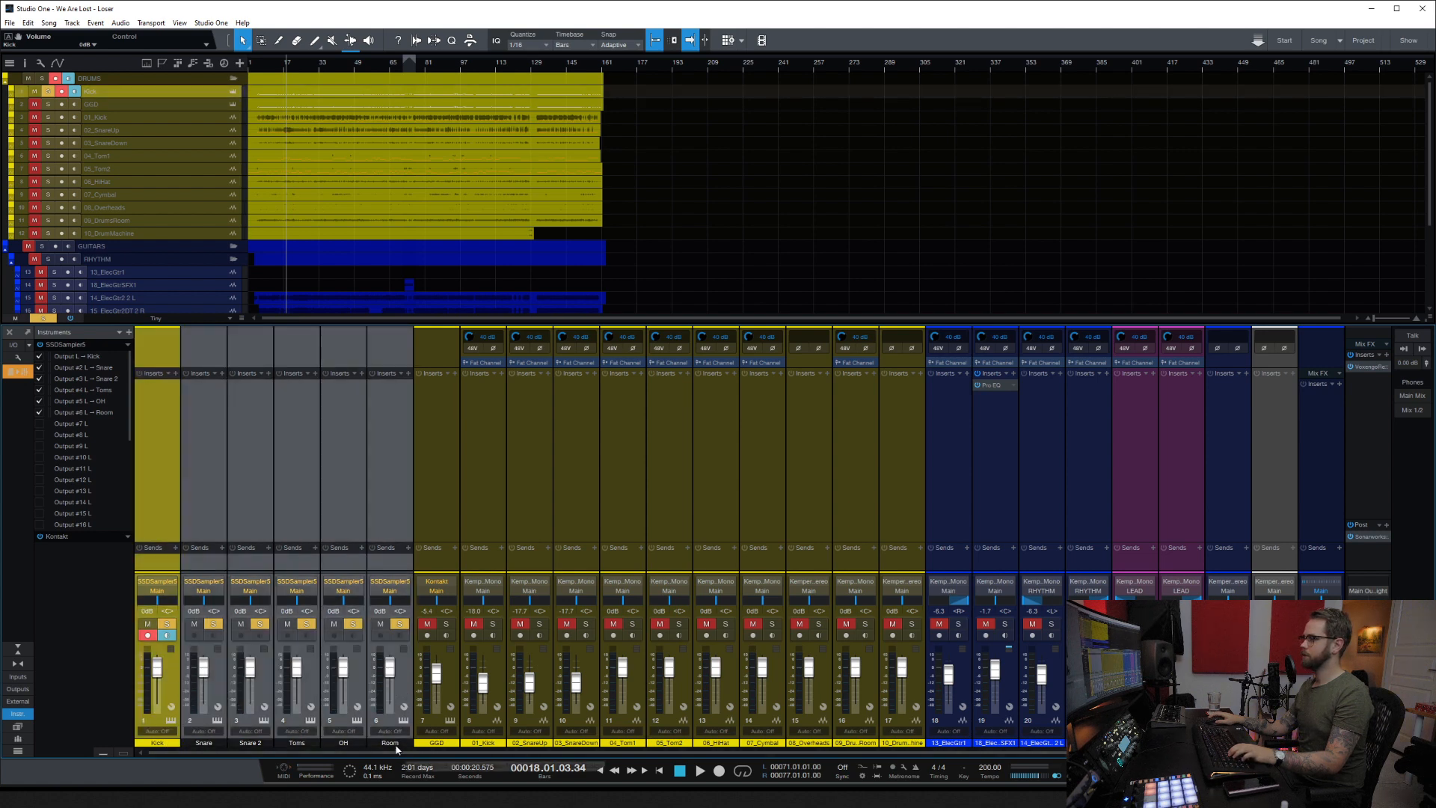
left_click(391, 745)
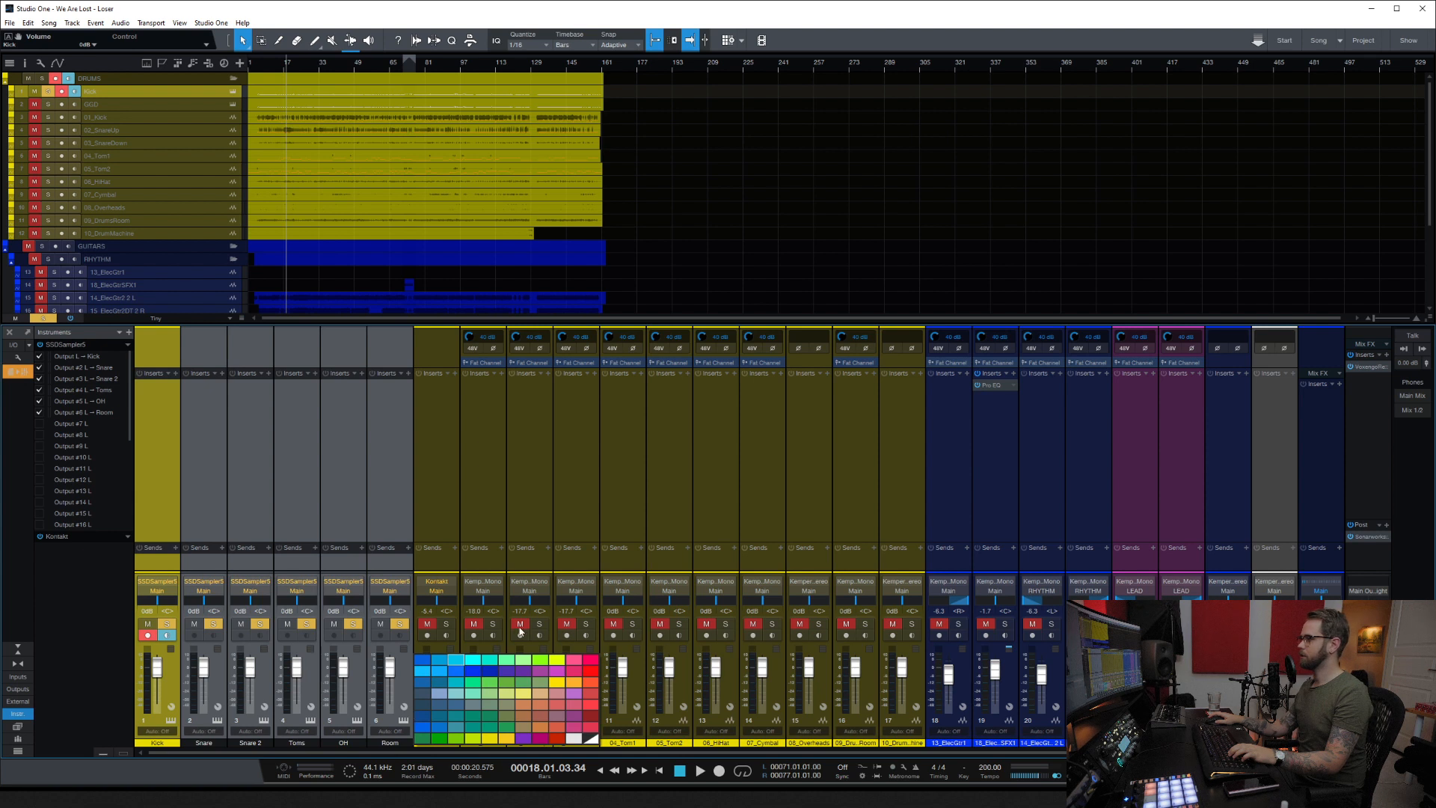
left_click(488, 739)
left_click(296, 478)
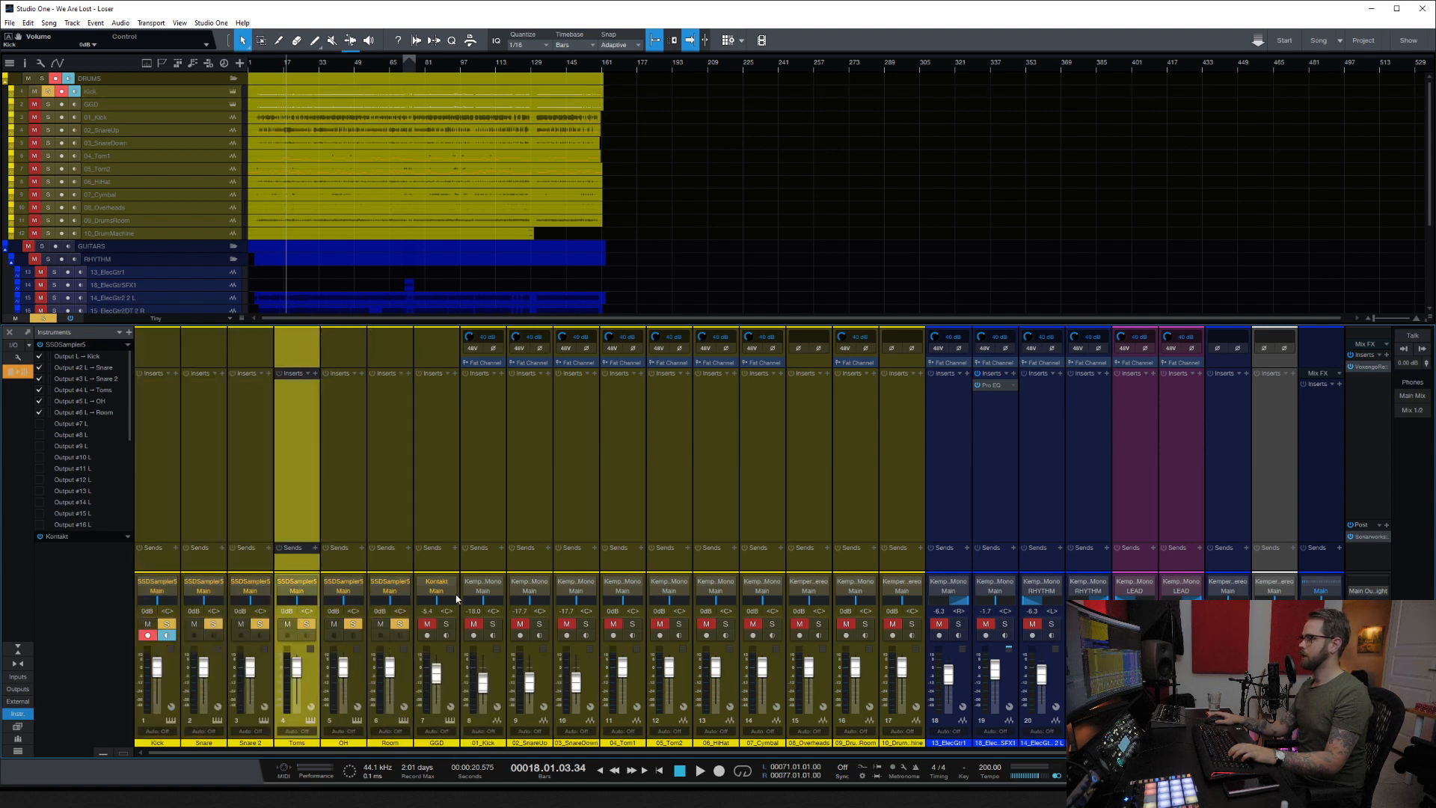
Step: Solo the GGD track and audition the Modern & Massive drum kit in its Kontakt instrument
left_click(48, 103)
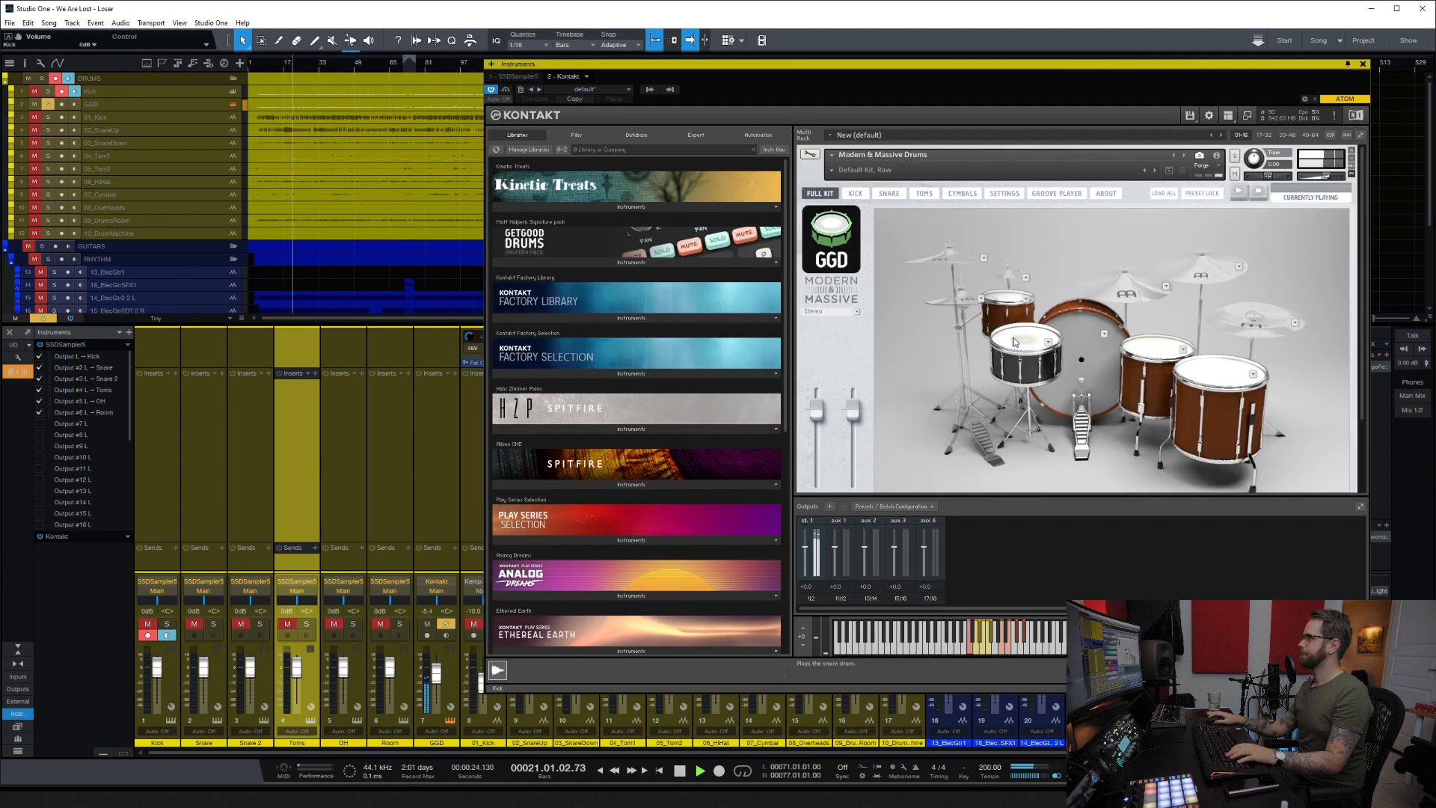
scroll(1023, 334, "down", 4)
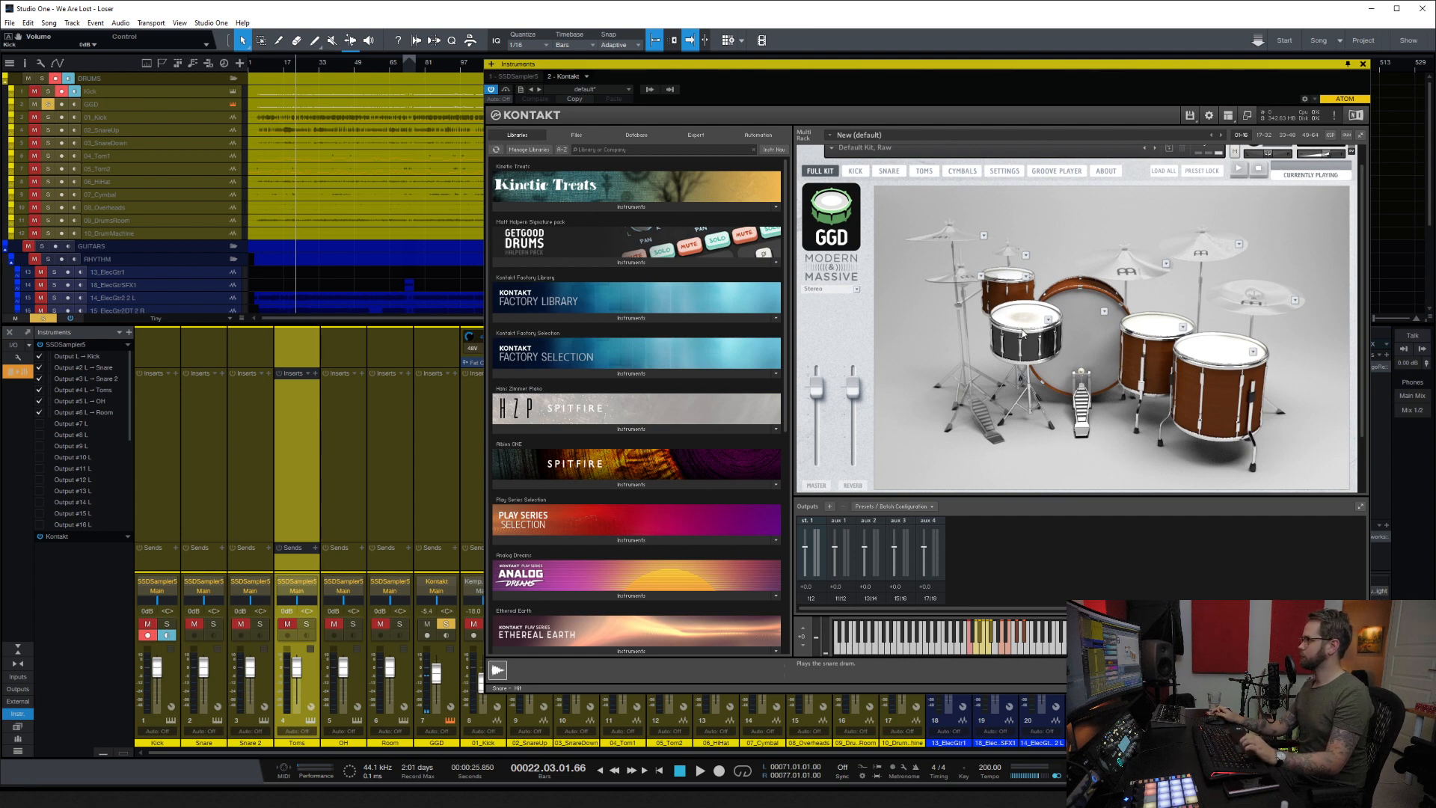
left_click(1008, 279)
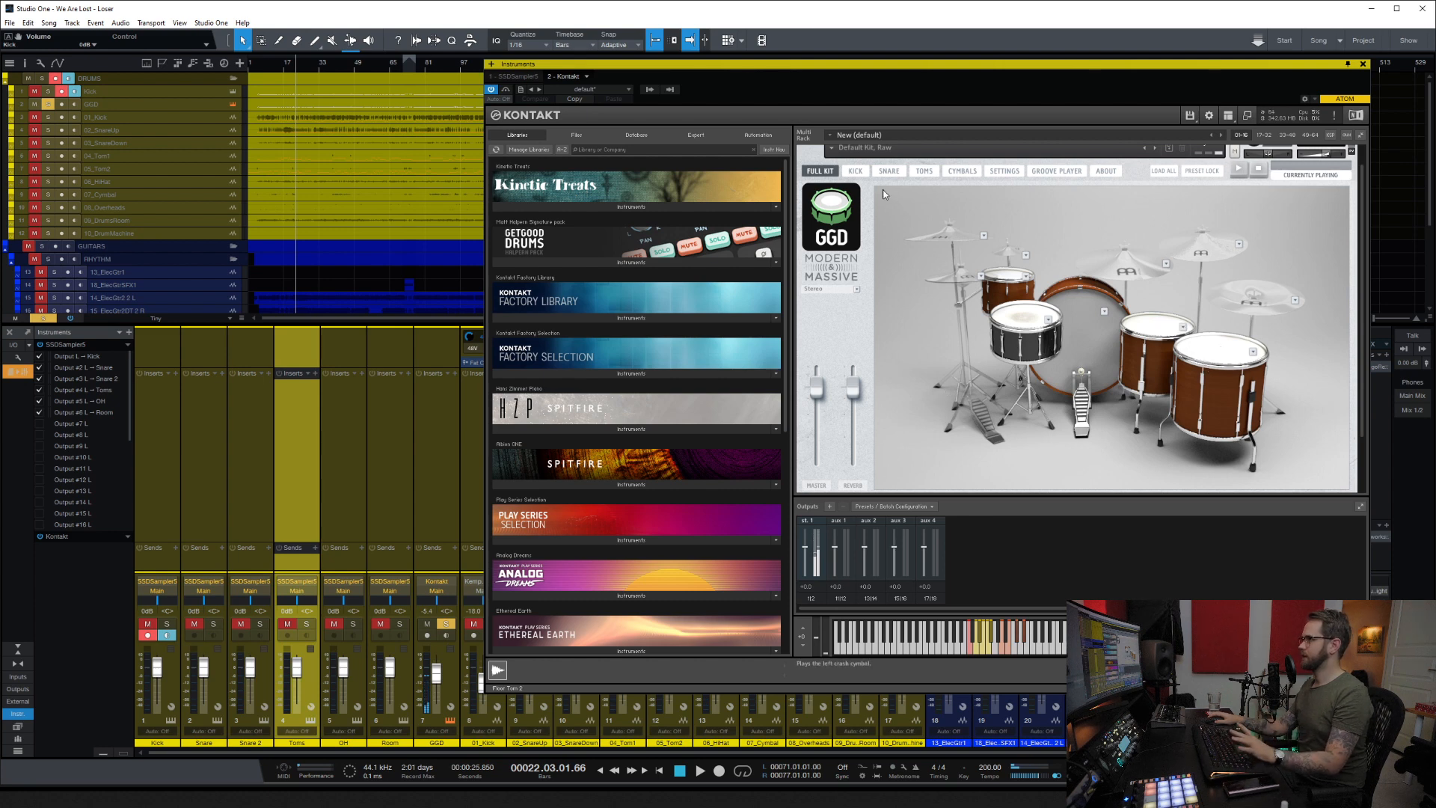
Step: Show the kit's Kick mixer, load the Modern & Massive output configuration preset and restart the Kontakt engine
left_click(1005, 171)
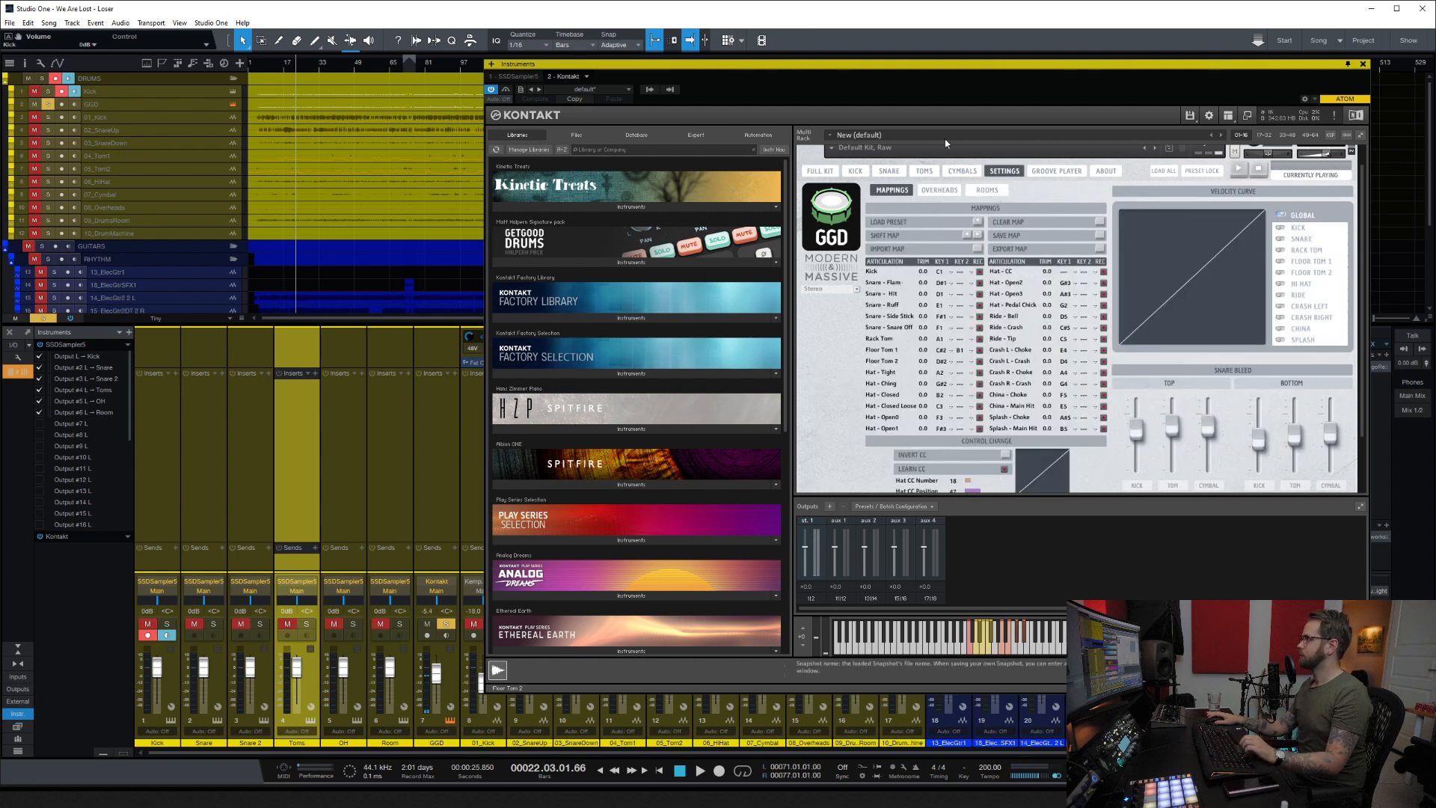
left_click(852, 171)
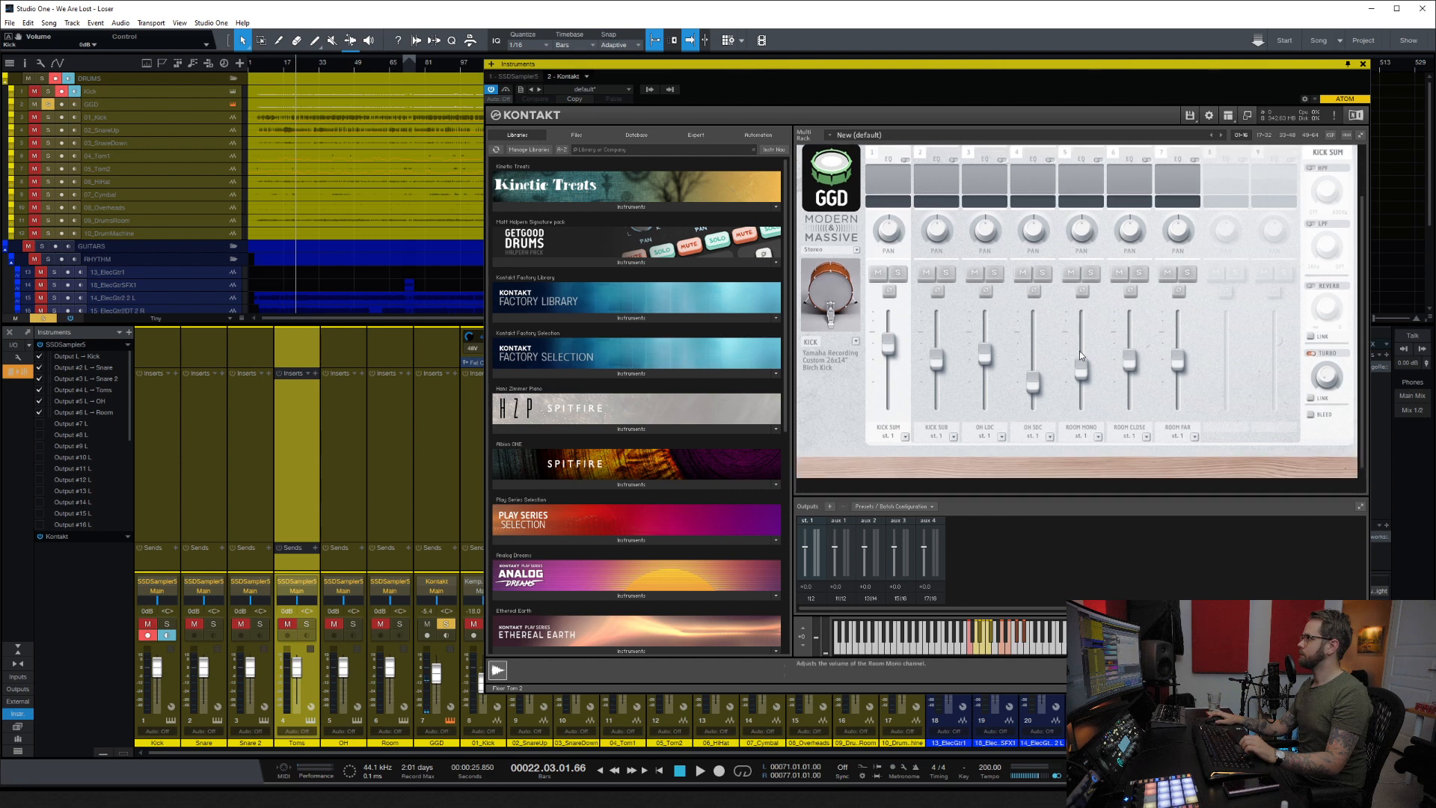
left_click(894, 507)
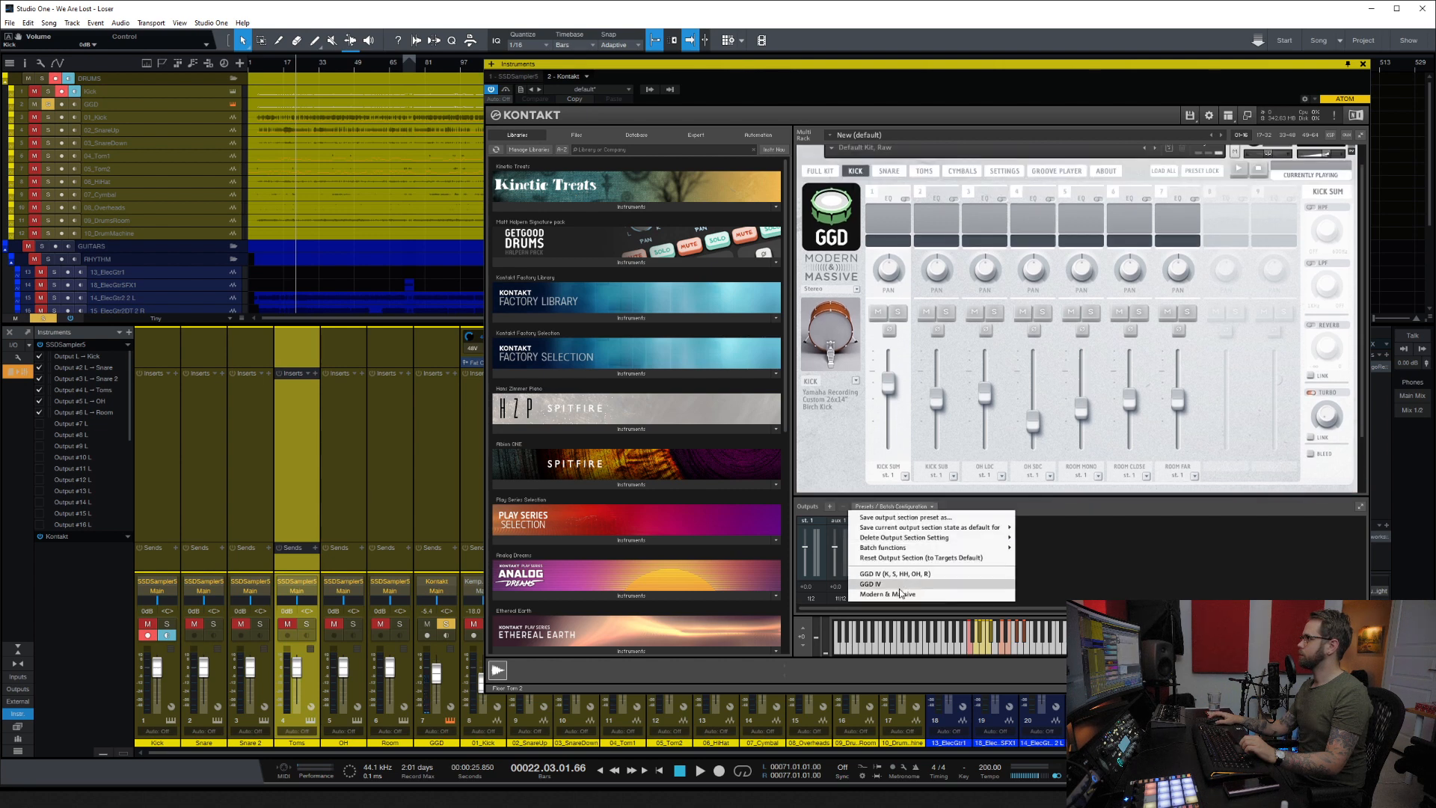
left_click(901, 595)
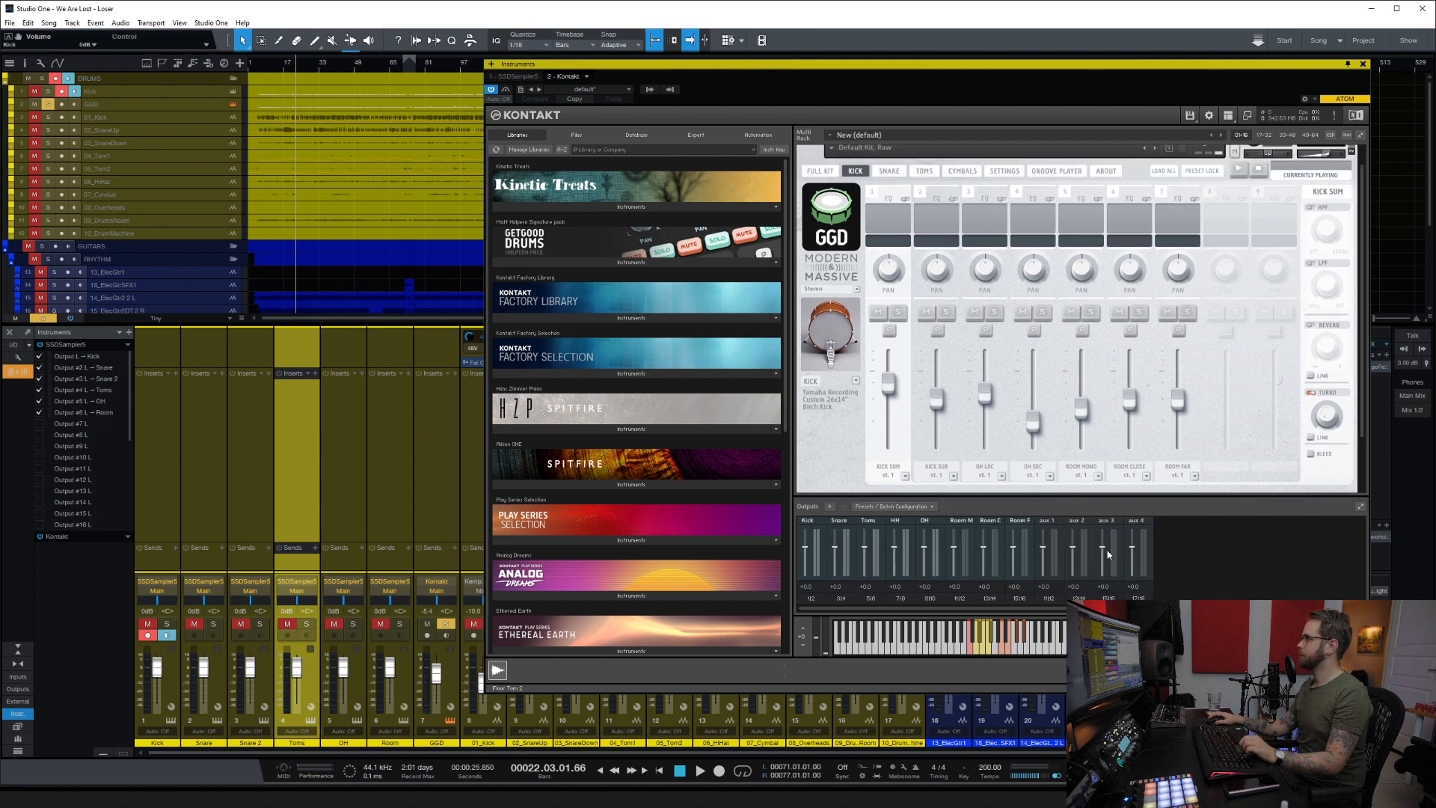
left_click(1334, 116)
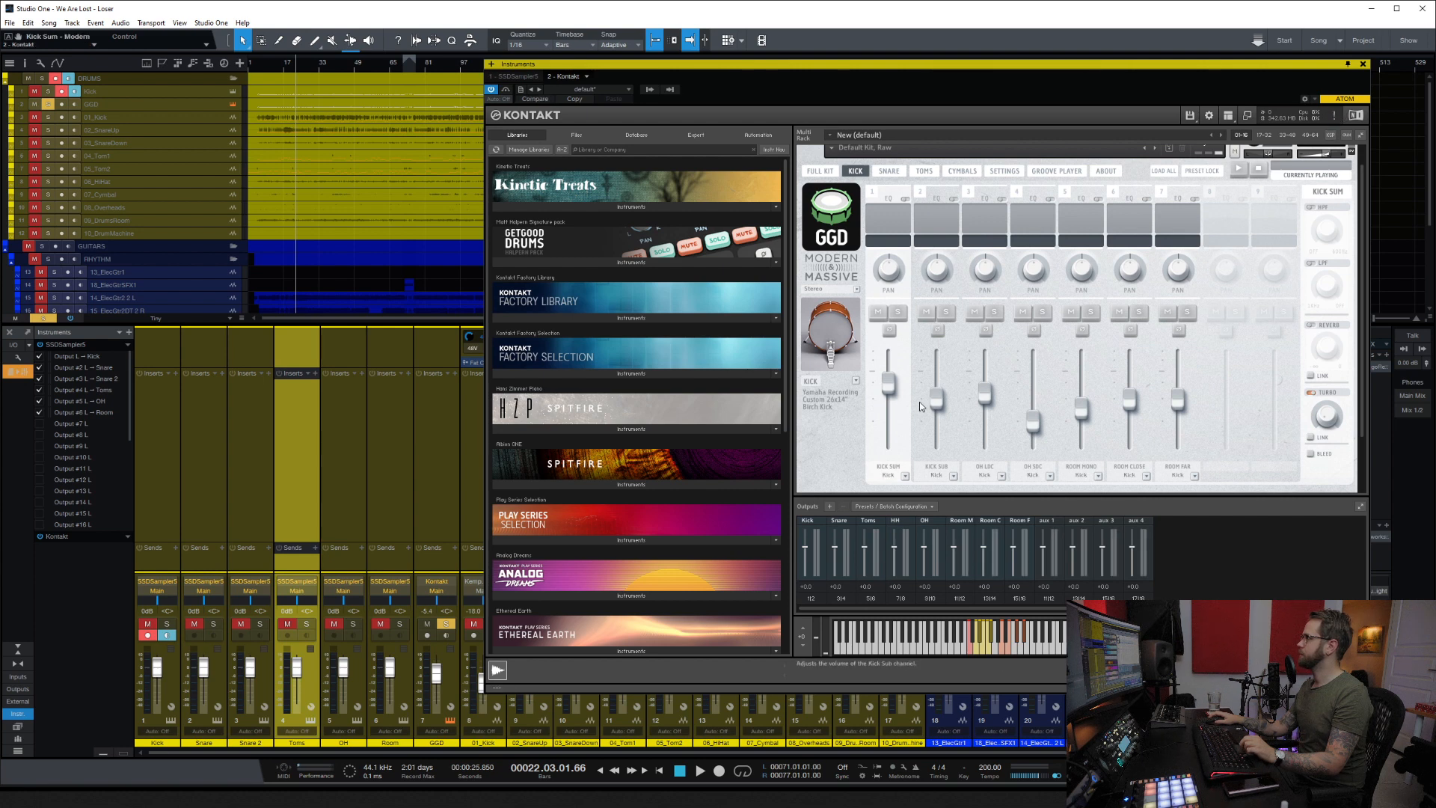
Step: Assign the kick's Kick Sum and Kick Sub channels to the Kick output
scroll(960, 429, "down", 1)
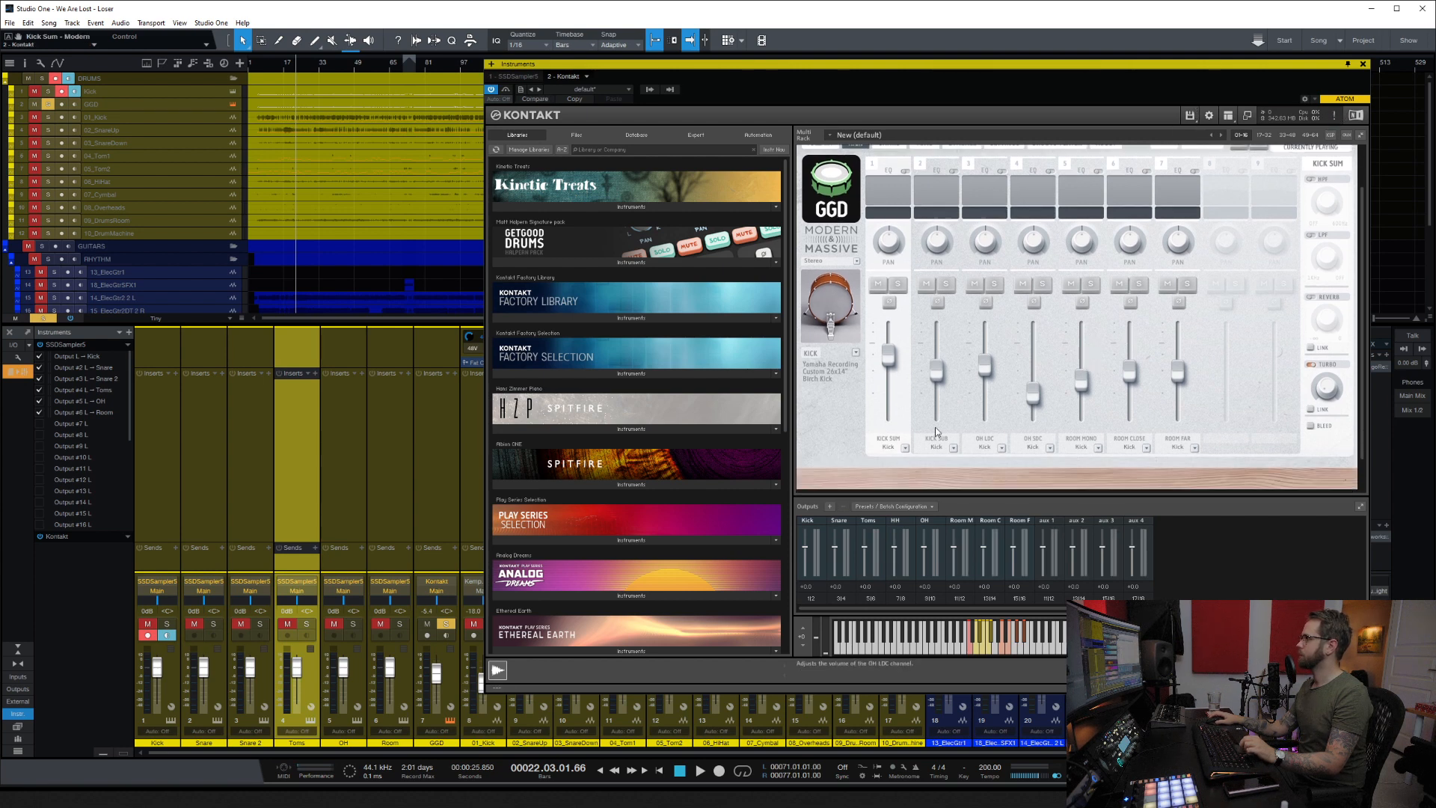
left_click(904, 447)
left_click(936, 454)
left_click(953, 447)
left_click(944, 458)
Step: Route the kick's OH LOC channel to OH and pull down the OH LOC and OH SDC faders
left_click(1001, 447)
left_click(1002, 498)
left_click_drag(985, 366, 1041, 454)
left_click_drag(1020, 397, 1024, 456)
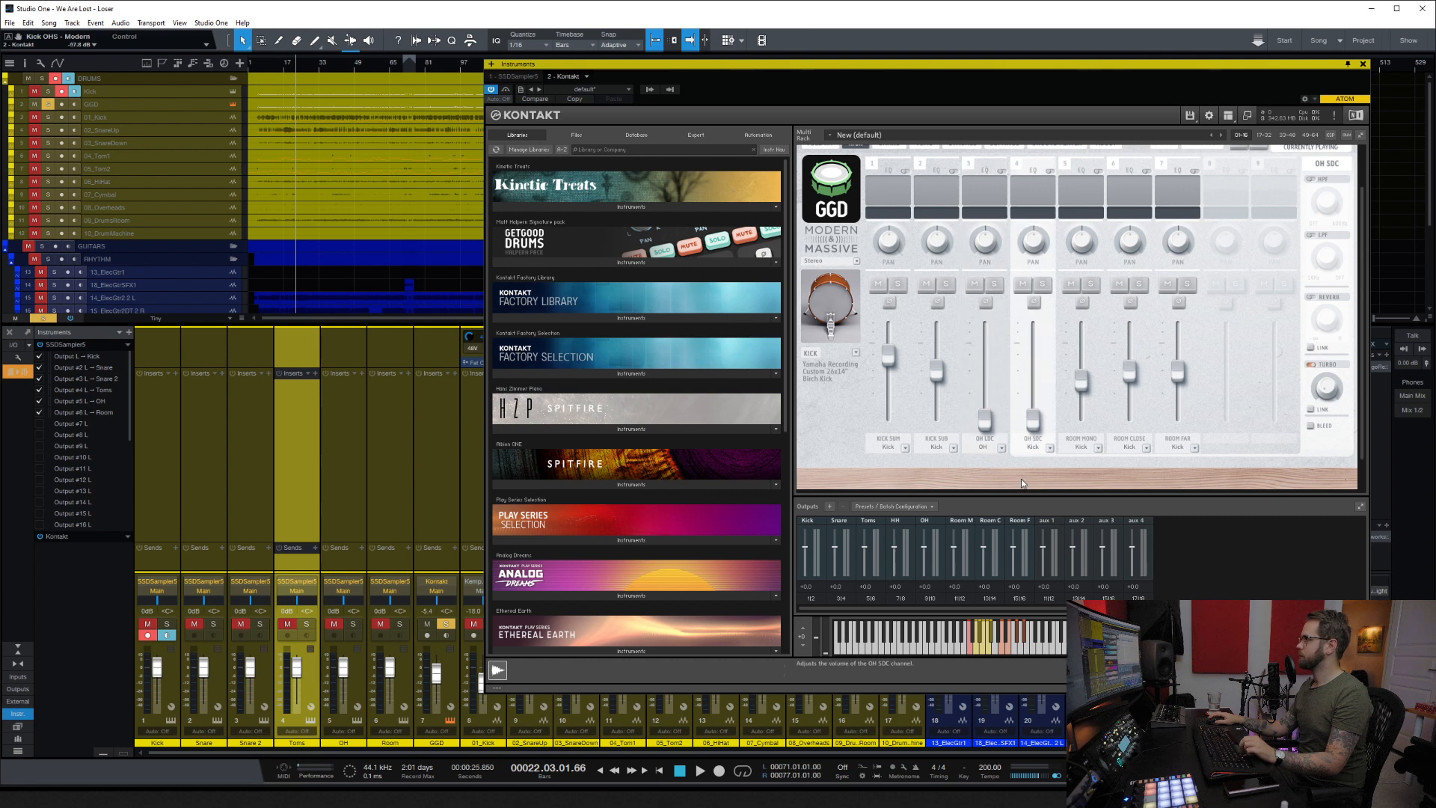
Step: Route the kick's Room Mono, Room Close and Room Far channels to Room M, Room C and Room F and lower the room faders
left_click(1093, 508)
left_click(1144, 447)
left_click(1143, 519)
left_click(1194, 448)
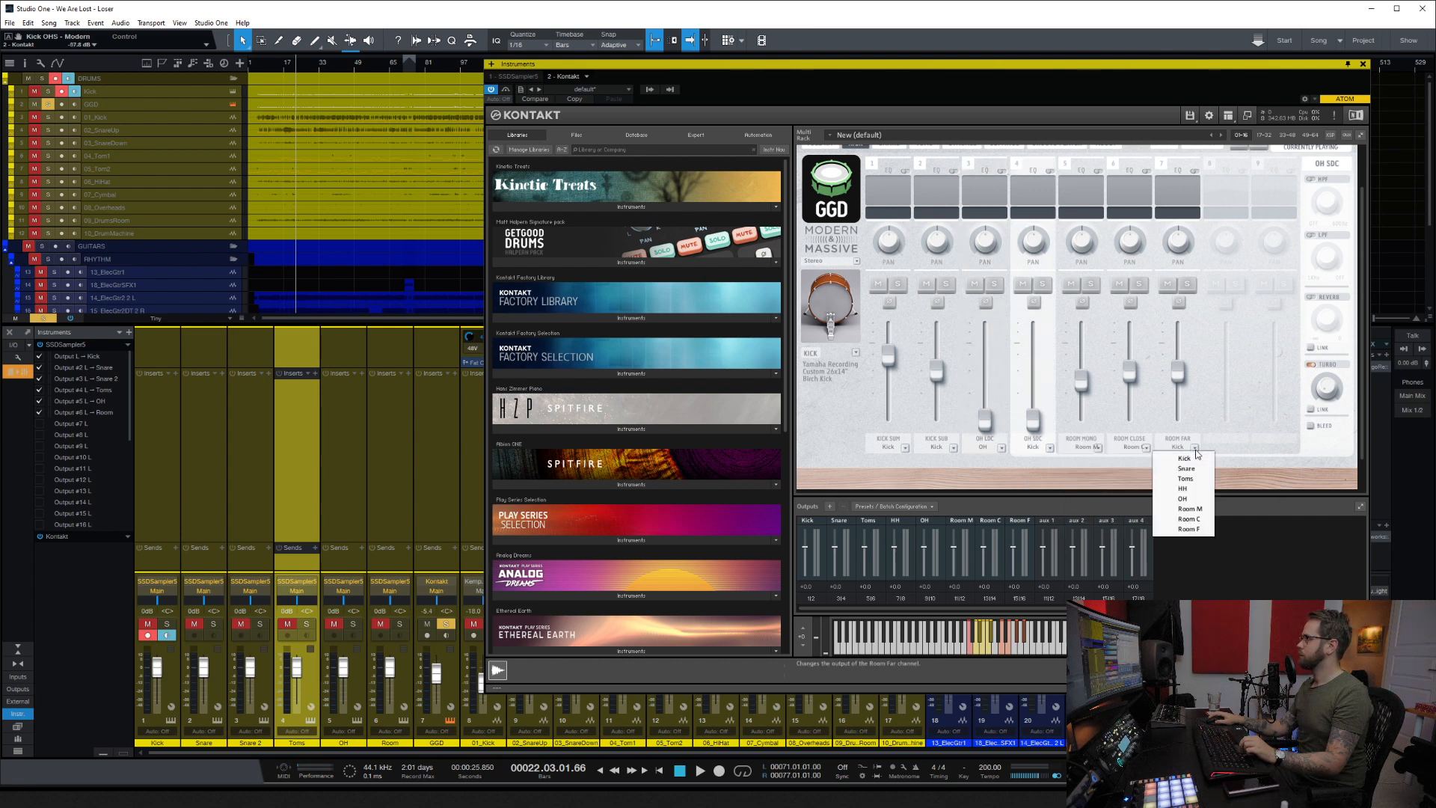
left_click(1191, 529)
left_click_drag(1129, 376, 1124, 417)
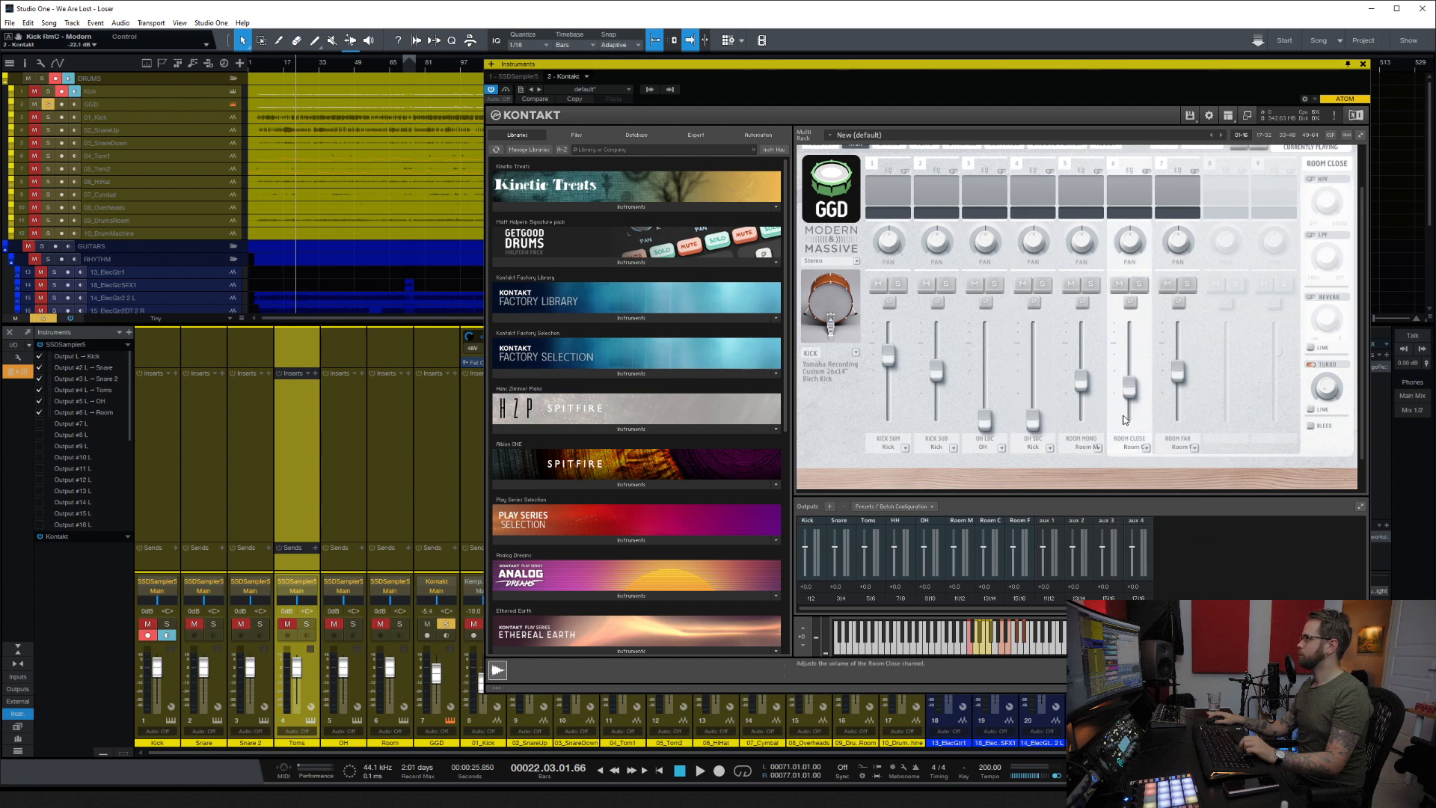
left_click_drag(1177, 372, 1083, 403)
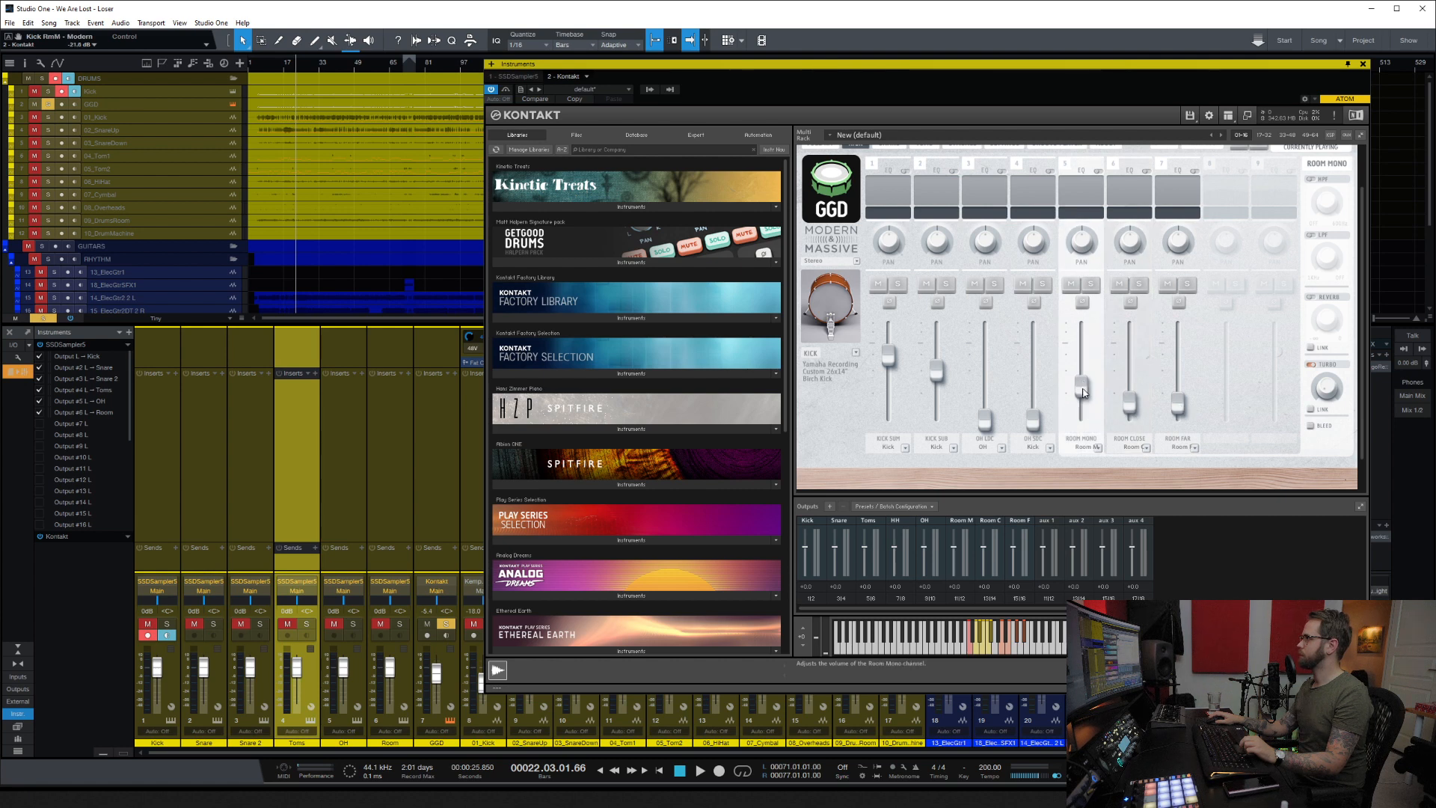
Step: In the kit's Snare mixer, assign the Snare Top and Snare Bottom channels to the Snare output
scroll(1177, 330, "up", 2)
left_click(888, 194)
scroll(989, 456, "down", 2)
left_click(905, 459)
left_click(914, 480)
left_click(954, 459)
left_click(943, 480)
Step: Route the snare's OH LOC and OH SDC channels to OH and lower both overhead faders
left_click(1001, 459)
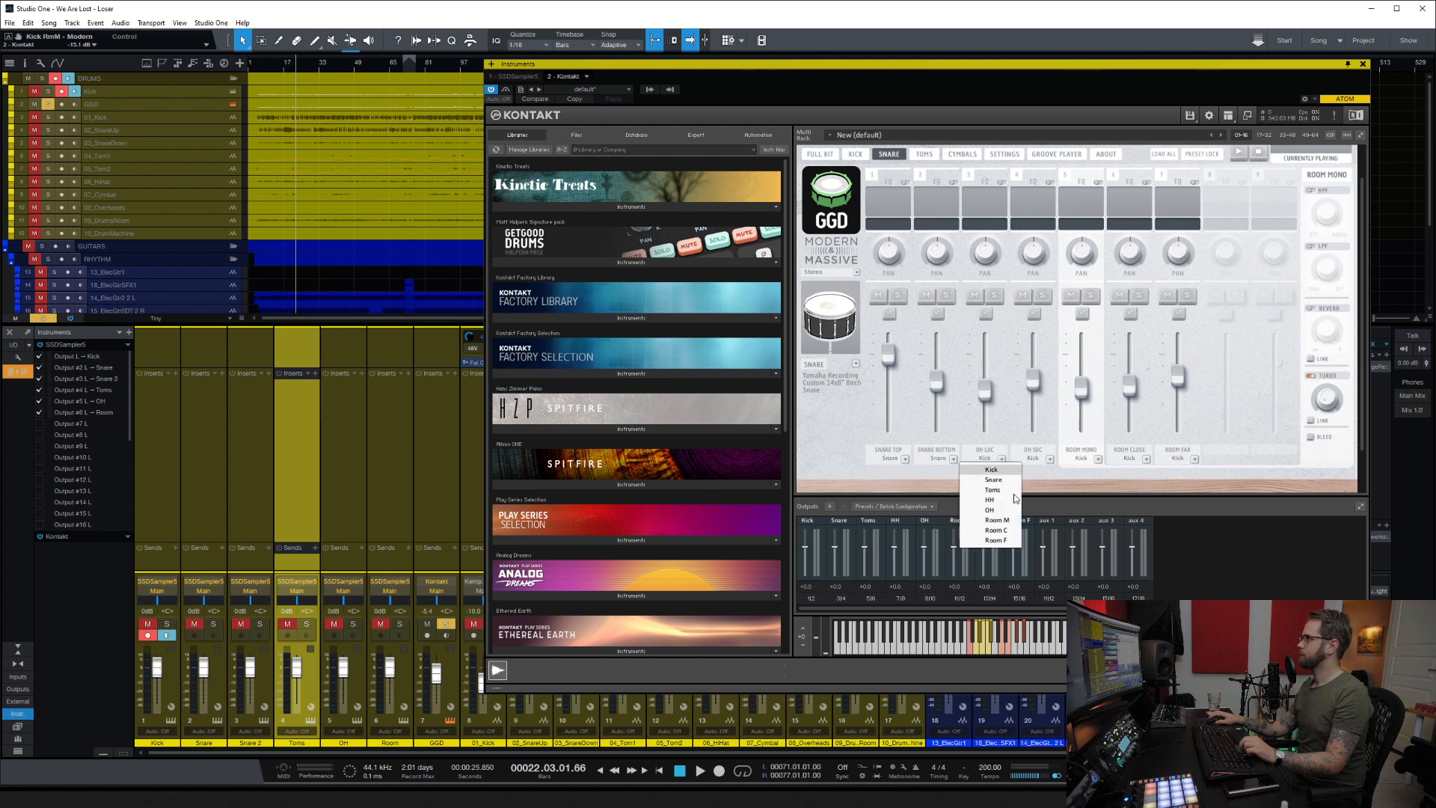
left_click(992, 515)
left_click_drag(990, 400, 1038, 438)
left_click(1050, 459)
left_click(1051, 510)
Step: Route the snare's Room Mono, Close and Far channels to Room M, Room C and Room F, and slightly raise Room Far and Room Close
left_click(1098, 459)
left_click(1113, 520)
left_click(1146, 459)
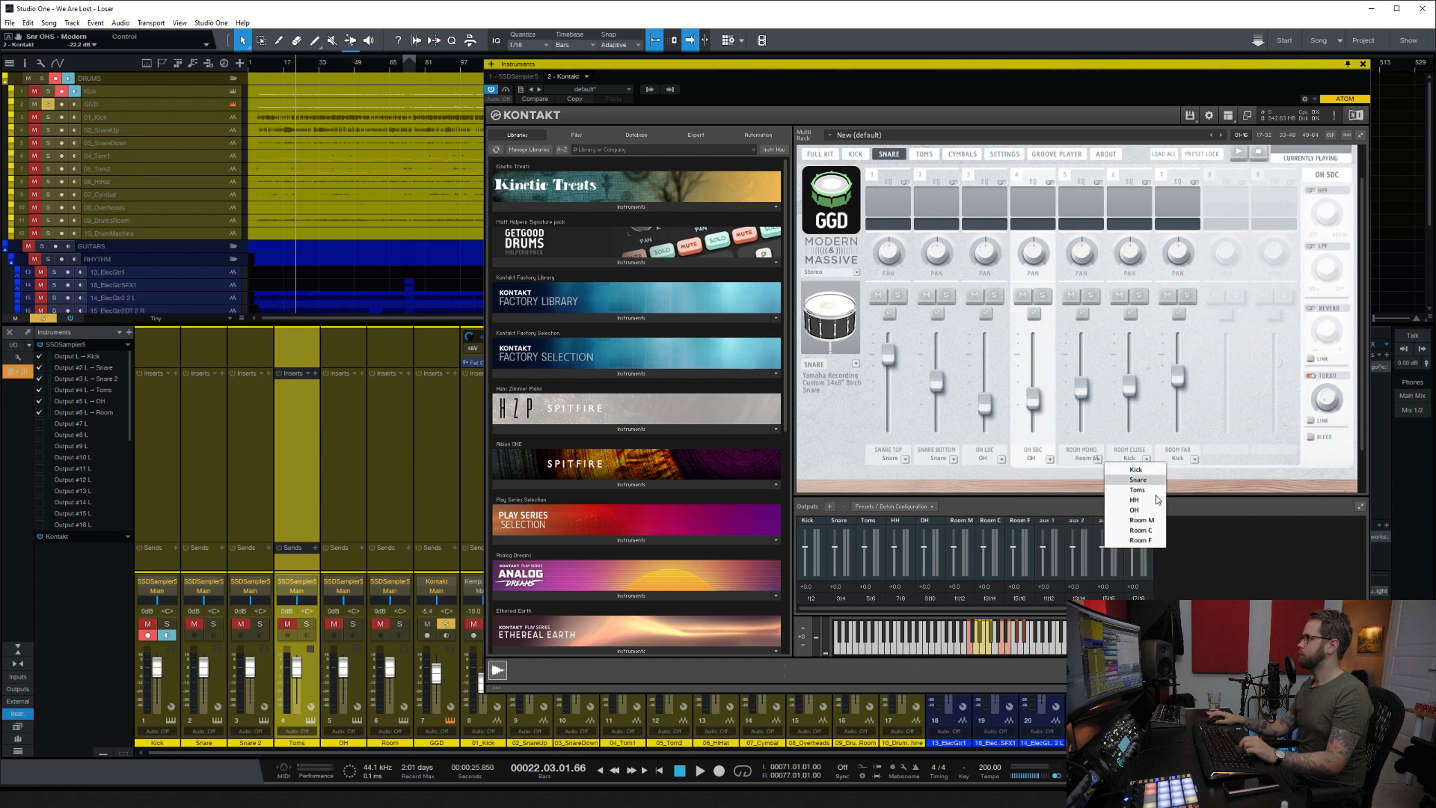
left_click(1135, 529)
left_click(1195, 460)
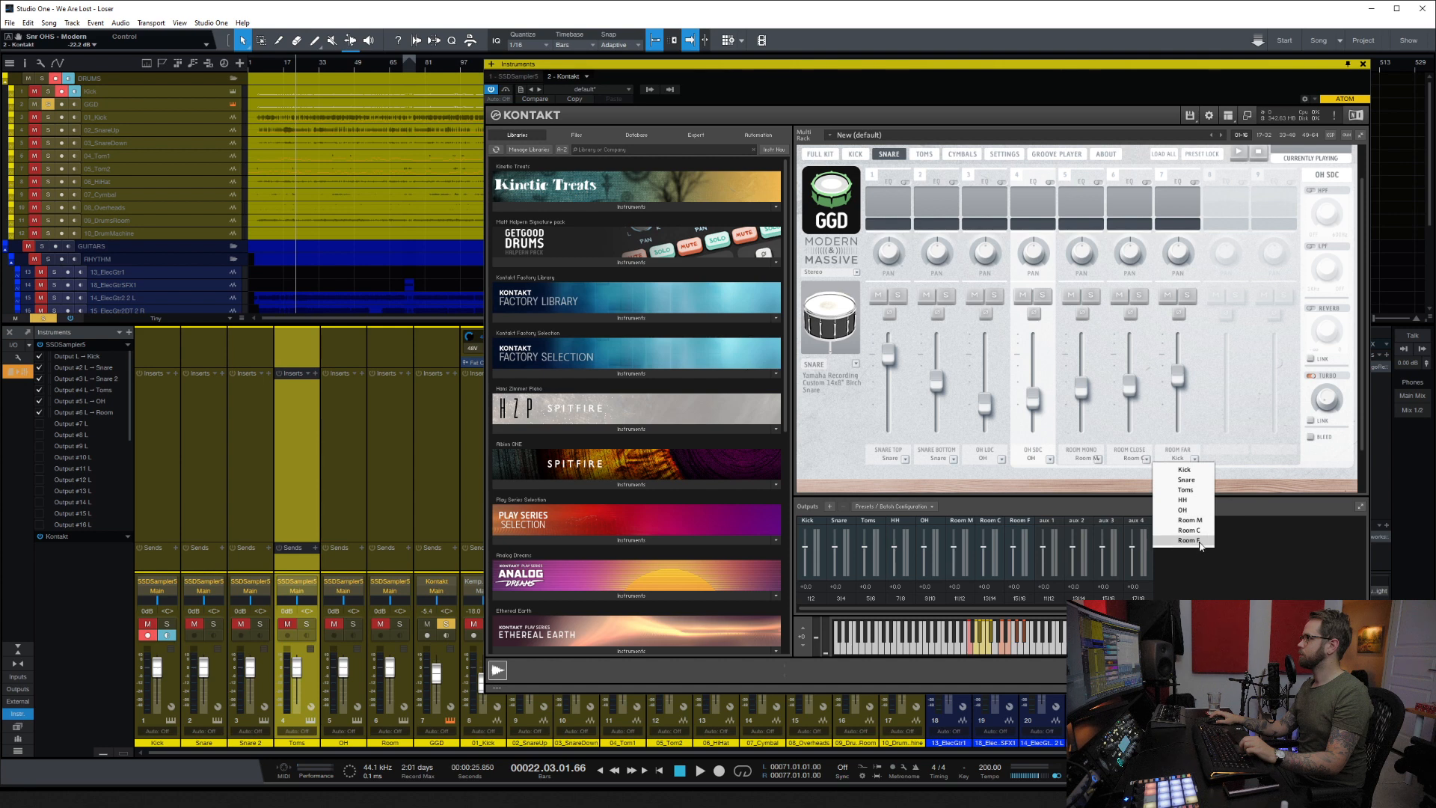
left_click(1203, 539)
left_click_drag(1177, 377, 1180, 366)
left_click(1133, 390)
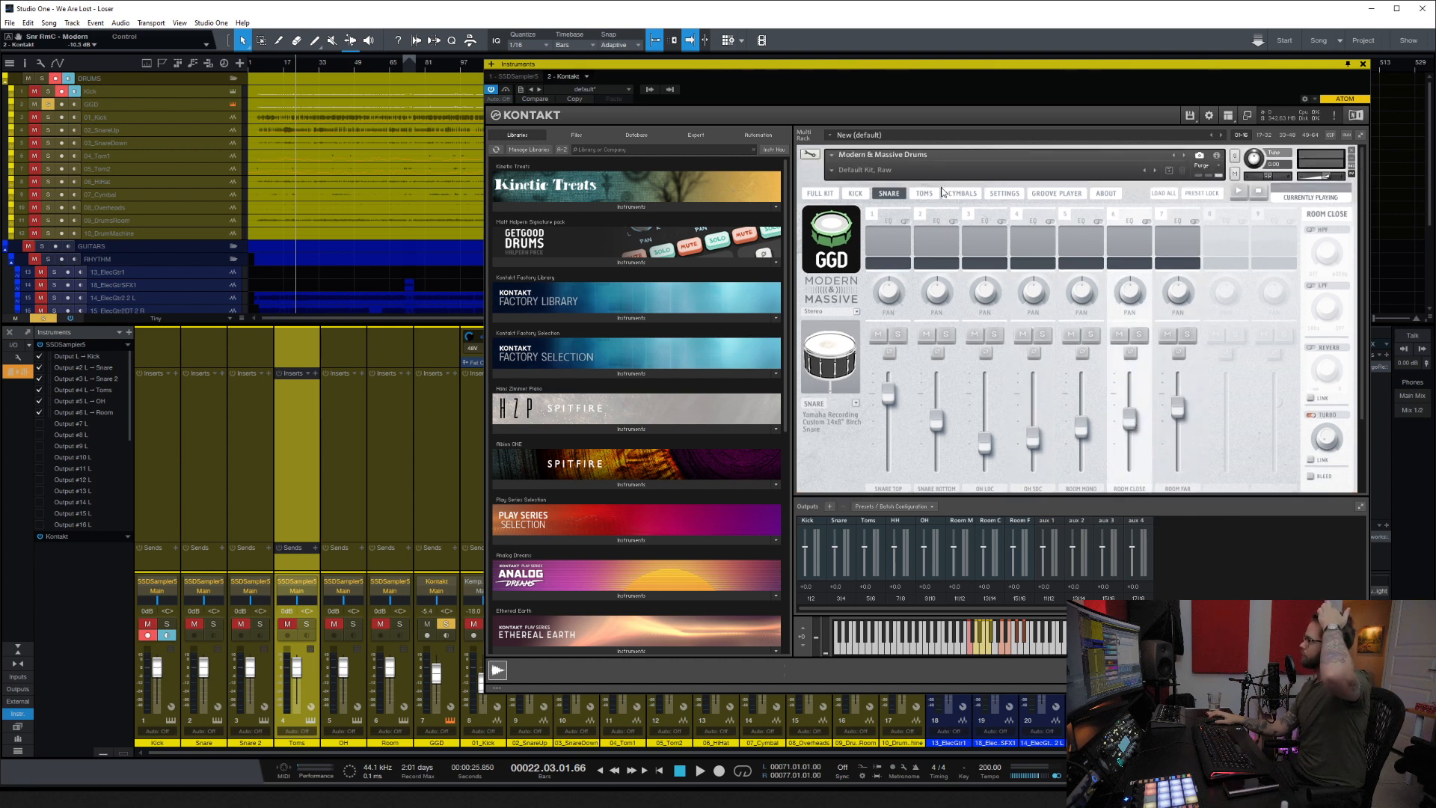
Step: In the kit's Toms mixer, assign the Rack Tom, Floor Tom 1 and Floor Tom 2 channels to the Toms output
left_click(924, 193)
scroll(910, 418, "down", 1)
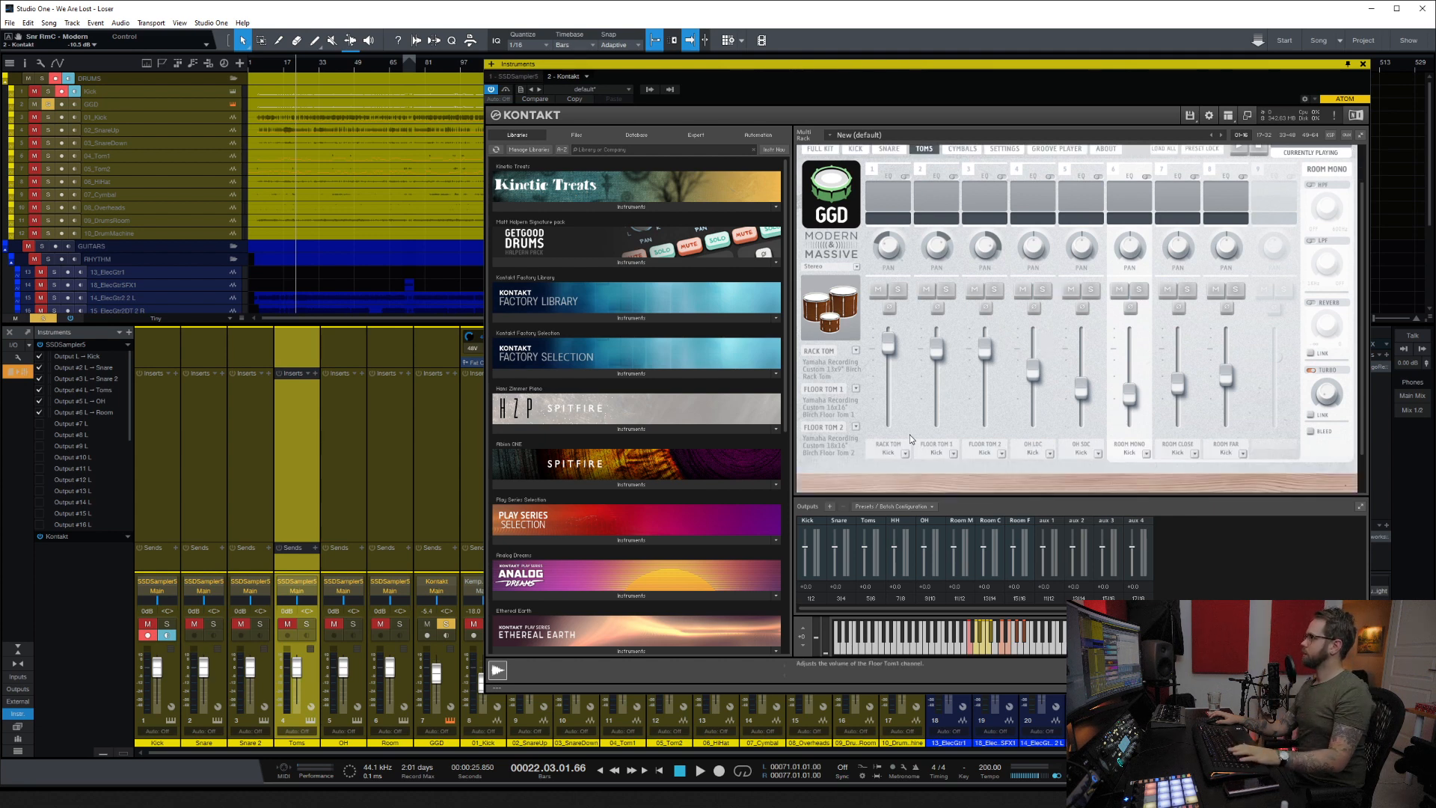
left_click(904, 453)
left_click(896, 483)
left_click(953, 453)
left_click(958, 475)
left_click(953, 453)
left_click(959, 483)
left_click(1001, 453)
left_click(998, 484)
Step: Set the outputs of the toms' overhead channels, sending OH SDC to OH, and lower the OH SDC fader
left_click(1049, 453)
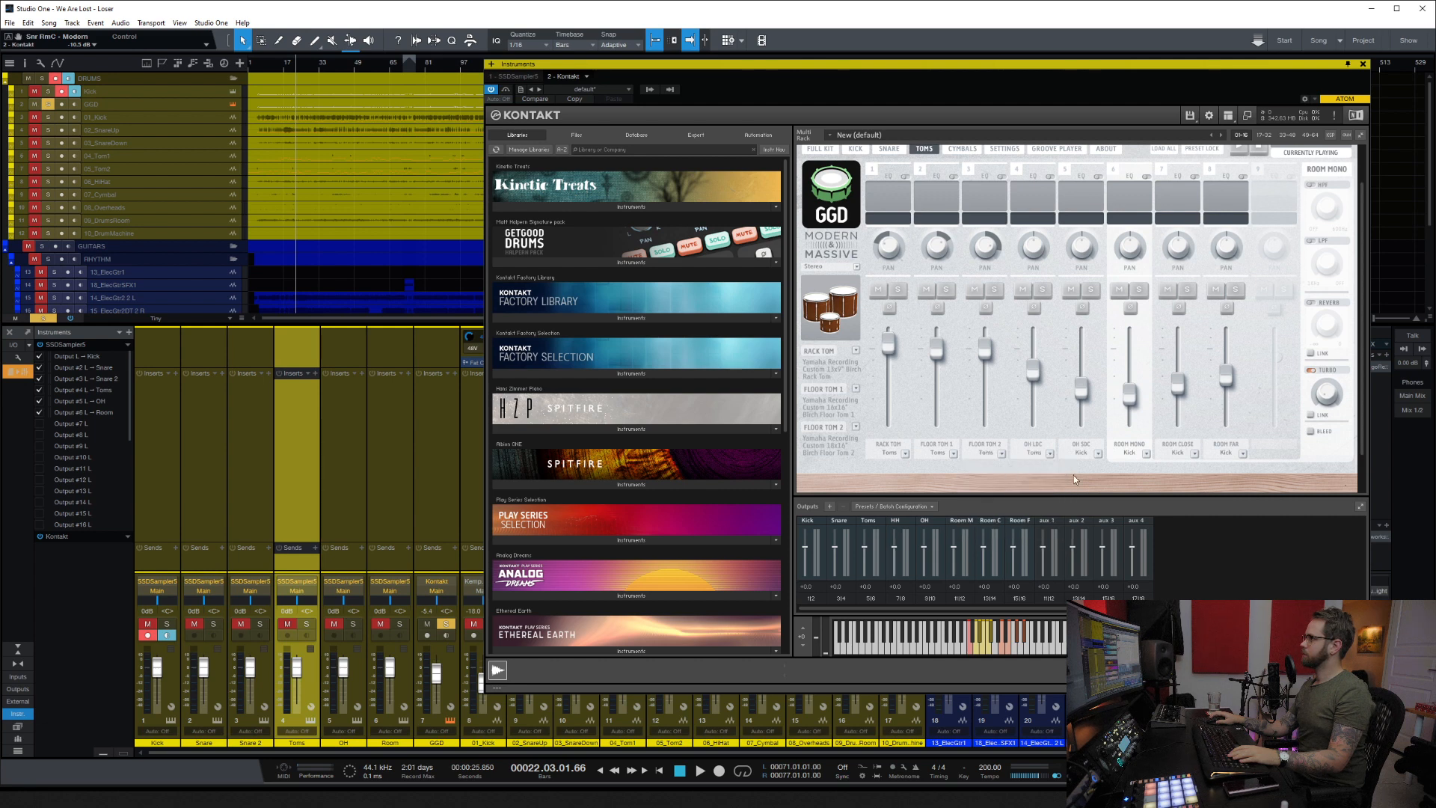
left_click(1097, 453)
left_click(1092, 502)
left_click_drag(1081, 388, 1116, 456)
Step: Route the toms' Room Mono, Room Close and Room Far channels to Room M, Room C and Room F
left_click(1147, 455)
left_click(1142, 513)
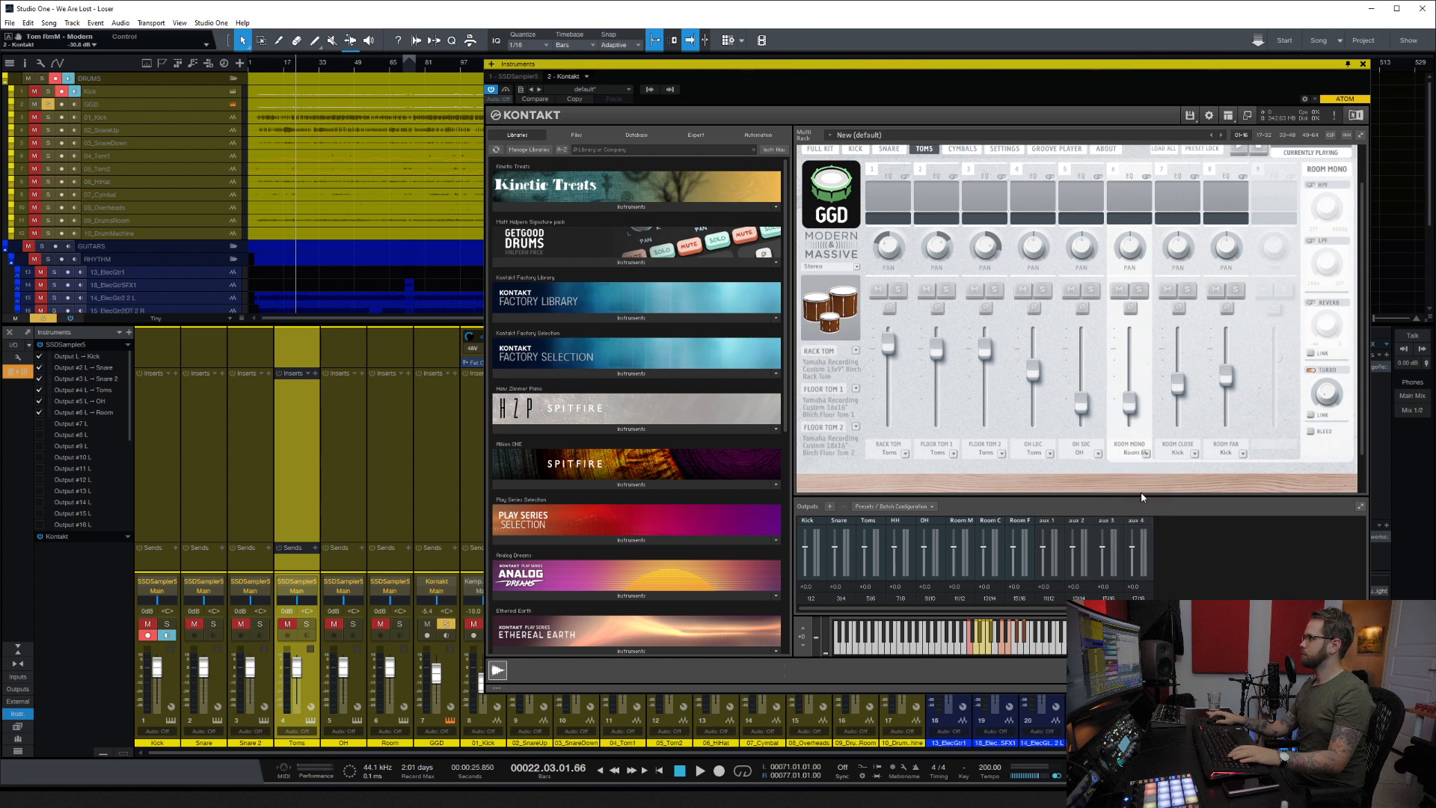
left_click(1193, 453)
left_click(1178, 525)
left_click(1242, 453)
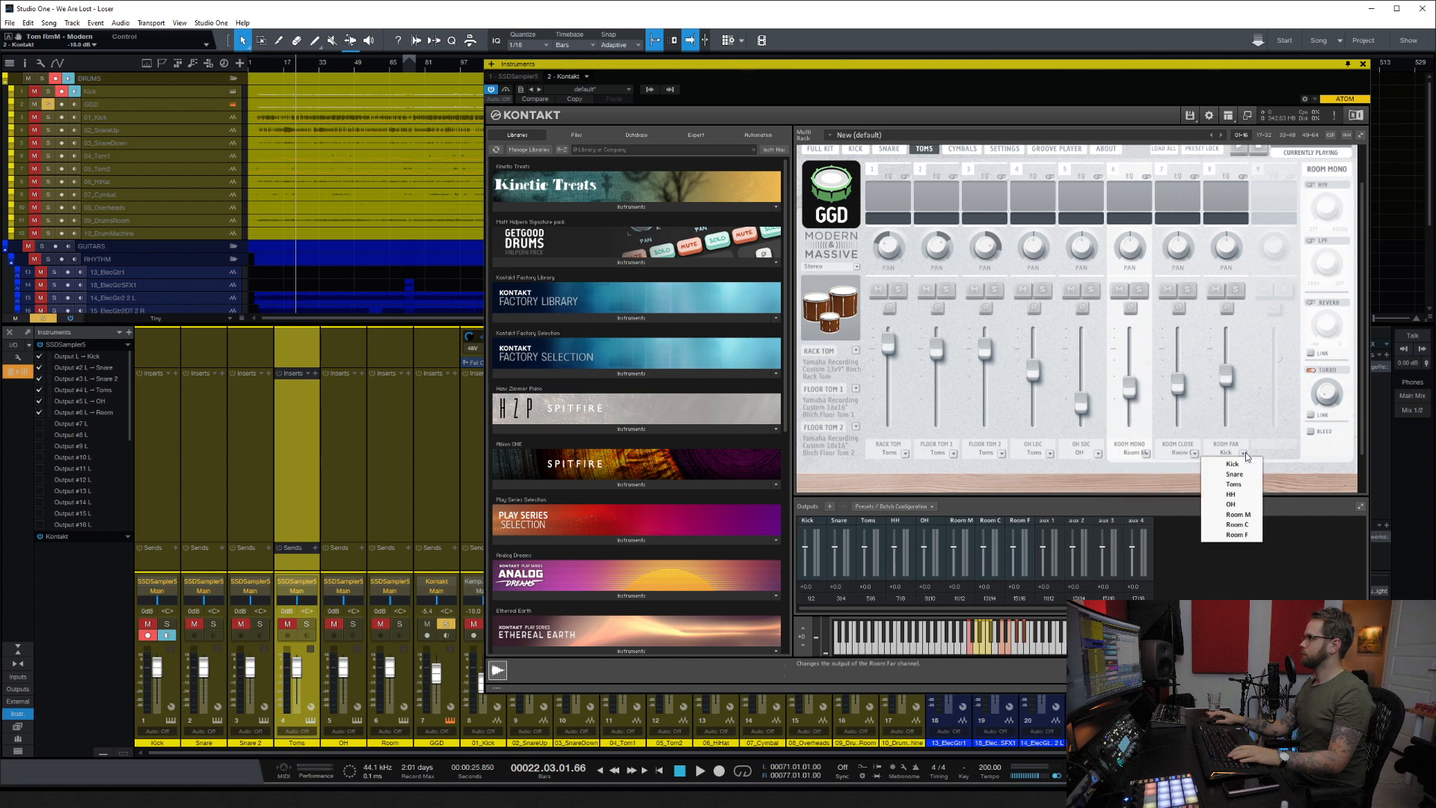
left_click(1243, 534)
Step: During playback of the full kit, lower the Kick, Snare and room output levels in Kontakt, and close the instrument window
scroll(981, 217, "up", 1)
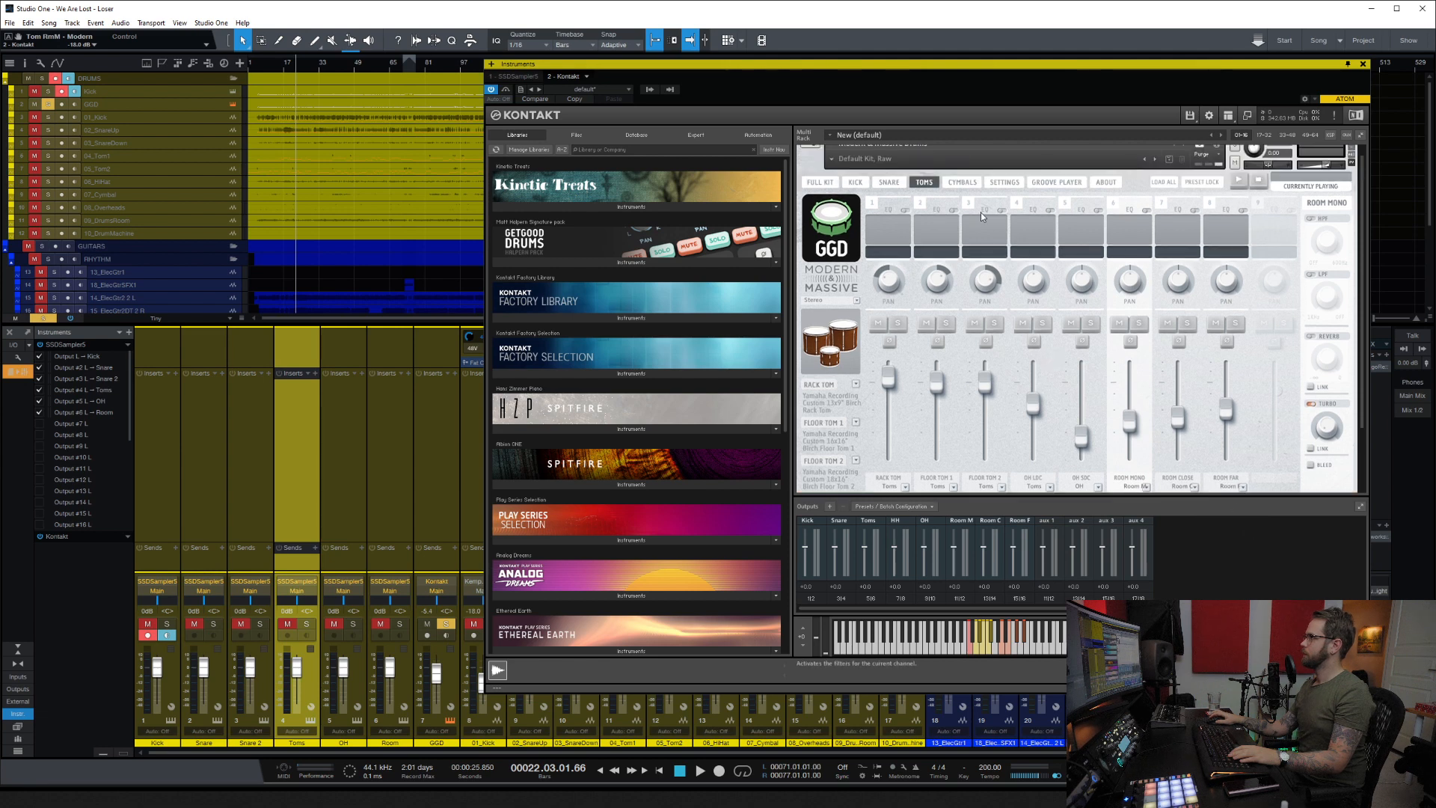
left_click(987, 189)
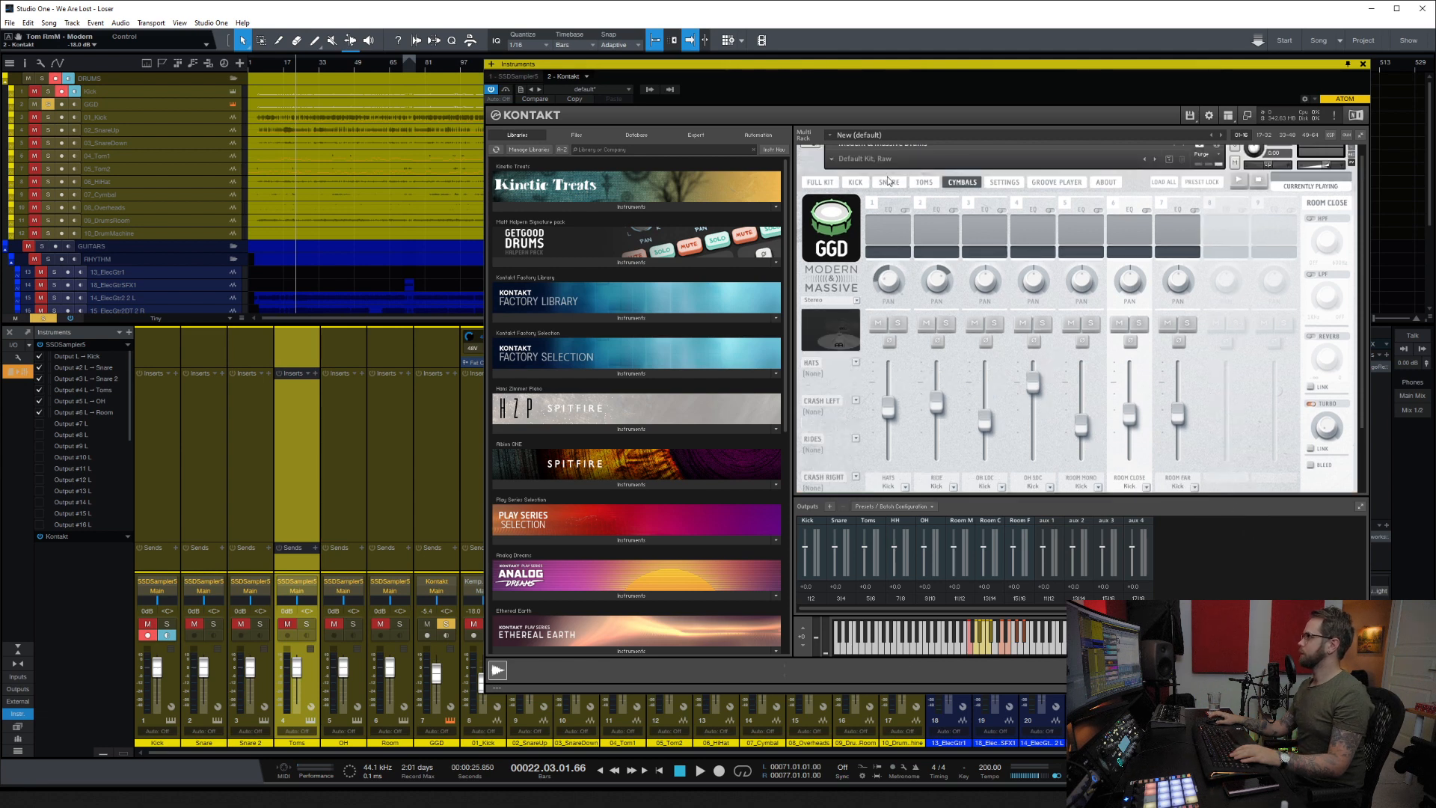
left_click(823, 183)
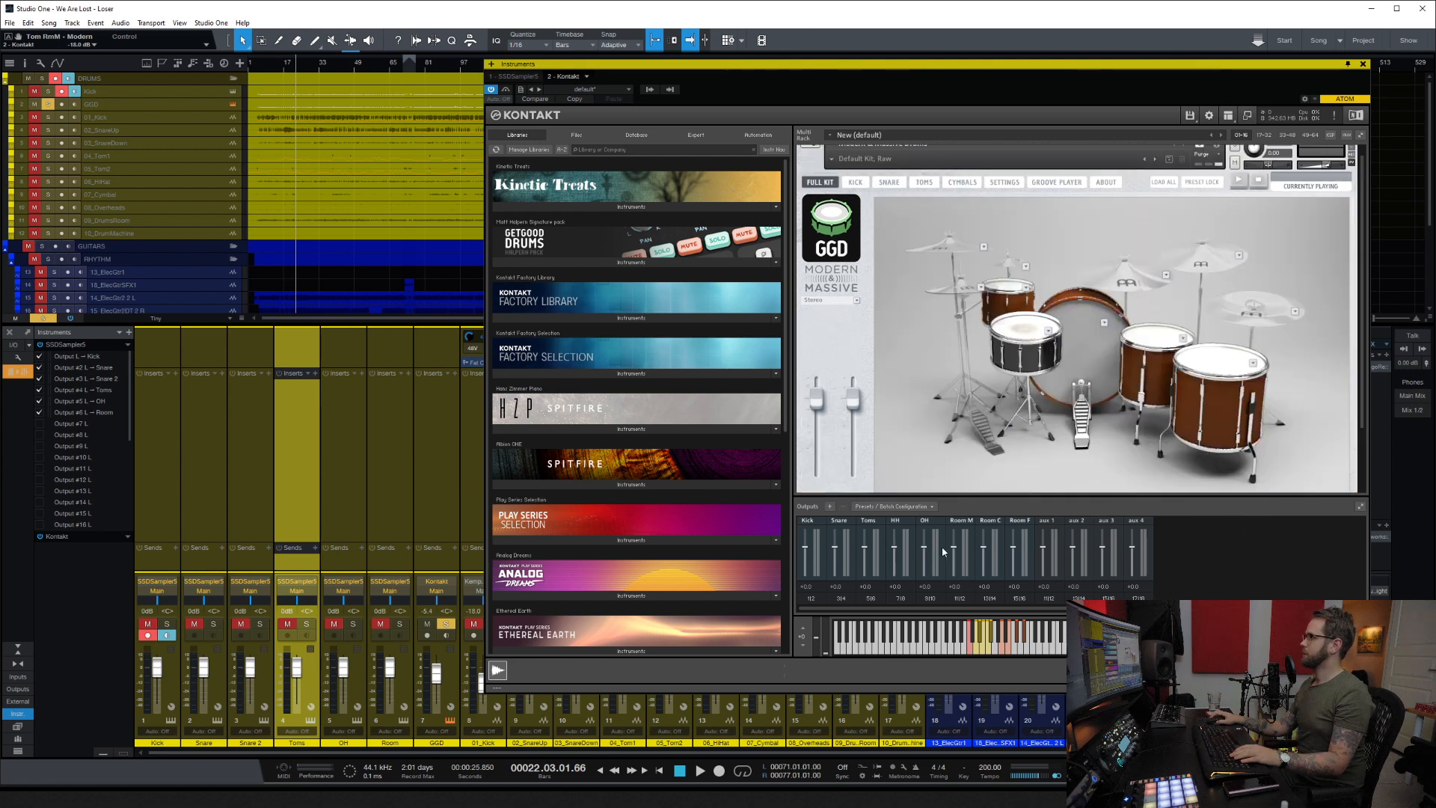
key("space")
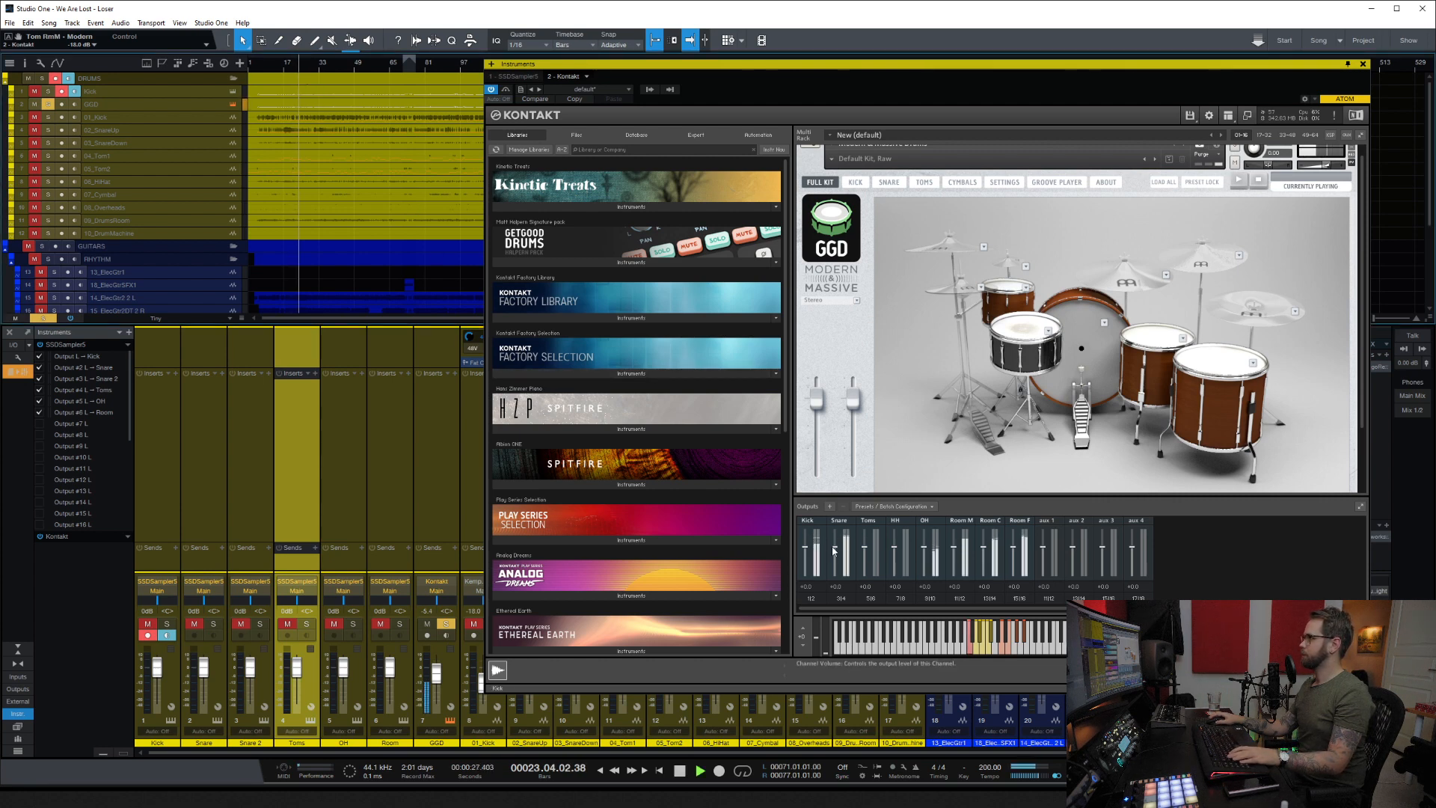
left_click_drag(837, 554, 834, 551)
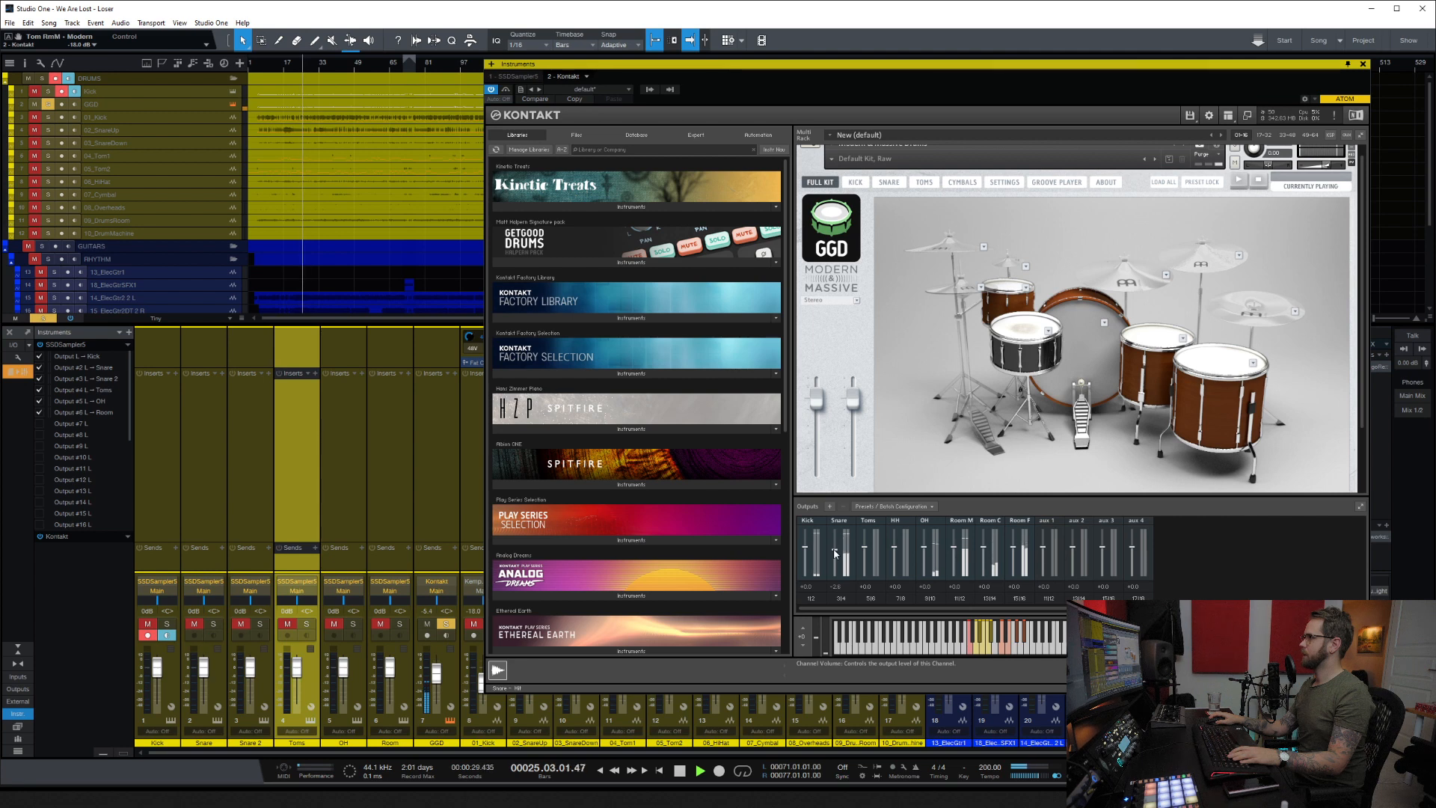
left_click_drag(1014, 548, 954, 556)
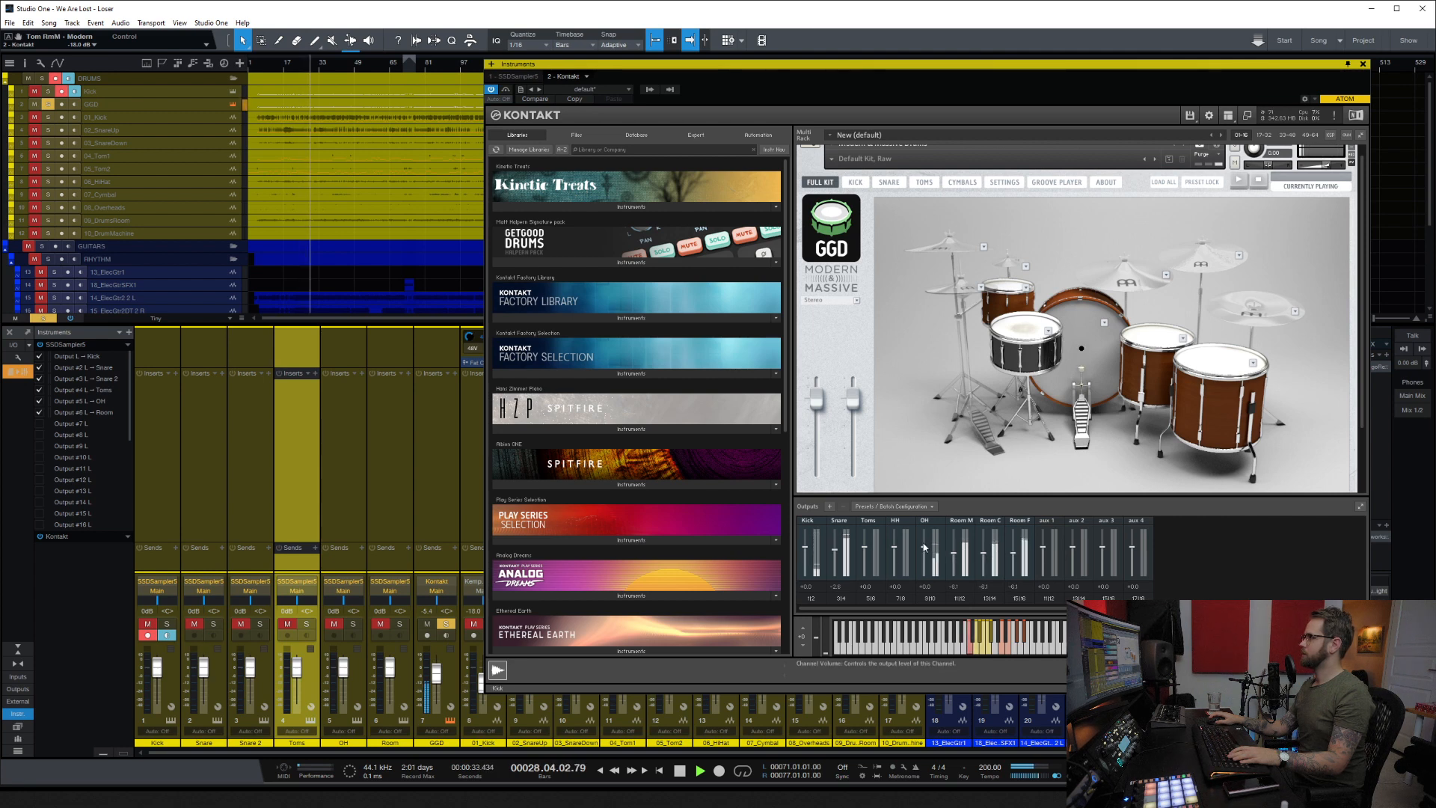
left_click_drag(838, 552, 807, 556)
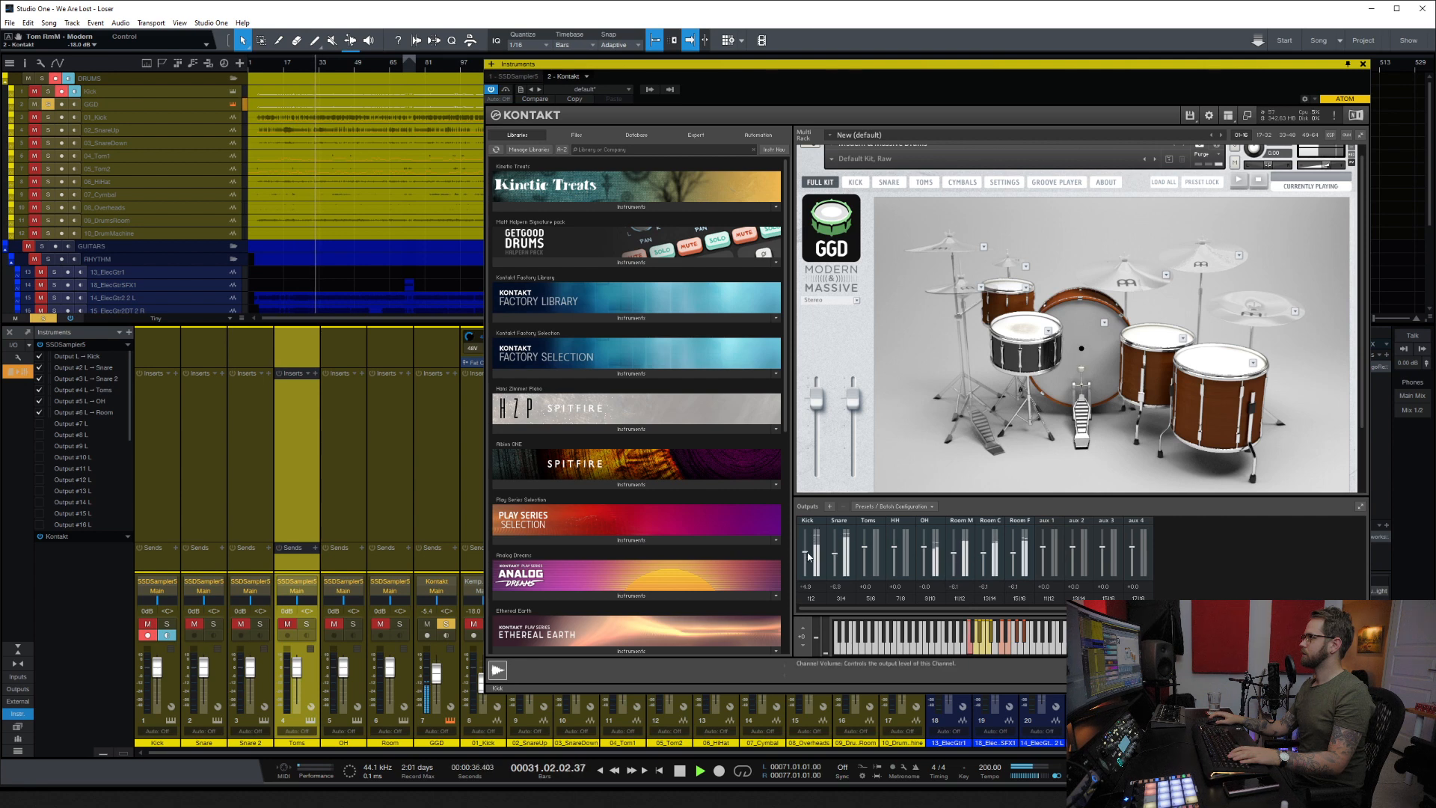
left_click(1362, 64)
key("space")
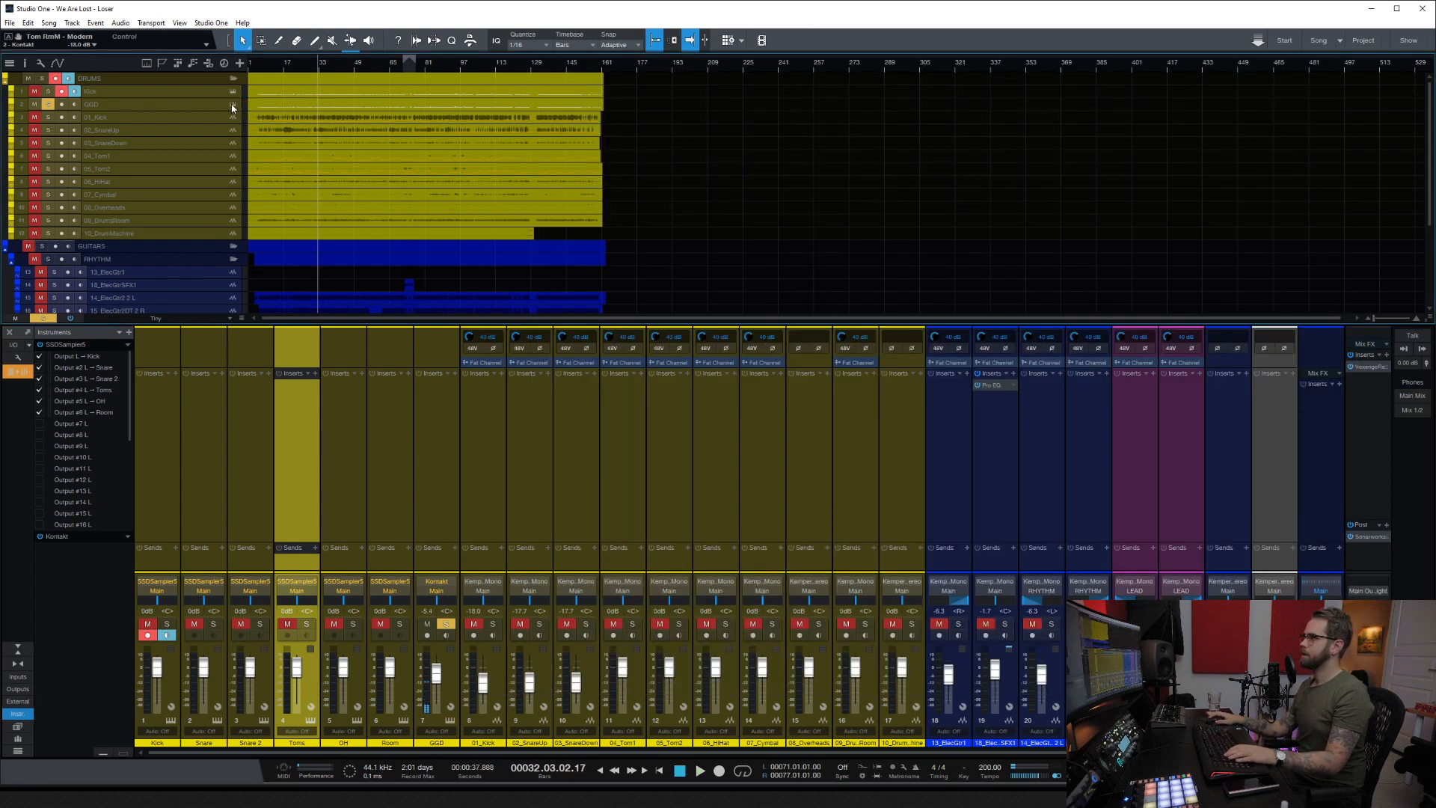
Step: Collapse the SSDSampler5 outputs, expand Kontakt's and enable its aux 1 to aux 4 outputs during playback
left_click(74, 345)
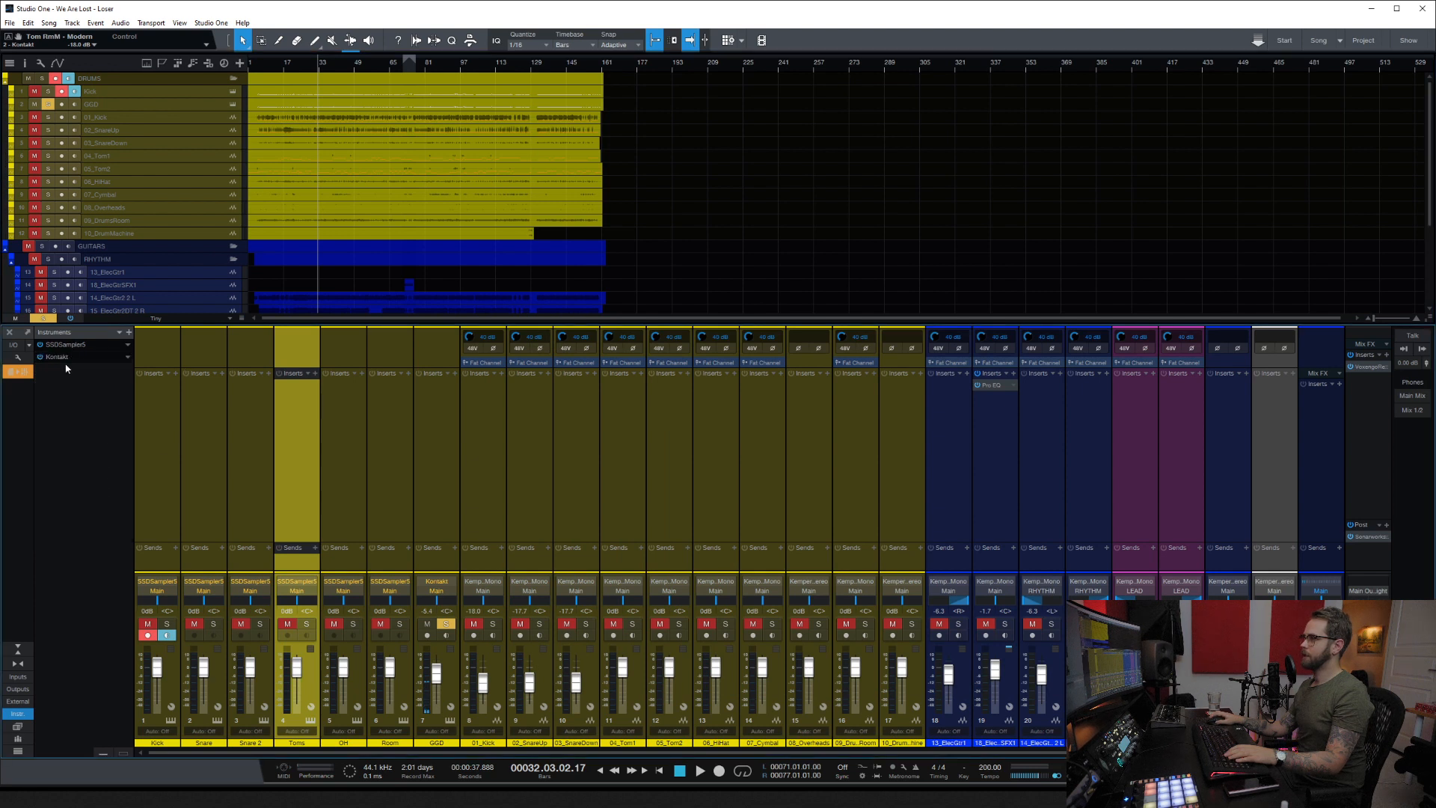
left_click(69, 357)
key("space")
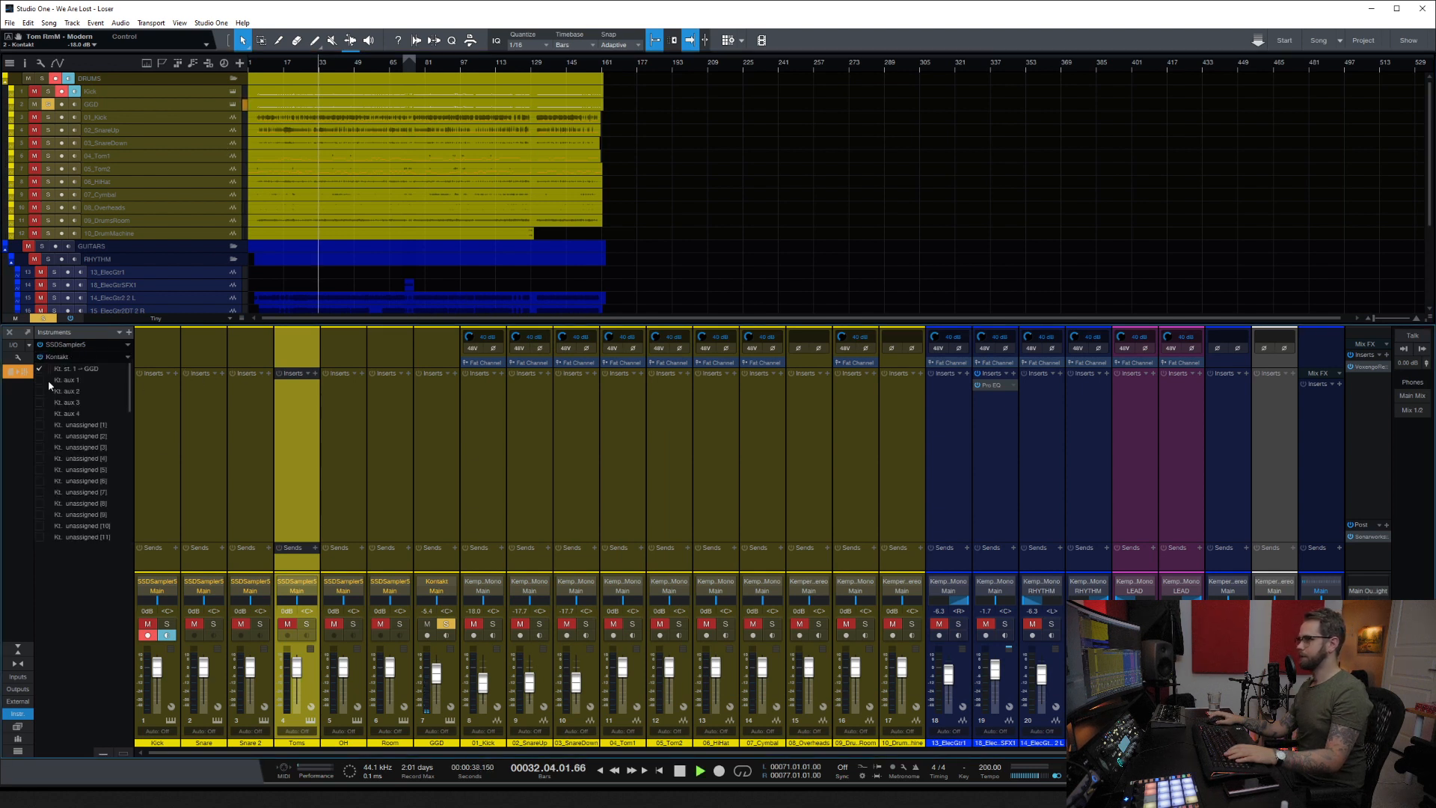
left_click(42, 379)
left_click(42, 391)
left_click(42, 401)
left_click(41, 413)
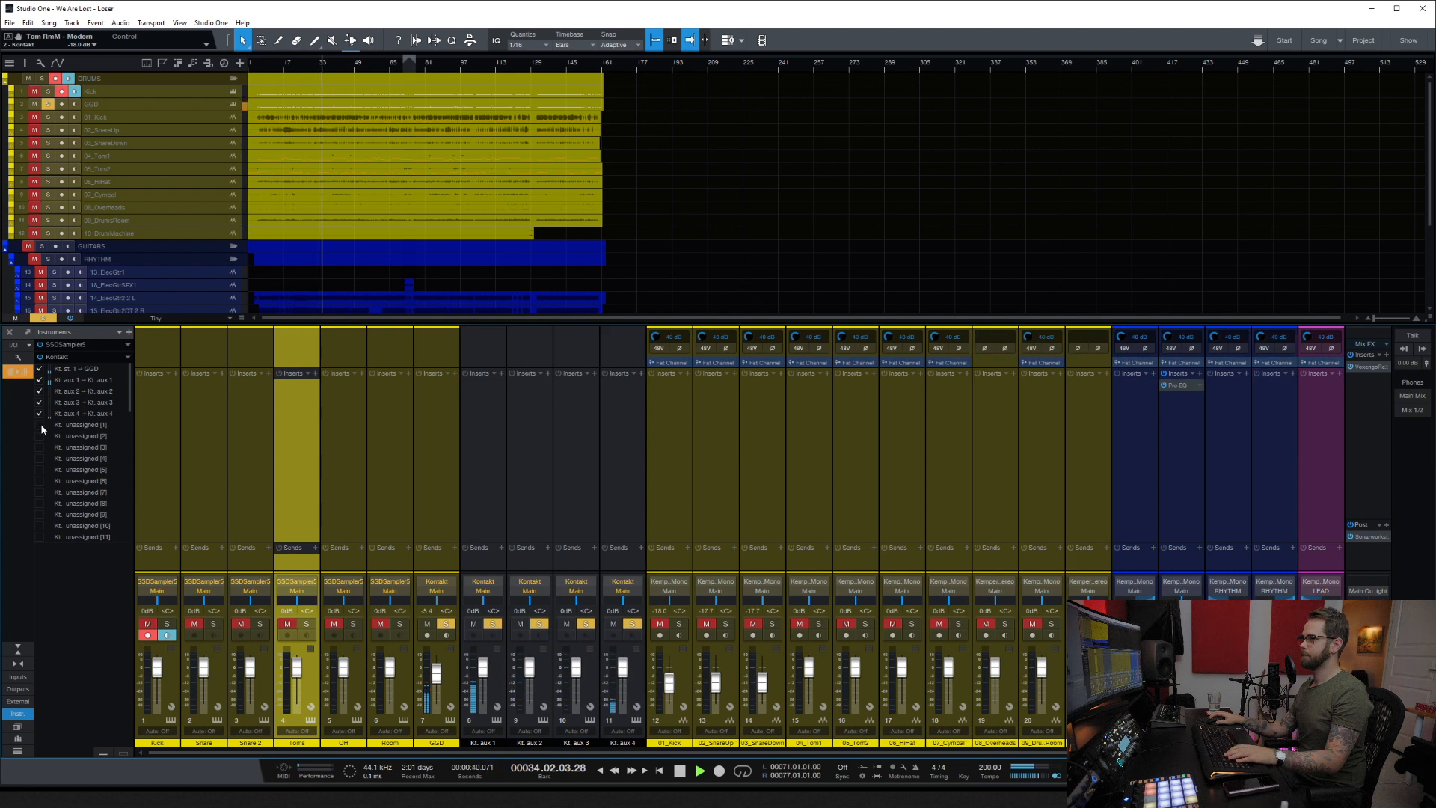
Step: Enable Kontakt's unassigned outputs [1] to [7] as mixer channels
left_click(40, 424)
left_click(39, 436)
left_click(39, 446)
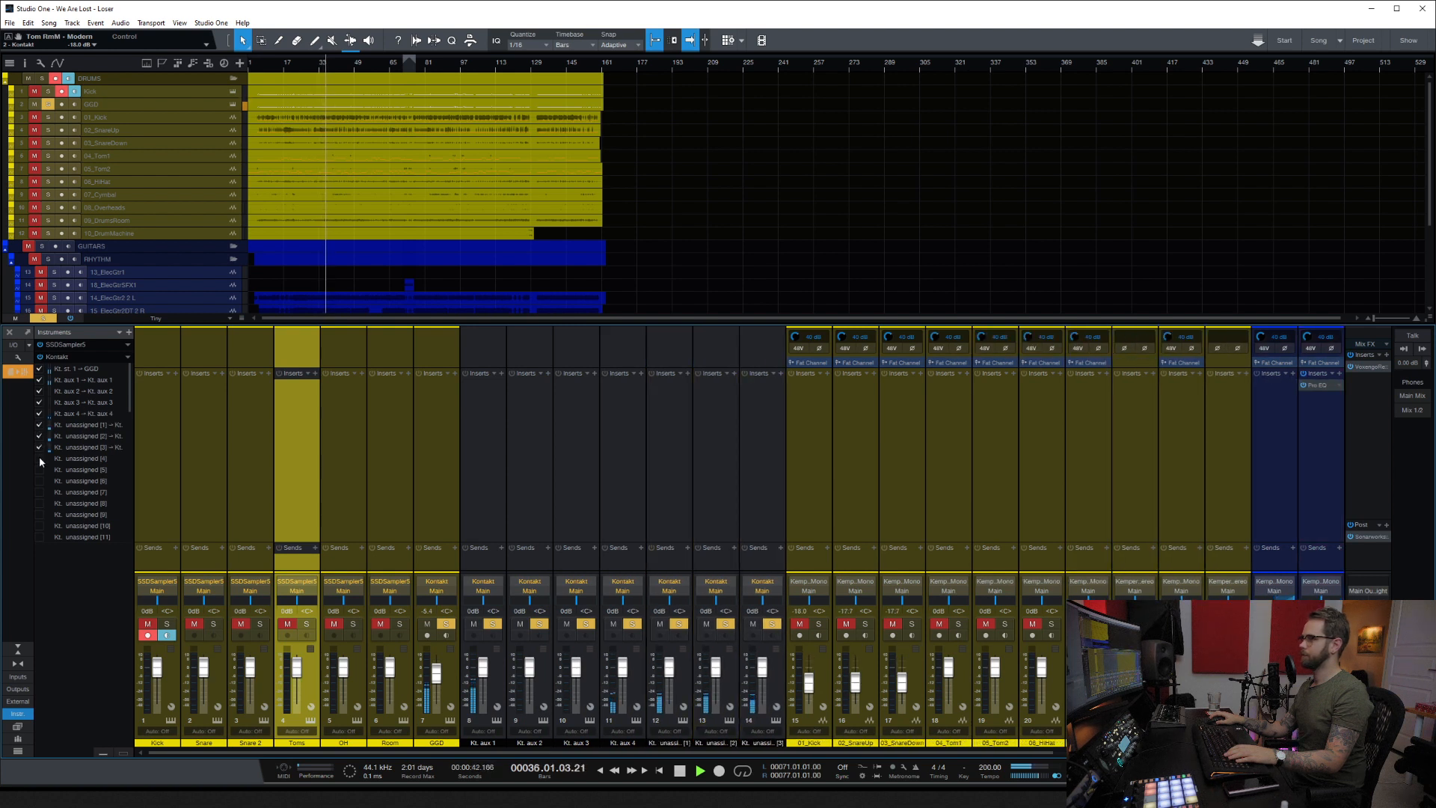
left_click(39, 457)
left_click(39, 469)
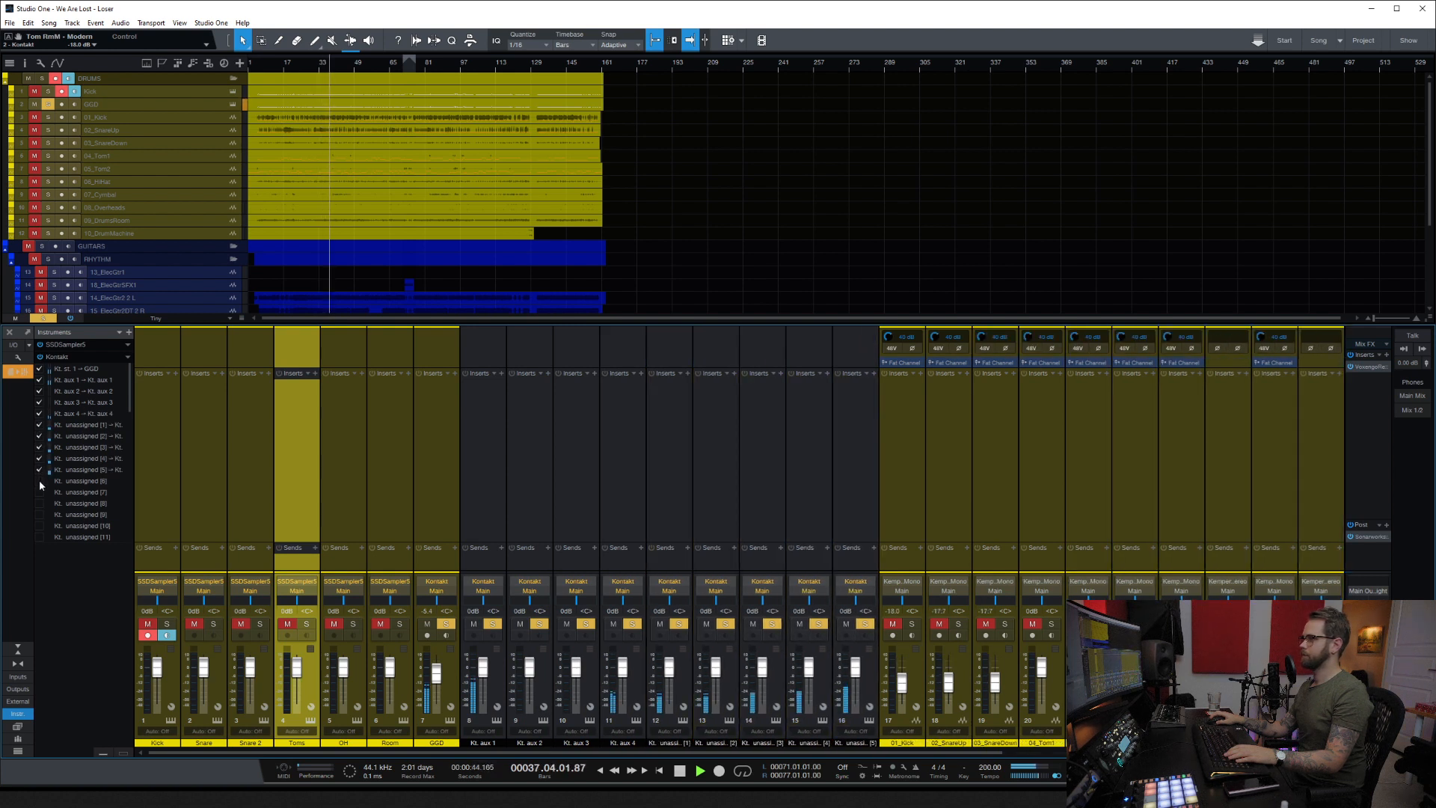
left_click(40, 481)
left_click(40, 491)
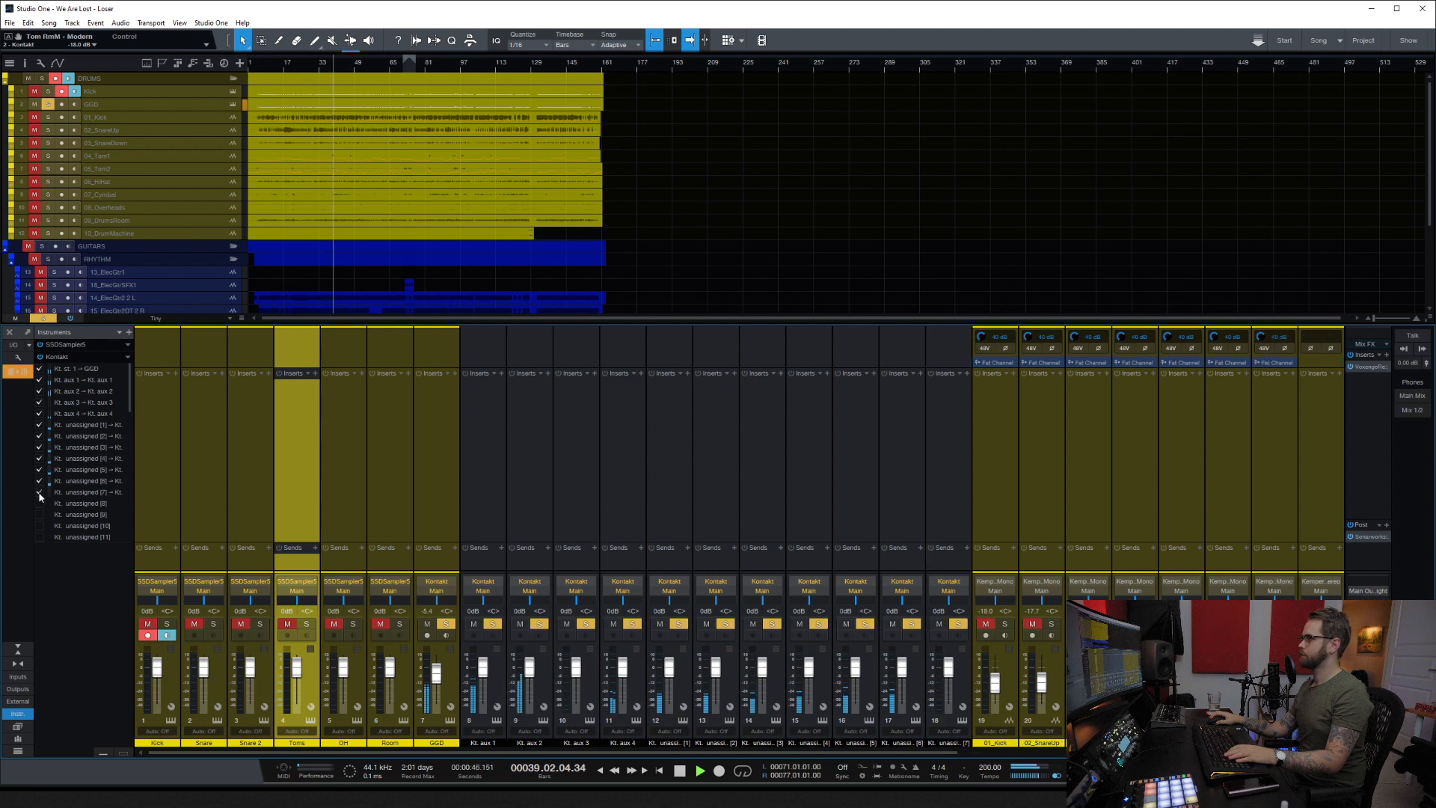
Step: Disable Kontakt's unassigned [7] output and clear the solos on all mixer channels
left_click(39, 492)
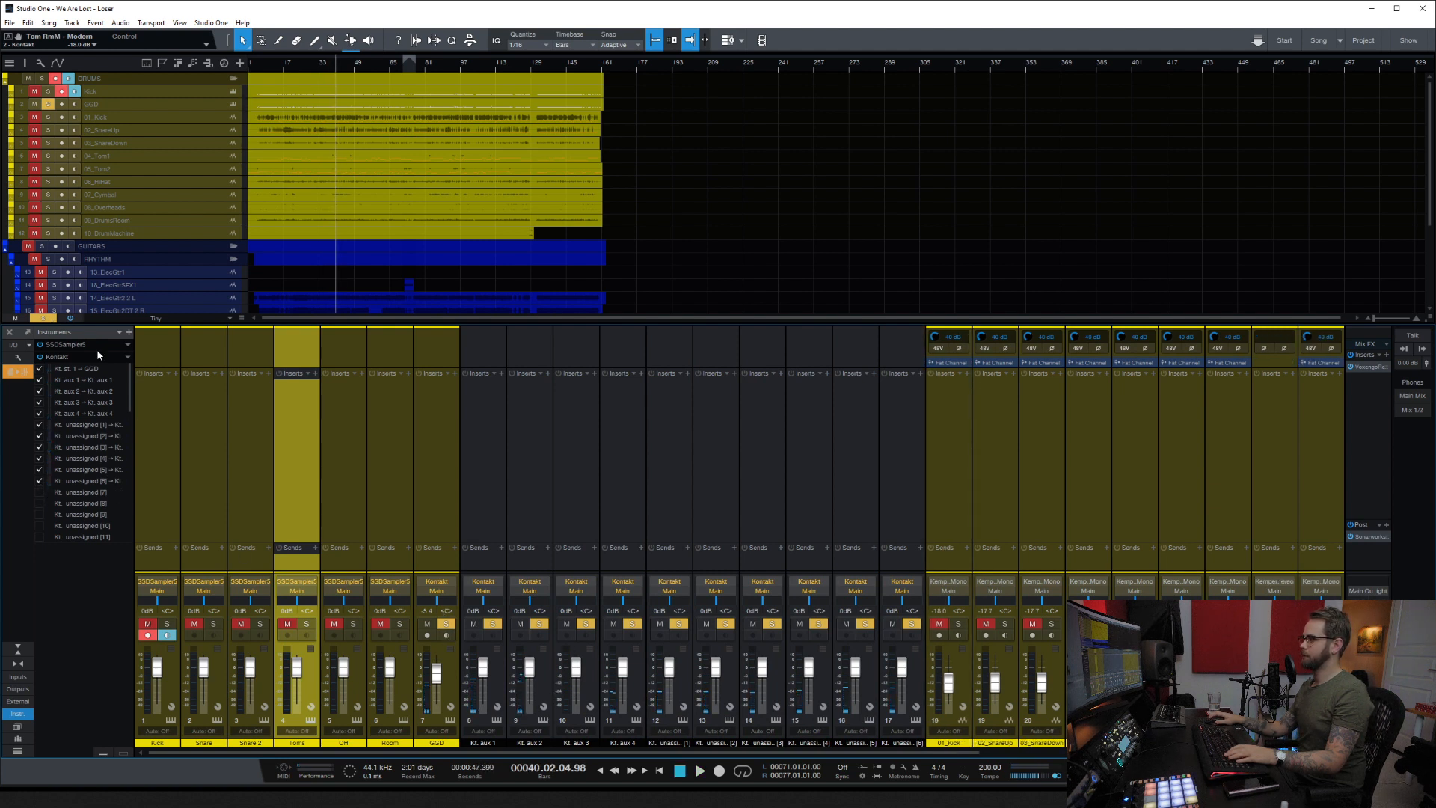
left_click(44, 320)
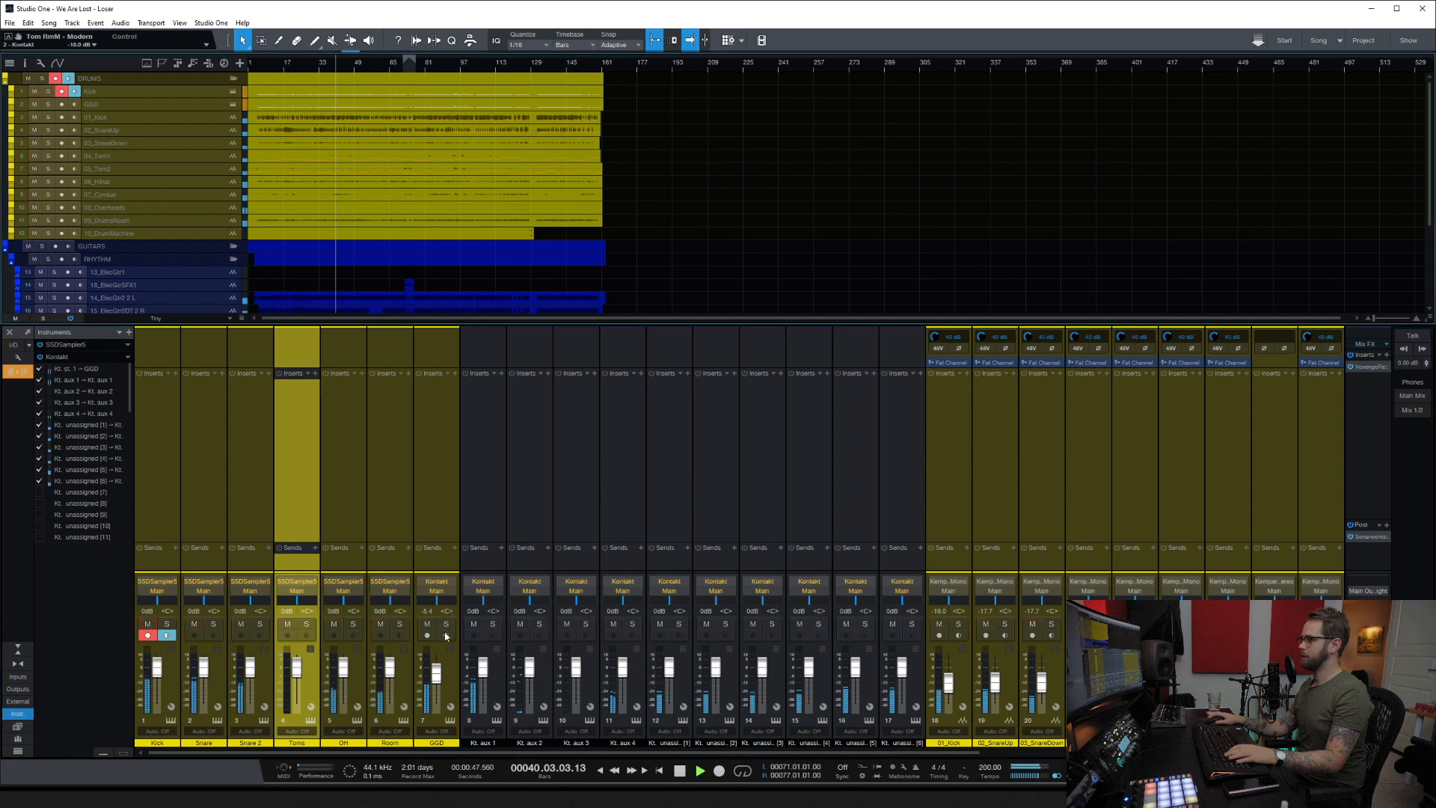
Step: Identify the GGD channel using solo during playback and rename it Kick 2
left_click(448, 624)
key("space")
left_click(447, 624)
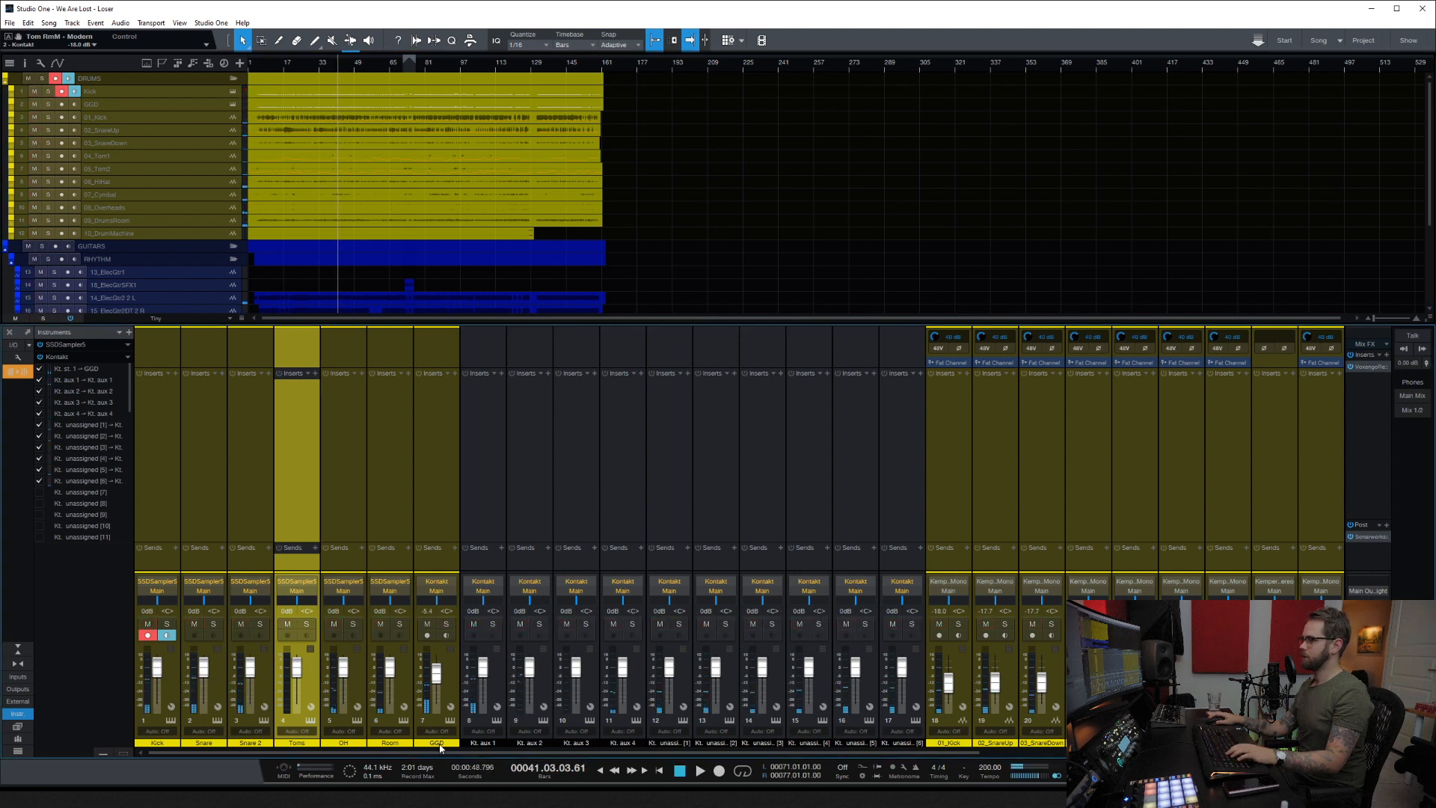
double_click(441, 744)
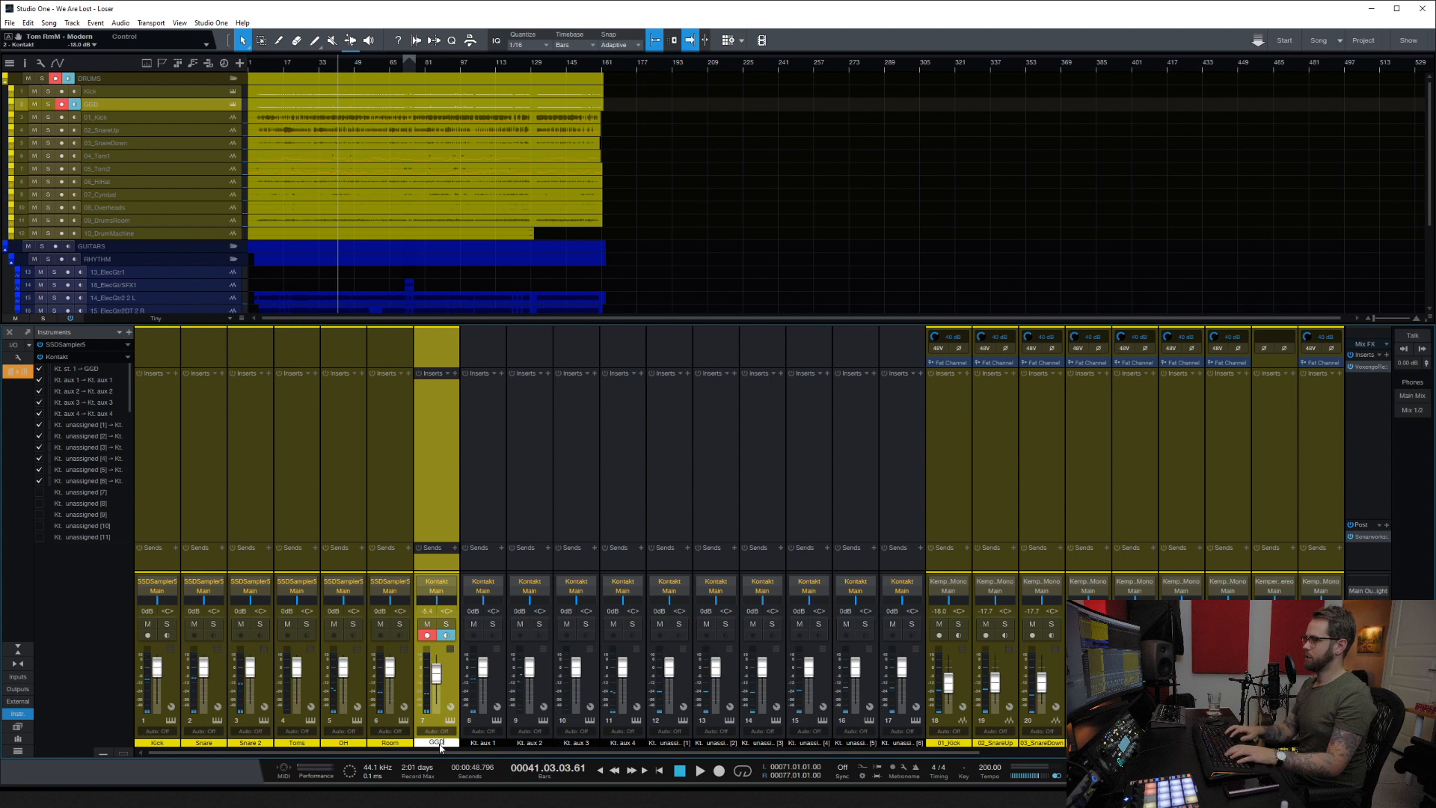
type("Kick 2")
key("Return")
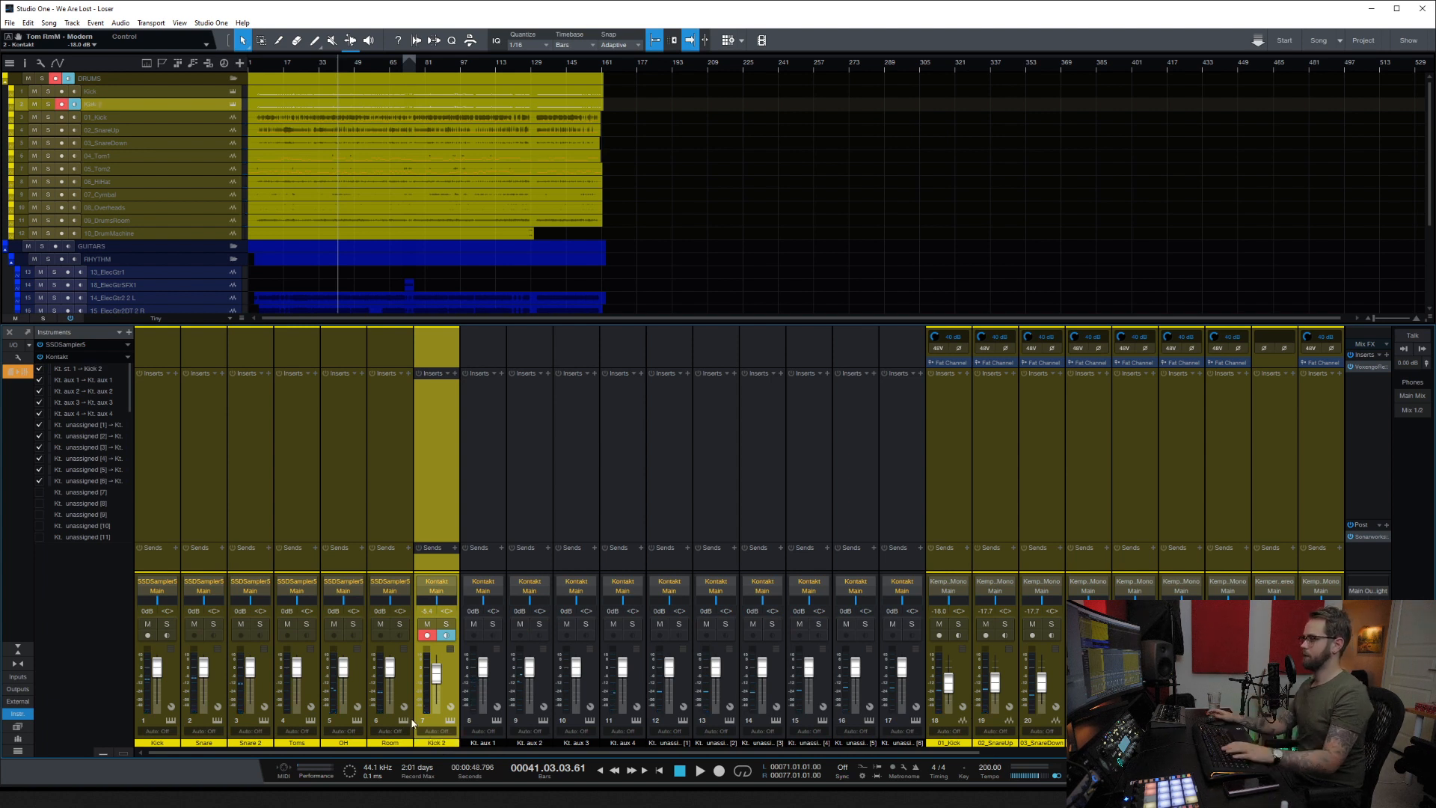
Step: Solo the Kt. aux 1 channel, rename it Snare 3 and unsolo it
left_click(492, 624)
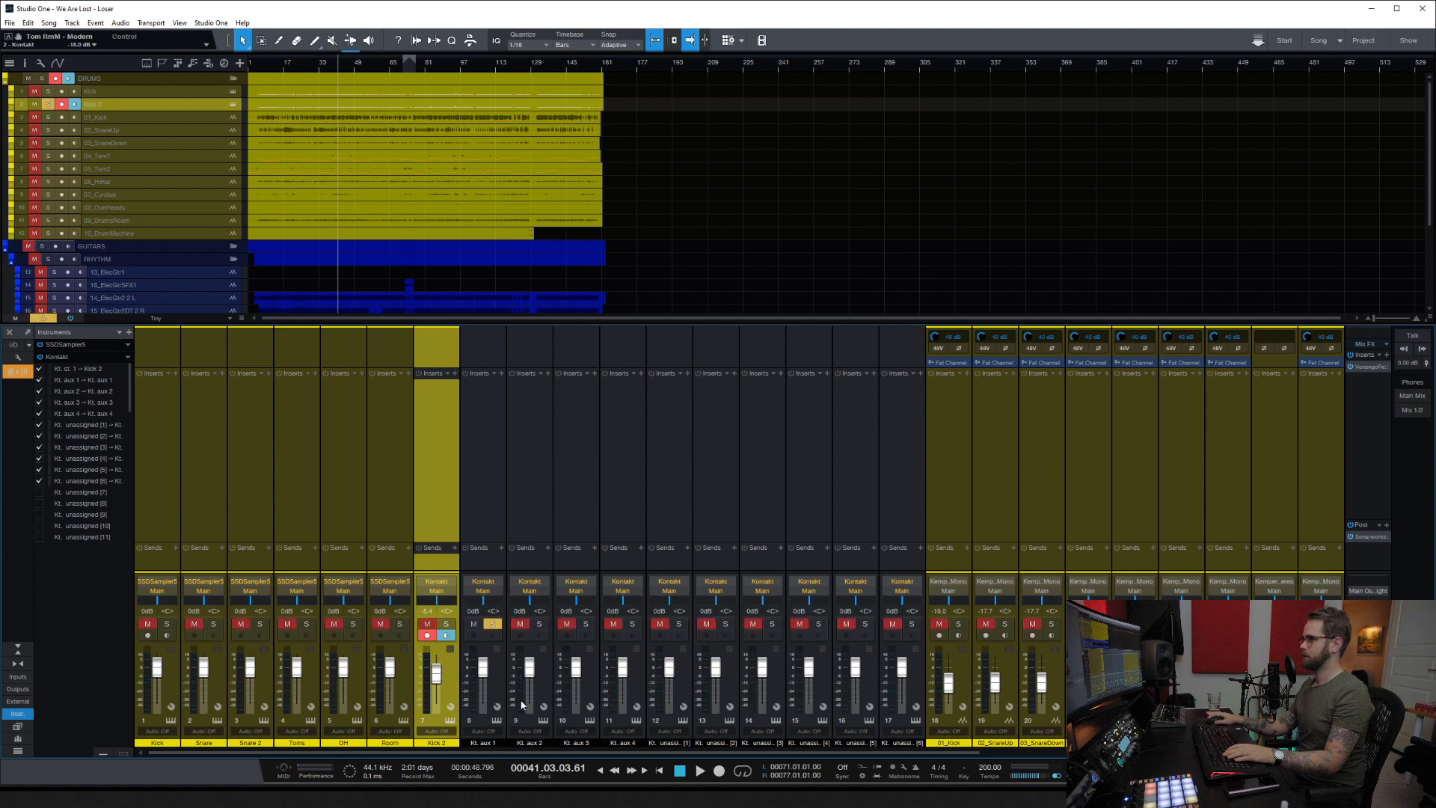
double_click(496, 744)
type("Sna")
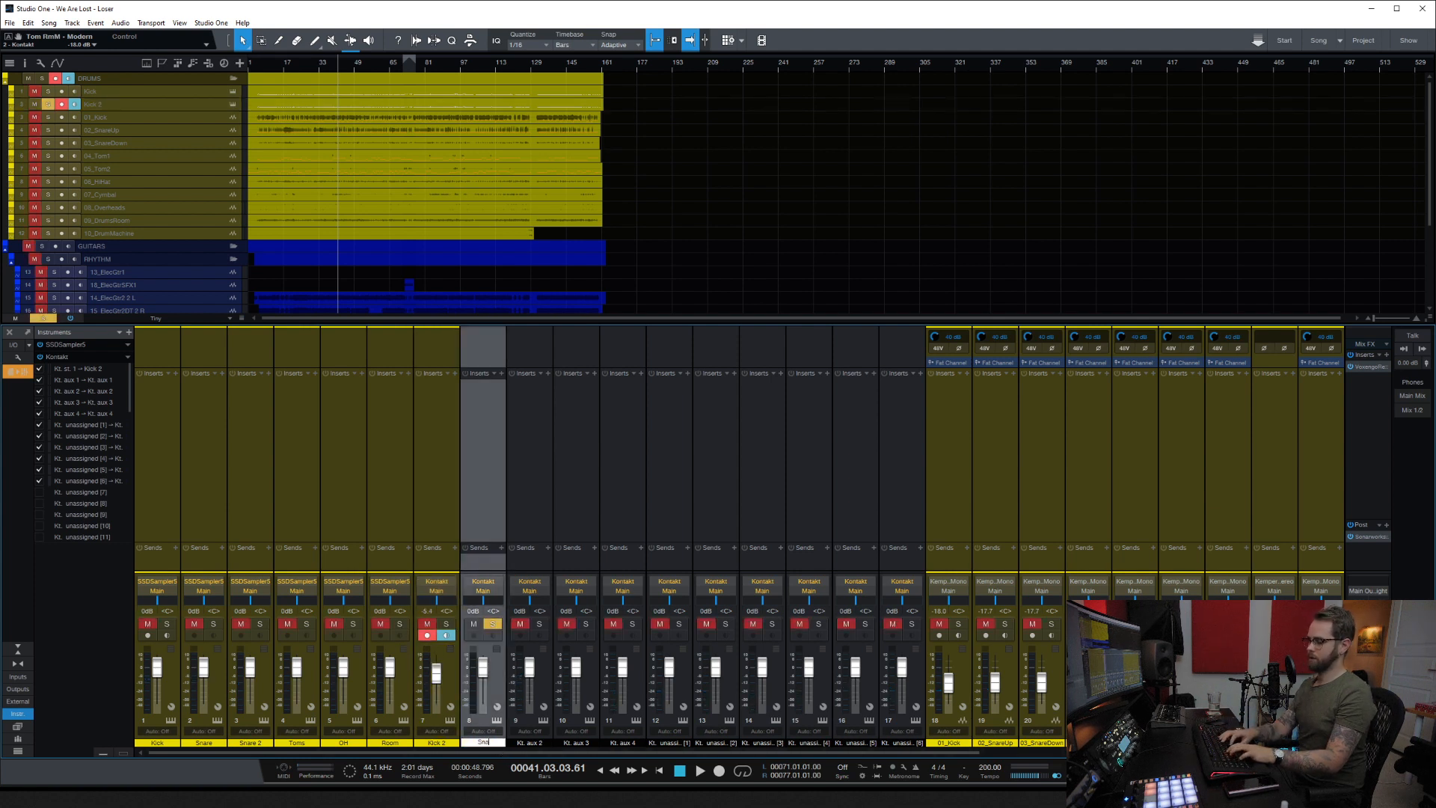
type("re 3")
key("Return")
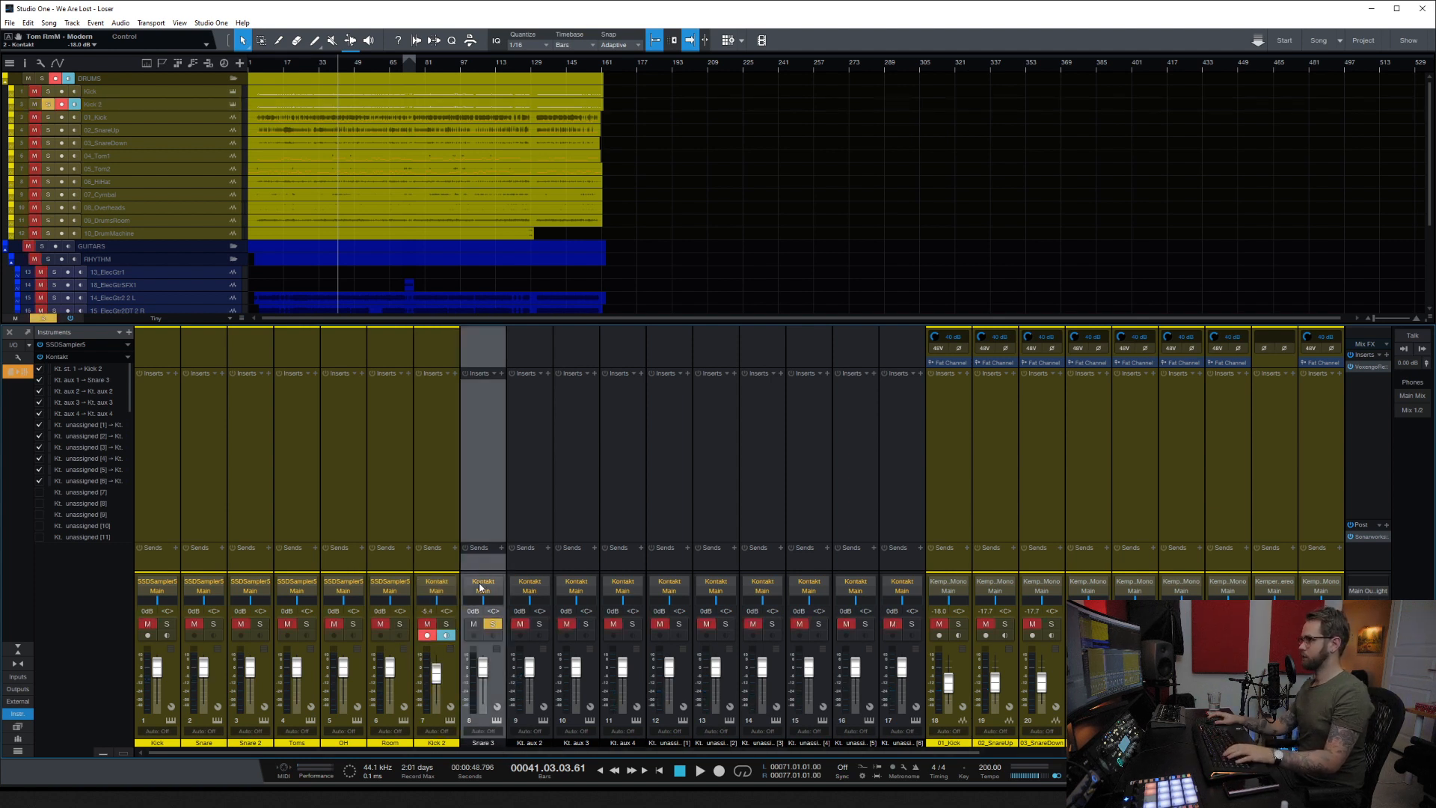
left_click(493, 624)
Step: Audition the Kt. aux 2 channel soloed from near the song's start, rename it Toms 2 and unsolo it
left_click(540, 624)
key("space")
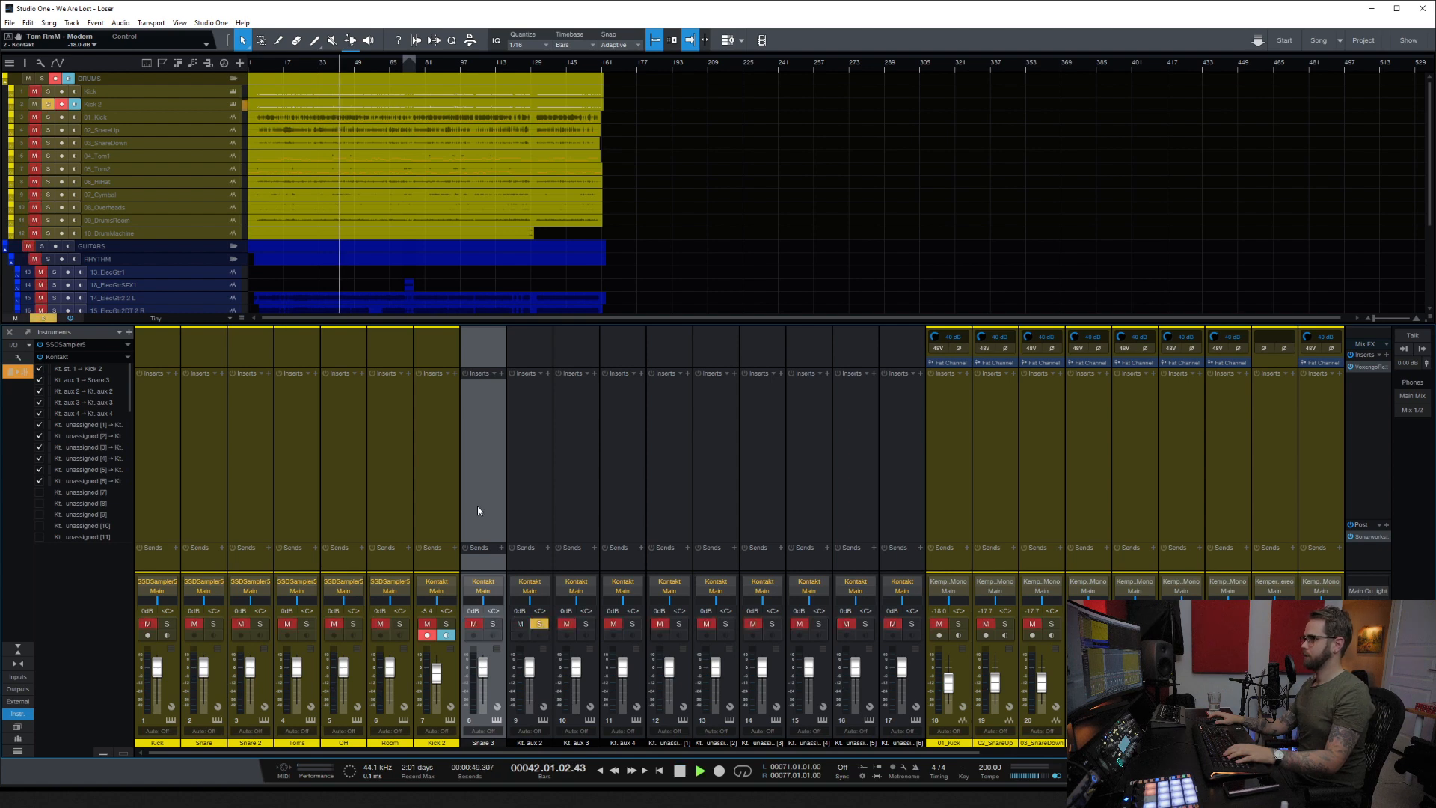
left_click(255, 68)
key("e")
key("e")
key("e")
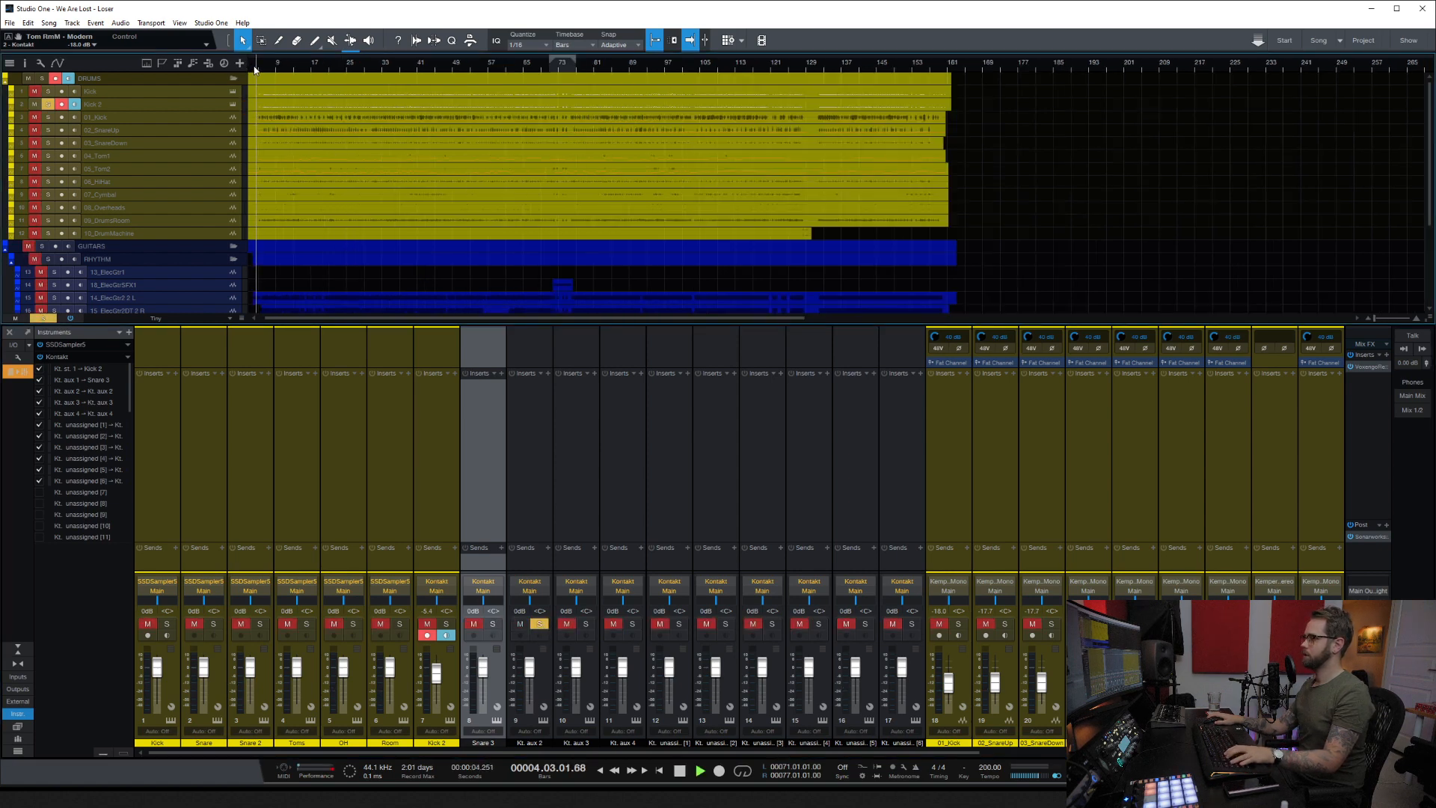
key("space")
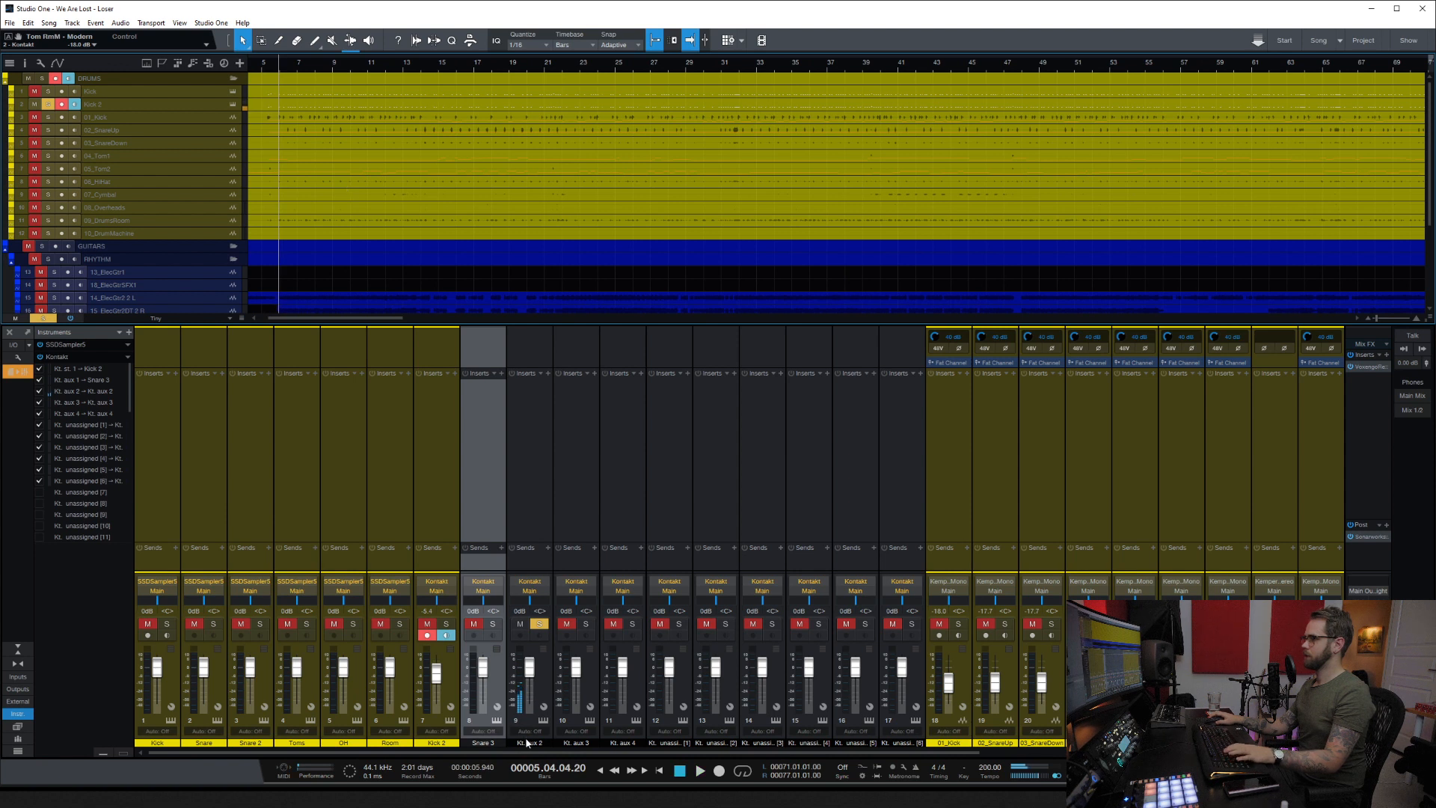
double_click(527, 744)
type("Toms 2")
key("Return")
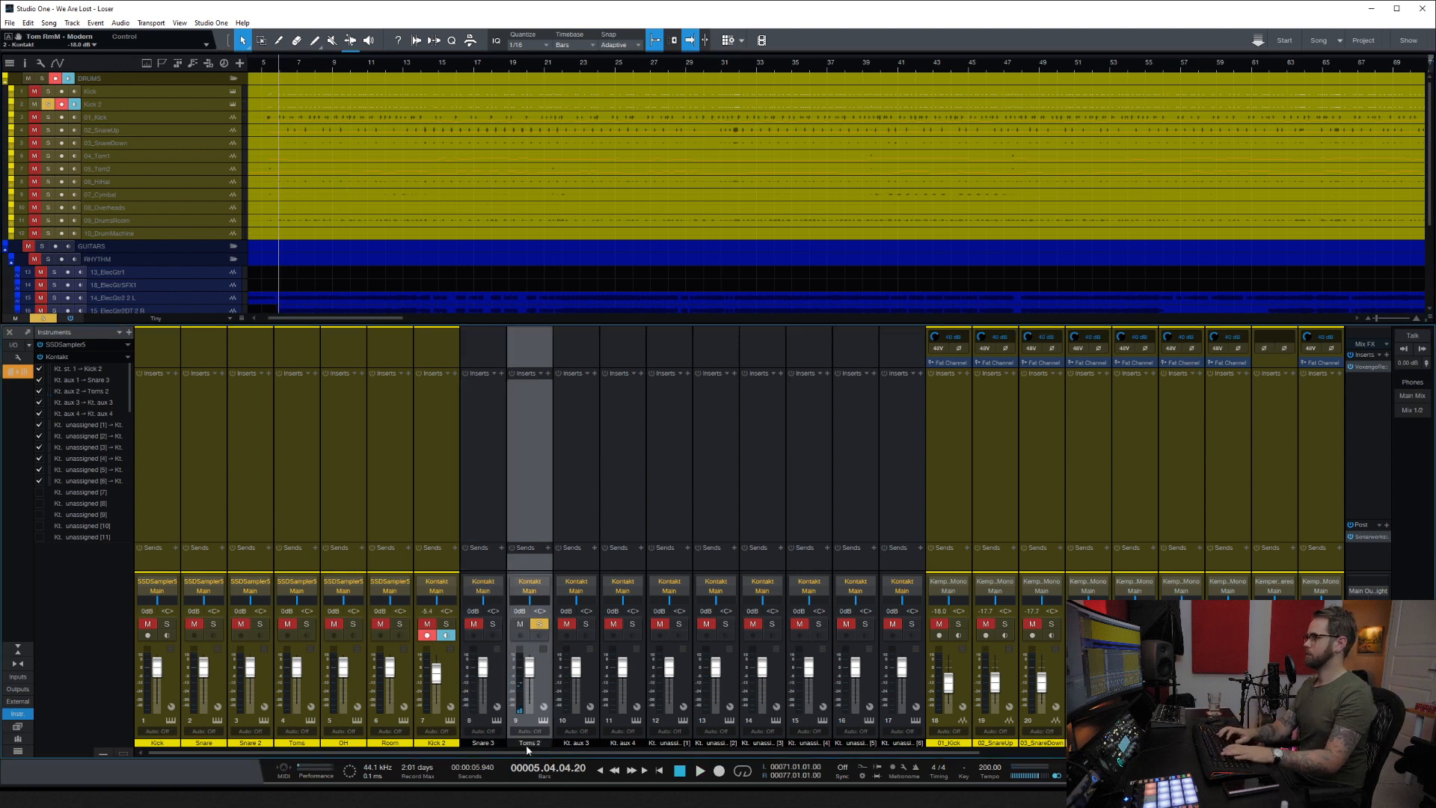
left_click(539, 624)
Step: Audition the Kt. aux 3 channel soloed and check its signal against the output mixer in the Kontakt instrument
left_click(586, 623)
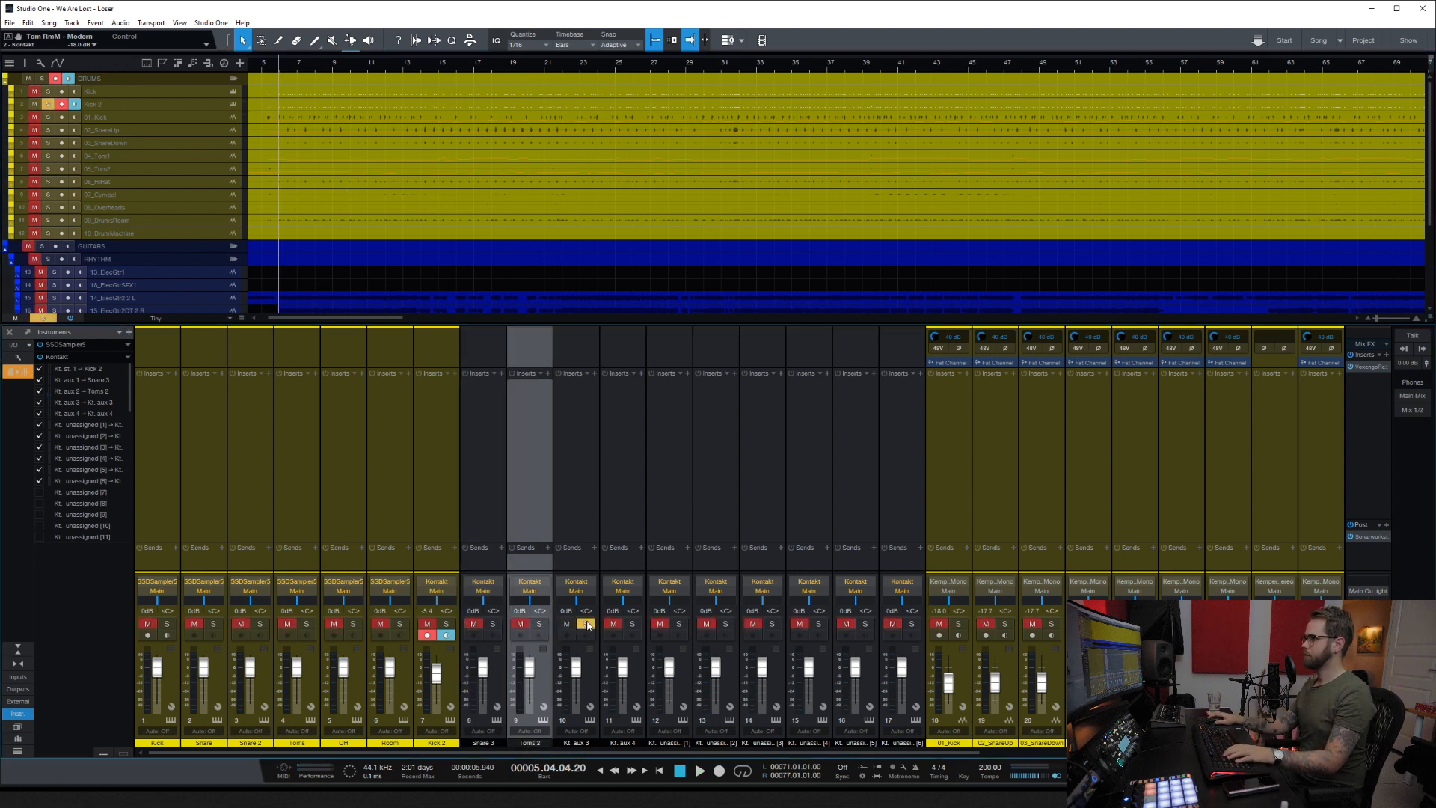
key("space")
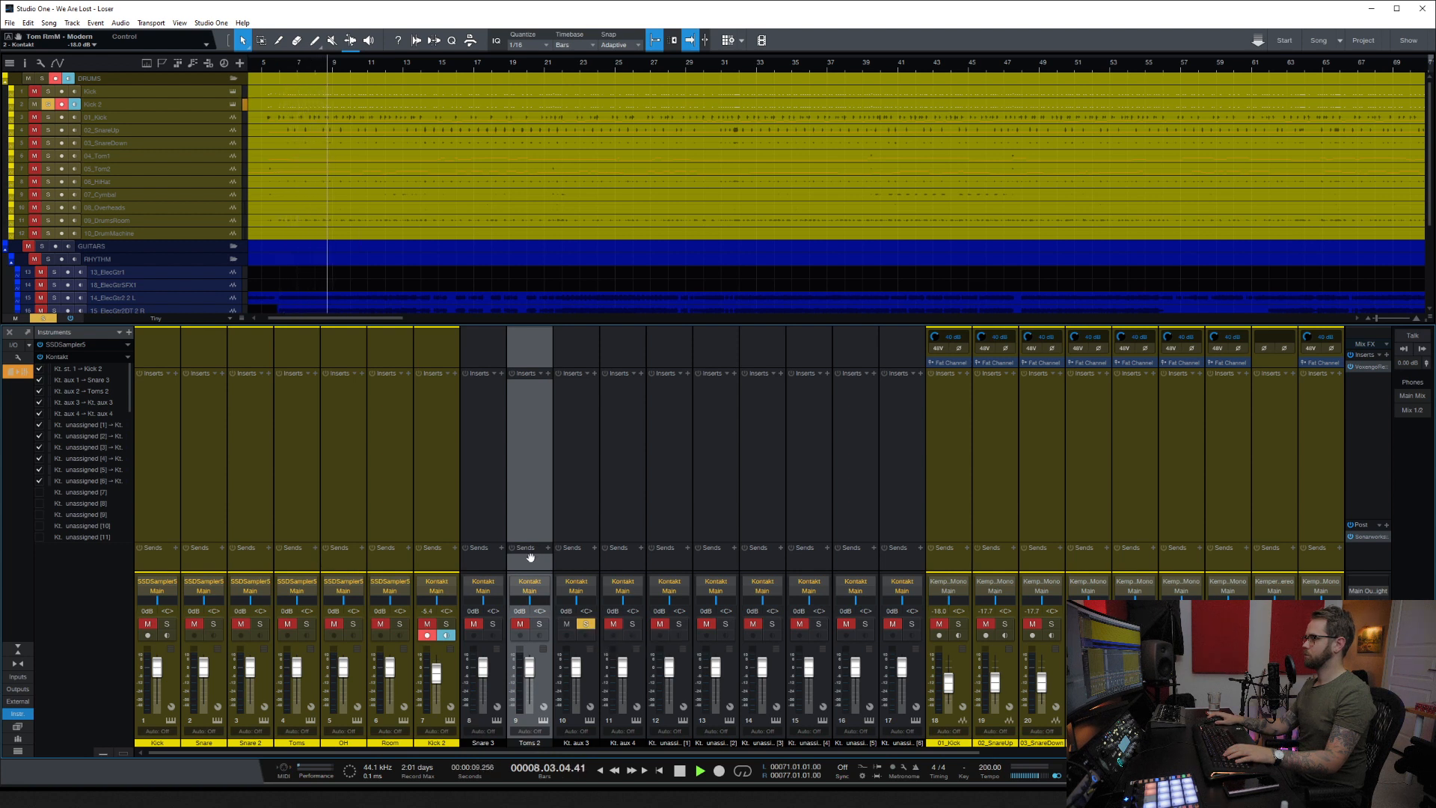
left_click(586, 678)
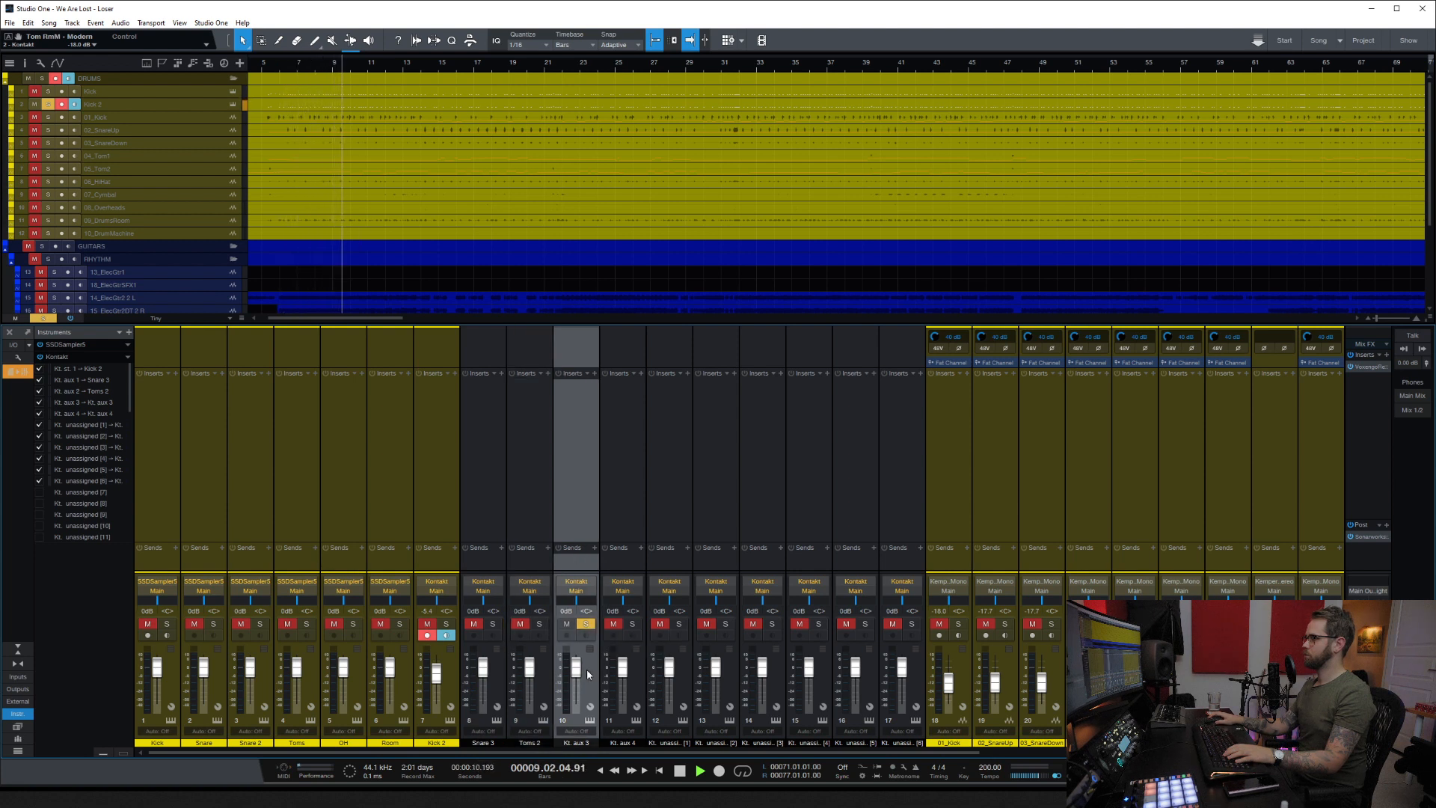
left_click(233, 105)
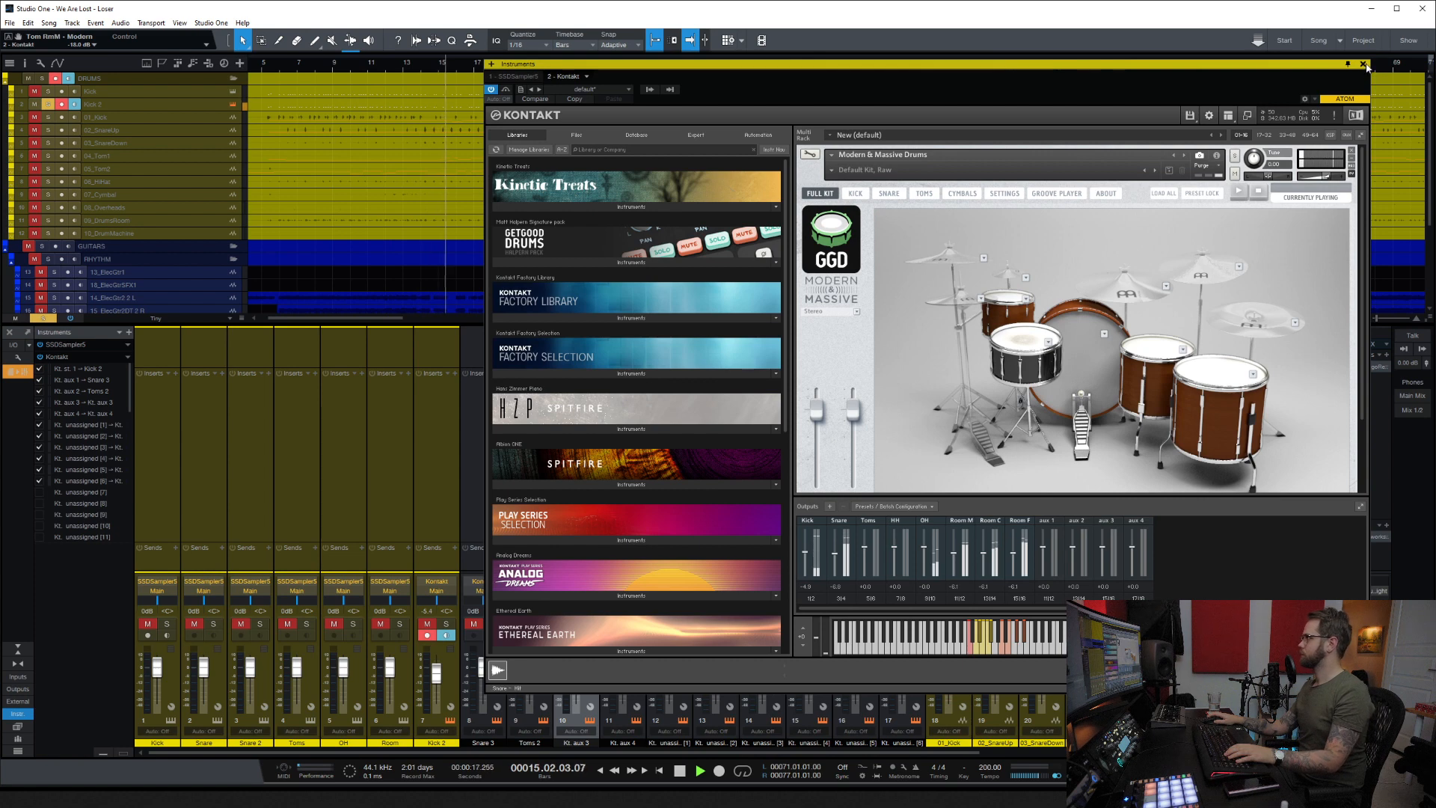
key("Escape")
Step: Audition the Kt. aux 4 channel soloed in place of aux 3, reset its fader to 0 dB and rename it OH 2
left_click(633, 624)
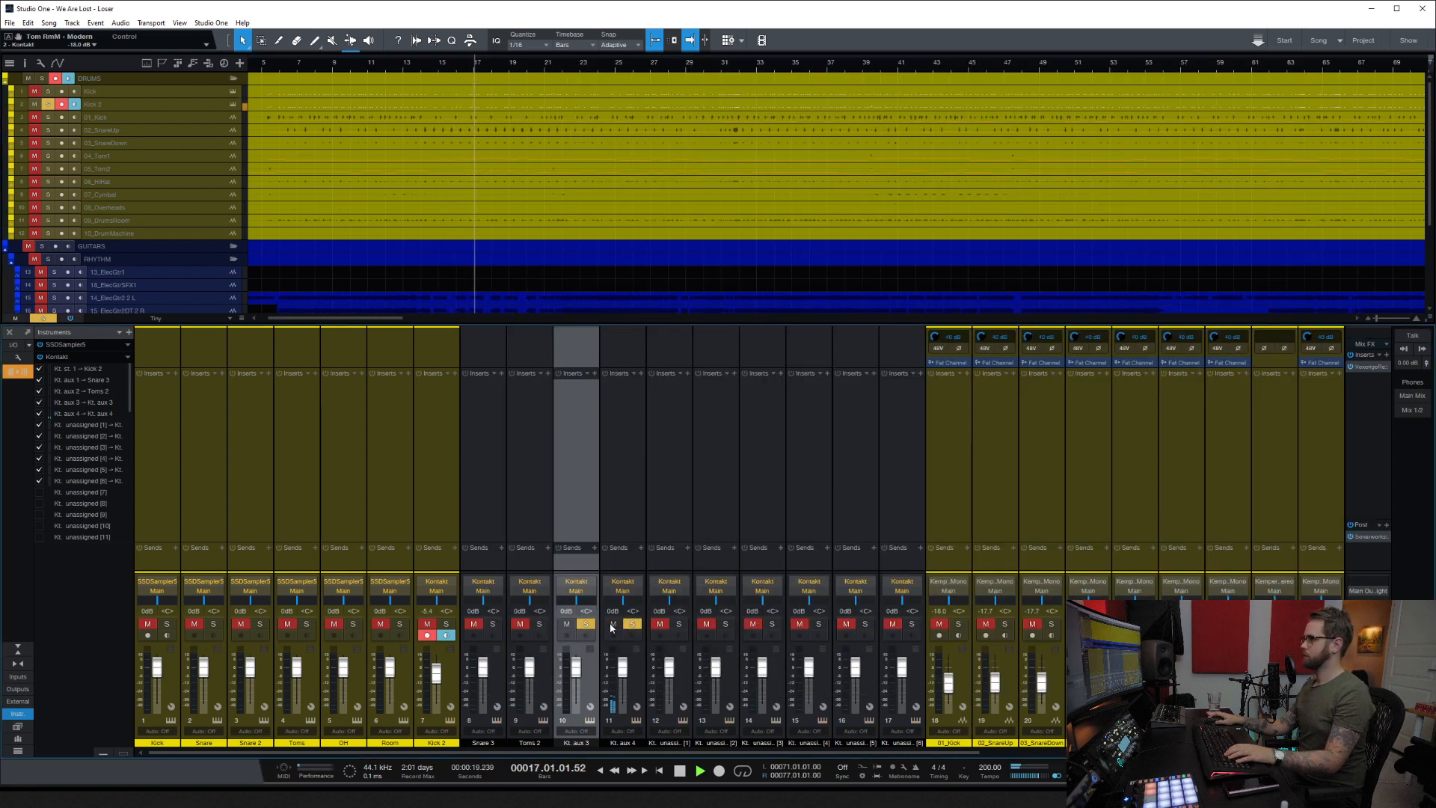
left_click(587, 624)
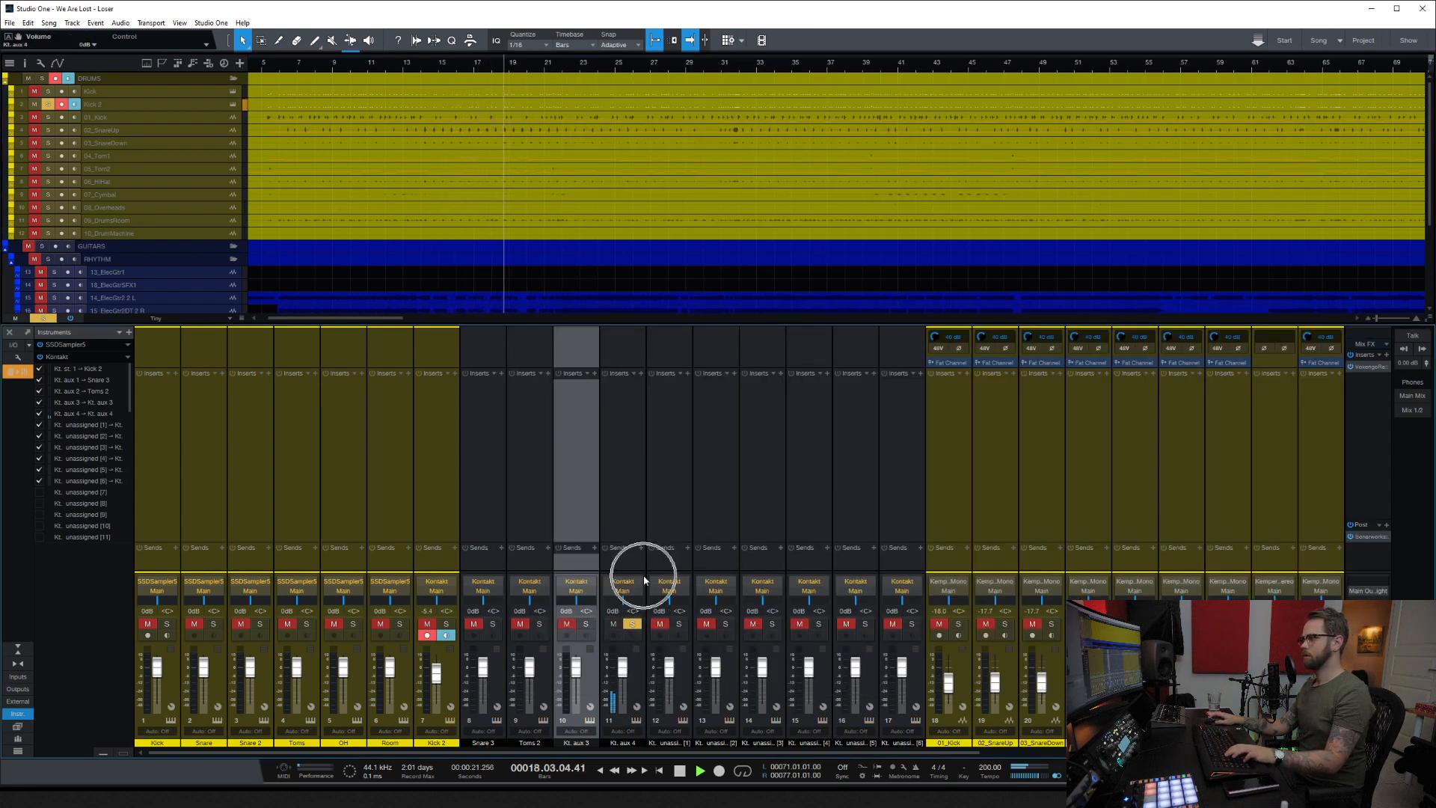
left_click_drag(624, 668, 621, 658)
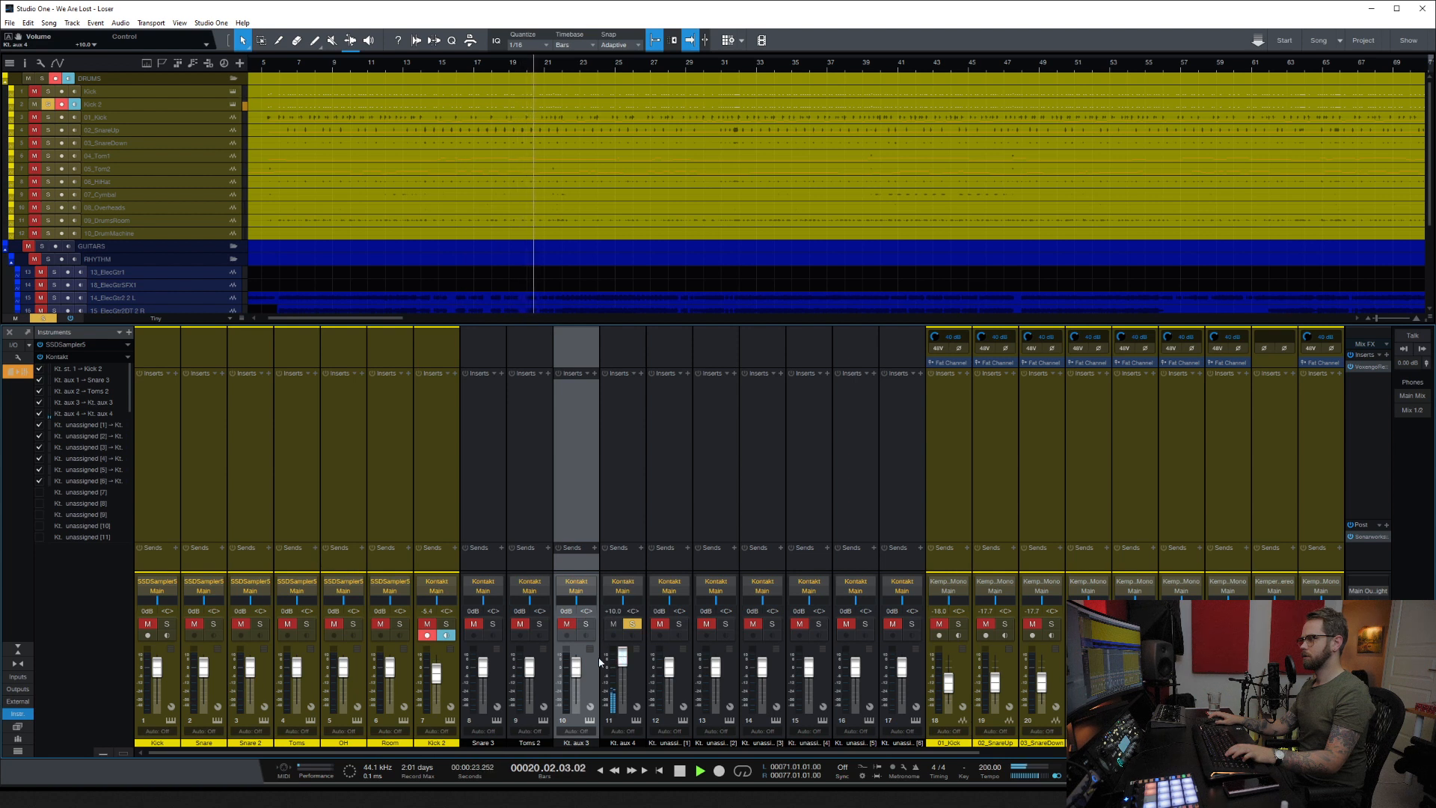
left_click(619, 658, "ctrl")
key("space")
double_click(633, 744)
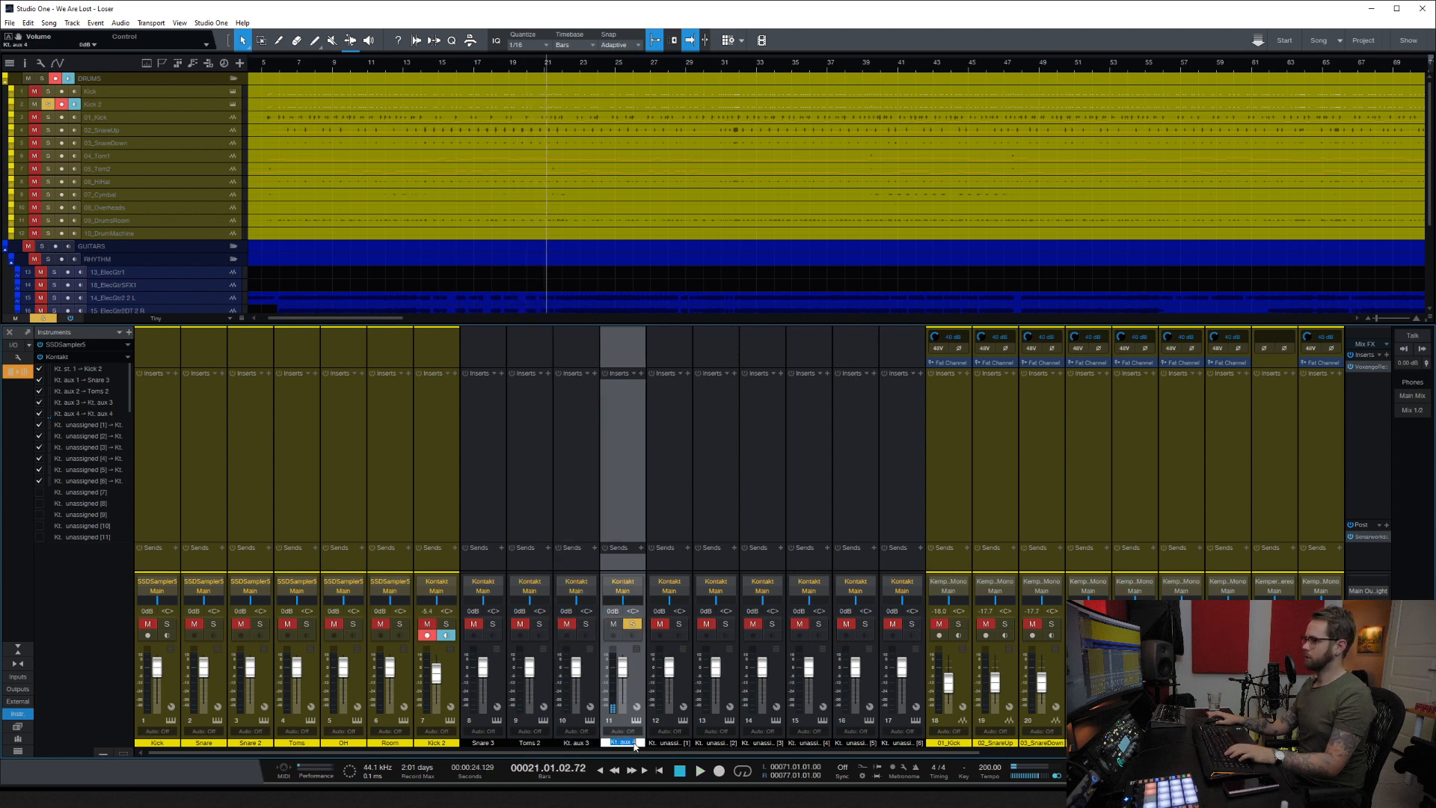
type("OH 2")
key("Return")
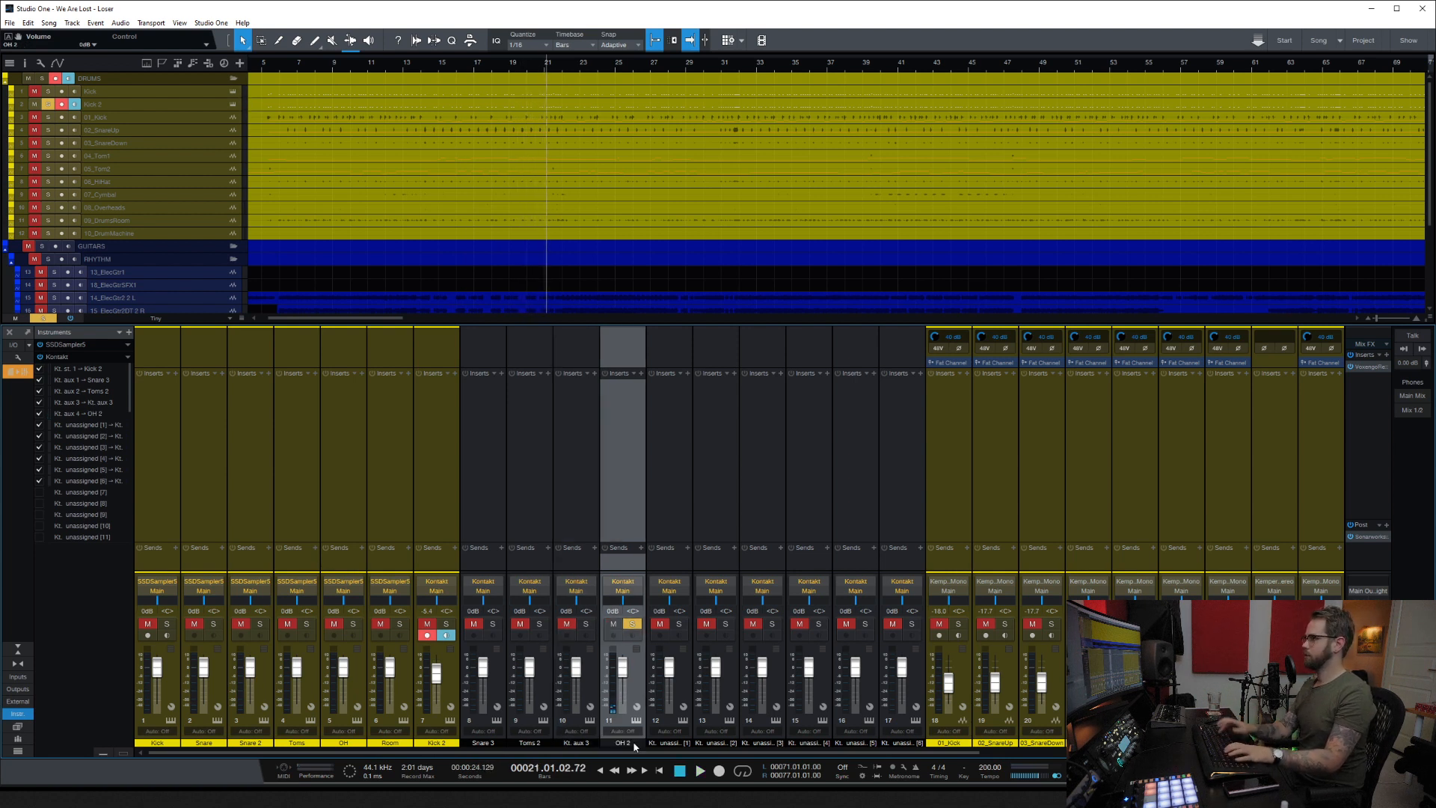
left_click(632, 623)
Step: Pan Kontakt's unassigned [1] and [2] channels hard left and hard right, and rename them M Room L and M Room R
left_click(678, 624)
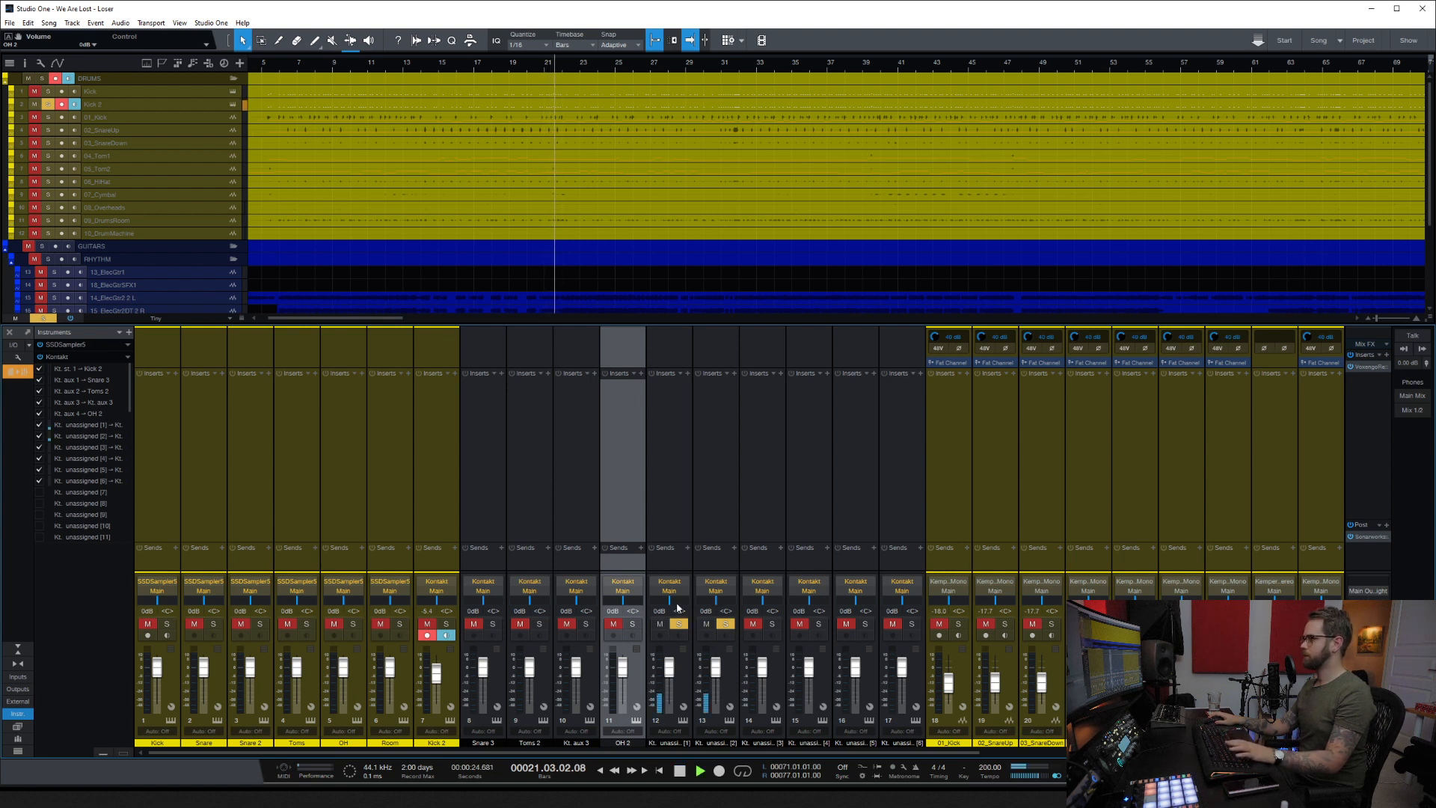
left_click_drag(673, 601, 761, 611)
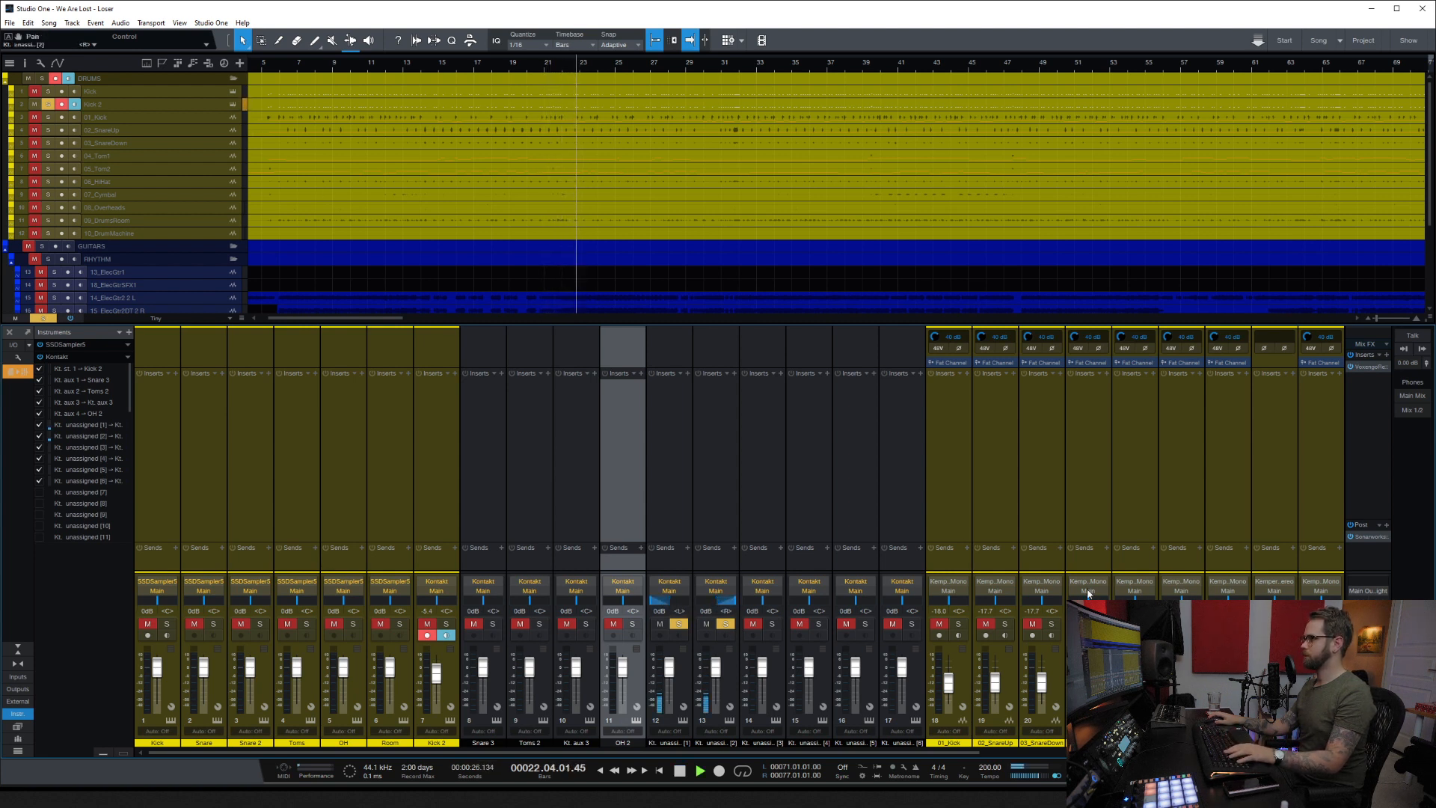
key("space")
double_click(658, 742)
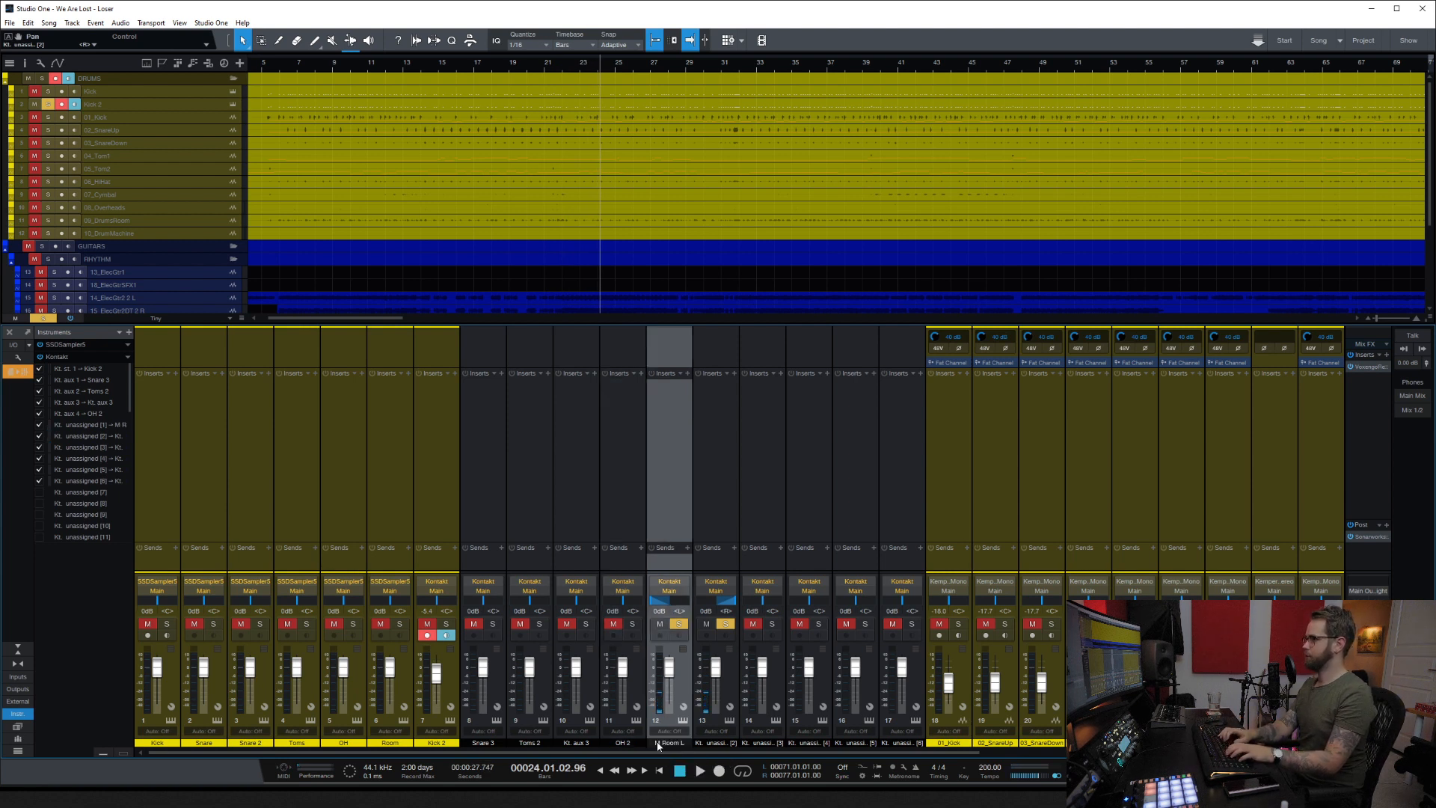
double_click(713, 742)
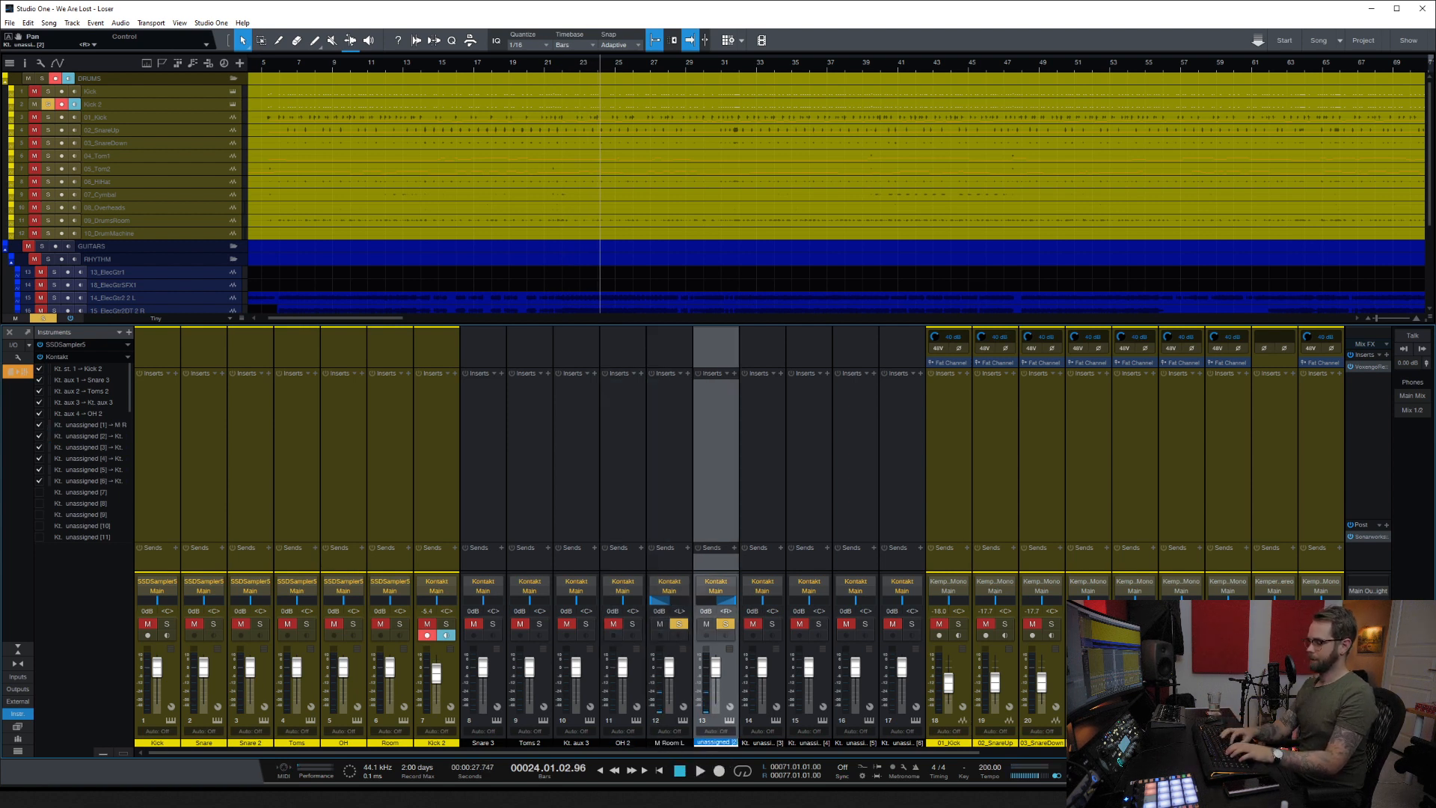
Step: Add a bus for the selected M Room L and M Room R channels and name it MONO ROOM
left_click(681, 685, "ctrl")
right_click(680, 685)
left_click(748, 600)
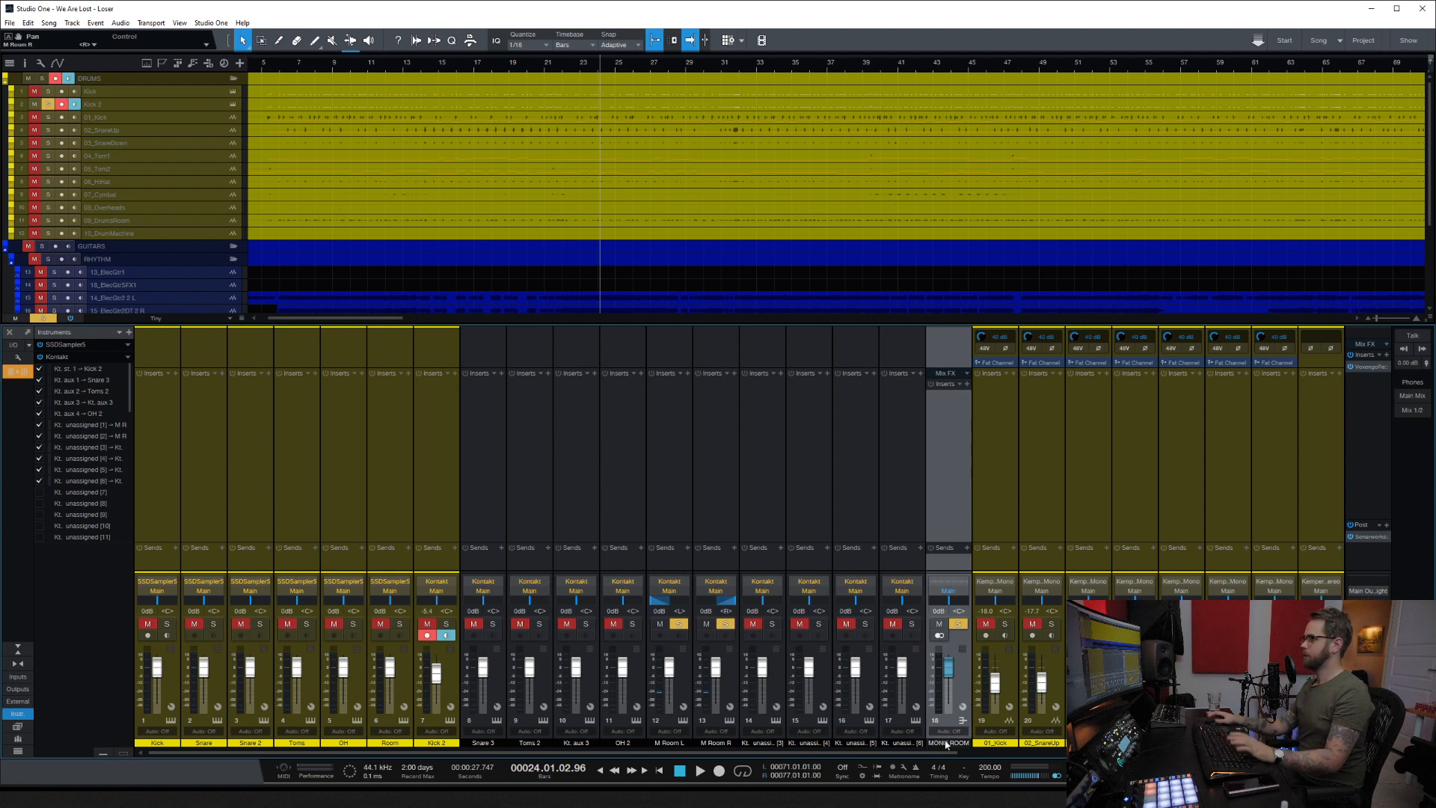
Step: Pan Kontakt's unassigned [3] and [4] channels hard left and right, and rename them C Room L and C Room R
left_click(773, 682)
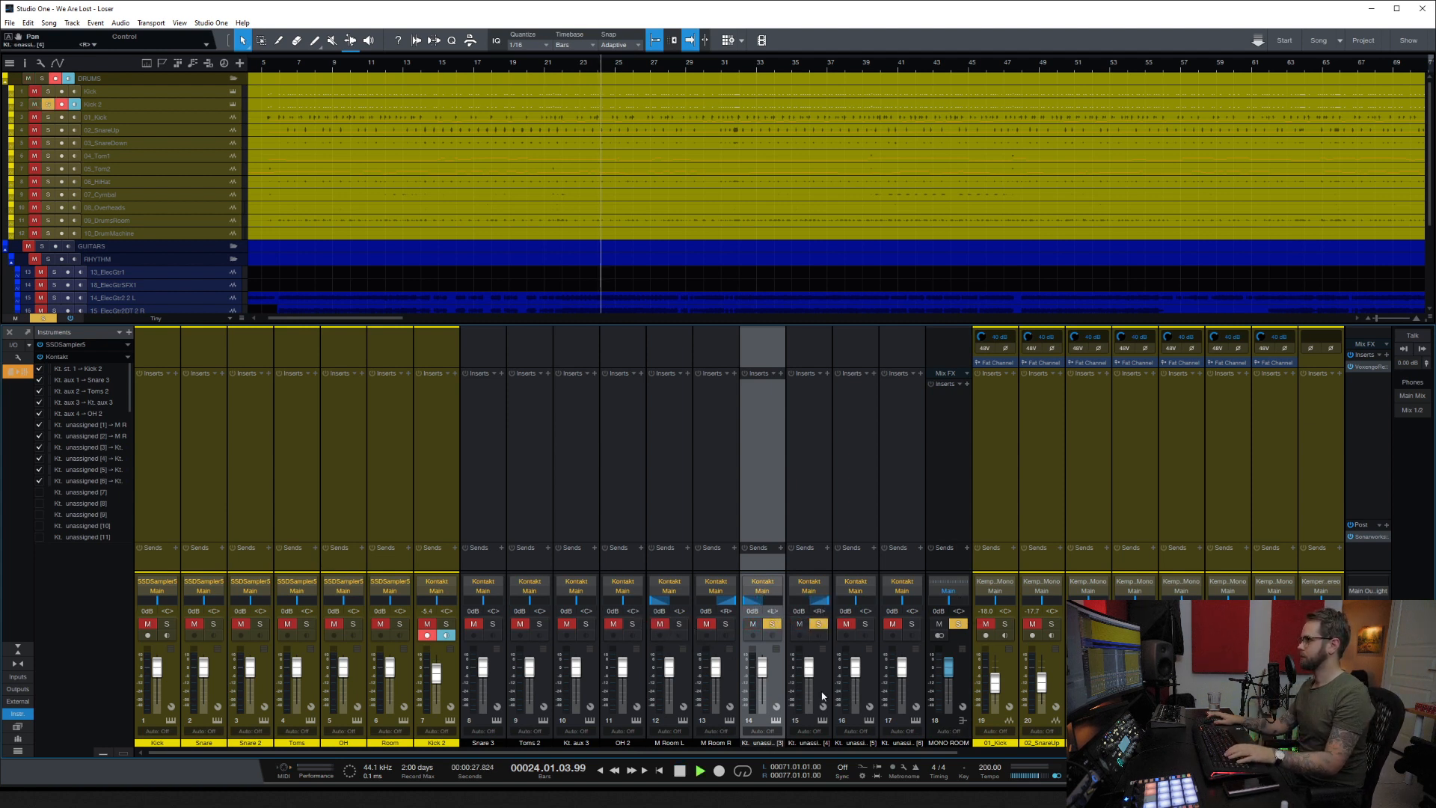
double_click(773, 744)
type("C Room L")
key("Return")
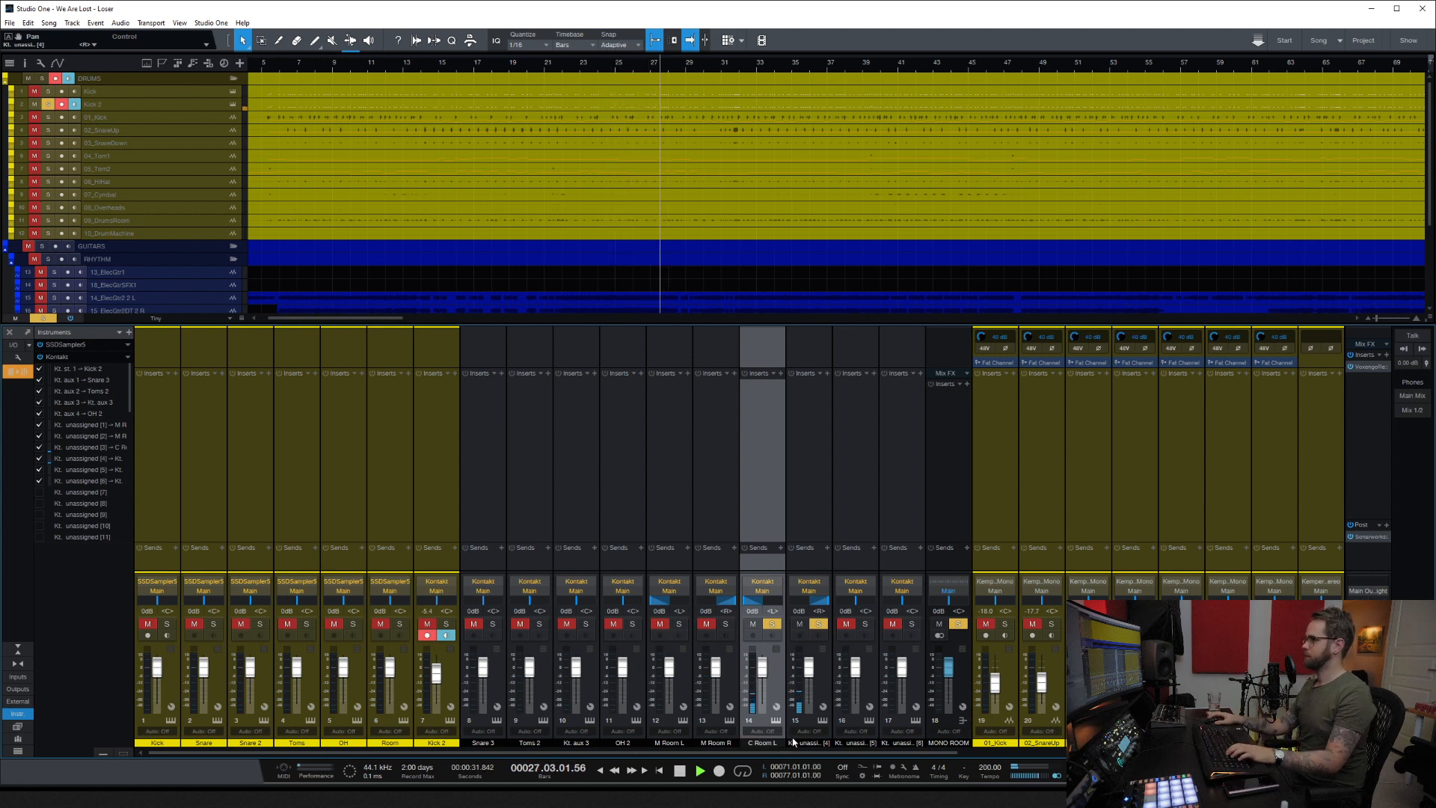
double_click(795, 740)
type("C Room R")
key("Return")
left_click(819, 626)
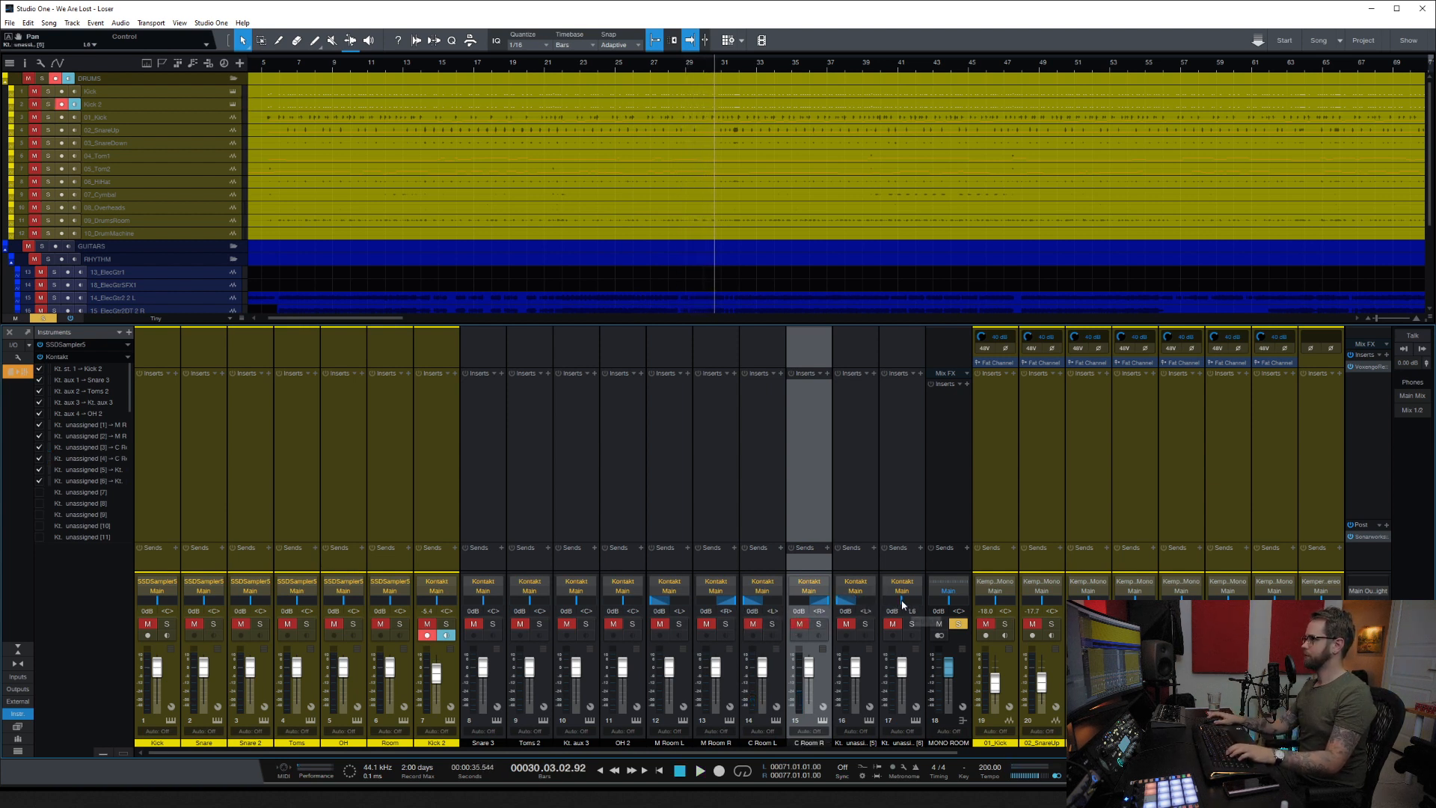
Step: Pan Kontakt's unassigned [5] and [6] channels hard left and right, and rename them F Room L and F Room R
left_click(914, 684)
left_click(878, 648, "shift")
key("space")
double_click(856, 743)
type("F Room L")
key("Return")
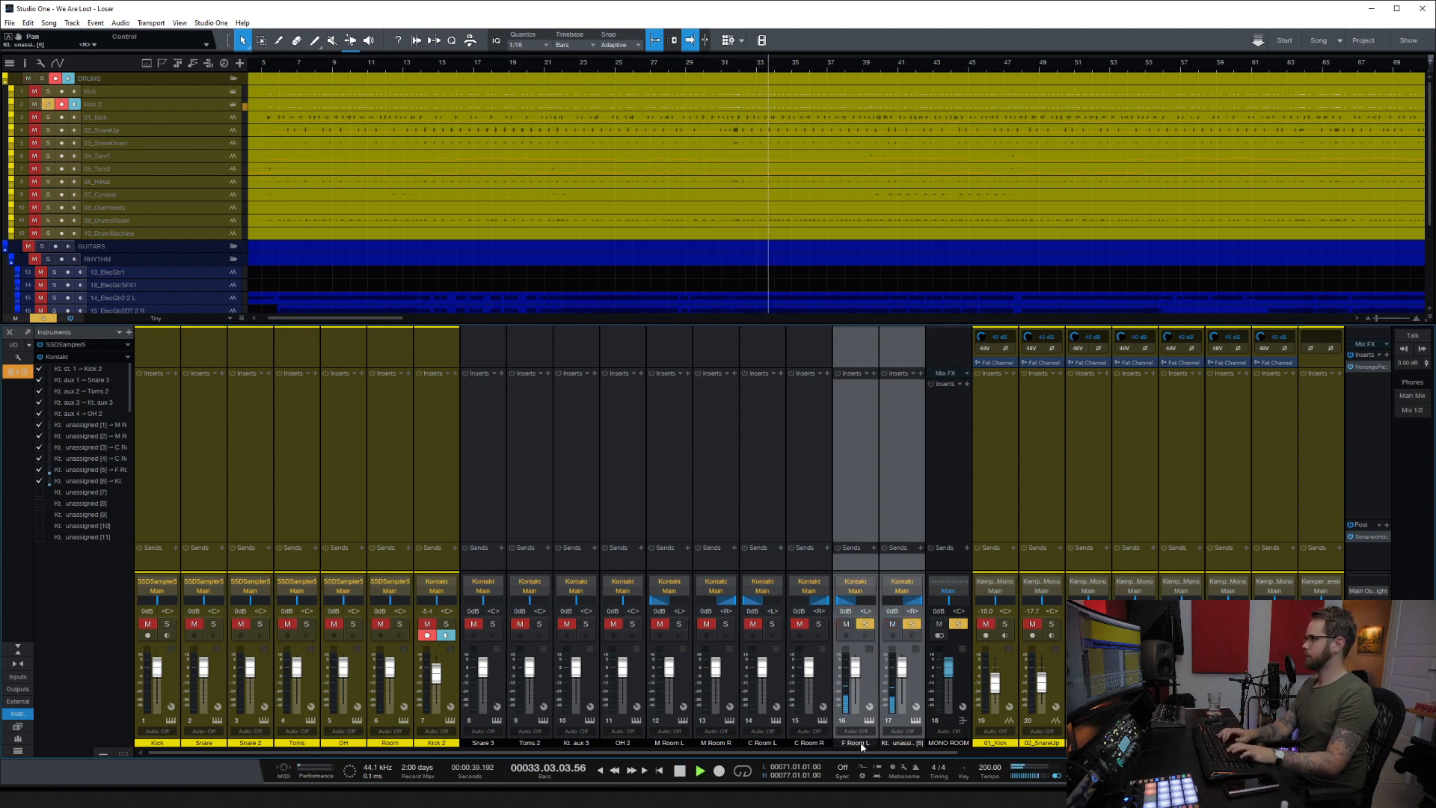
double_click(902, 742)
type("F Room R")
key("Return")
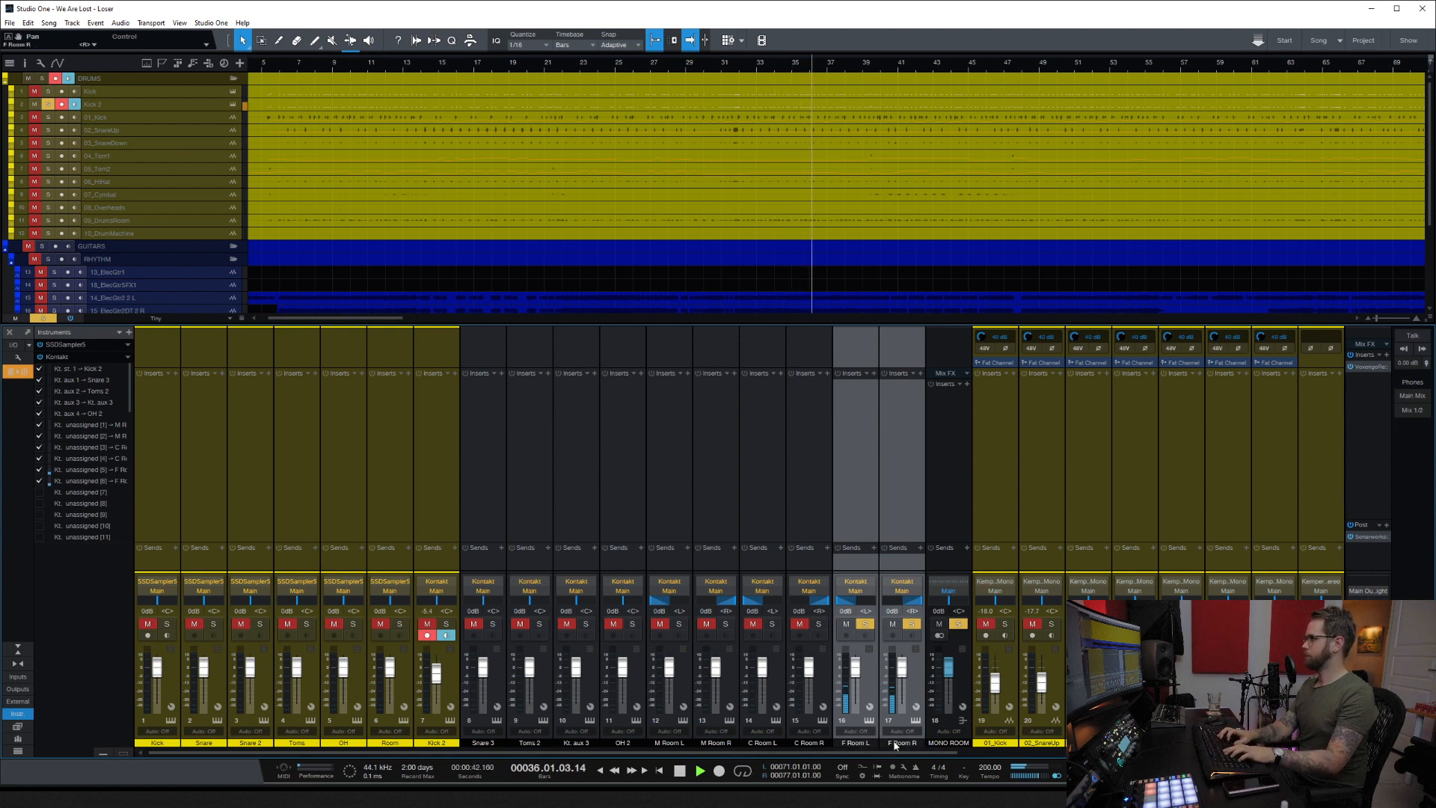
Step: Create a bus for the C Room L and C Room R channels and name it C ROOM
left_click(812, 698)
left_click(779, 697, "shift")
right_click(782, 694)
left_click(833, 581)
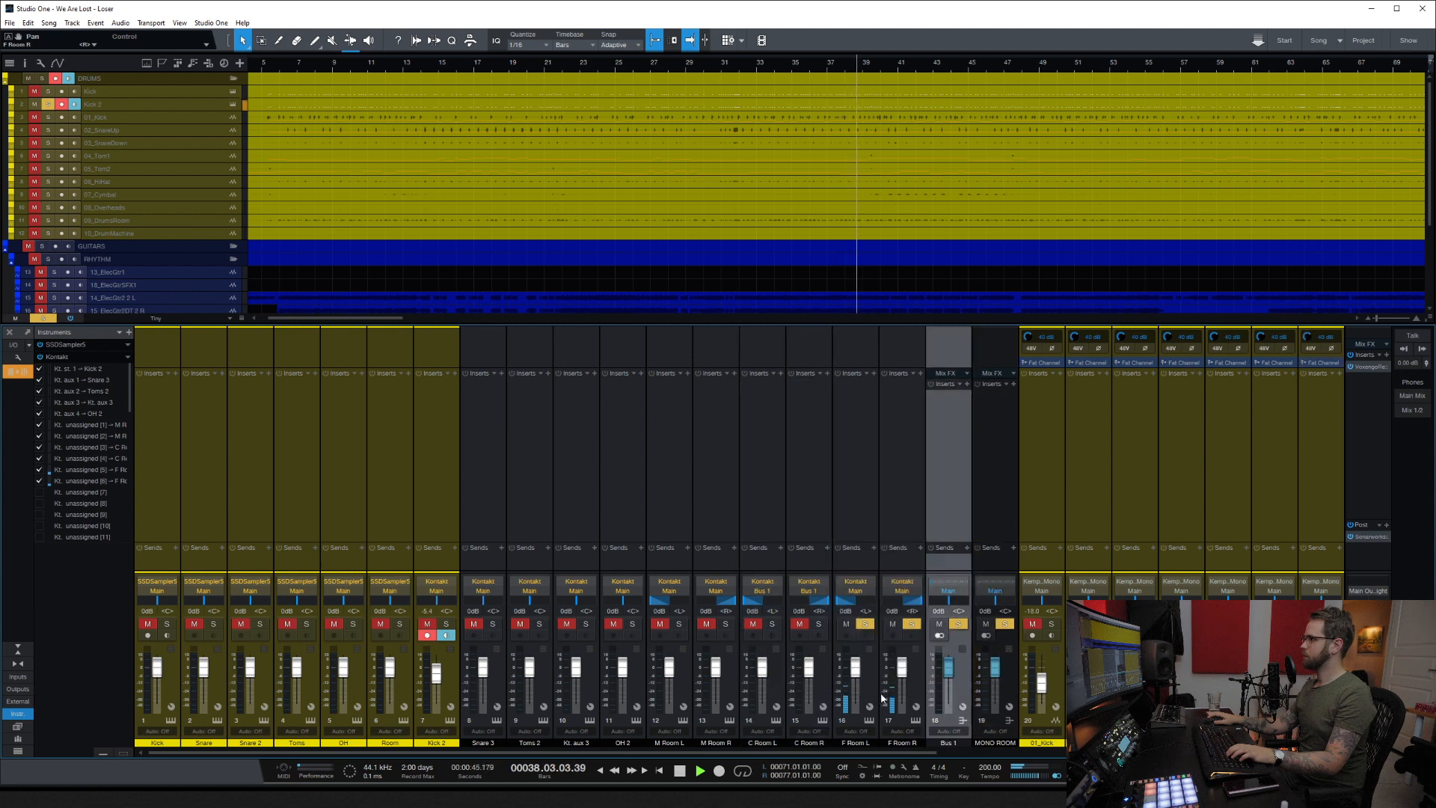
double_click(948, 742)
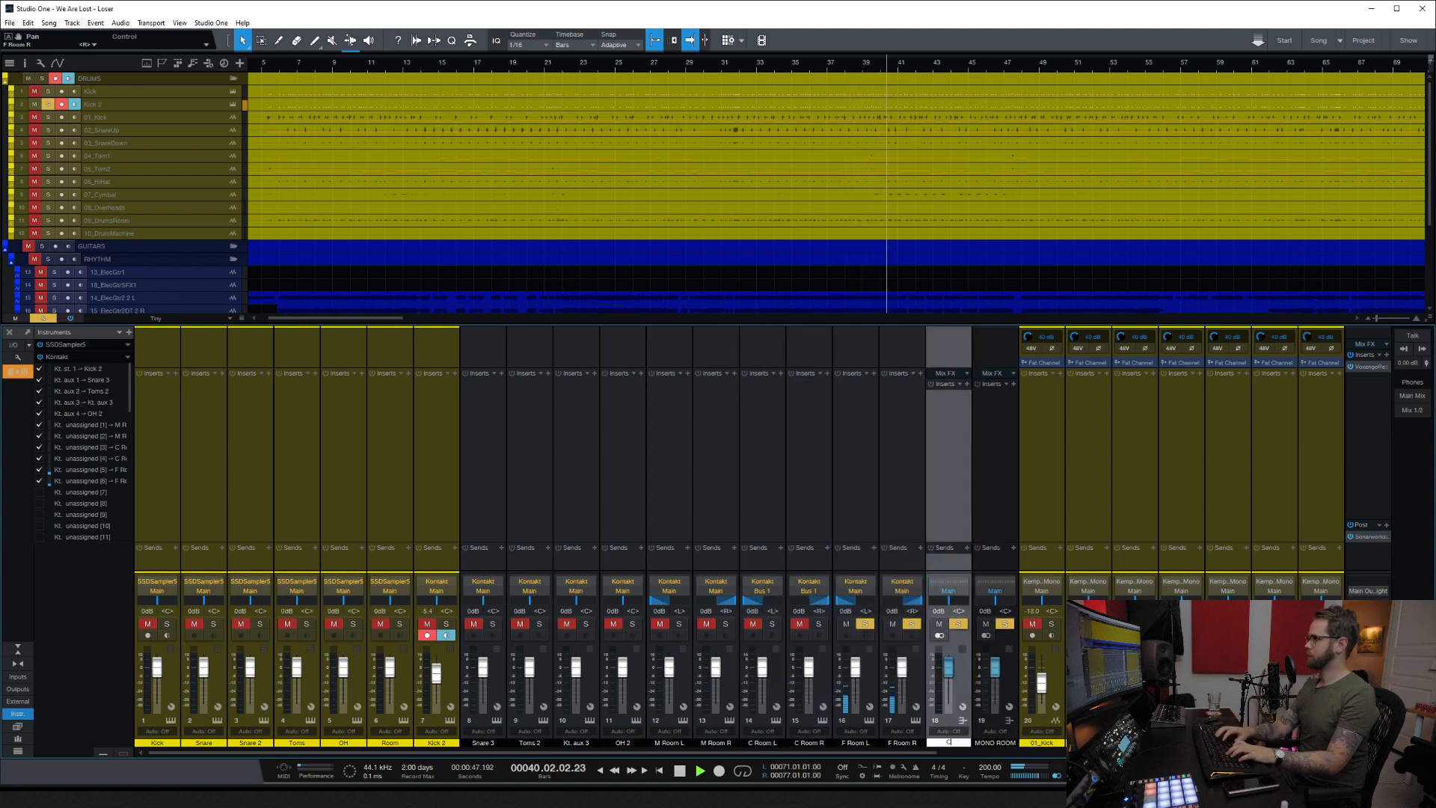
type("C RO")
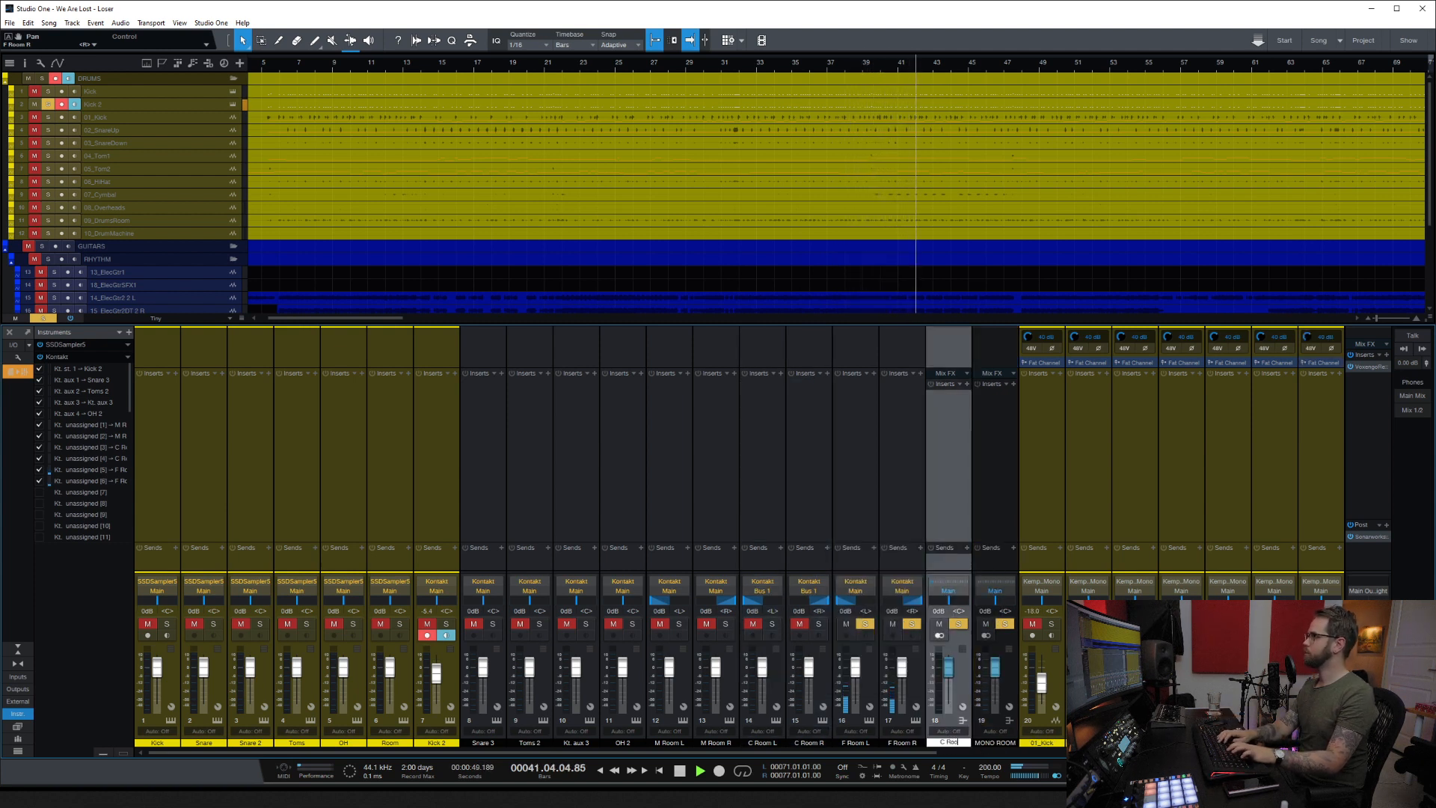
type("OM")
key("Return")
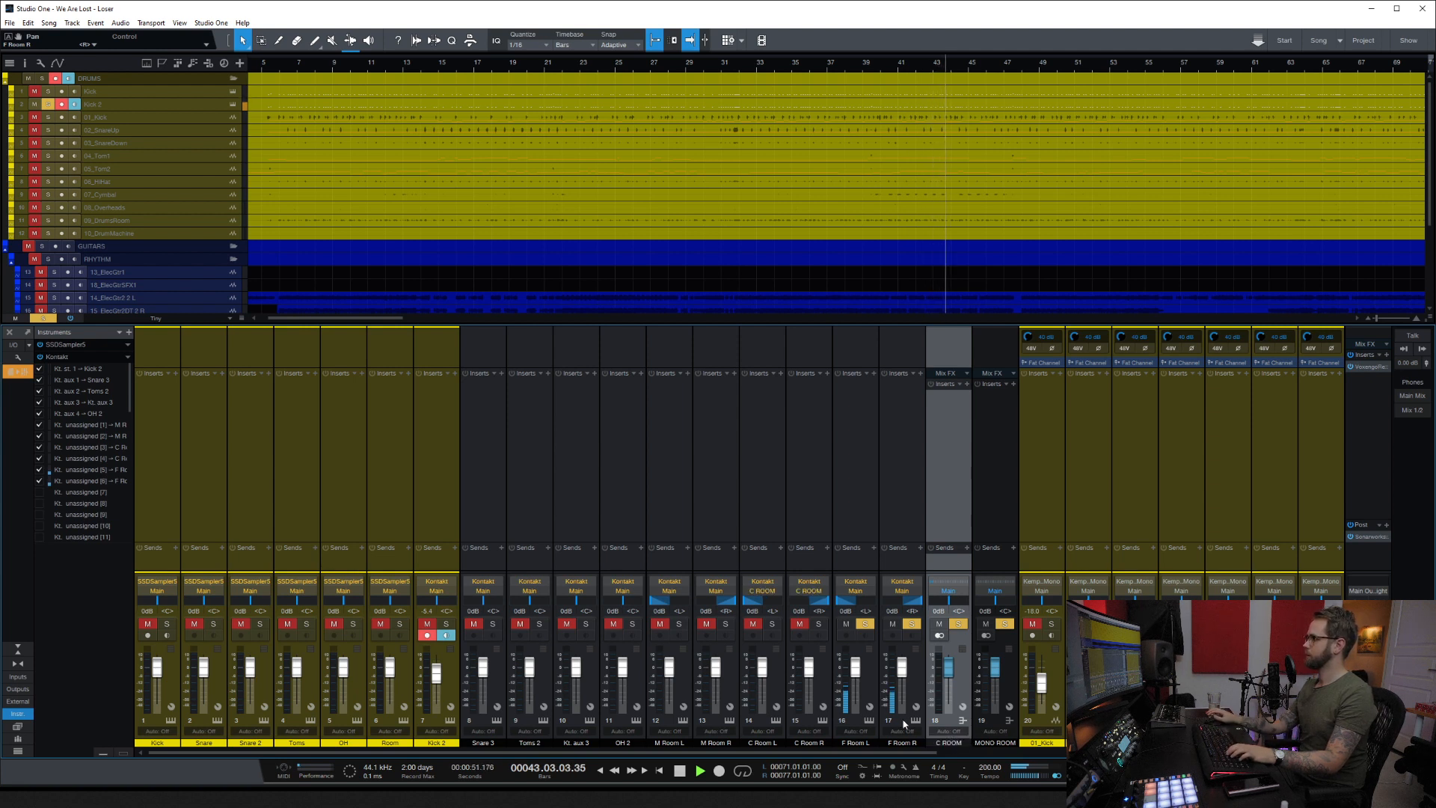
Step: Add a bus for the F Room L and F Room R channels and name it F ROOM
left_click(872, 681)
left_click(919, 680, "shift")
right_click(919, 680)
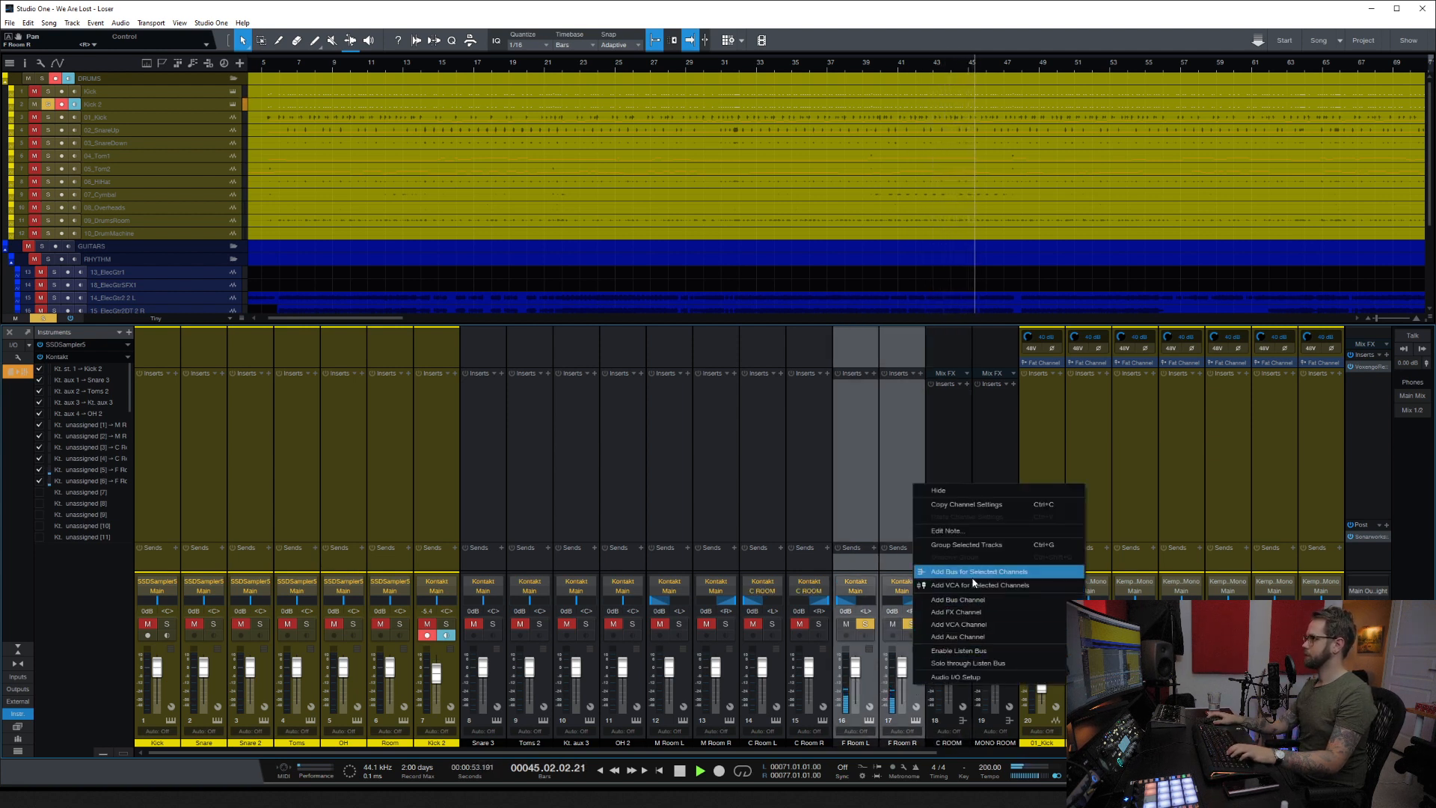
left_click(965, 576)
double_click(948, 742)
type("F ROOM")
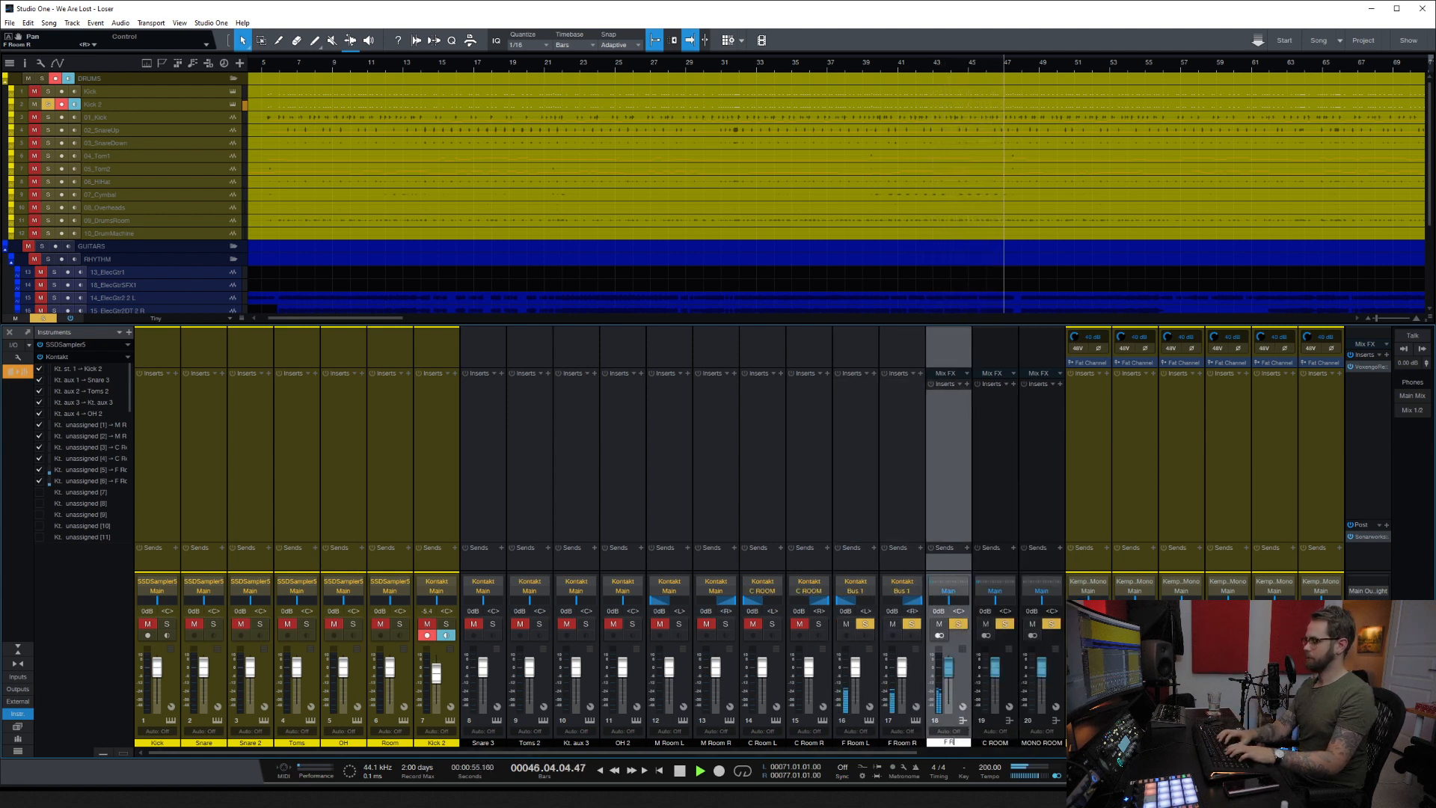
key("Return")
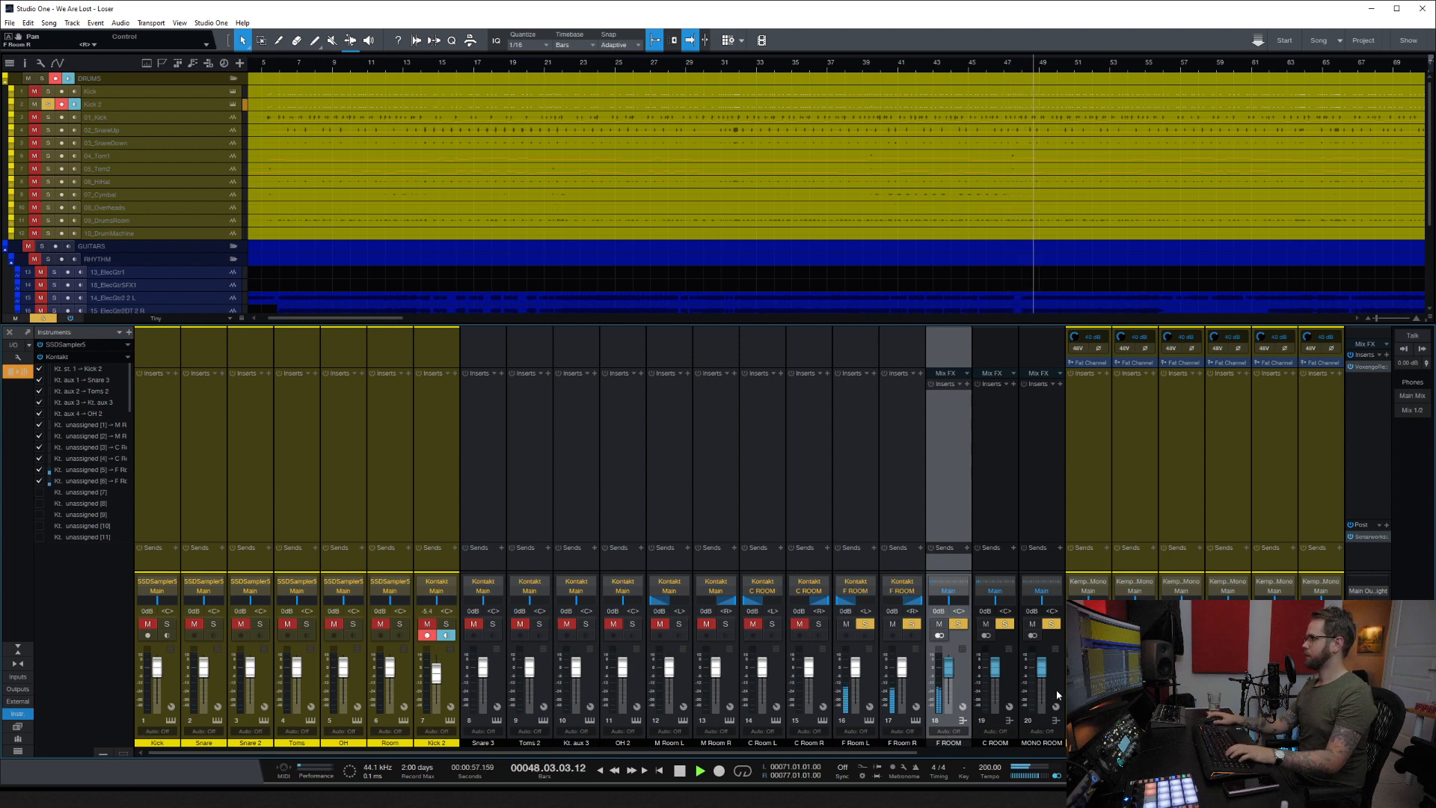
Step: Add a bus for the F ROOM, C ROOM and MONO ROOM buses and name it ROOMS
left_click(1043, 643, "shift")
right_click(1052, 595)
left_click(1114, 560)
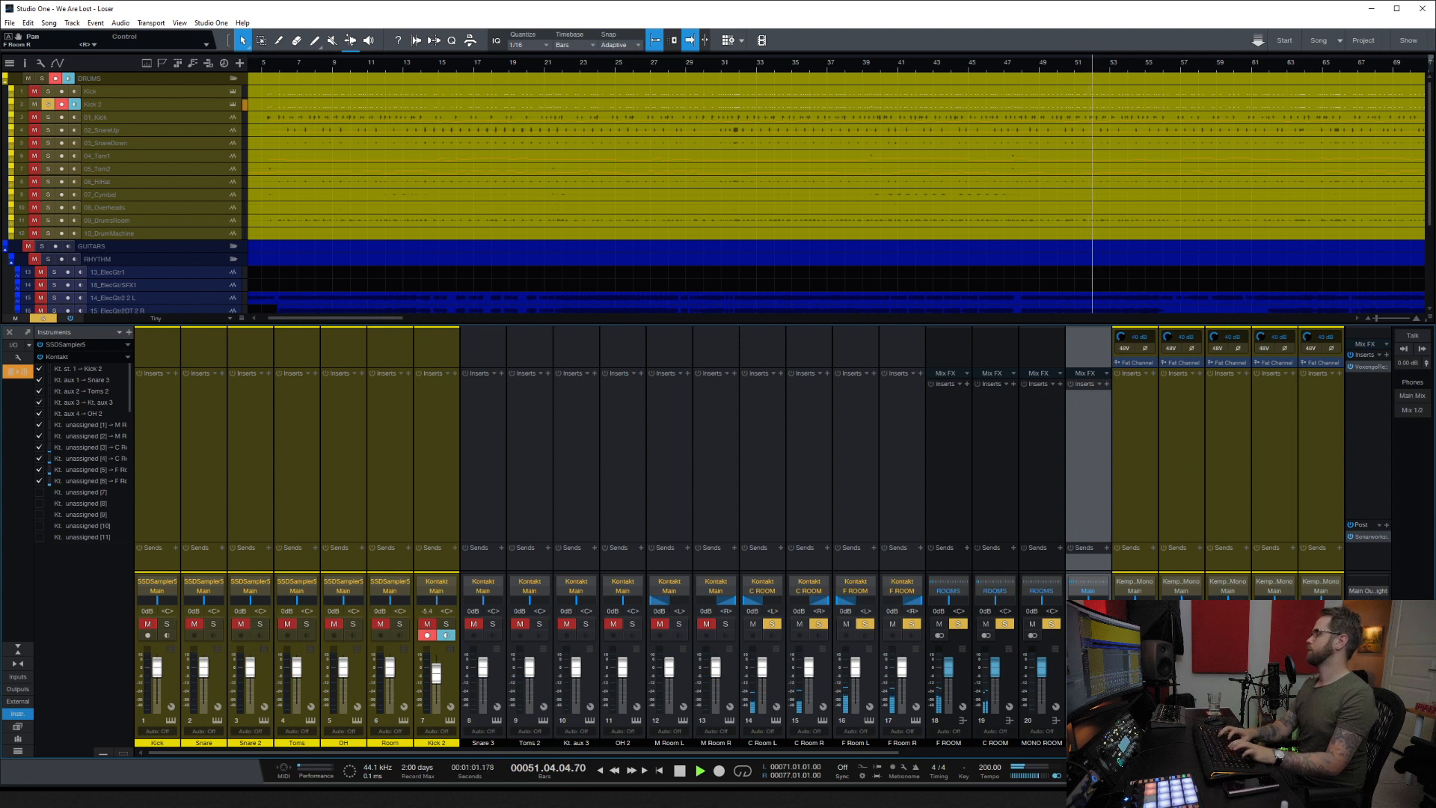
Step: Route the SSD sampler's Room channel and the recorded 09 room channel to the ROOMS bus
left_click(404, 682)
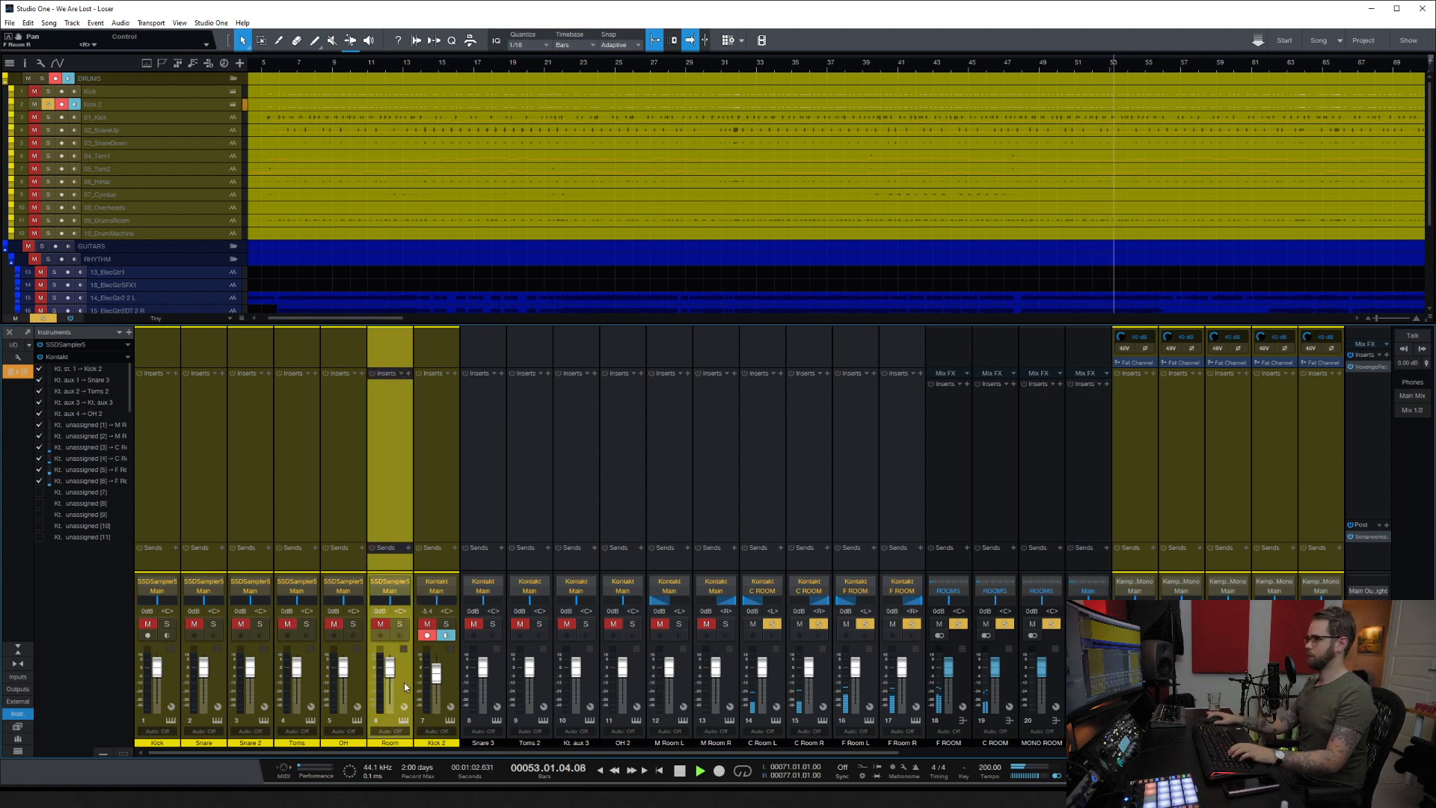
left_click(389, 590)
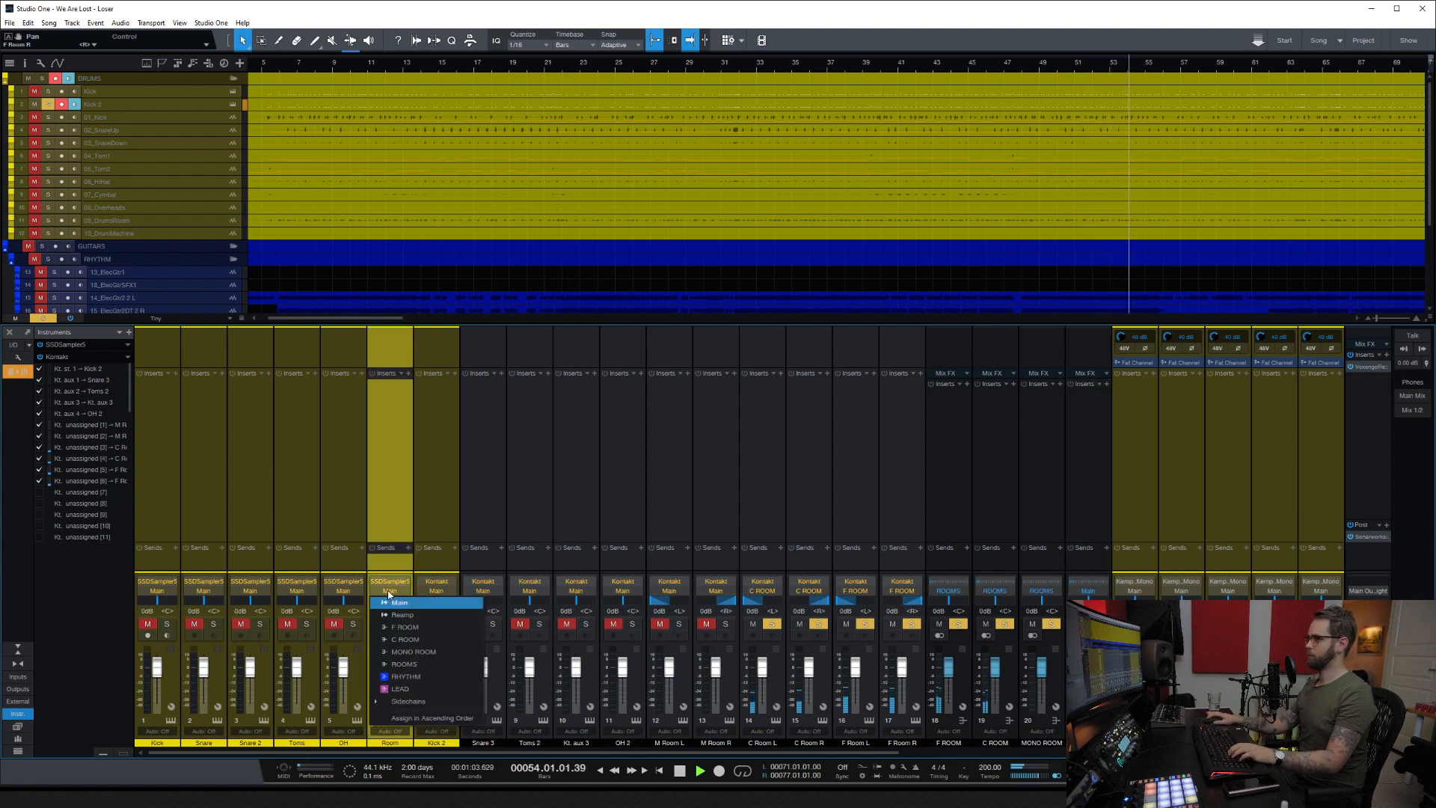
left_click(419, 664)
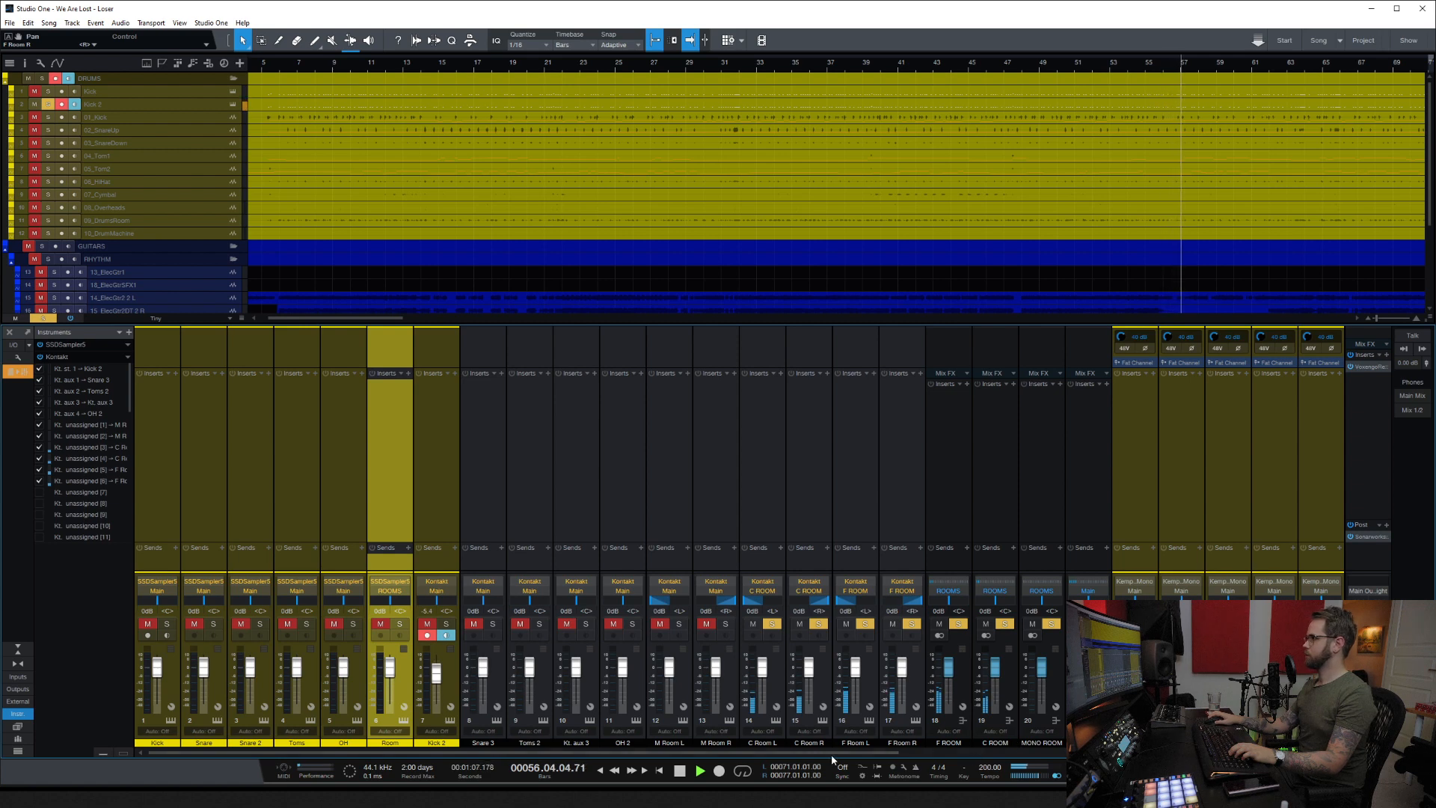
scroll(993, 718, "down", 5)
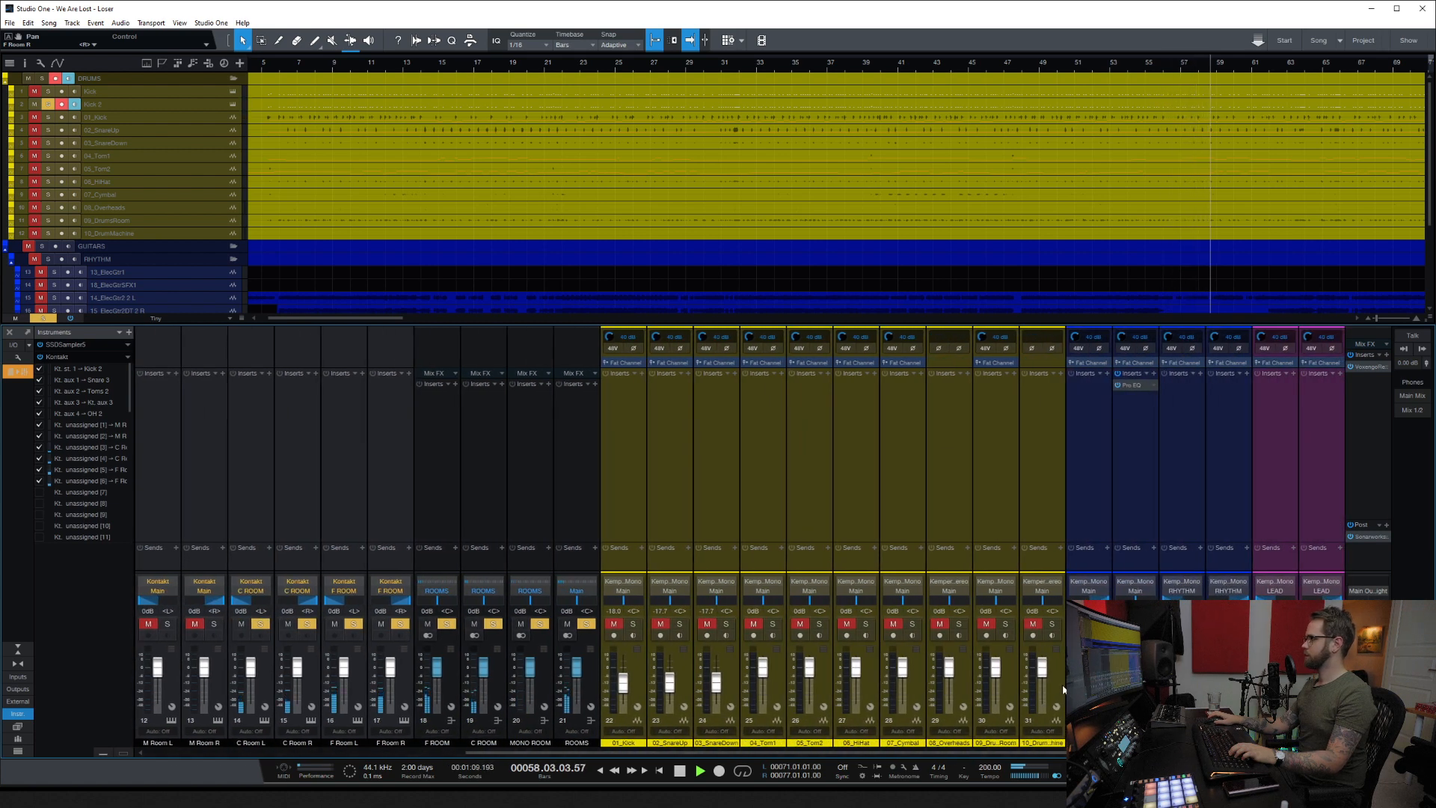
left_click(1060, 683)
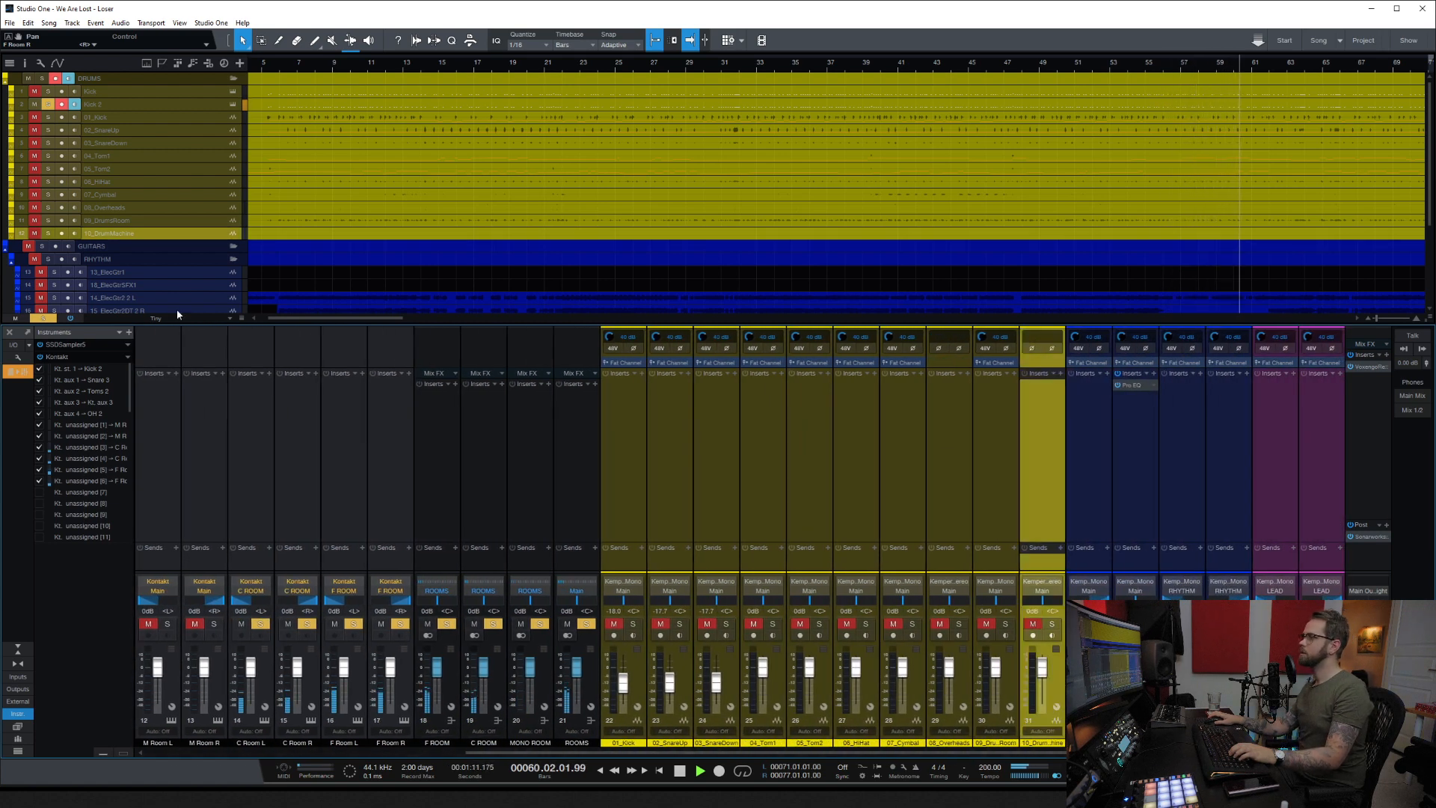
left_click(184, 223)
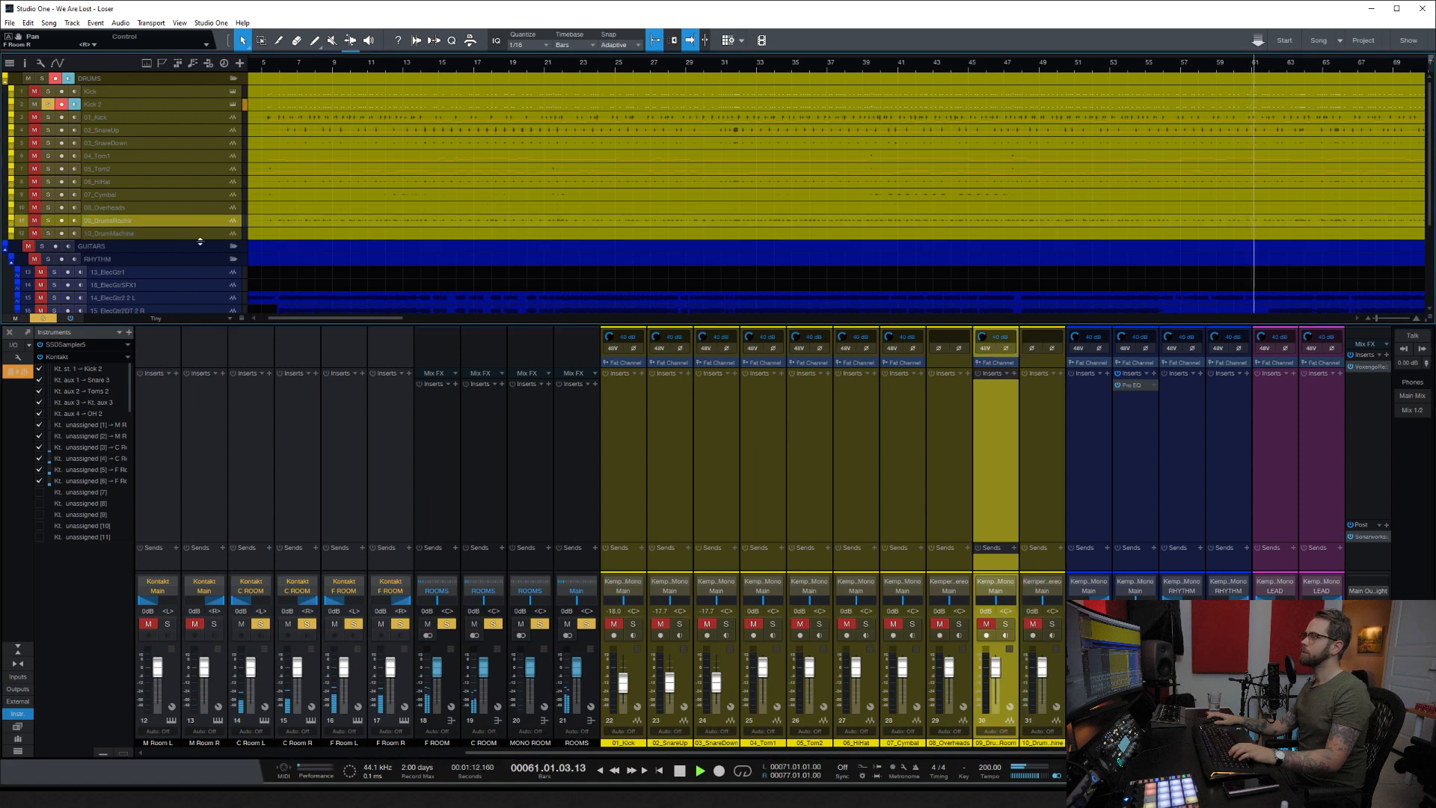
left_click(1002, 587)
left_click(1028, 664)
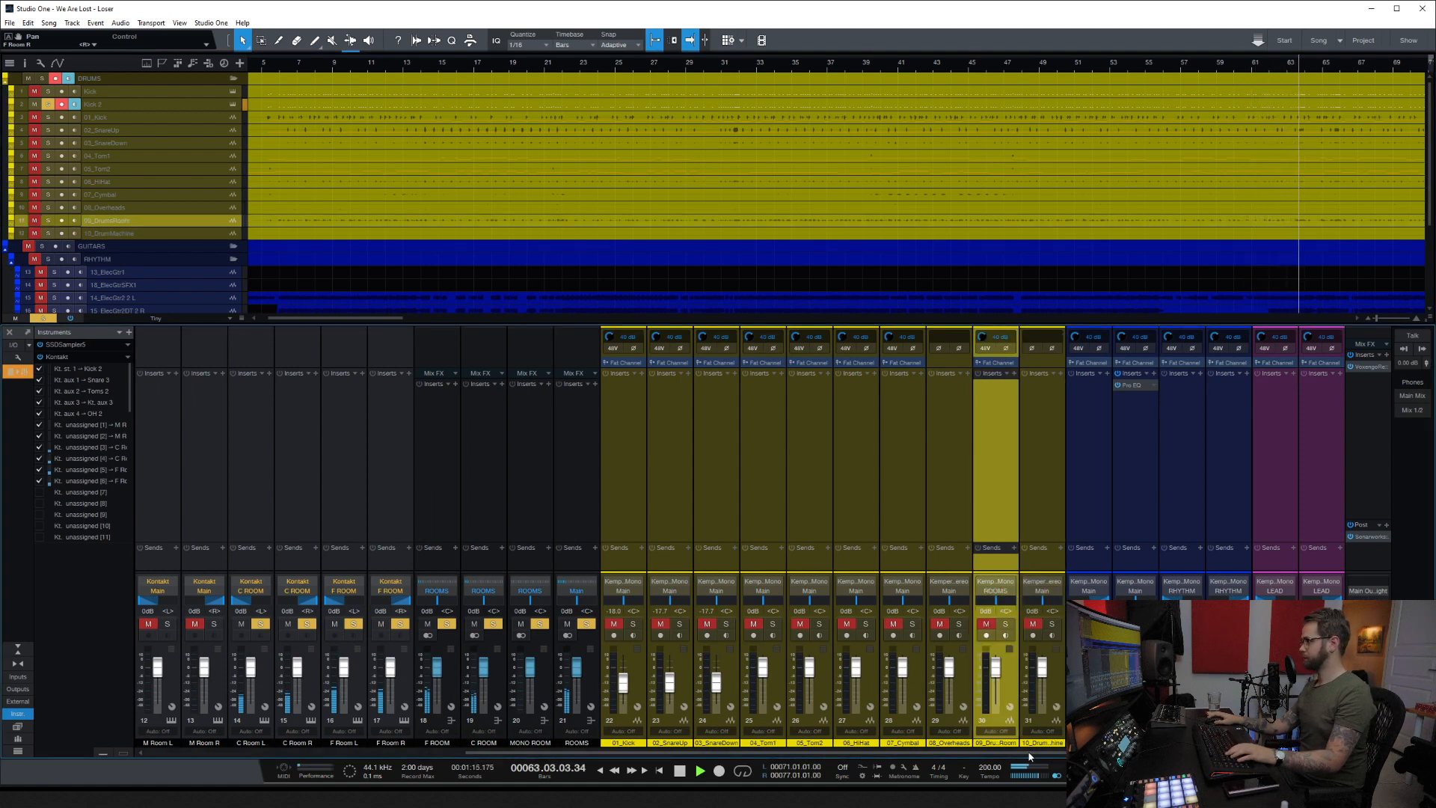
Step: Add a bus for the 10_DrumMachine channel and name it DRUMS
scroll(1029, 757, "right", 4)
left_click(869, 677)
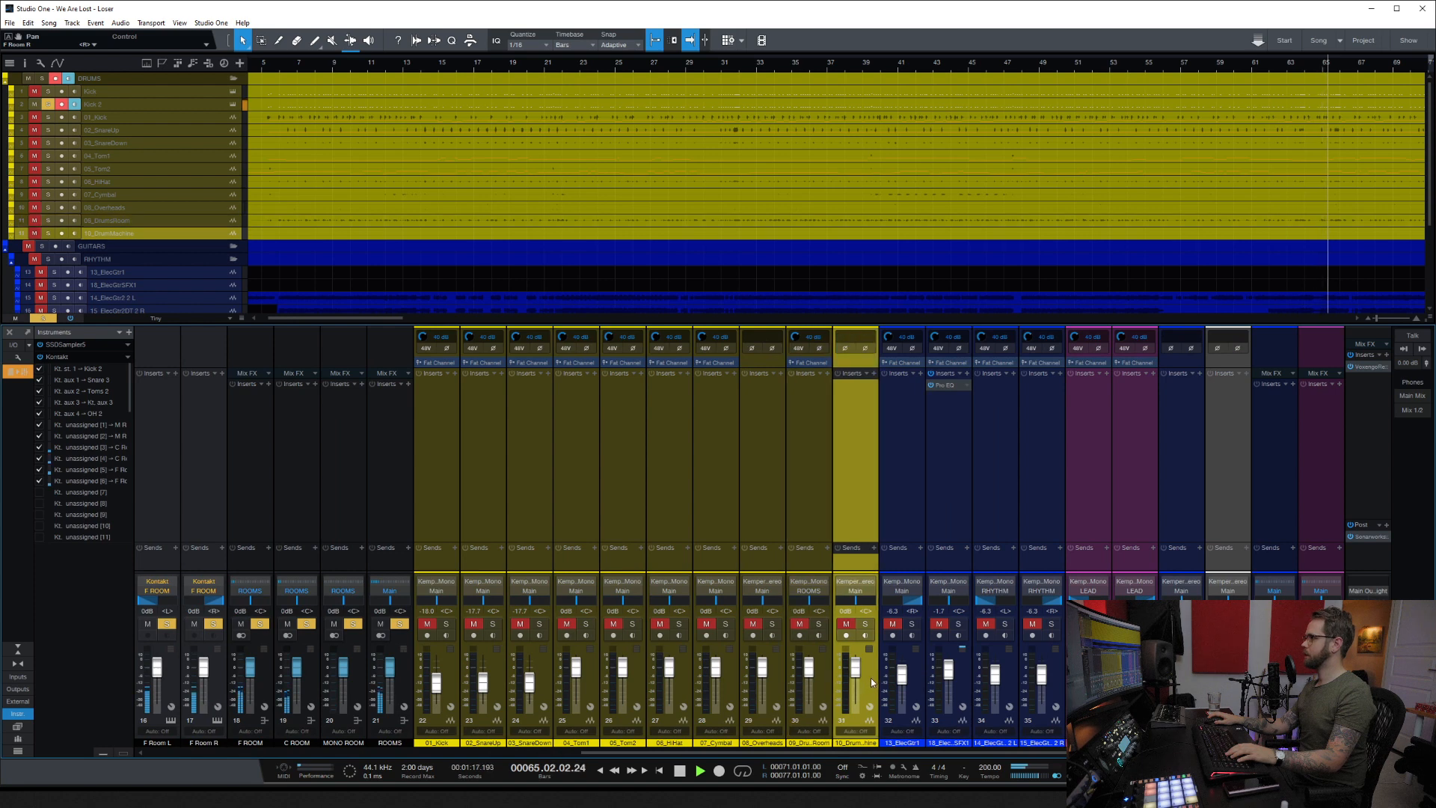
right_click(869, 677)
left_click(965, 568)
double_click(901, 743)
type("DRUMS")
key("Return")
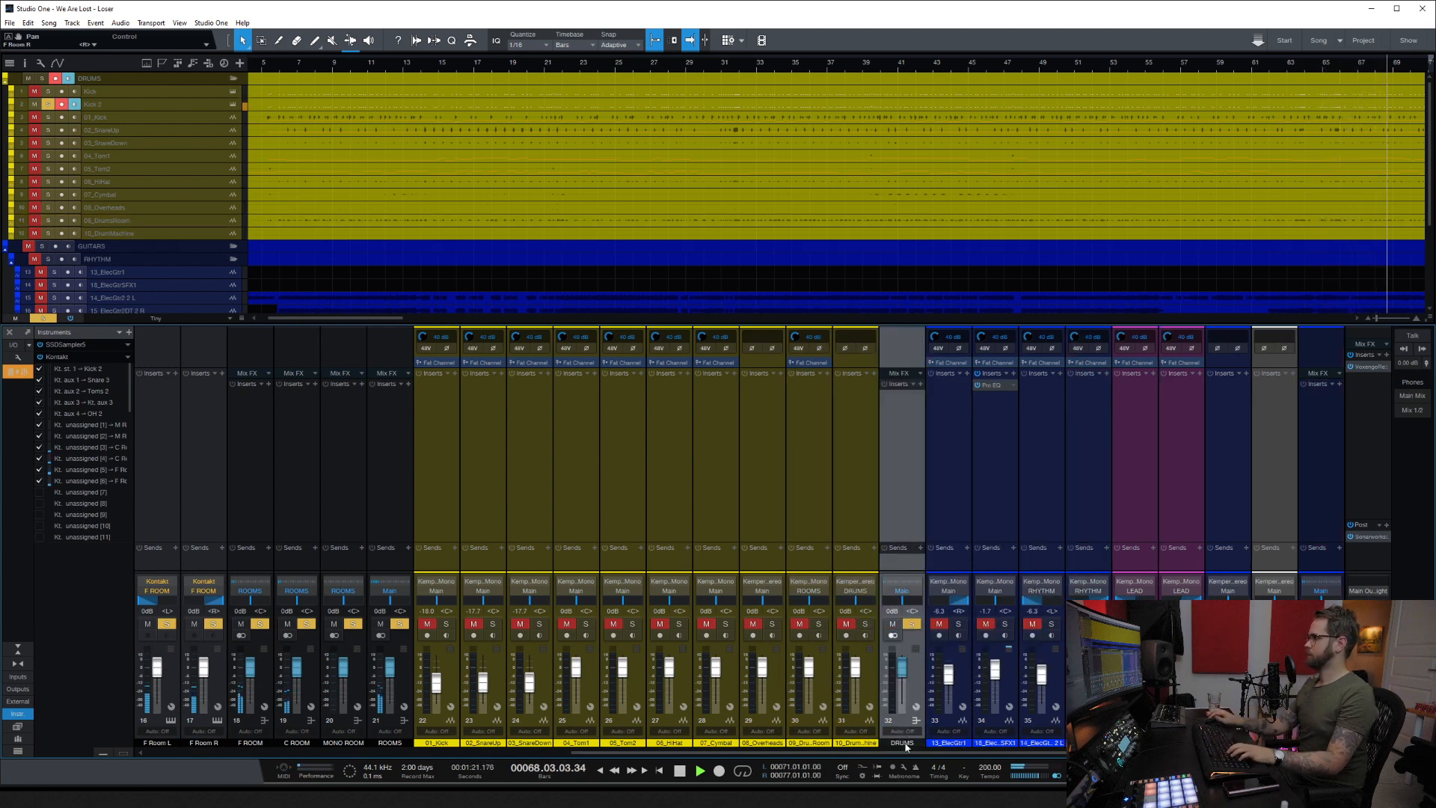
Step: Colour the DRUMS bus yellow and move it along the mixer towards the guitar buses
left_click(1045, 649)
left_click(1011, 735)
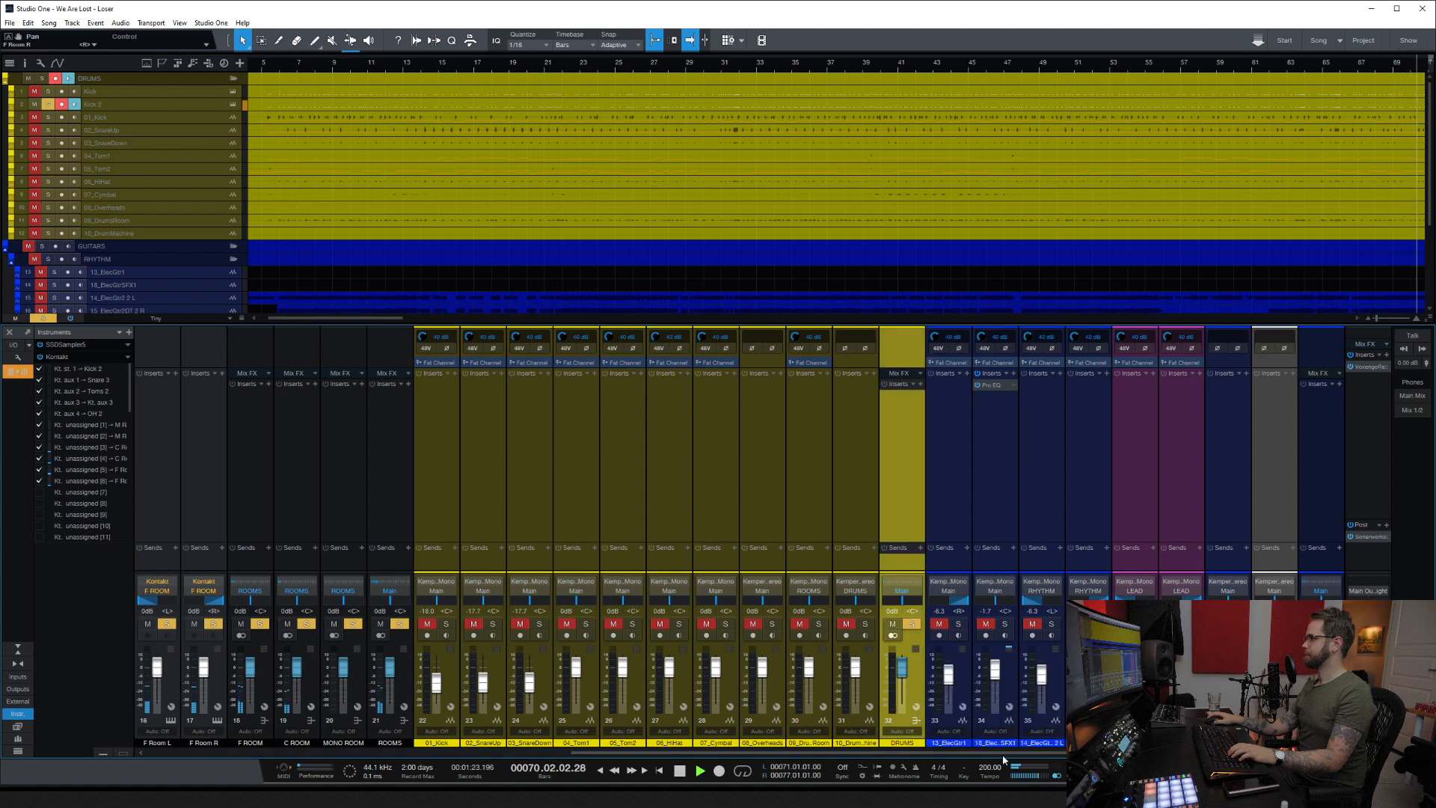
left_click_drag(870, 685, 1238, 680)
Step: Add a bus for the SSD sampler's Kick channel and name it KICK
left_click_drag(1196, 753, 376, 755)
left_click(172, 678)
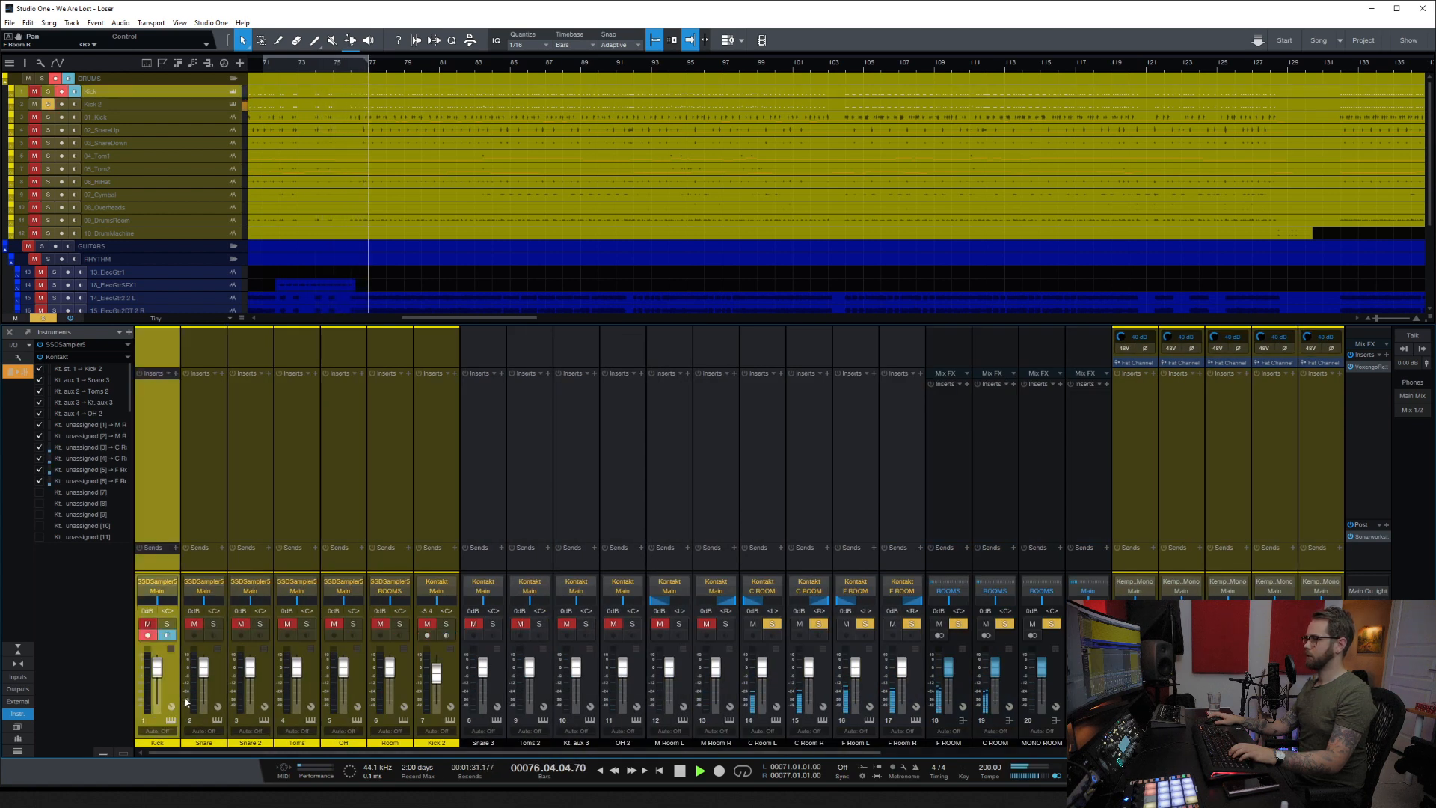
right_click(174, 683)
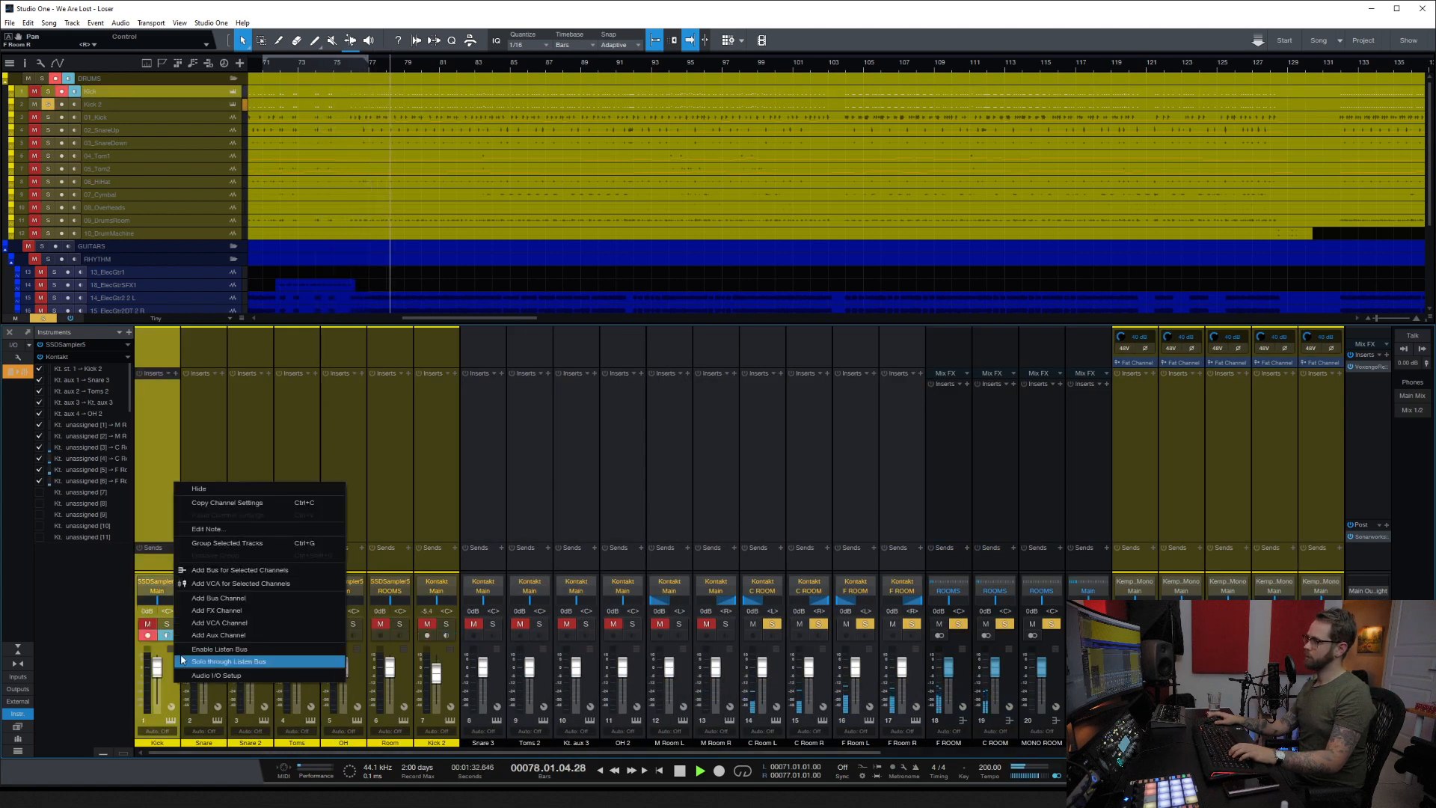
left_click(187, 570)
type("KICK")
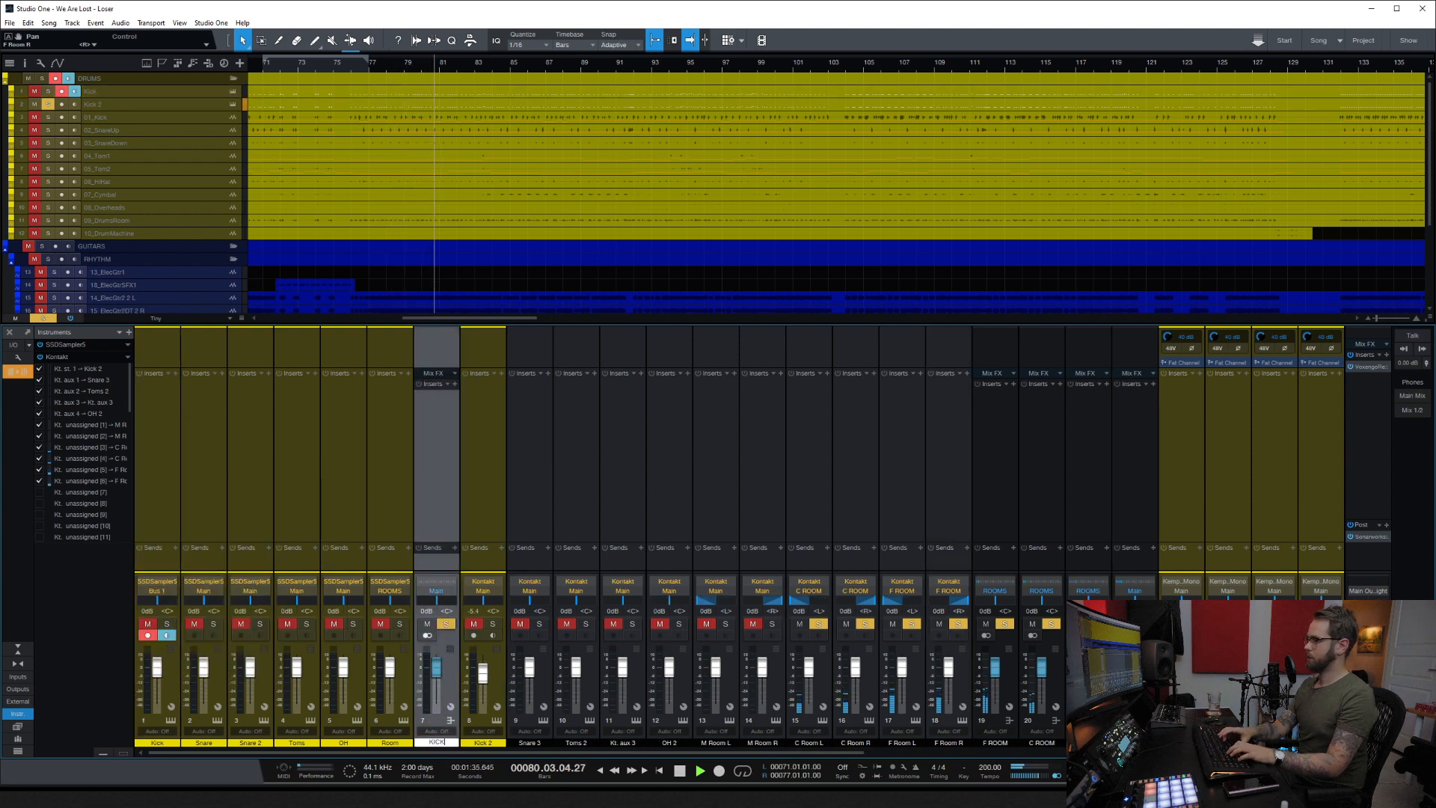
key("Return")
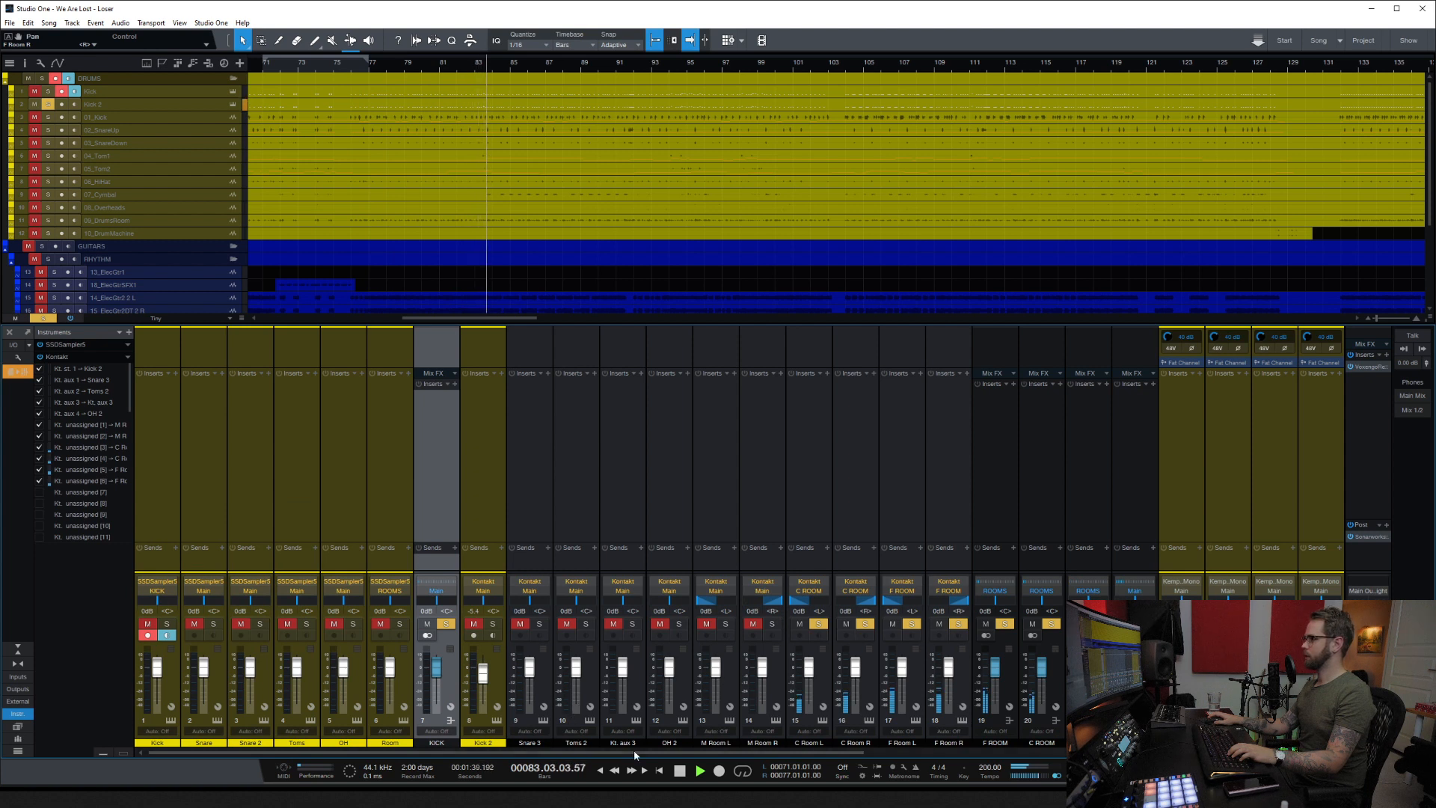
Step: Route Kick 2 to the KICK bus and move that bus between MONO ROOM and ROOMS
left_click(486, 591)
left_click(486, 591)
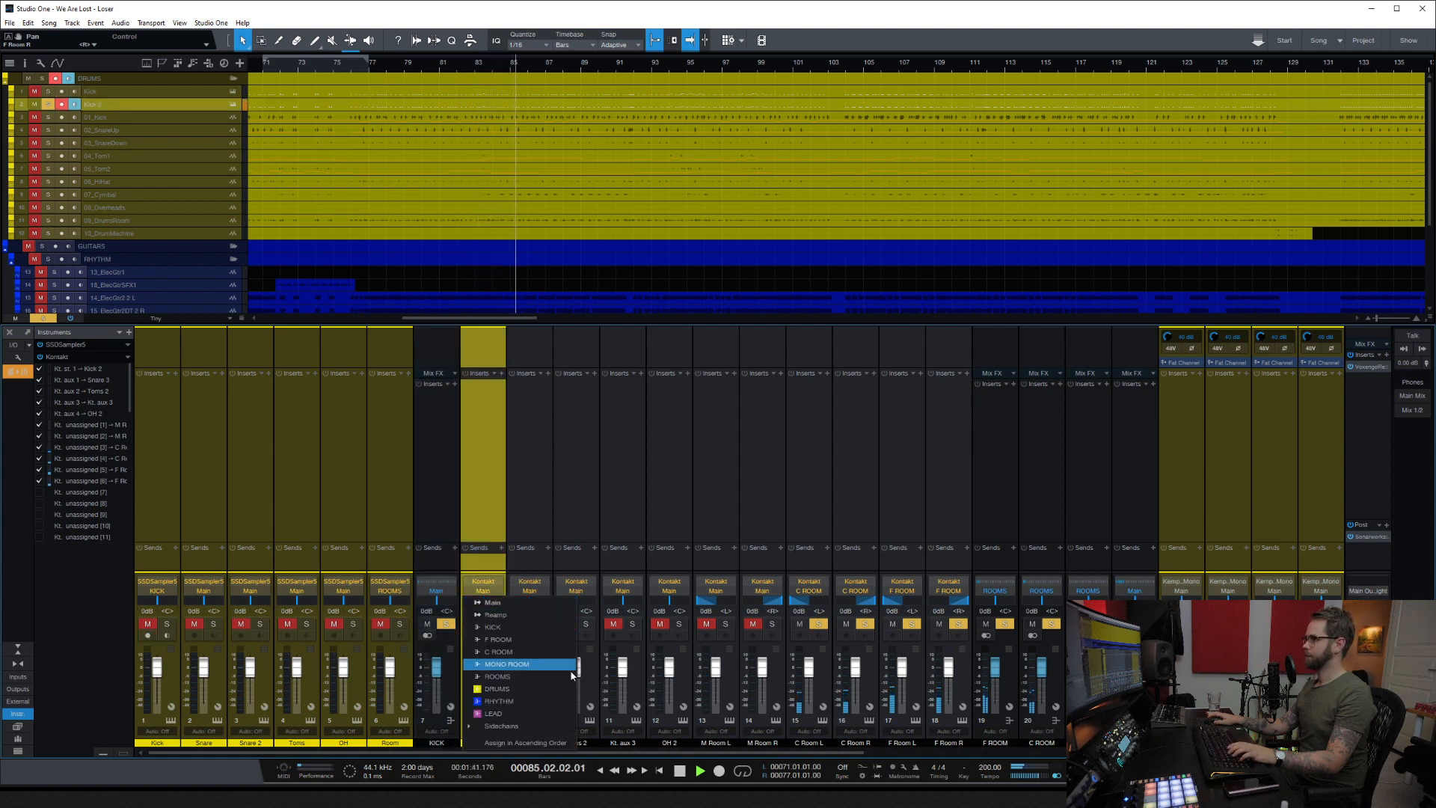
left_click(483, 636)
left_click_drag(437, 741, 1114, 737)
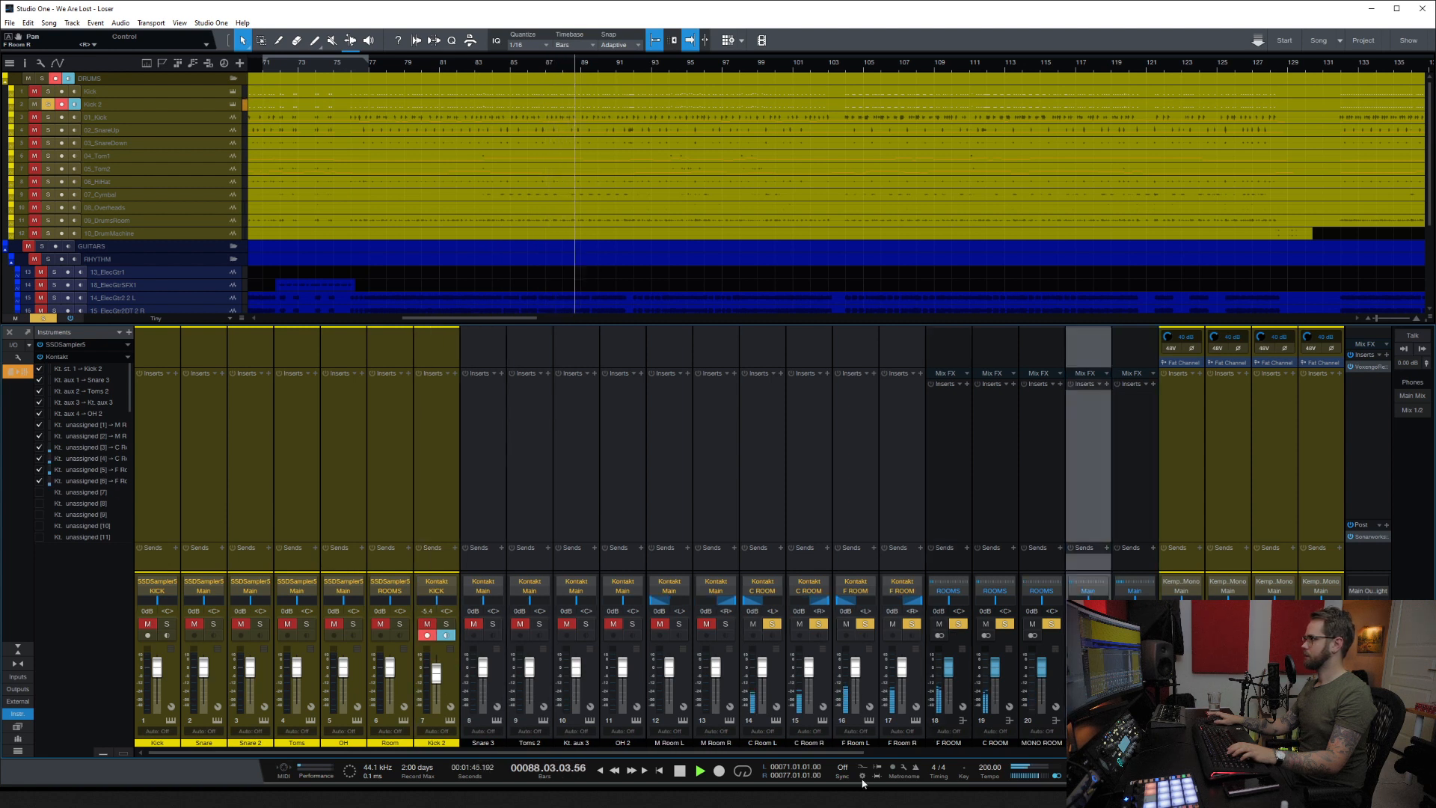
Step: Add a bus for the Snare channel, name it SNARES and place it between KICK and ROOMS
left_click(218, 490)
right_click(217, 491)
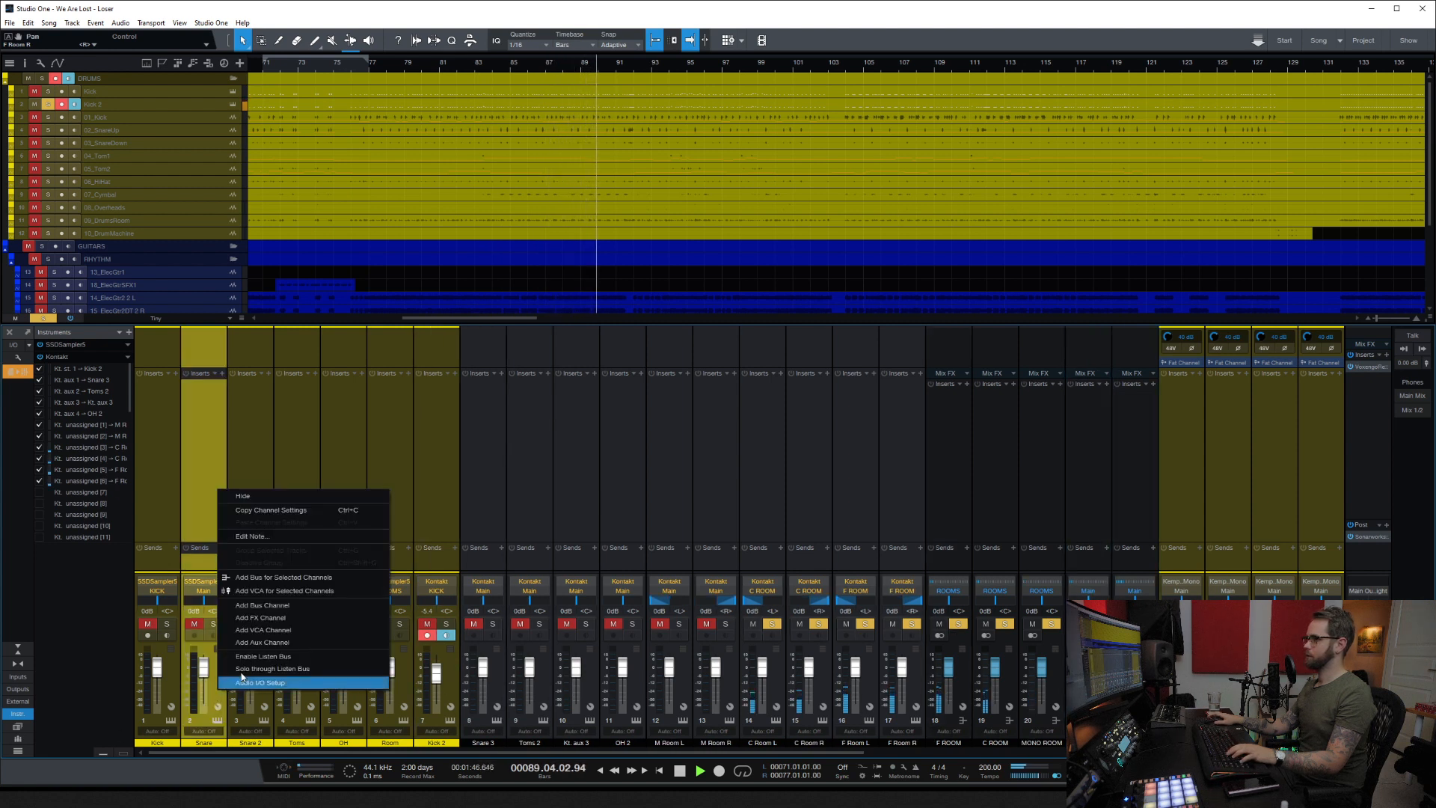
left_click(276, 577)
double_click(436, 742)
type("SNARES")
key("Return")
left_click_drag(438, 746, 1135, 741)
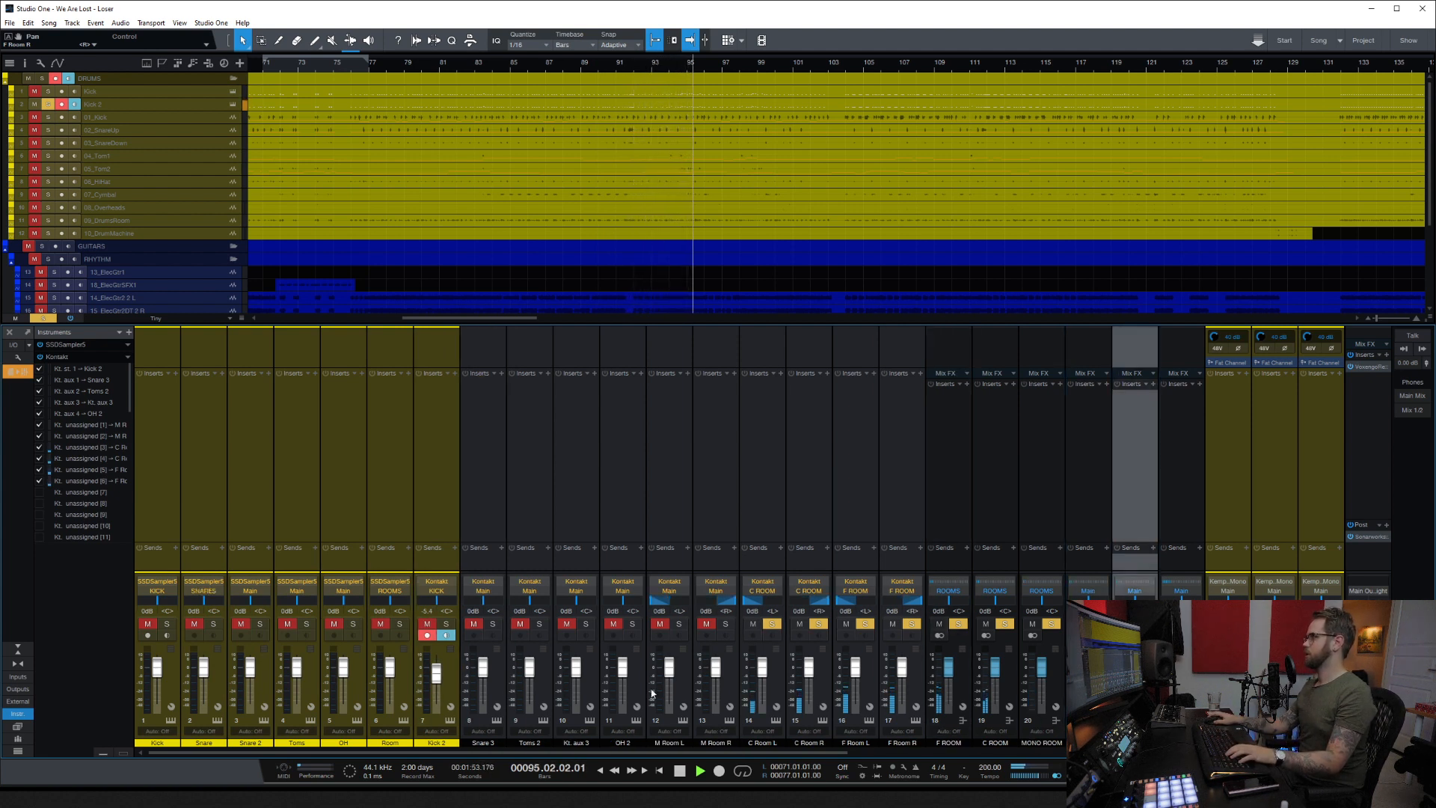
Step: Try to route the Snare and Snare 2 channels to the SNARES bus together
left_click(221, 688)
left_click(267, 688, "shift")
left_click_drag(267, 688, 288, 691)
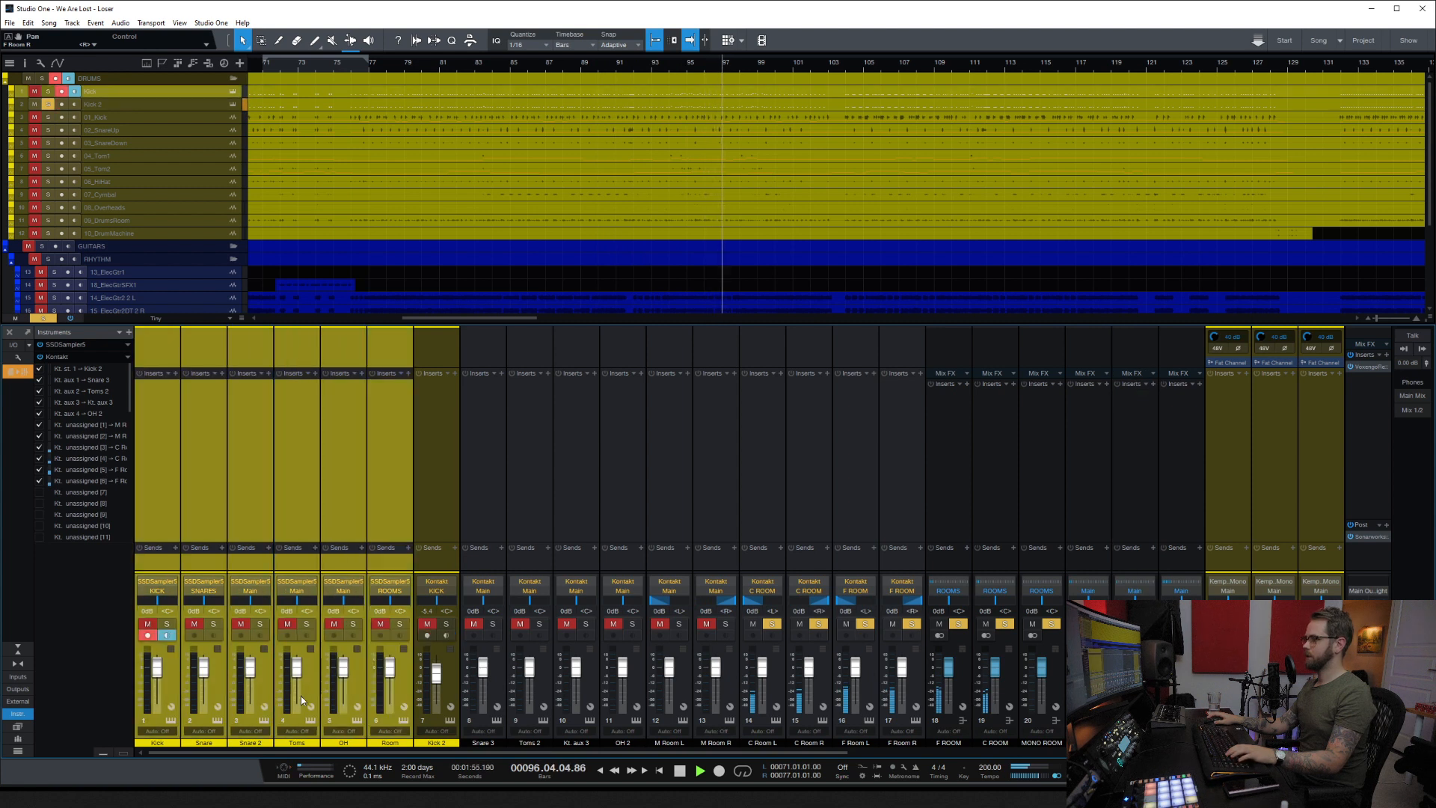
left_click(268, 687)
left_click(214, 692, "shift")
left_click(211, 592)
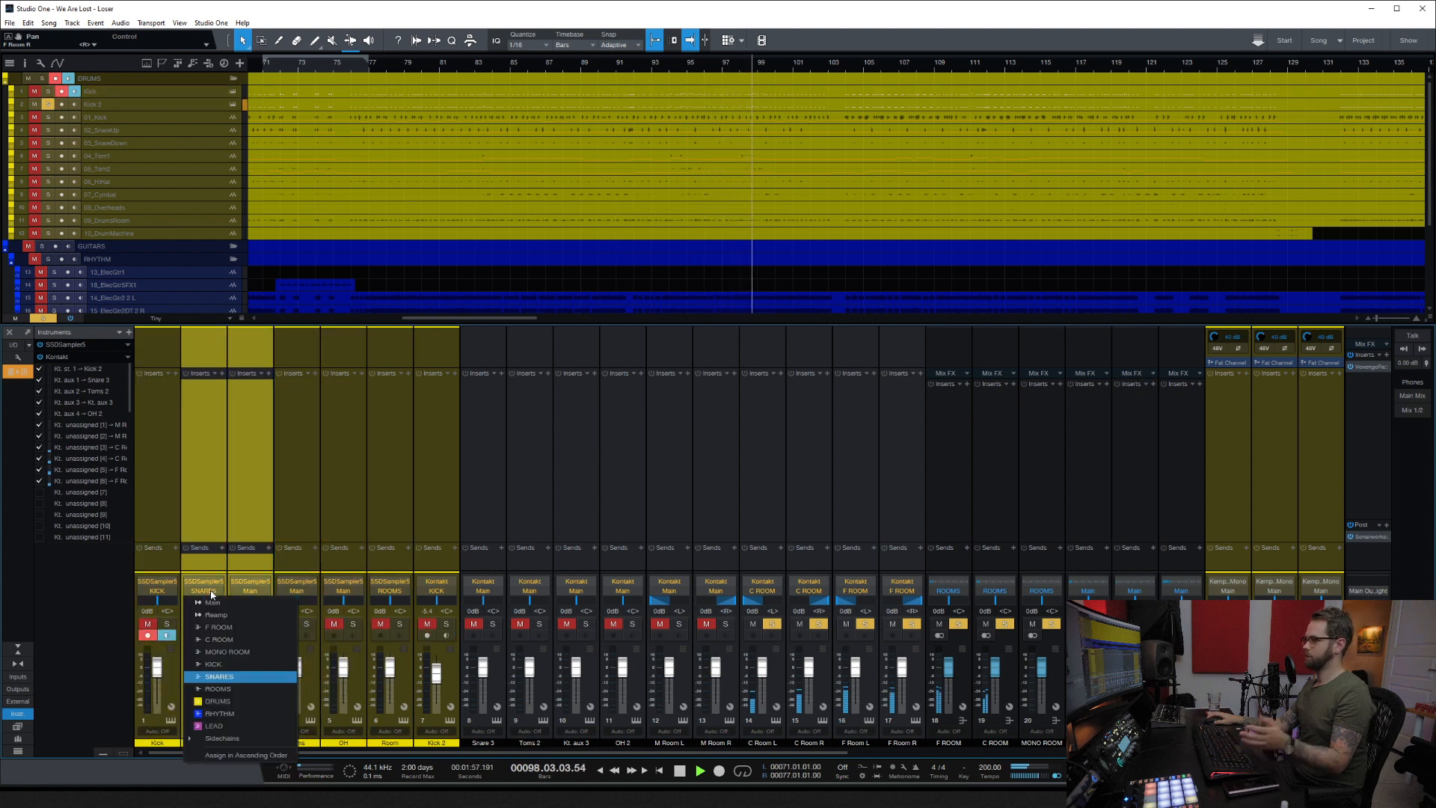
left_click(247, 679)
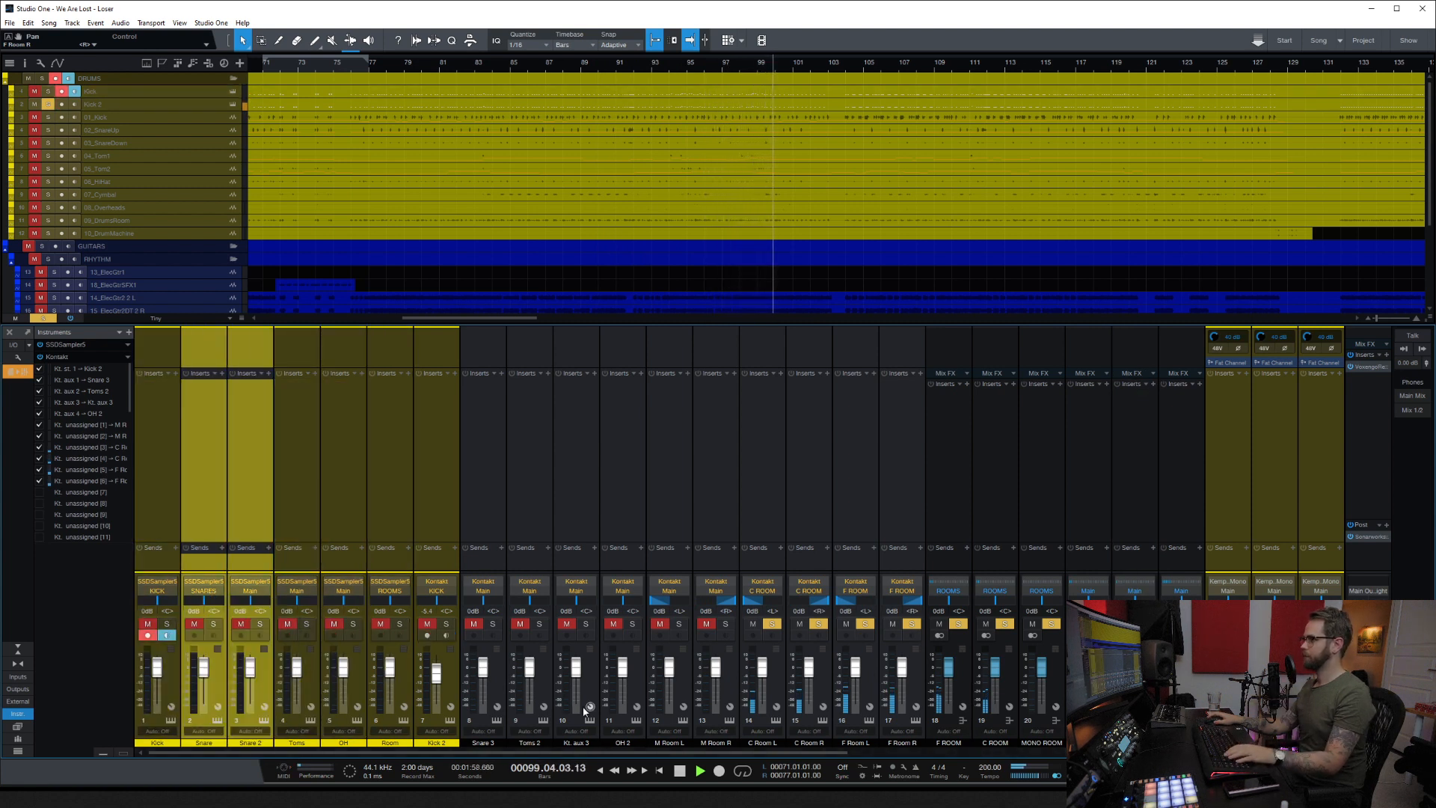
Step: Route the Snare 3 channel to the SNARES bus
left_click(486, 697)
left_click(483, 590)
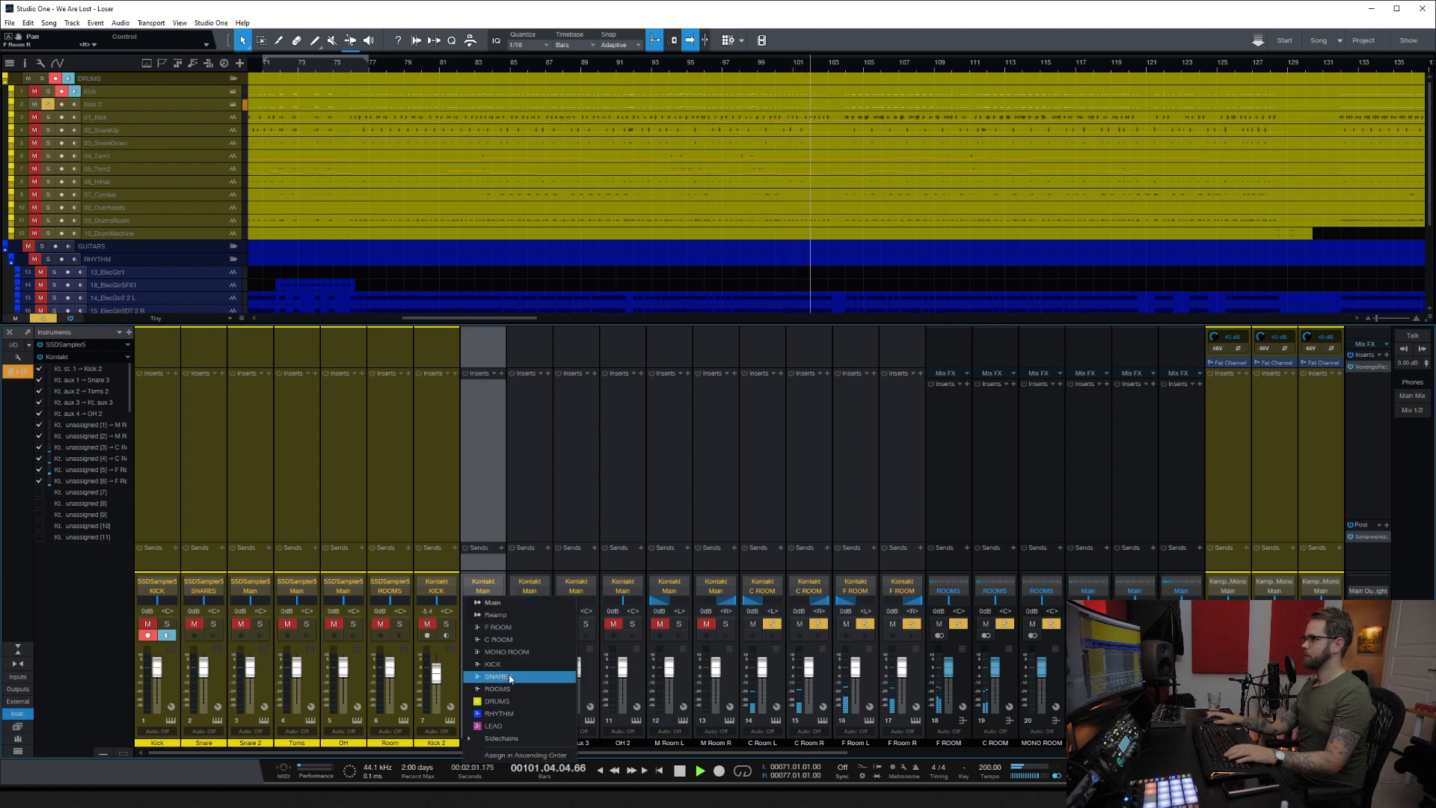
left_click(507, 678)
Step: Disable Kontakt's aux 3 output channel and hide the list of instruments
left_click(589, 687)
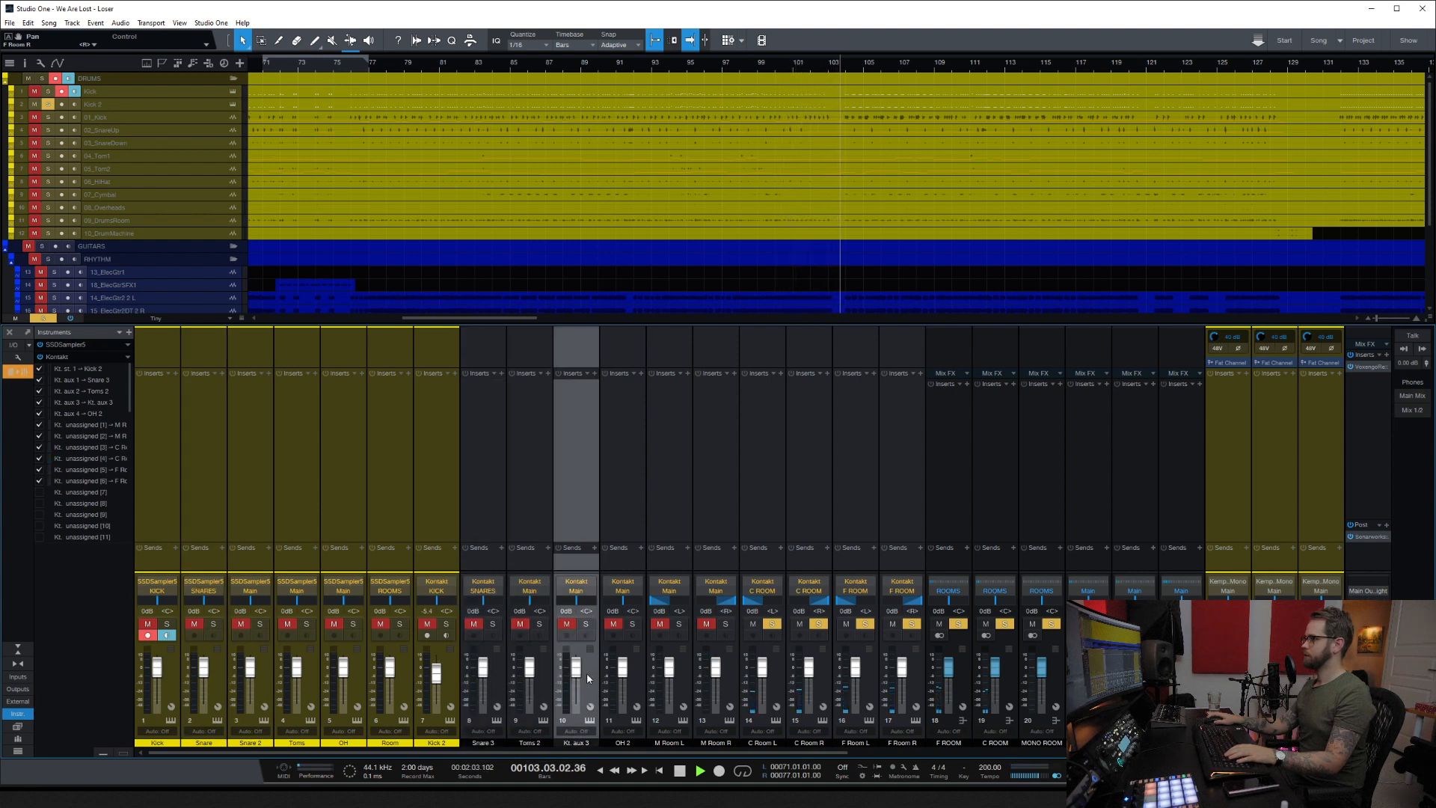
left_click(39, 402)
left_click(15, 714)
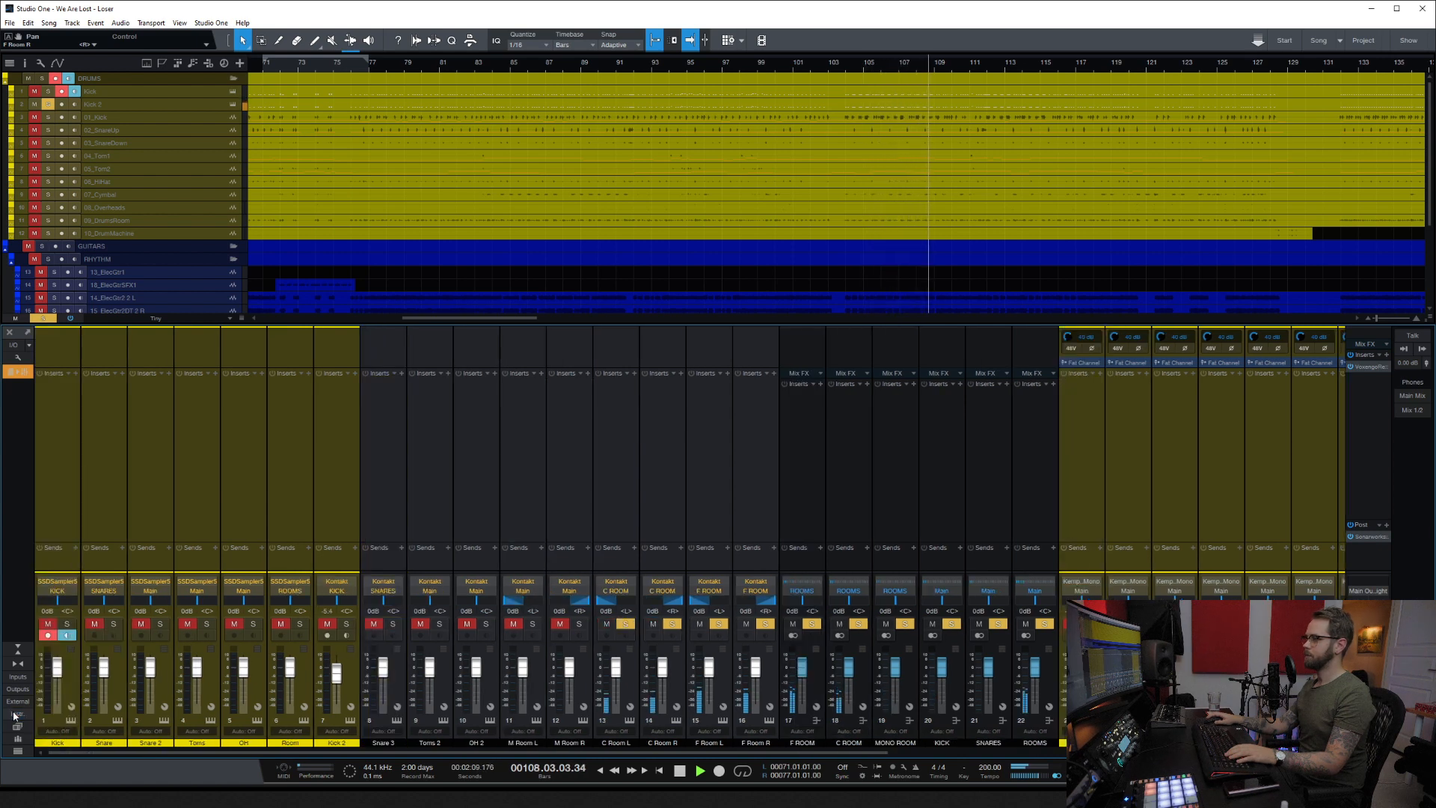
Step: Add a bus for the Toms channel, name it TOMS and place it between SNARES and ROOMS
left_click(213, 676)
right_click(213, 675)
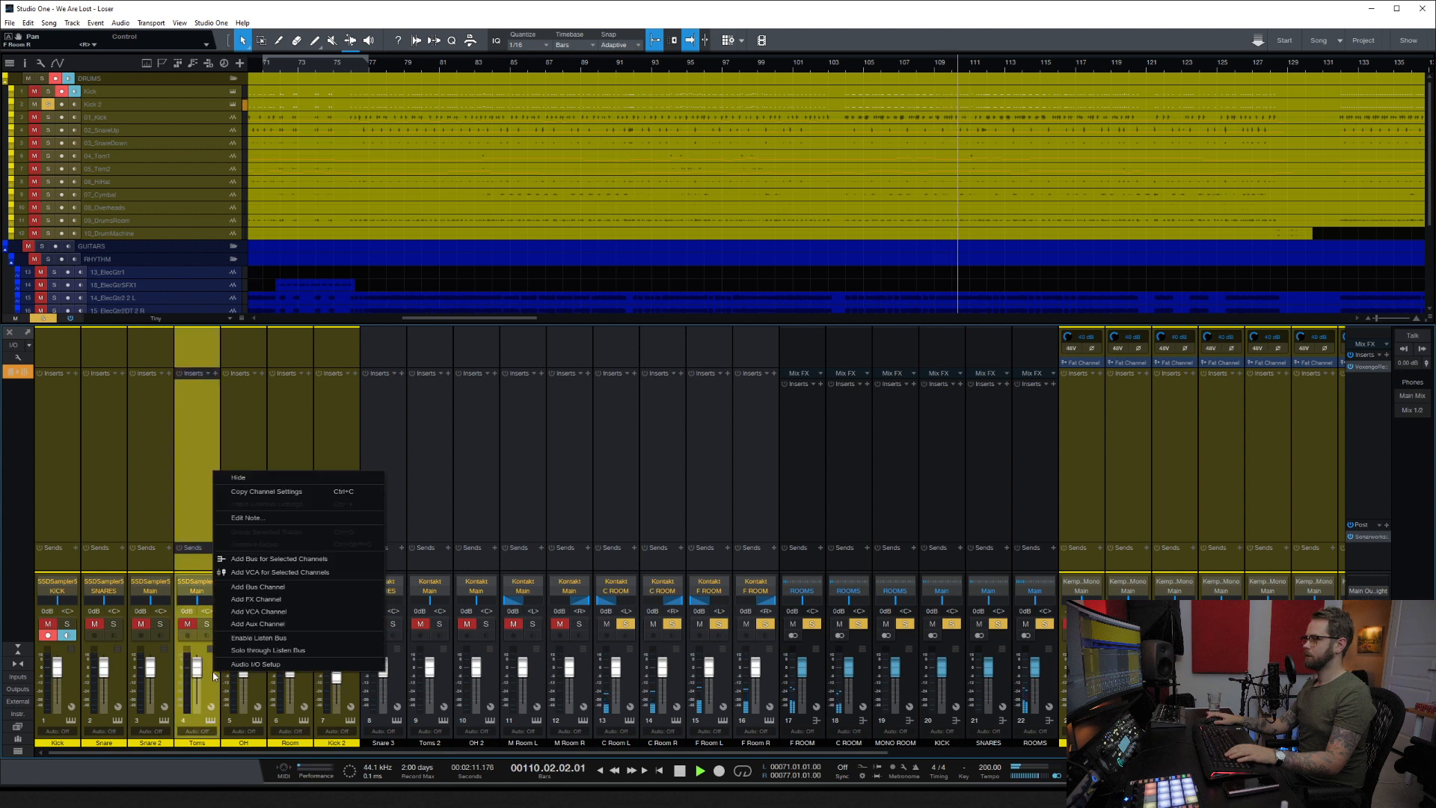
left_click(278, 559)
double_click(336, 743)
type("TOMS")
key("Return")
left_click_drag(336, 745, 1059, 711)
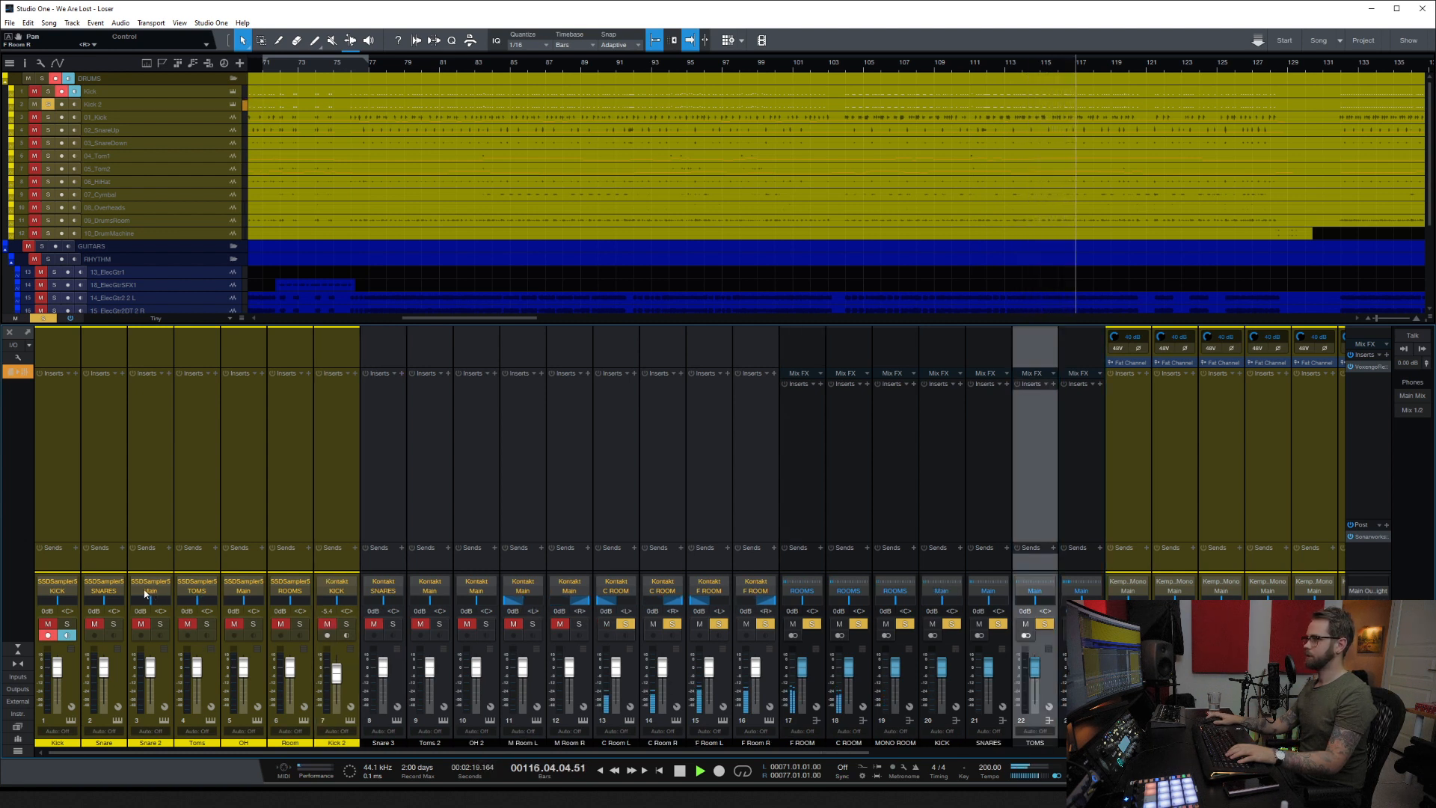
Step: Route the Snare 2 channel to the SNARES bus
left_click(146, 591)
left_click(194, 675)
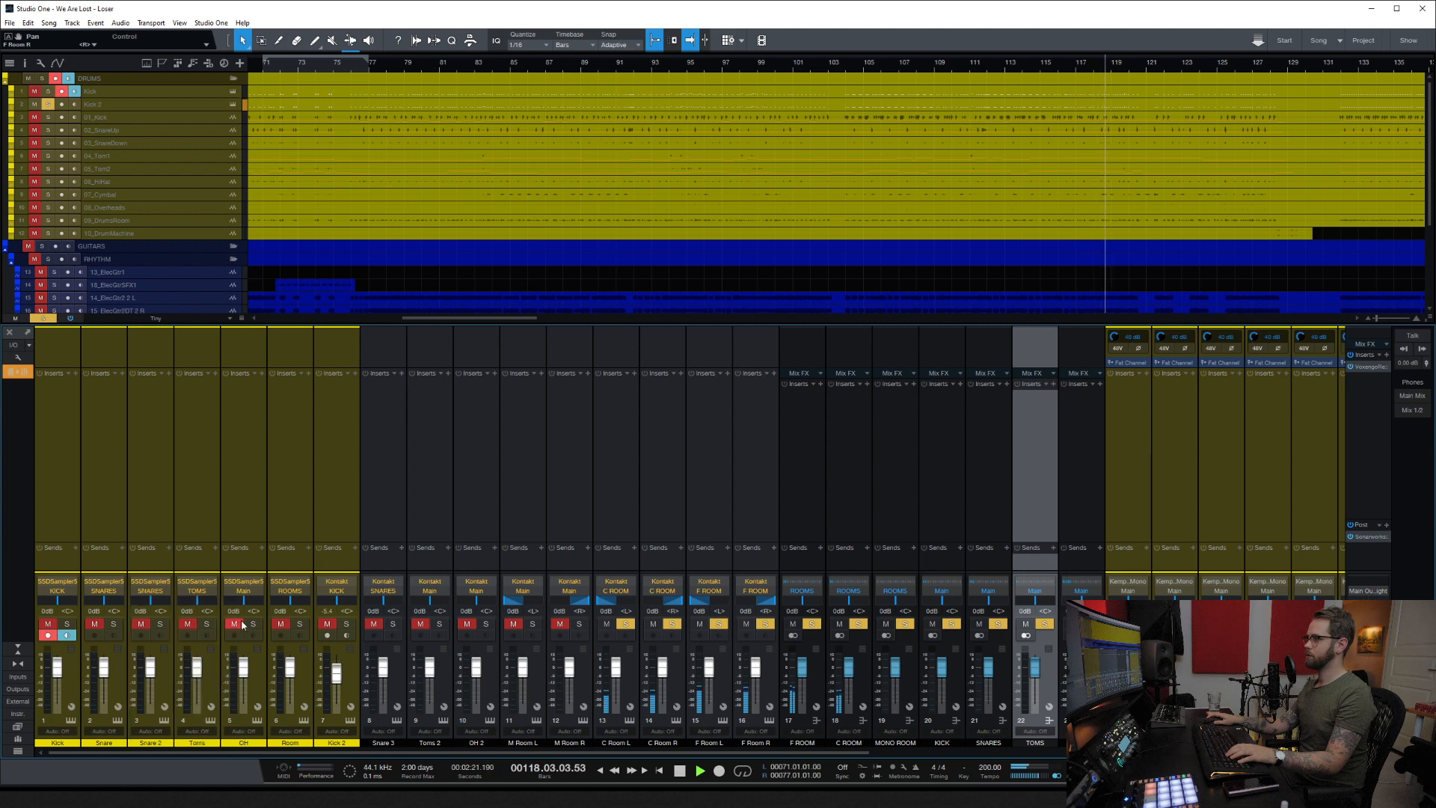
Step: Add a bus for the SSD sampler's OH channel, name it OH and place it between TOMS and ROOMS
left_click(246, 590)
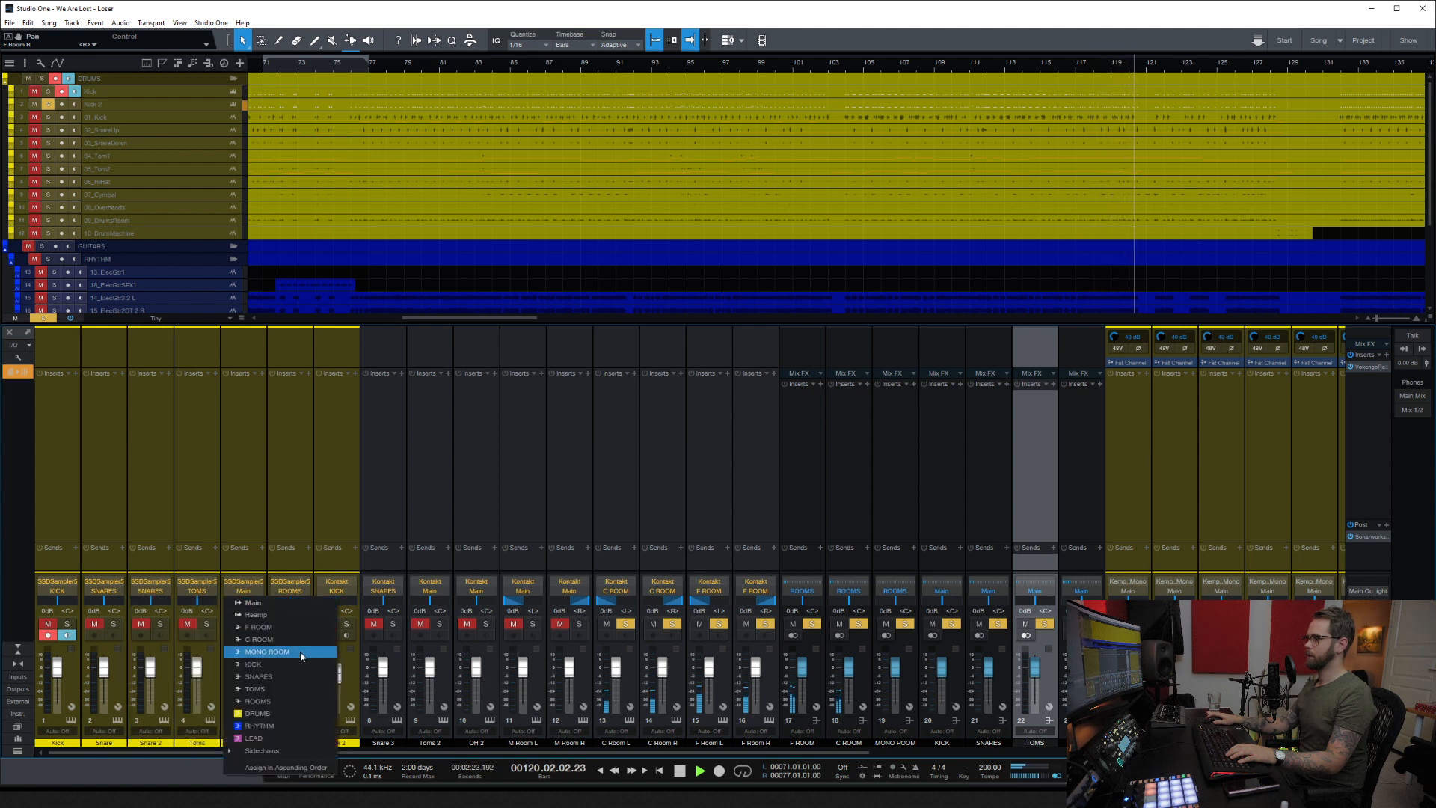
left_click(209, 686)
left_click(256, 686)
right_click(255, 686)
left_click(310, 572)
double_click(333, 742)
type("OH")
key("Return")
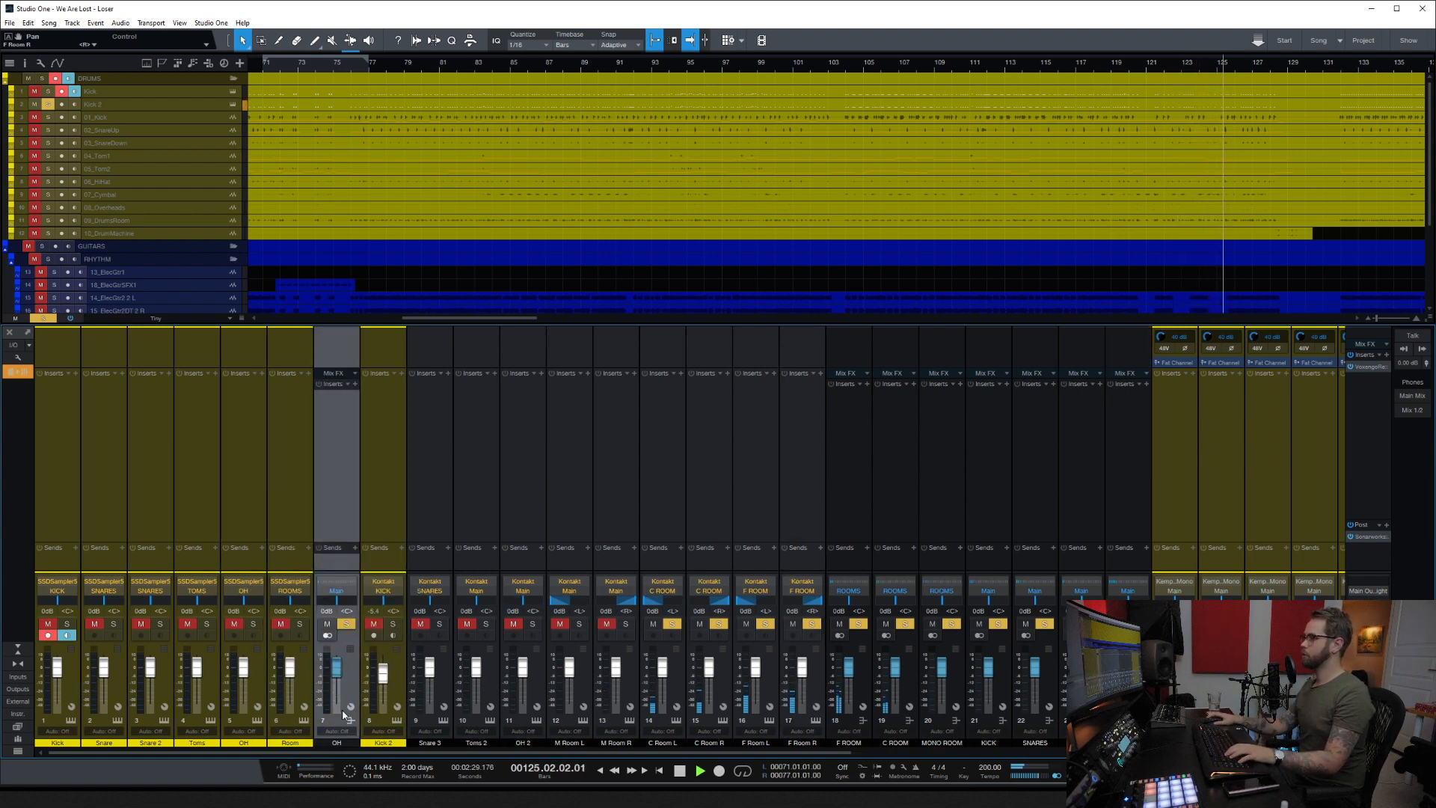
left_click_drag(355, 682, 1091, 692)
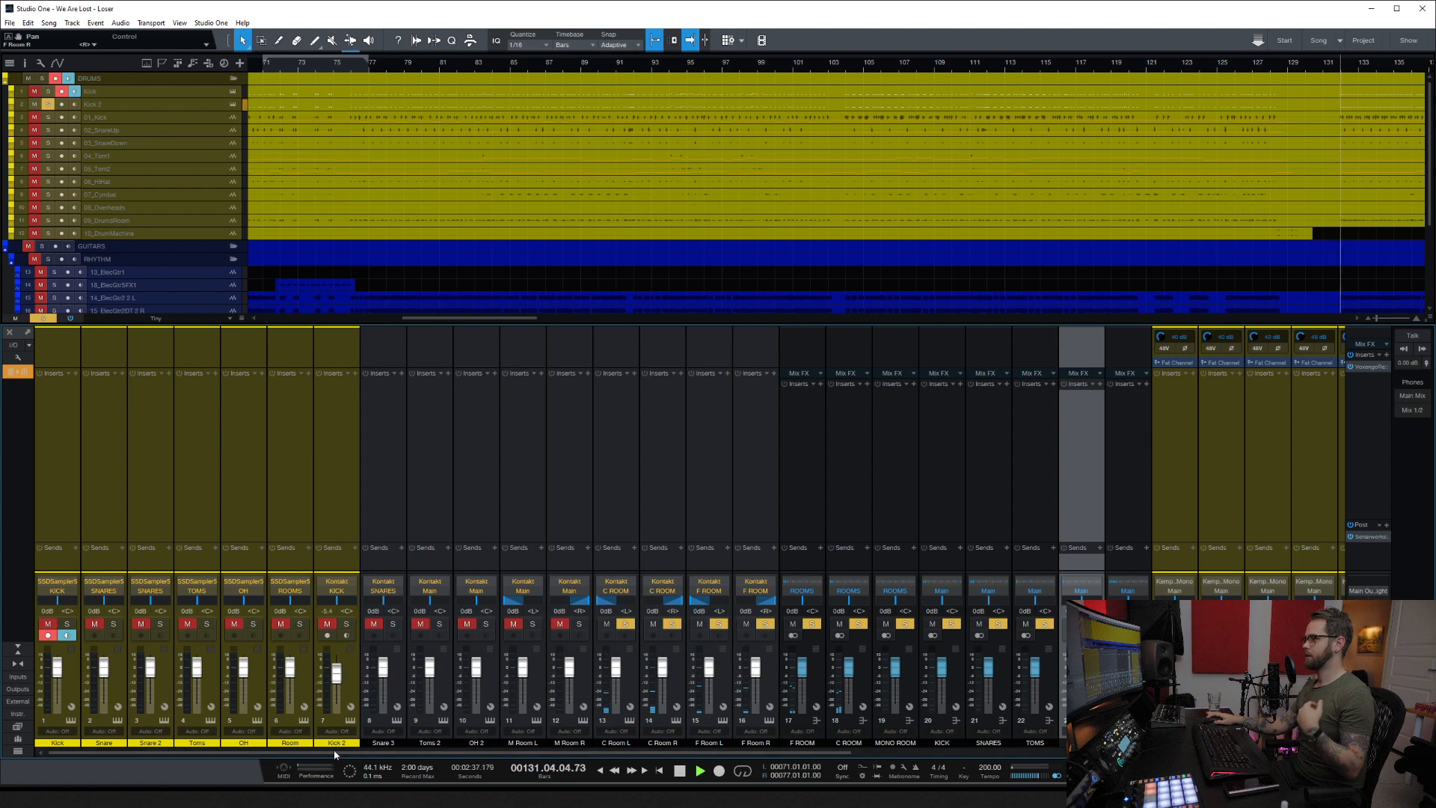
scroll(406, 746, "right", 3)
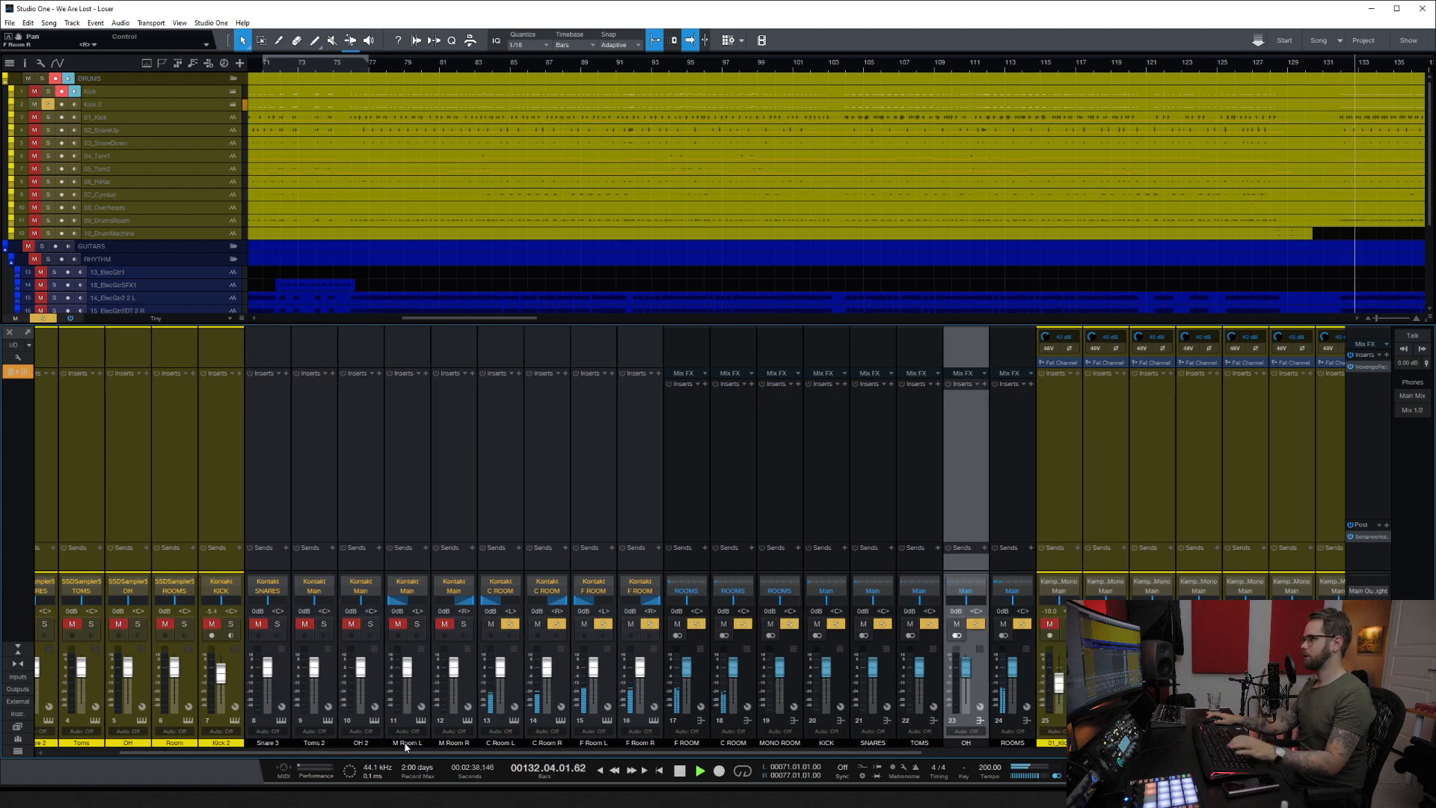
Step: Route the Toms 2 channel to the TOMS bus and the OH 2 channel to the OH bus
left_click(313, 590)
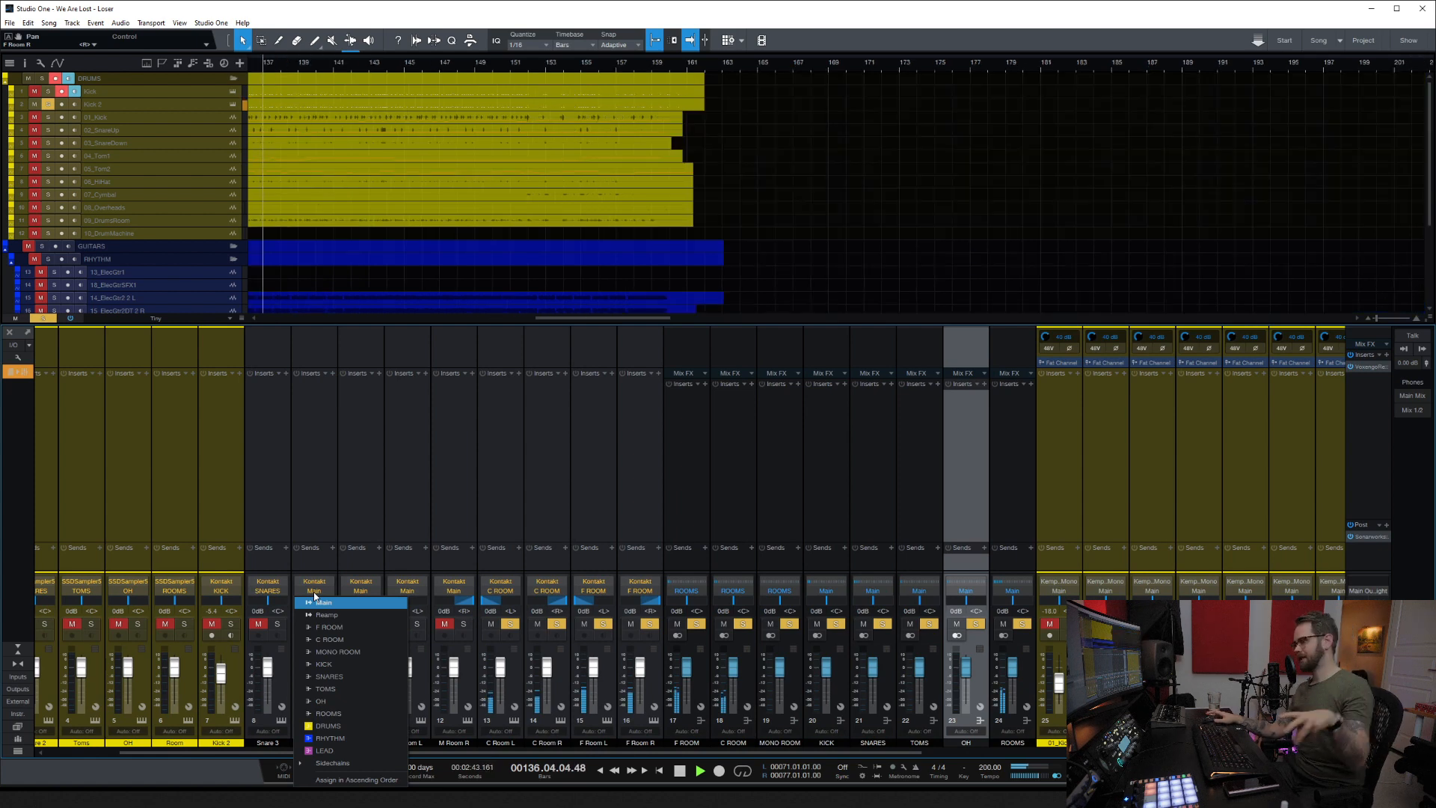
left_click(317, 602)
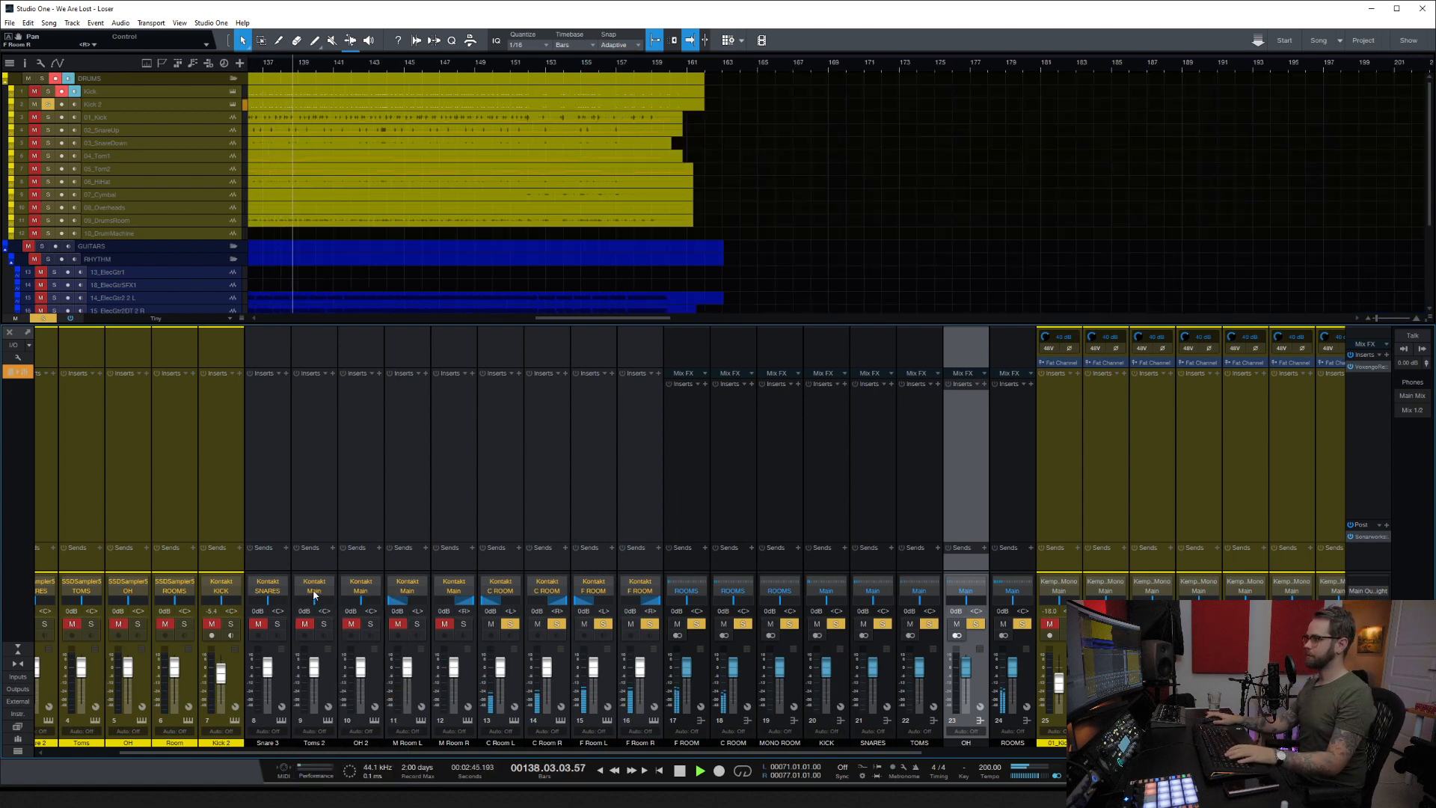
key("w")
key("w")
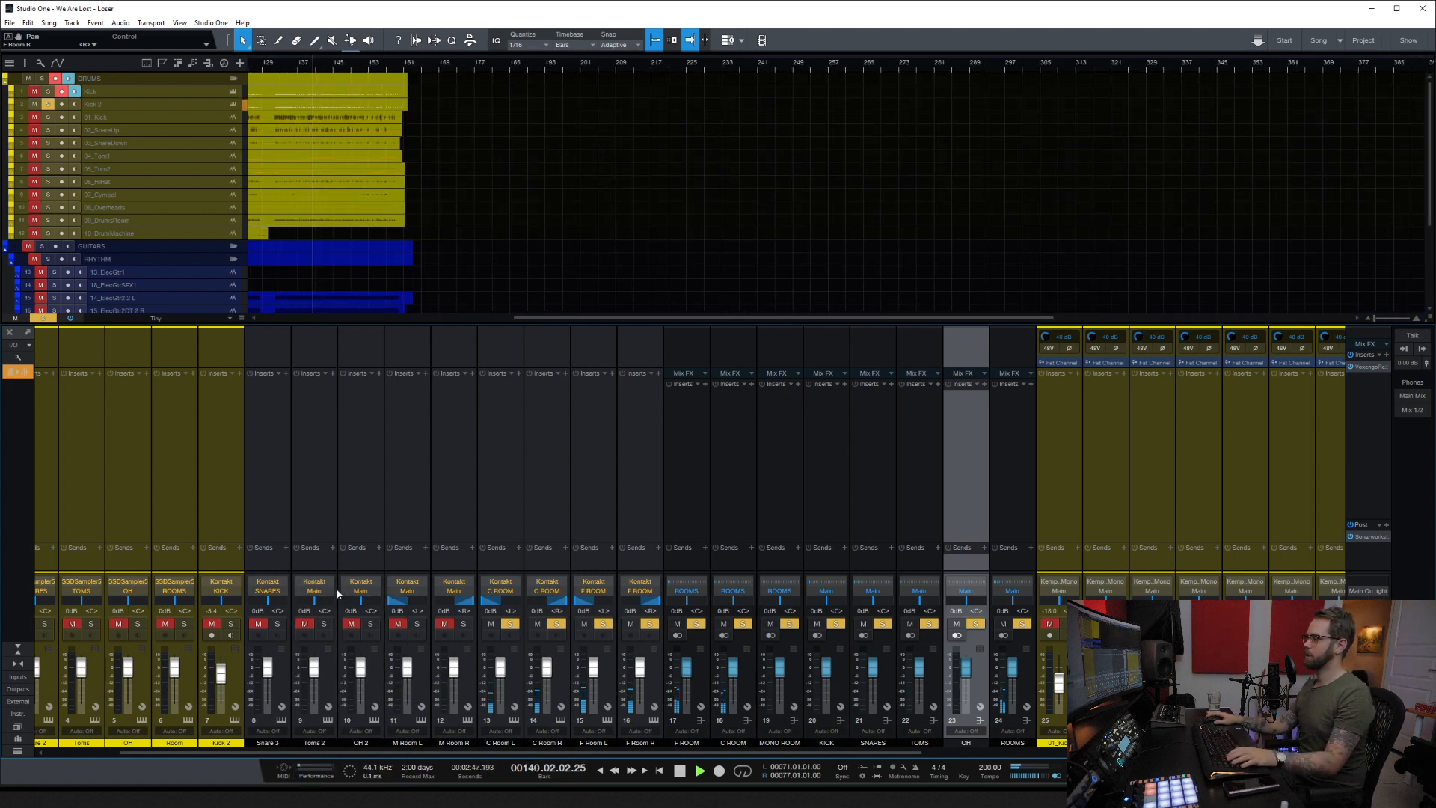
left_click(324, 593)
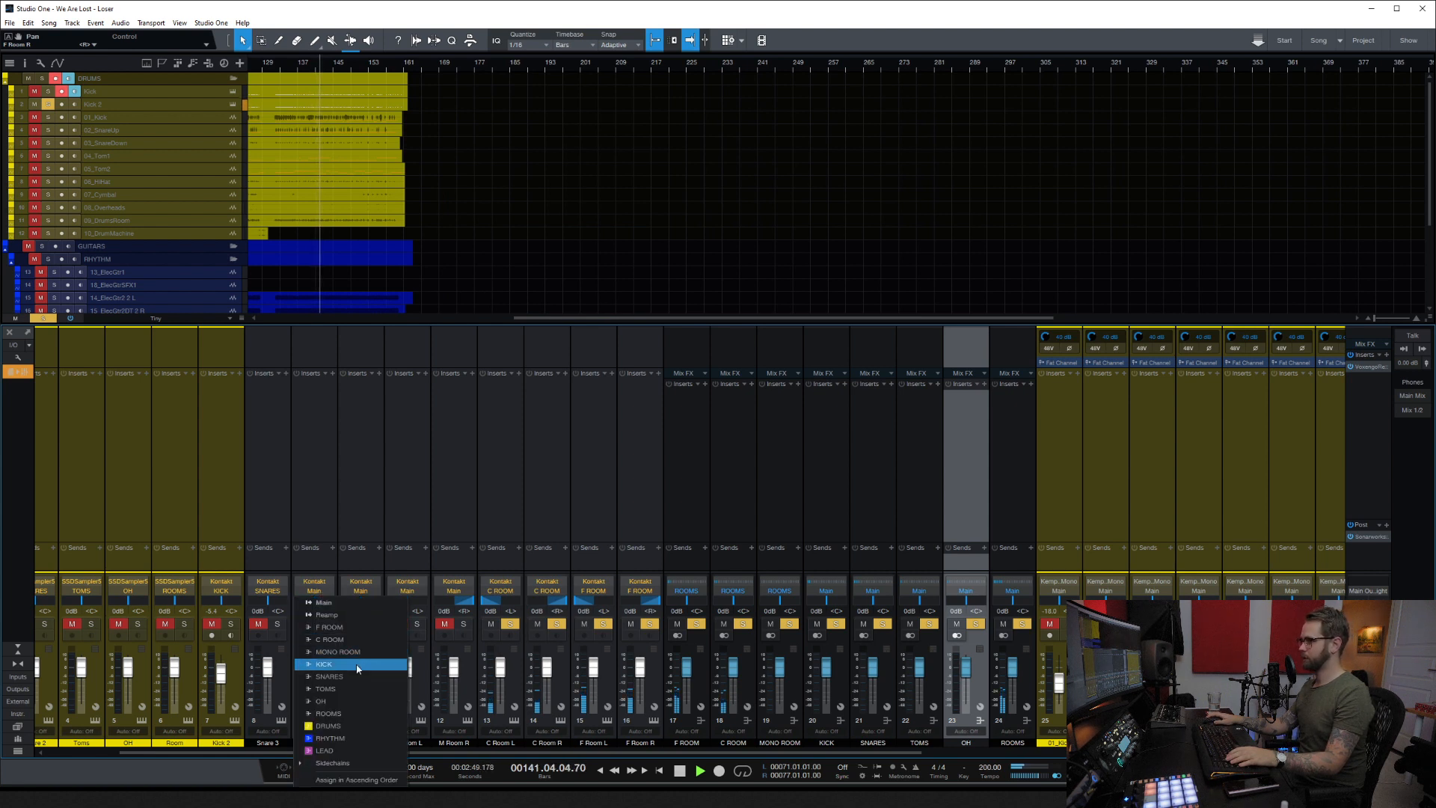
left_click(348, 688)
left_click(366, 596)
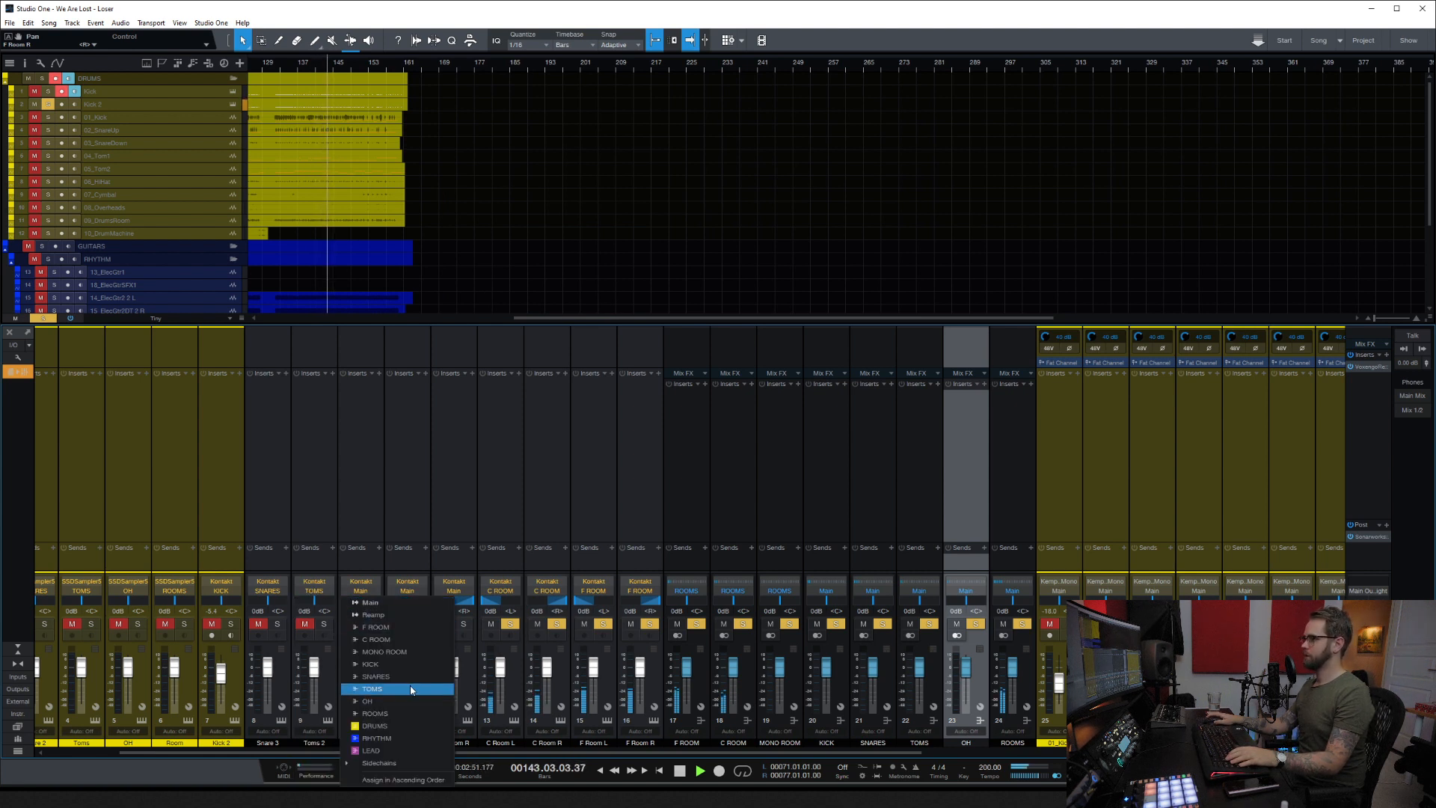
left_click(403, 706)
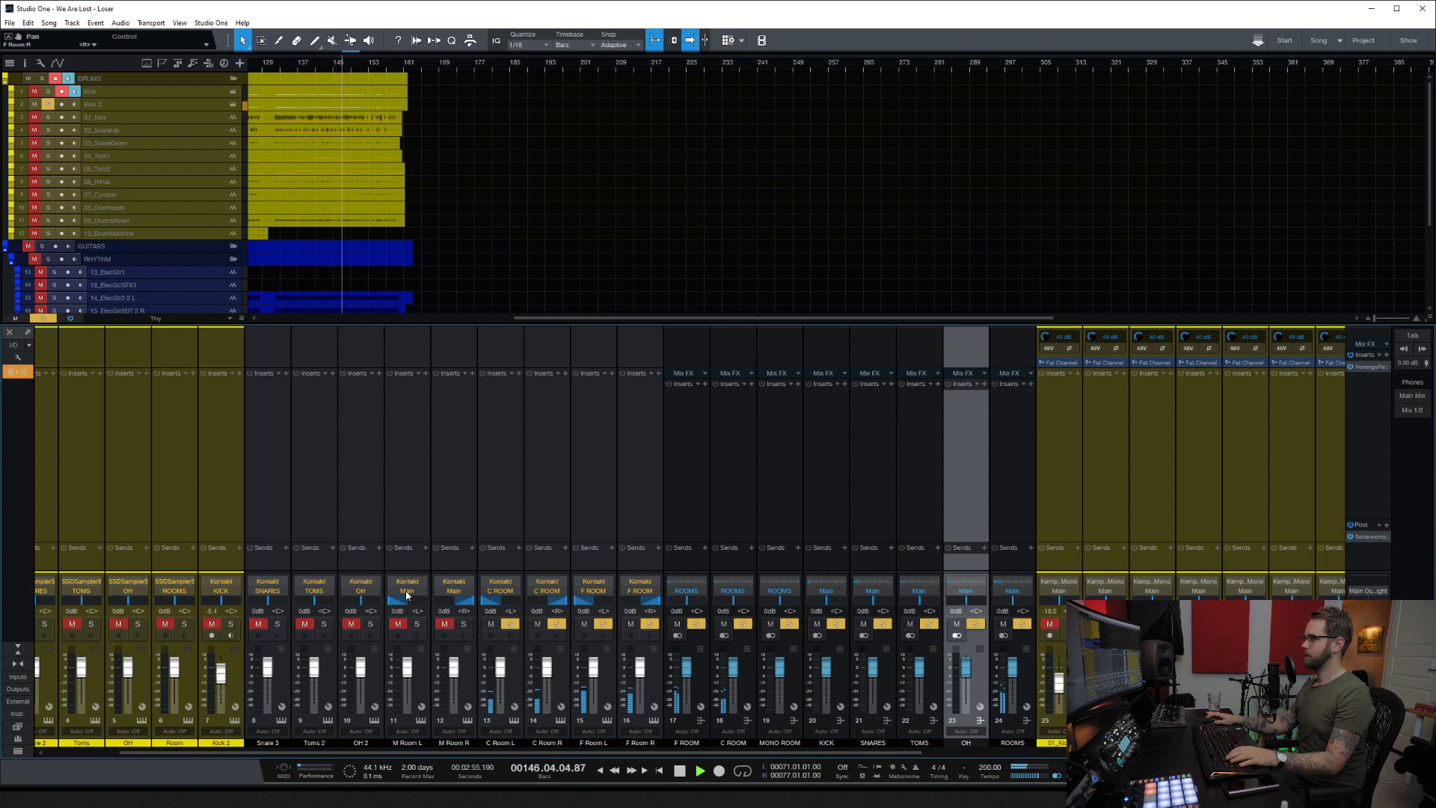
Step: Route the M Room L and M Room R channels together to the MONO ROOM bus
left_click(474, 682)
left_click(421, 678, "shift")
left_click(406, 591)
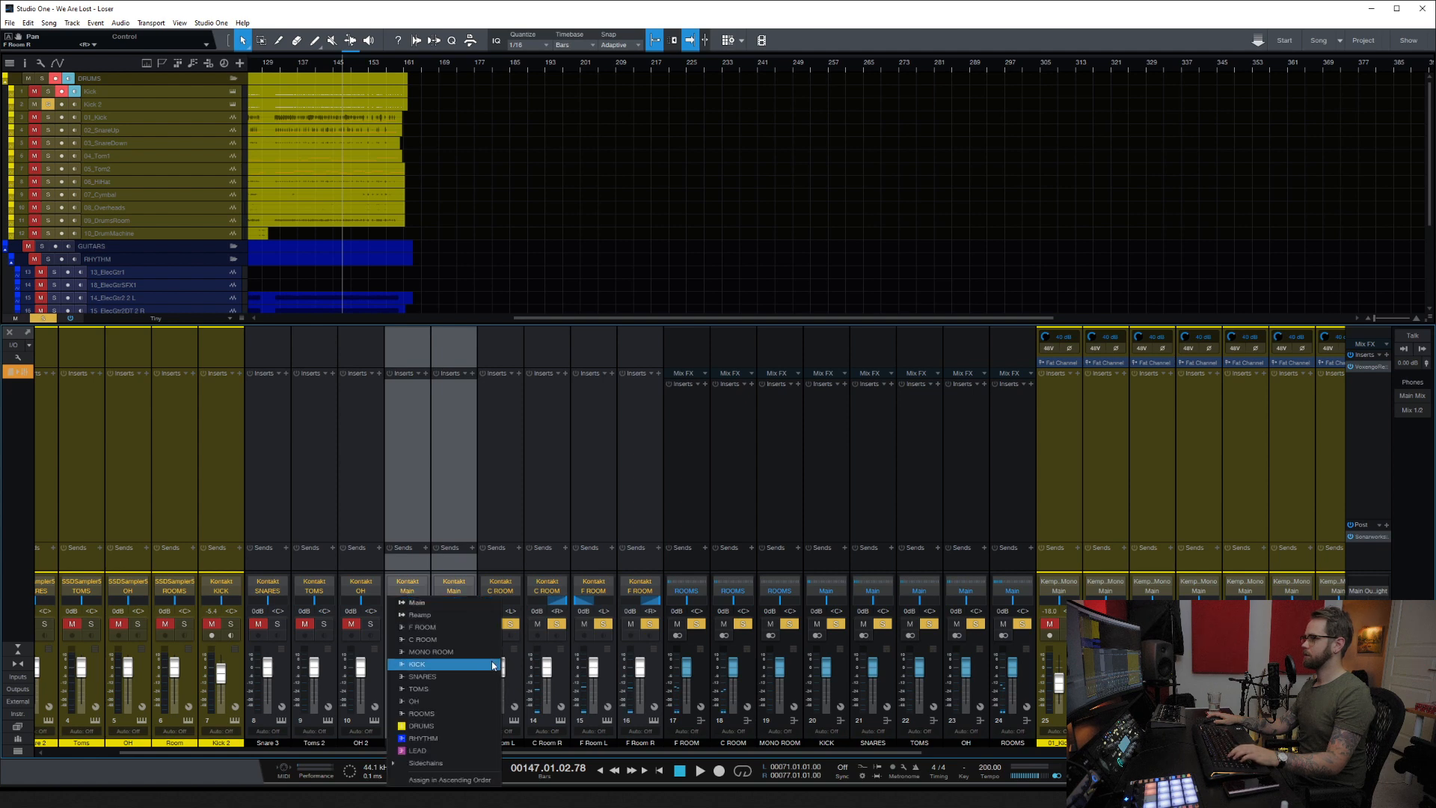
left_click(469, 652)
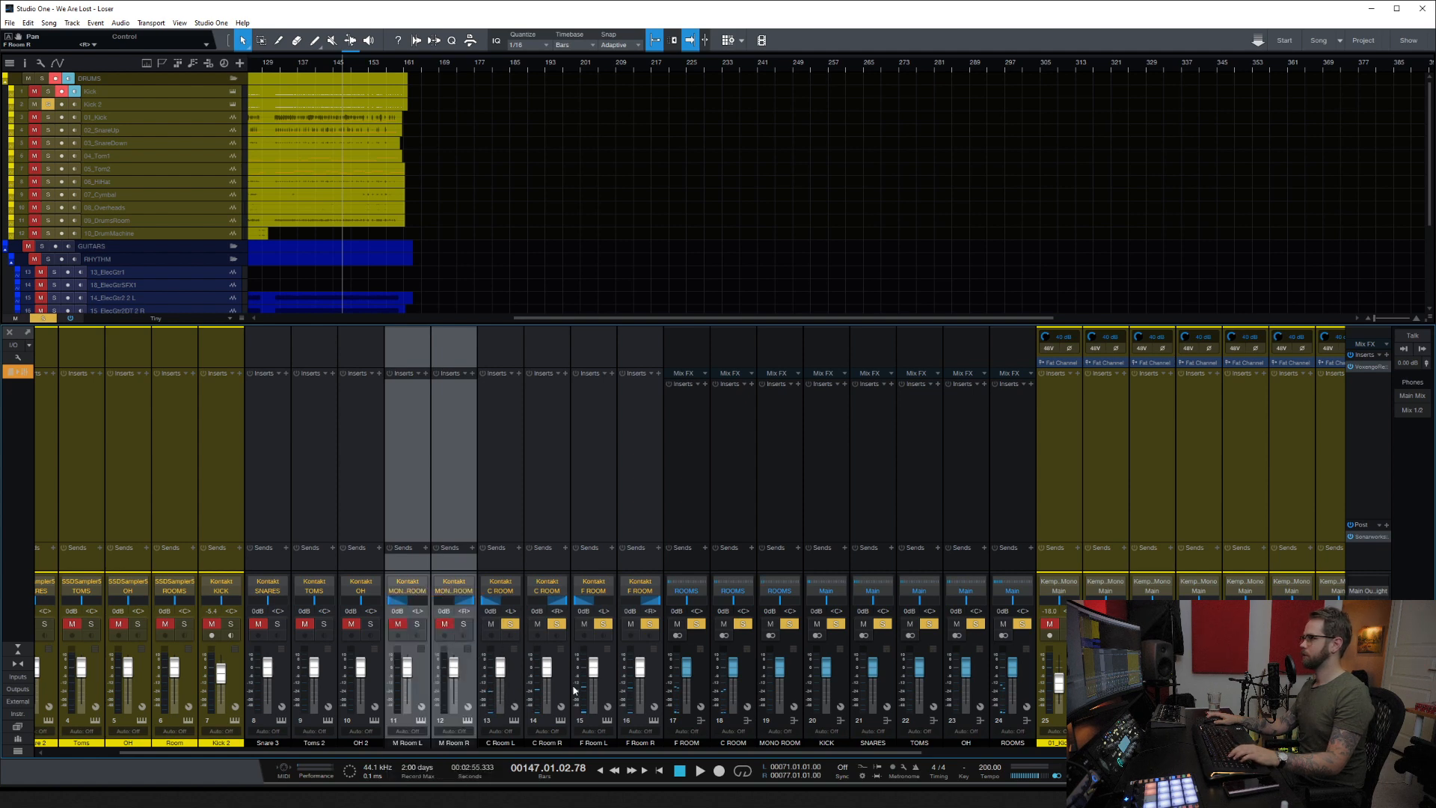
Step: Route the recorded 01_Kick channel to the KICK bus
scroll(598, 673, "right", 5)
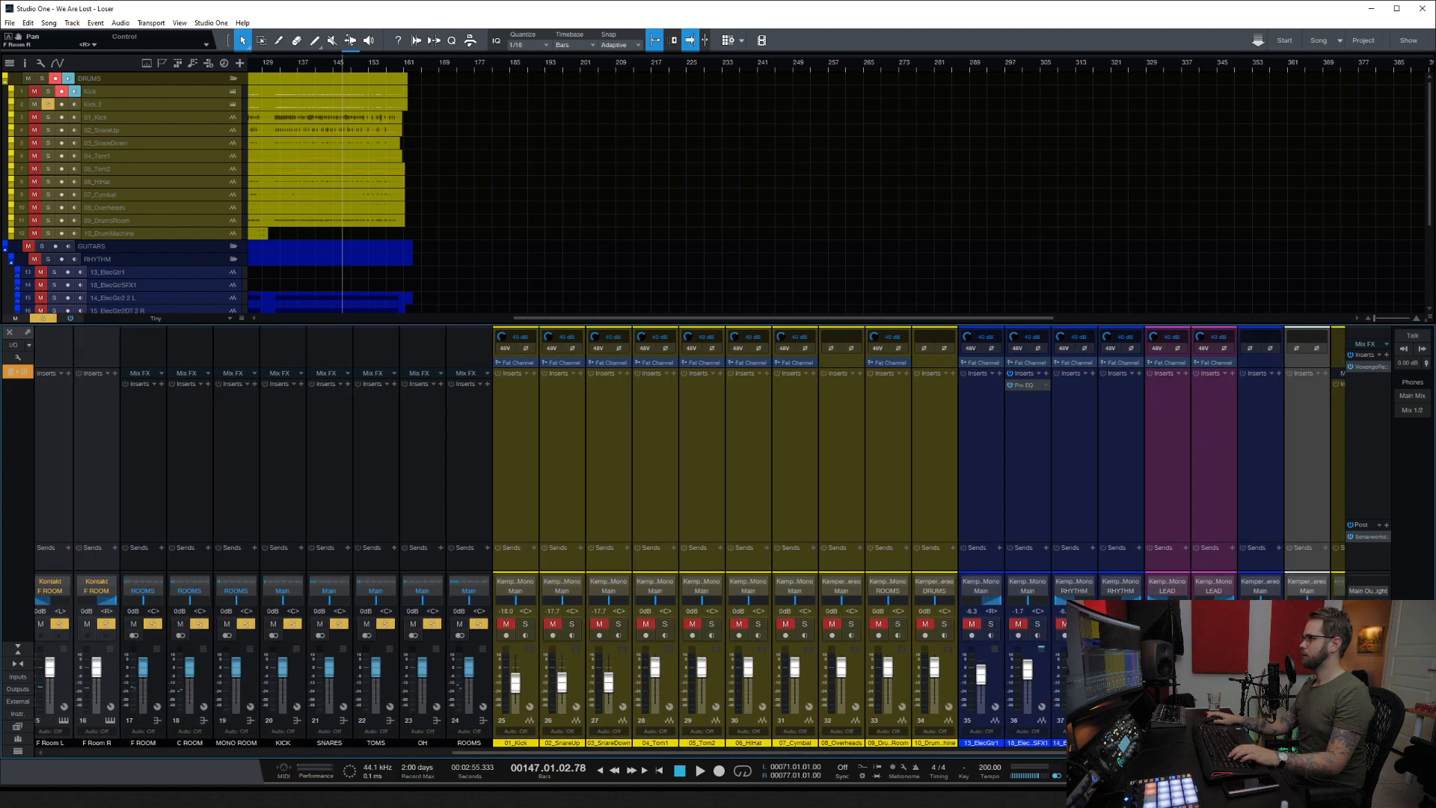
left_click(530, 680)
left_click(513, 594)
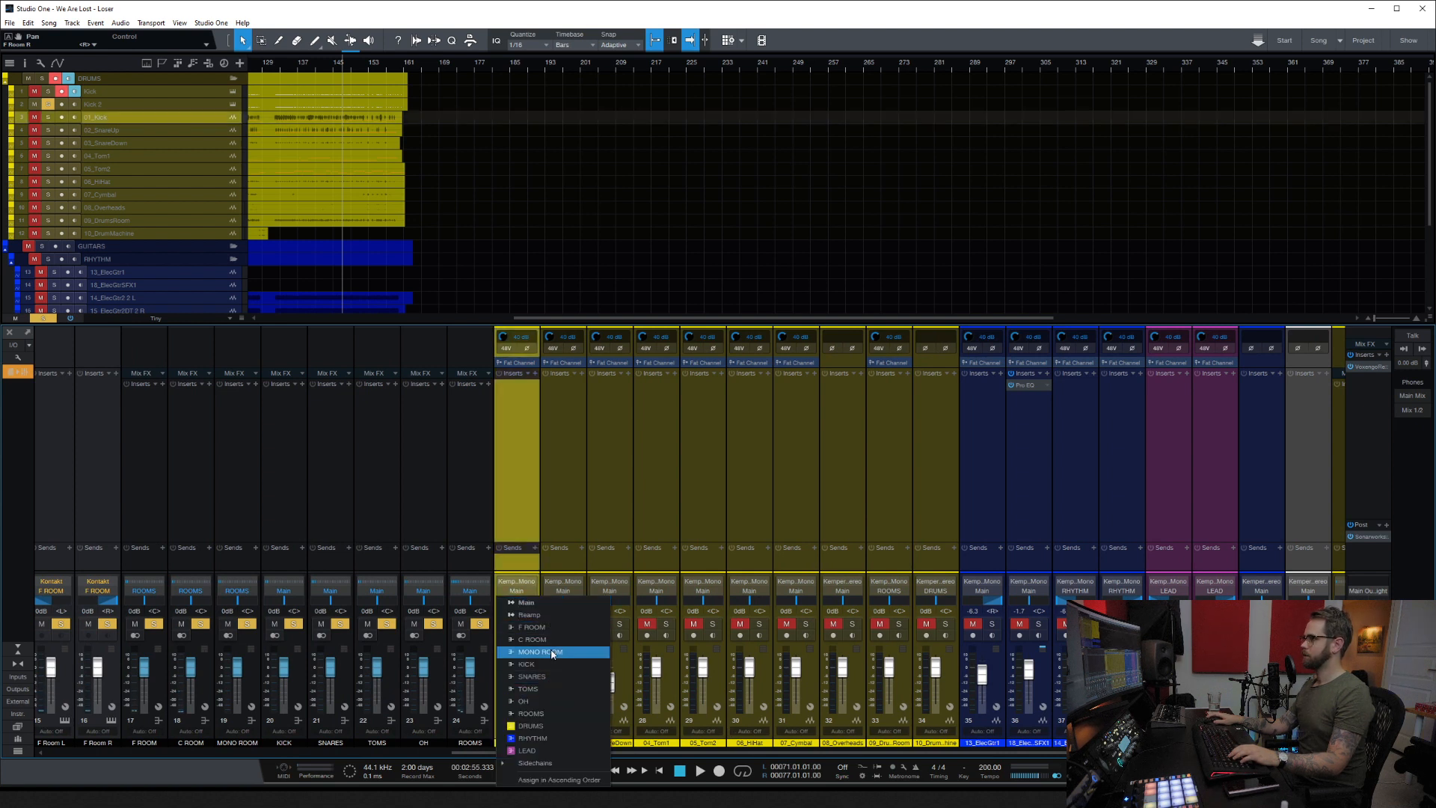
left_click(526, 664)
Step: Route the 02_SnareUp and 03_SnareDown channels to the SNARES bus
left_click(585, 630)
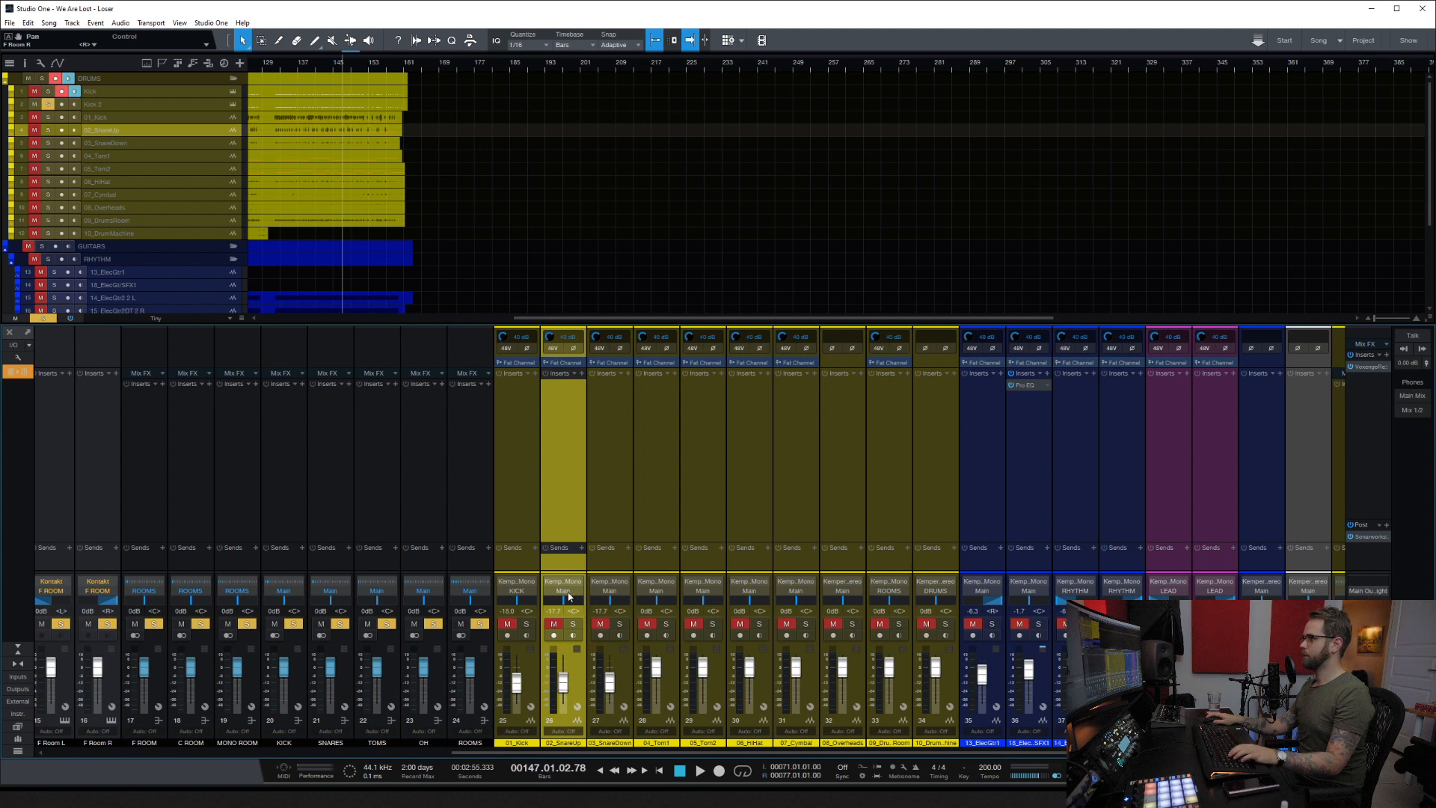
left_click(564, 591)
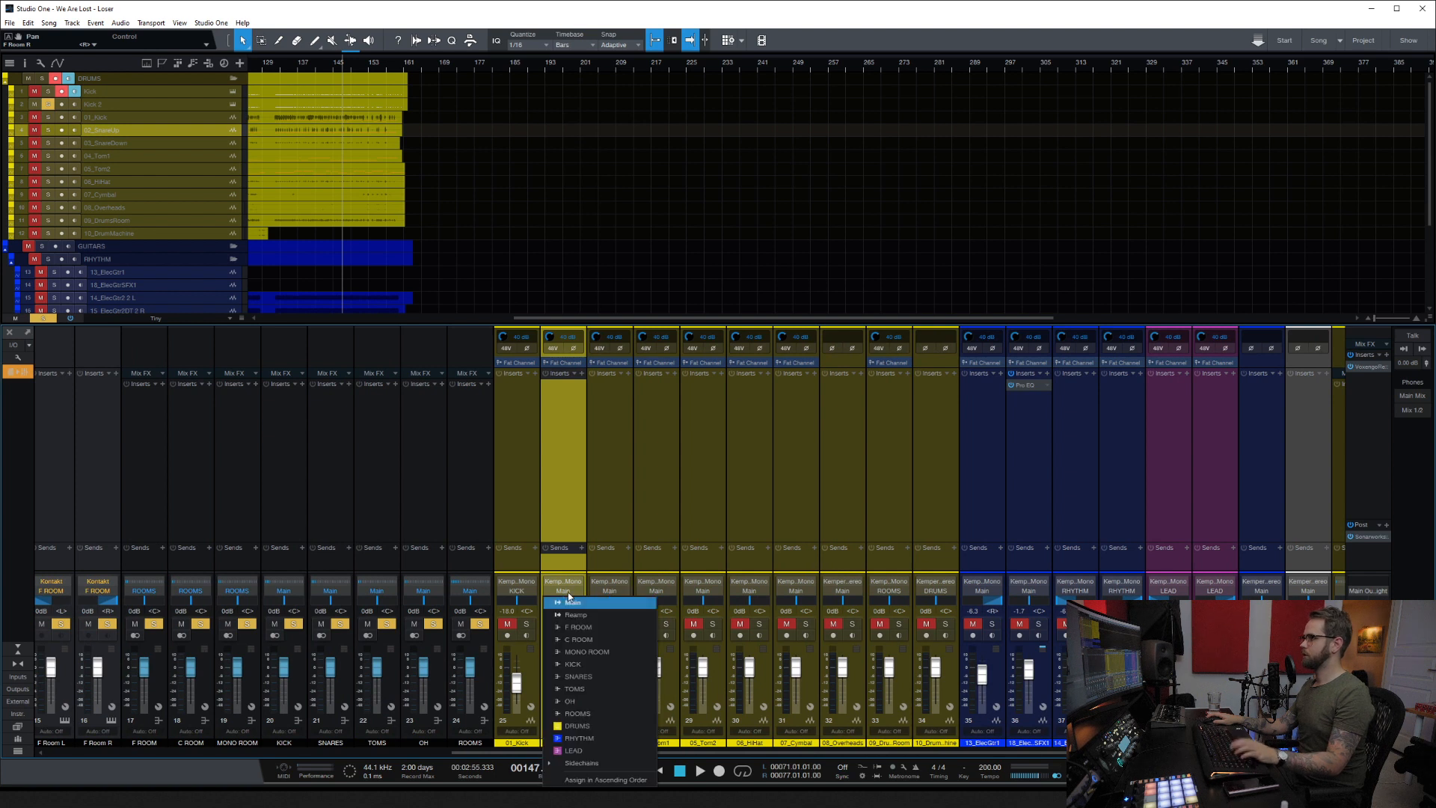
left_click(597, 678)
left_click(625, 686)
left_click(610, 591)
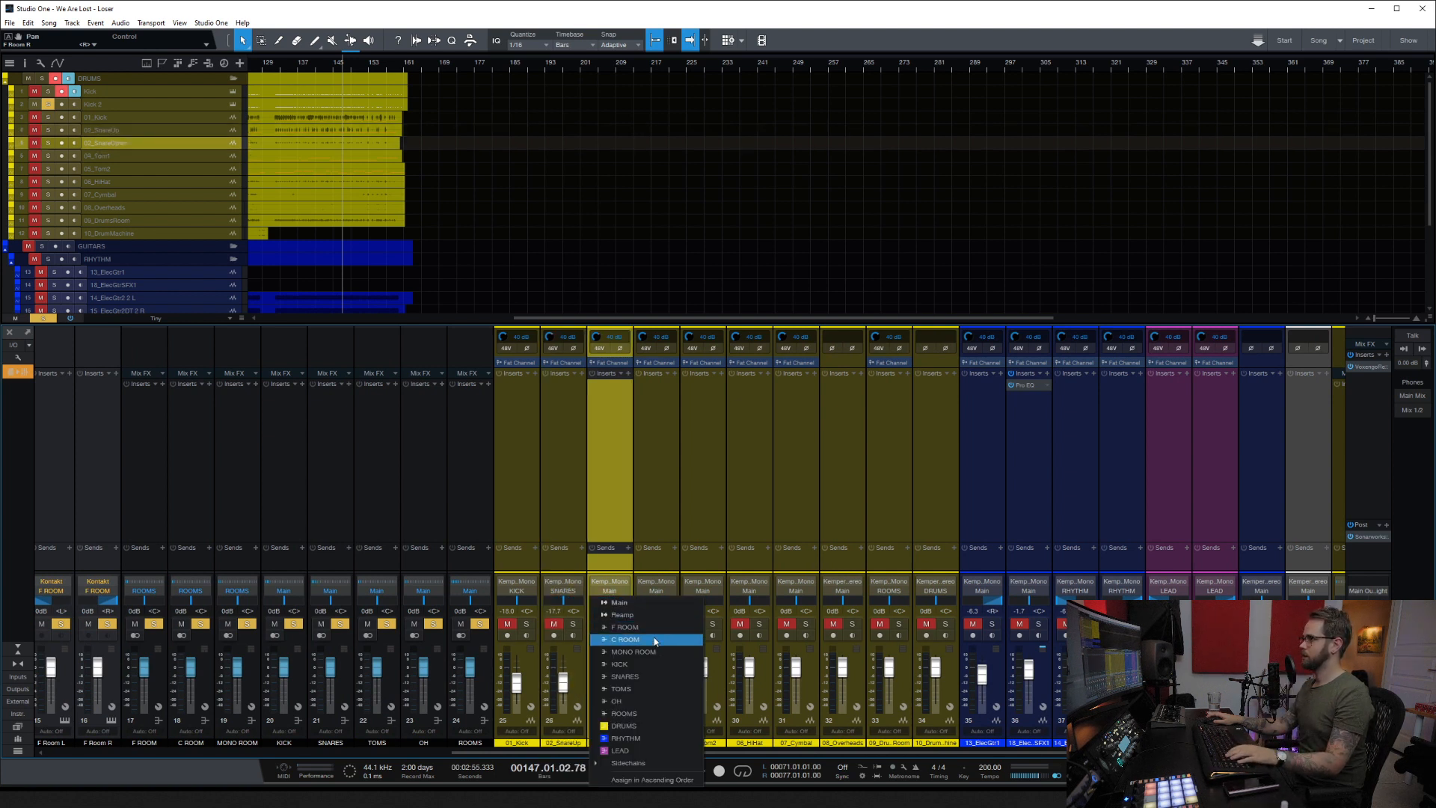
left_click(653, 676)
Step: Route the 04_Tom1 and 05_Tom2 channels together to the TOMS bus
left_click(672, 690)
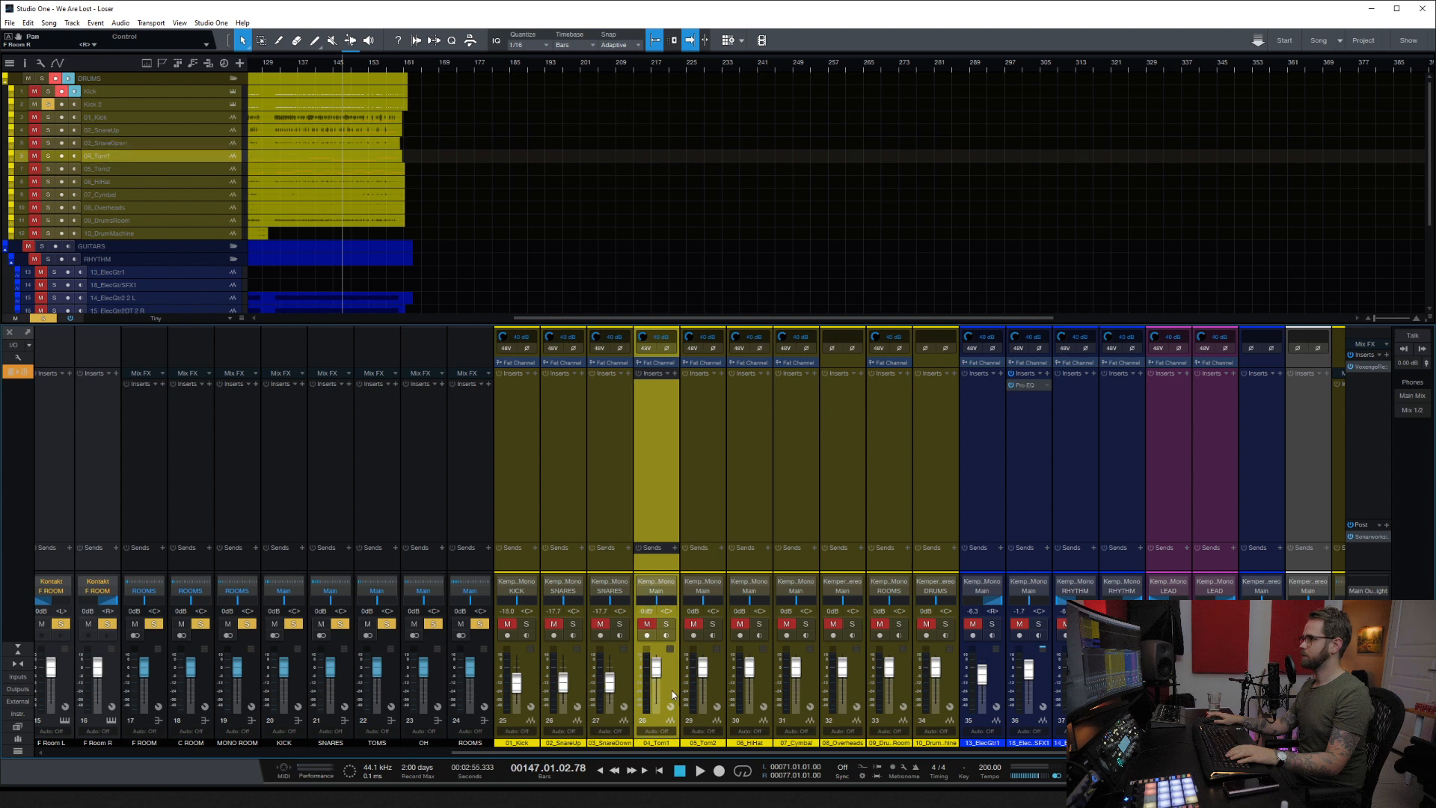
left_click(715, 690)
left_click(702, 591)
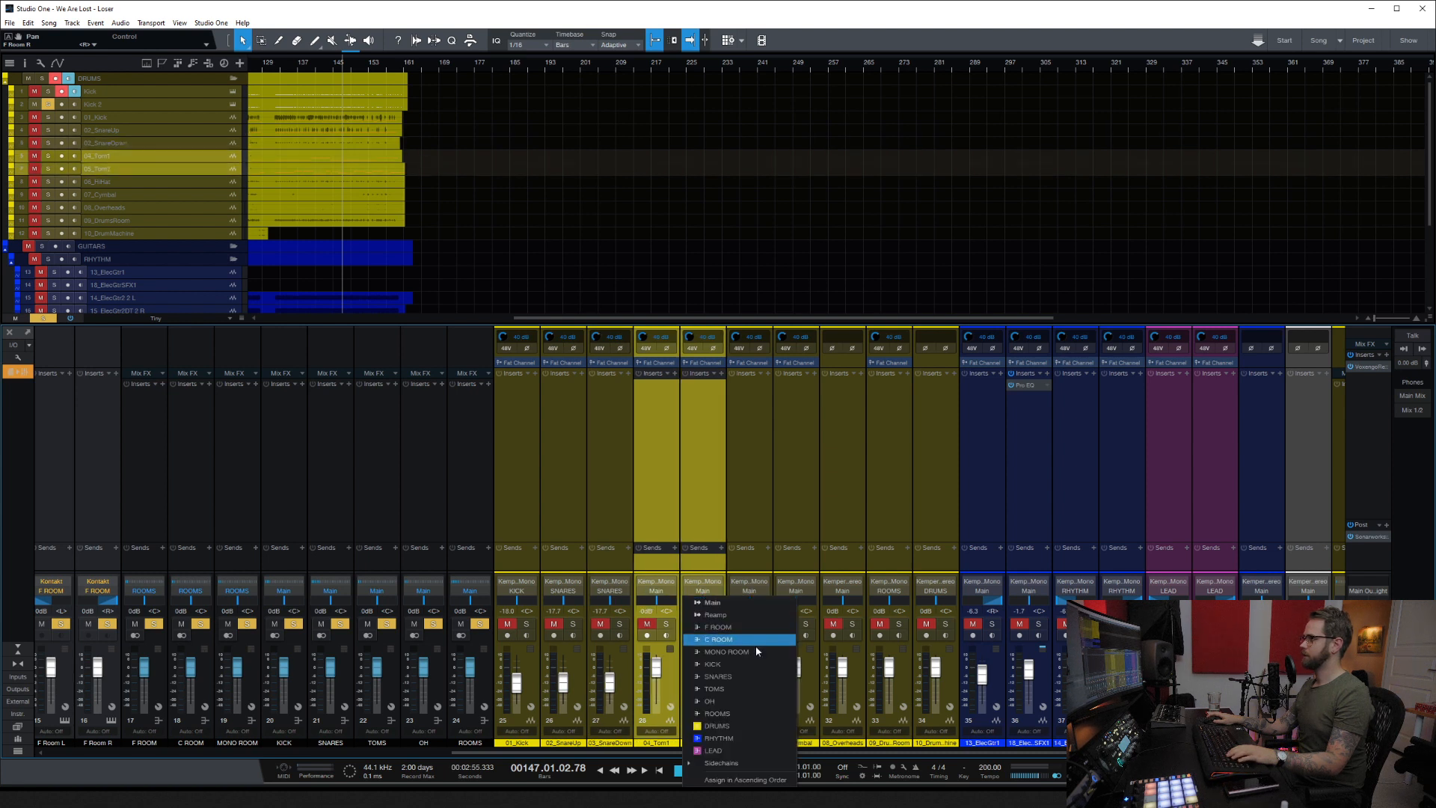
left_click(741, 686)
Step: Route the 06_HiHat, 07_Cymbal and 08_Overheads channels to the OH bus
left_click(762, 698)
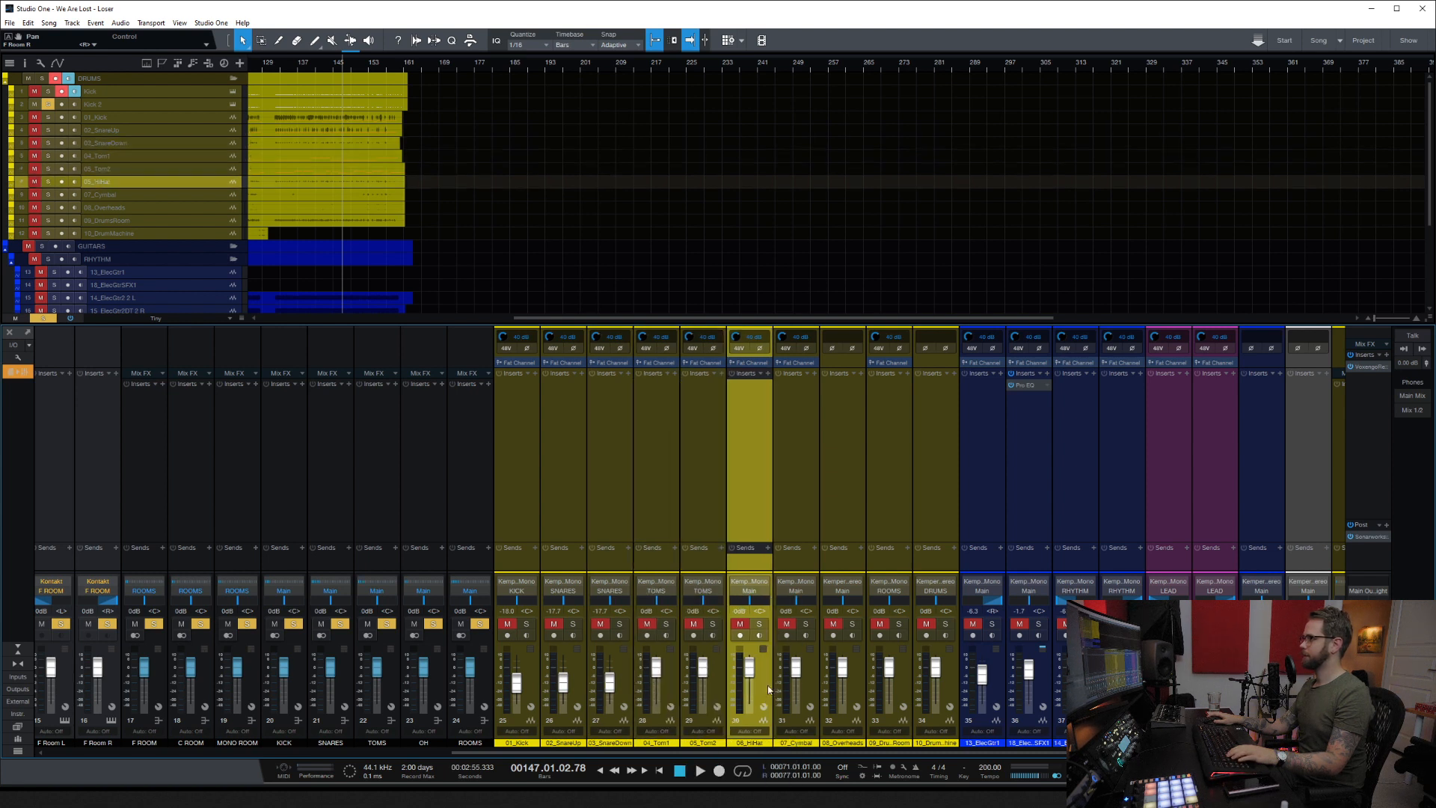
left_click(753, 598)
left_click(821, 701)
left_click(816, 689)
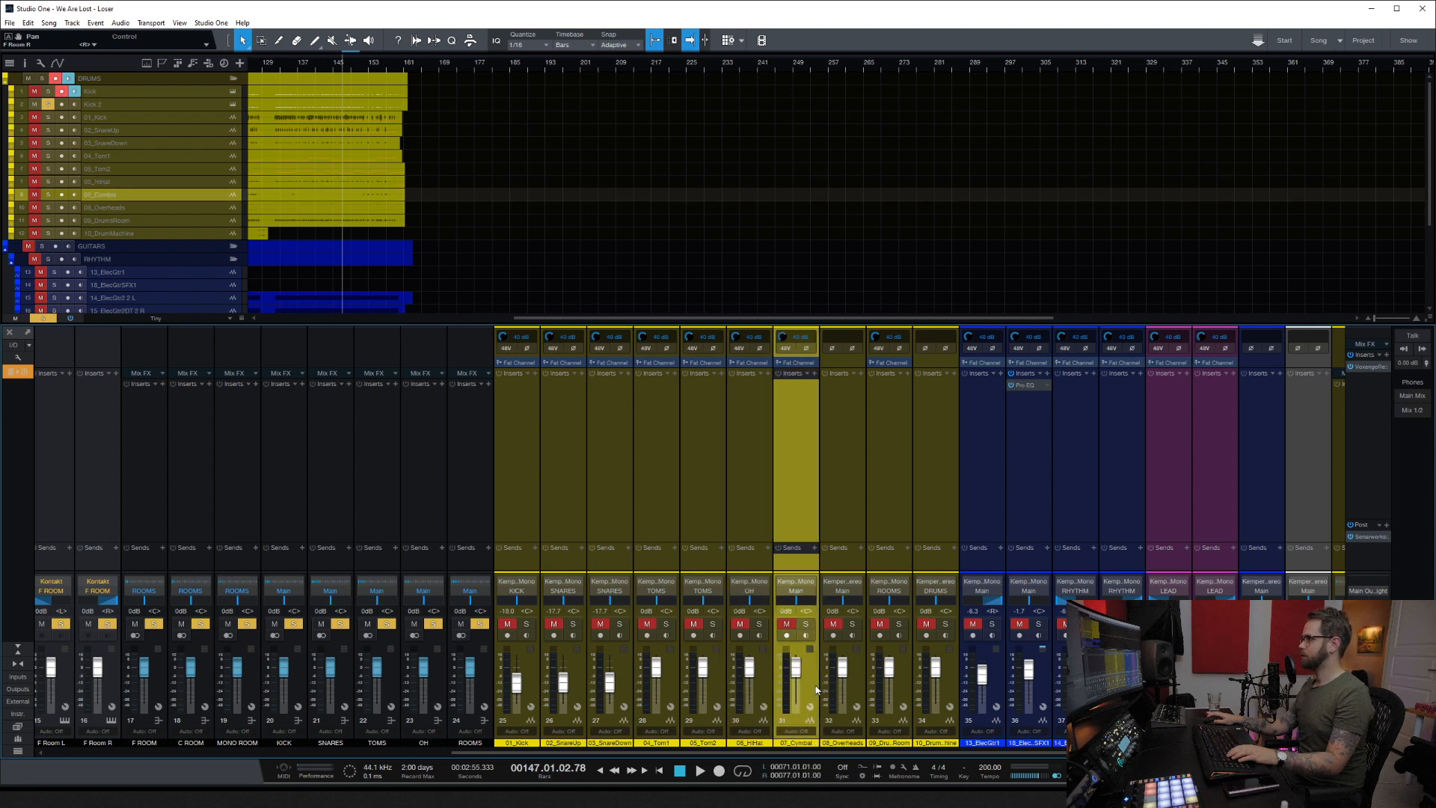
left_click(796, 591)
left_click(864, 696)
left_click(860, 692)
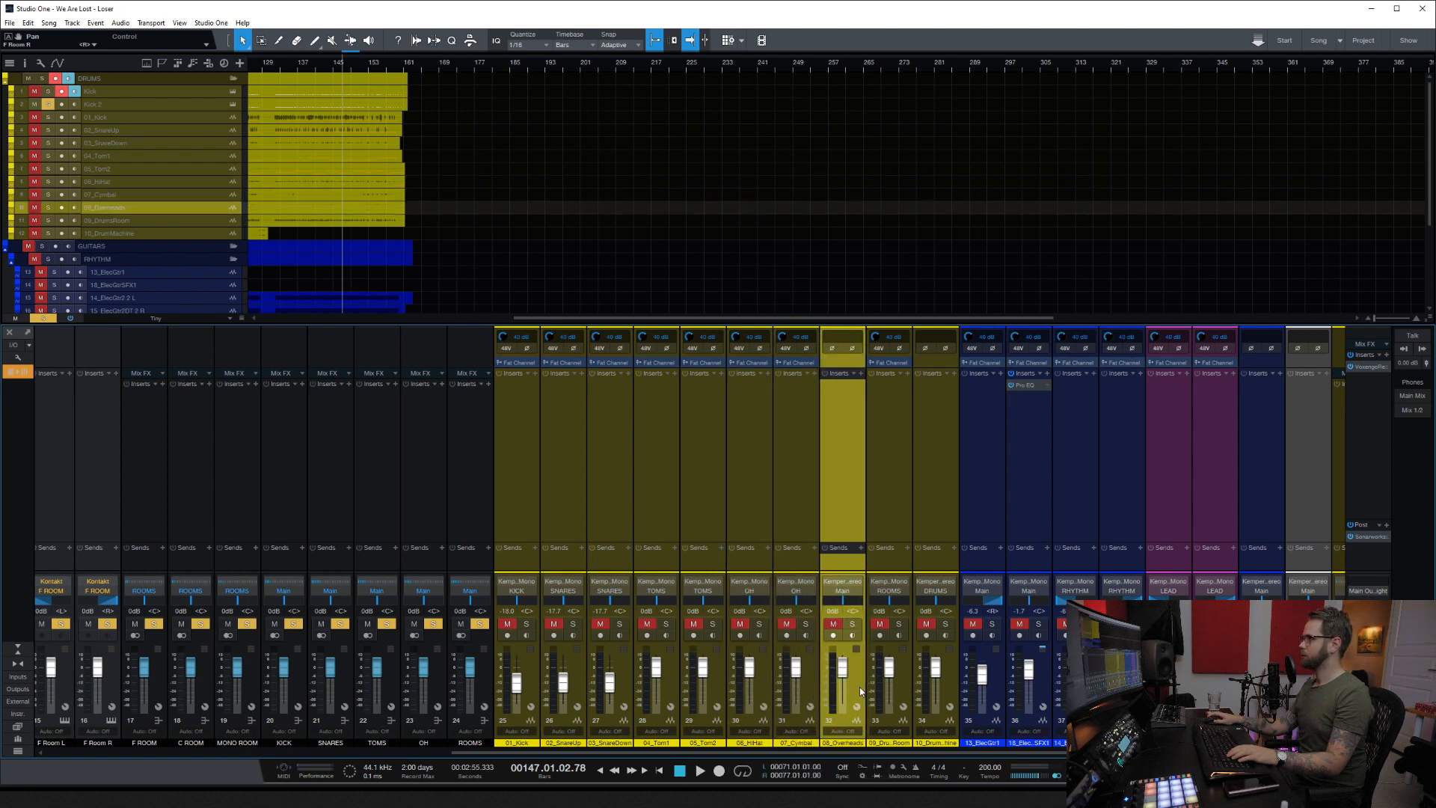
left_click(846, 596)
left_click(918, 680)
left_click(903, 688)
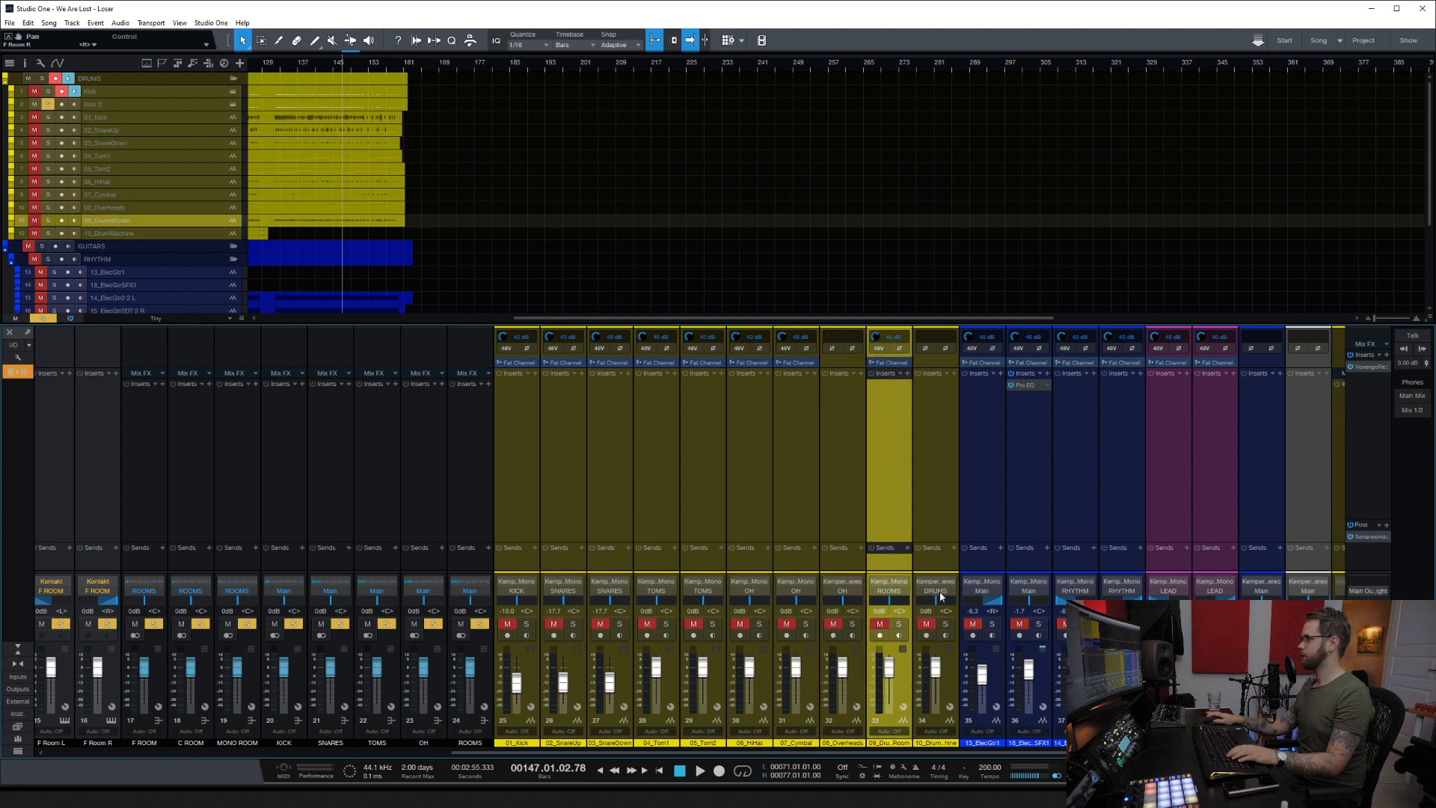
left_click(951, 677)
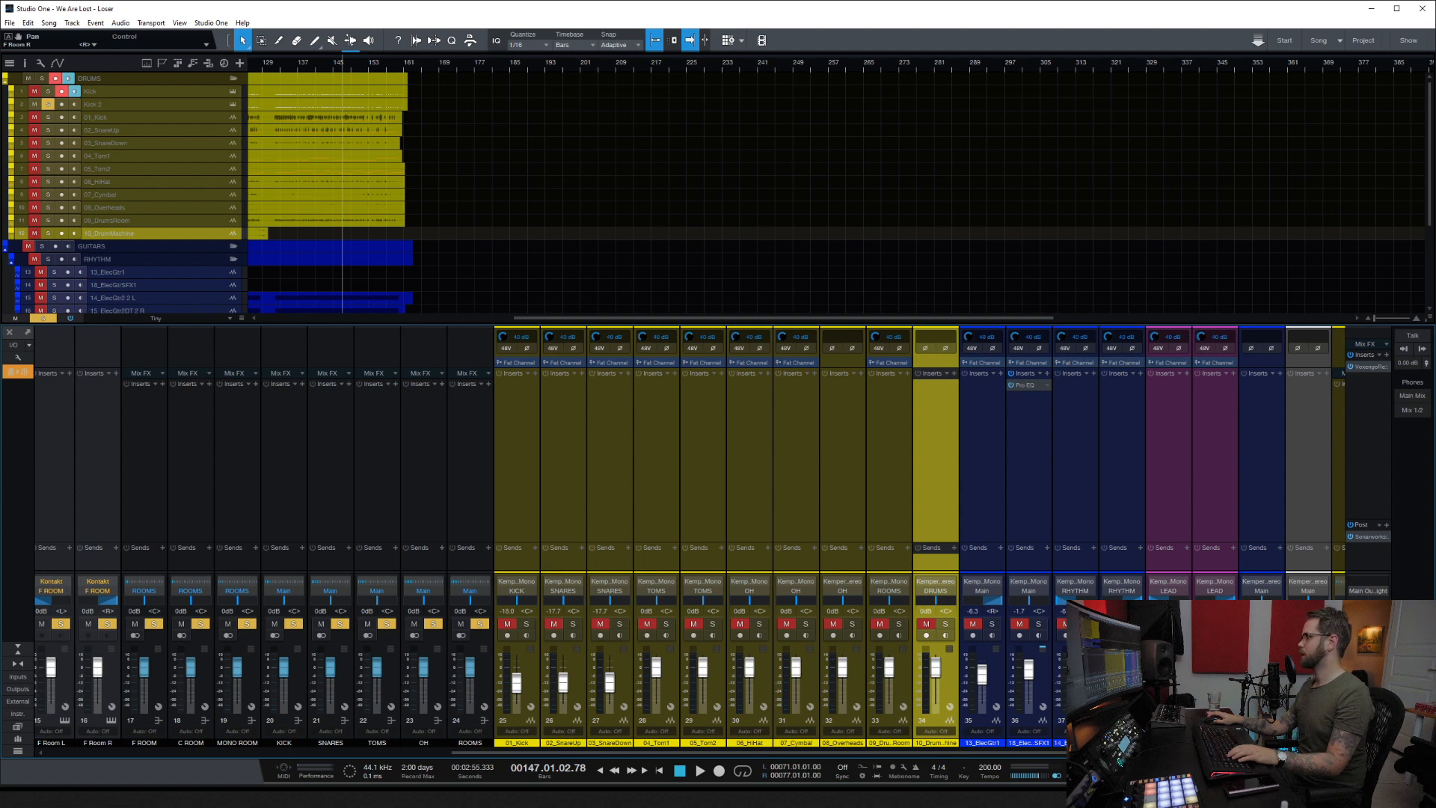
Step: Route the KICK, SNARES, TOMS, OH and ROOMS buses to DRUMS and move them between the drum machine channel and the guitar channels
scroll(676, 670, "left", 4)
left_click(676, 671)
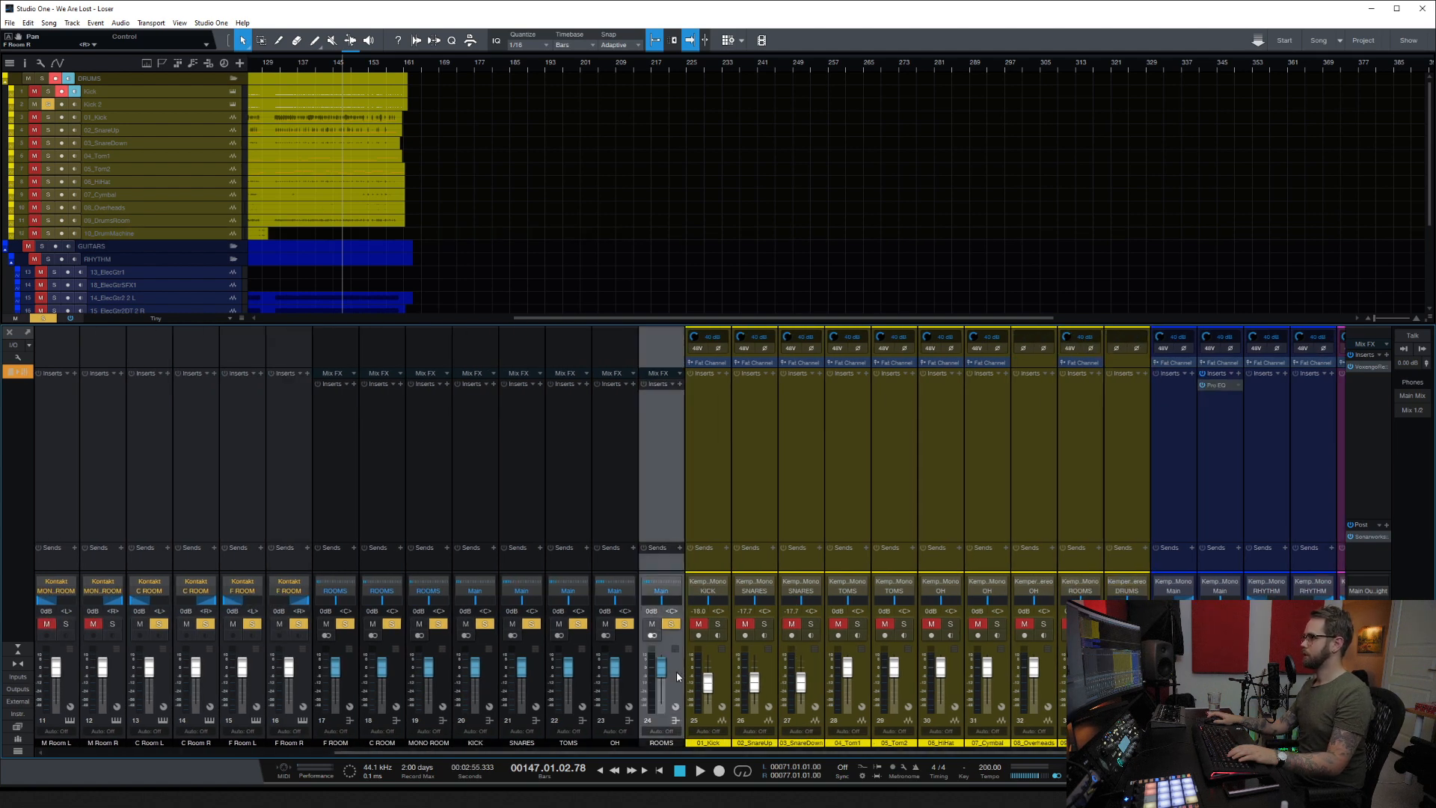
left_click(486, 669, "shift")
left_click(477, 598)
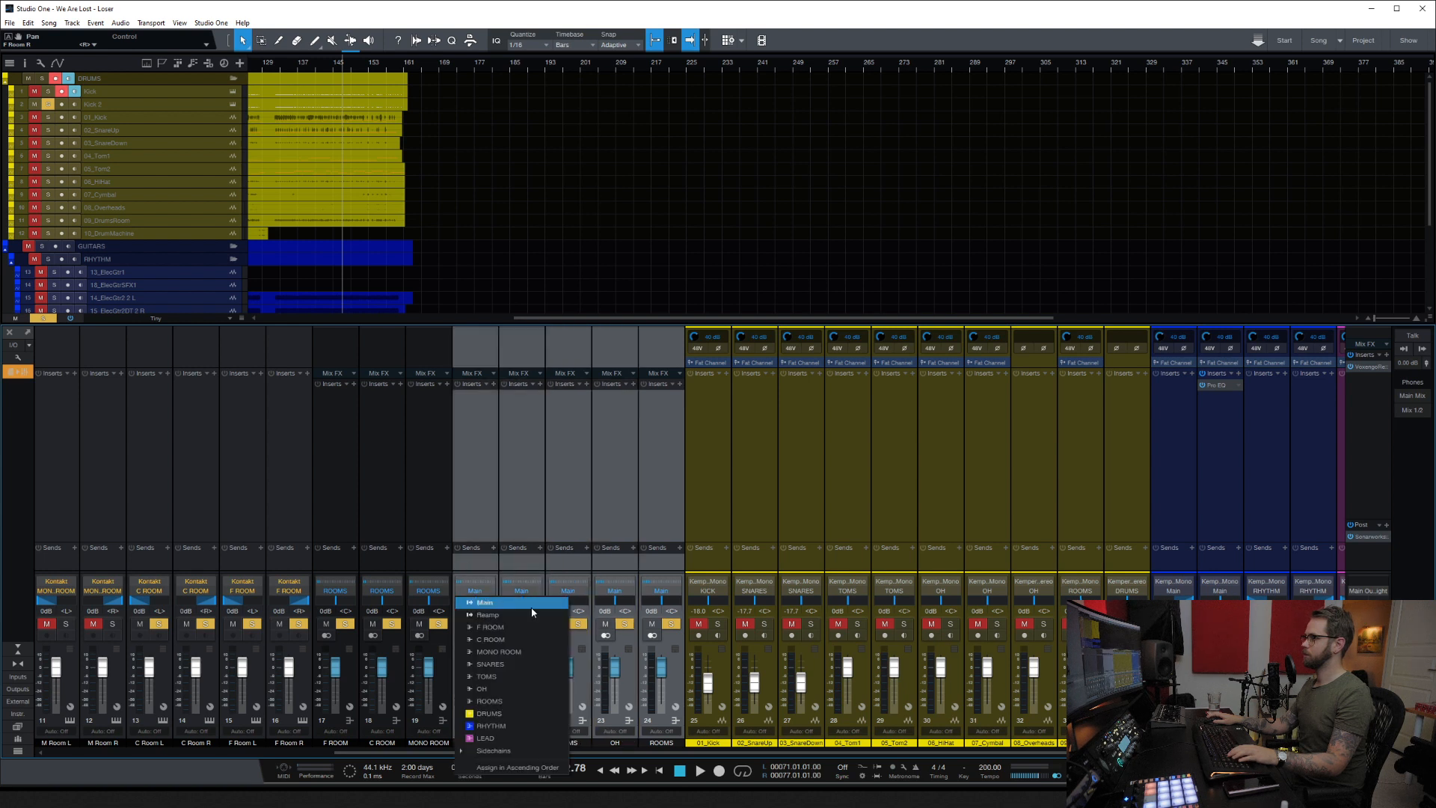
left_click(525, 713)
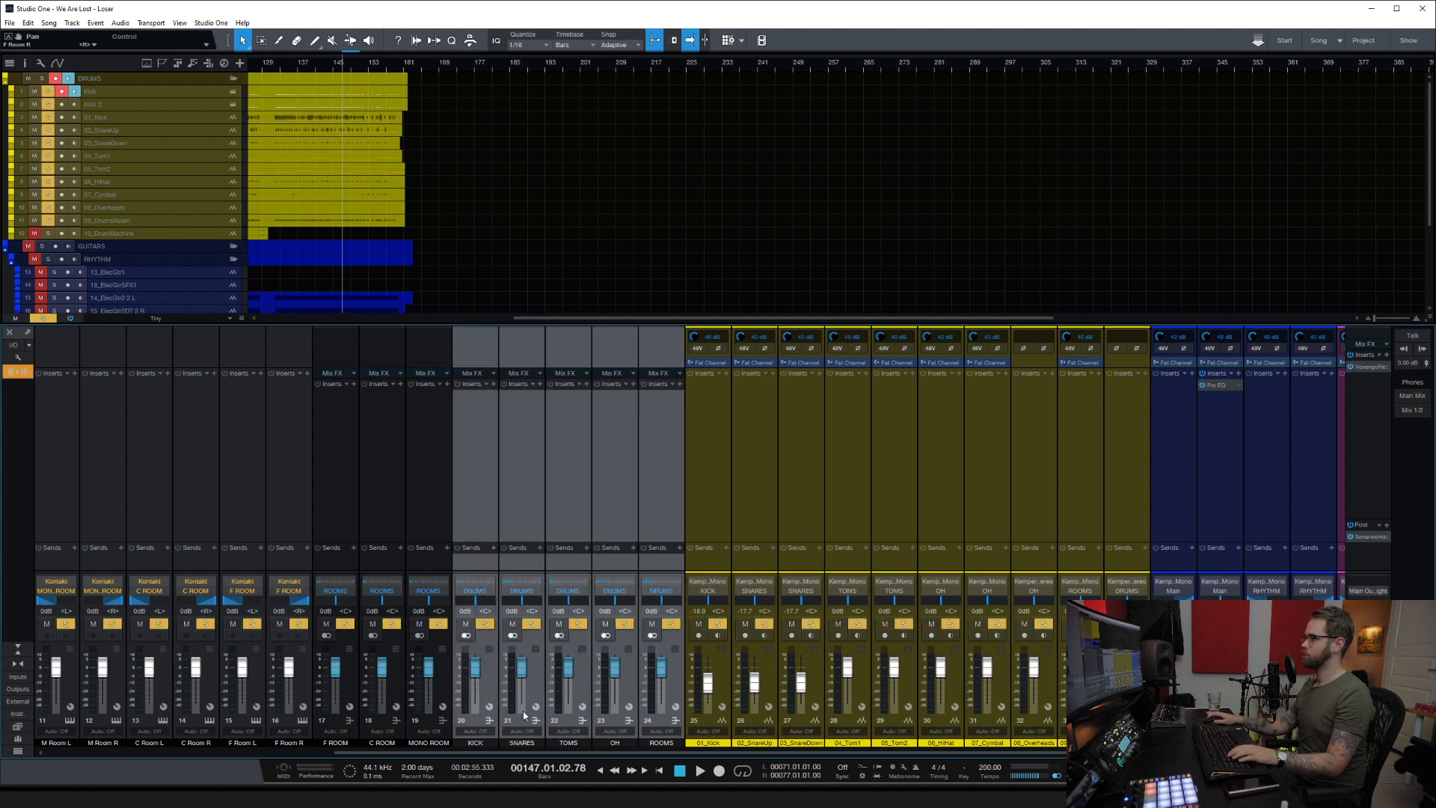
left_click(678, 688, "shift")
left_click_drag(489, 680, 1151, 680)
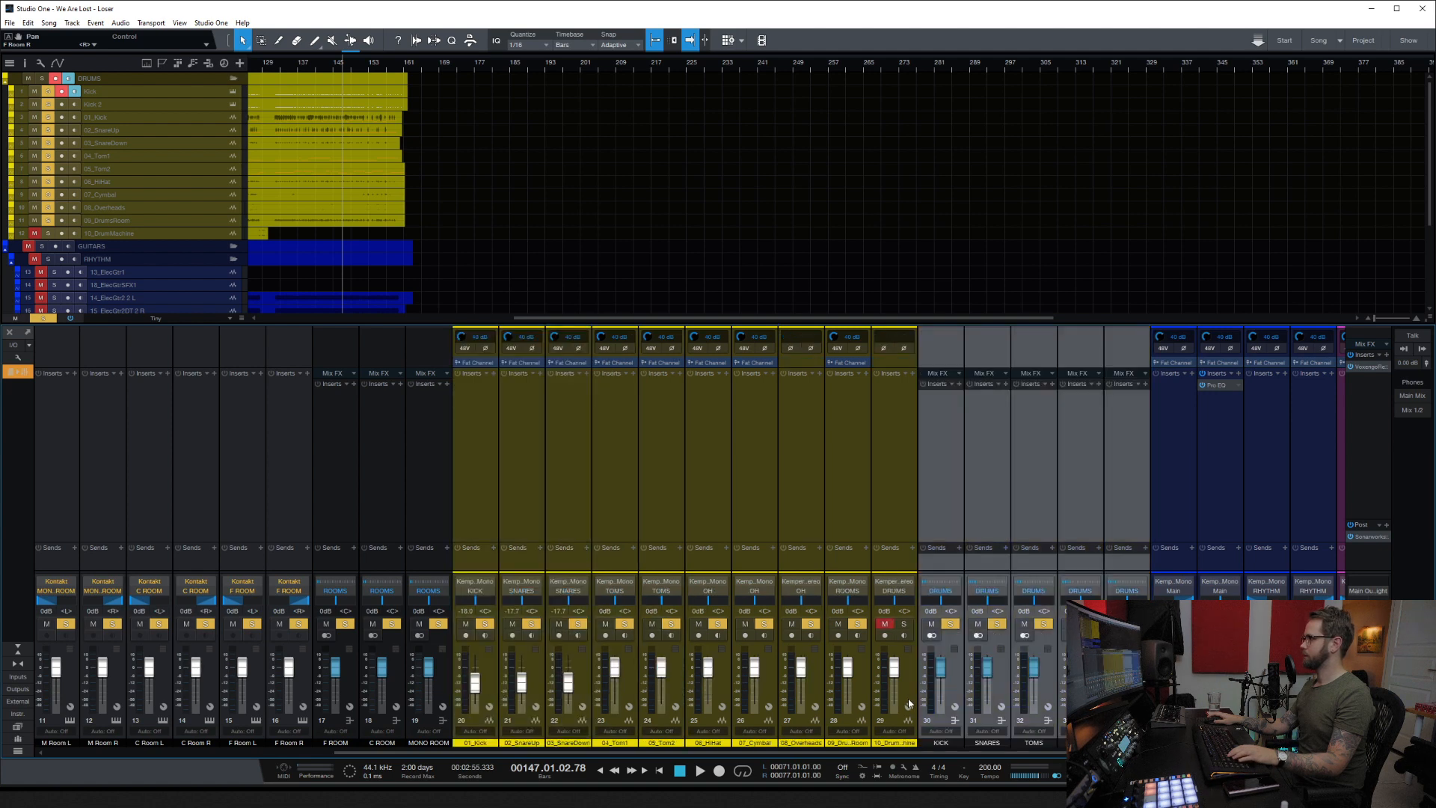
Step: Colour all channels from the Kick sampler through the drum machine pale yellow, including the room mics and room buses
left_click(908, 698)
left_click_drag(871, 754, 168, 770)
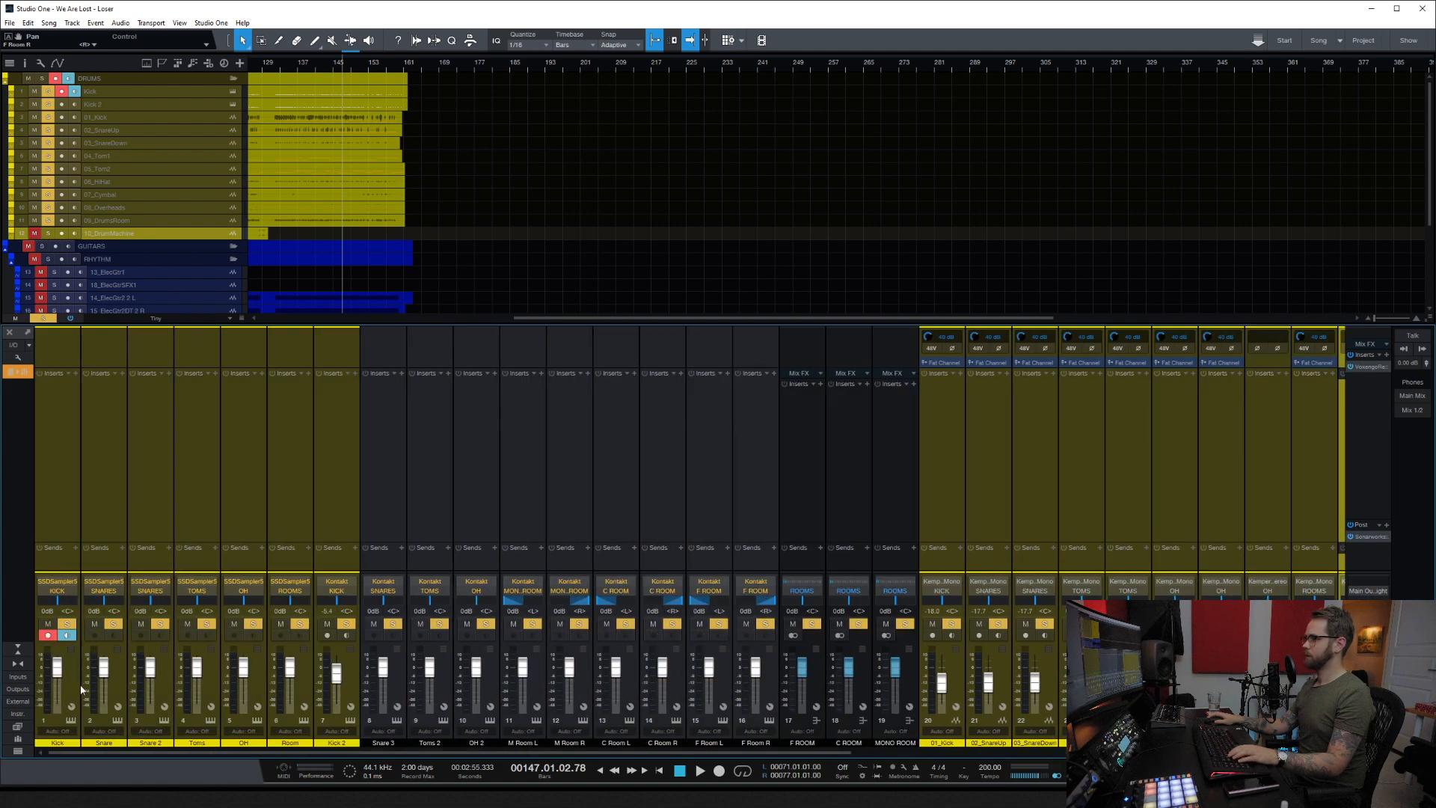
left_click(78, 689, "shift")
left_click(68, 746)
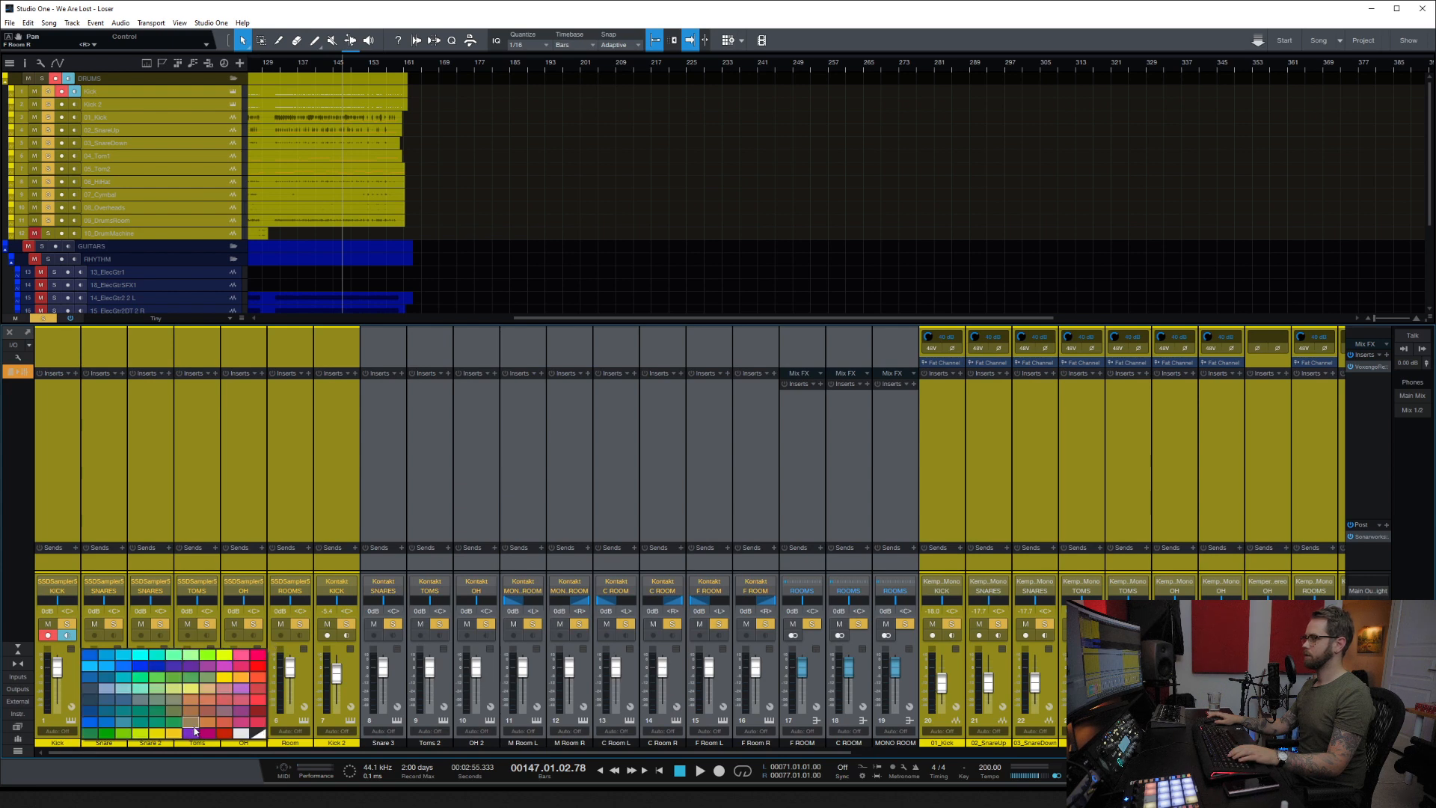
left_click(191, 693)
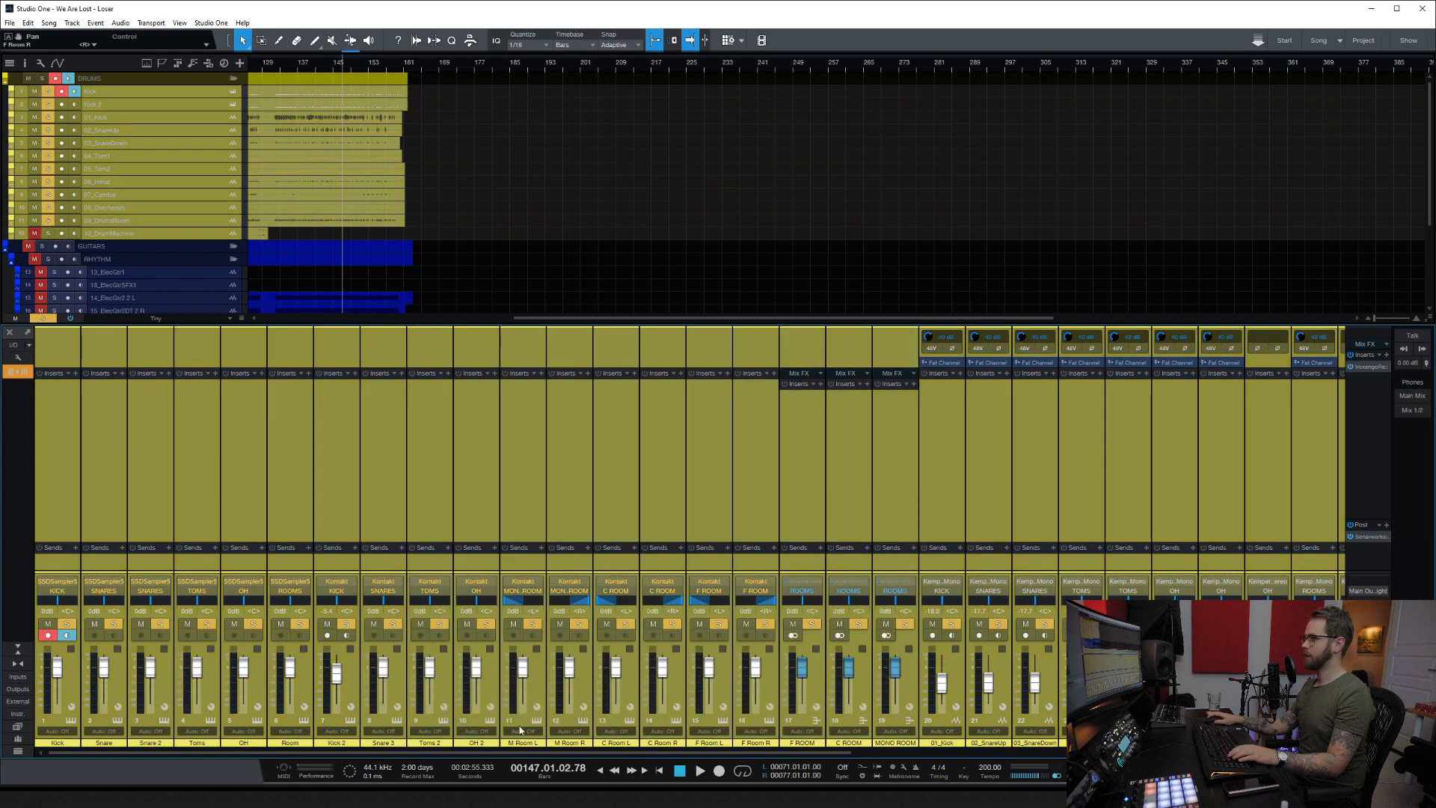
Step: Colour the KICK, SNARES, TOMS, OH and ROOMS buses strong yellow
left_click_drag(790, 753, 1074, 760)
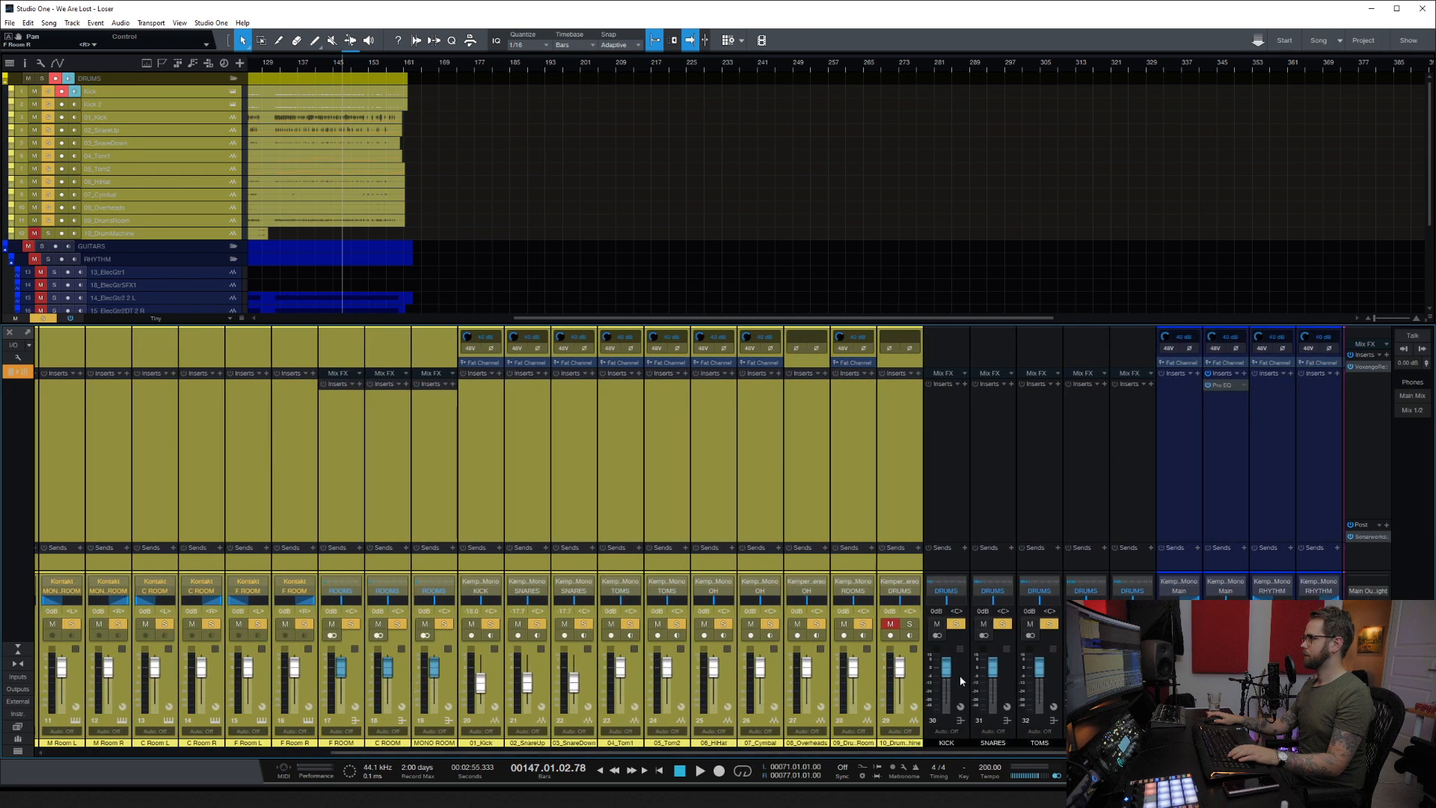
left_click(959, 743)
left_click(940, 745)
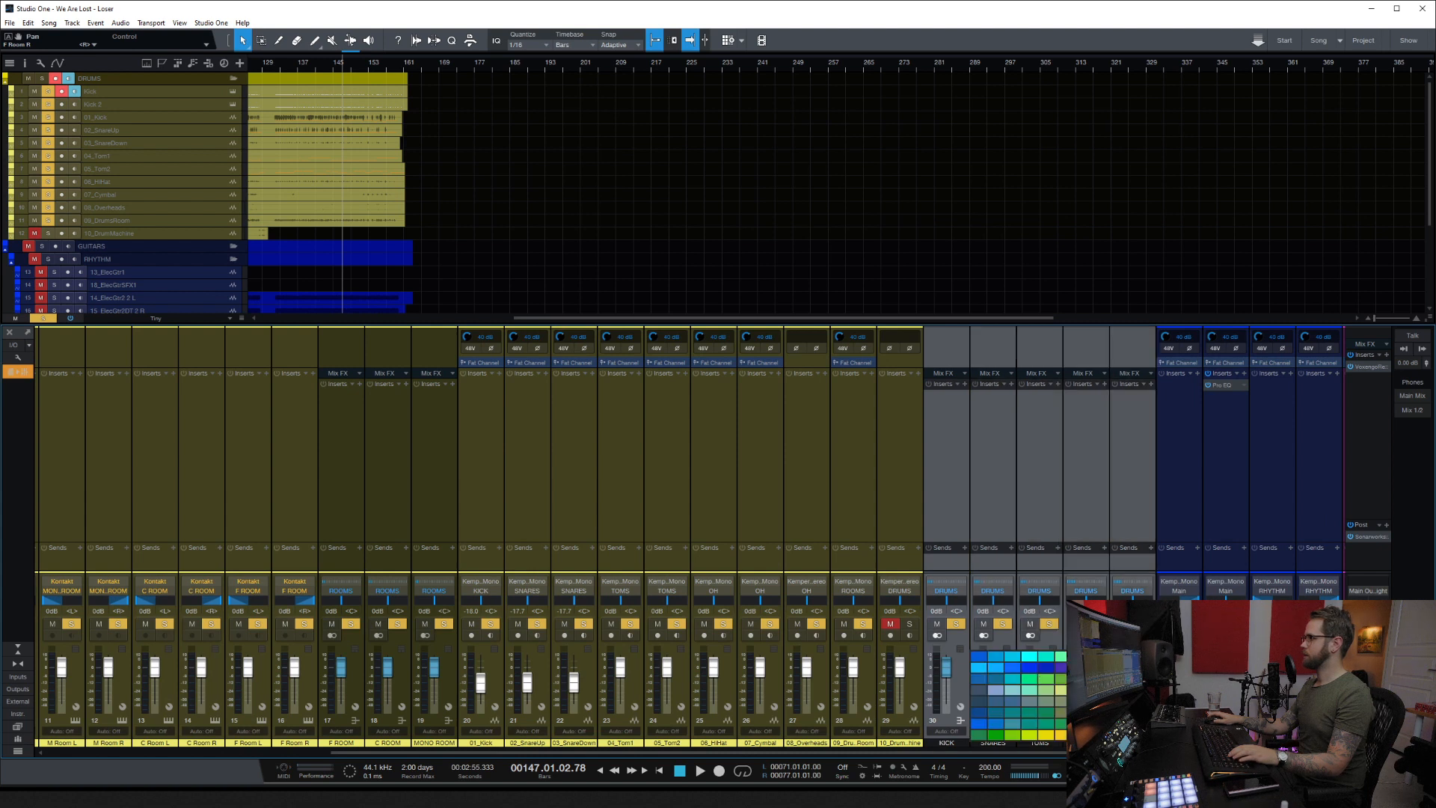
left_click(1047, 735)
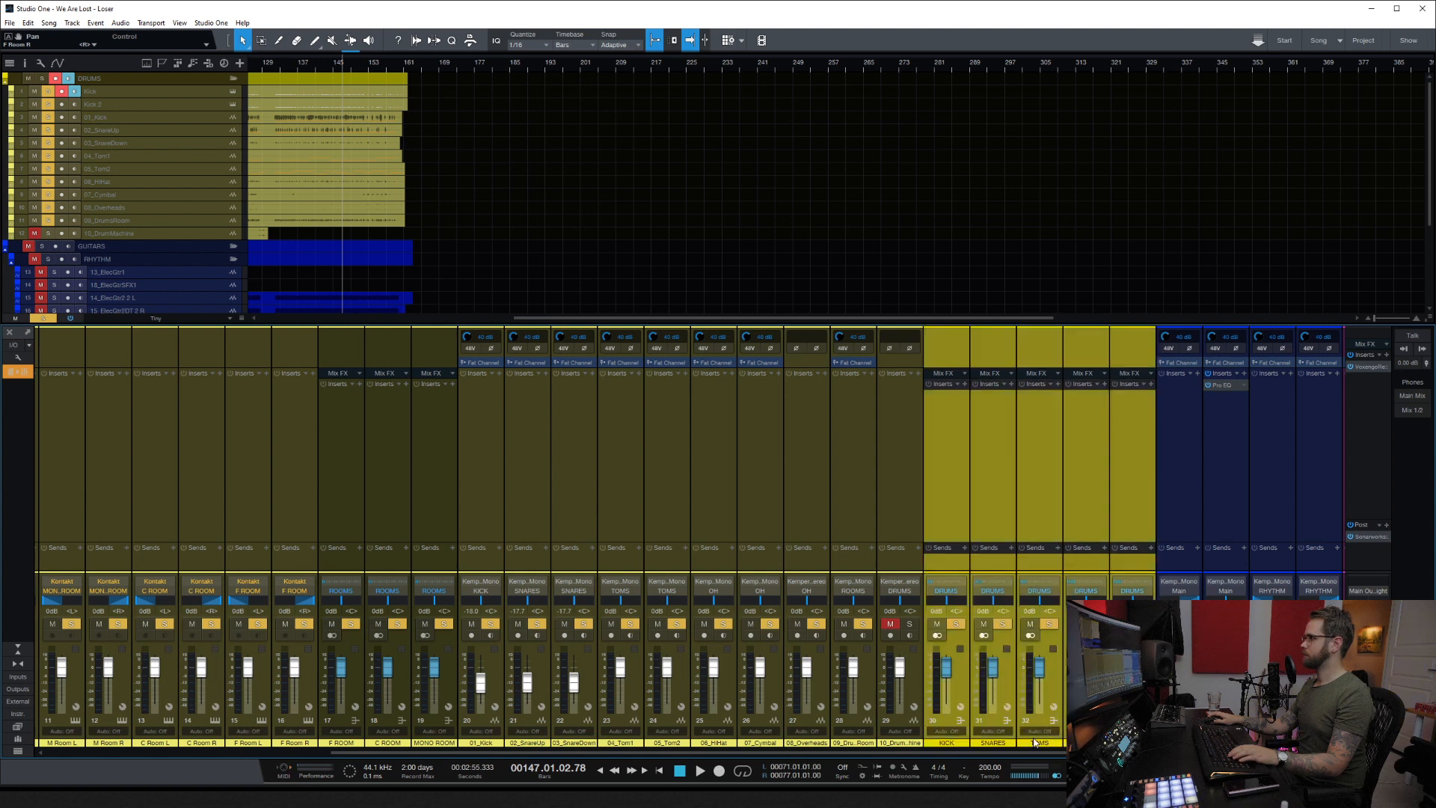
Step: Start playback and select the KICK through ROOMS buses together, trying their volume fader
left_click(964, 691)
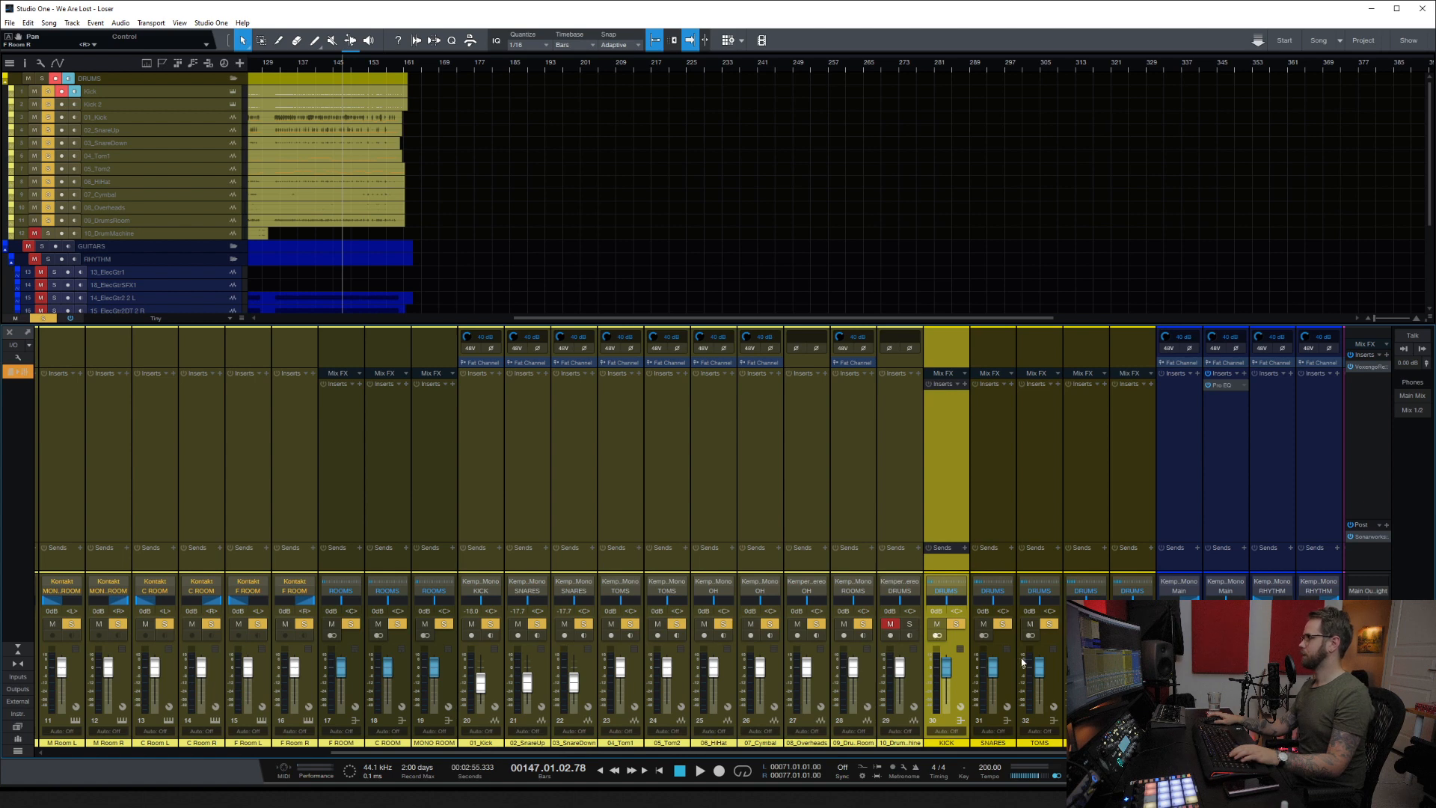
left_click_drag(961, 753, 983, 695)
key("space")
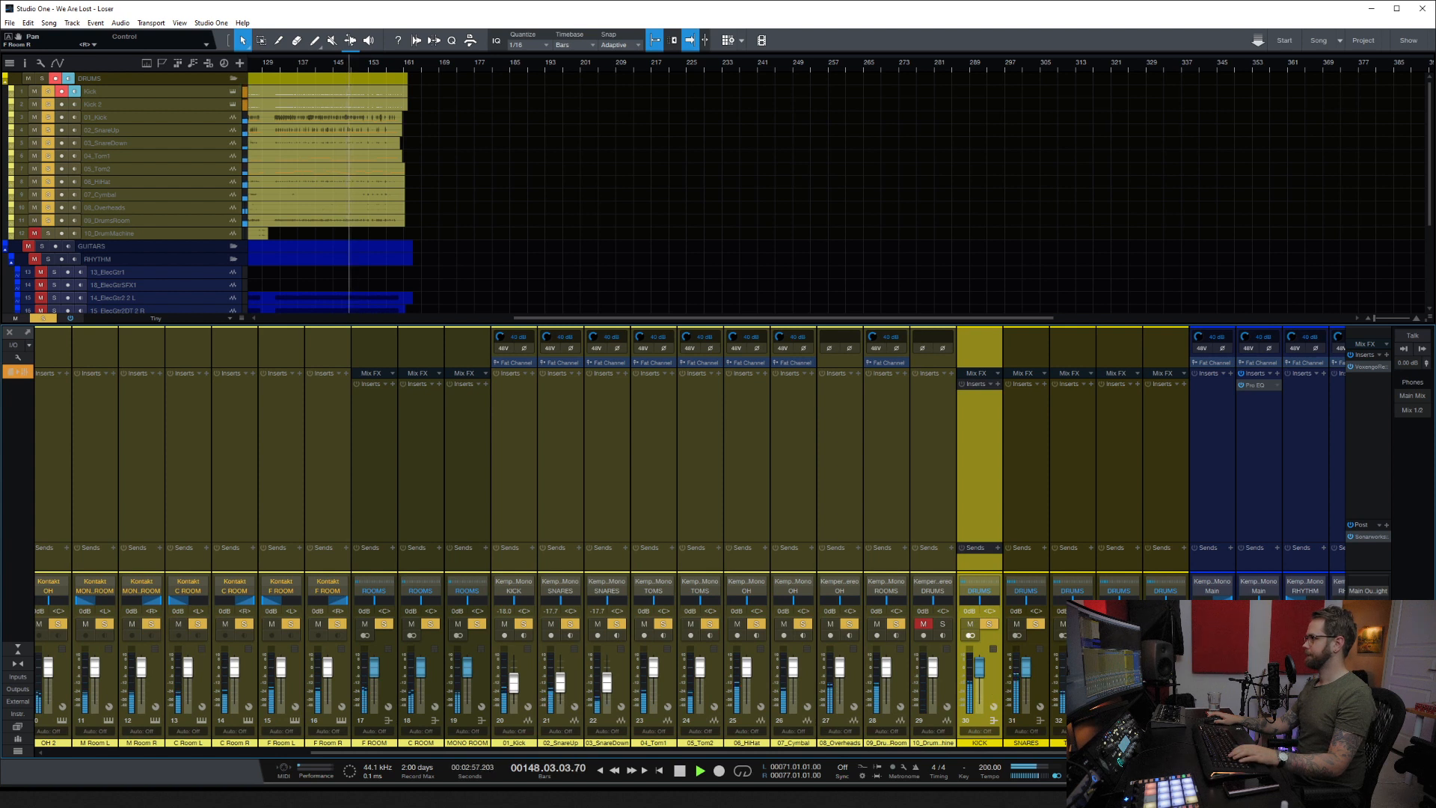
left_click(1165, 742, "shift")
mouse_move(1165, 667)
left_mouse_down()
mouse_move(1165, 707)
mouse_move(1165, 663)
left_mouse_up()
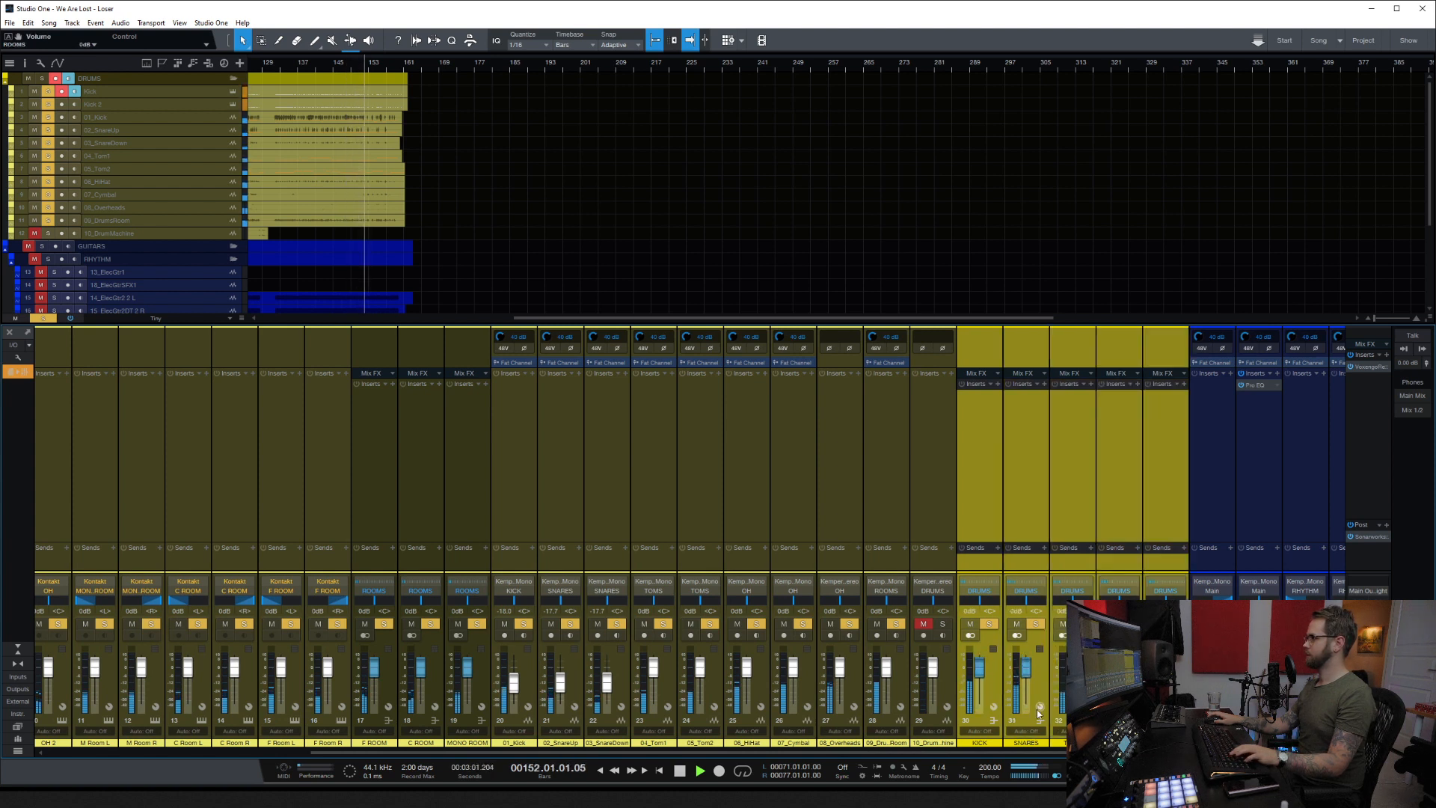
Step: Select only the KICK bus and clear the solos on the SNARES, TOMS, OH and ROOMS buses
left_click(986, 637)
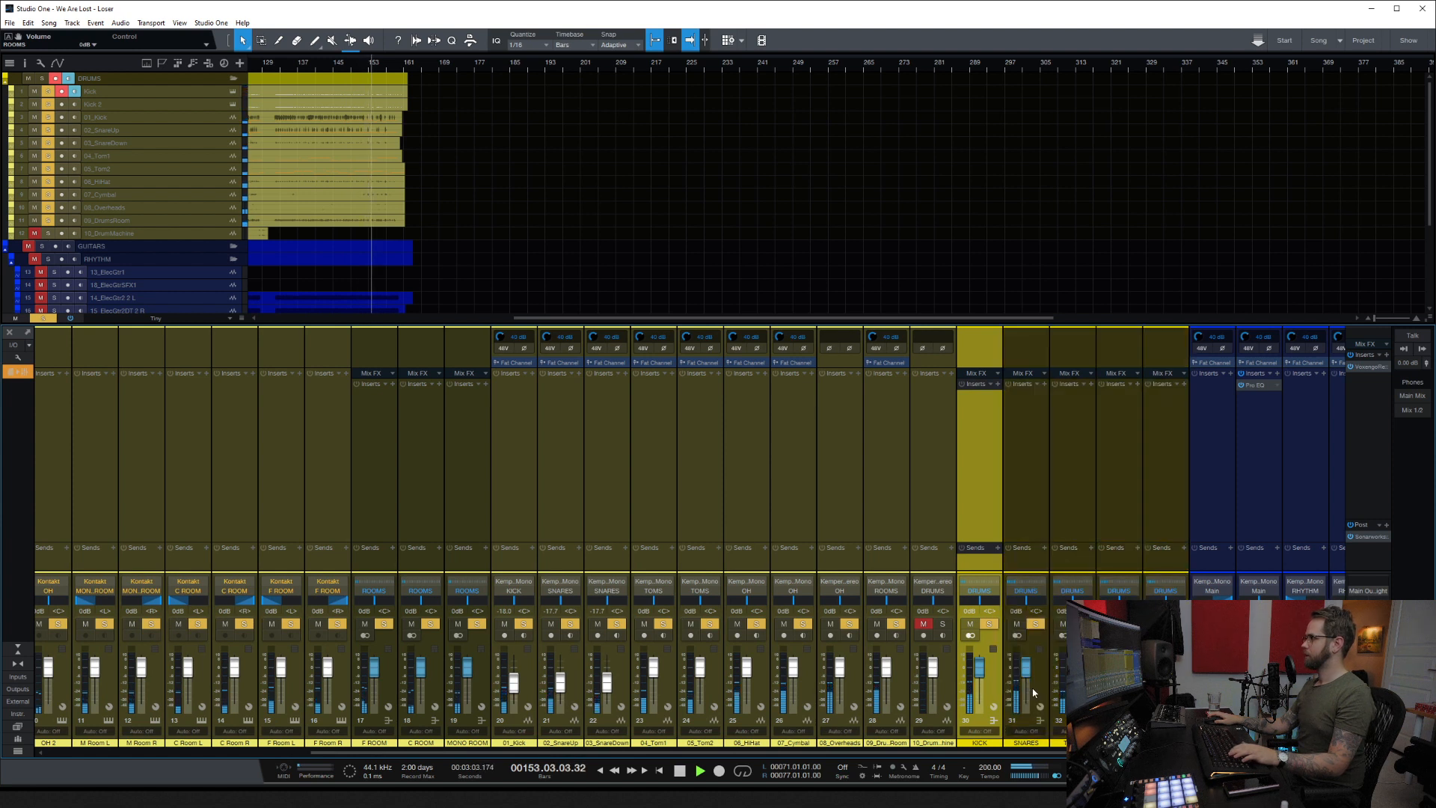
left_click(1040, 624)
left_click(1082, 623)
left_click(1129, 624)
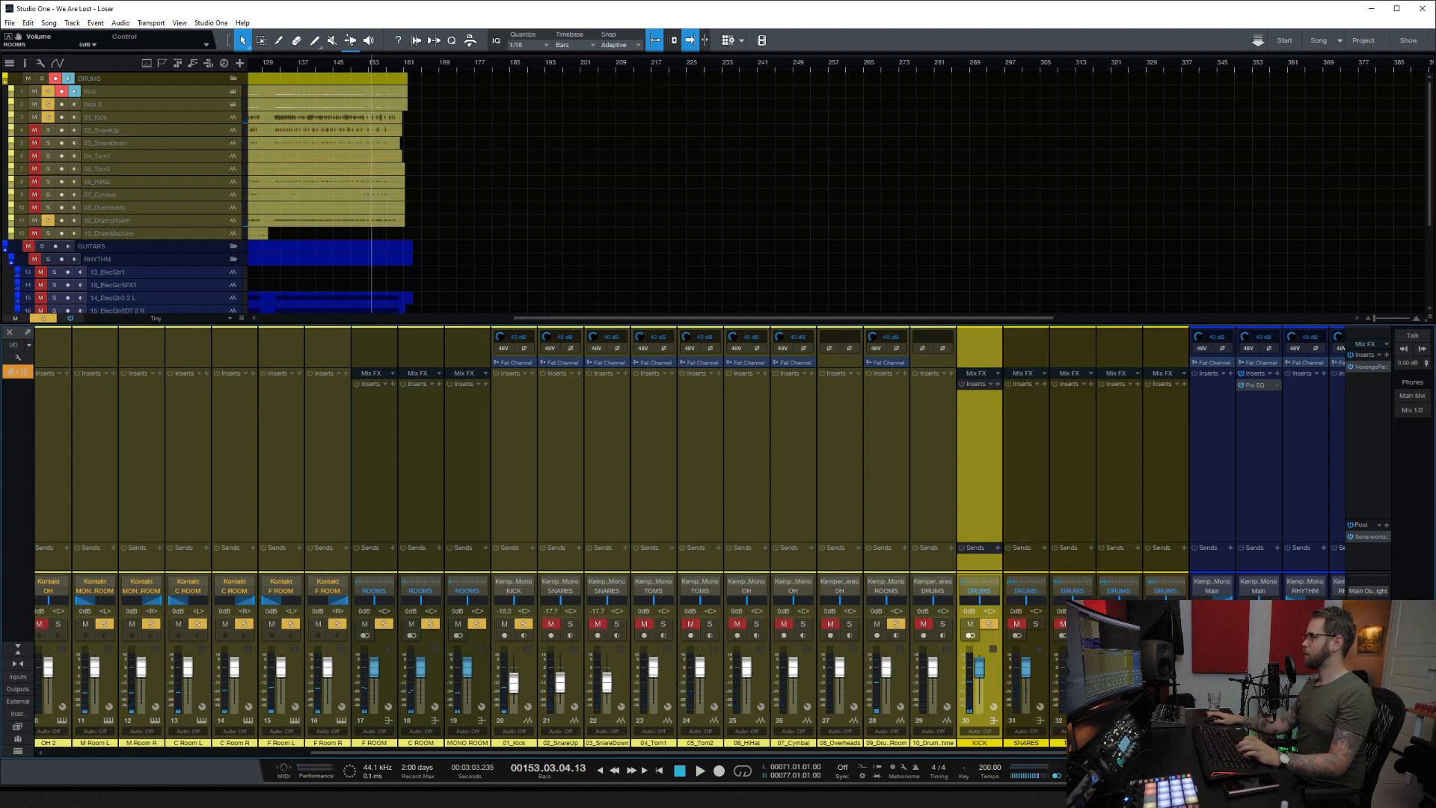
left_click(1175, 624)
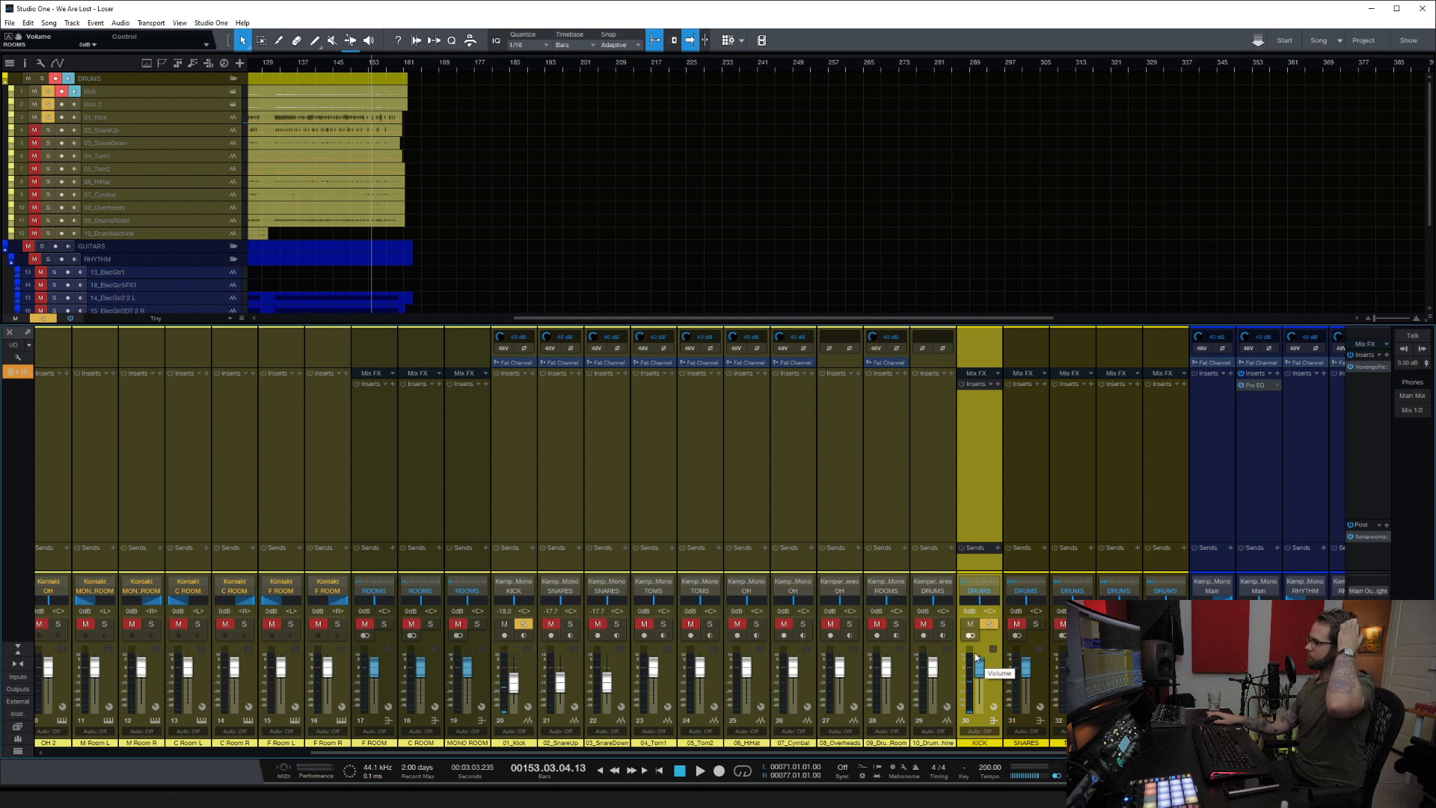
Step: Reset the 01_Kick fader to 0 dB and play it soloed on its own, with the sampled kick channels unsoloed
left_click_drag(945, 753, 582, 754)
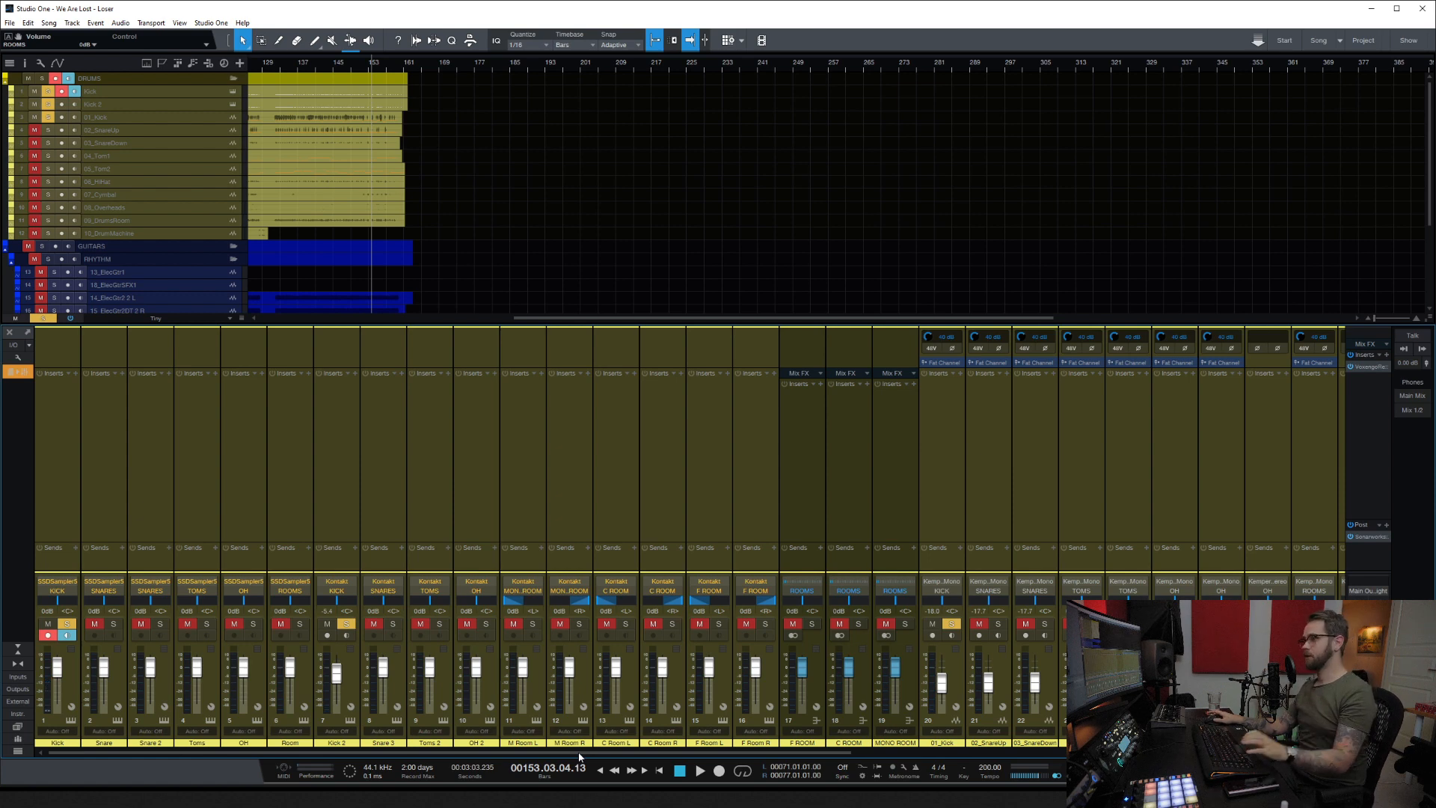
left_click_drag(576, 752, 449, 762)
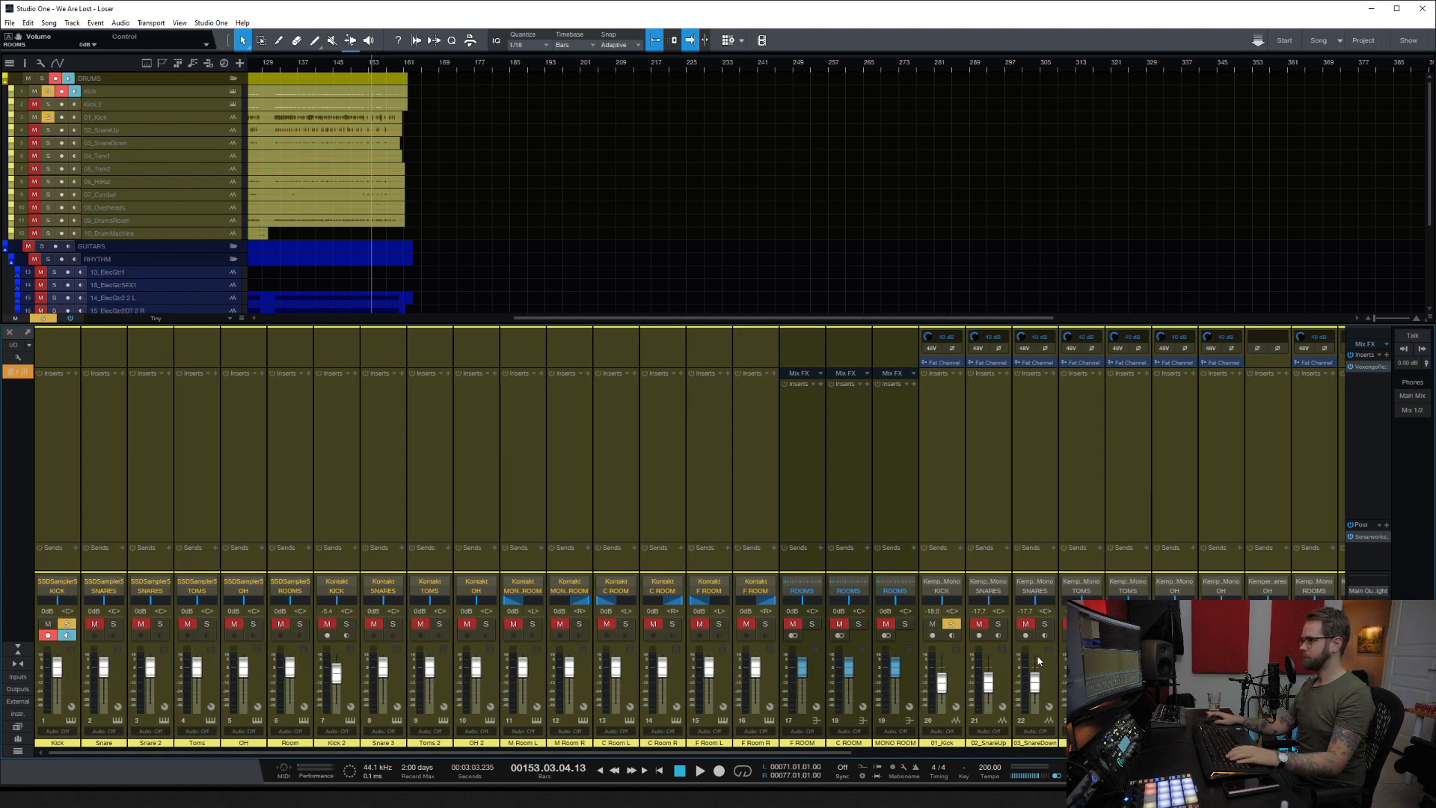
left_click(952, 628)
left_click(942, 685, "ctrl")
left_click(952, 624)
left_click(67, 623)
key("space")
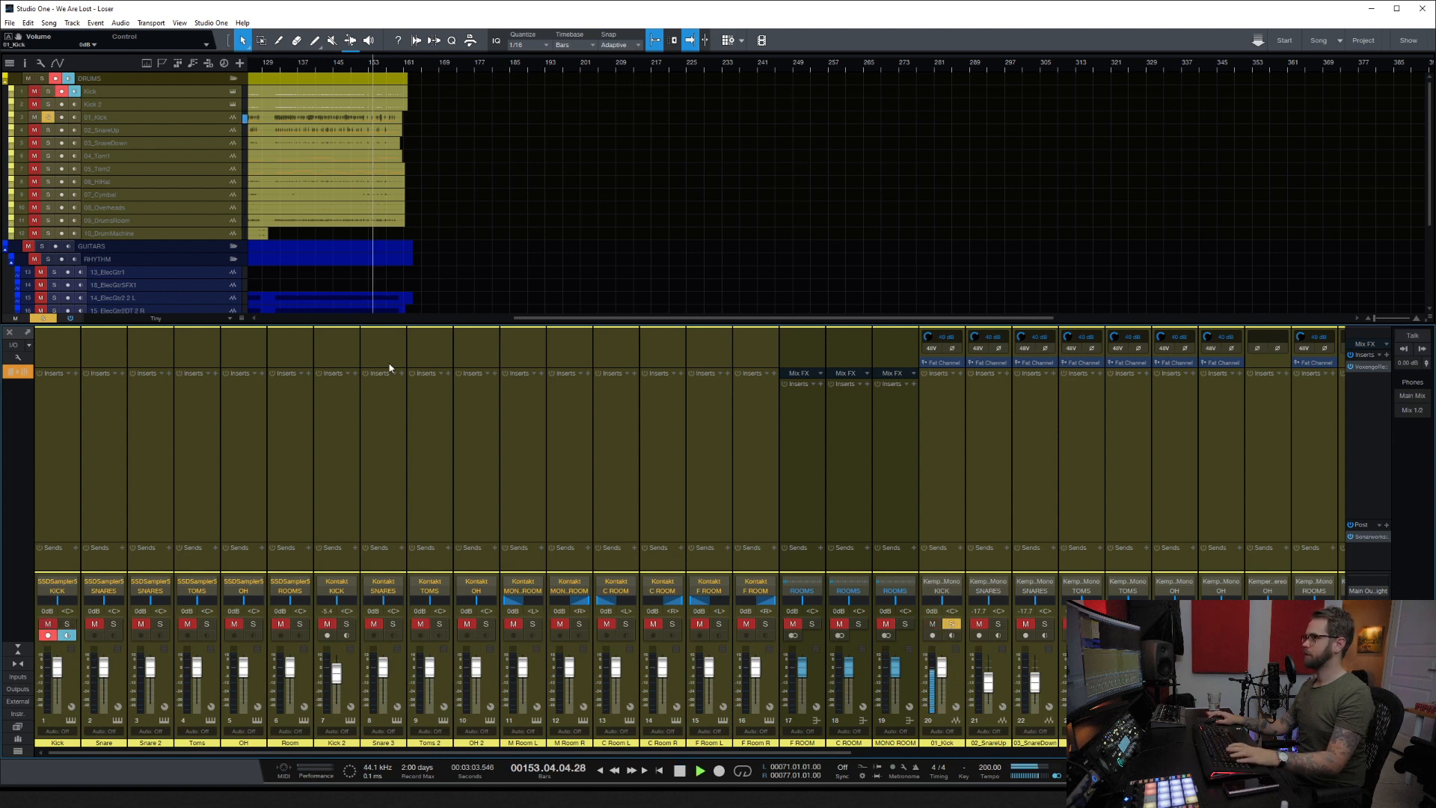
Step: Loop the playback from bar 20 to bar 26 near the start of the song
key("e")
key("e")
key("e")
left_click_drag(587, 319, 320, 317)
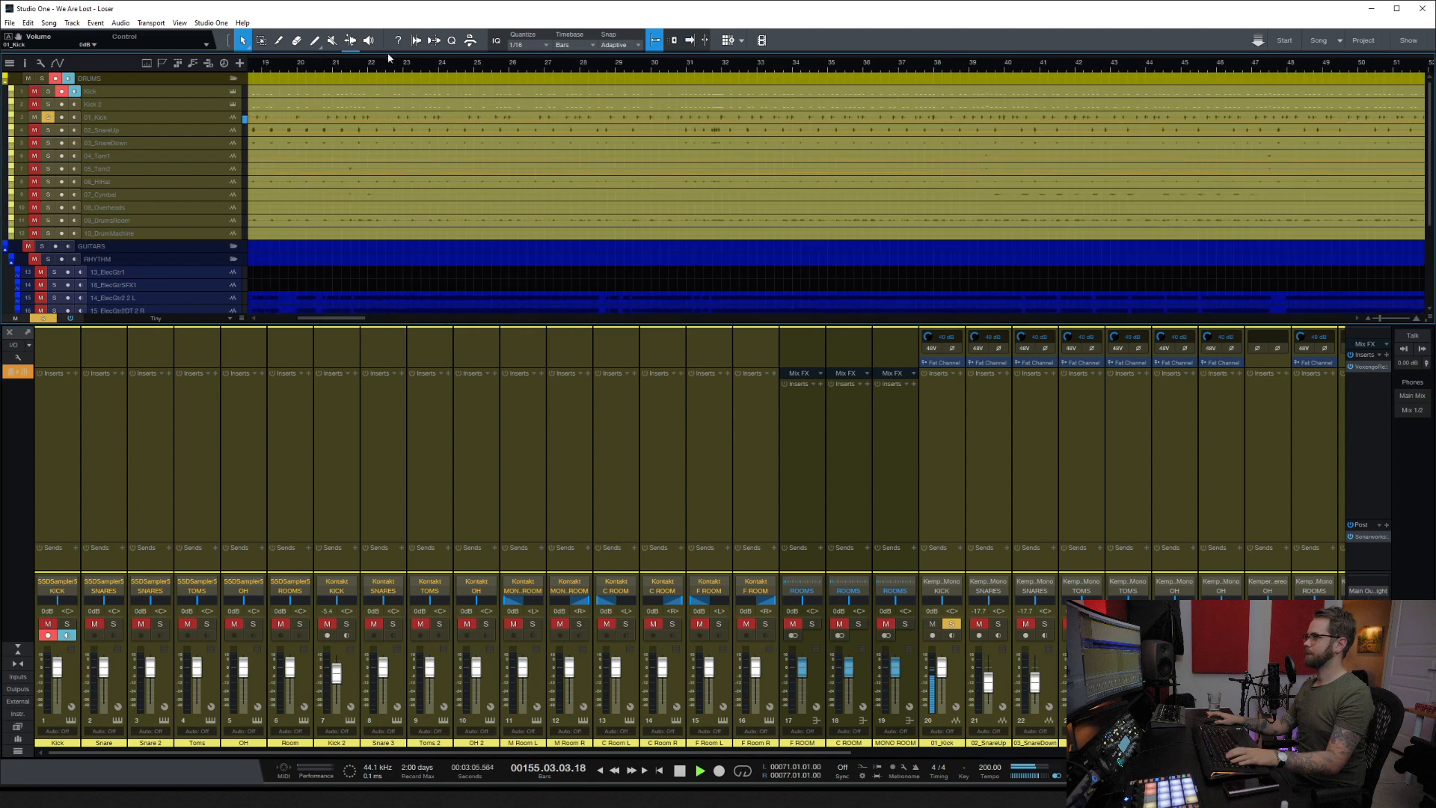
left_click(328, 73)
key("f")
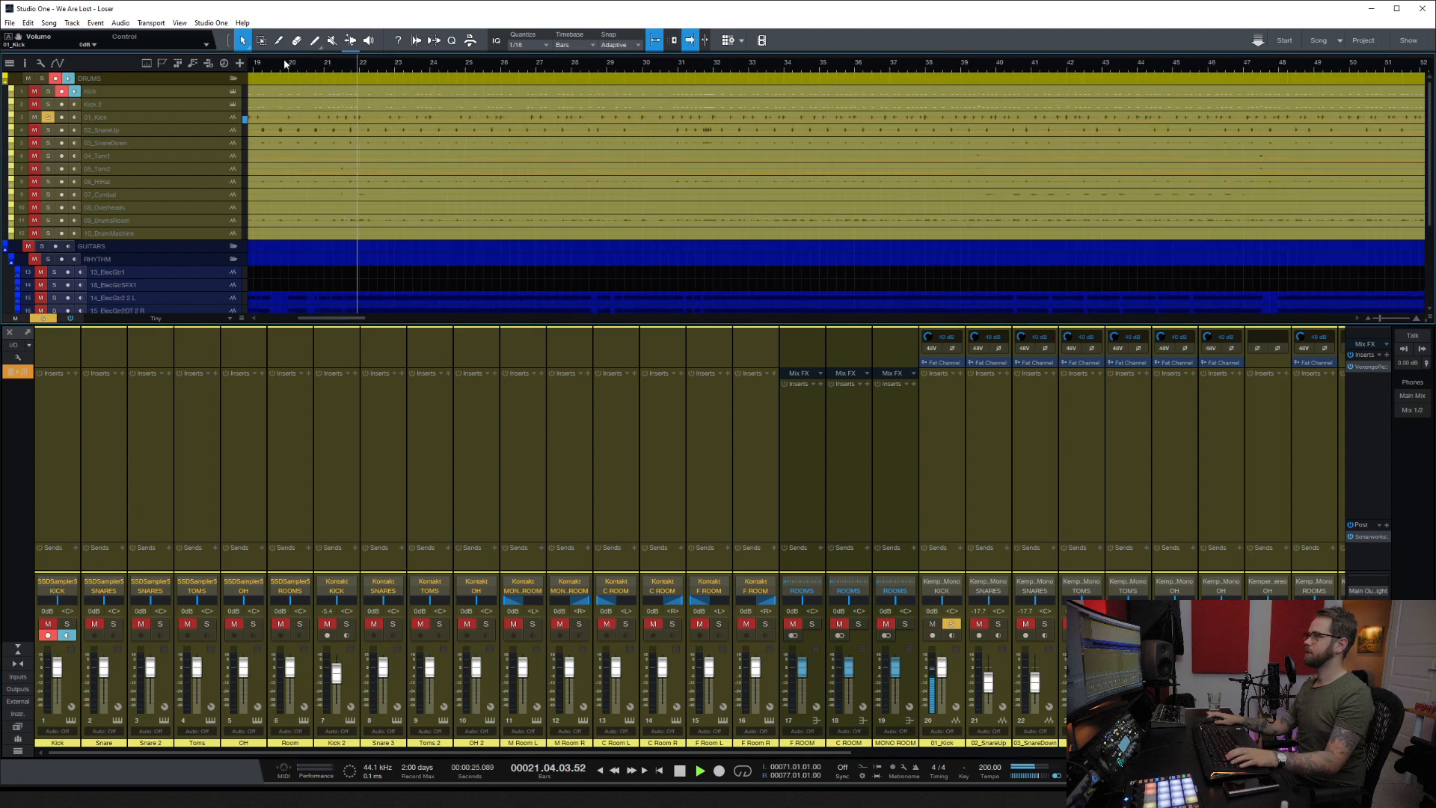
left_click_drag(289, 57, 499, 56)
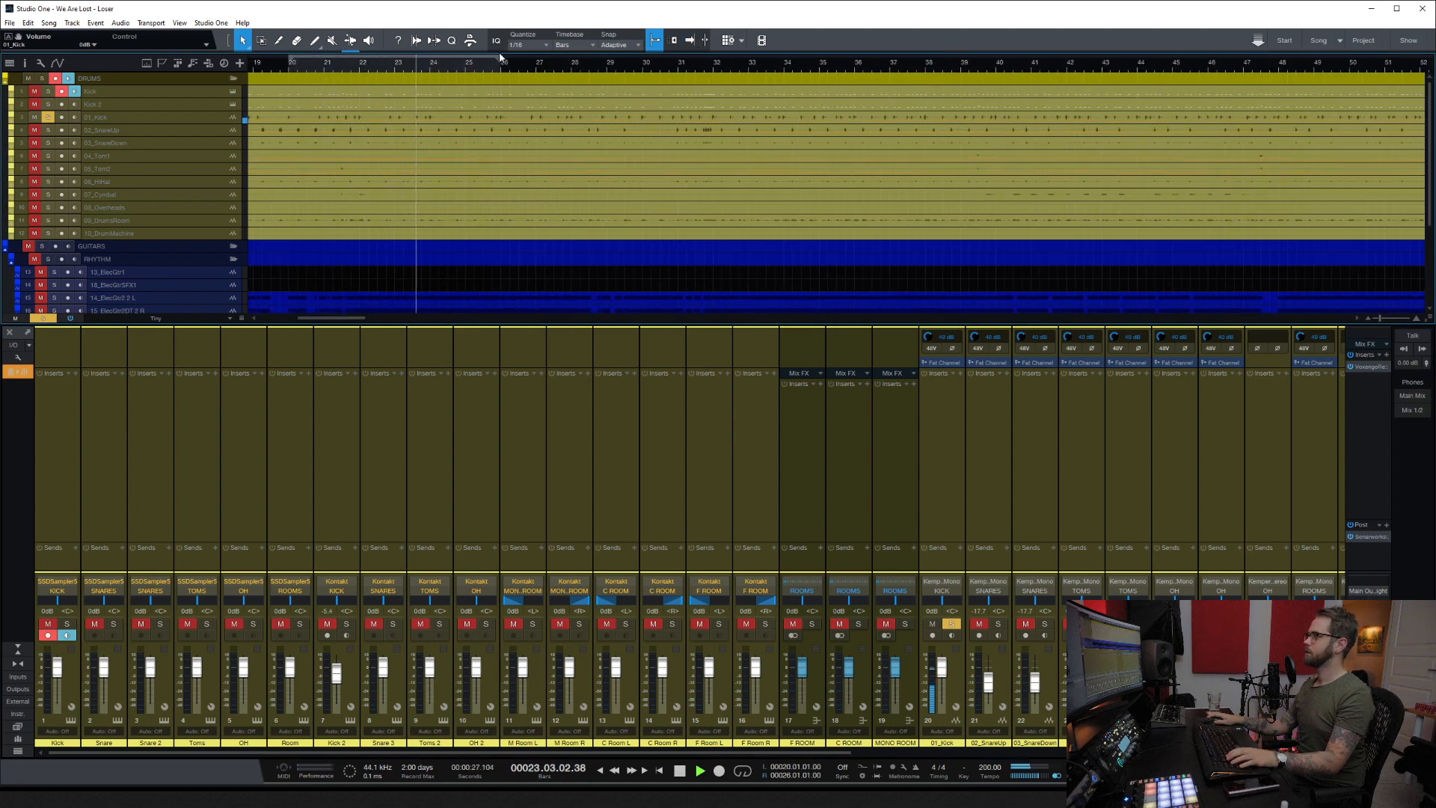
key("KP_Divide")
Step: Raise the 01_Kick fader to +10 dB, solo the sampled Kick channel with it and set its fader to about +6.4 dB
left_click_drag(932, 673, 934, 652)
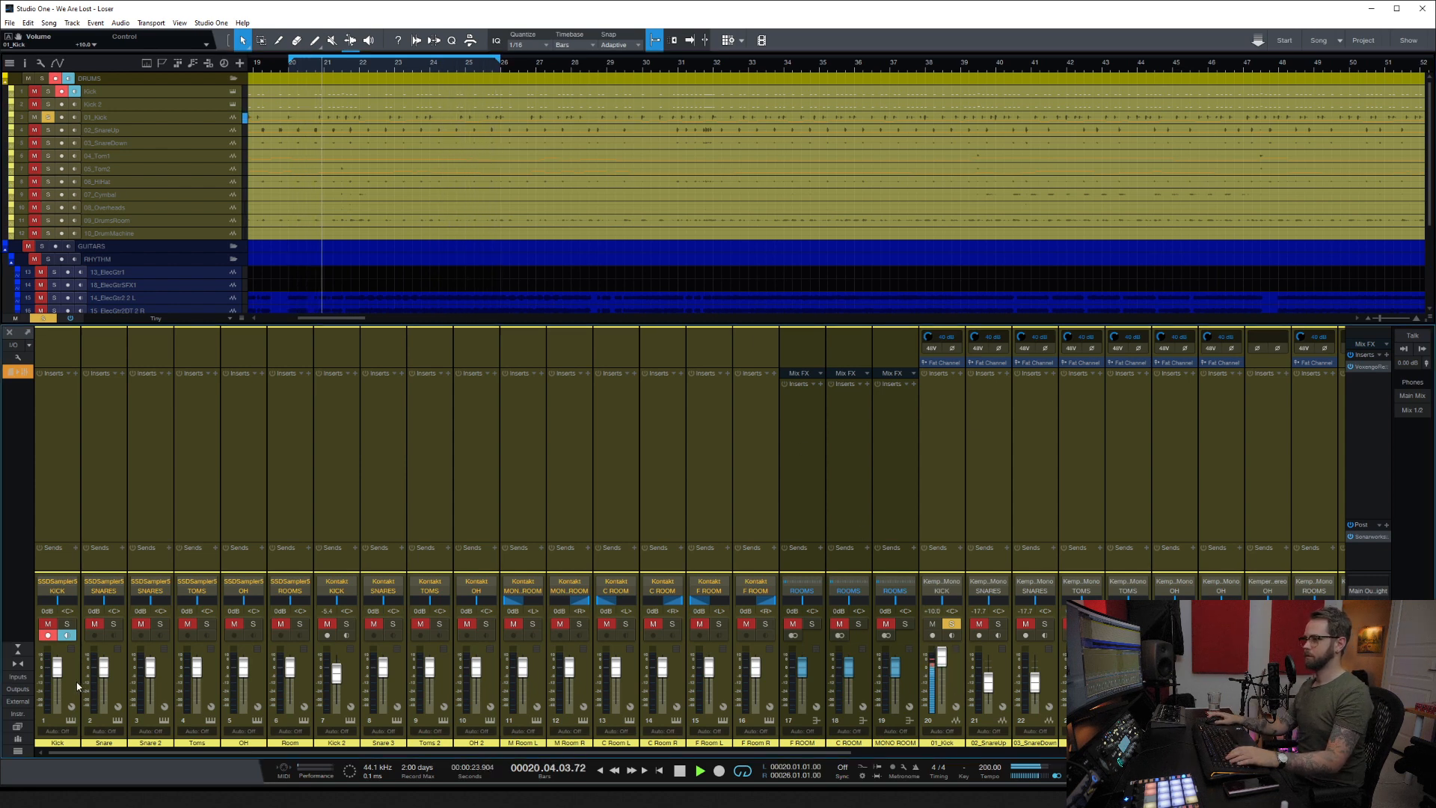
left_click(69, 625)
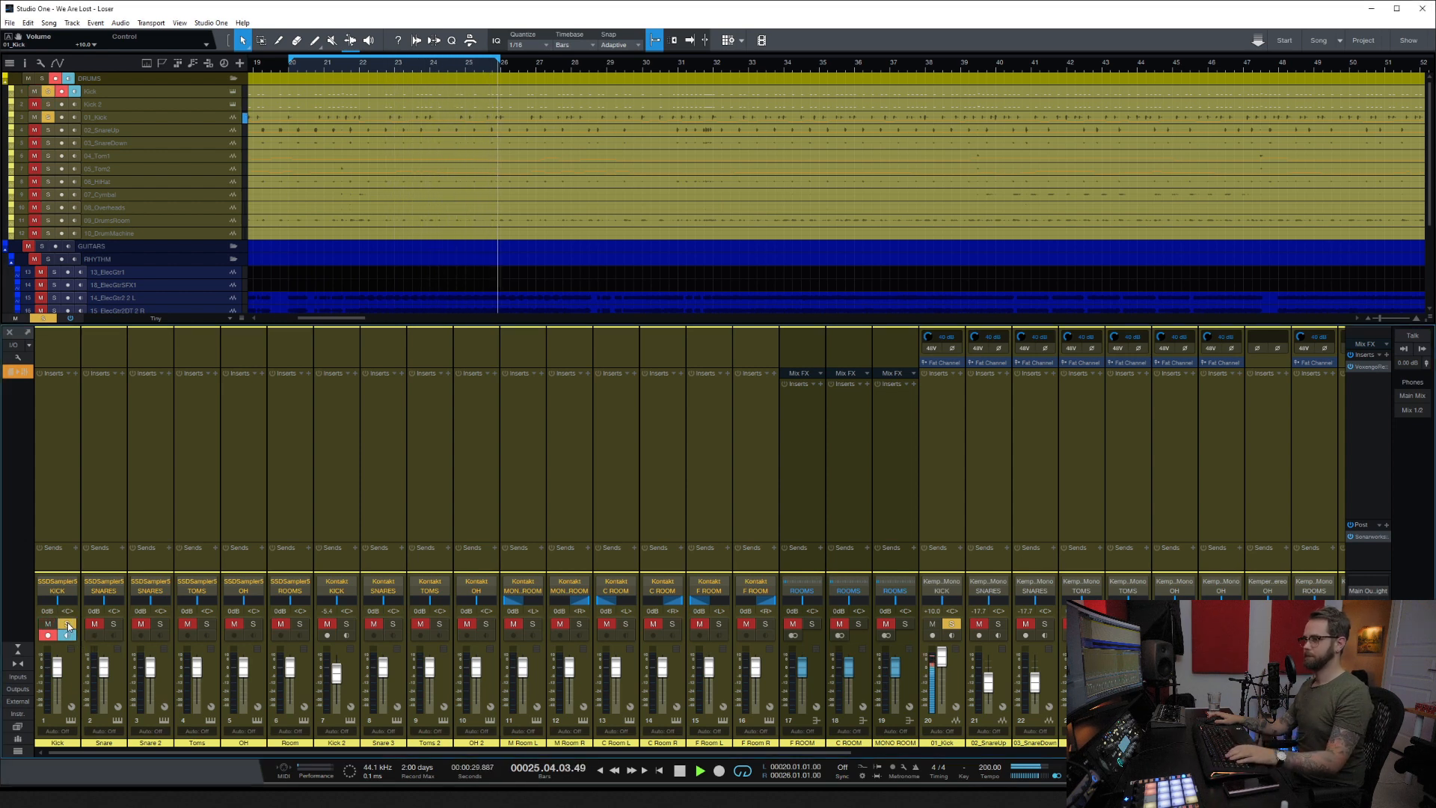
left_click_drag(58, 672, 60, 664)
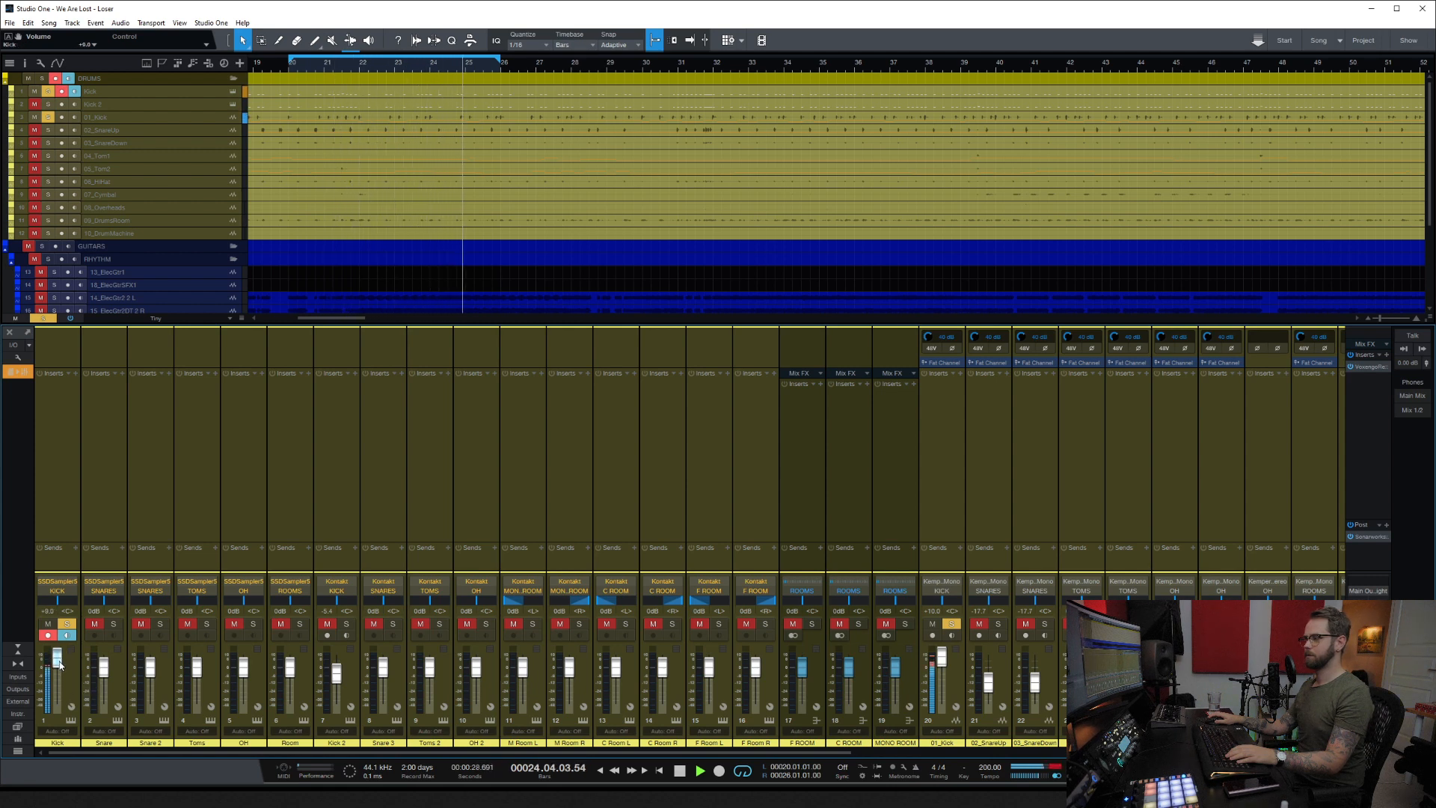
left_click_drag(60, 664, 61, 668)
key("space")
Step: Insert Mixtool on the Kick channel and invert the phase of both its left and right sides
left_click(72, 434)
left_click(76, 374)
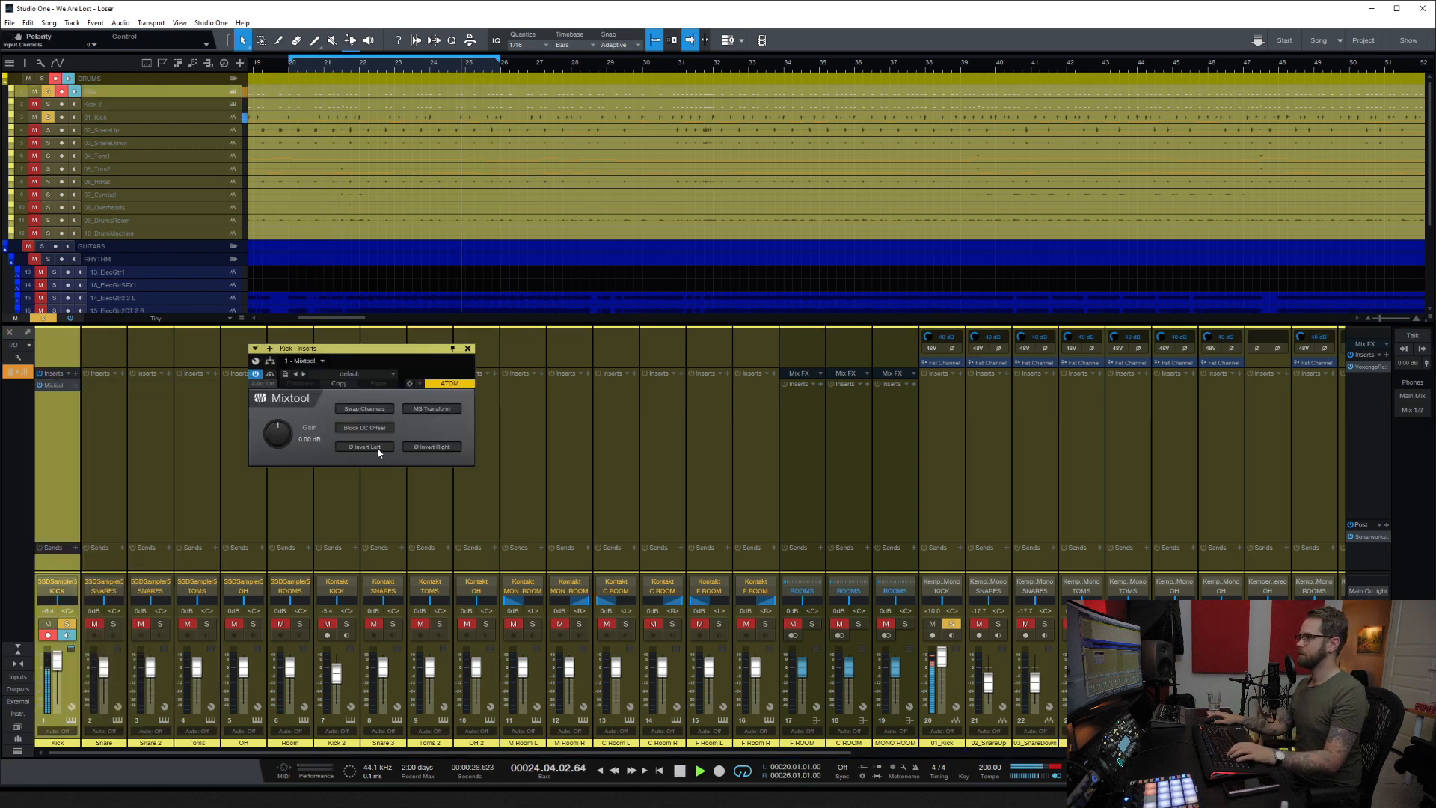
left_click(379, 448)
left_click(424, 448)
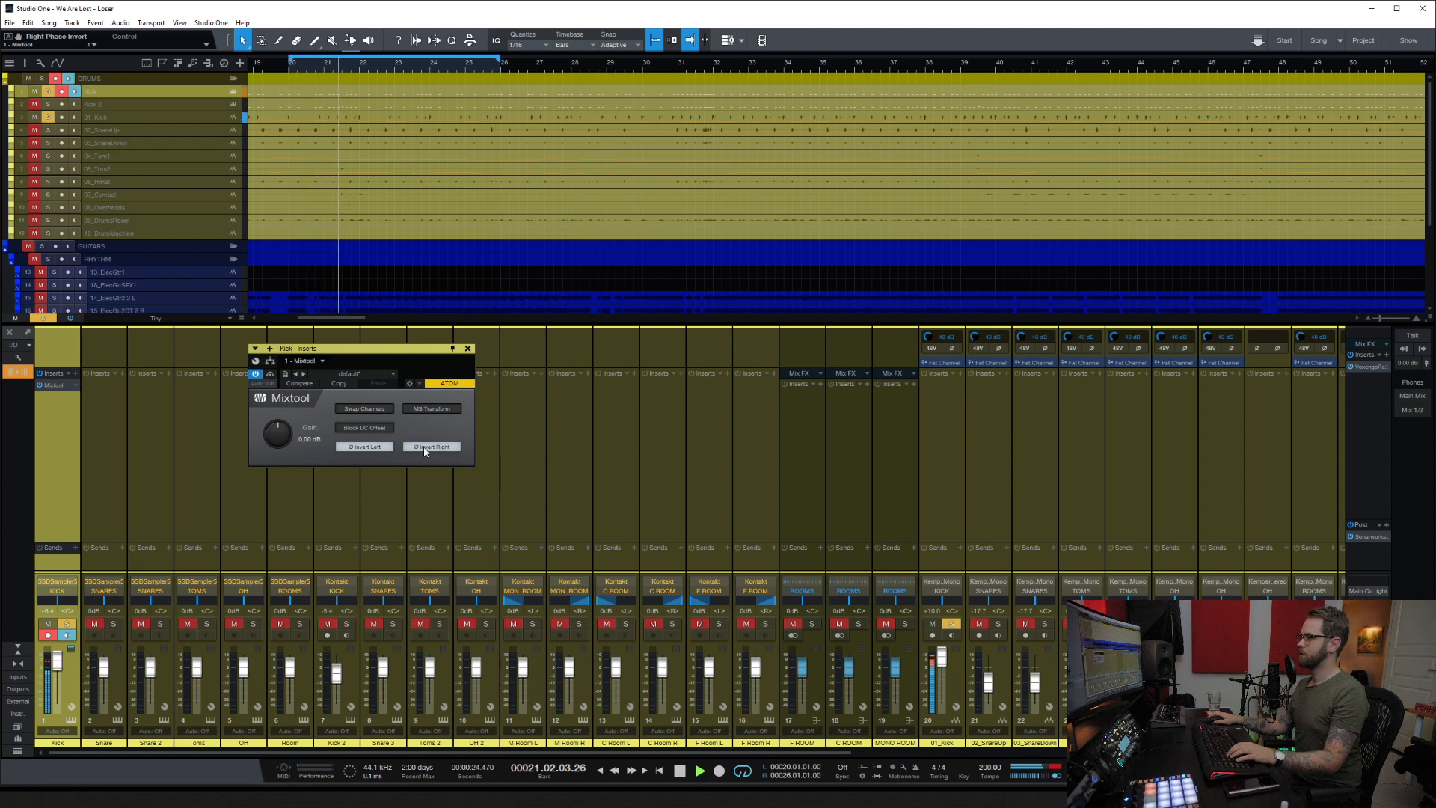
Step: Compare the Kick channel with Mixtool bypassed and active, and switch off both phase inversions
left_click(270, 373)
left_click(270, 373)
left_click(379, 447)
left_click(431, 447)
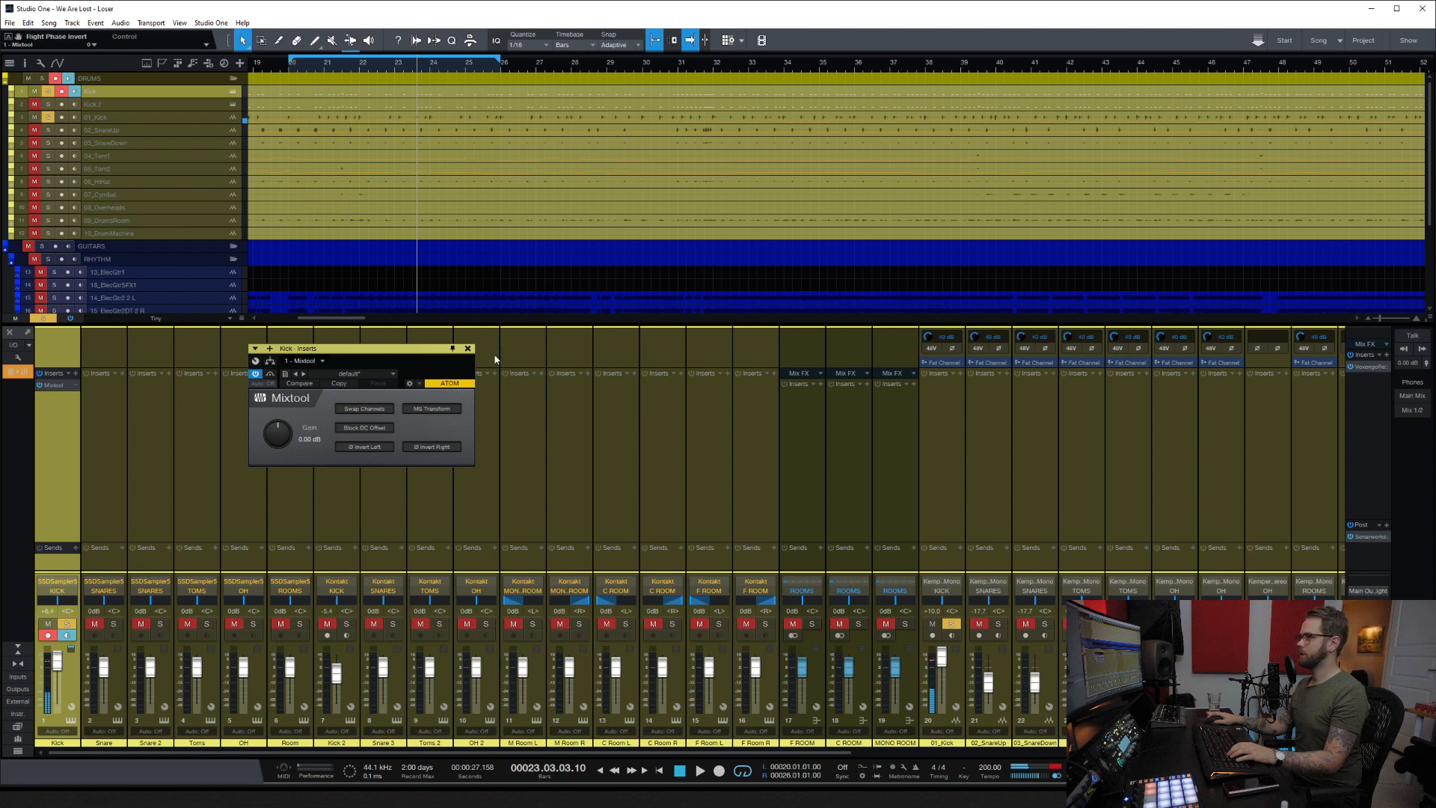
Step: Close the Mixtool window and remove the plug-in from the Kick channel
left_click(469, 349)
right_click(61, 385)
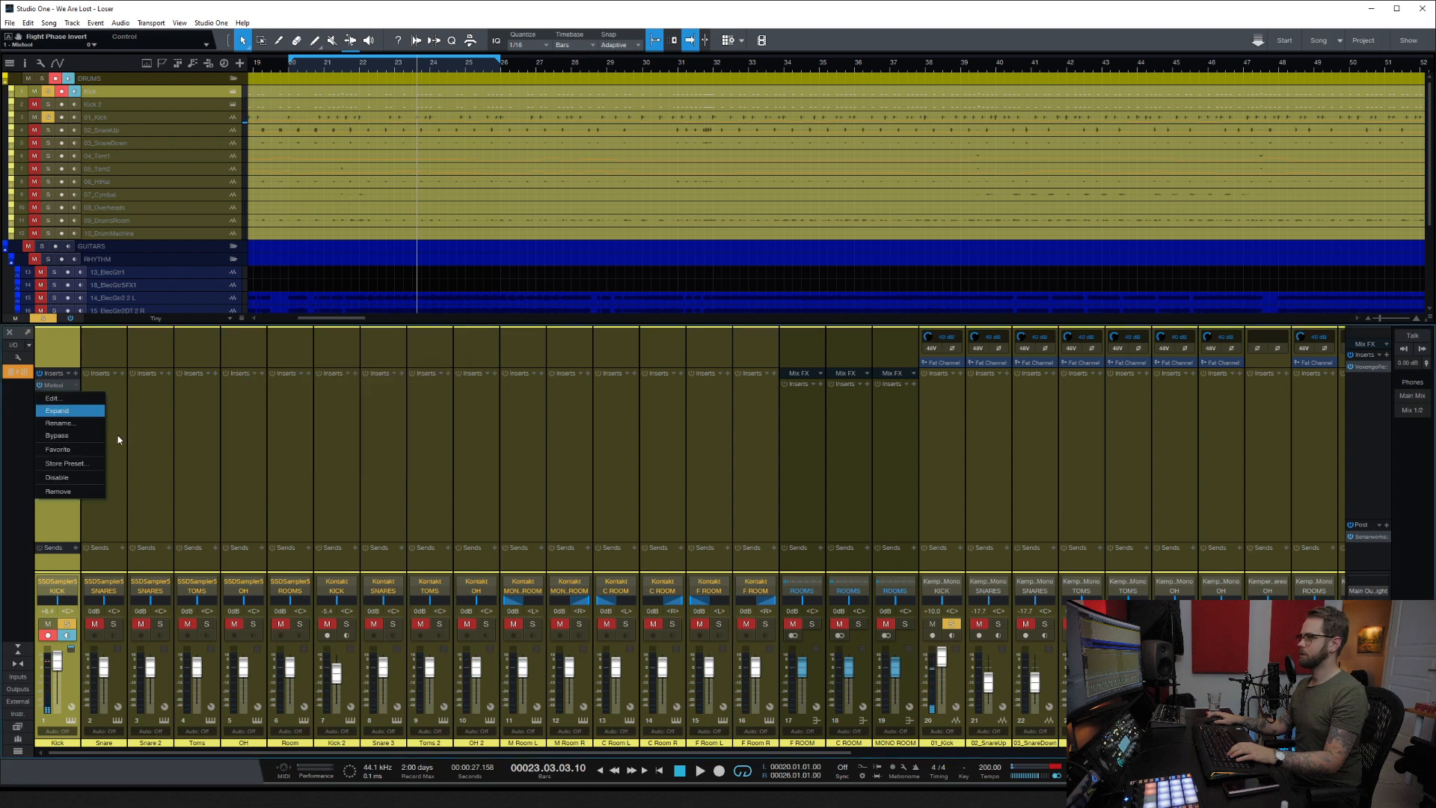
left_click(58, 491)
Step: Unsolo Kick, solo Kick 2 alongside 01_Kick during playback and raise the Kick 2 fader to +10 dB
left_click(65, 625)
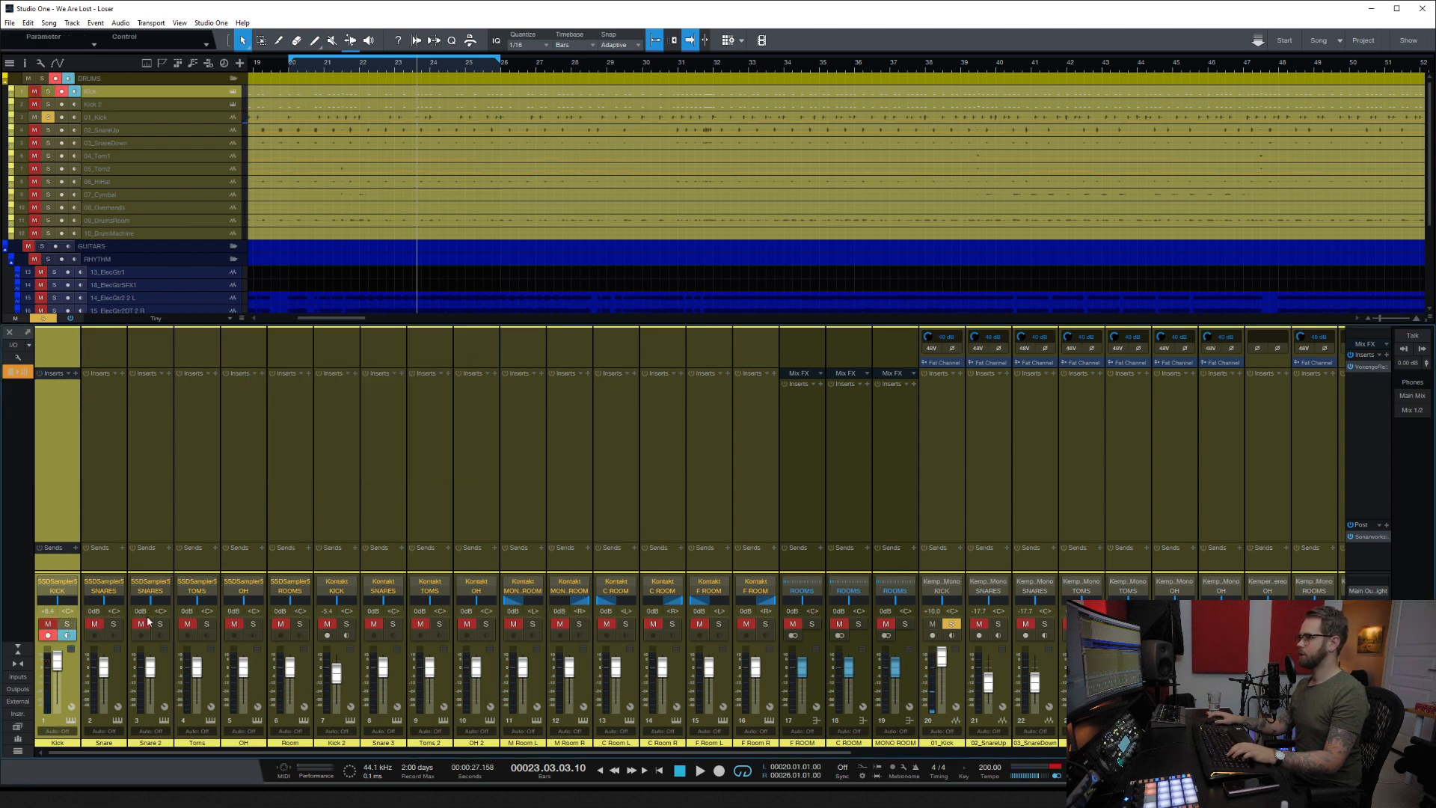
key("space")
left_click(346, 624)
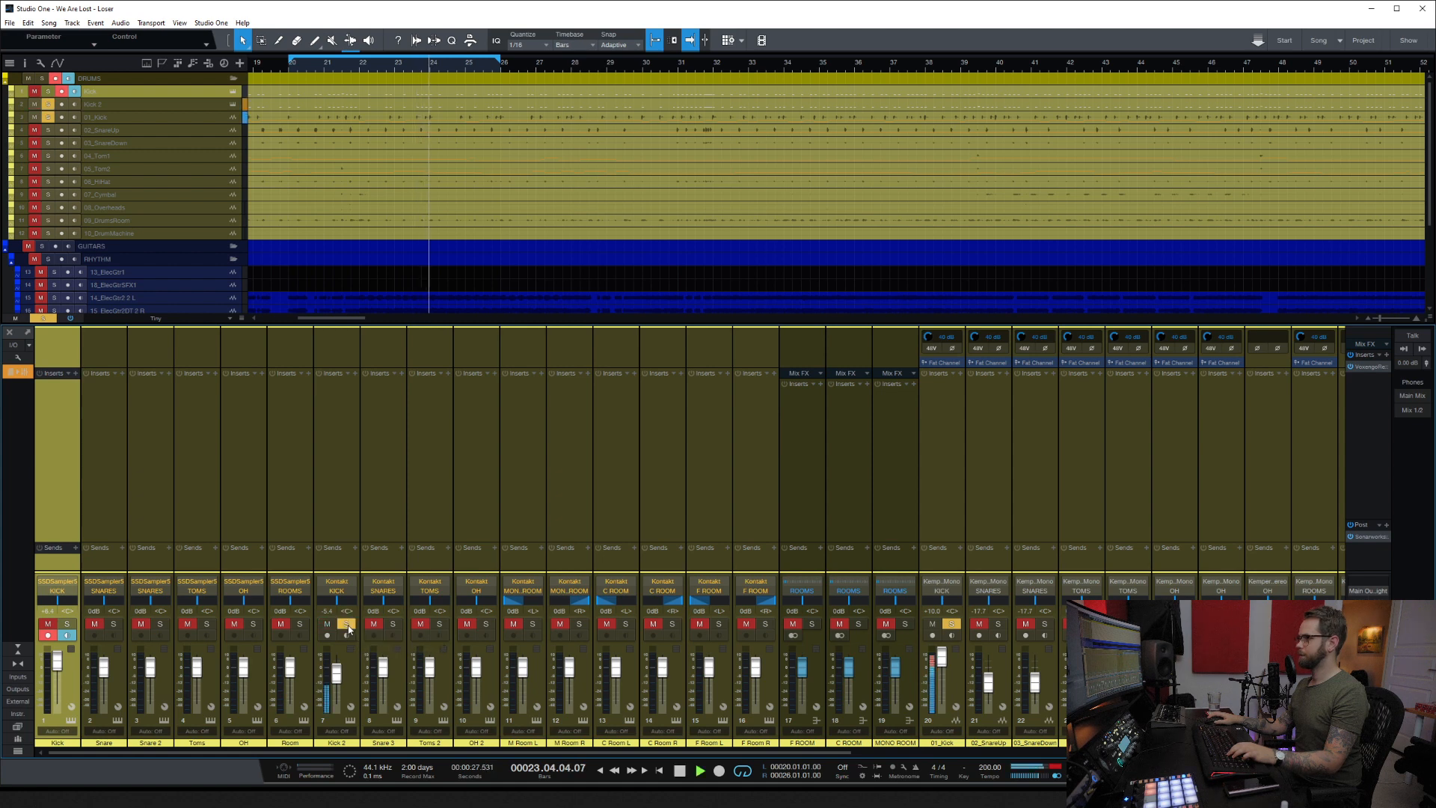
left_click_drag(338, 679, 339, 620)
Step: Insert Mixtool on the Kick 2 channel and invert the phase of its left and right sides
left_click(355, 372)
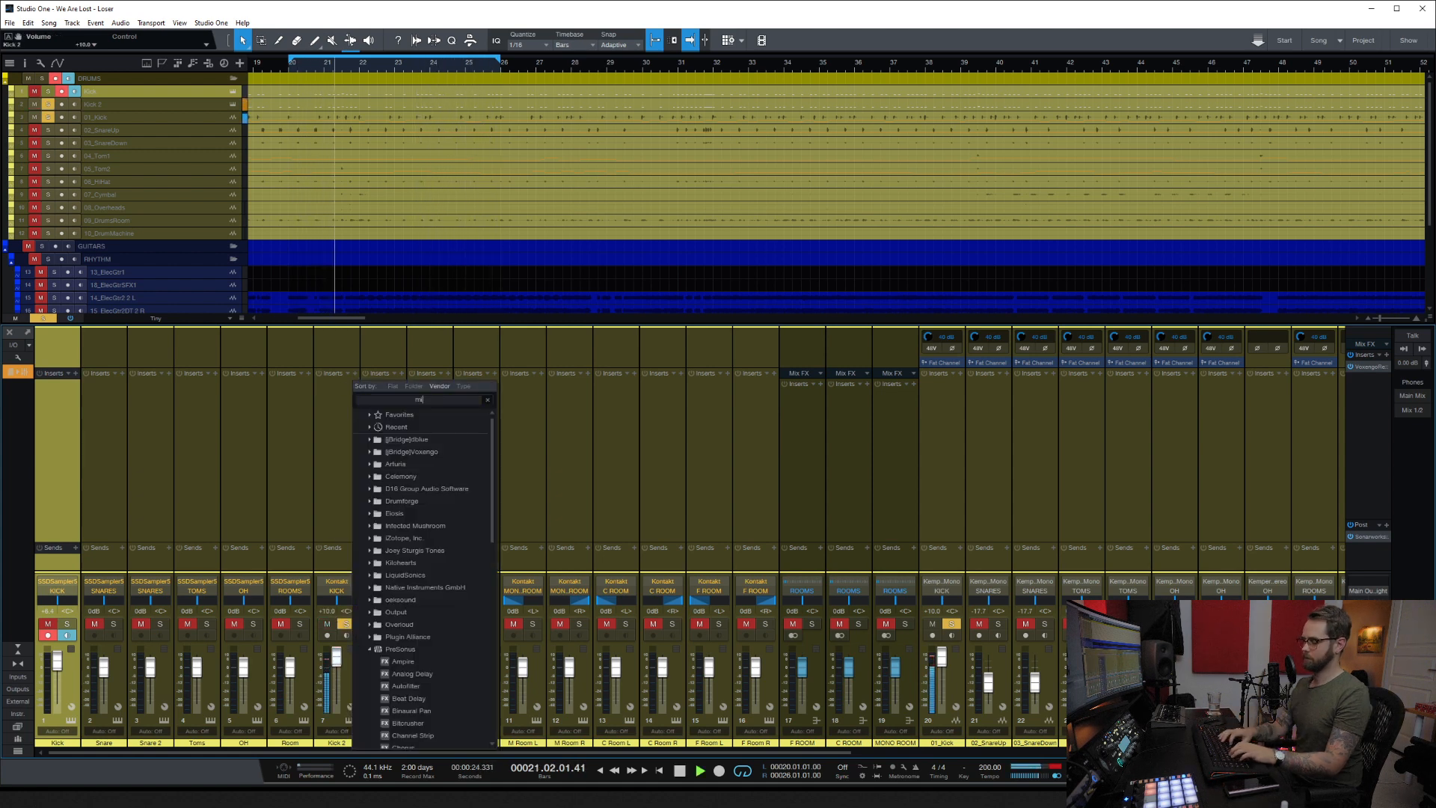
type("mixto")
key("Return")
left_click(364, 446)
left_click(431, 447)
Step: Lower the Kick 2 fader to about +4.3 dB and compare the sound with Mixtool bypassed and active
left_click_drag(336, 658, 340, 663)
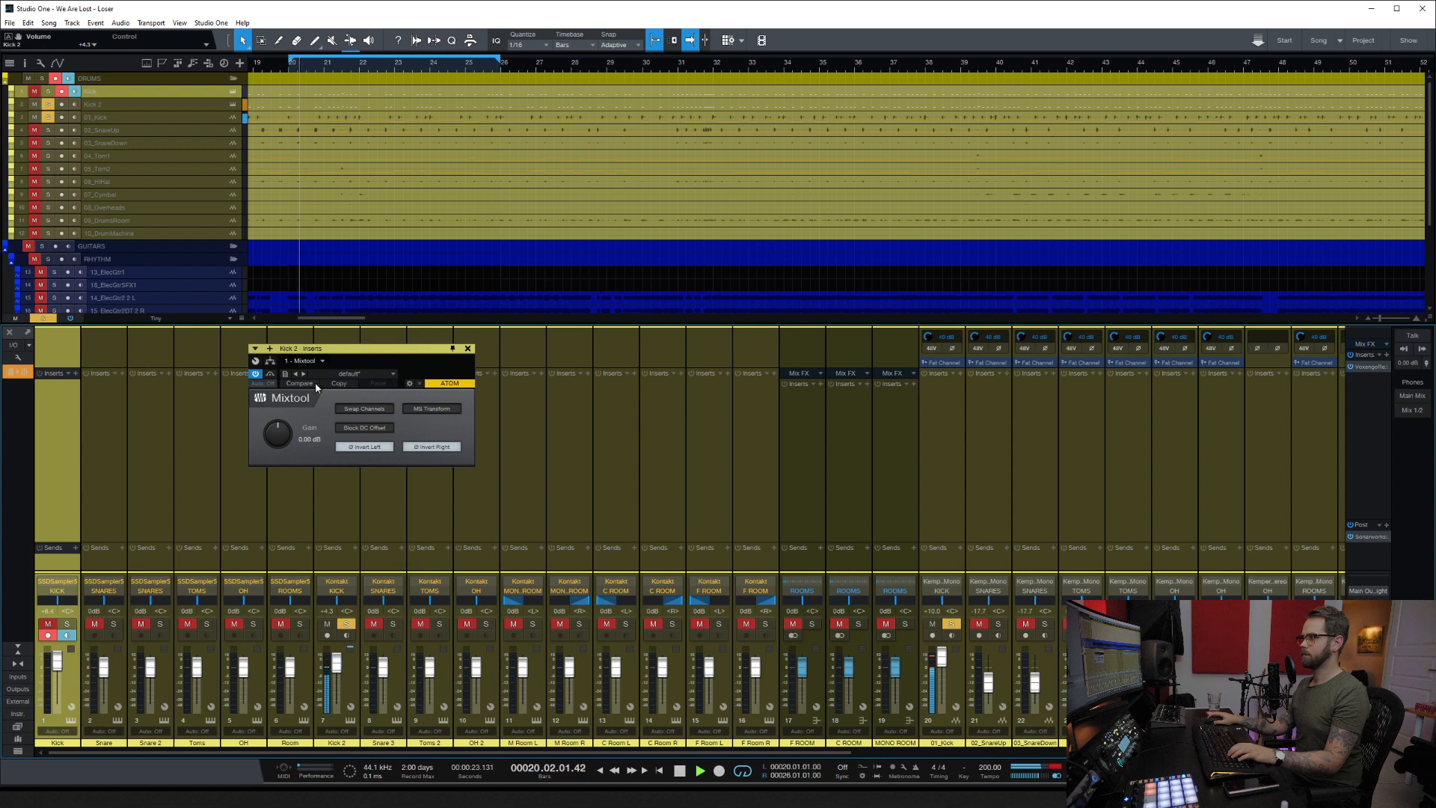
left_click(271, 374)
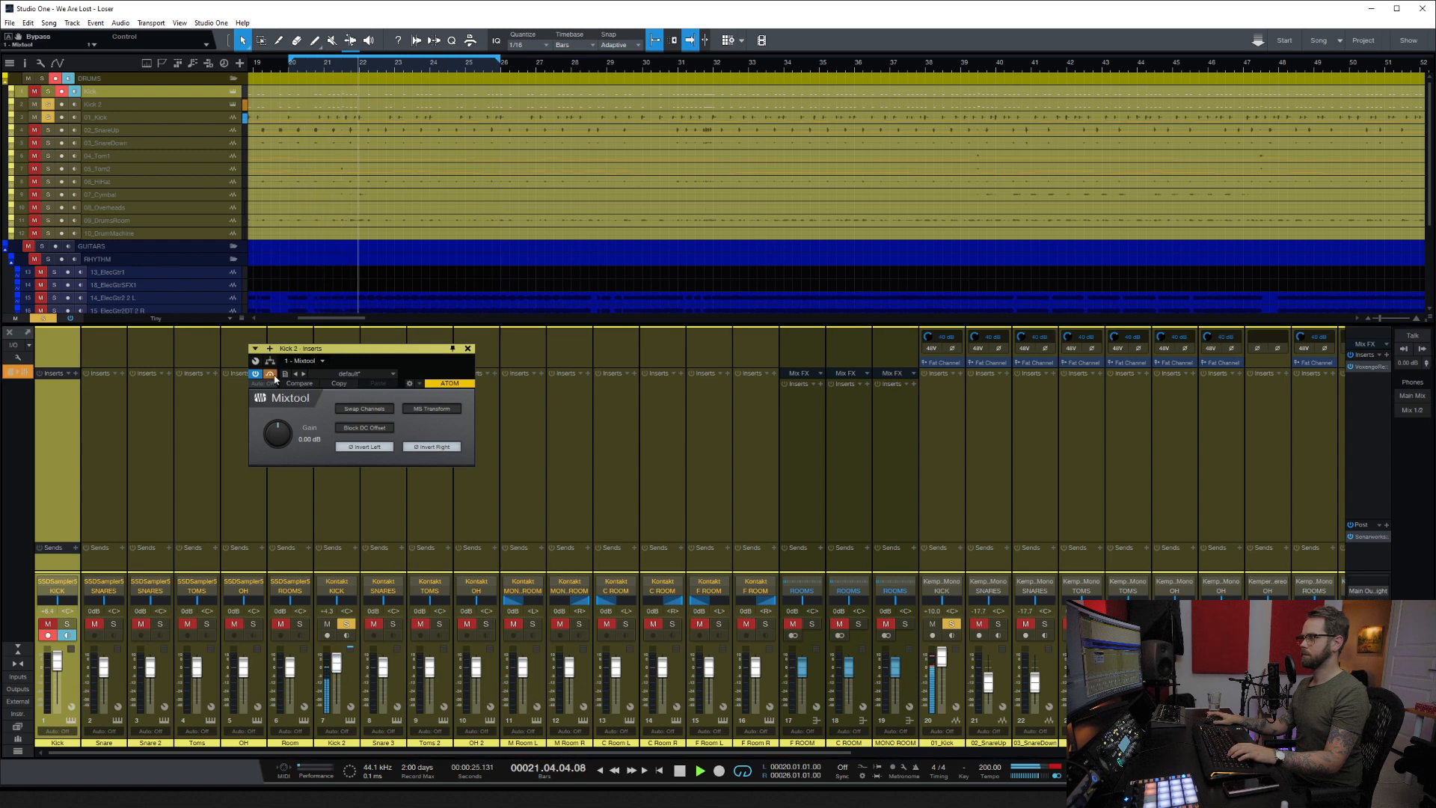
left_click(271, 374)
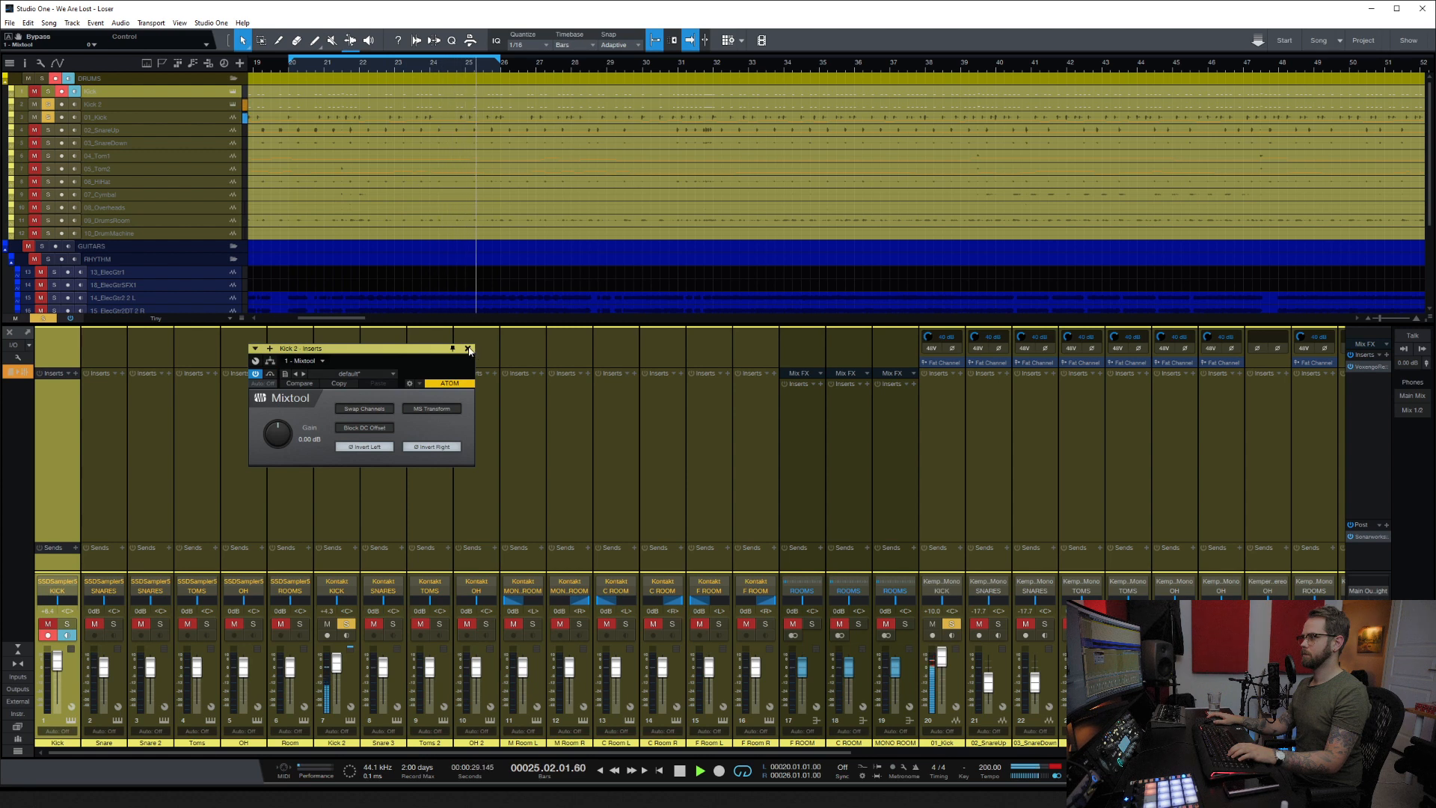
left_click(469, 350)
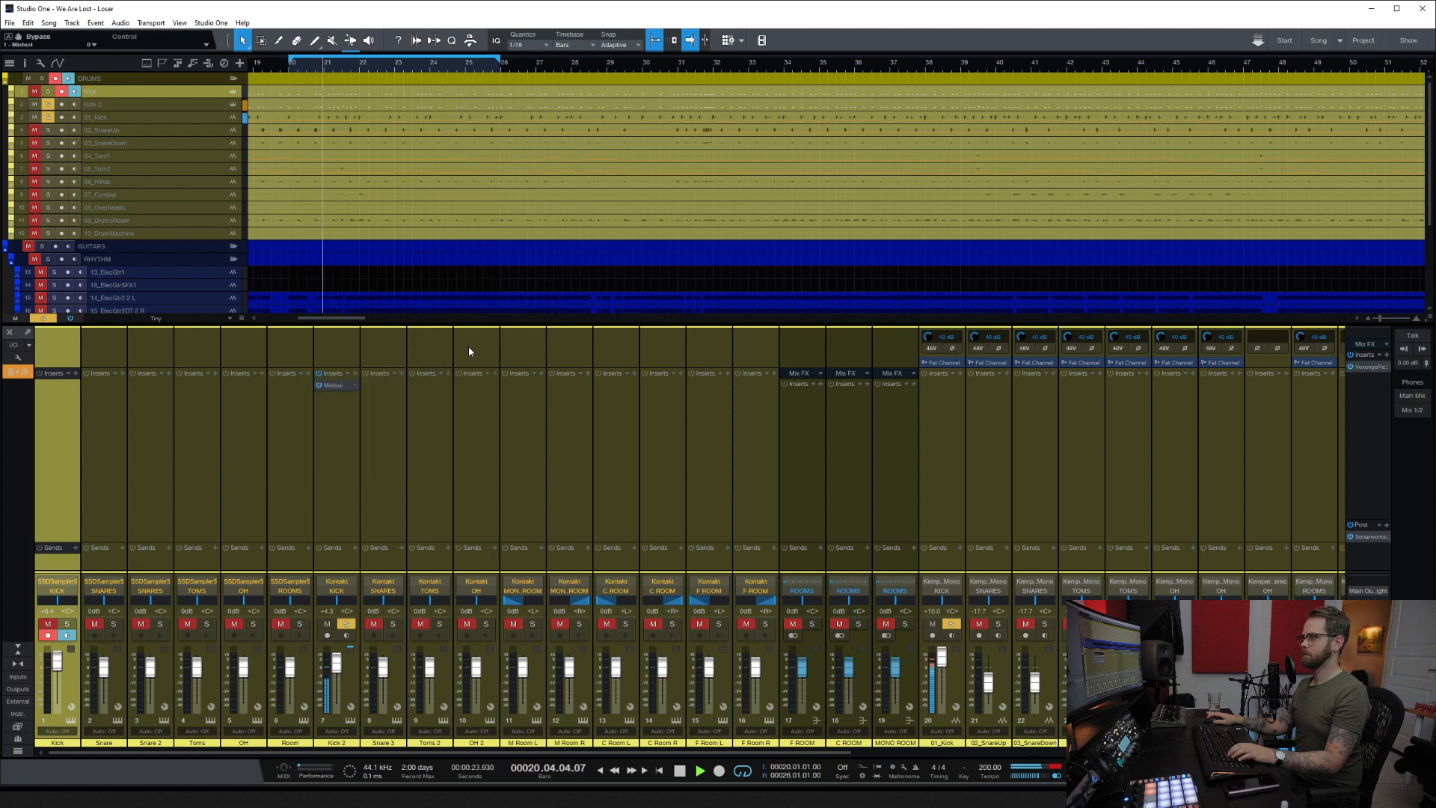
Step: Lower the Kick 2 fader to -14.2 dB, and remove Mixtool from the channel with playback stopped
left_click_drag(336, 663, 339, 686)
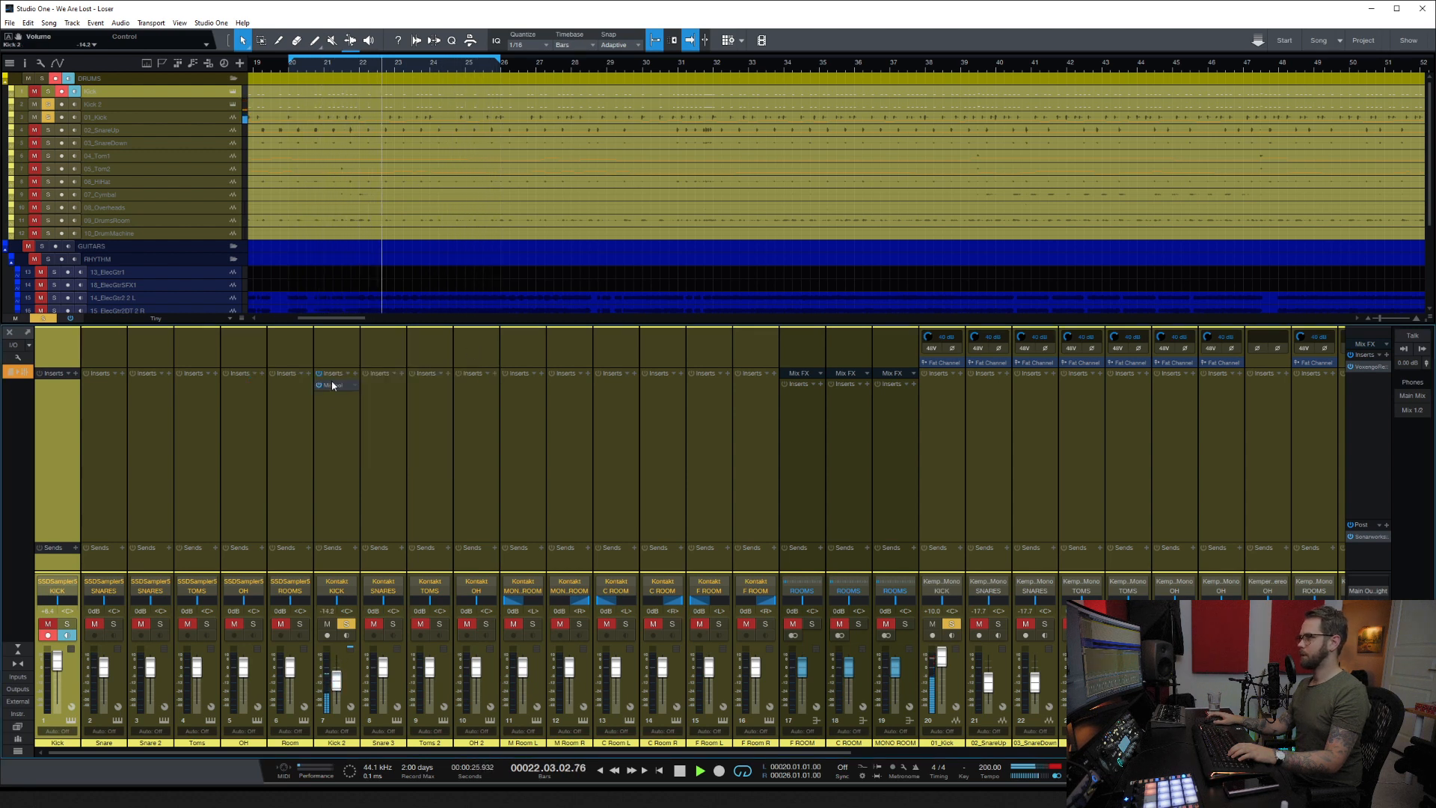
key("space")
left_click(354, 385)
left_click(352, 492)
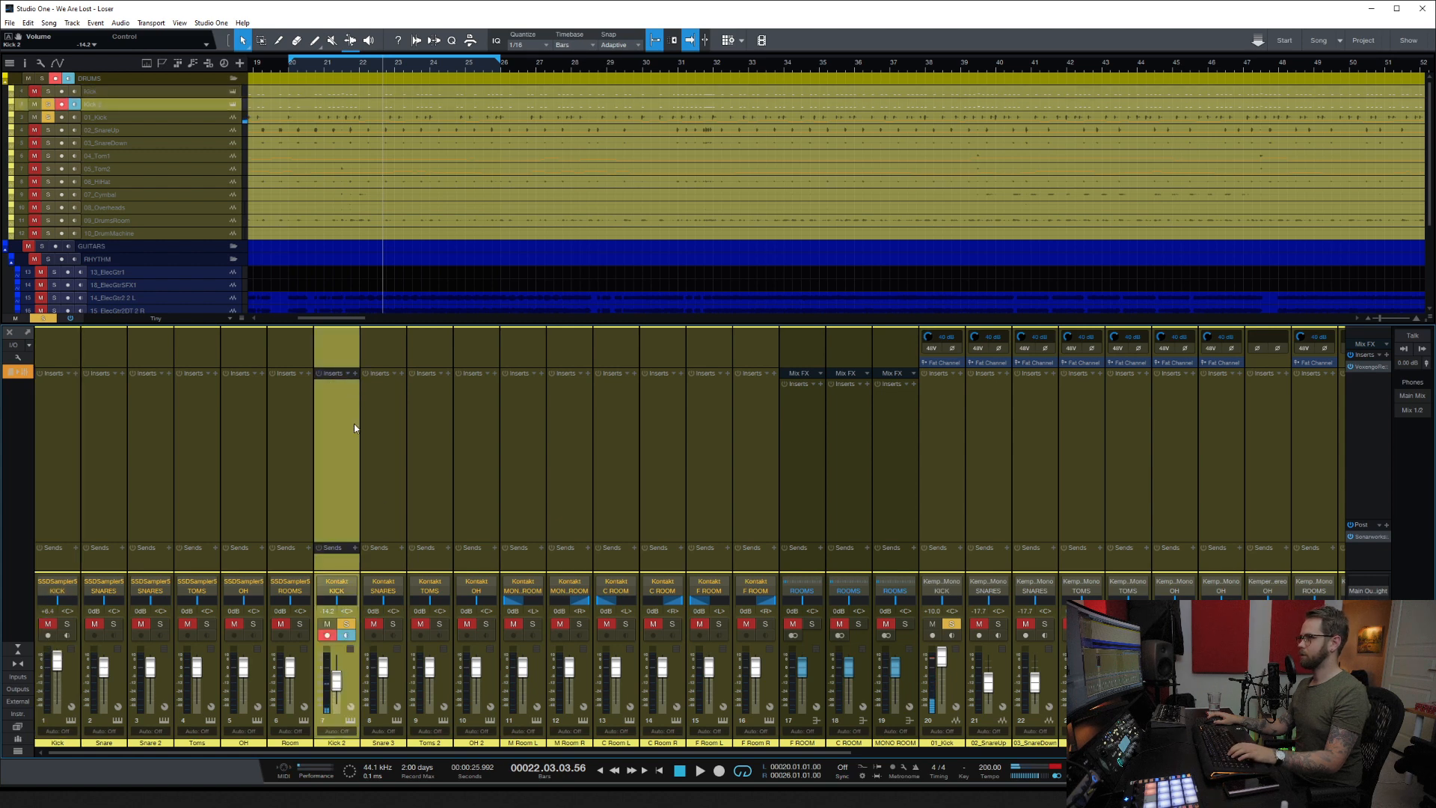
Step: Insert Pro EQ on Kick 2 and enable its low cut, raising the cutoff frequency above 500 Hz during playback
left_click(356, 374)
left_click(396, 435)
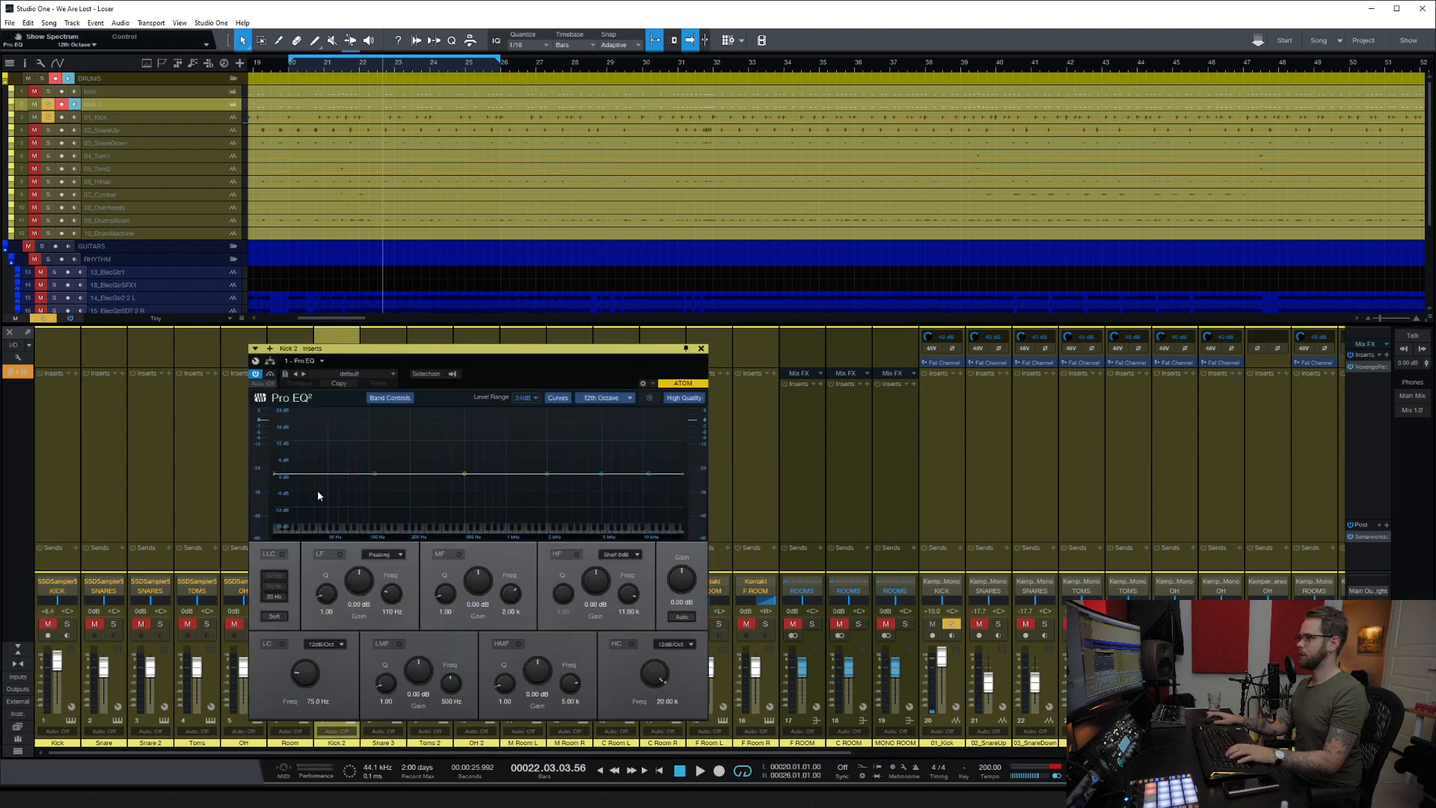
left_click(282, 644)
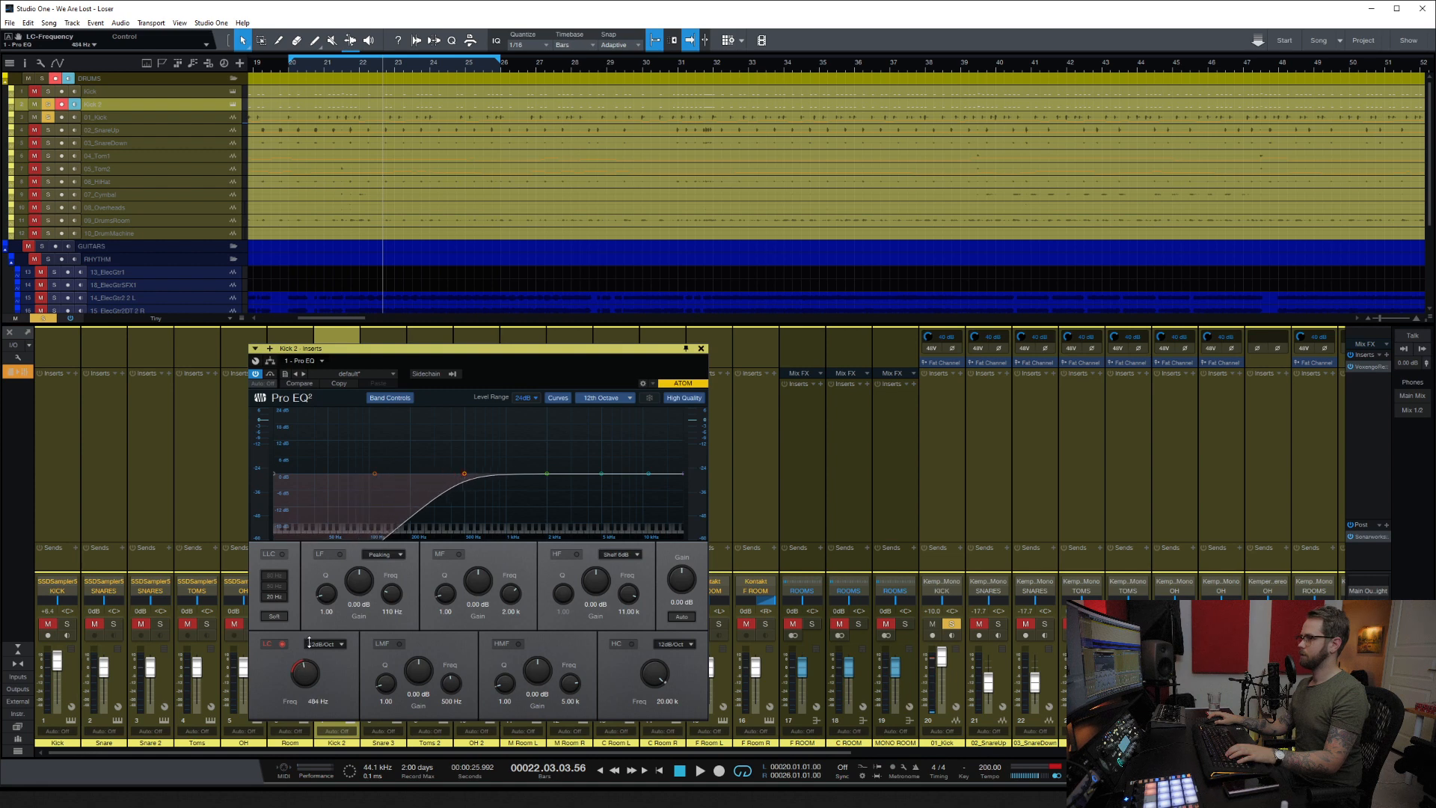
left_click_drag(675, 349, 924, 314)
key("space")
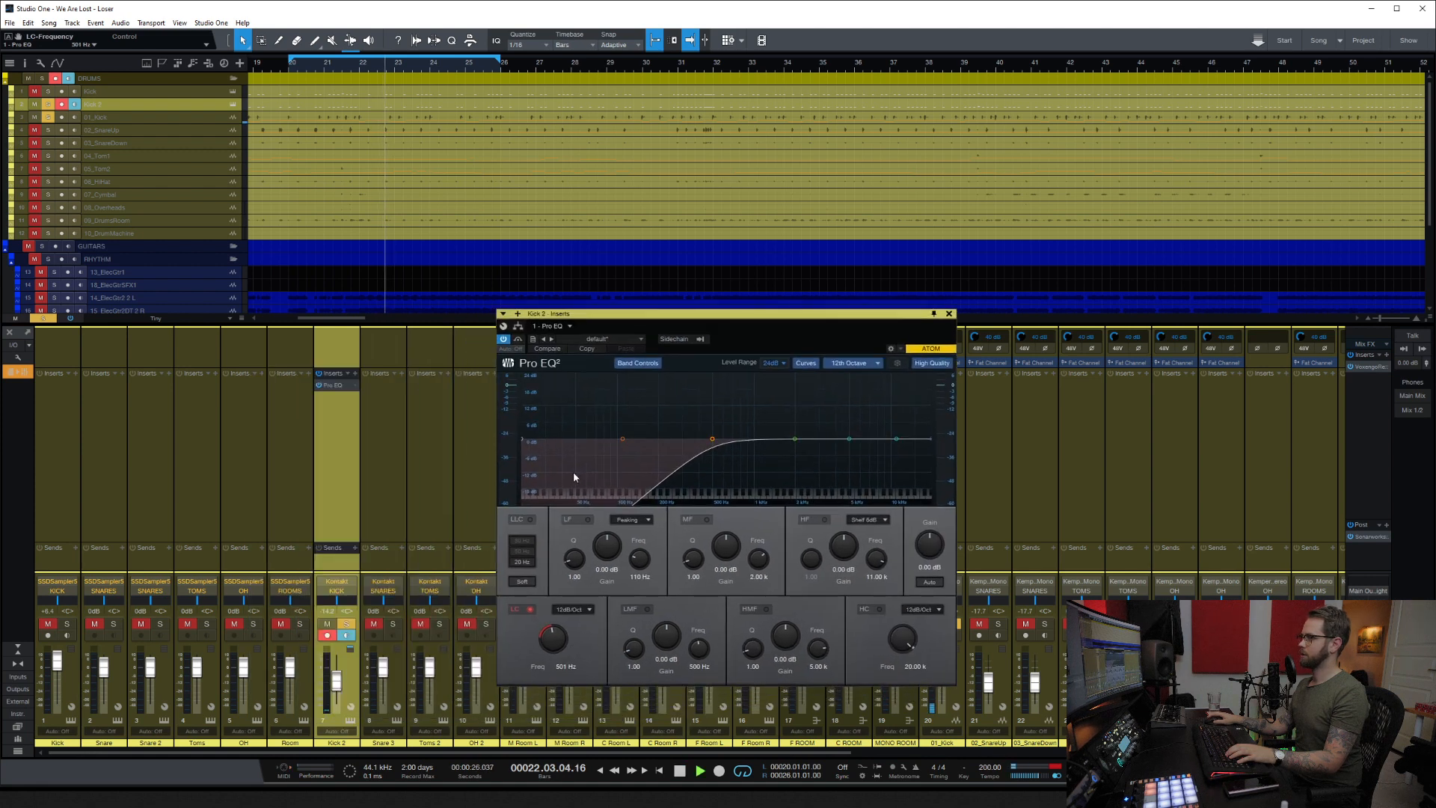
left_click_drag(559, 643, 559, 633)
left_click(948, 314)
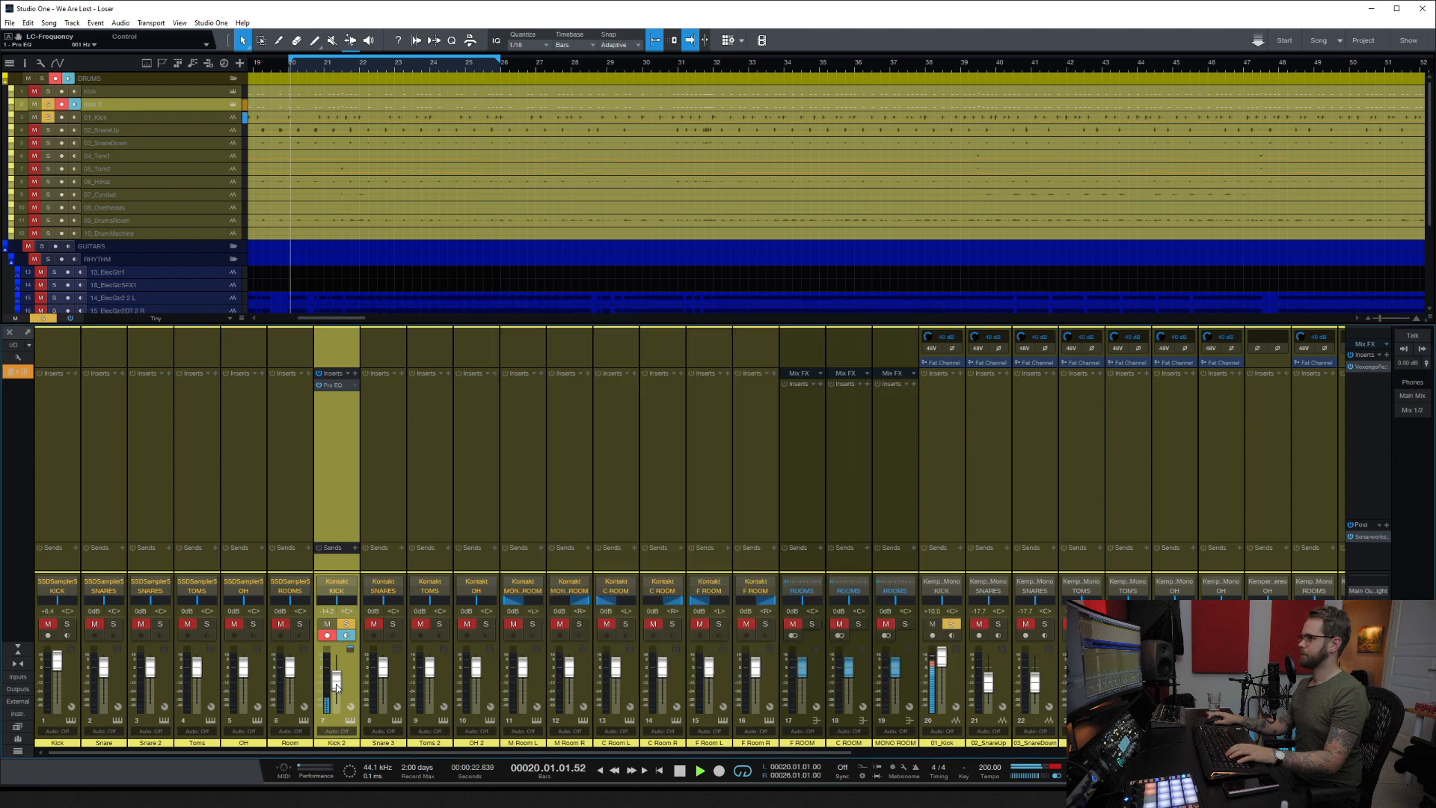
Step: Pull the Kick 2 fader all the way down, reset the 01_Kick fader to 0 dB and clear both solos with playback stopped
left_click_drag(337, 682, 328, 723)
key("space")
left_click(347, 623)
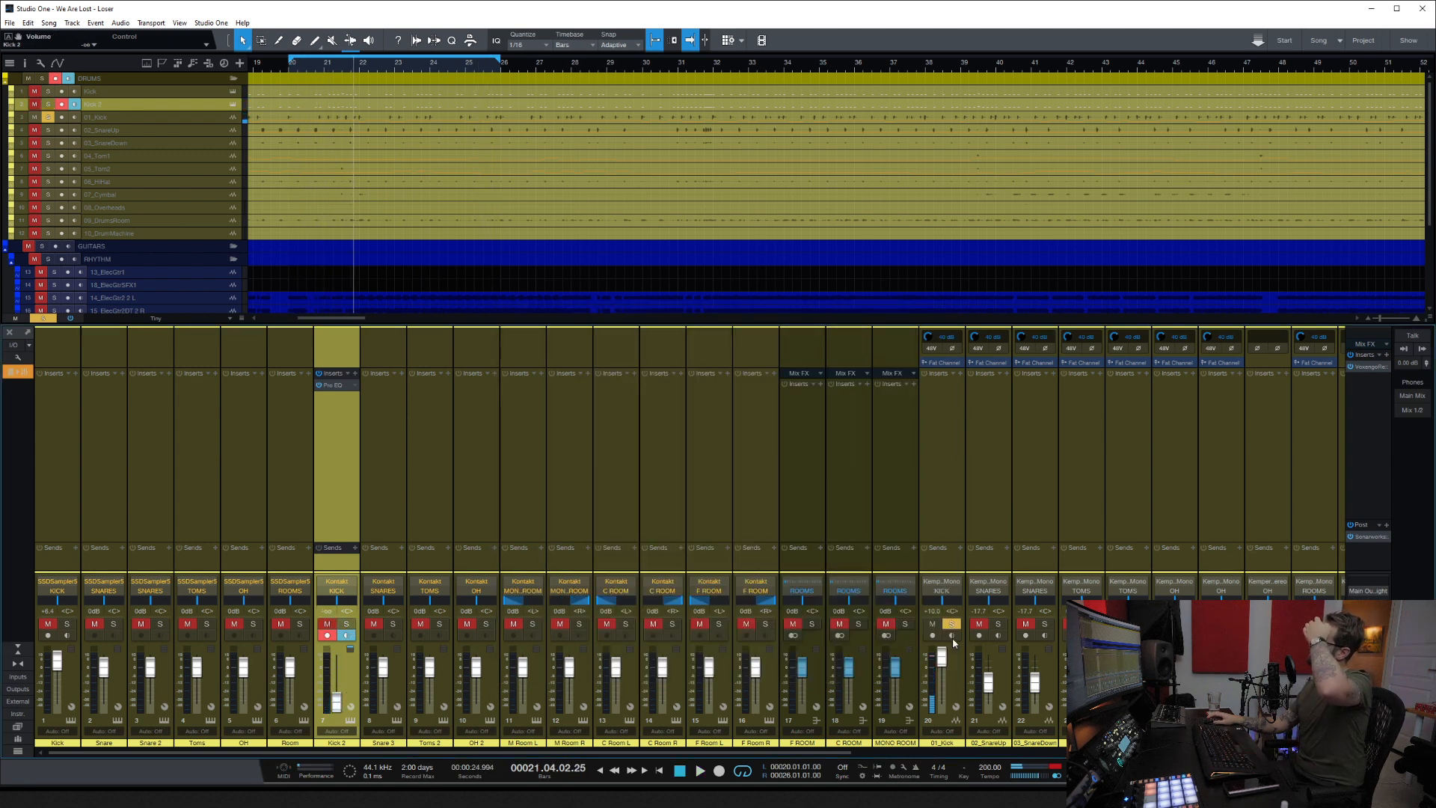
left_click(941, 663, "ctrl")
left_click(950, 623)
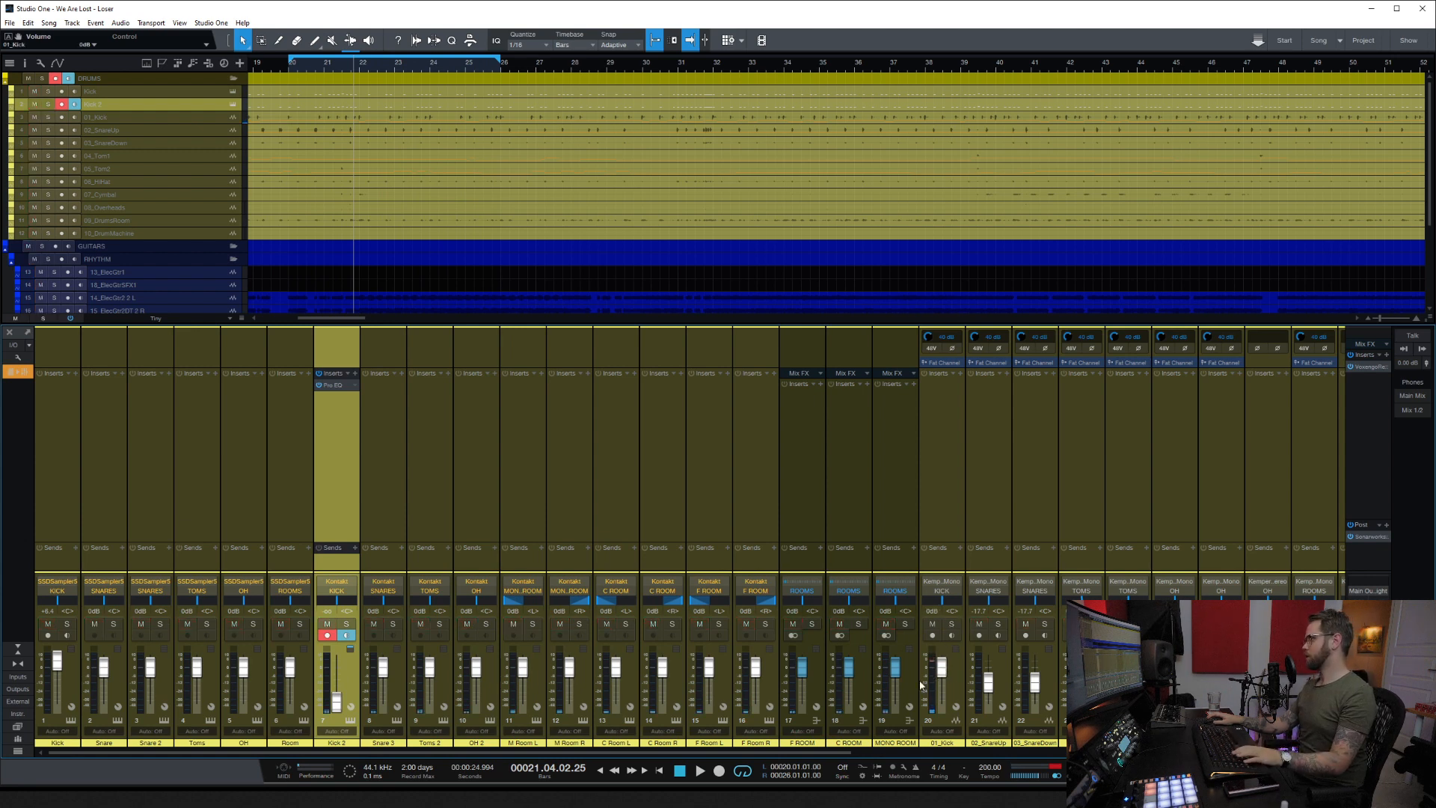
left_click_drag(729, 752, 1041, 745)
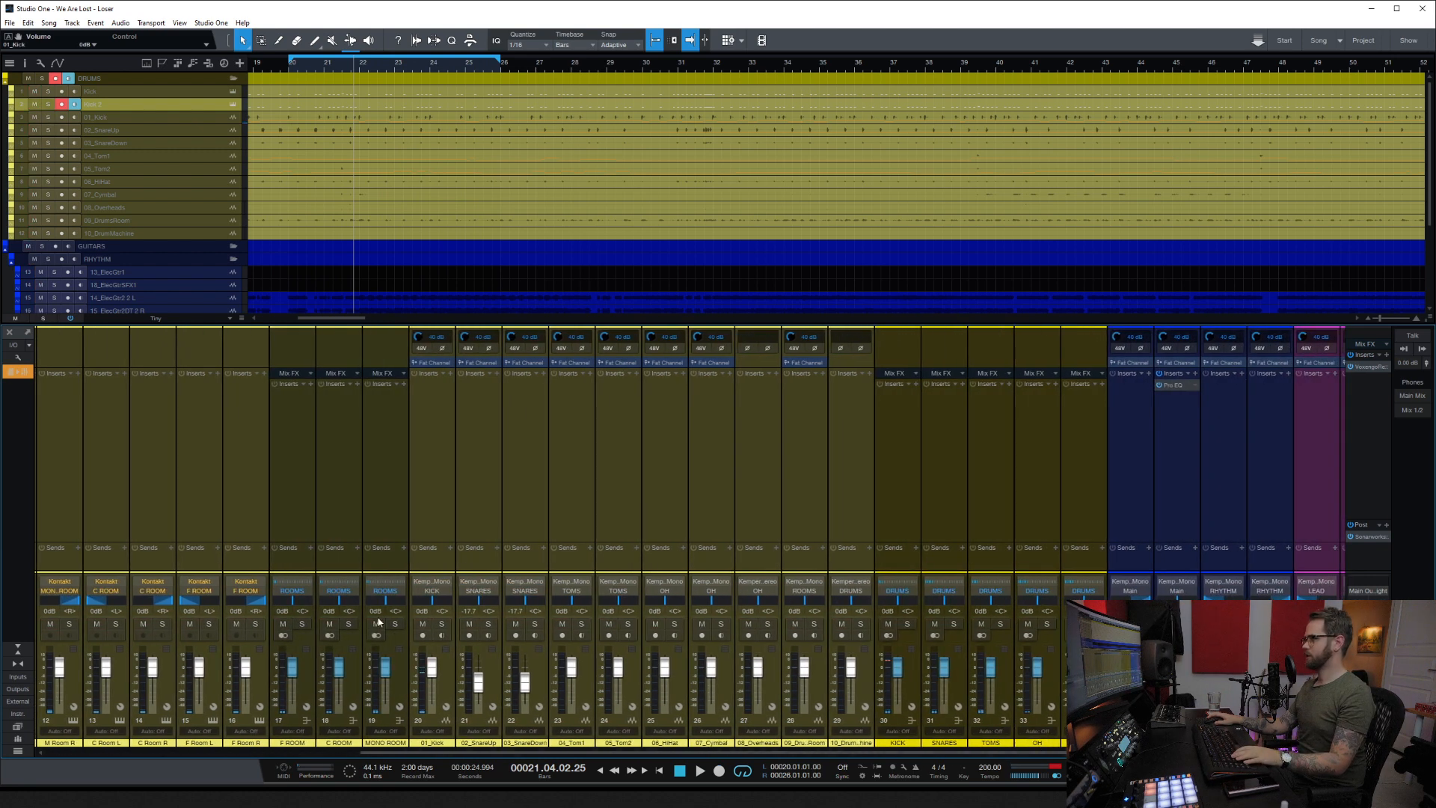
left_click(441, 625)
left_click(446, 424)
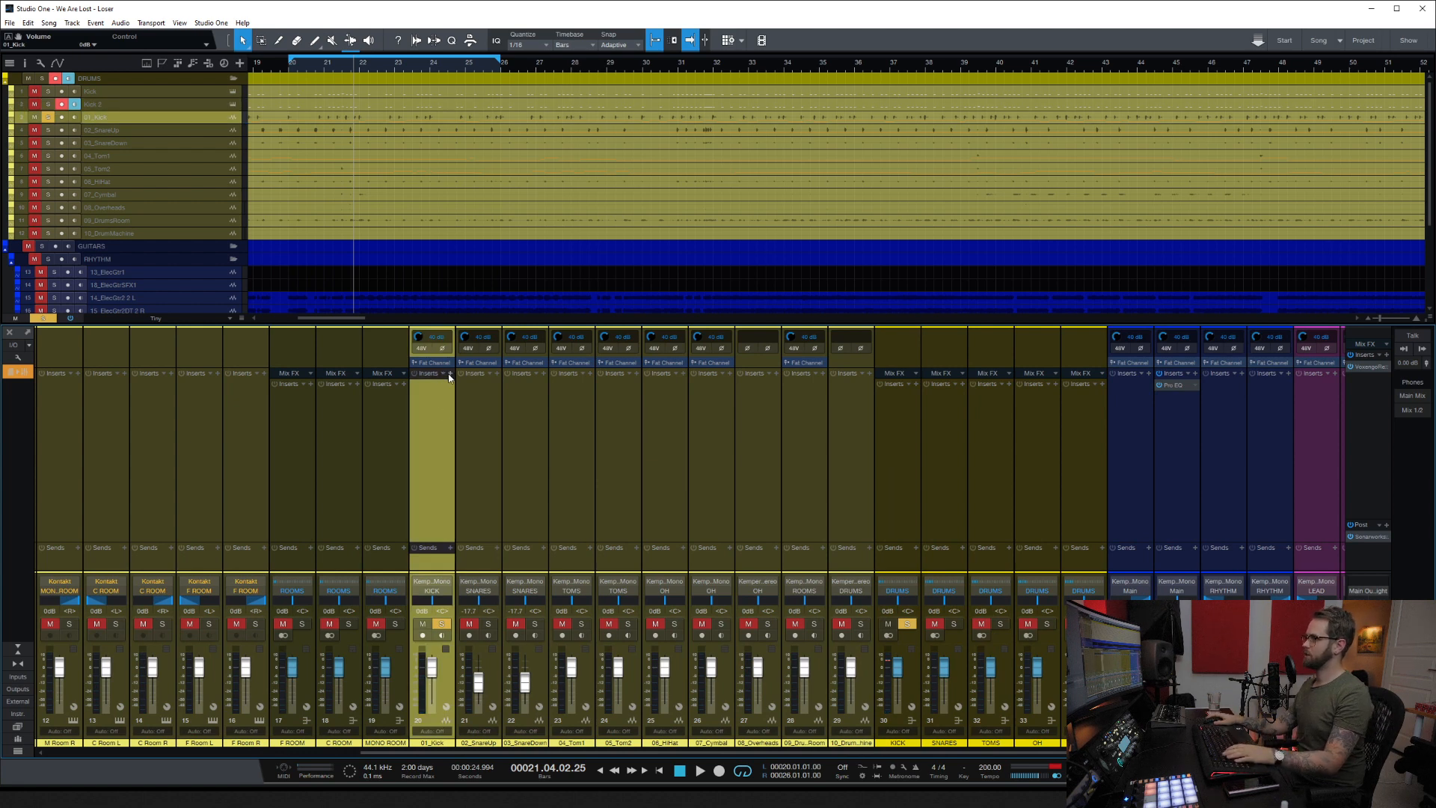
left_click(442, 626)
Step: Insert Virtual Mix Rack on all five drum buses at once: KICK, SNARES, TOMS, OH and ROOMS
left_click_drag(508, 751, 567, 754)
left_click(772, 455)
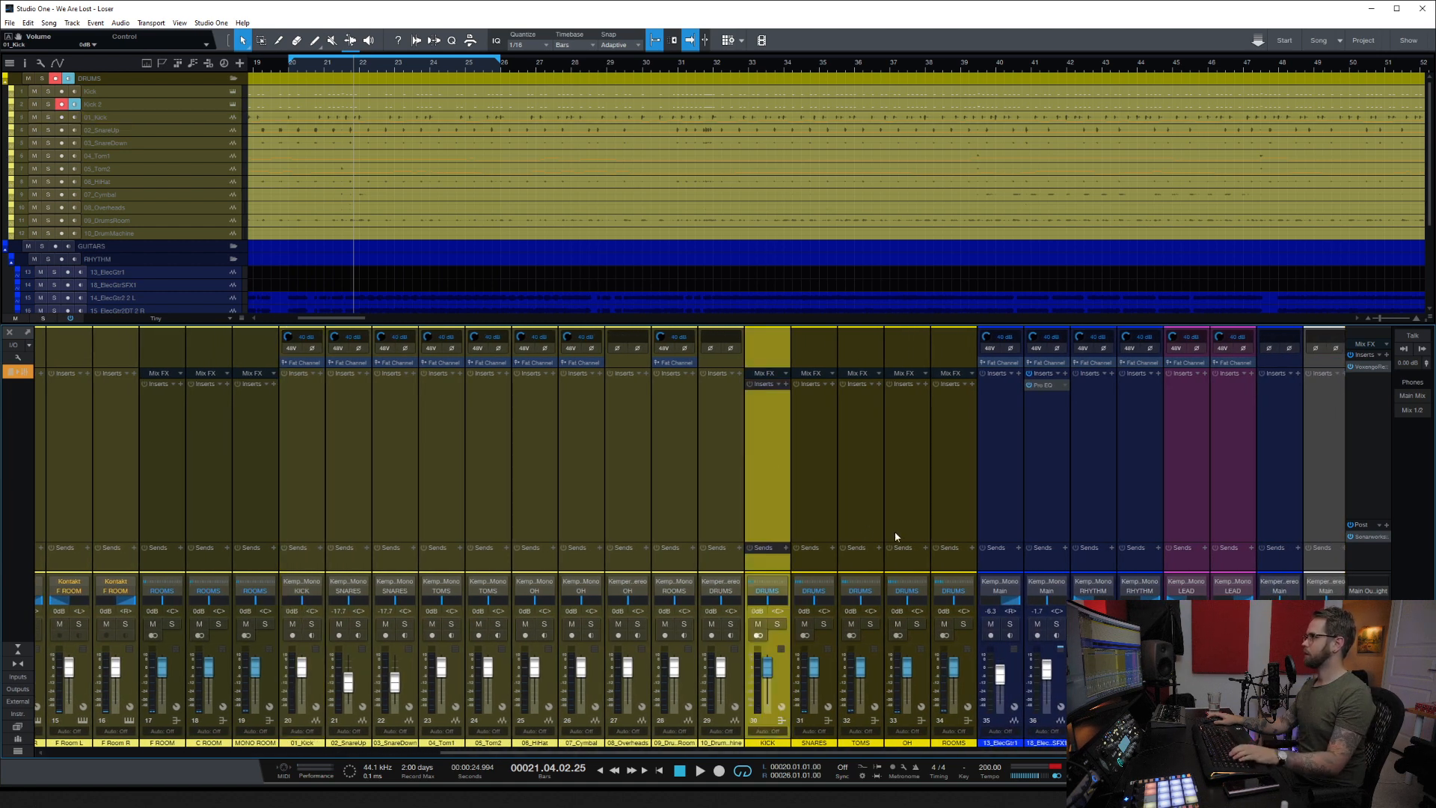
left_click(967, 476, "shift")
key("F5")
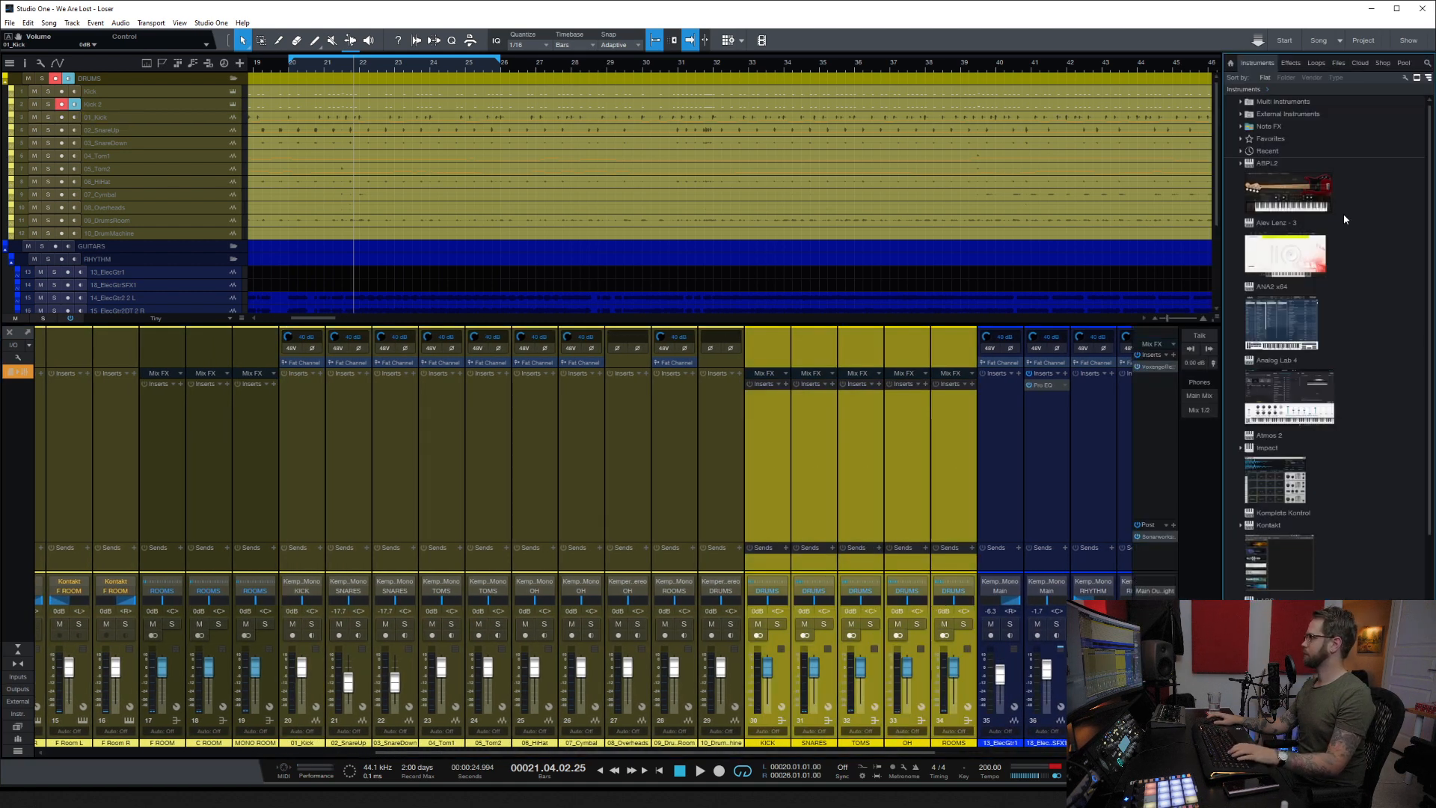
left_click(1291, 63)
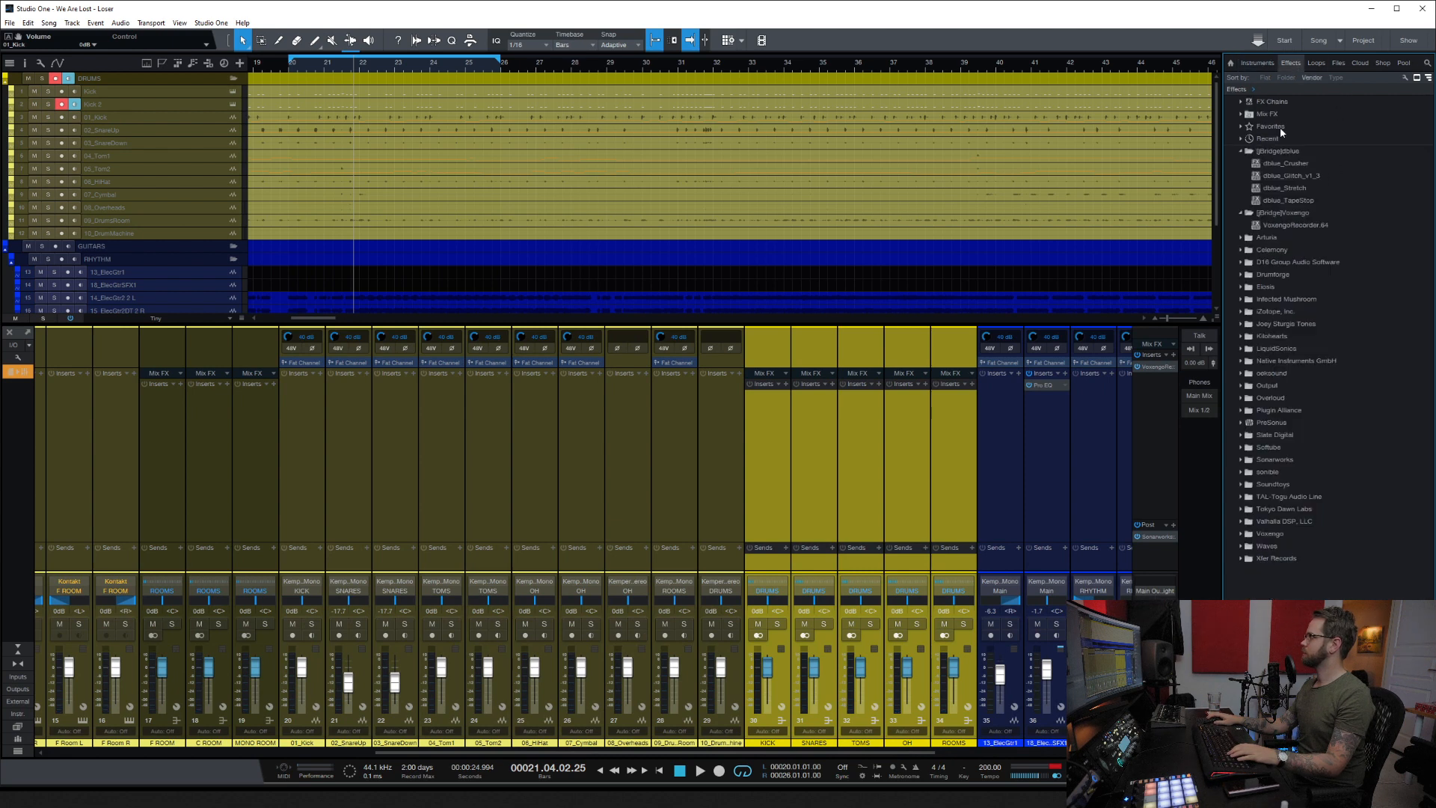
left_click(1427, 64)
type("rack")
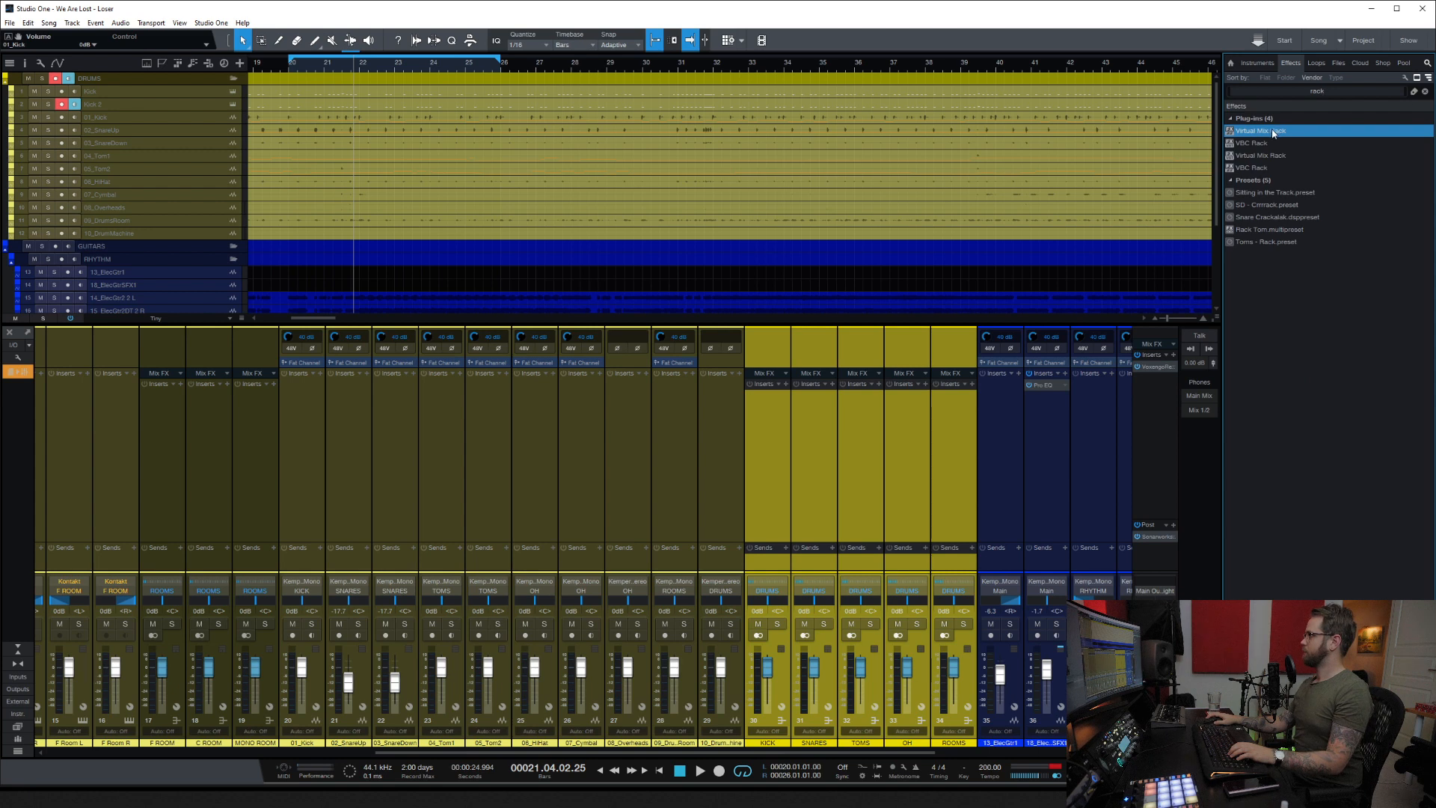
left_click_drag(1273, 132, 776, 394)
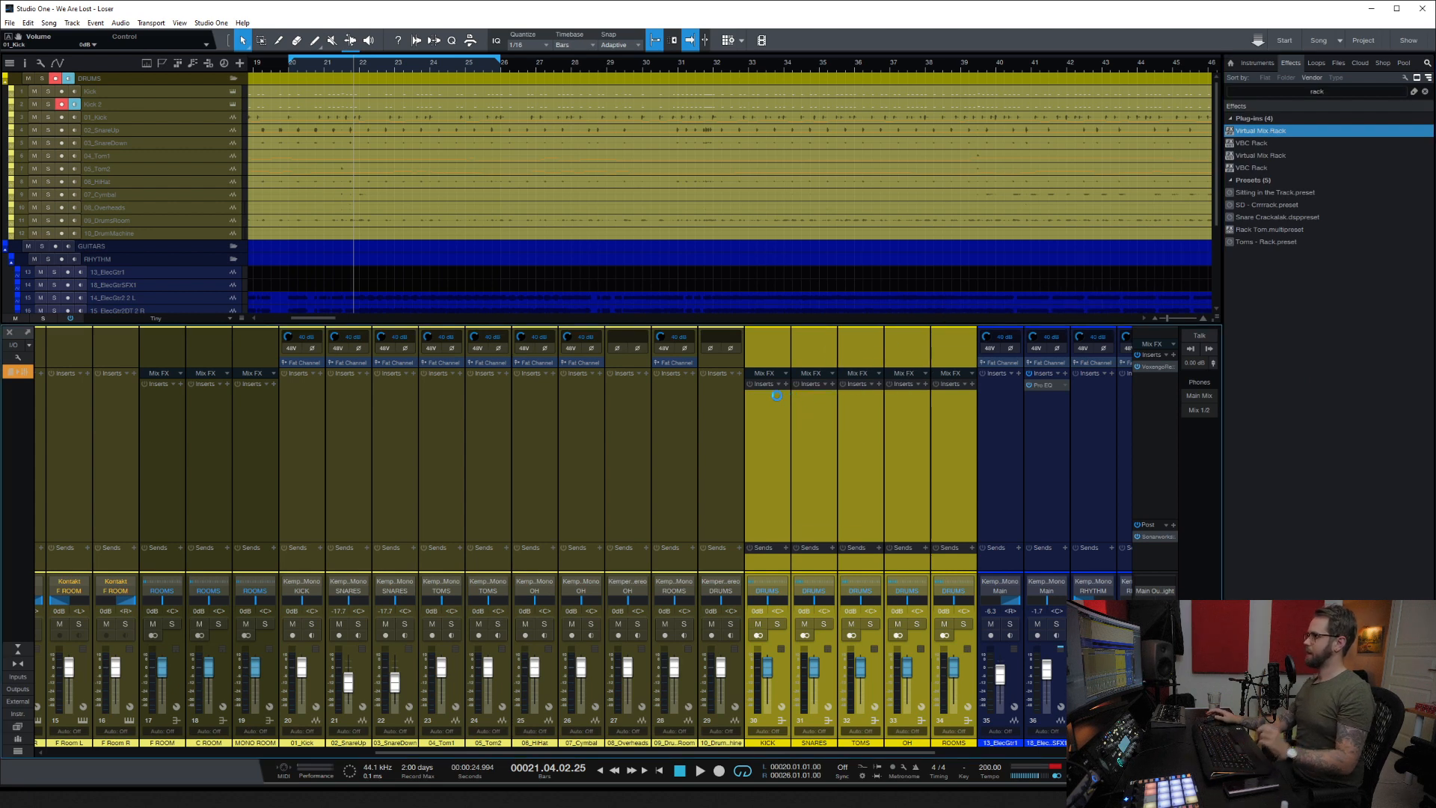
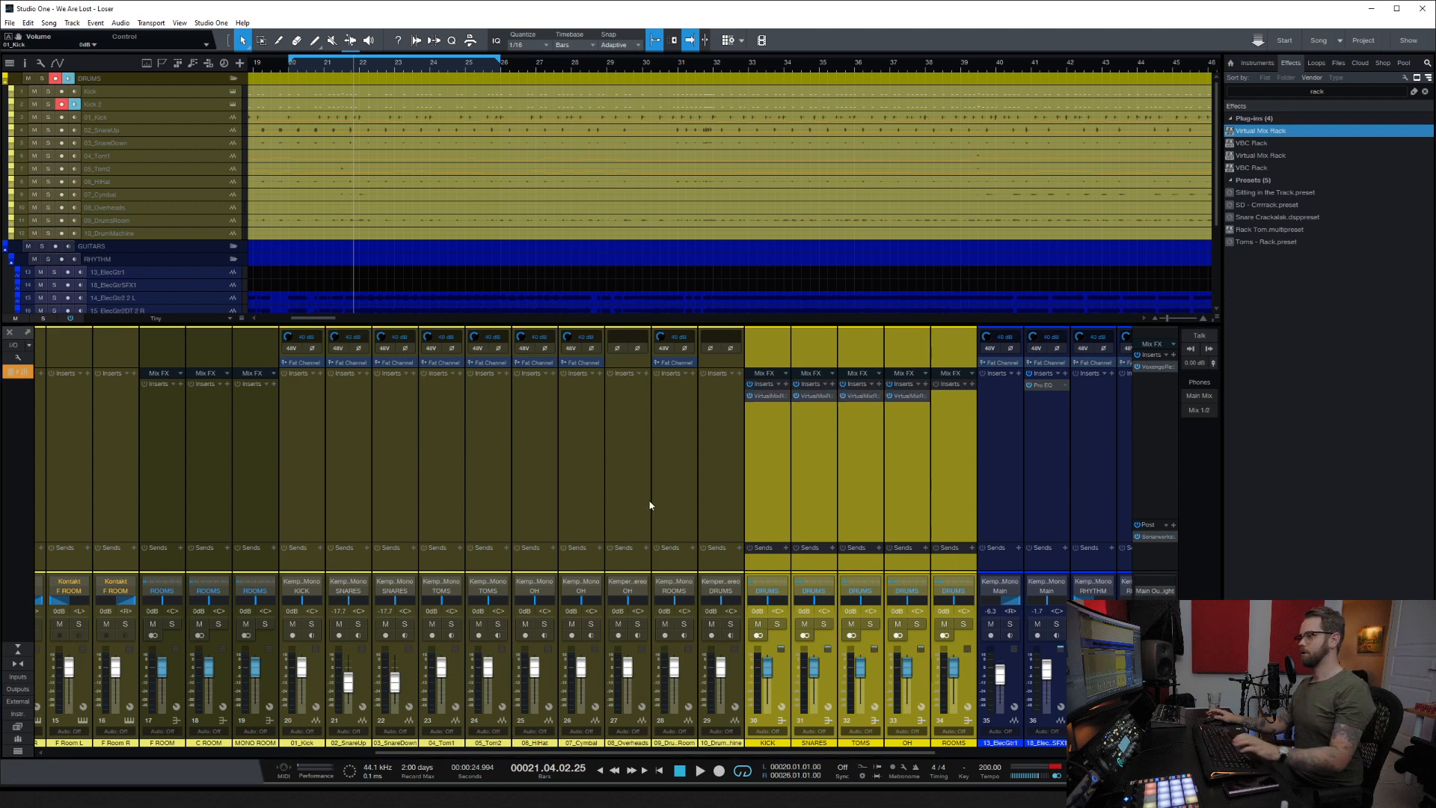
Step: Clear all modules from the Virtual Mix Rack on the KICK bus and load VCC Channel into its first slot
left_click(770, 396)
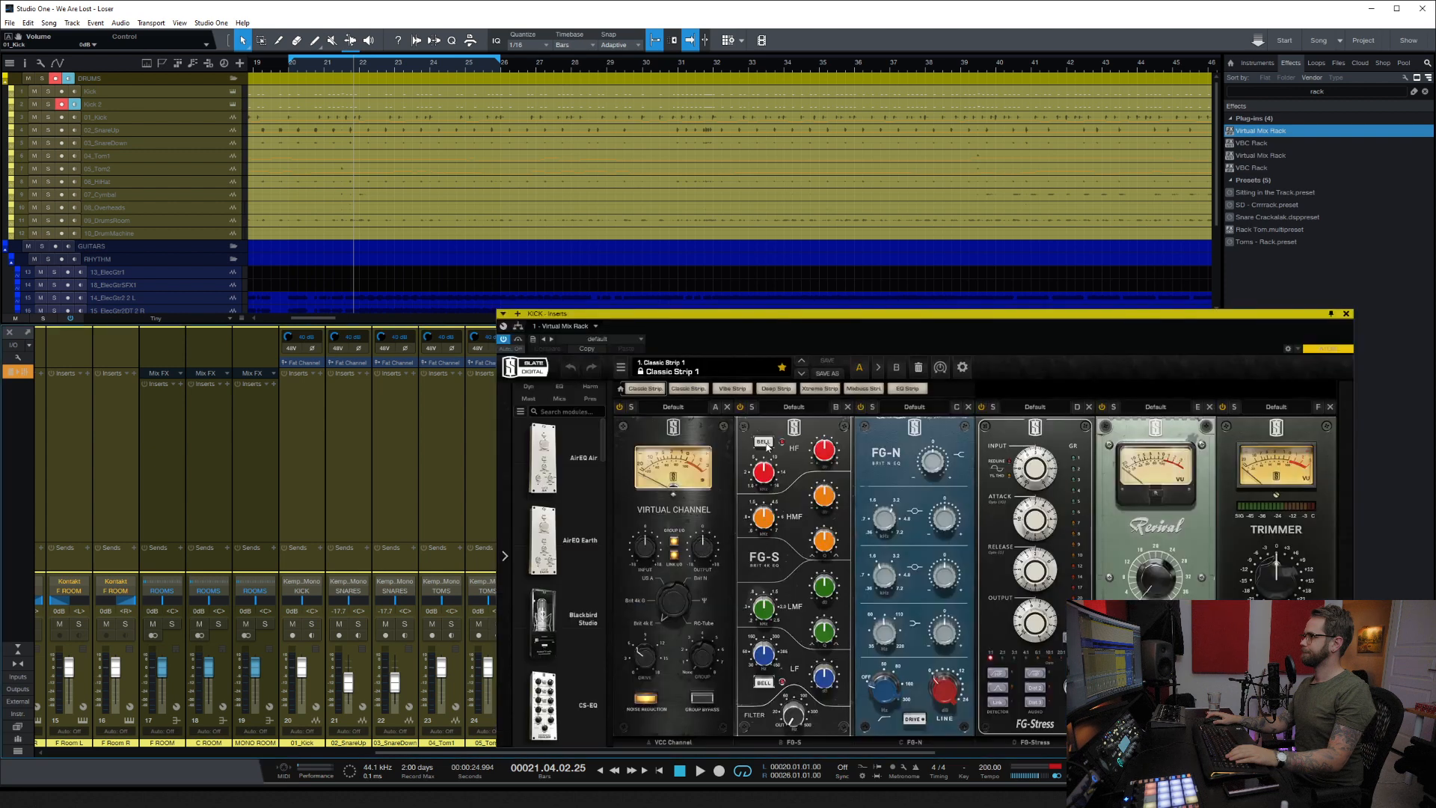
left_click_drag(769, 319, 615, 131)
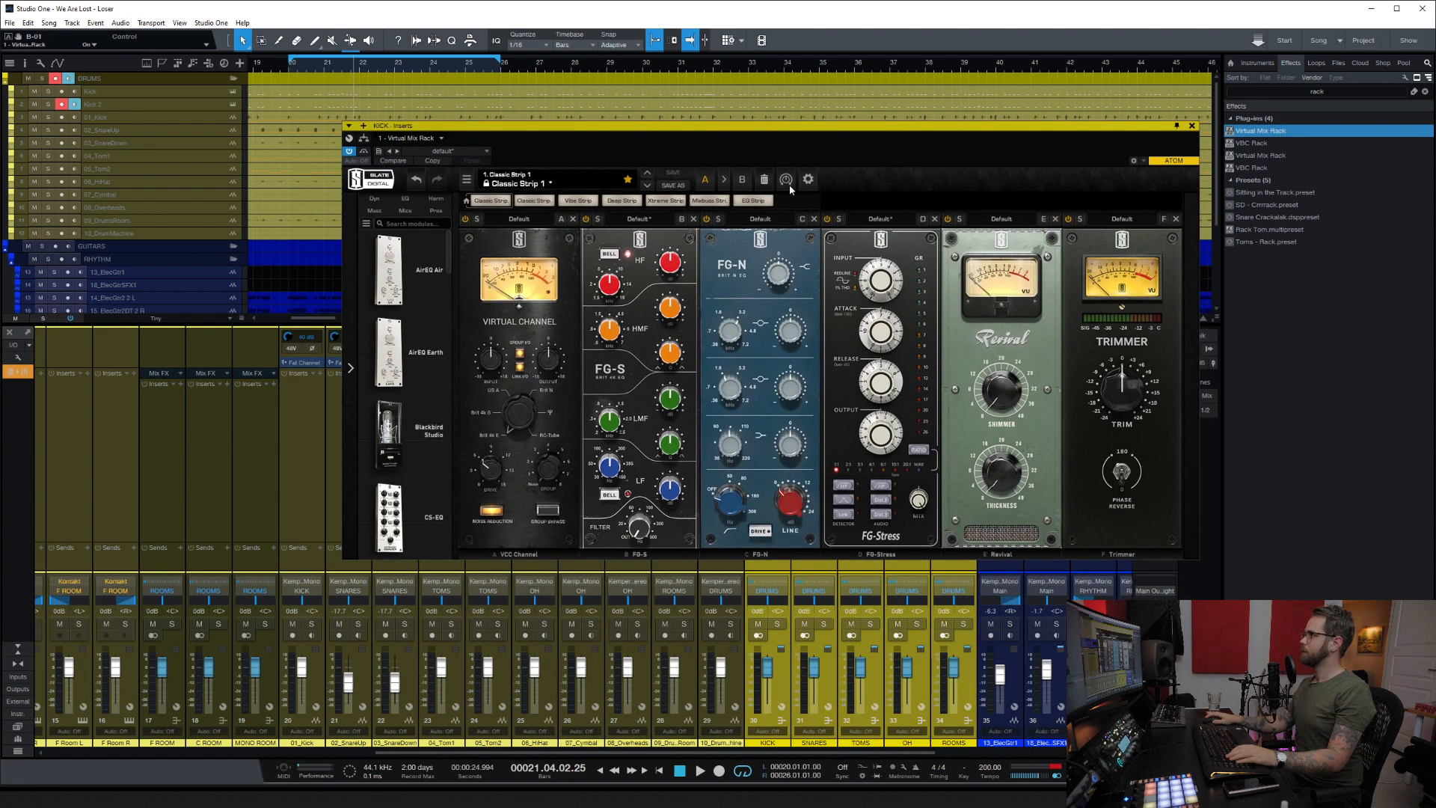
left_click(765, 180)
scroll(378, 359, "down", 3)
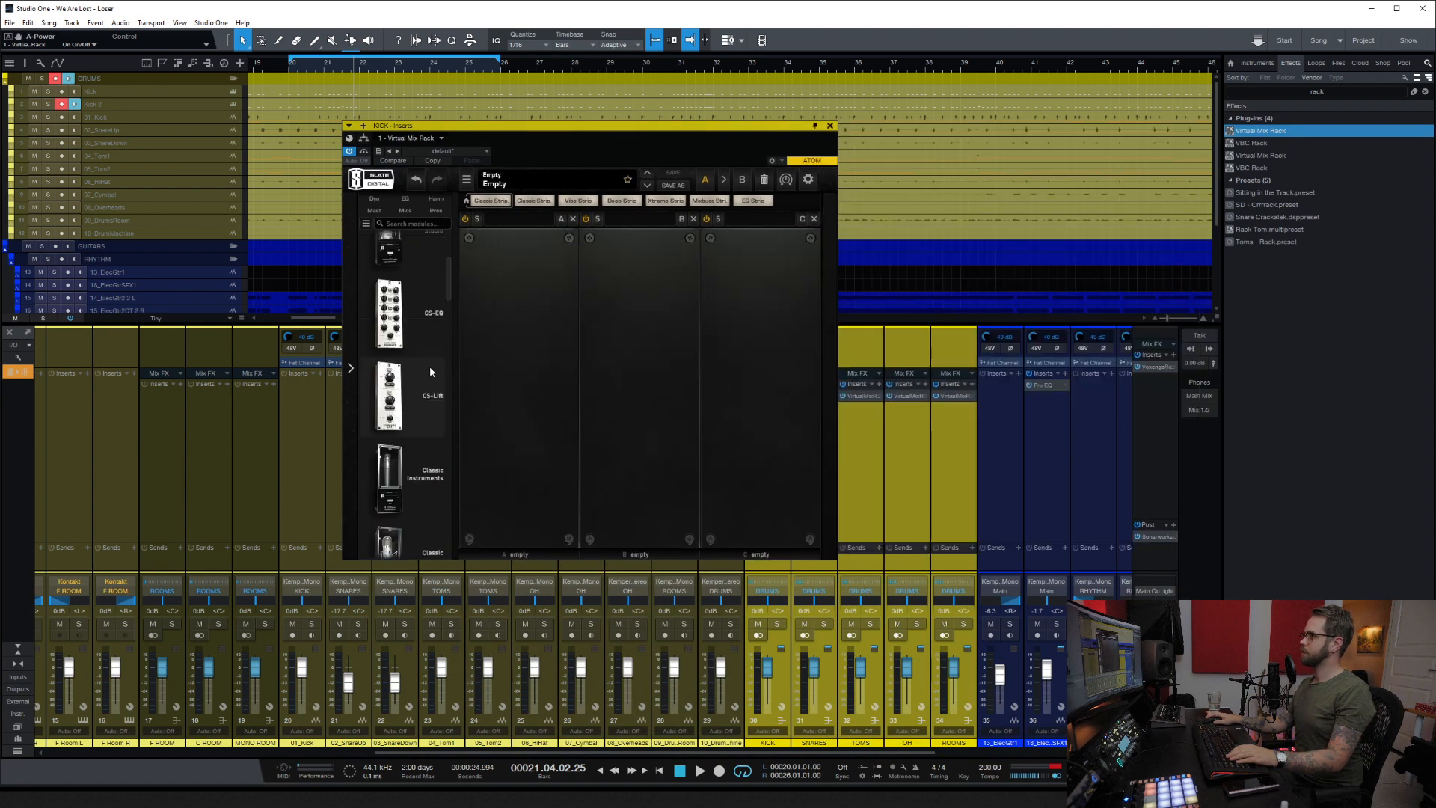
left_click(436, 200)
scroll(410, 307, "down", 3)
scroll(413, 336, "down", 1)
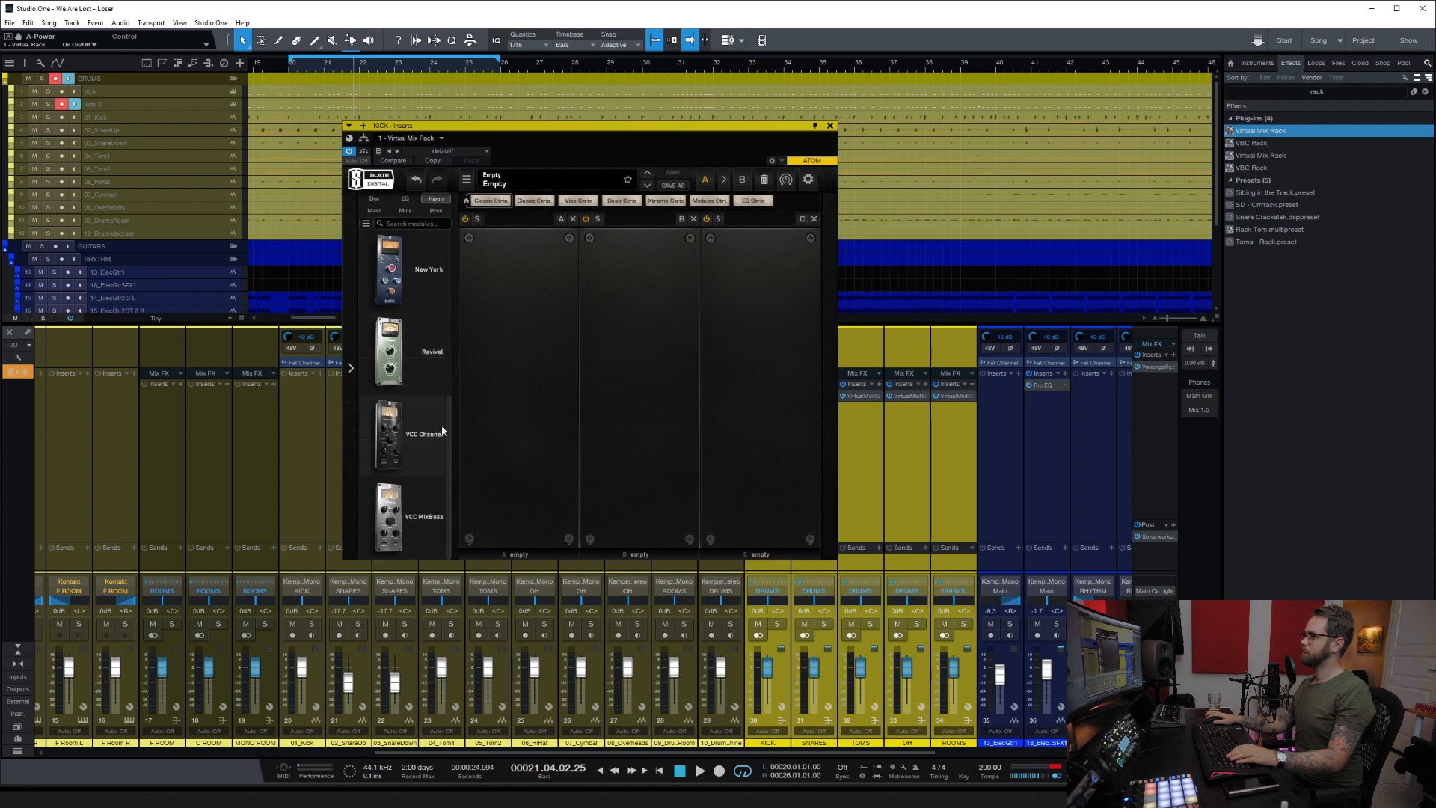
mouse_move(413, 438)
left_click_drag(413, 438, 560, 441)
left_click_drag(562, 144, 466, 142)
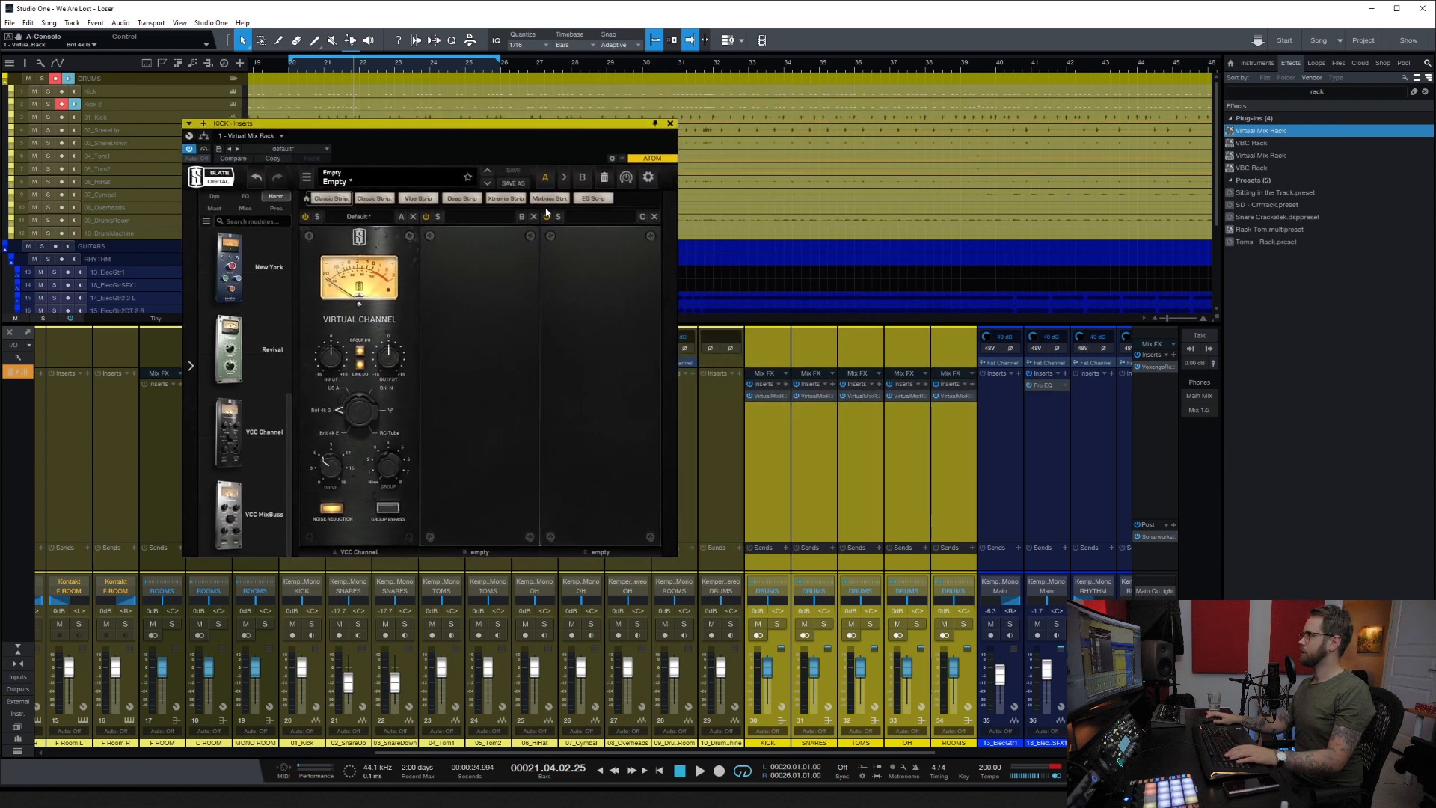
Step: Remove Virtual Mix Rack from the SNARES, TOMS, OH and ROOMS buses
left_click(818, 396)
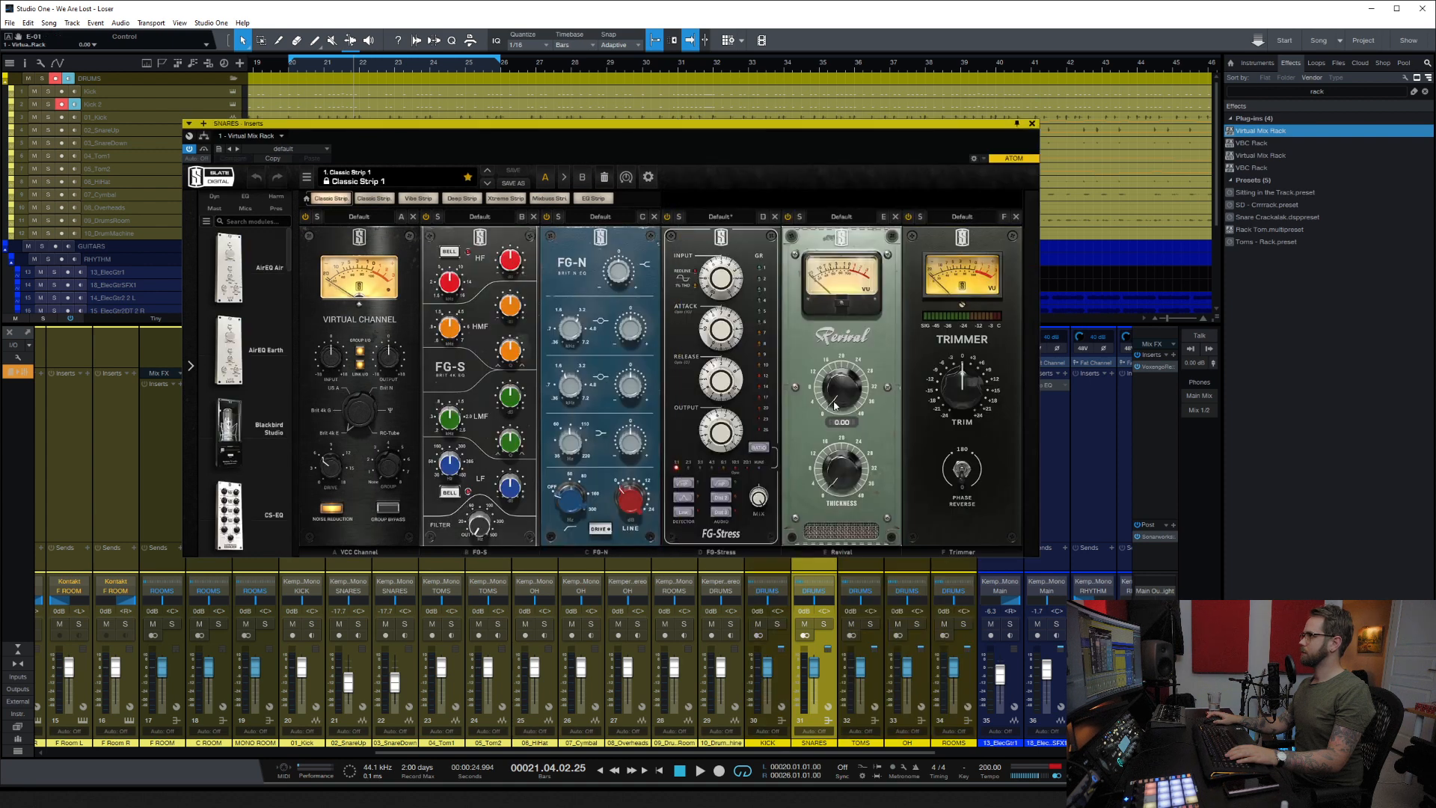
left_click(1031, 124)
right_click(812, 397)
left_click(827, 502)
right_click(863, 396)
left_click(861, 502)
right_click(909, 396)
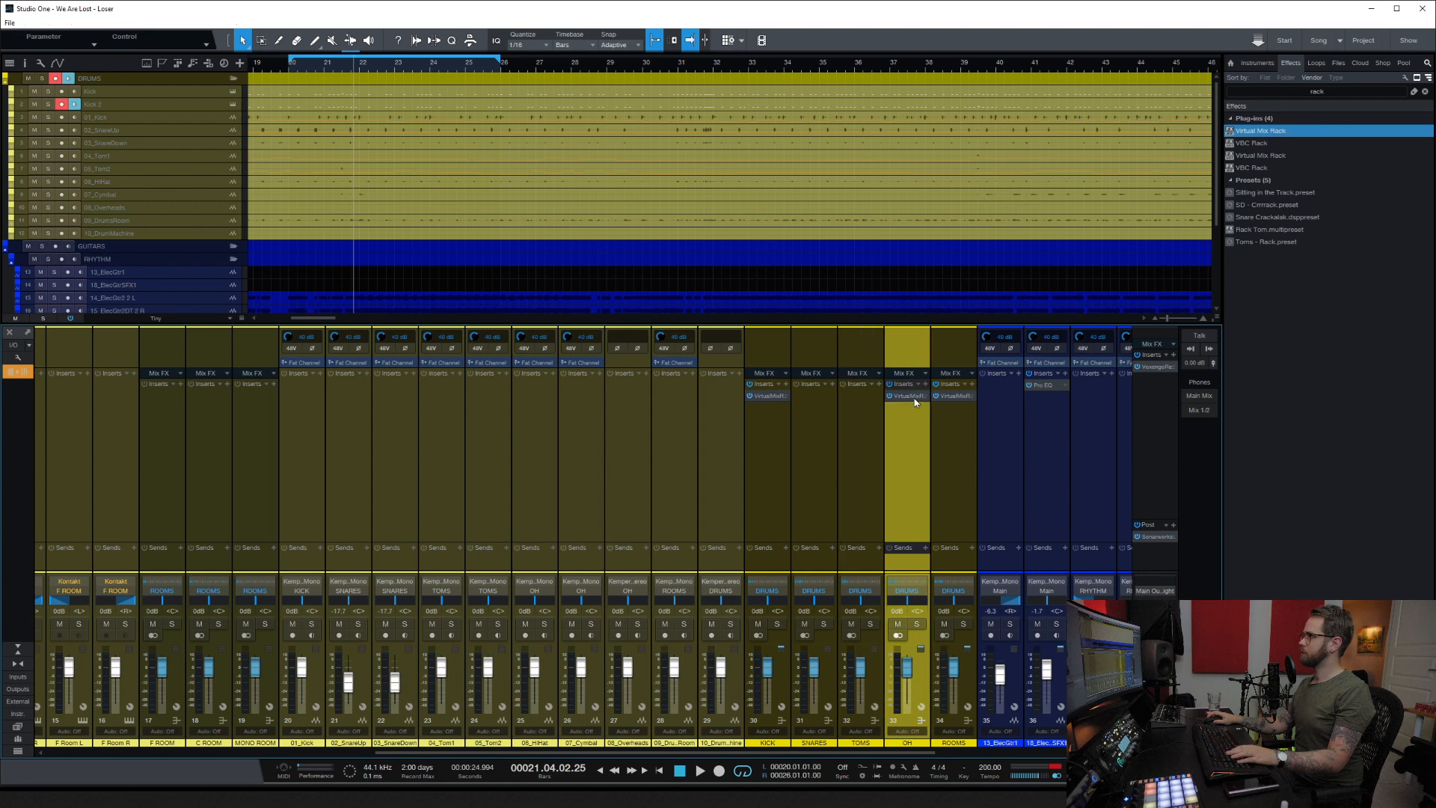
left_click(911, 501)
right_click(958, 395)
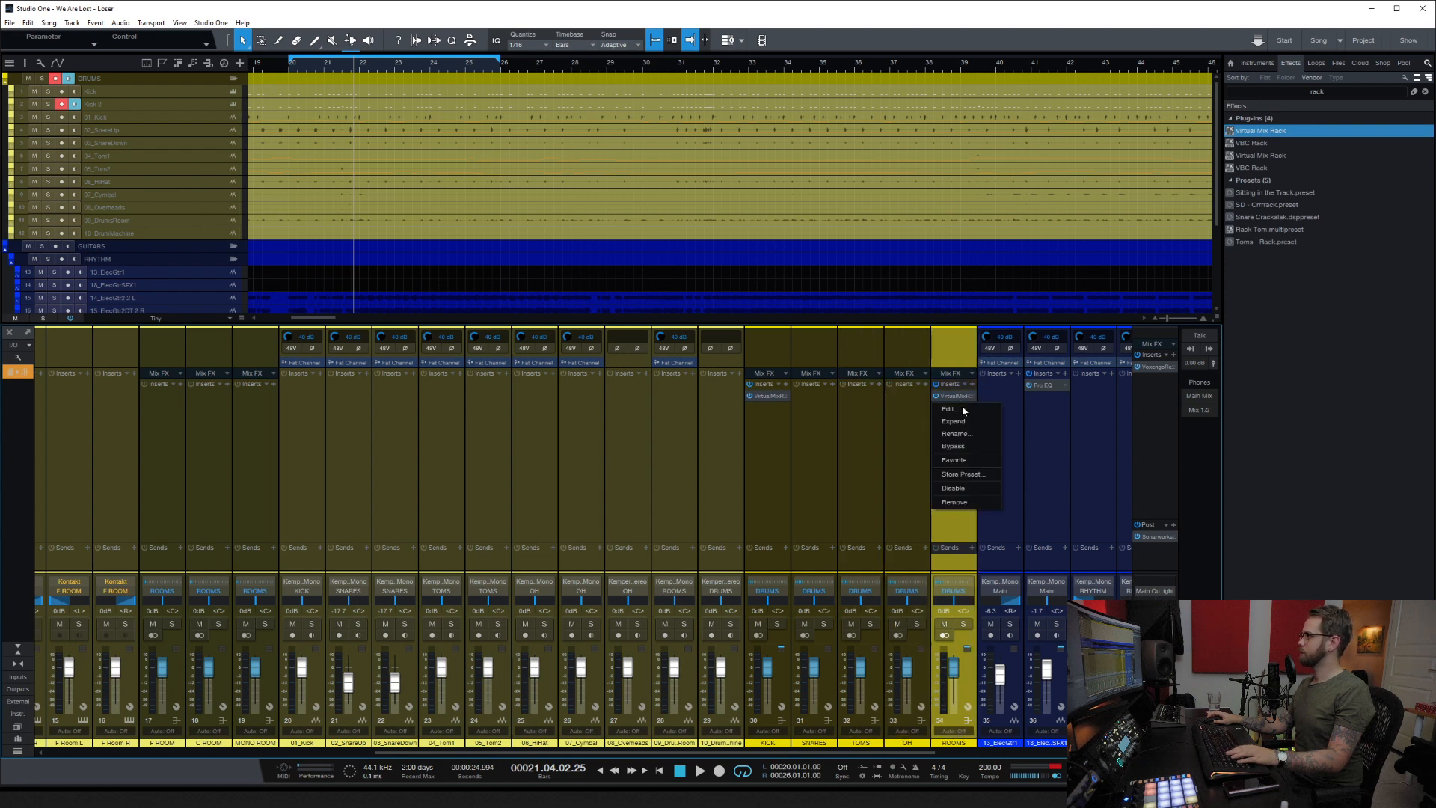
left_click(961, 501)
Step: Solo the KICK bus during playback, raise the VCC Channel drive and lower its linked input to about -1.7 dB
left_click(762, 394)
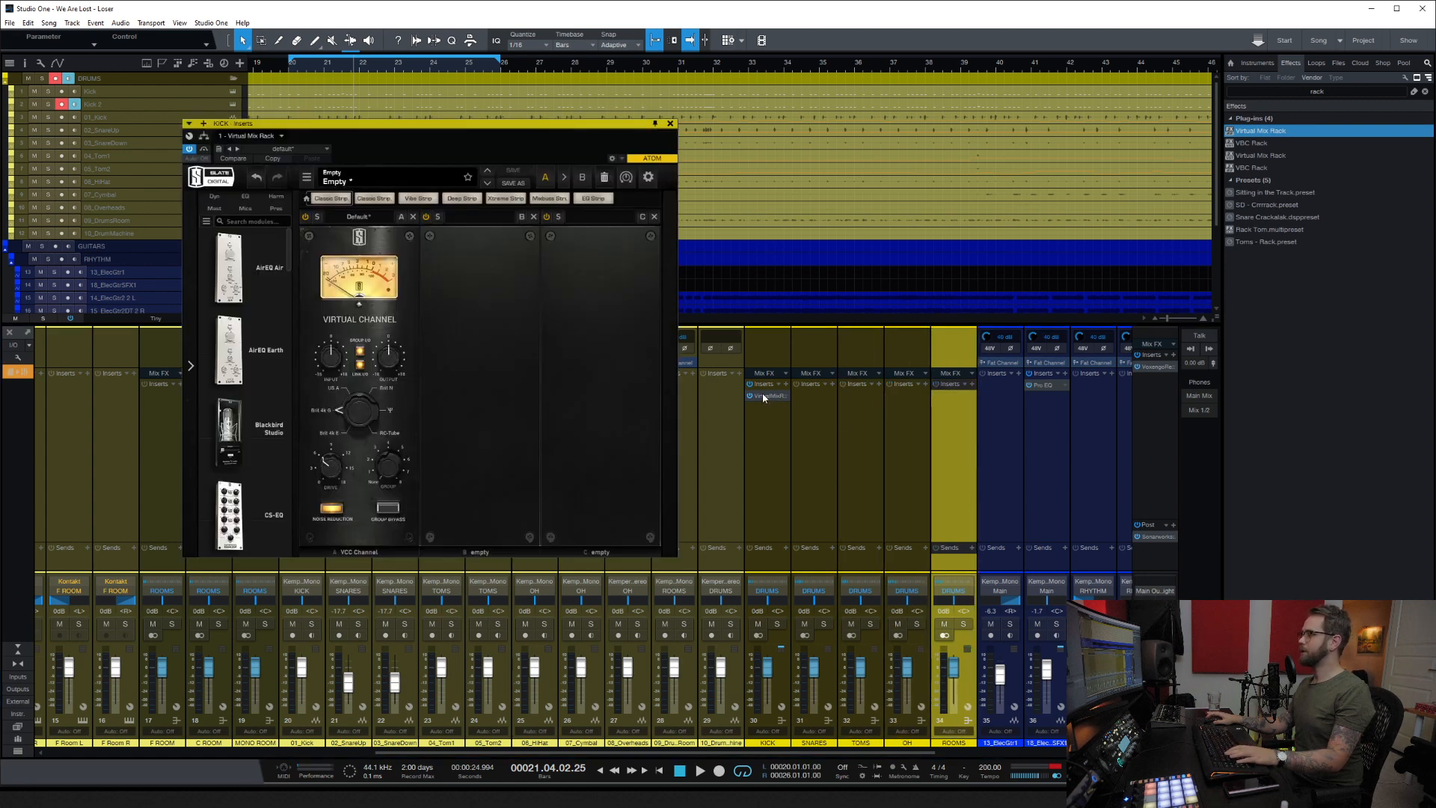
key("space")
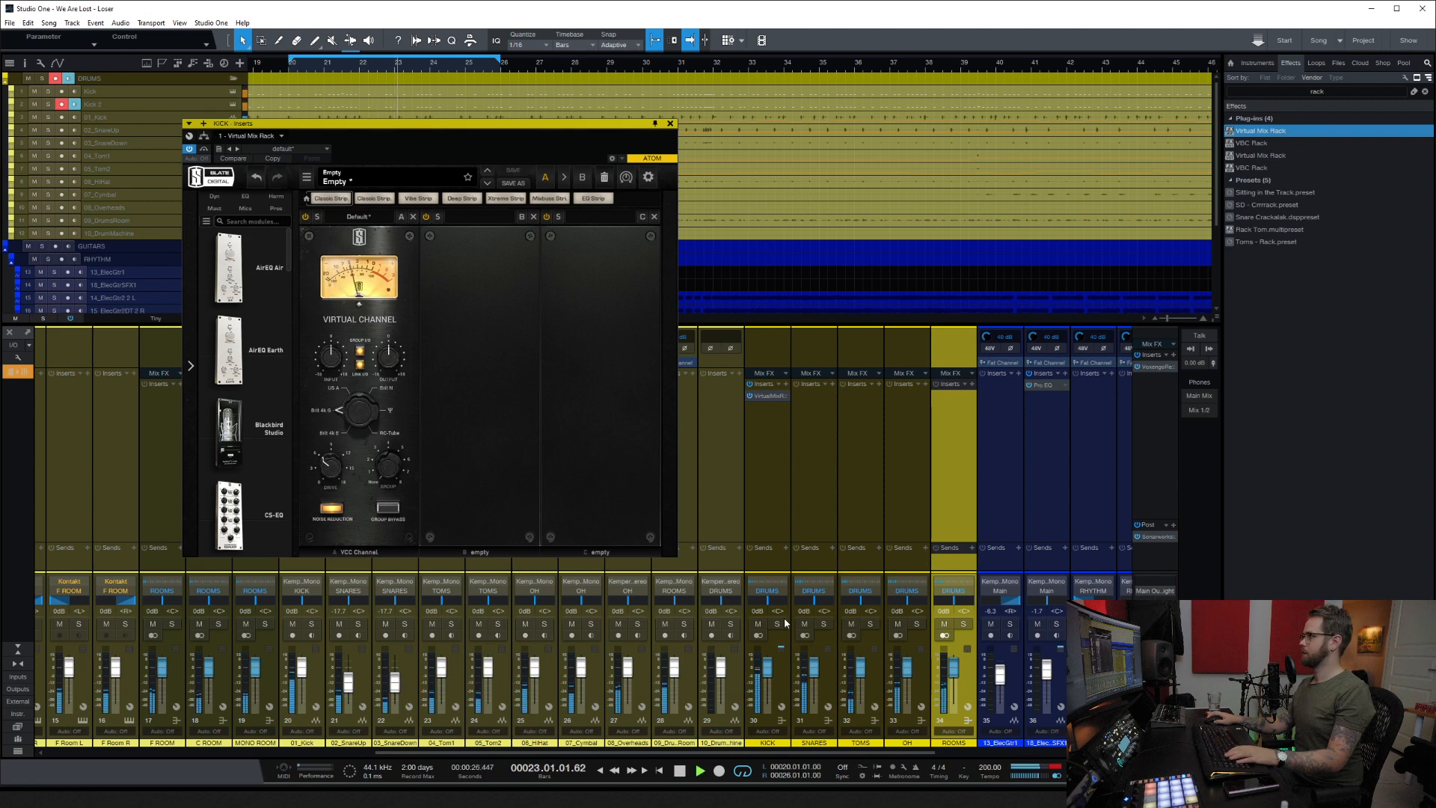
key("s")
left_click_drag(335, 477, 350, 423)
left_click_drag(332, 356, 331, 366)
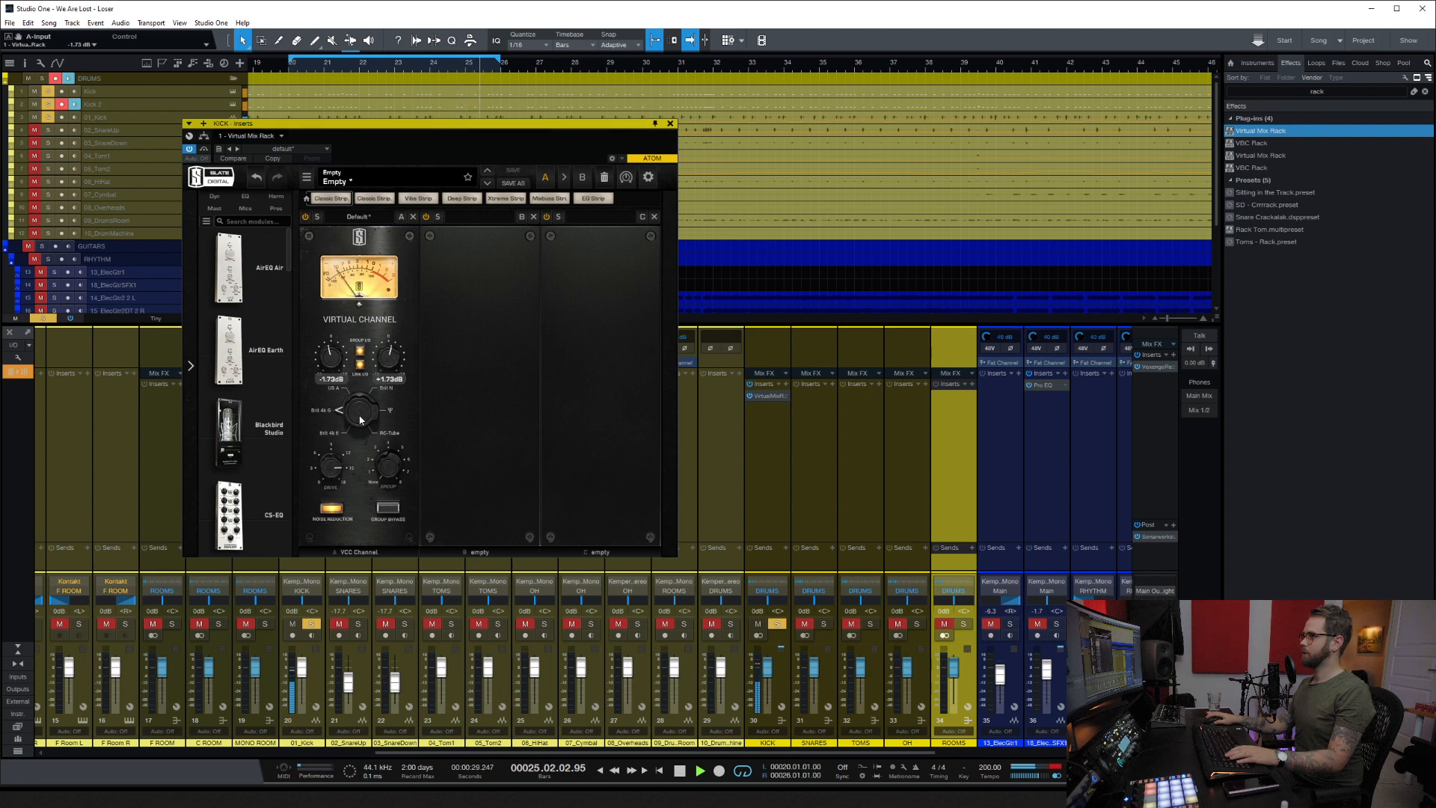
Step: Load the London module from the harmonics category into the second slot of the KICK bus's Virtual Mix Rack
scroll(247, 344, "down", 6)
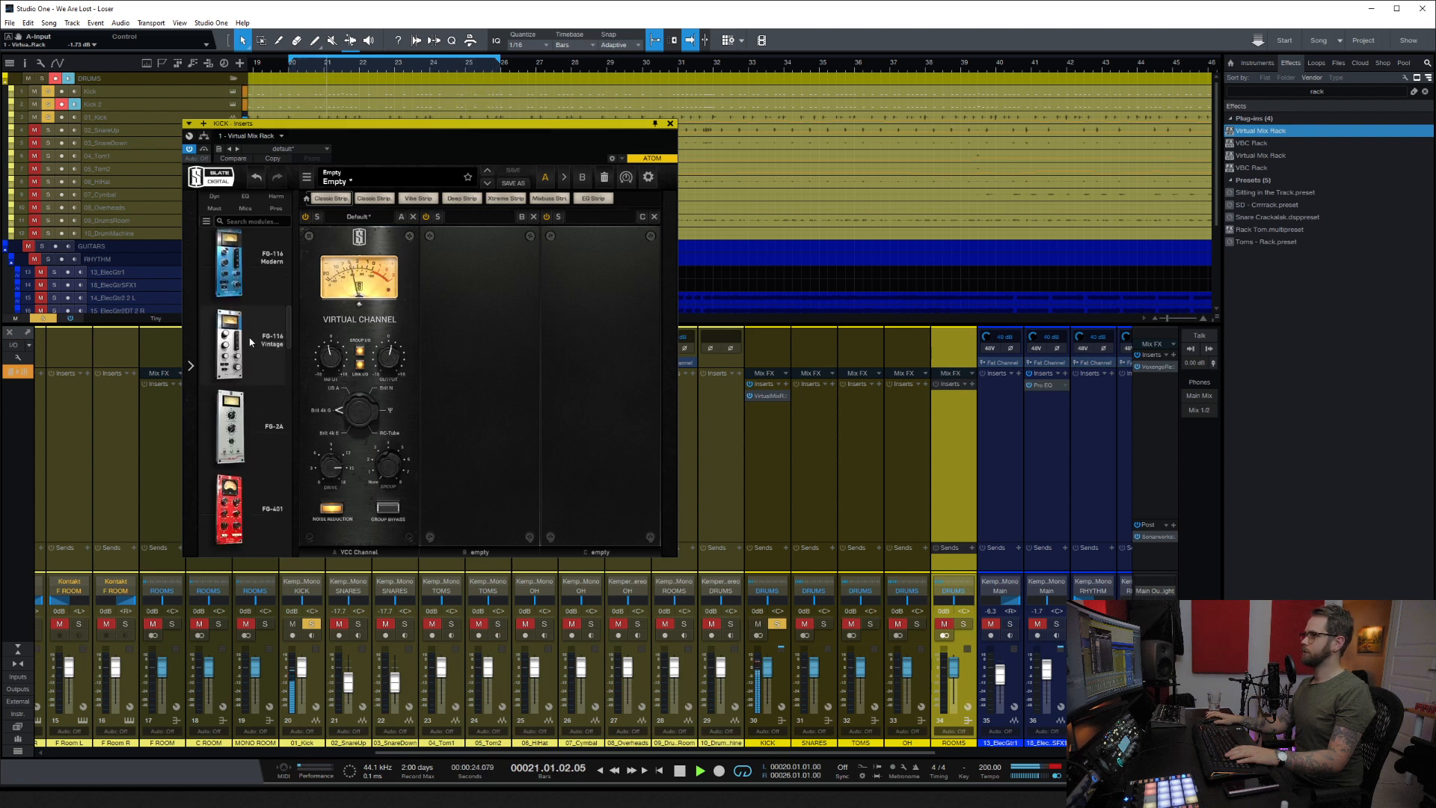
left_click(276, 196)
scroll(255, 367, "up", 5)
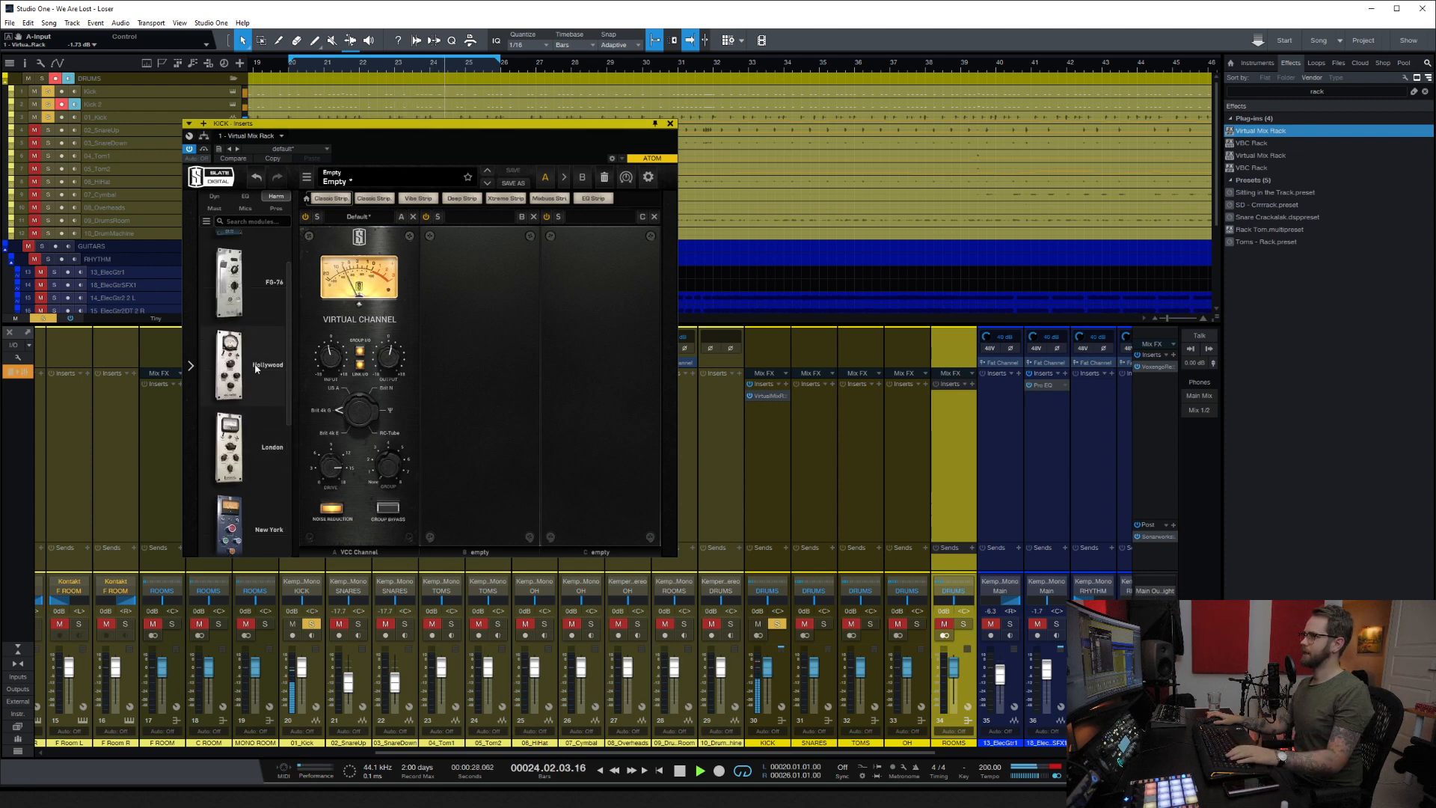
left_click_drag(260, 450, 316, 447)
Step: Audition London's saturation, leaving it at 1.00, and switch the module's mode to Console
left_click_drag(498, 391, 498, 393)
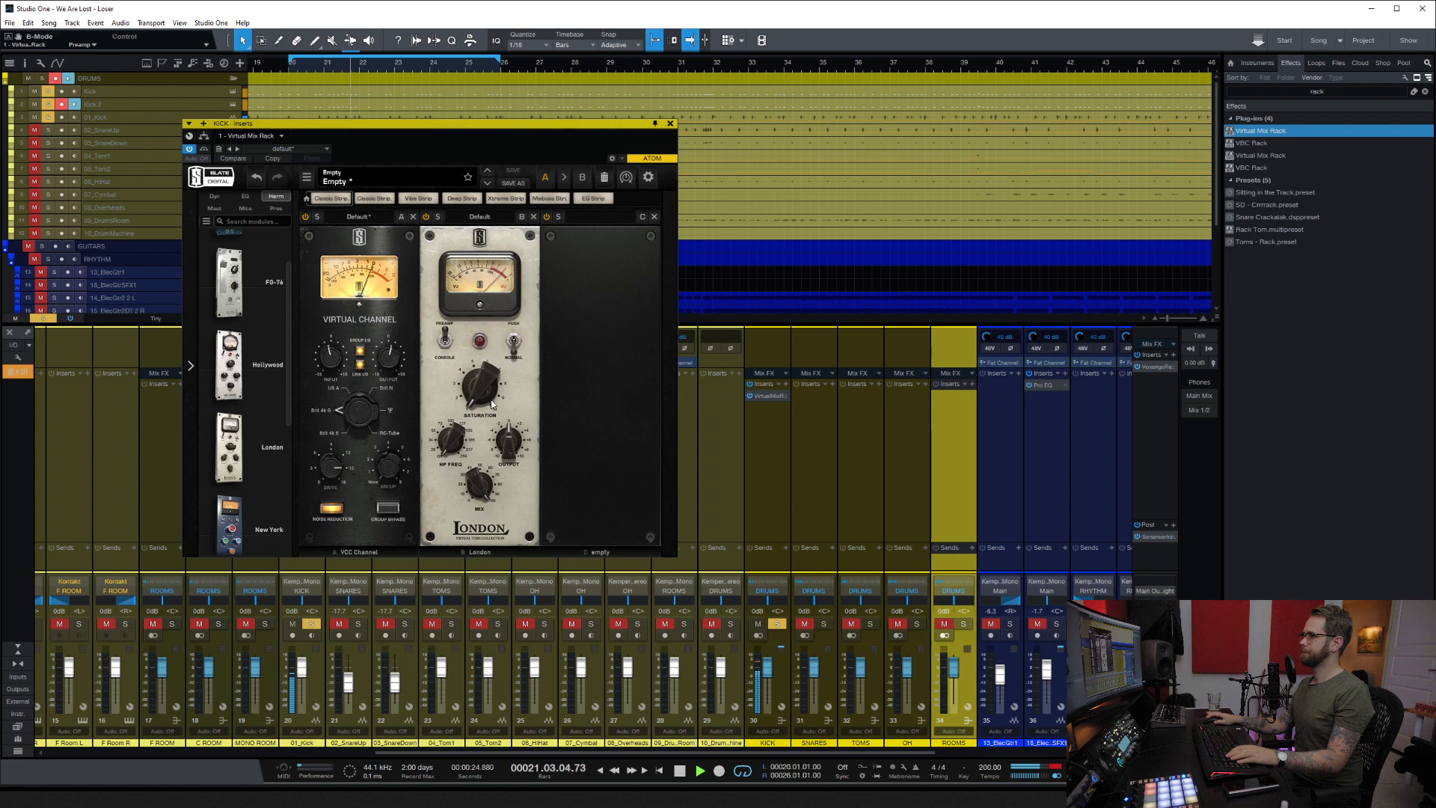
mouse_move(479, 399)
left_mouse_down()
mouse_move(491, 294)
mouse_move(480, 412)
left_mouse_up()
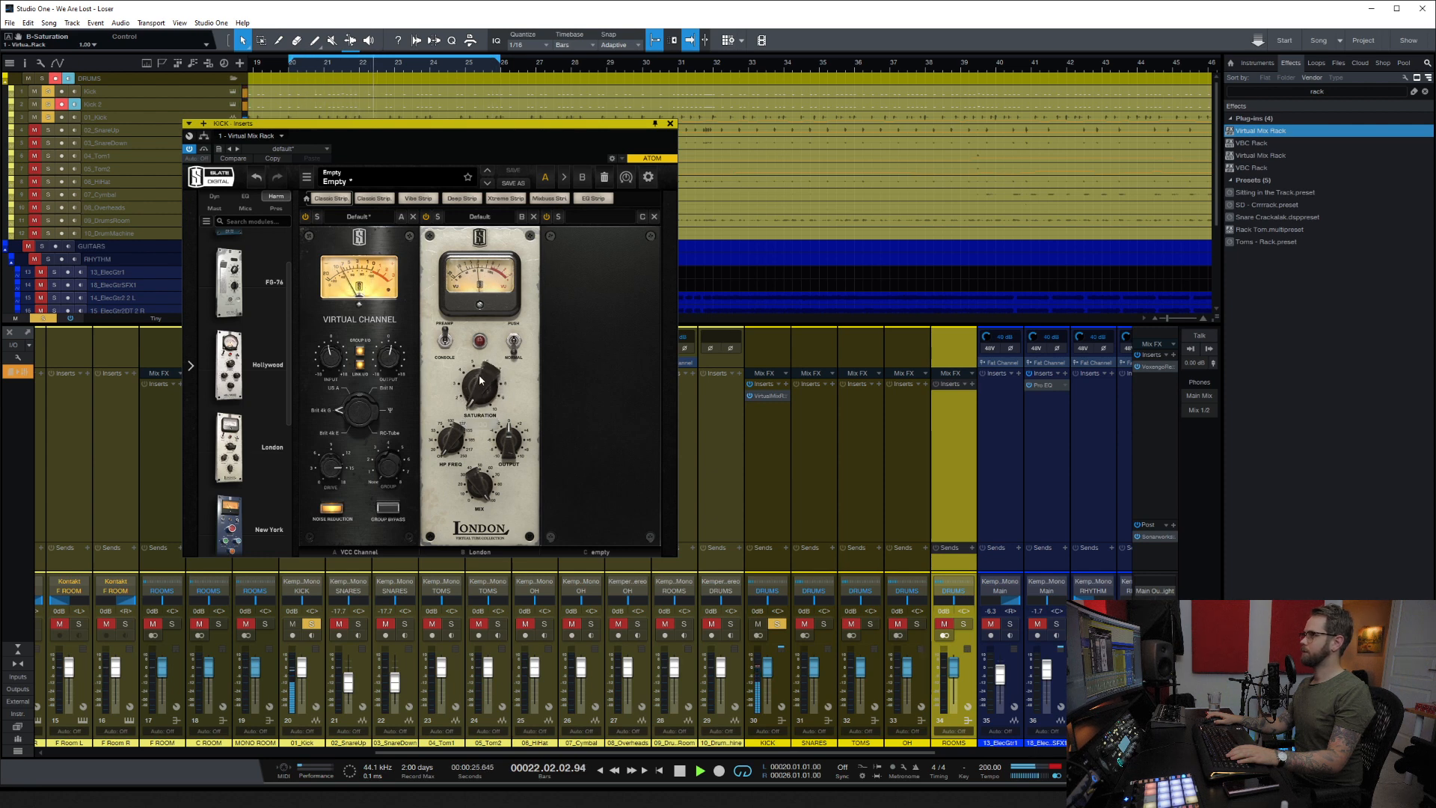
left_click(447, 343)
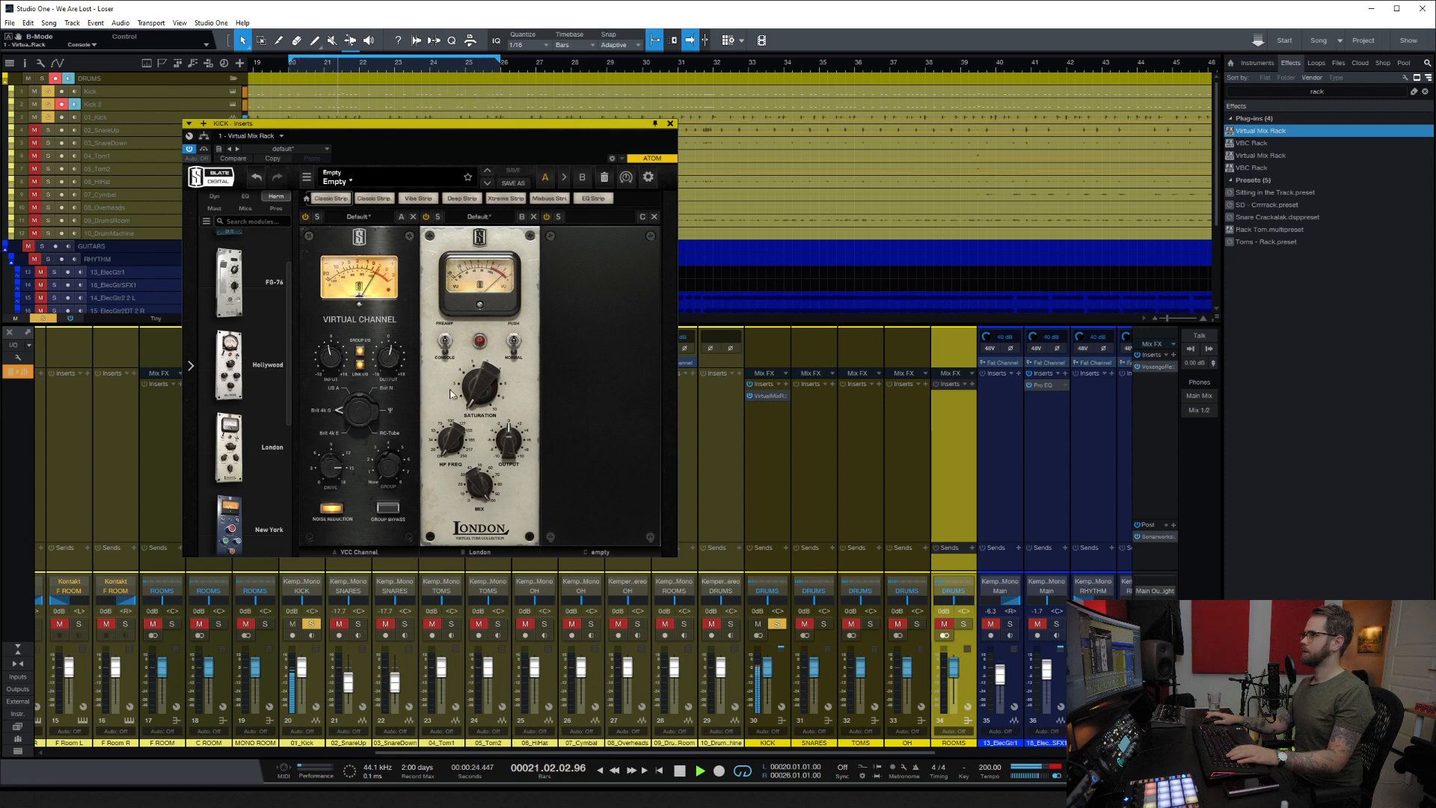
Step: Unlink VCC Channel's input and output, setting the input to about -1.5 dB and the output to about -1.3 dB
mouse_move(386, 368)
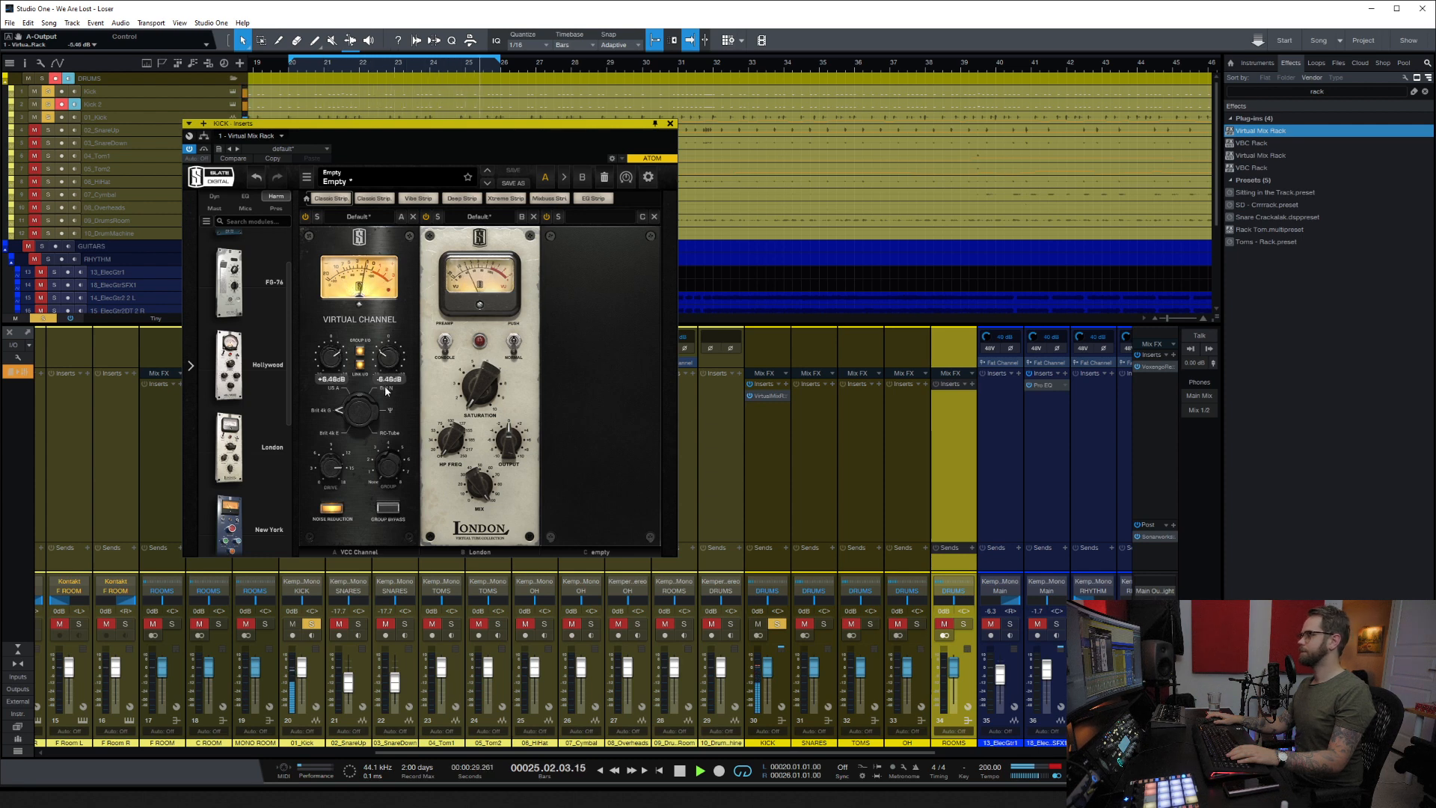
left_click_drag(386, 389, 399, 370)
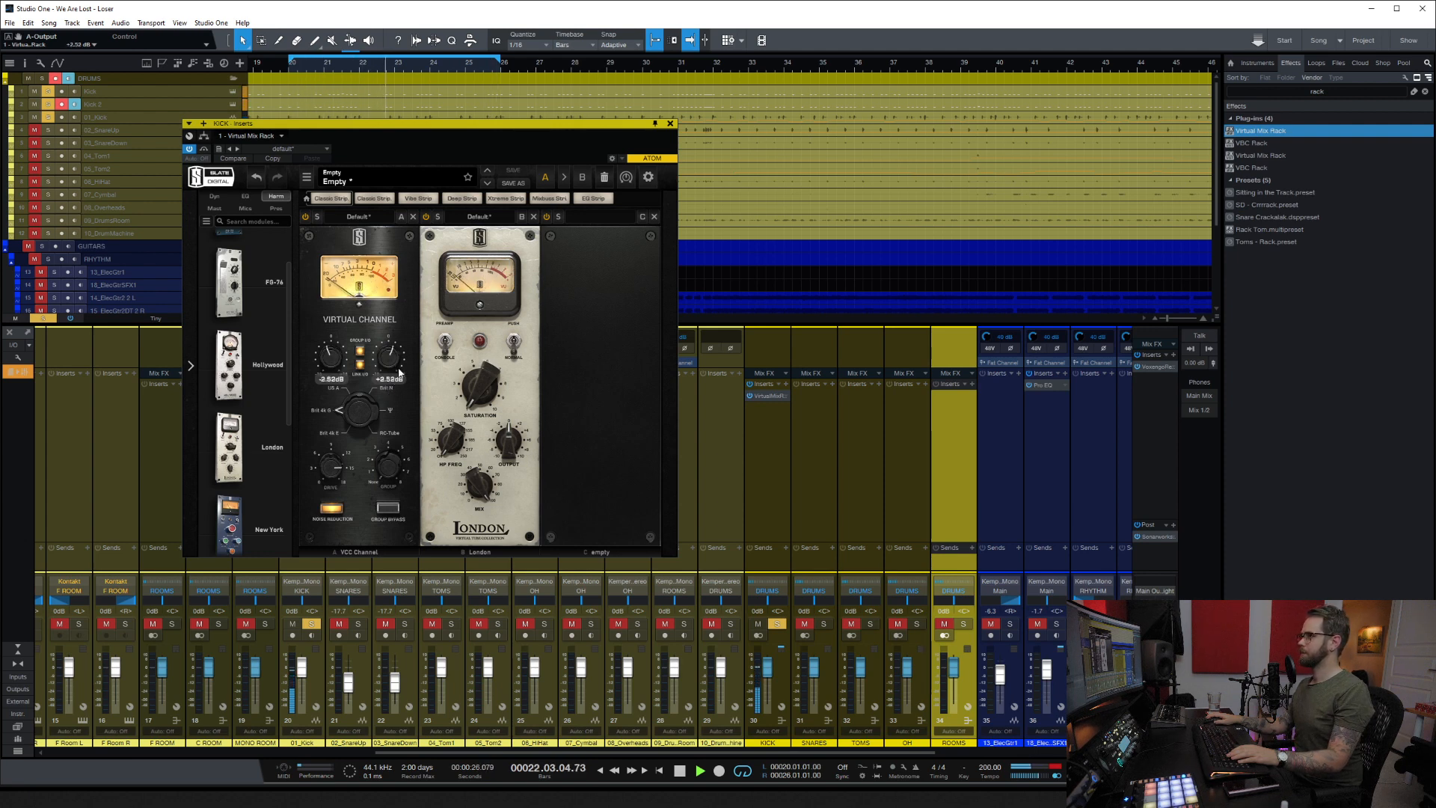
left_click(361, 354)
double_click(387, 359)
scroll(334, 366, "down", 3)
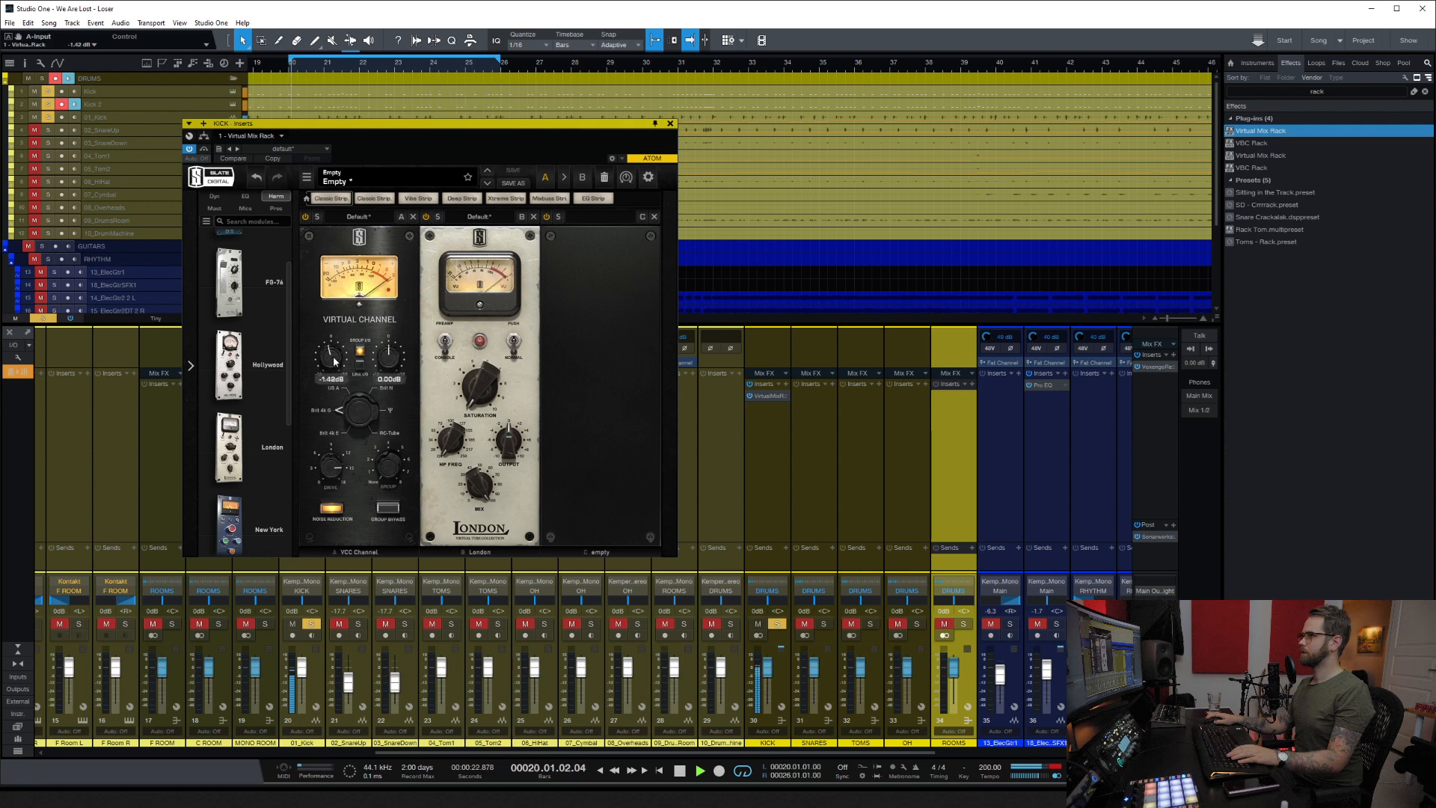
scroll(390, 362, "down", 3)
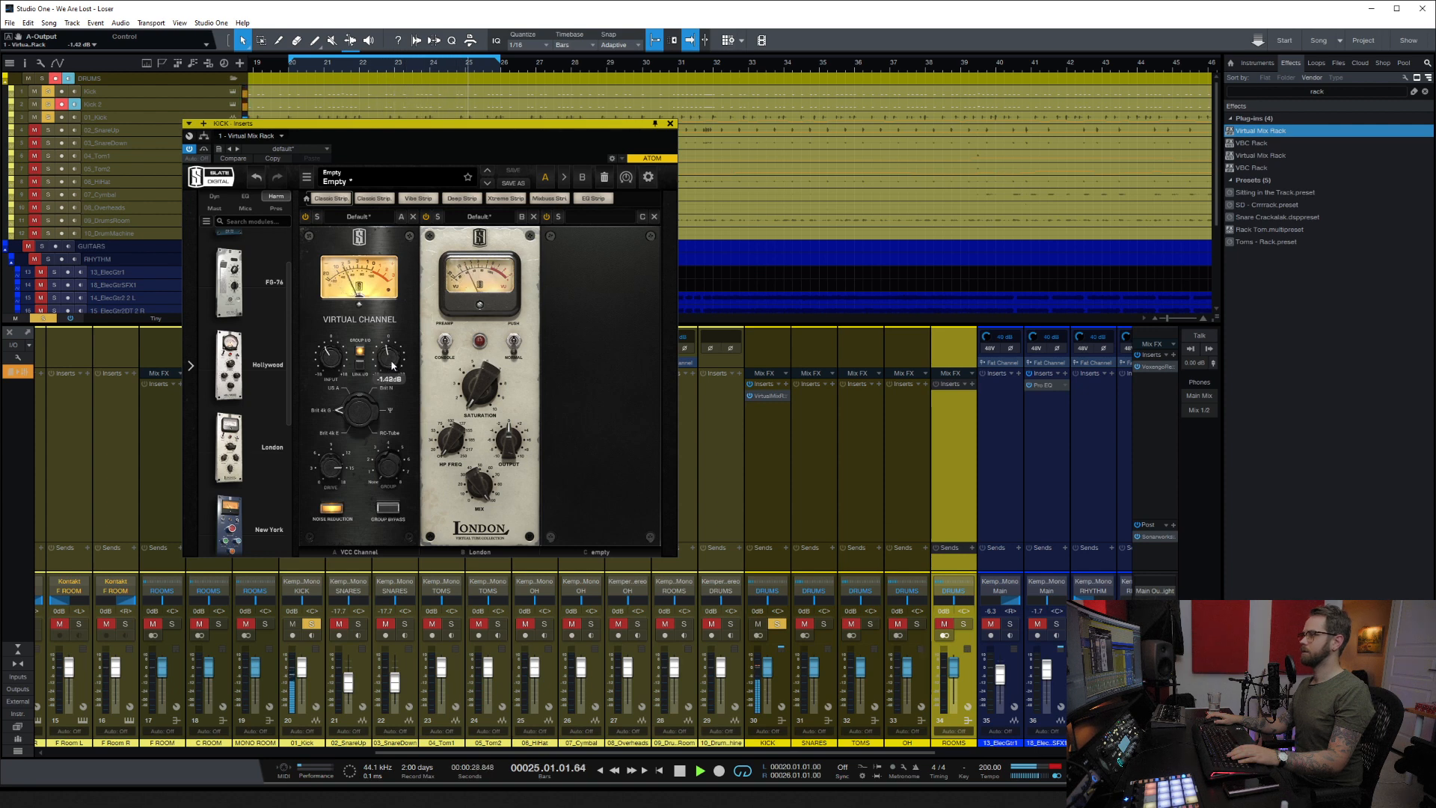
scroll(391, 366, "up", 1)
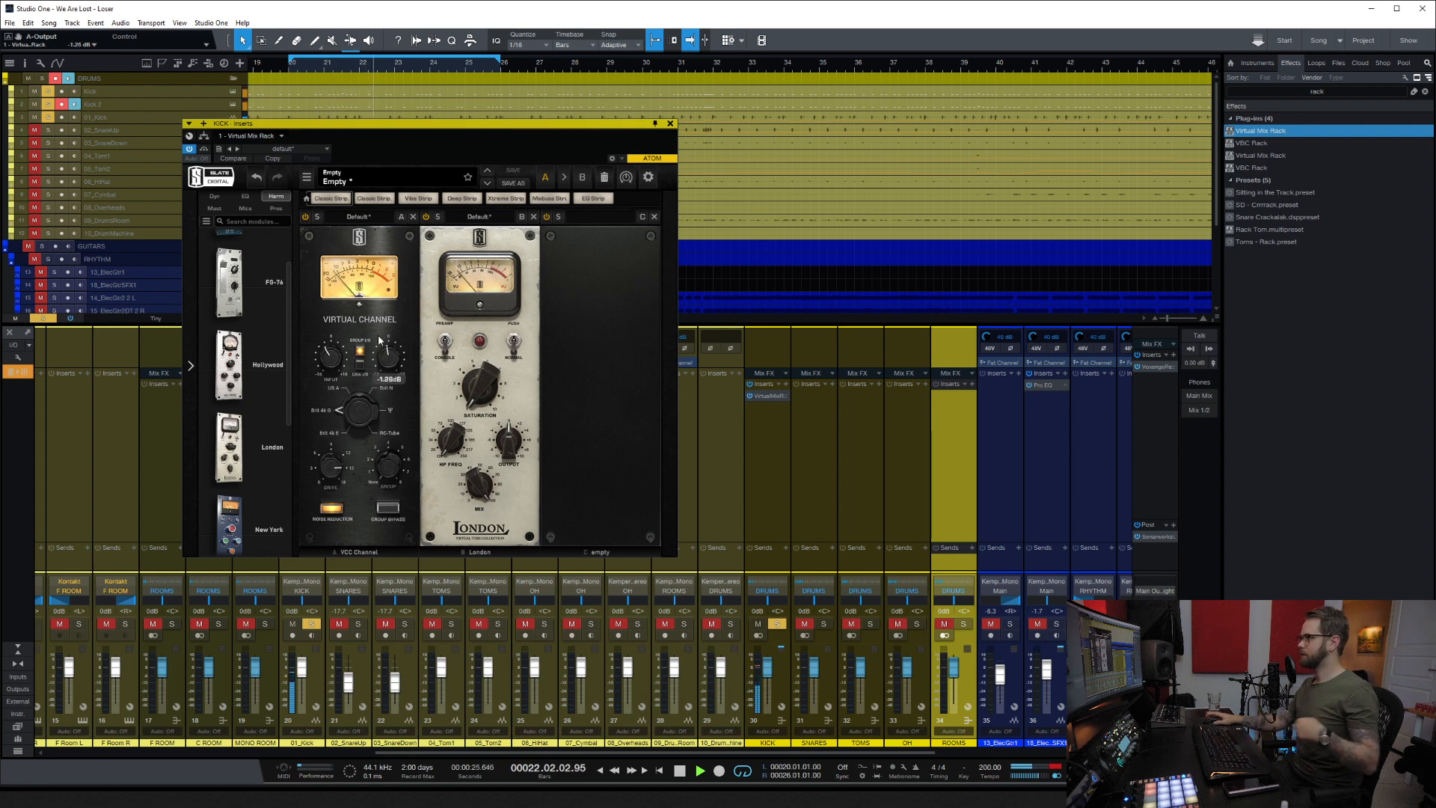
Step: Browse the module categories and load Gate:Drums from the dynamics category into the third rack slot on the KICK bus
scroll(261, 339, "down", 2)
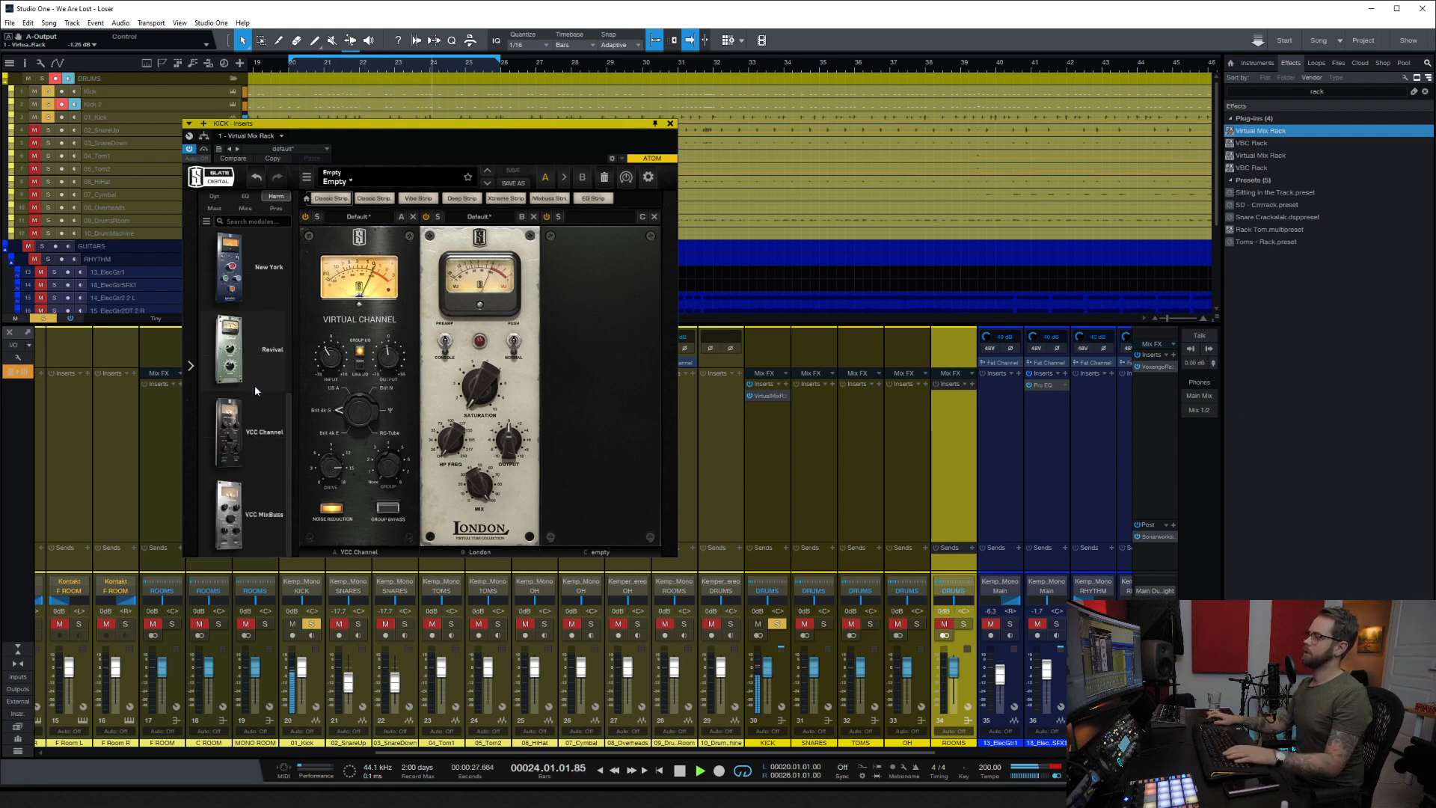
scroll(244, 334, "up", 1)
scroll(244, 334, "up", 2)
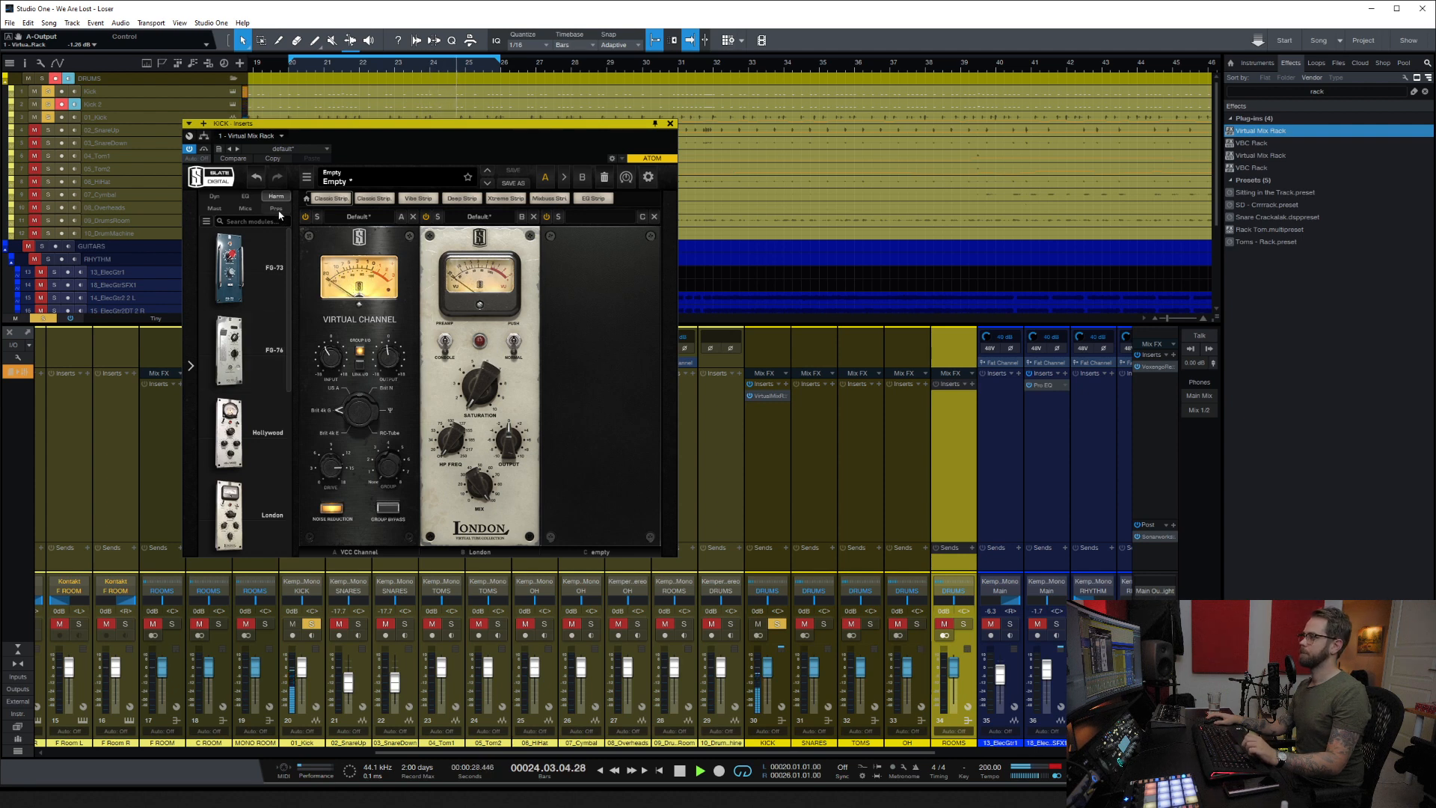
left_click(244, 208)
left_click(211, 214)
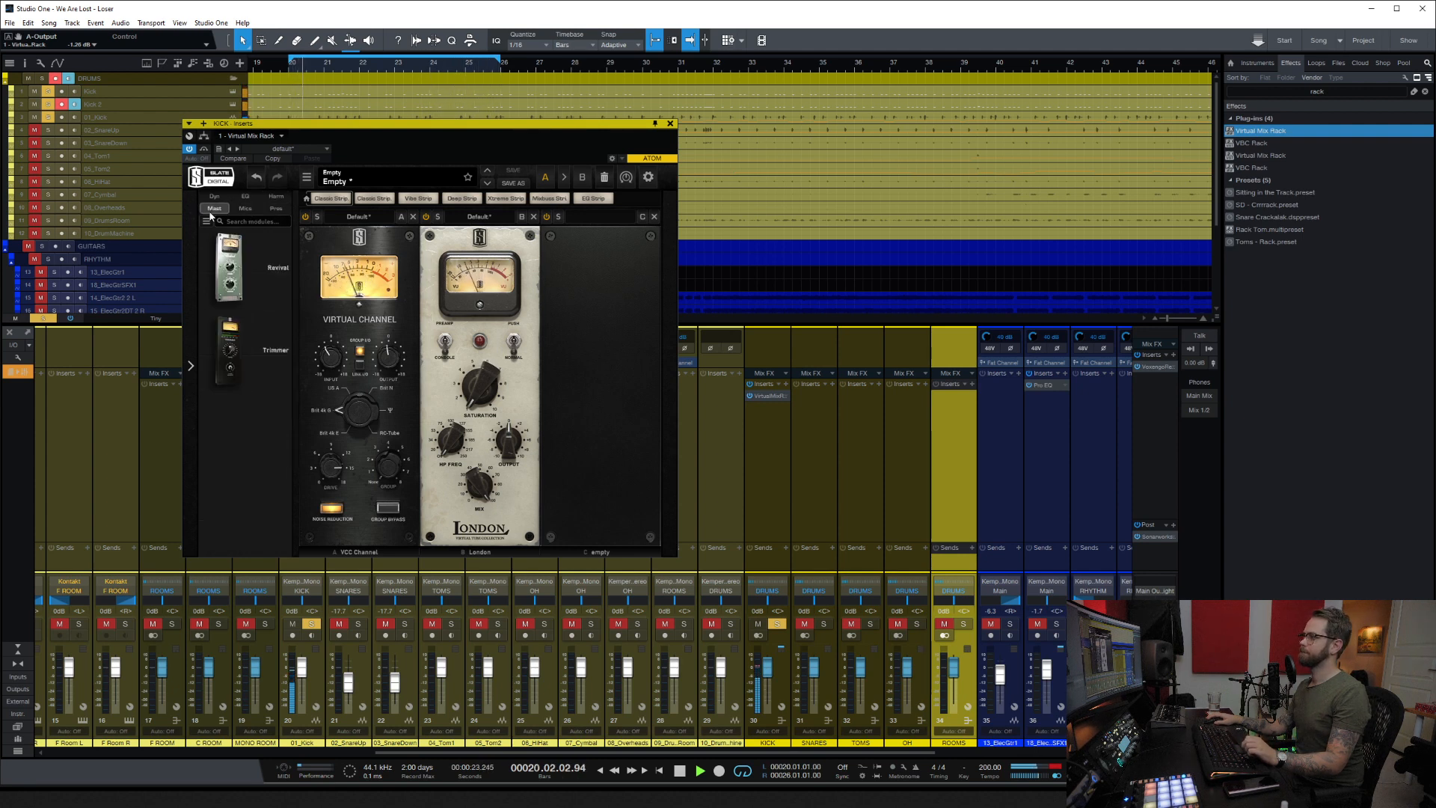
left_click(213, 196)
scroll(247, 276, "down", 8)
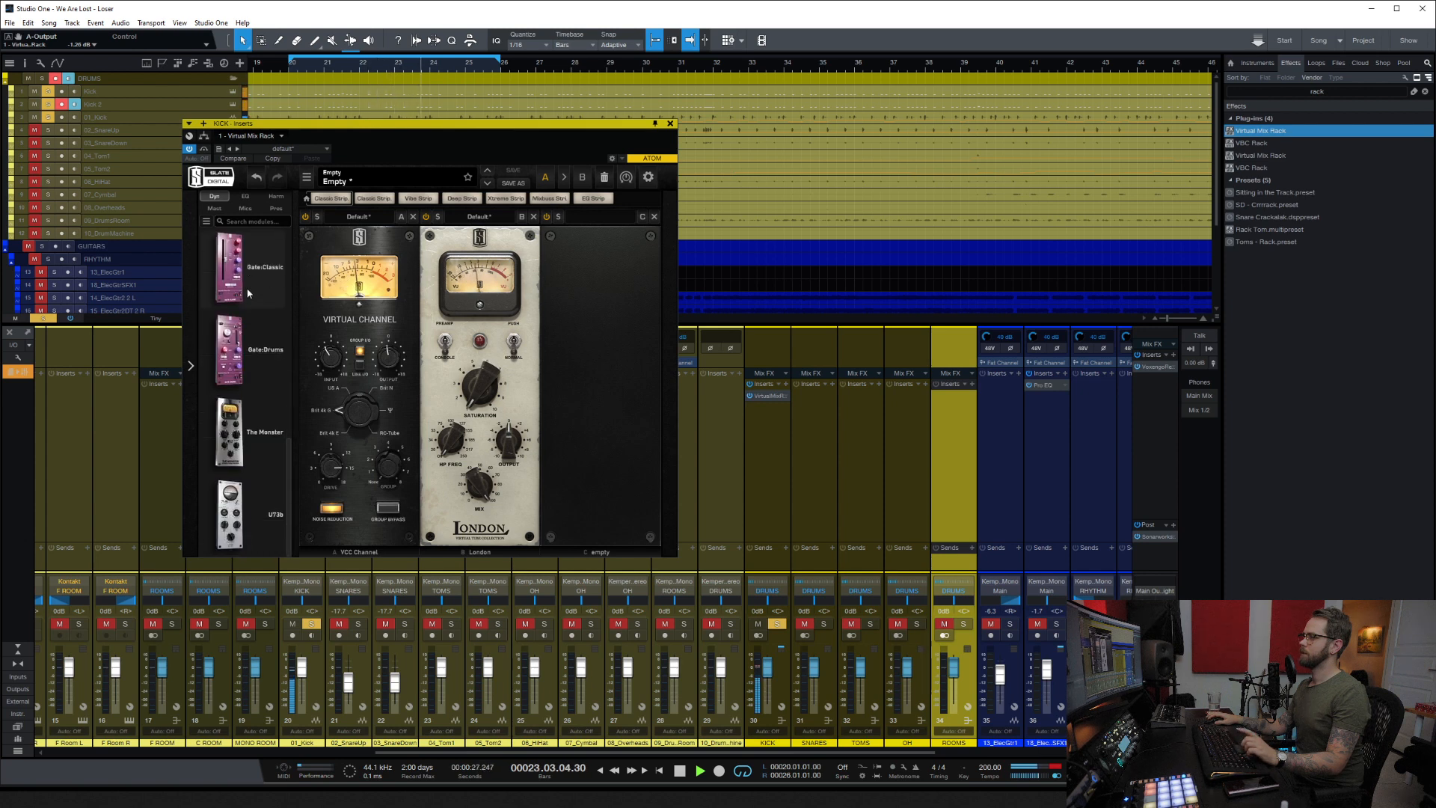
mouse_move(247, 292)
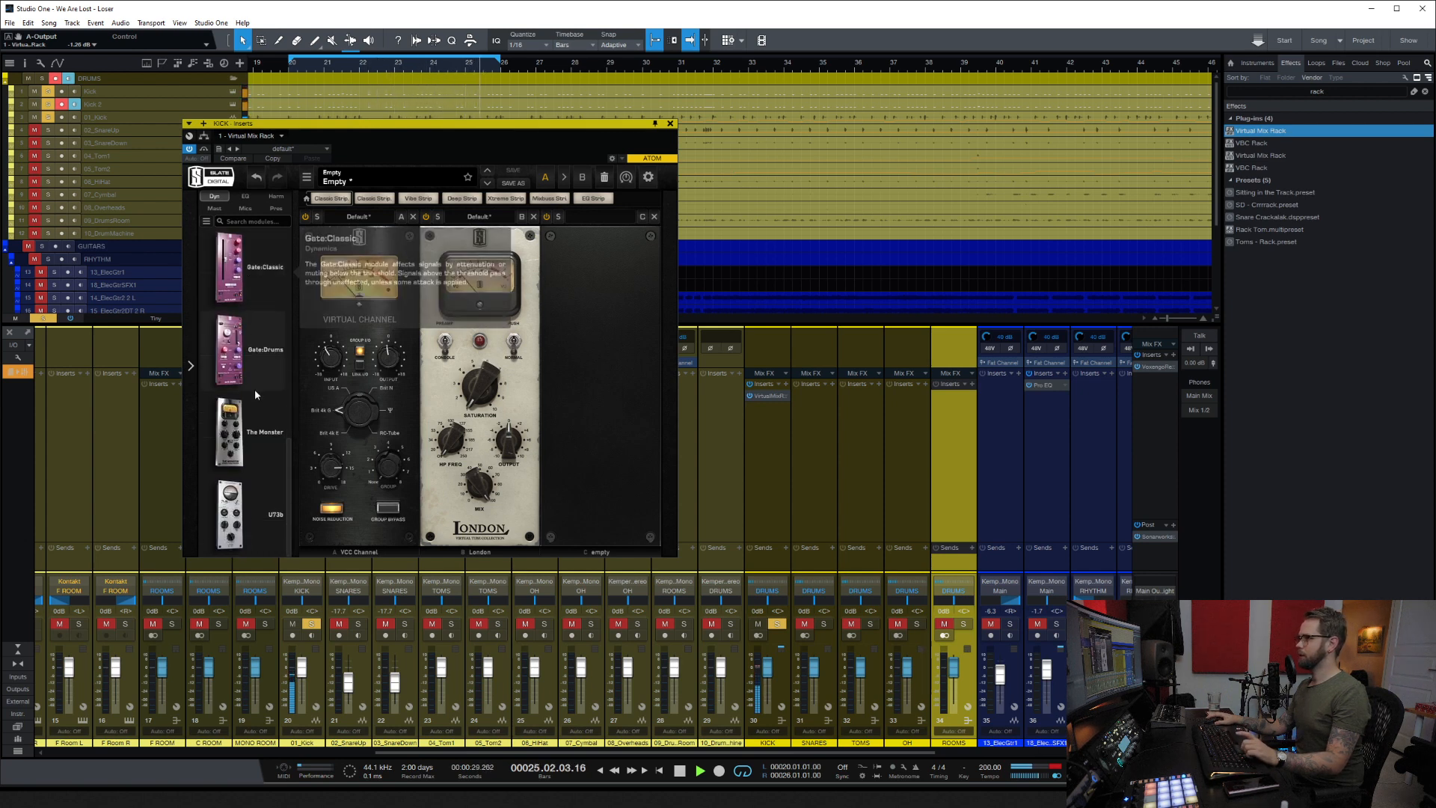
left_click_drag(250, 360, 612, 361)
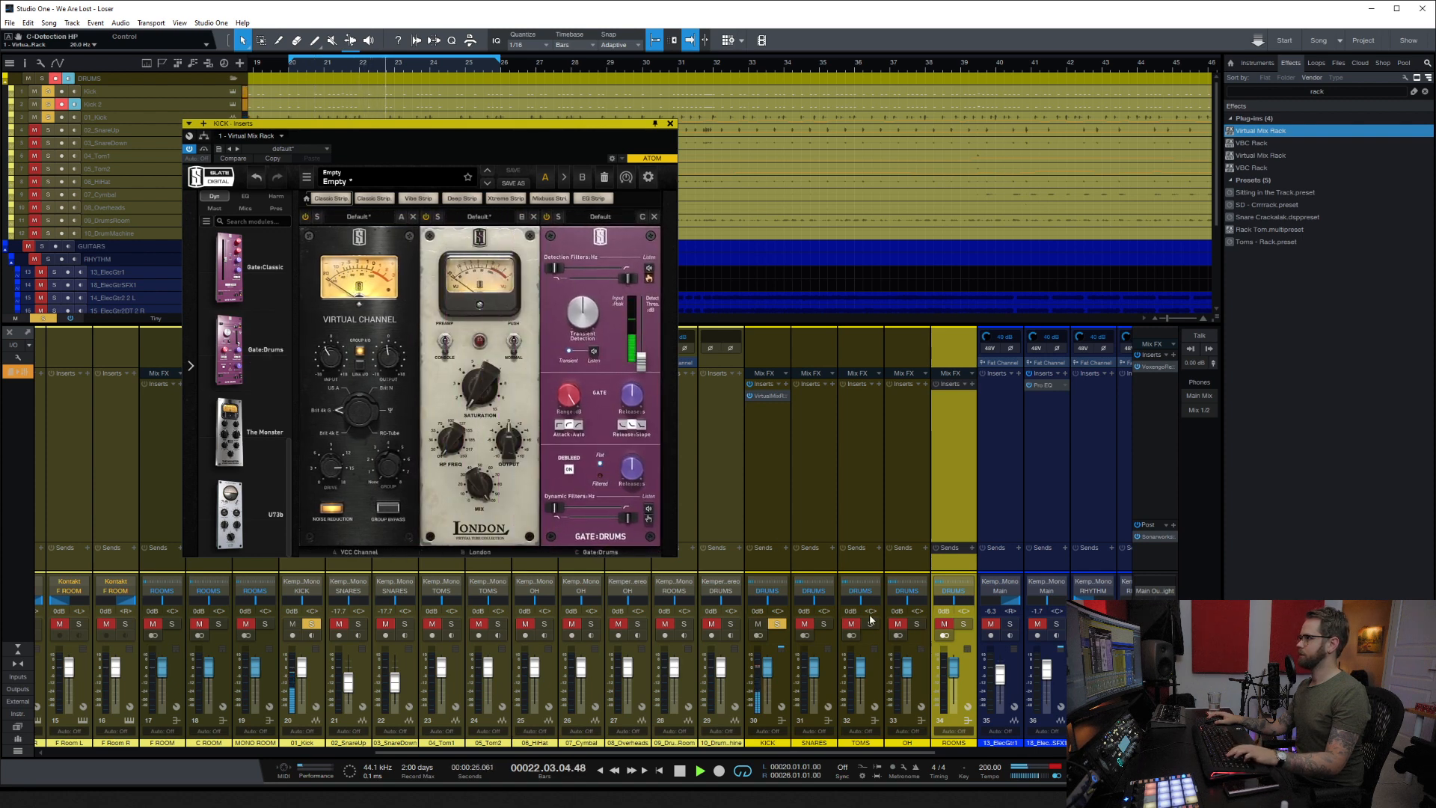
Step: Raise the KICK bus to +10.0 dB, adjust the Gate:Drums threshold during playback, and compare the kick with the gate bypassed and enabled
left_click_drag(768, 666, 776, 623)
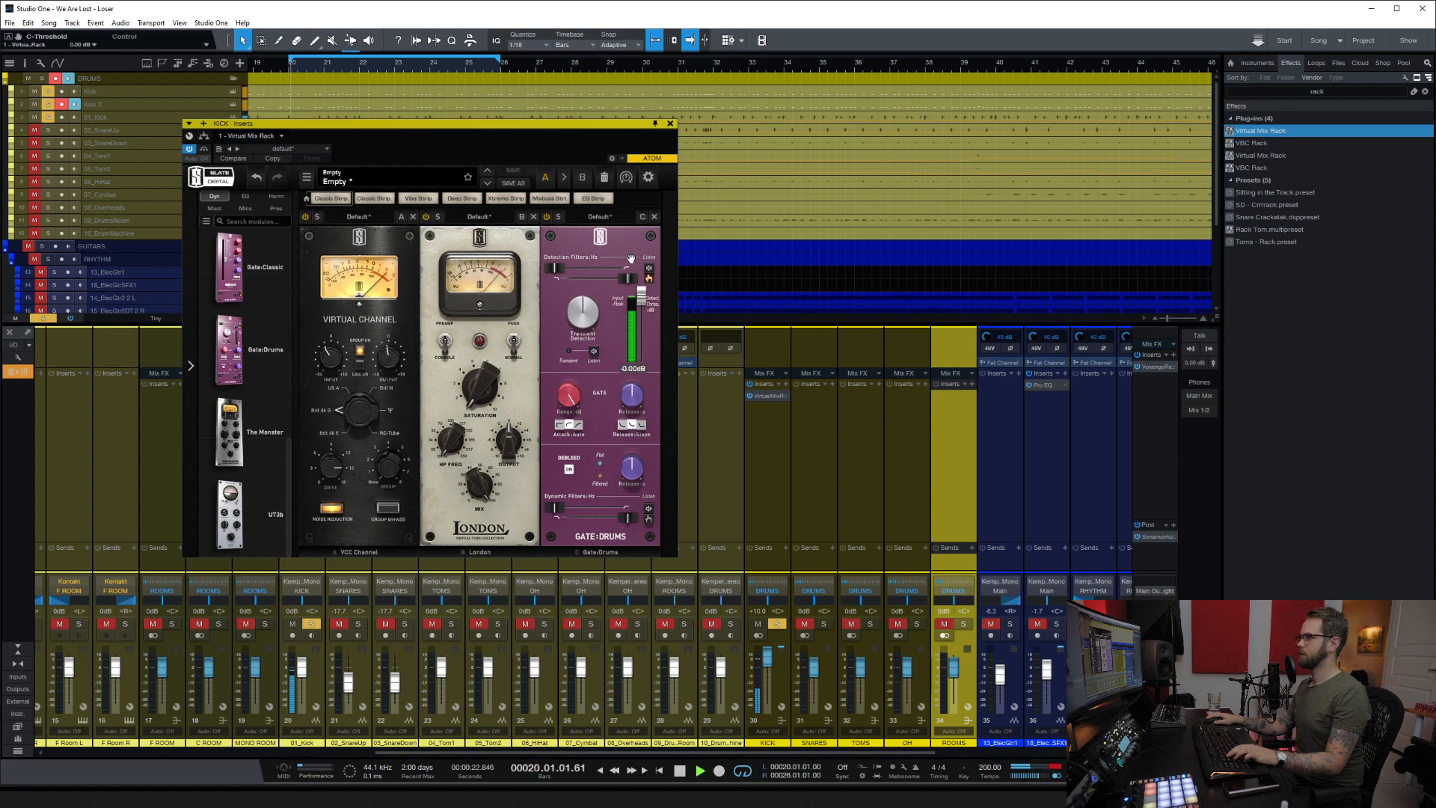
left_click_drag(646, 364, 644, 335)
left_click(546, 217)
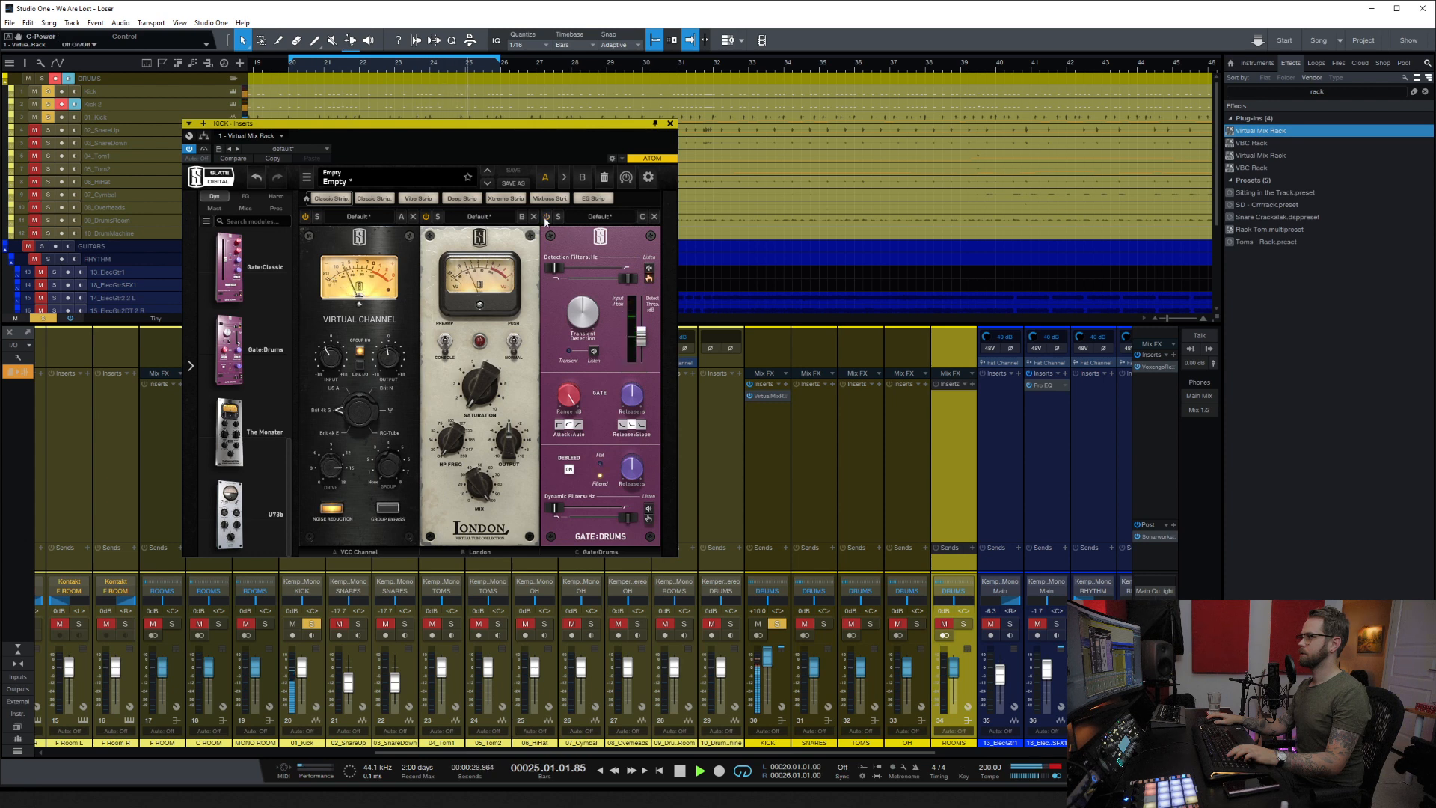
key("w")
left_click(498, 65)
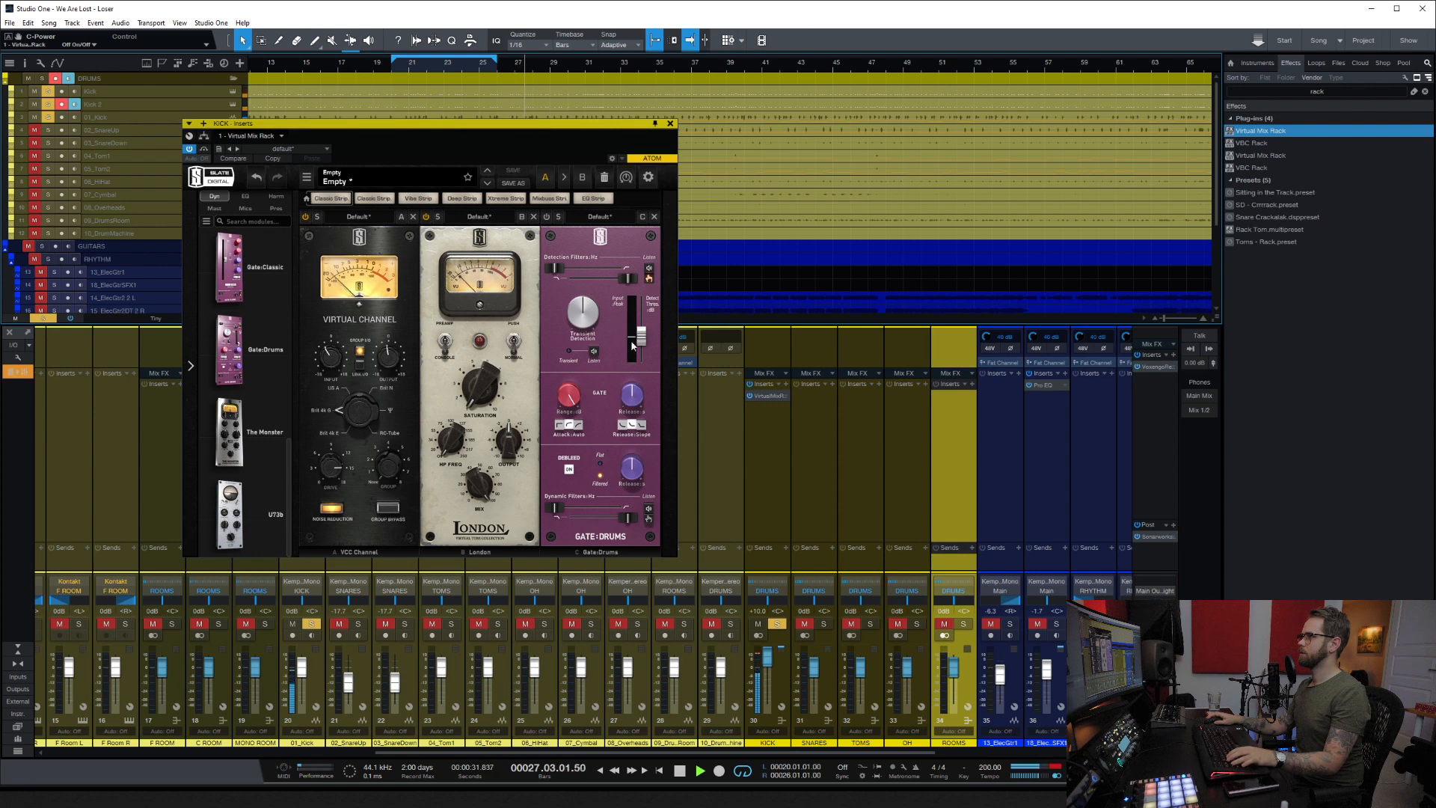
left_click(546, 217)
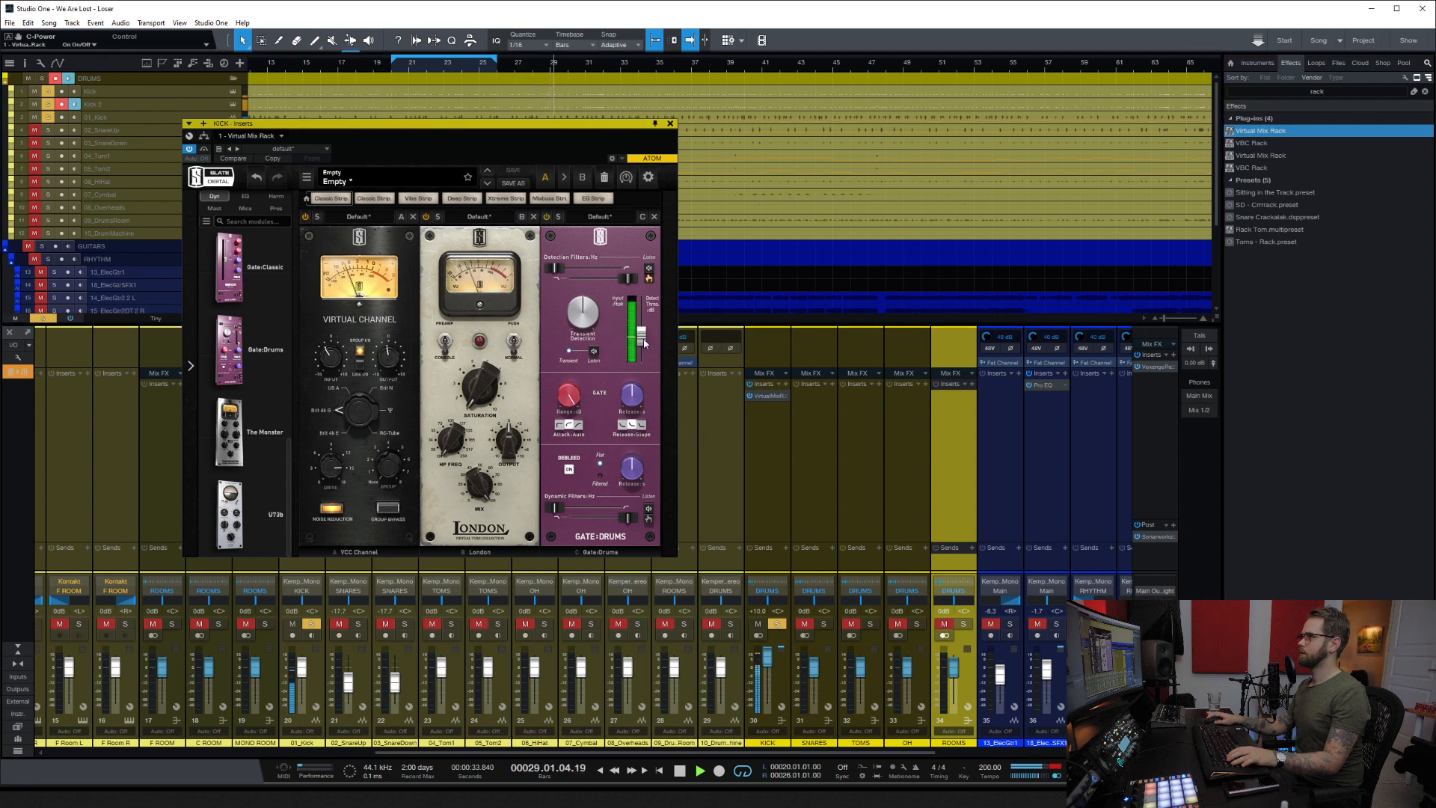
Step: Close the KICK bus's mix rack, reset the bus level to 0 dB, and stop playback
left_click(670, 124)
left_click(767, 659, "ctrl")
key("space")
Step: Search the effects for "tape" and add Virtual Tape Machines after the mix rack on the KICK bus with its default settings
left_click(1330, 93)
type("tape")
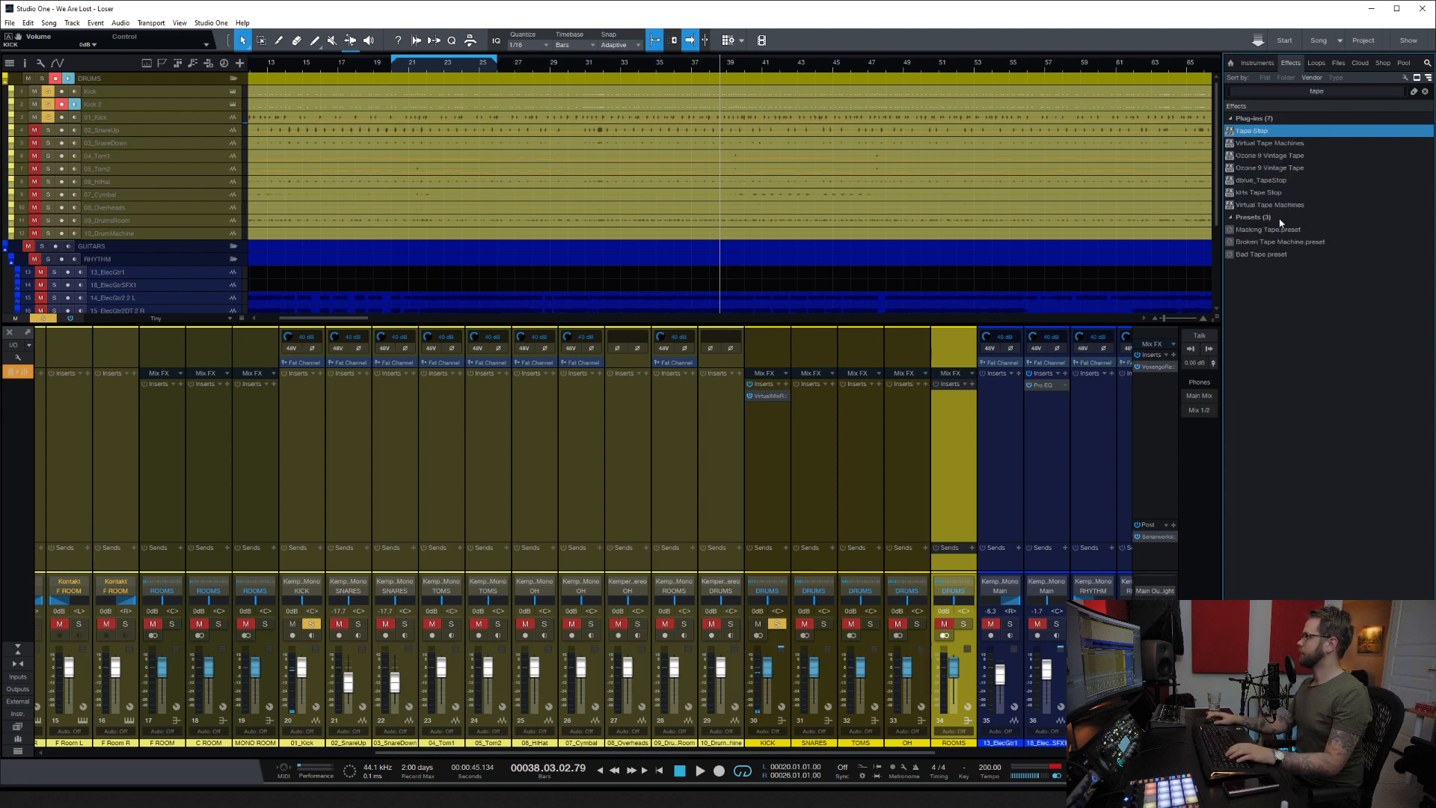
left_click_drag(1269, 206, 788, 420)
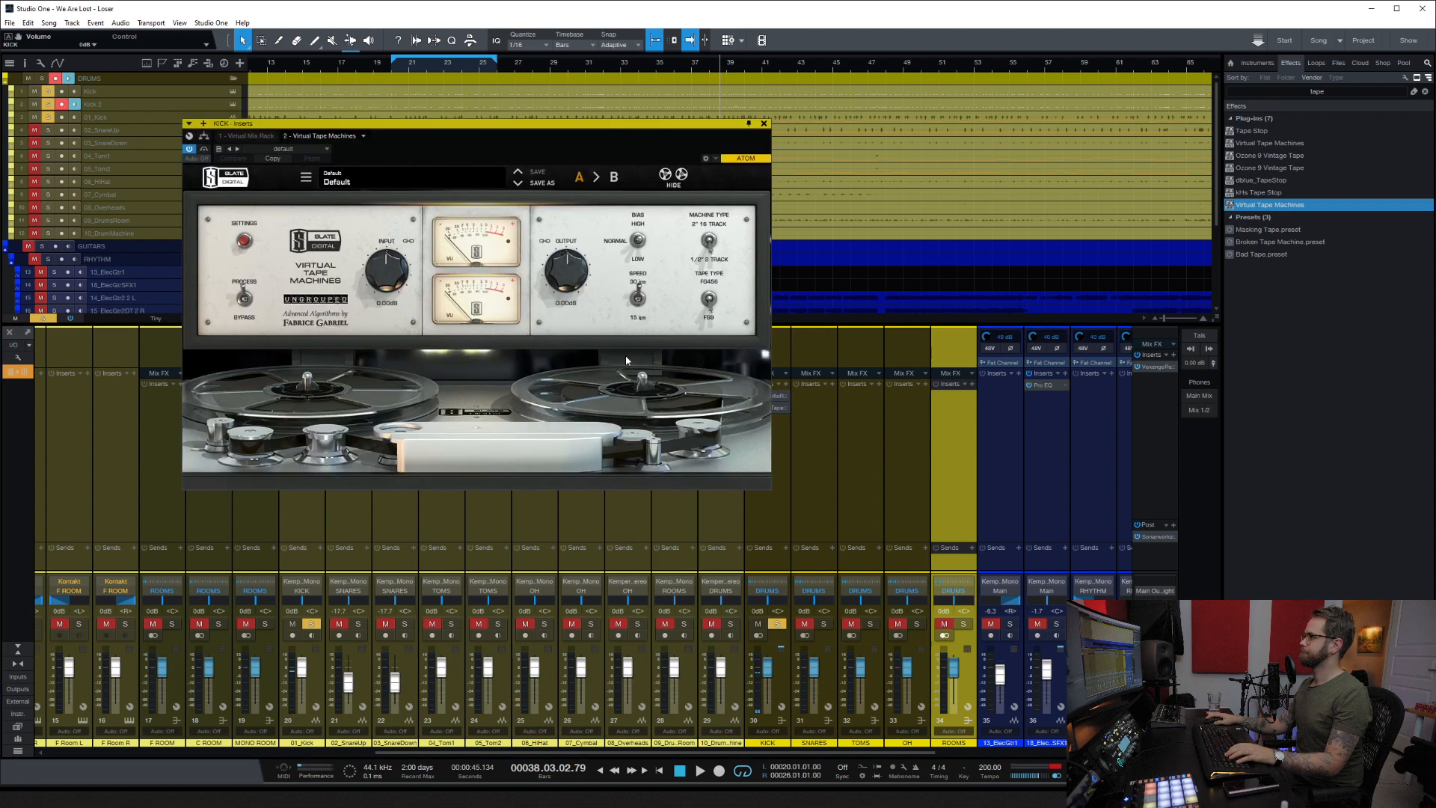
key("space")
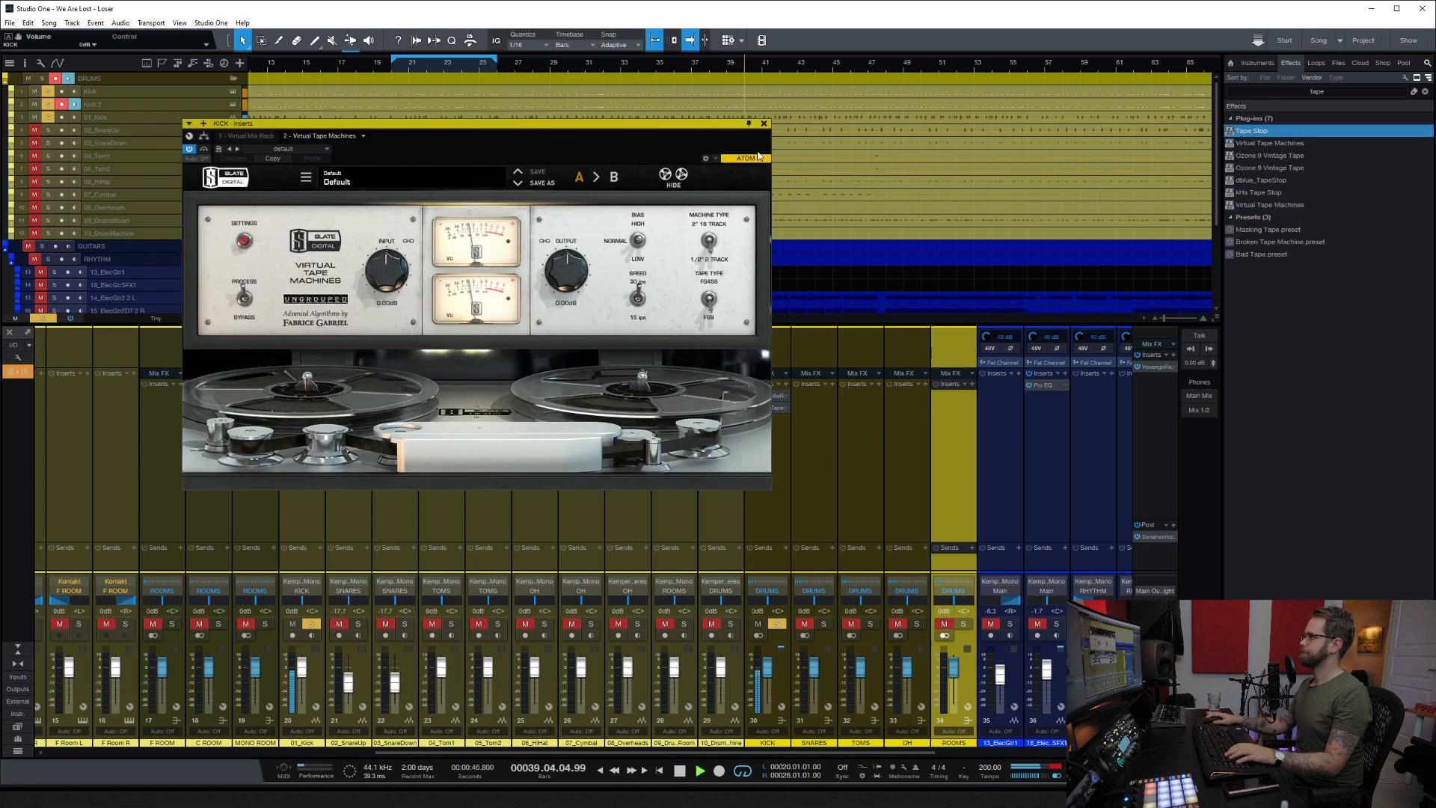
left_click(763, 124)
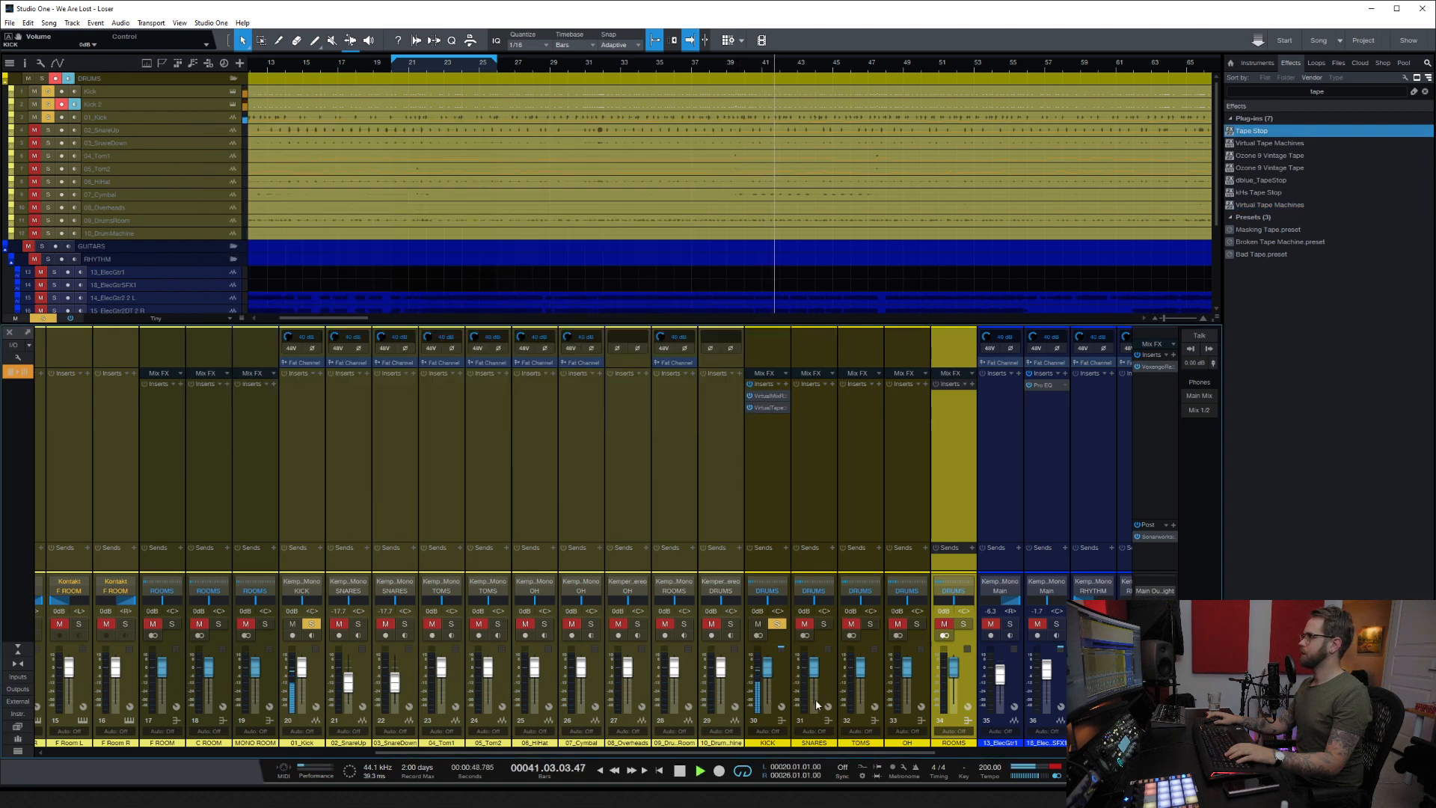
Step: Solo the SNARES bus and copy Virtual Mix Rack and Virtual Tape Machines onto it from the KICK bus
left_click(822, 623)
left_click_drag(766, 396, 817, 407)
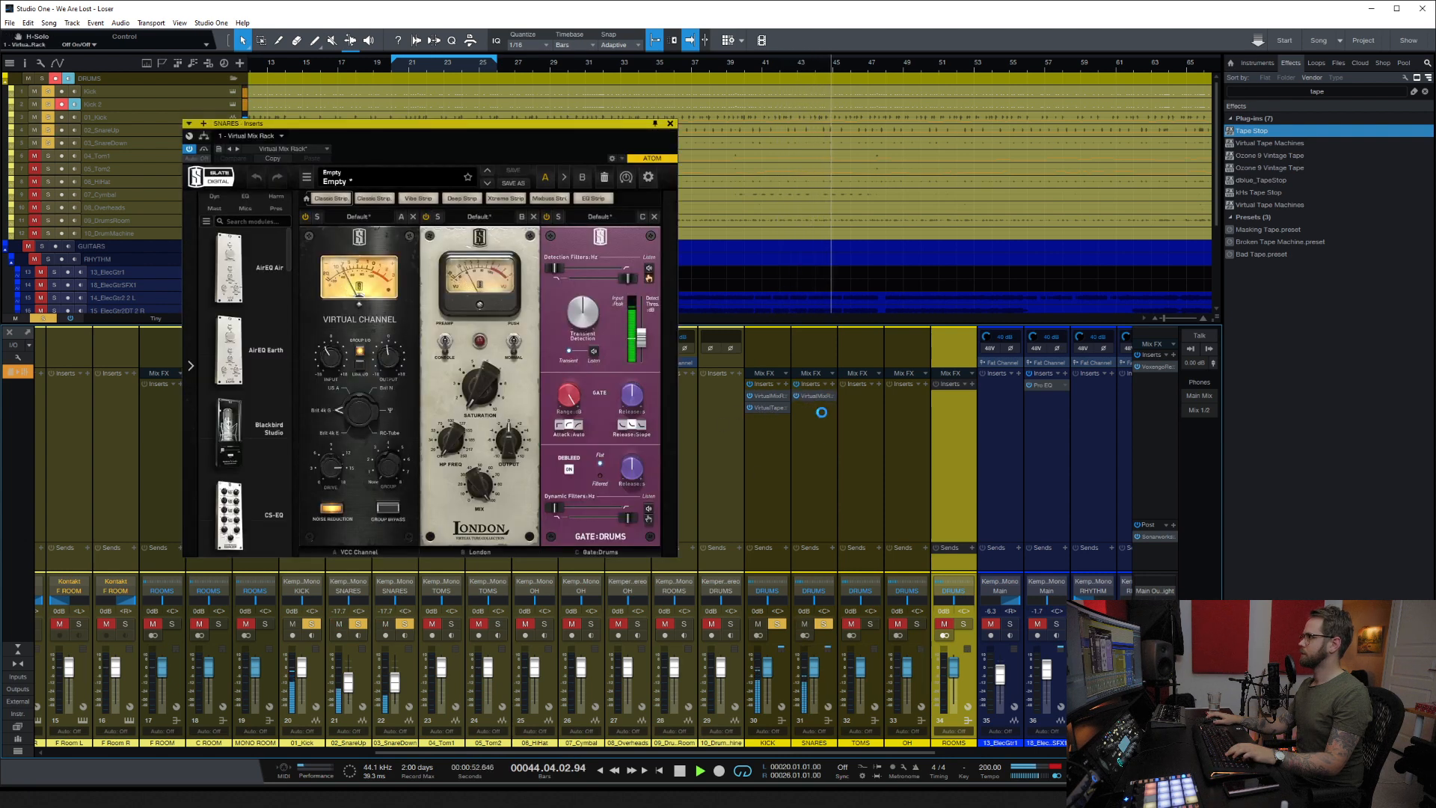
left_click(763, 124)
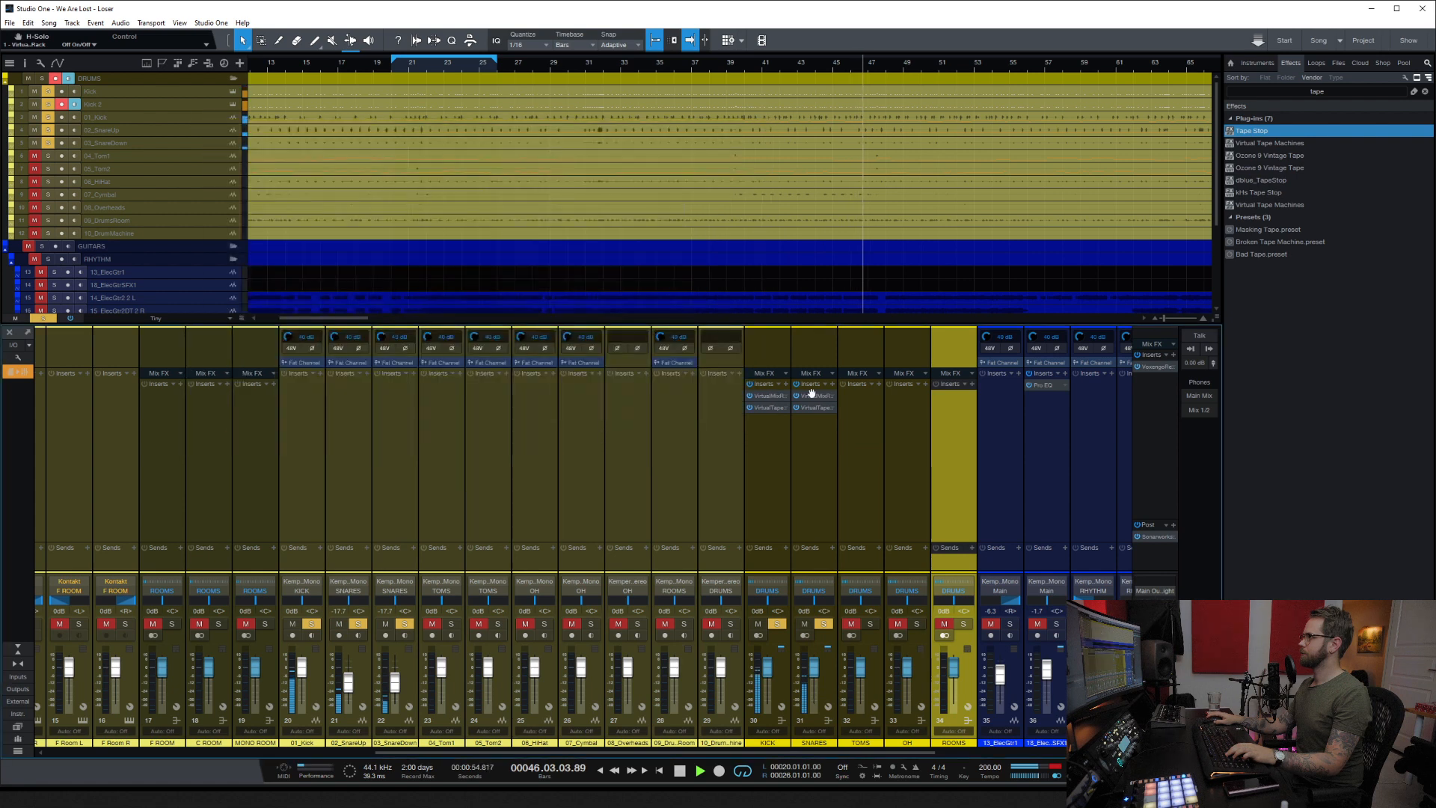
Step: Remove Gate:Drums from the SNARES bus's mix rack and set VCC Channel's input to about +1.3 dB
left_click(814, 396)
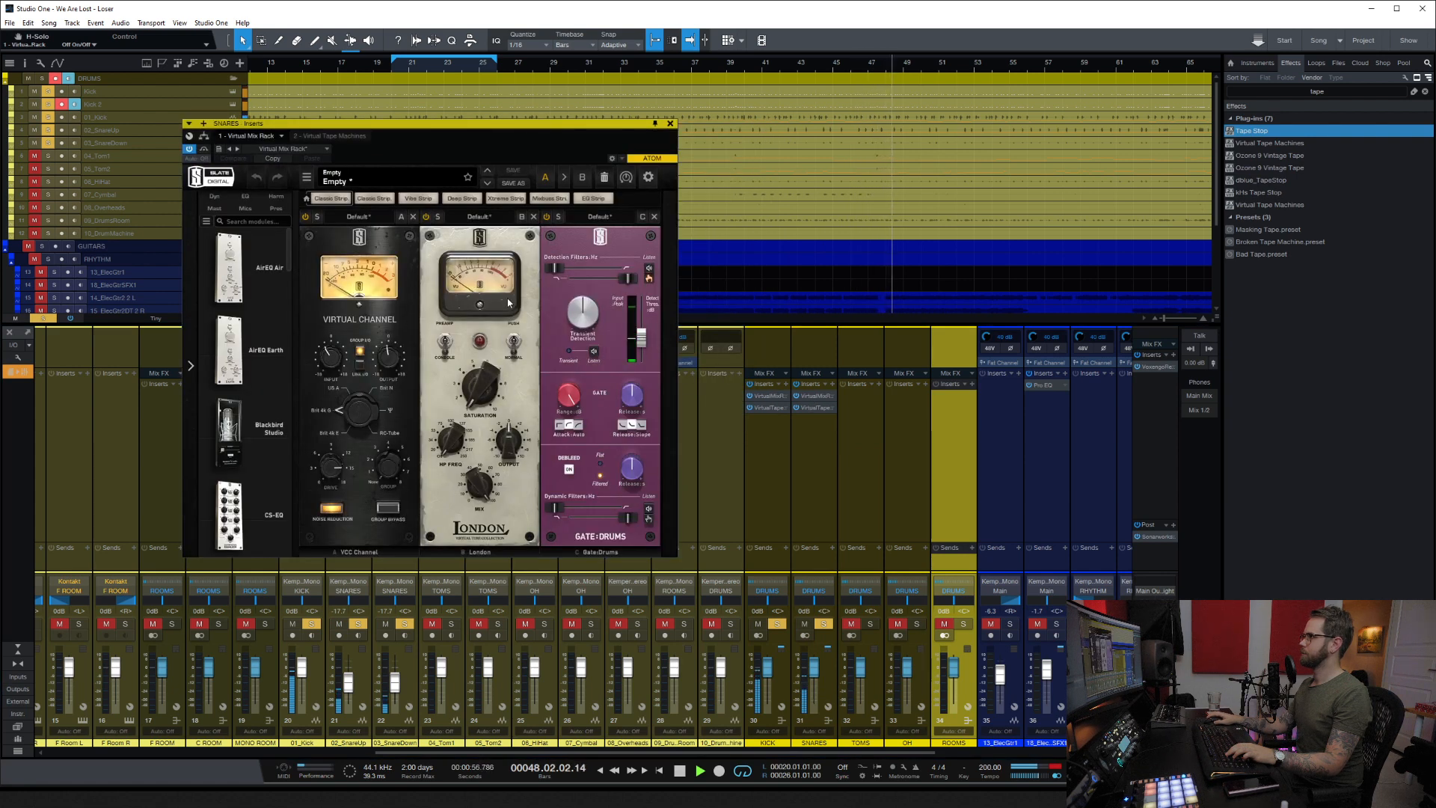
left_click(653, 217)
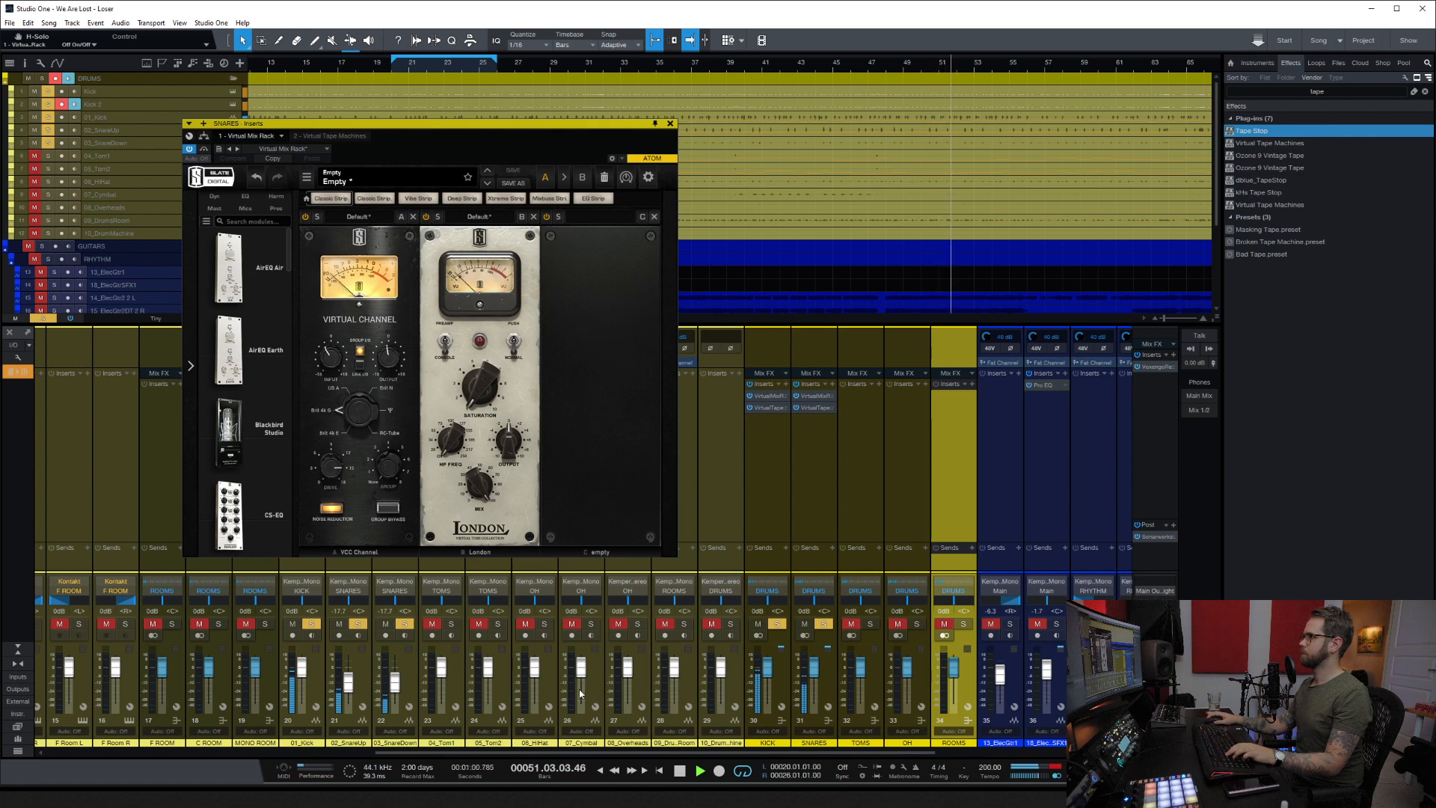
left_click_drag(339, 365, 344, 352)
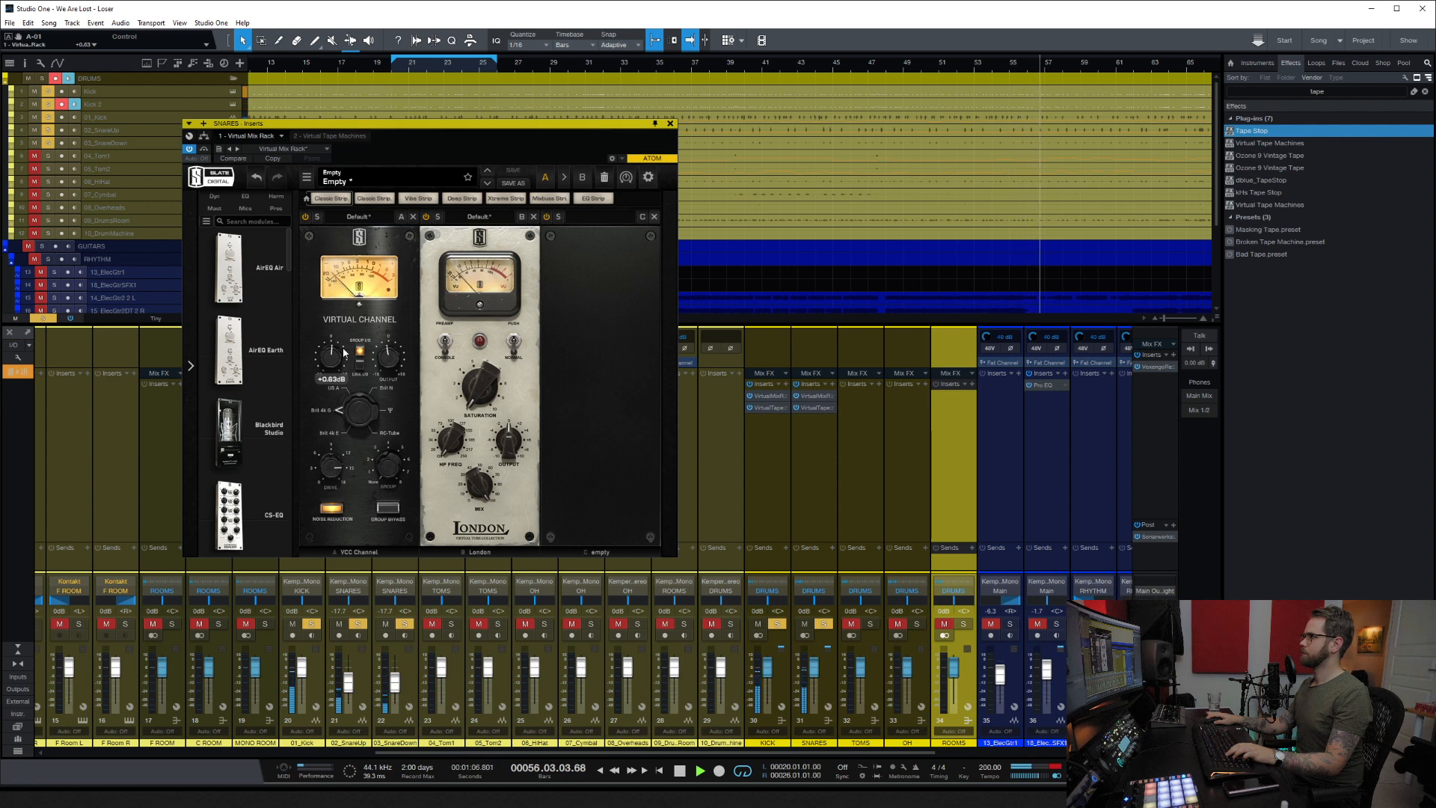
left_click_drag(344, 352, 344, 351)
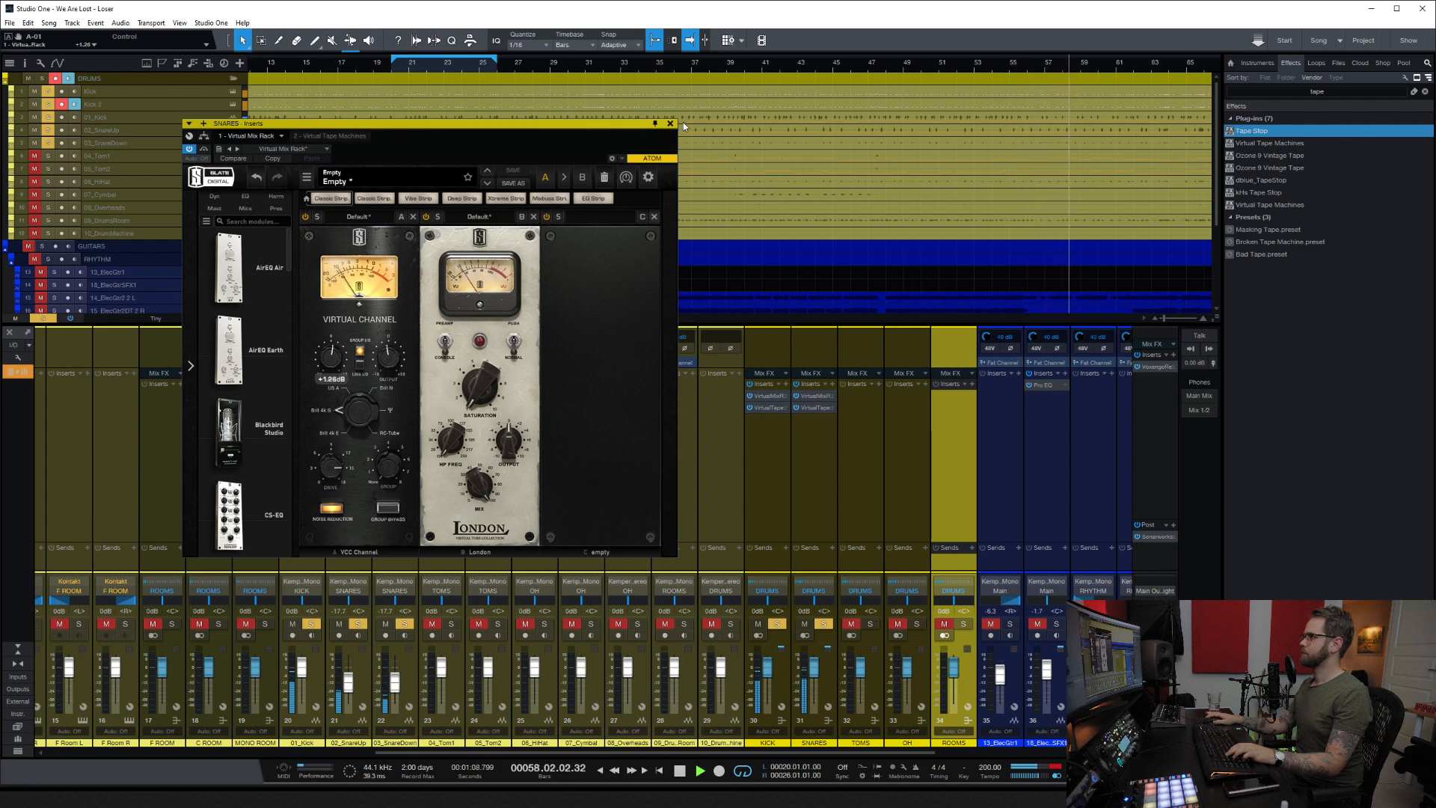
left_click(670, 124)
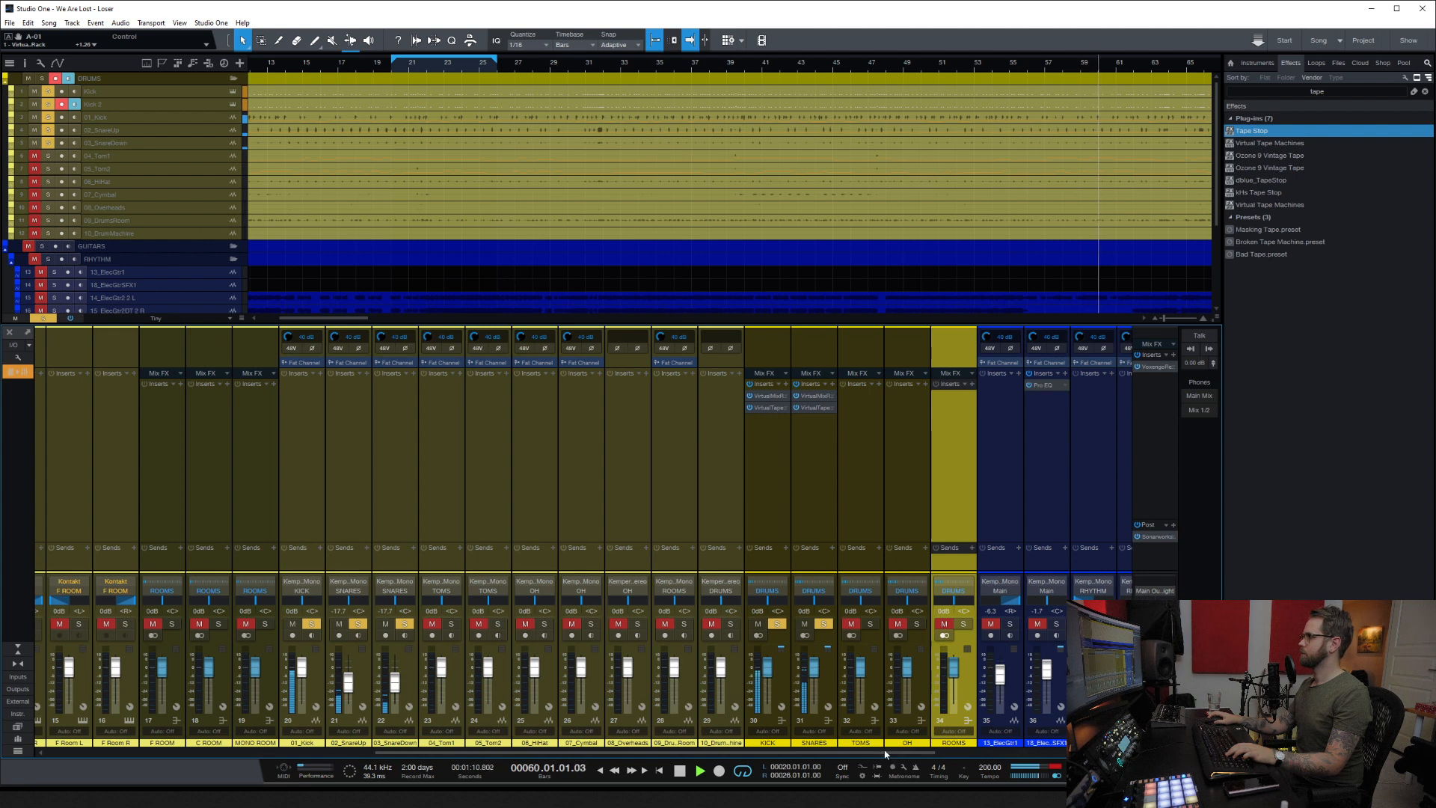
Step: Switch the solo from the KICK and SNARES buses to the OH bus and resume playback
left_click_drag(885, 753, 907, 748)
key("space")
left_click(778, 623)
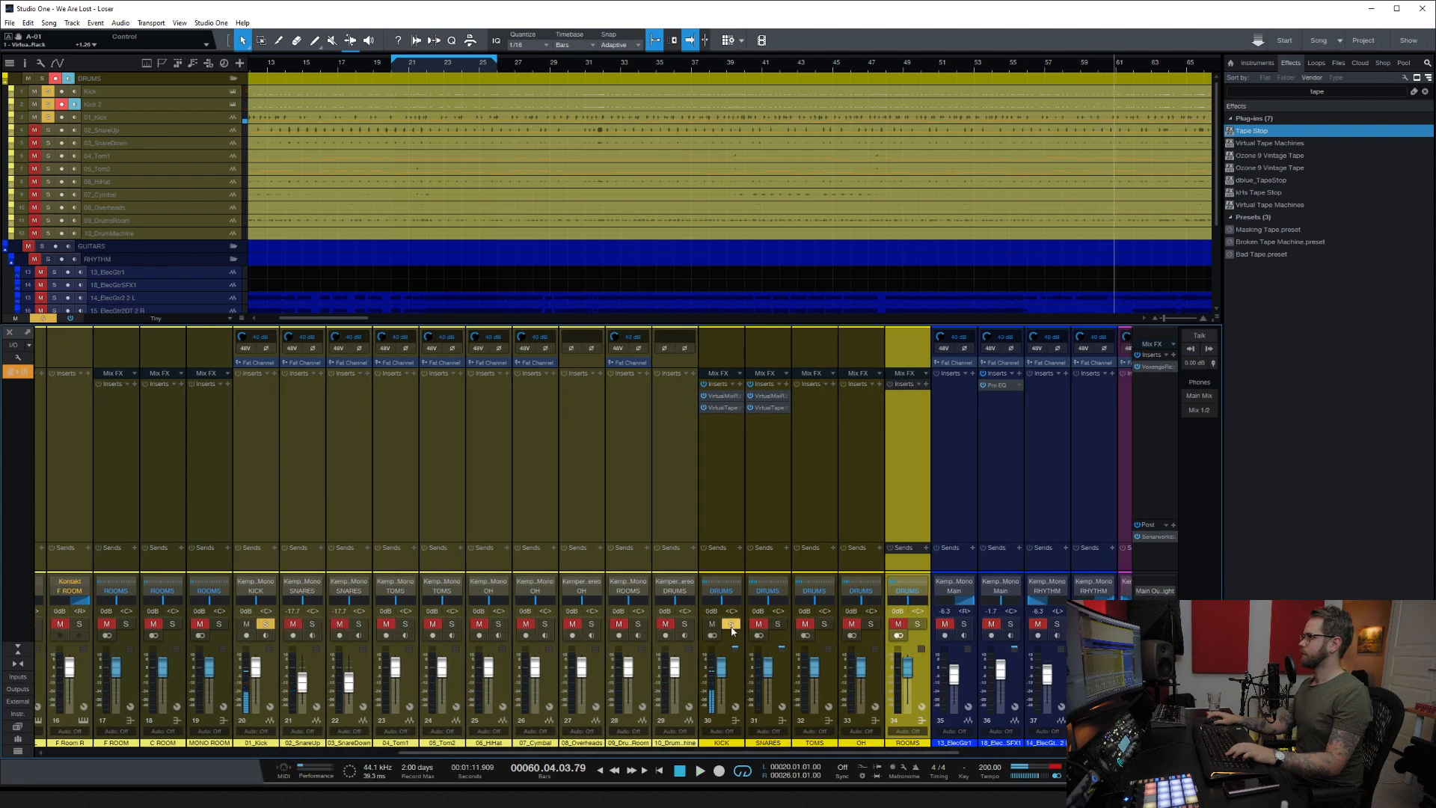
left_click(732, 626)
left_click(871, 624)
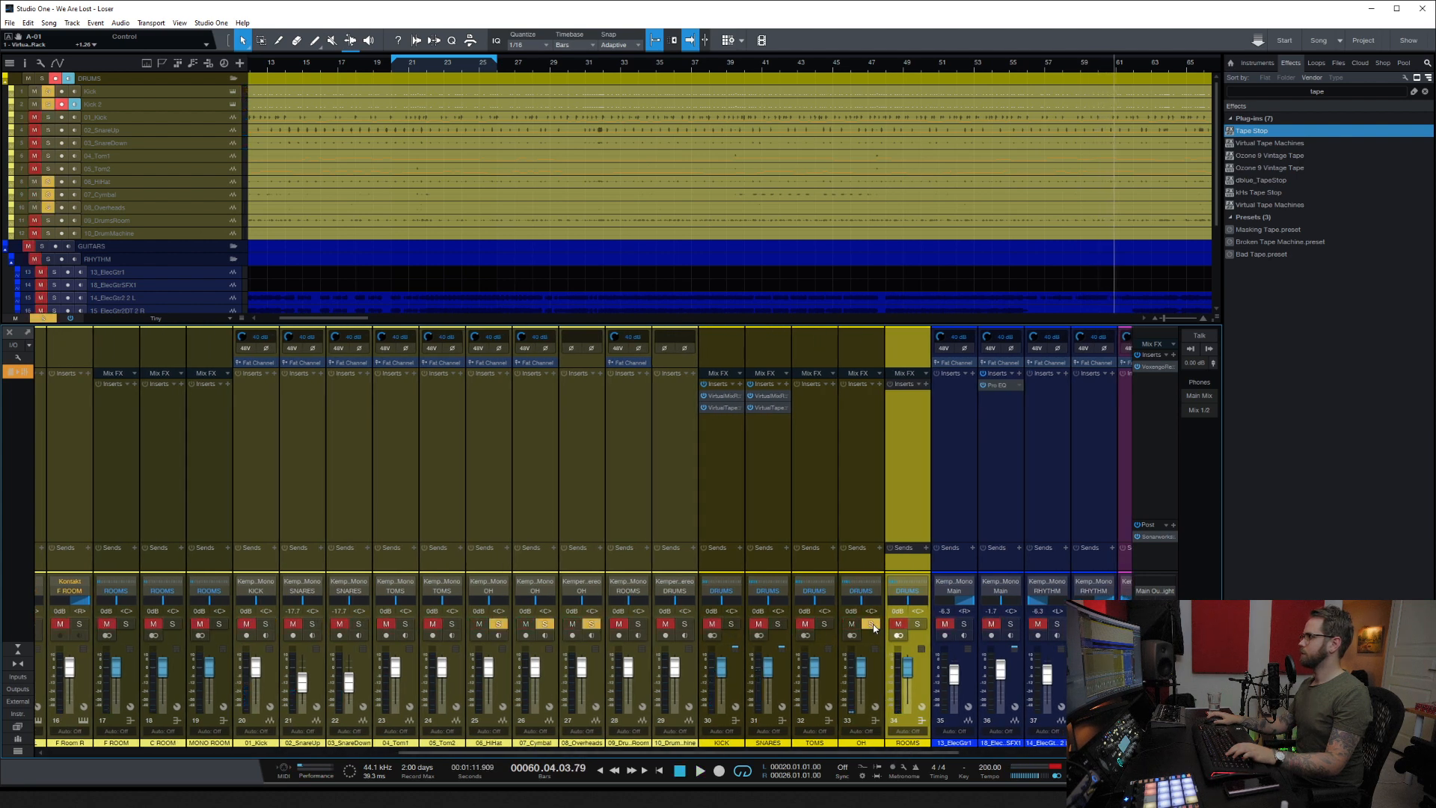
key("space")
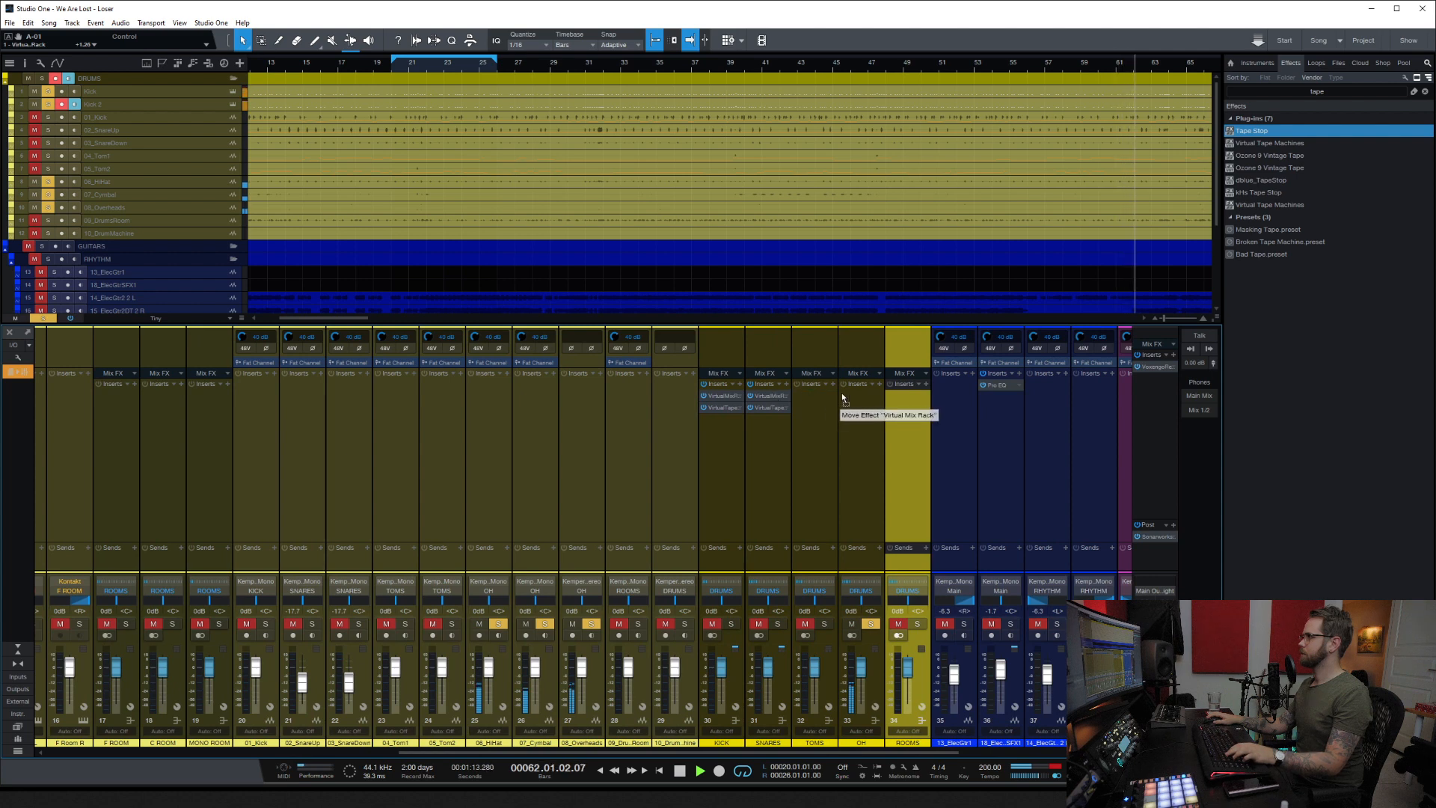
Step: Move Virtual Mix Rack from the SNARES bus to the OH bus and raise its VCC Channel input
left_click_drag(770, 395, 855, 398)
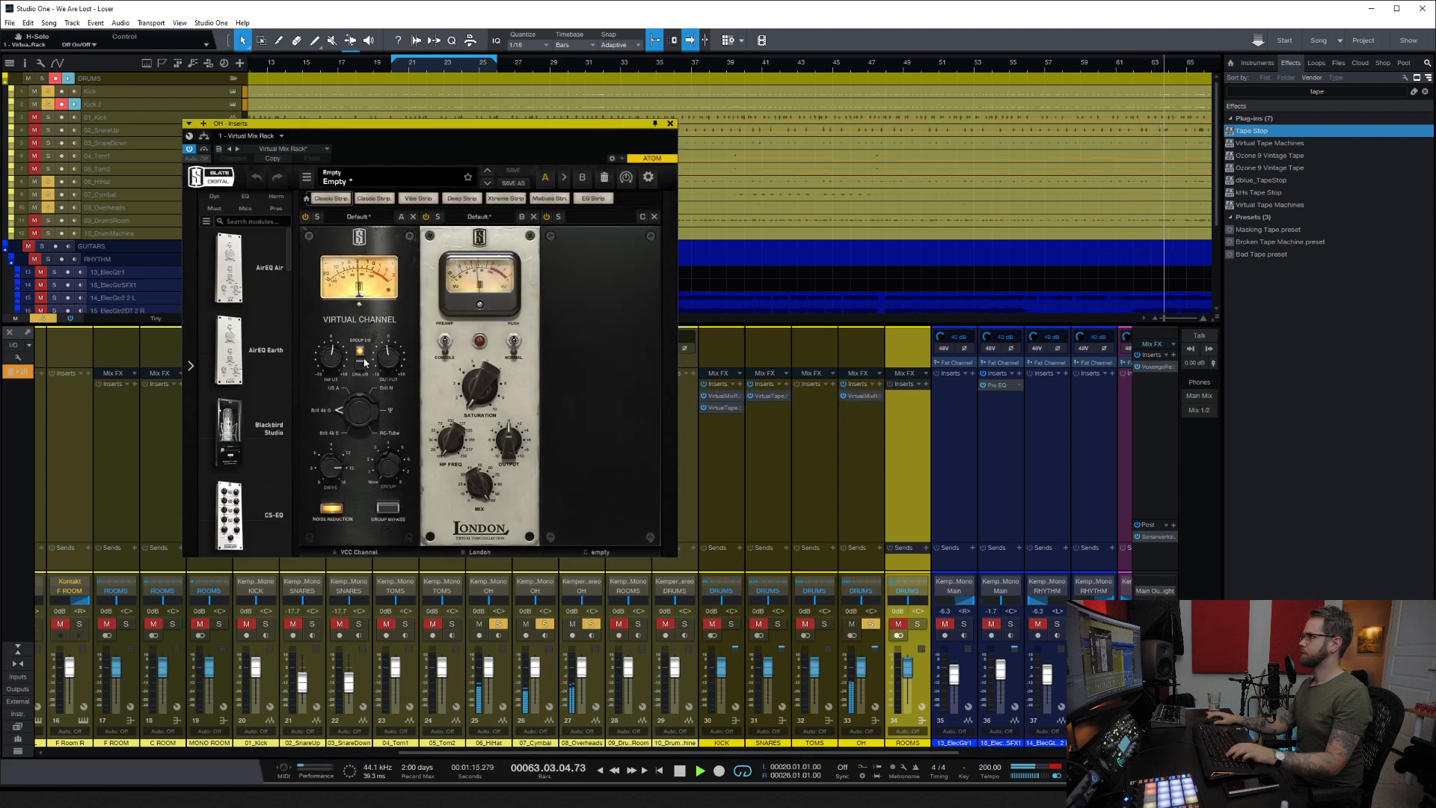
left_click_drag(329, 362, 332, 359)
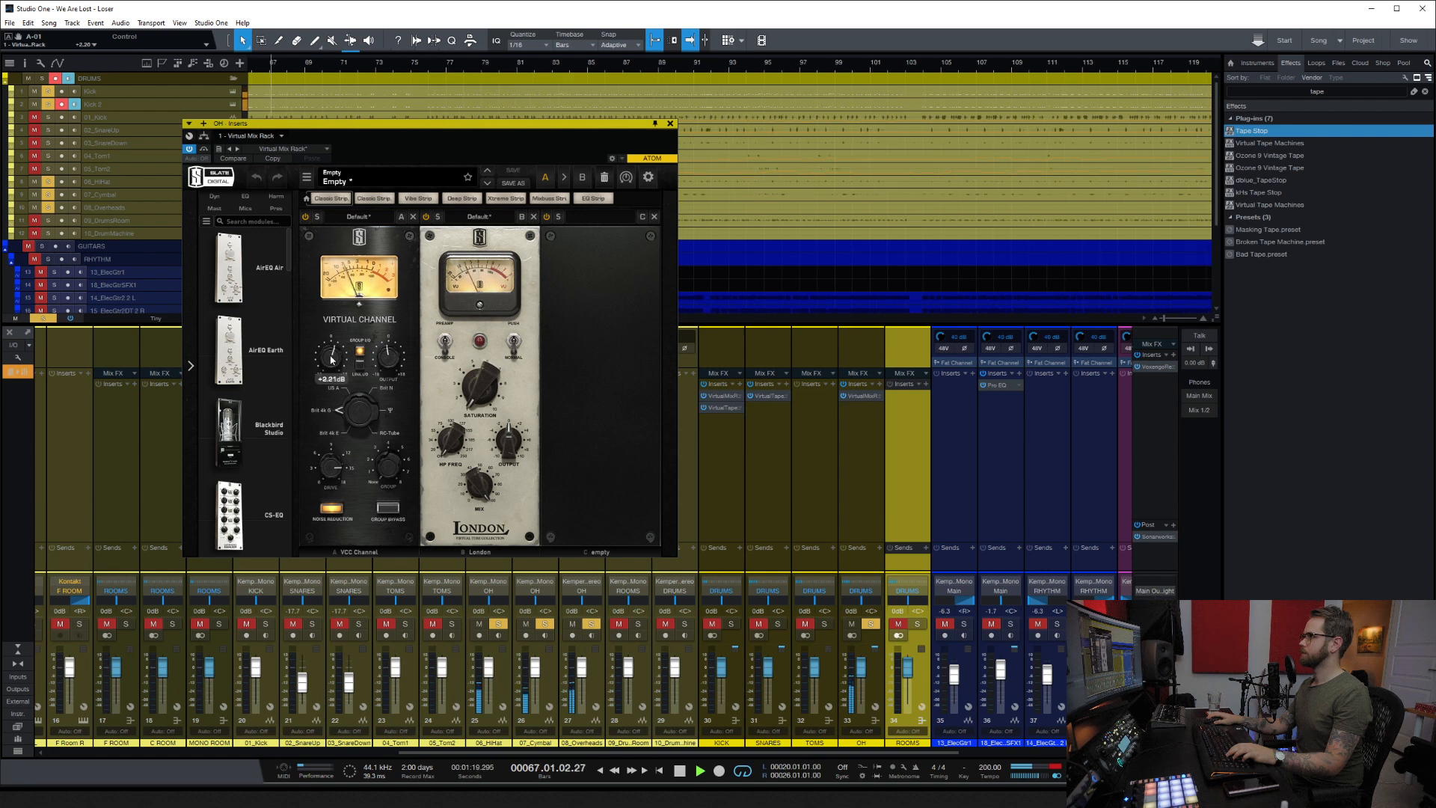
left_click(670, 124)
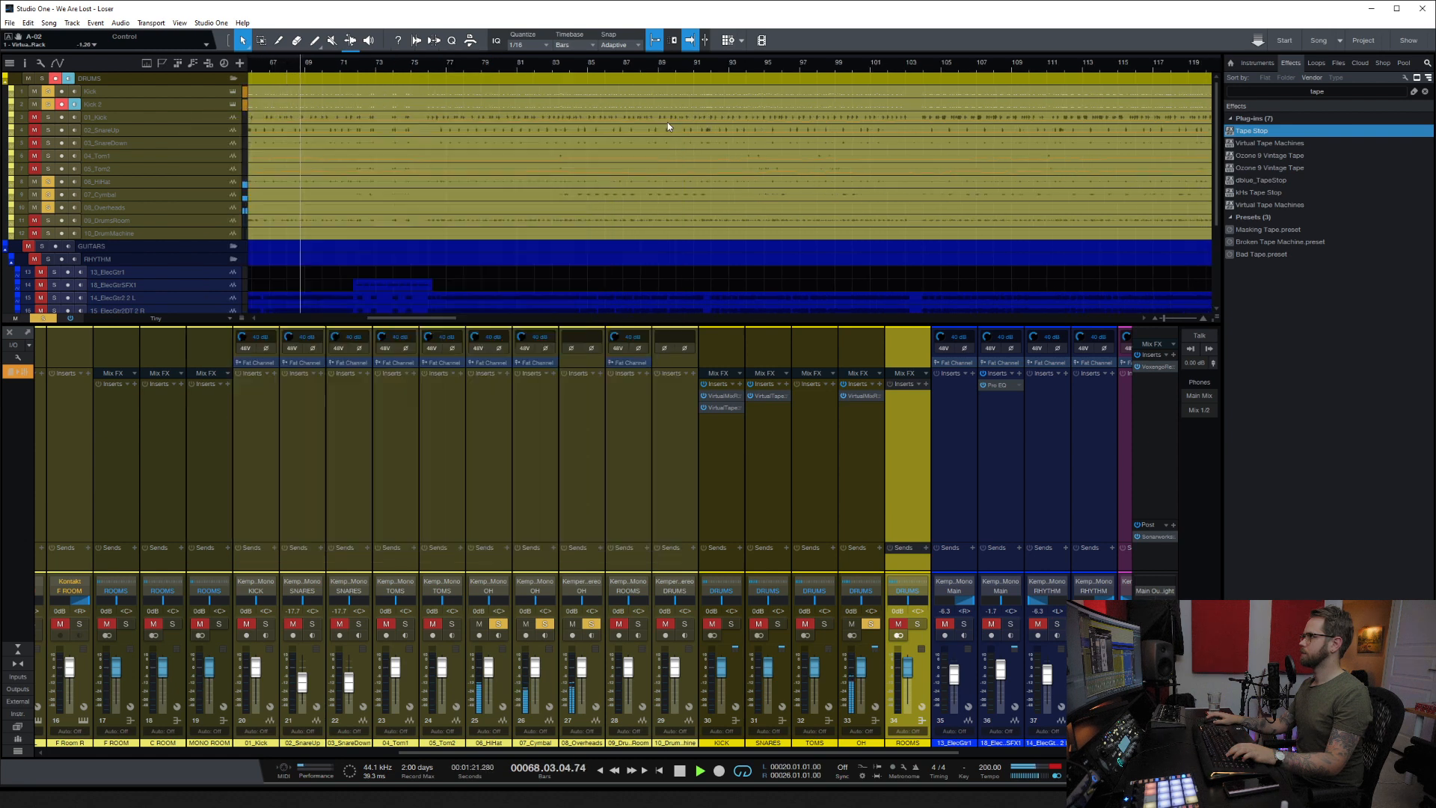
Step: Copy Virtual Tape Machines from the KICK bus to the SNARES bus, and from SNARES to the OH bus
left_click_drag(717, 409, 759, 400)
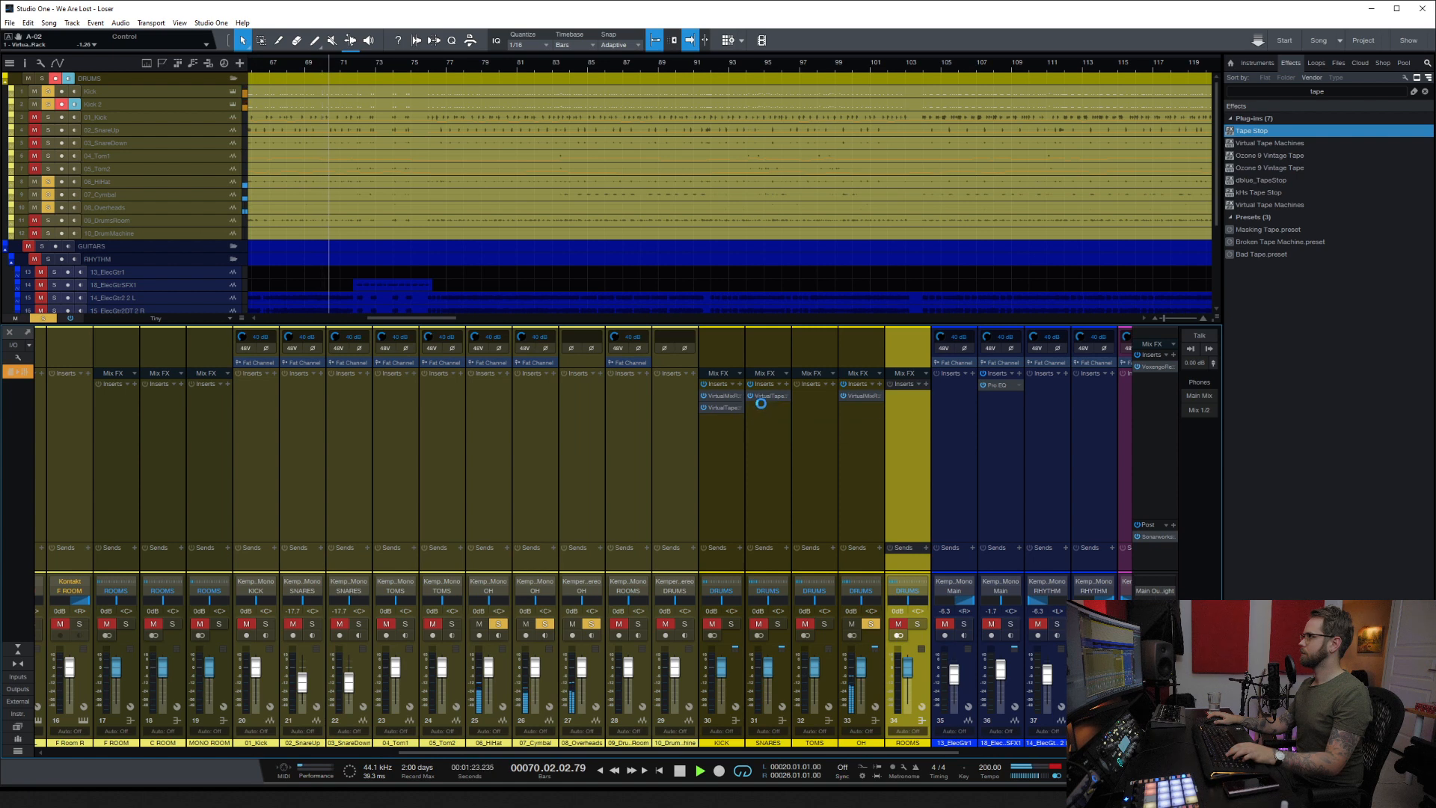
left_click(765, 124)
left_click_drag(764, 408, 860, 408)
left_click(765, 124)
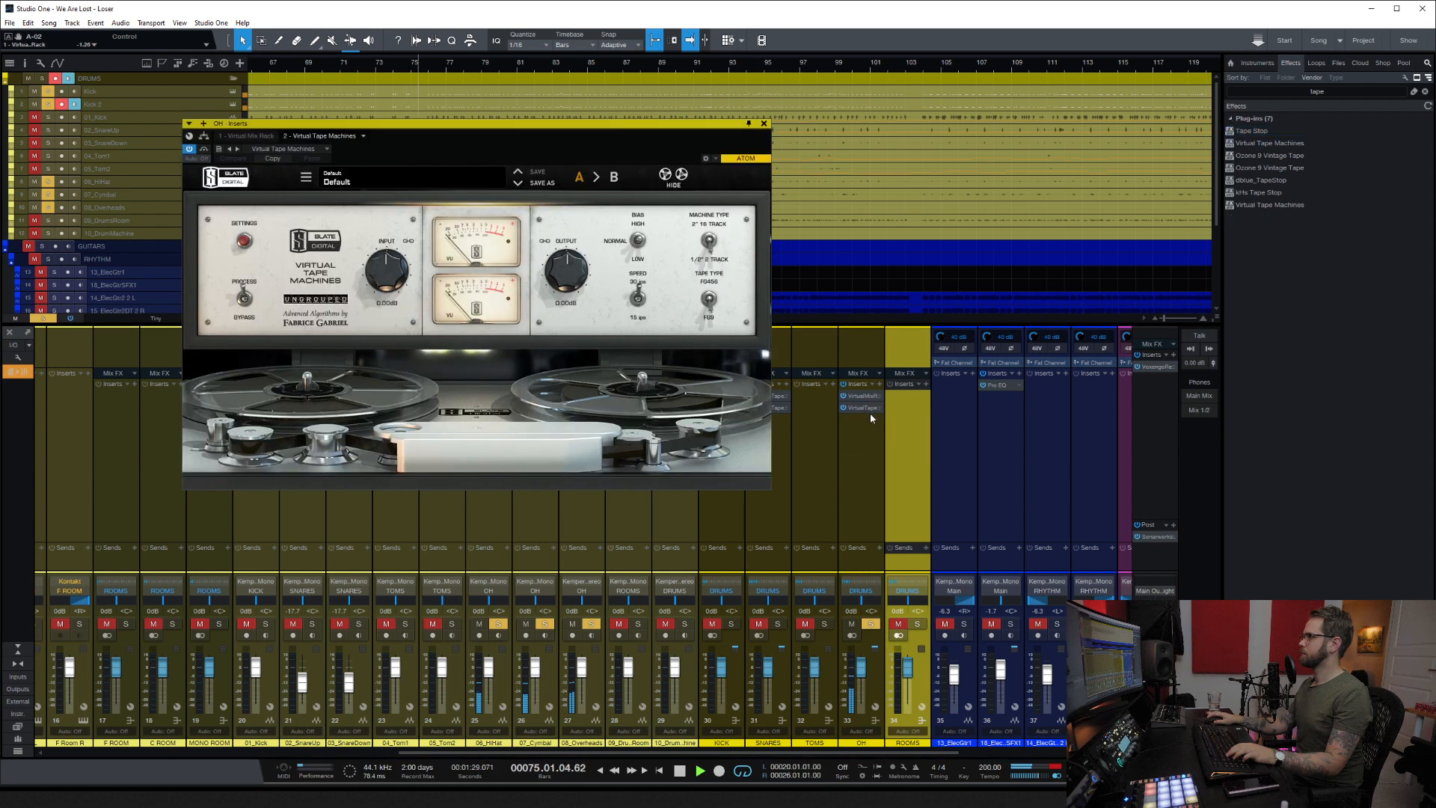
left_click(763, 124)
Step: Switch the solo from the OH bus to the ROOMS bus and resume playback
key("space")
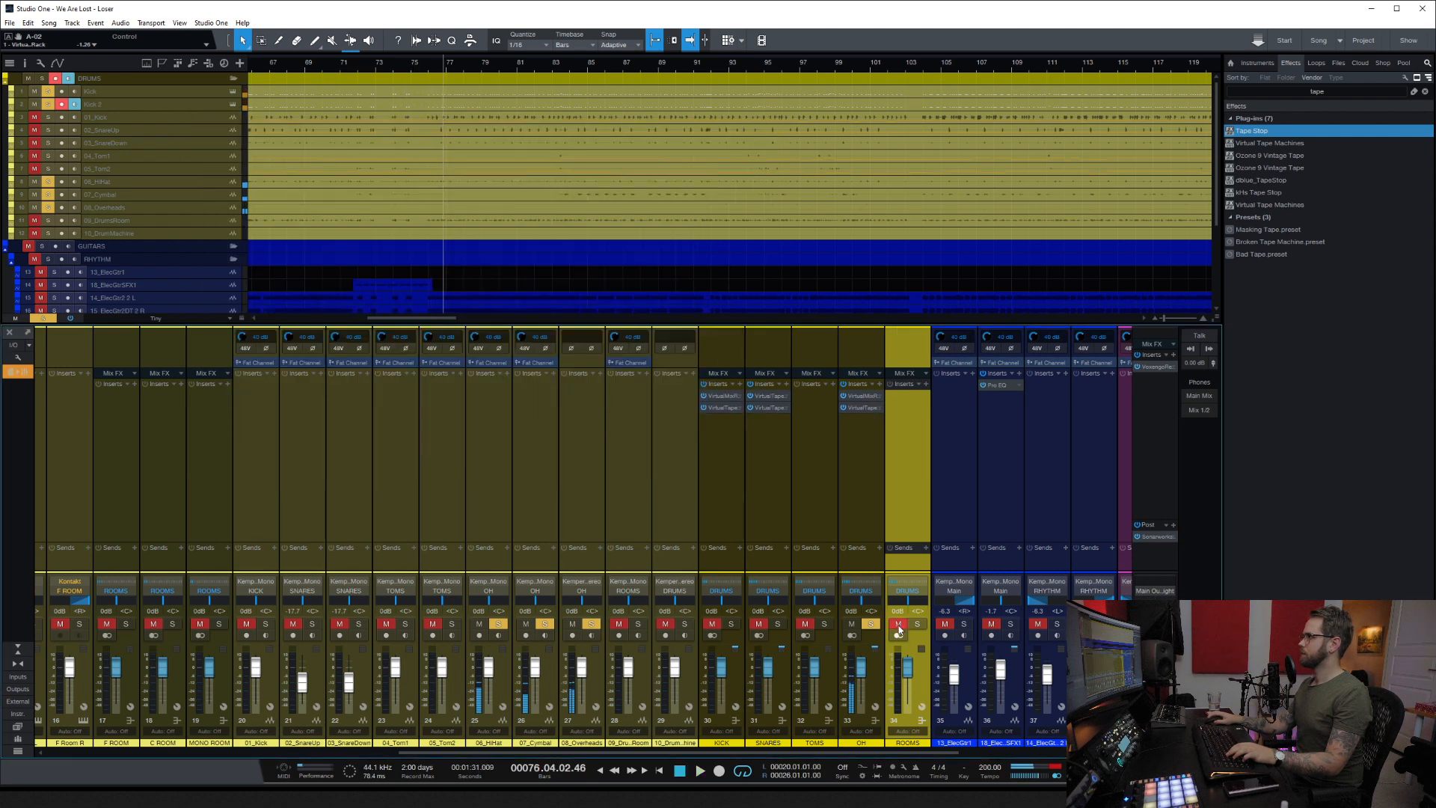
left_click(871, 623)
left_click(917, 623)
key("space")
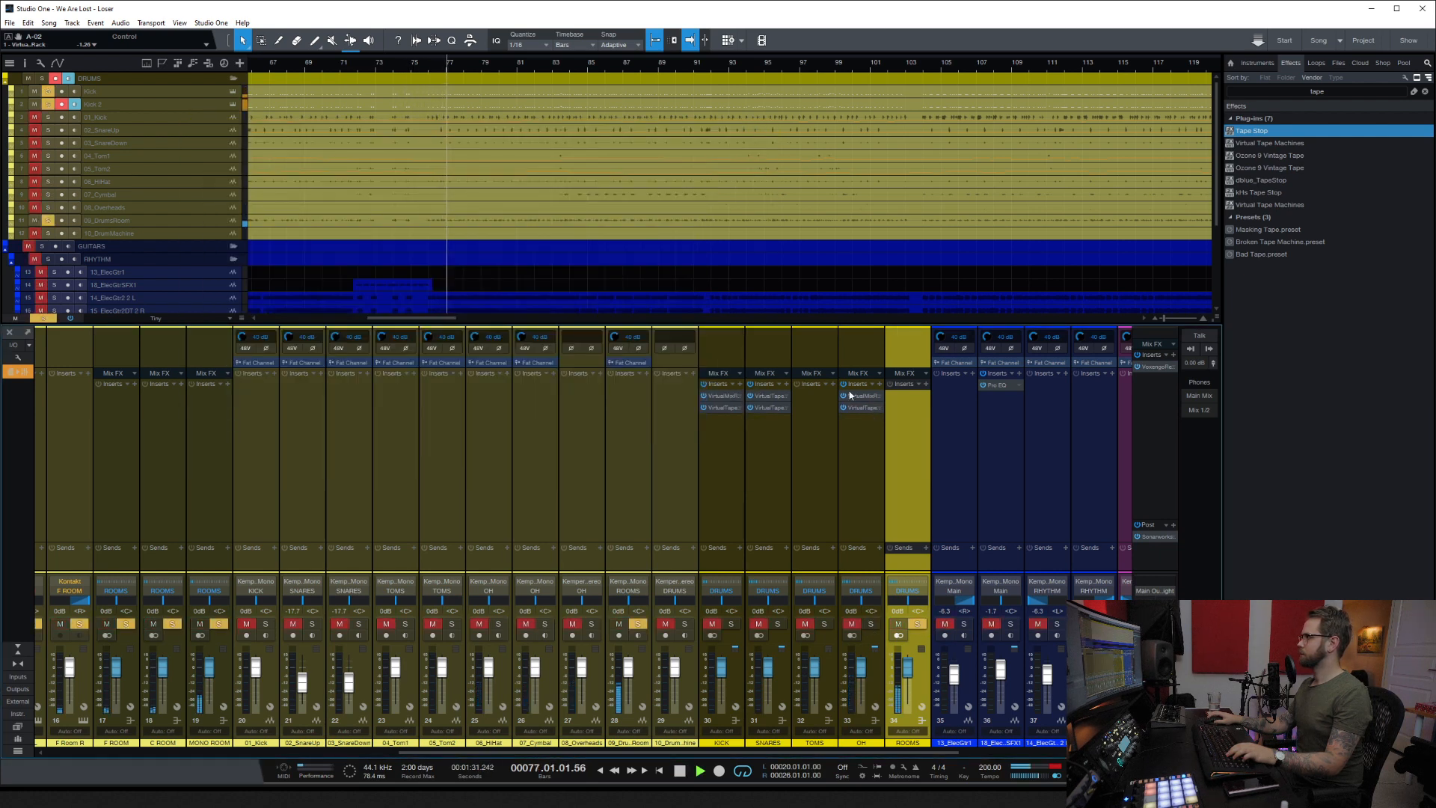
Step: Copy Virtual Mix Rack from OH to the ROOMS bus, driving VCC Channel's input to about +4.1 dB and raising London's saturation
left_click_drag(864, 400, 908, 396)
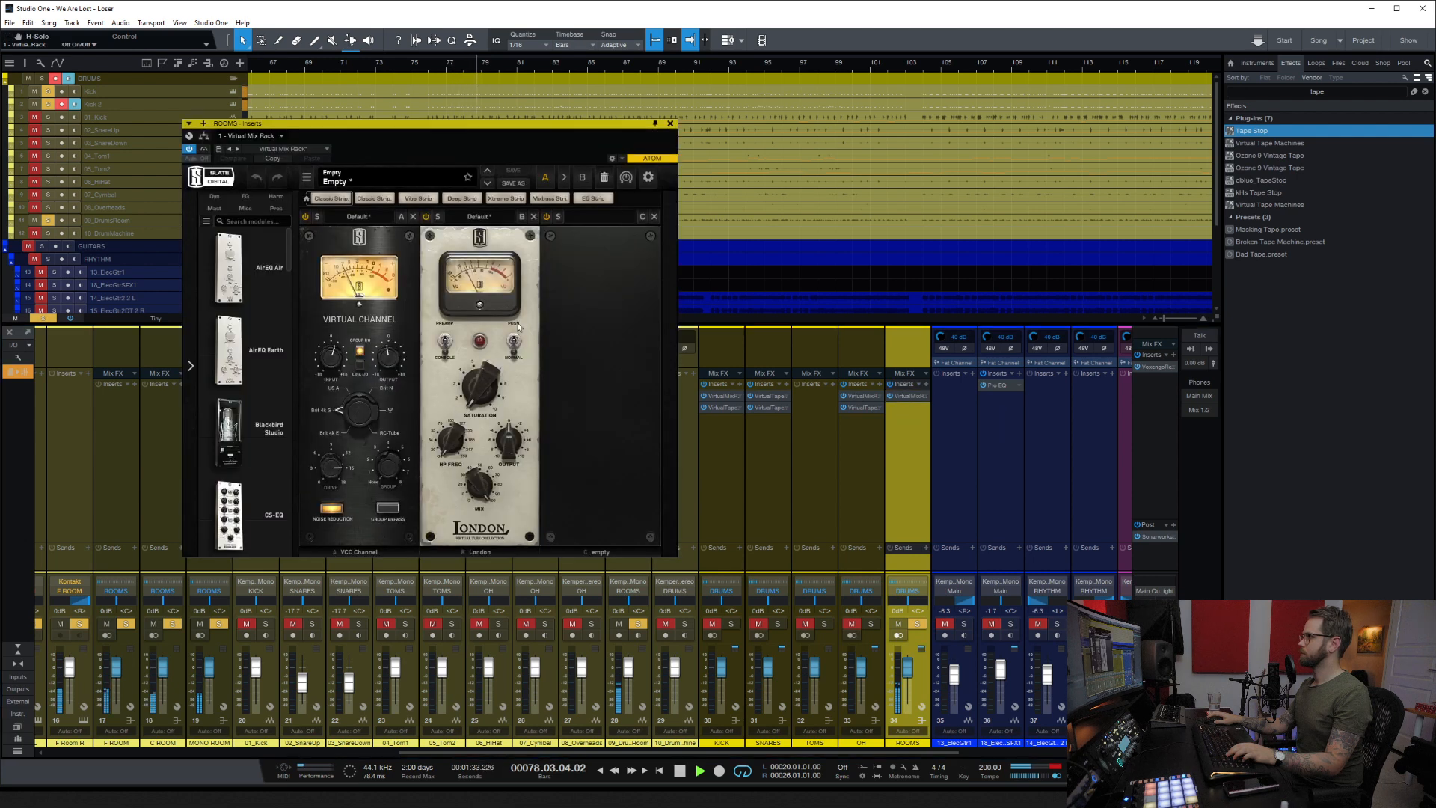
left_click_drag(330, 373, 336, 359)
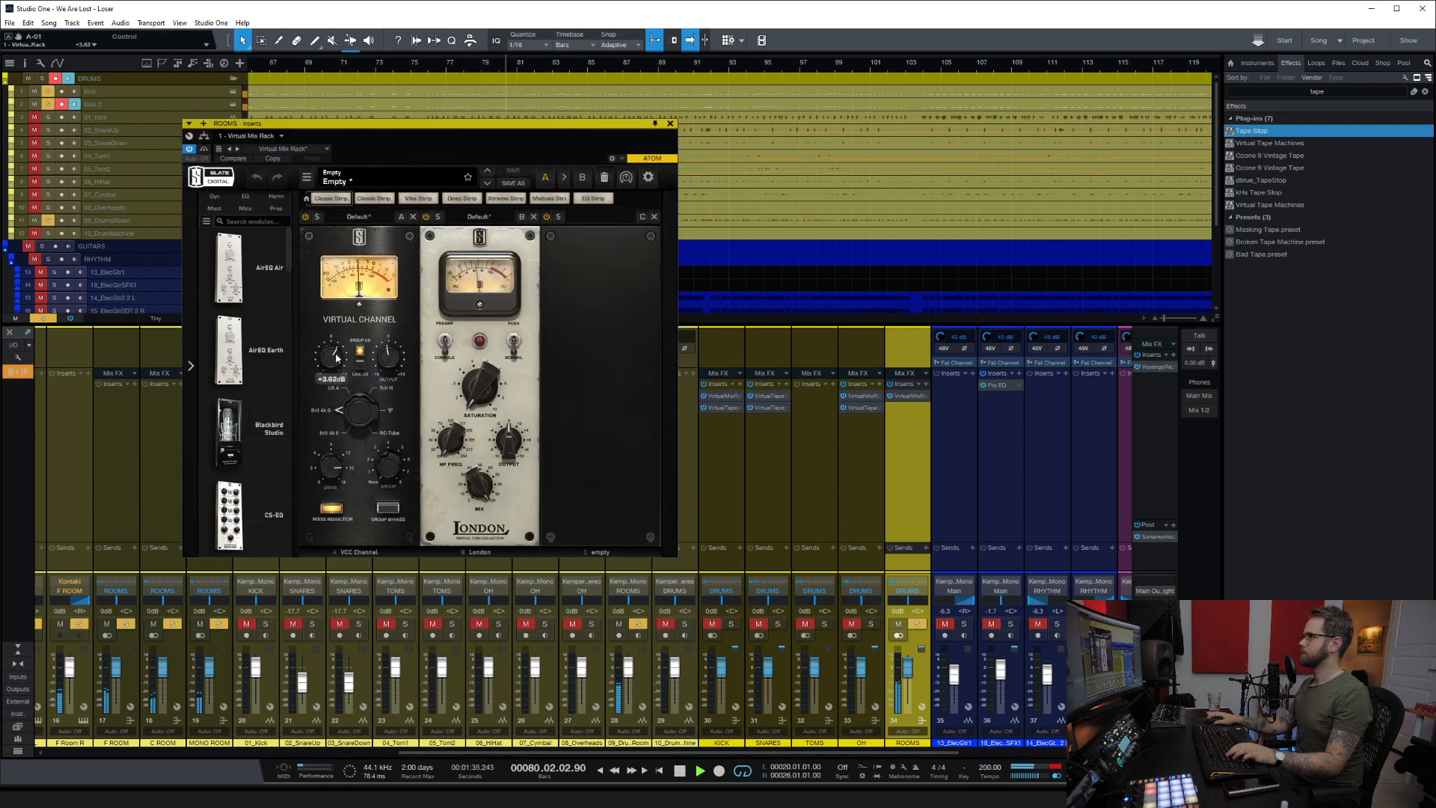
left_click_drag(474, 379, 491, 362)
left_click_drag(337, 356, 339, 349)
left_click(670, 123)
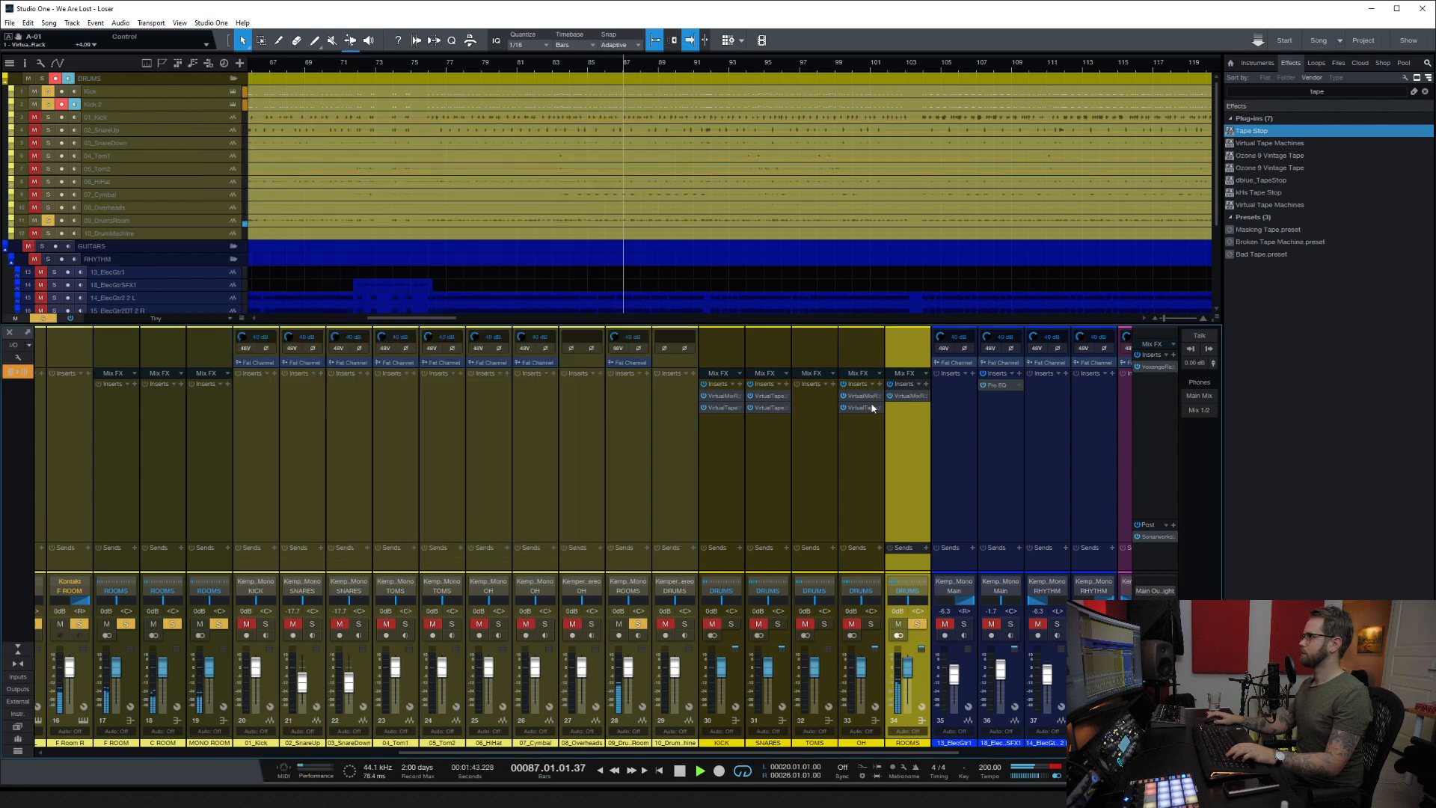
Step: Copy Virtual Tape Machines from the OH bus to the ROOMS bus and stop playback
left_click_drag(869, 408, 902, 414)
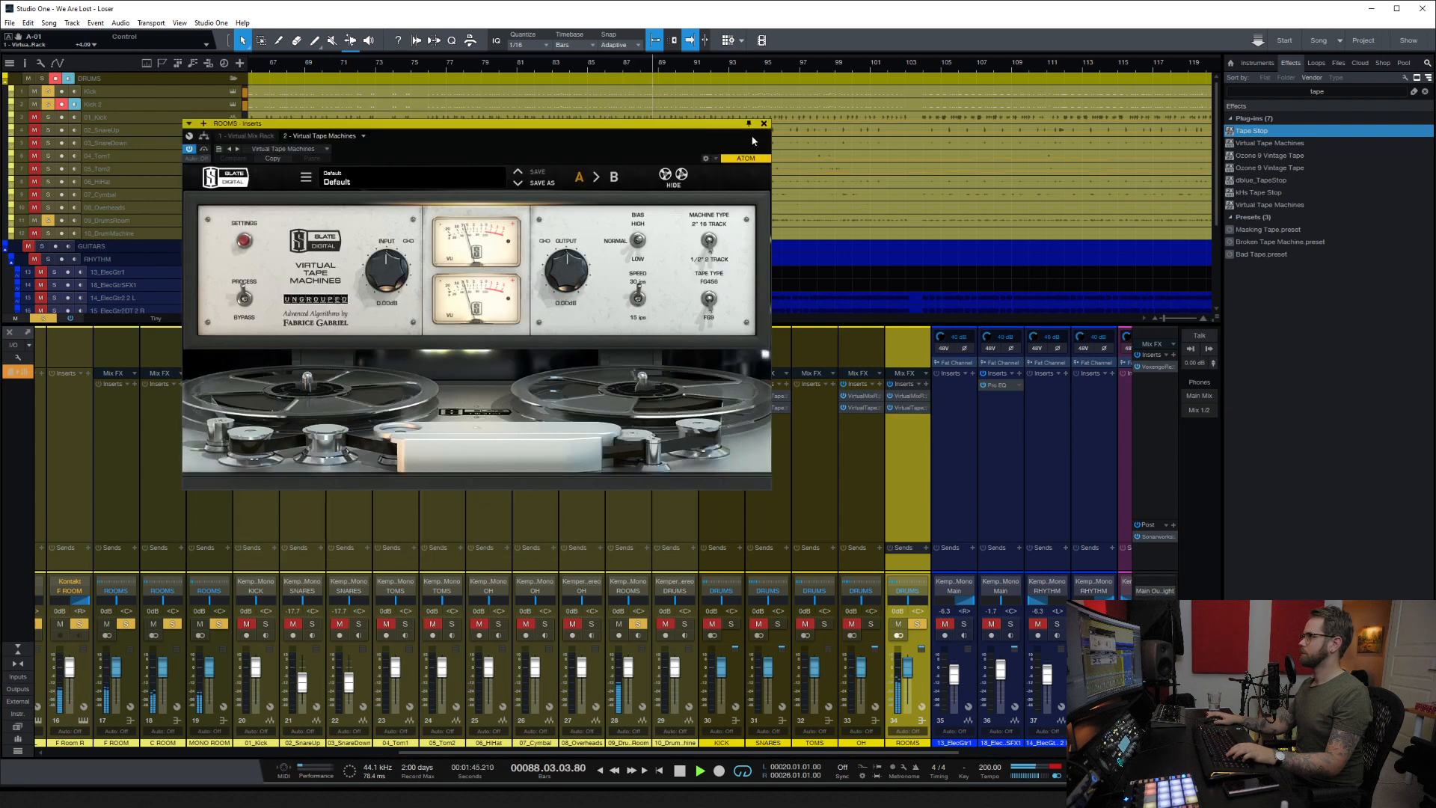
left_click(764, 124)
key("space")
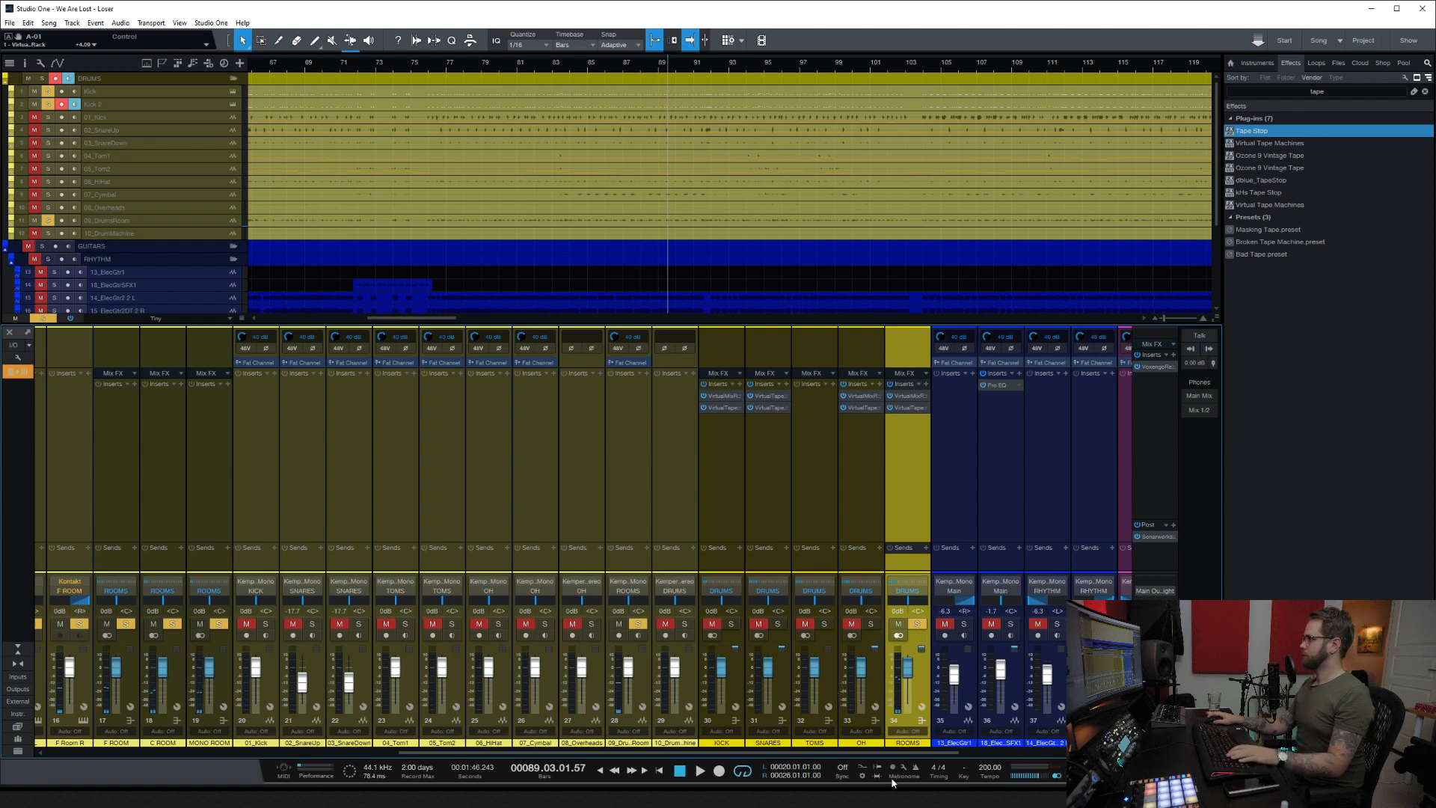
Step: Clear the ROOMS bus solo, solo the sampled Room channel instead, and raise its level to +10.0 dB during playback
left_click_drag(686, 756, 321, 750)
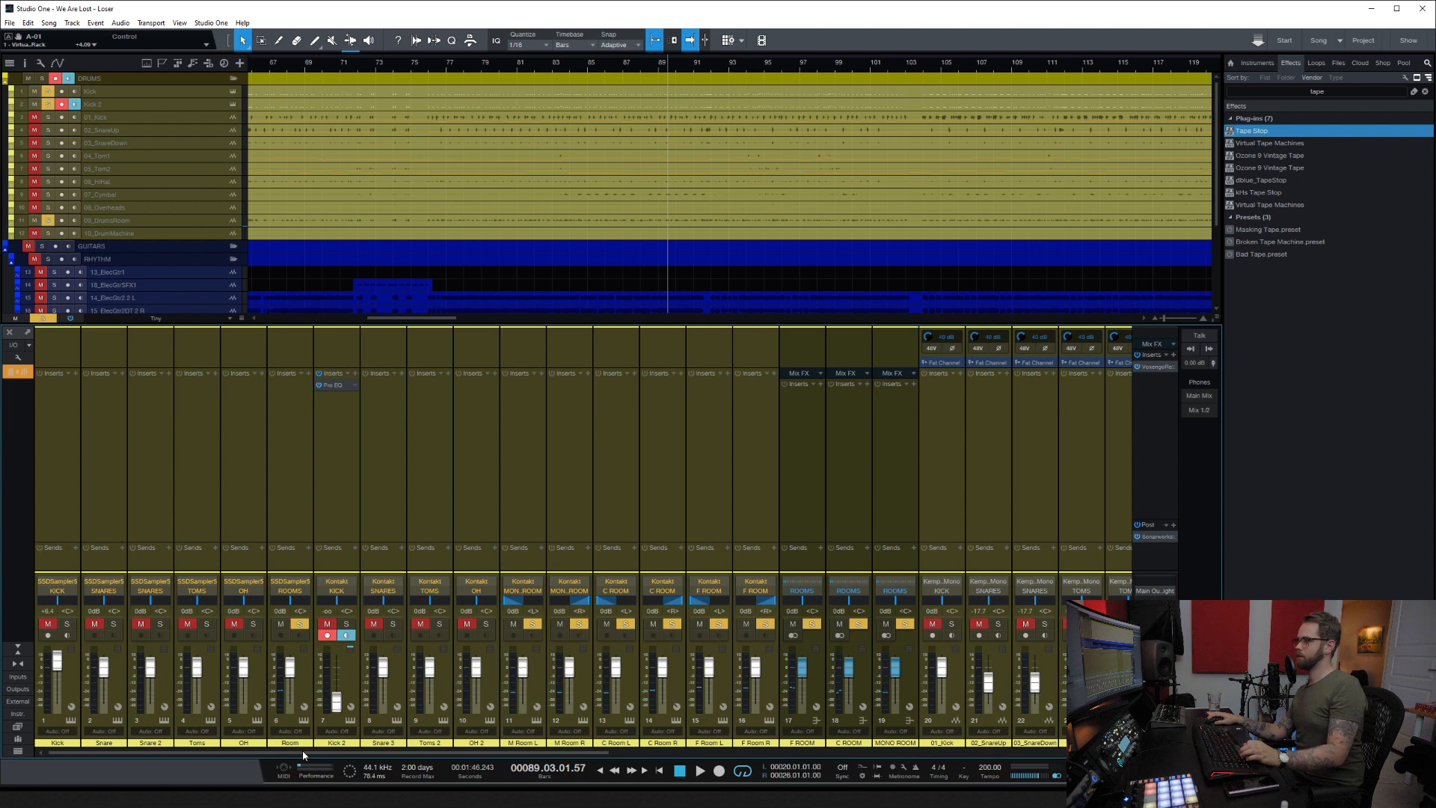
left_click_drag(303, 752, 266, 752)
left_click(887, 624)
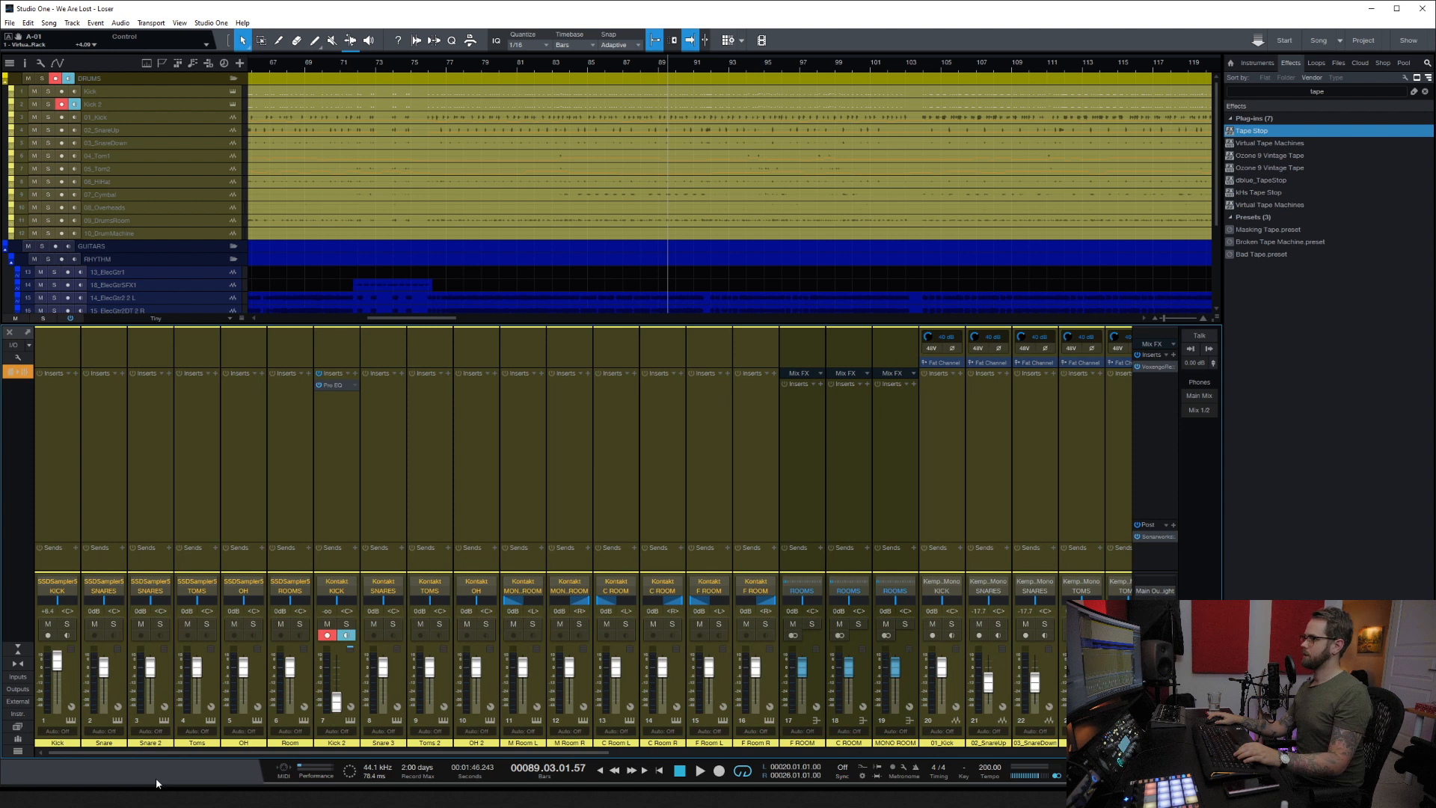
left_click(302, 626)
key("space")
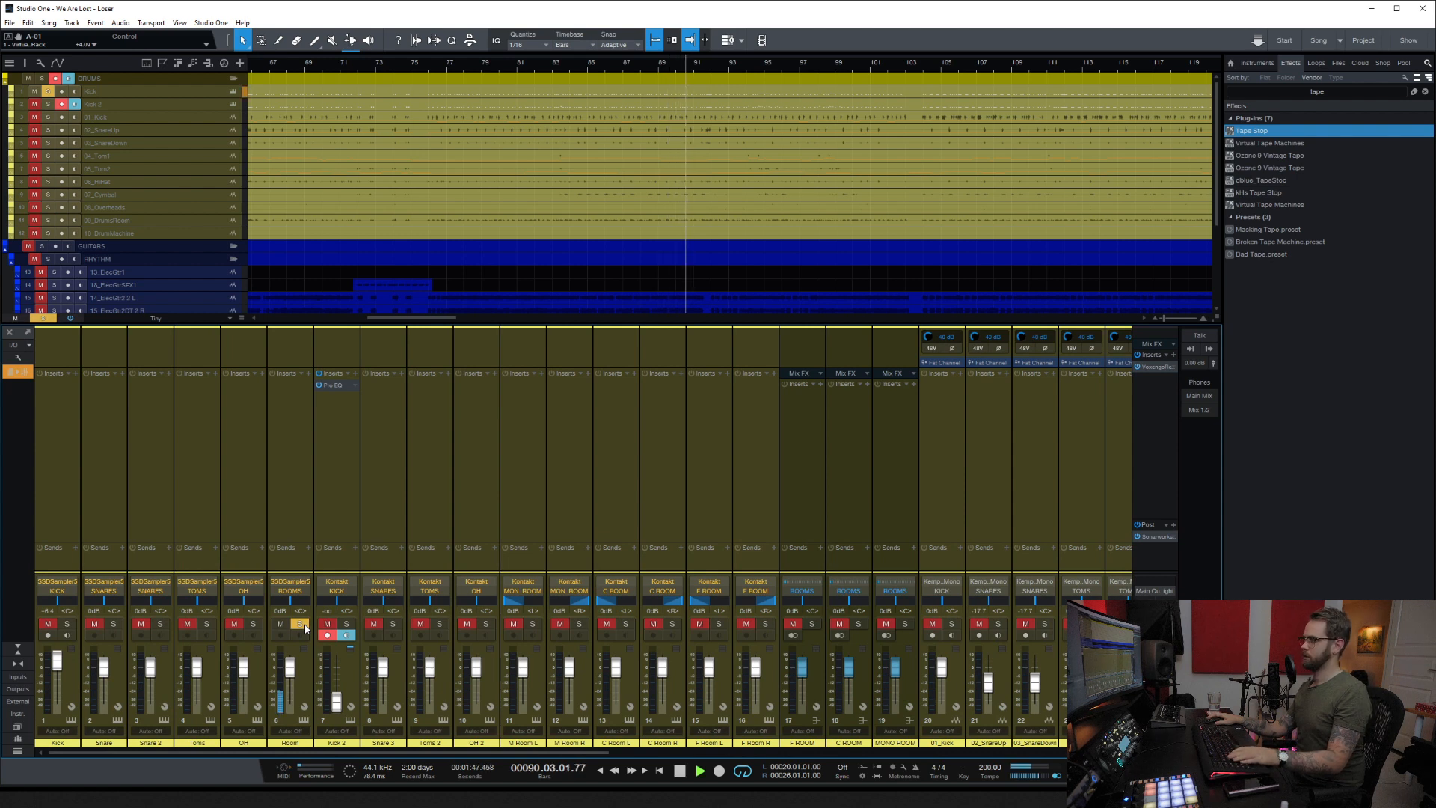
left_click_drag(295, 666, 303, 621)
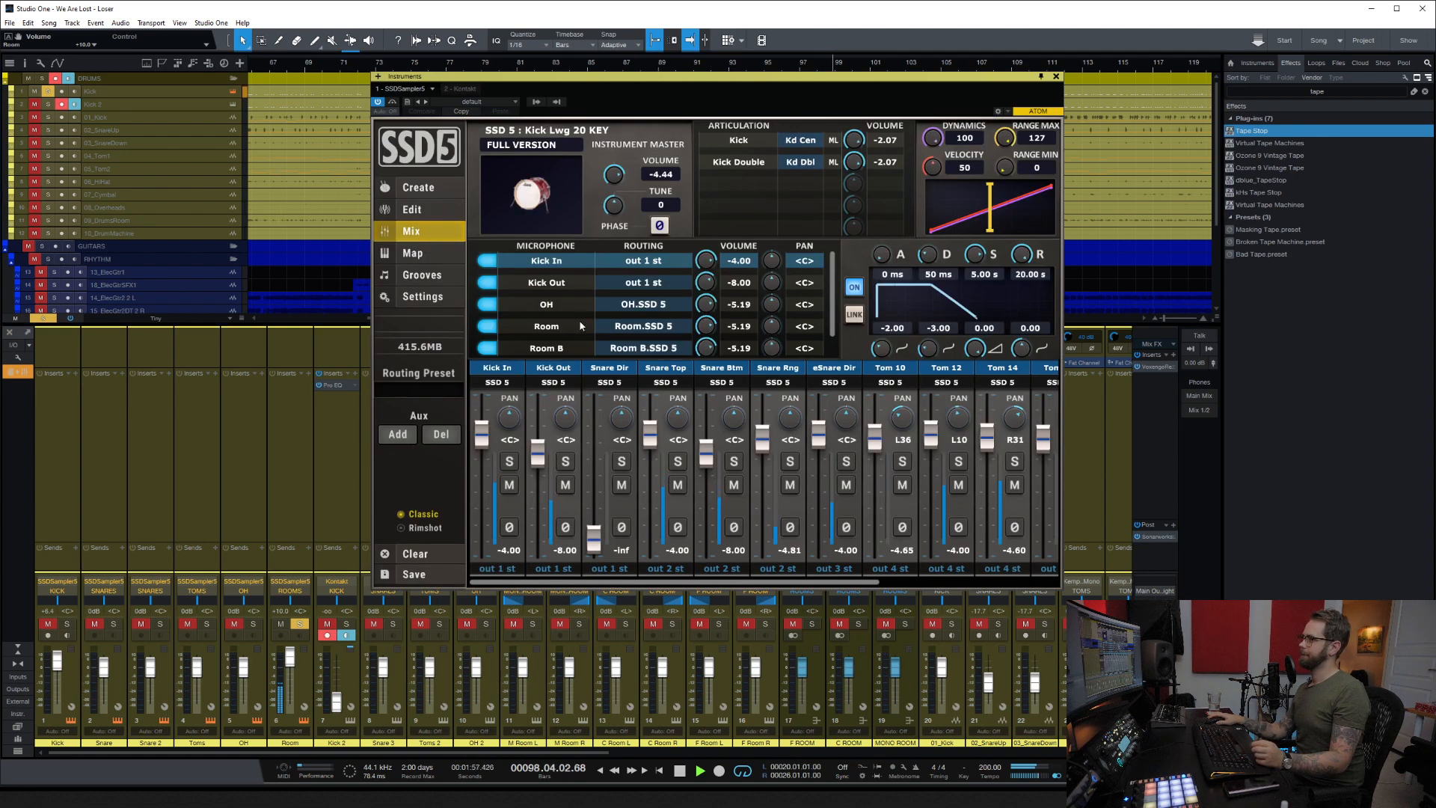
Step: Audition the SSD5 snare's Room microphone at high and silent levels, settle it at -5.44, and stop playback
left_click(617, 370)
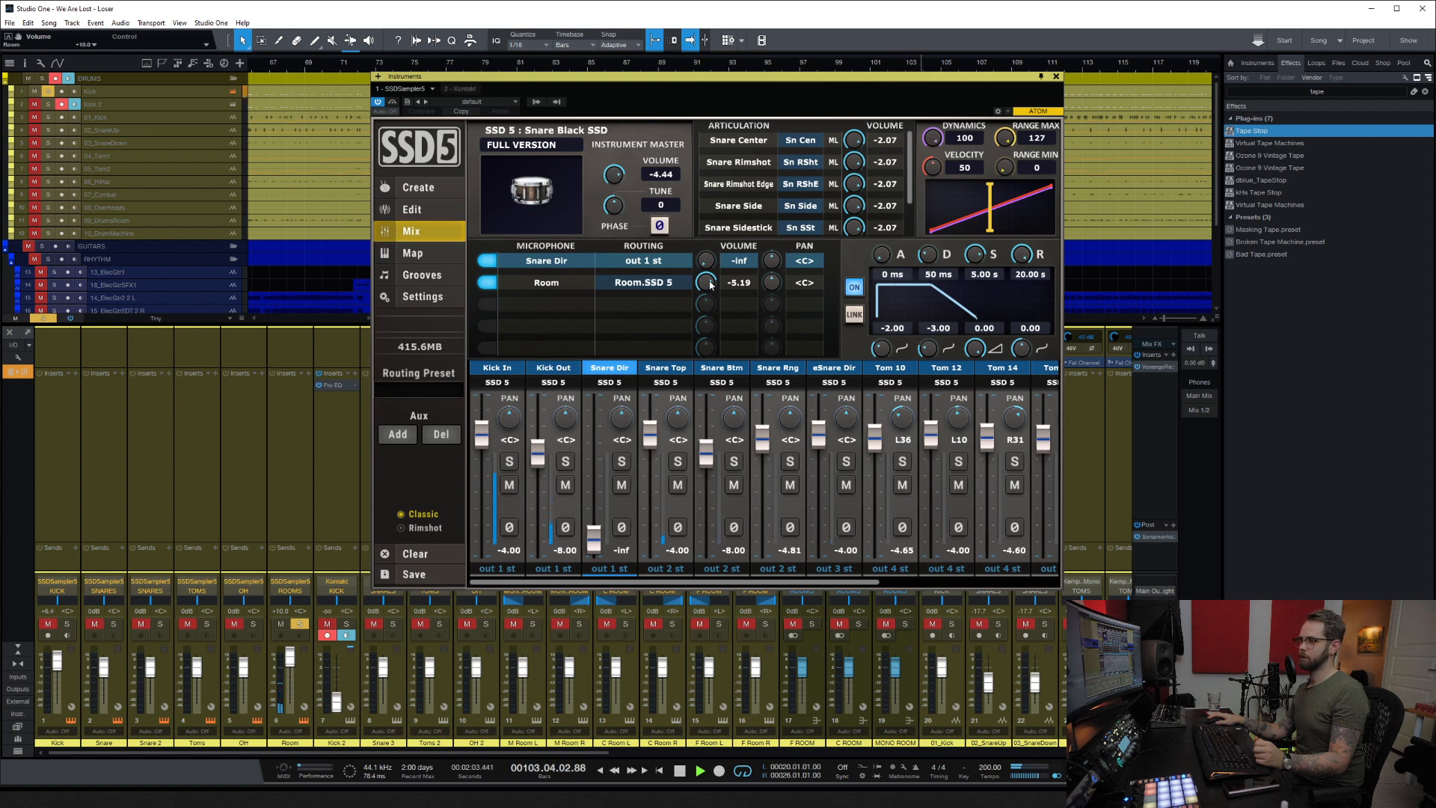
left_click_drag(711, 284, 711, 289)
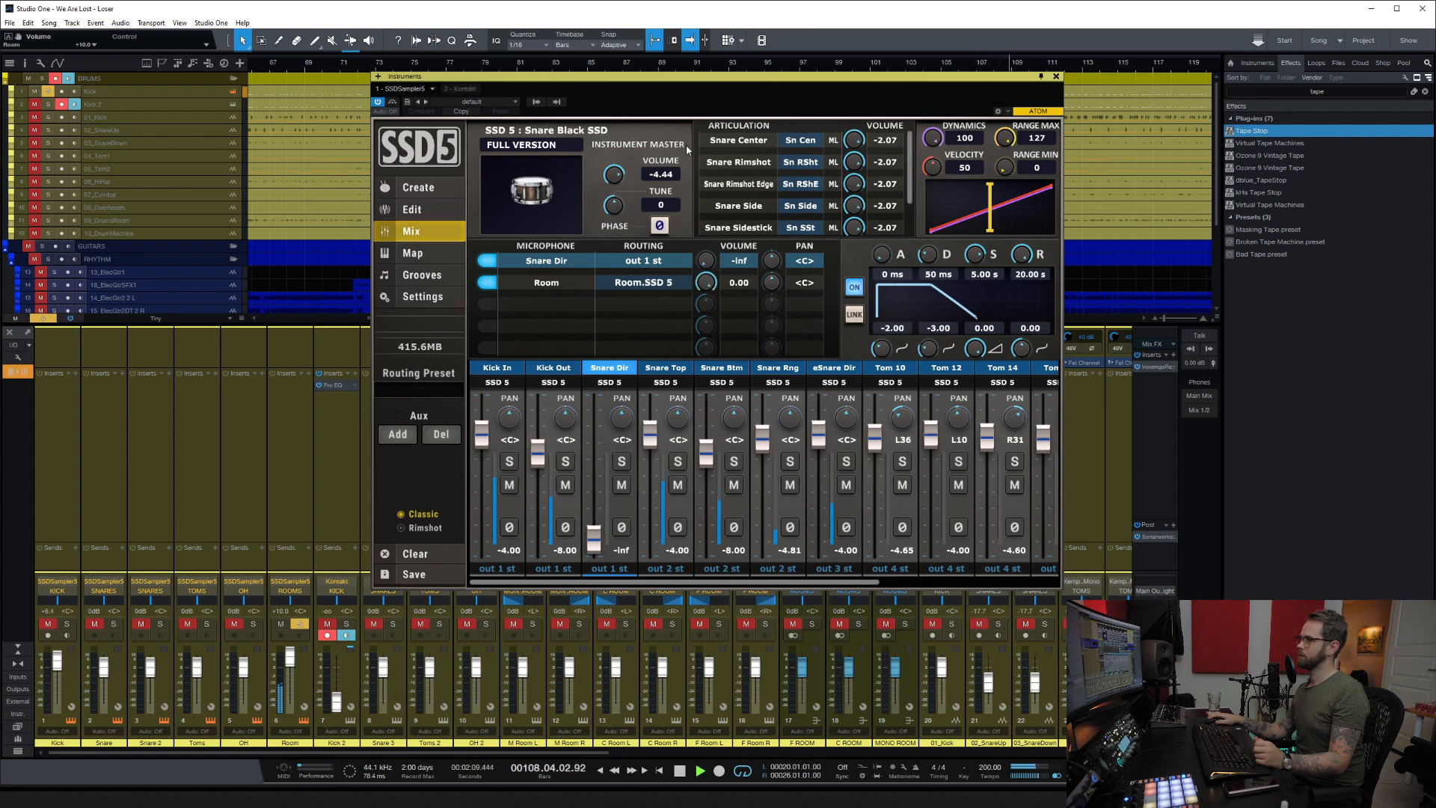
left_click_drag(685, 146, 754, 534)
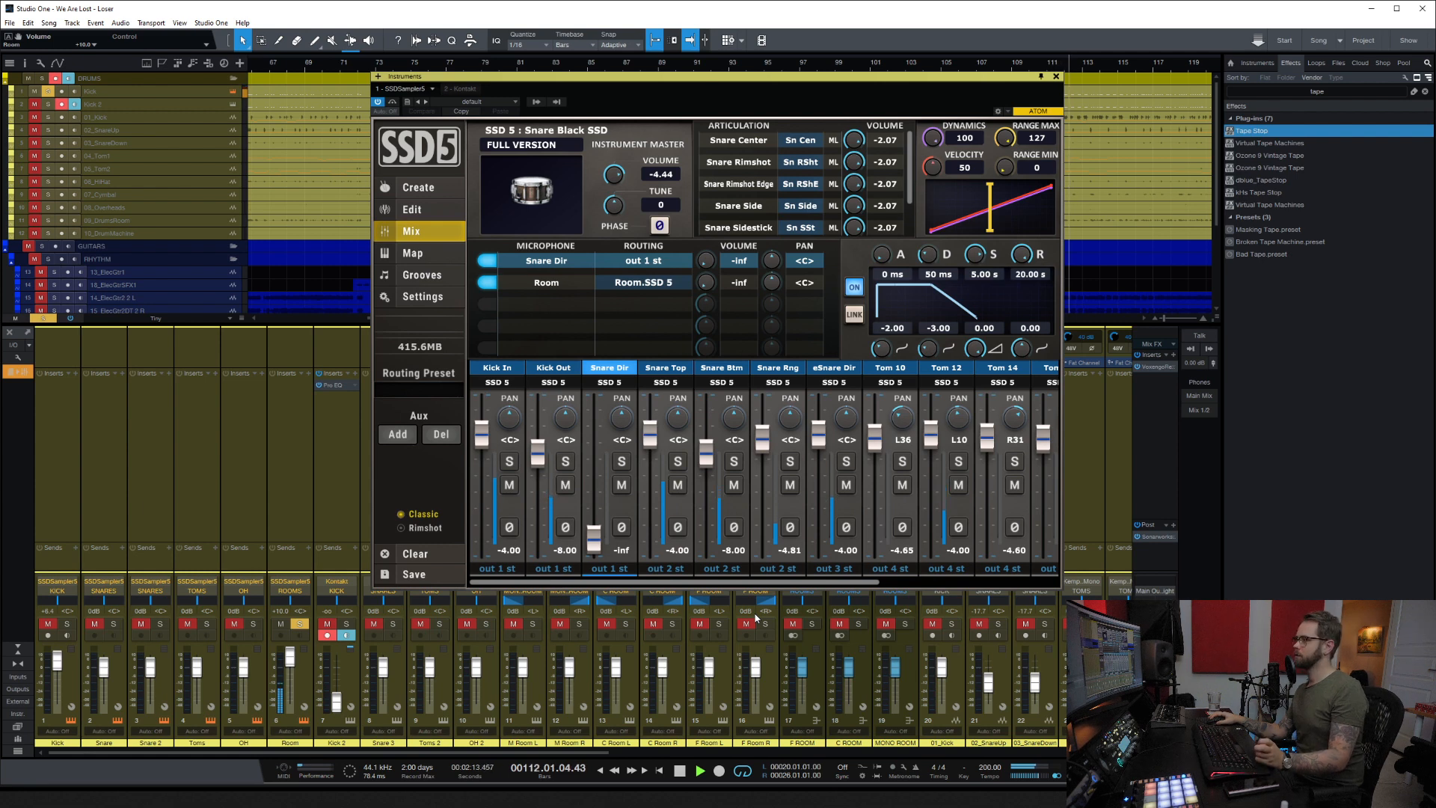
left_click_drag(755, 618, 715, 280)
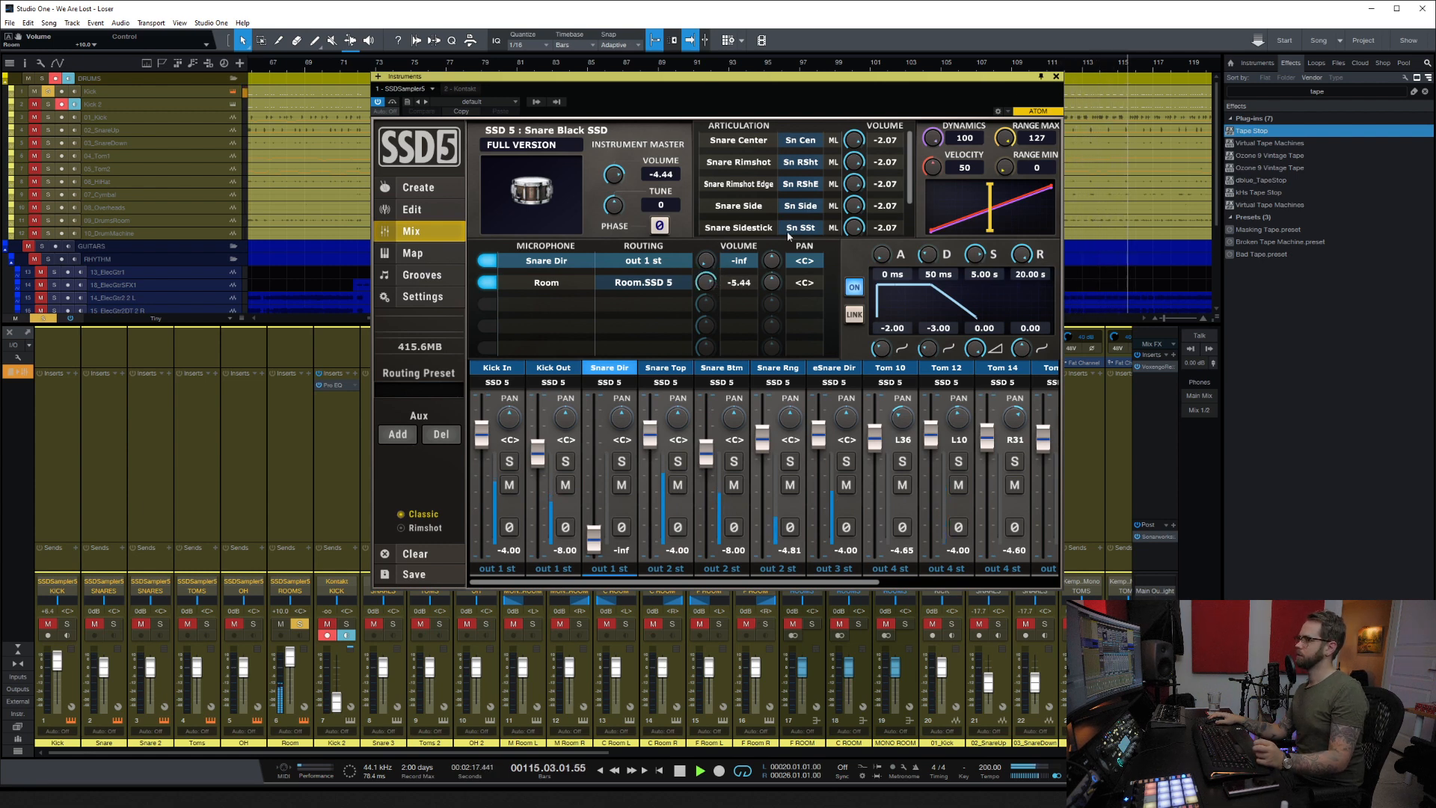
key("Escape")
key("space")
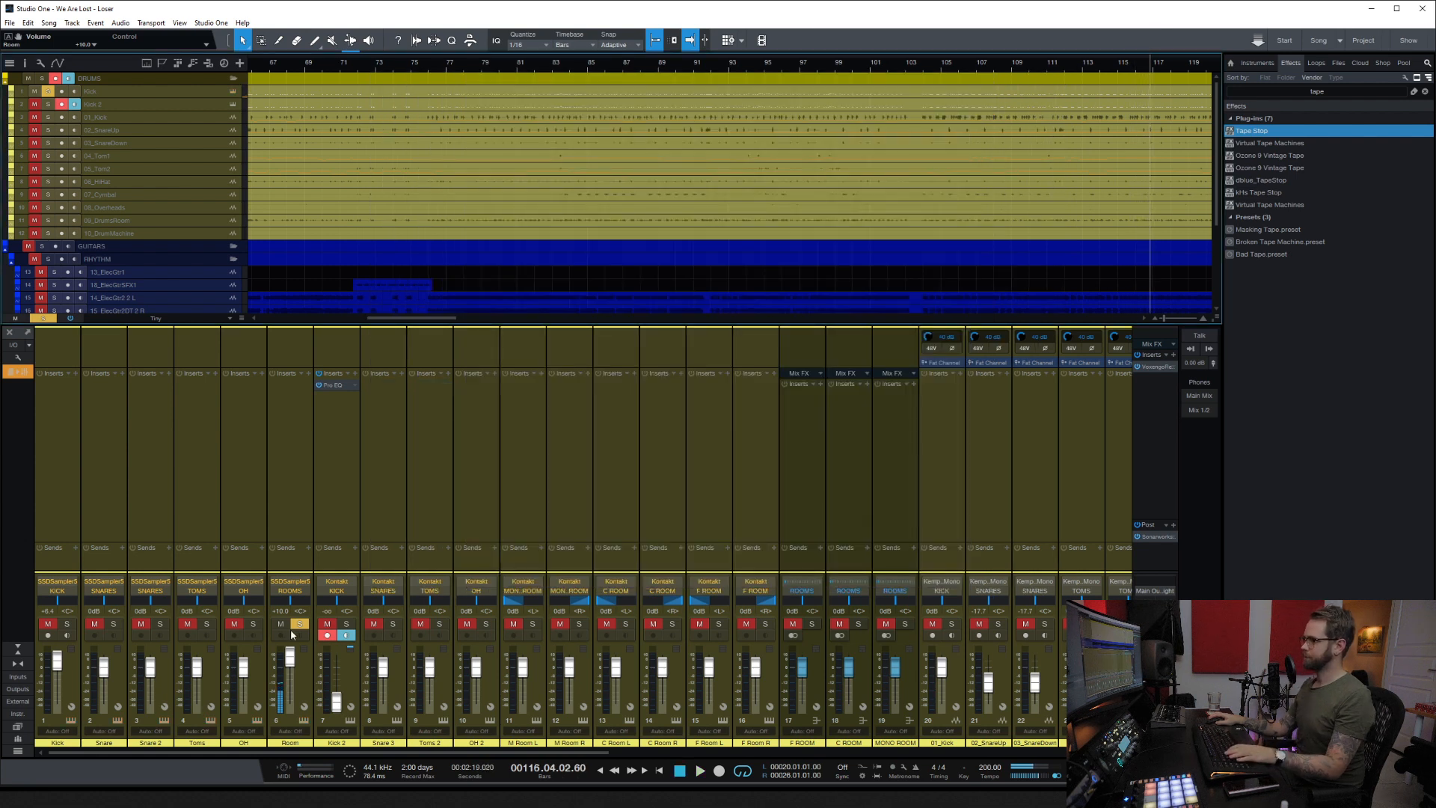
Step: Clear the sampled Room channel's solo, reset its level to 0 dB, and solo the OH bus
left_click(299, 622)
left_click_drag(311, 750, 684, 751)
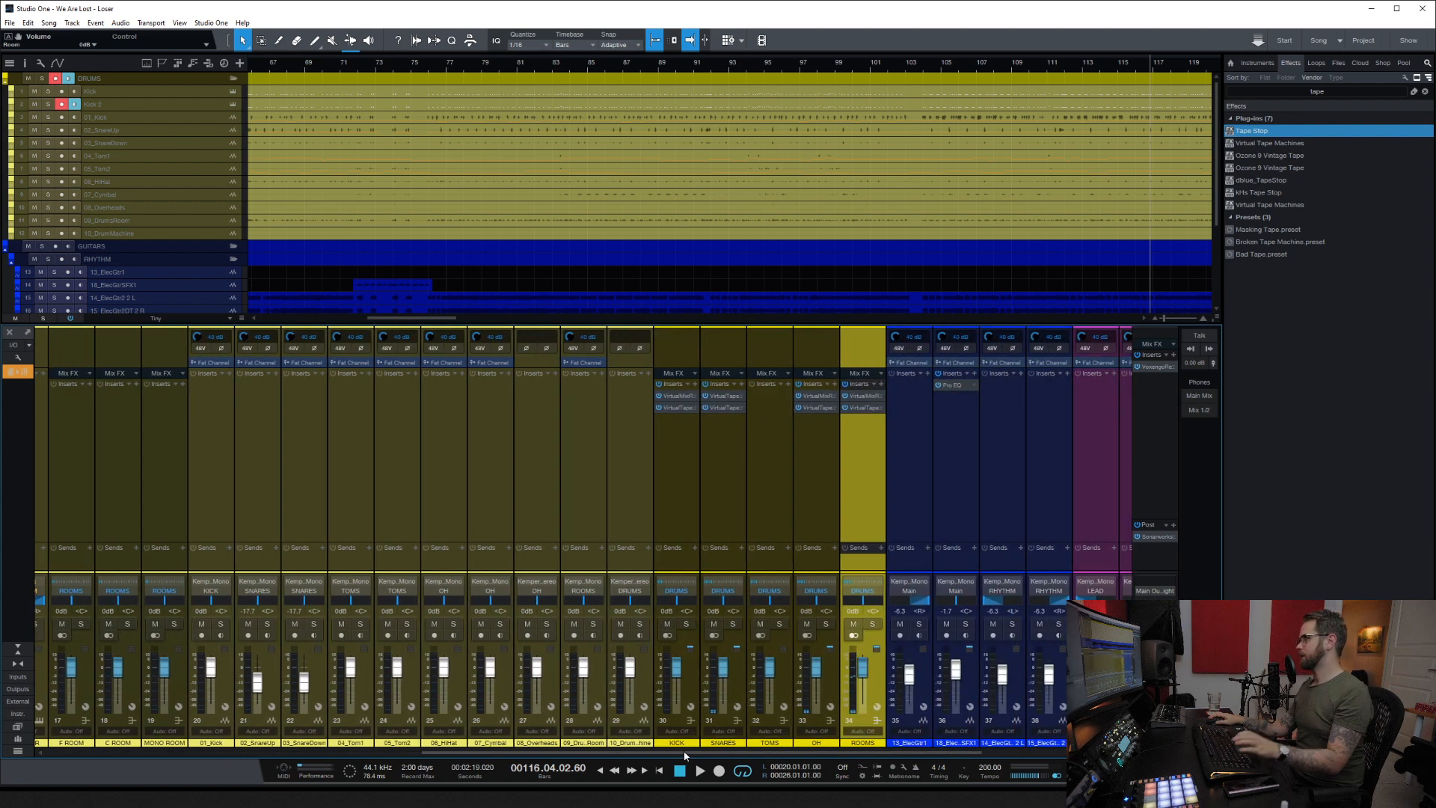
left_click(825, 623)
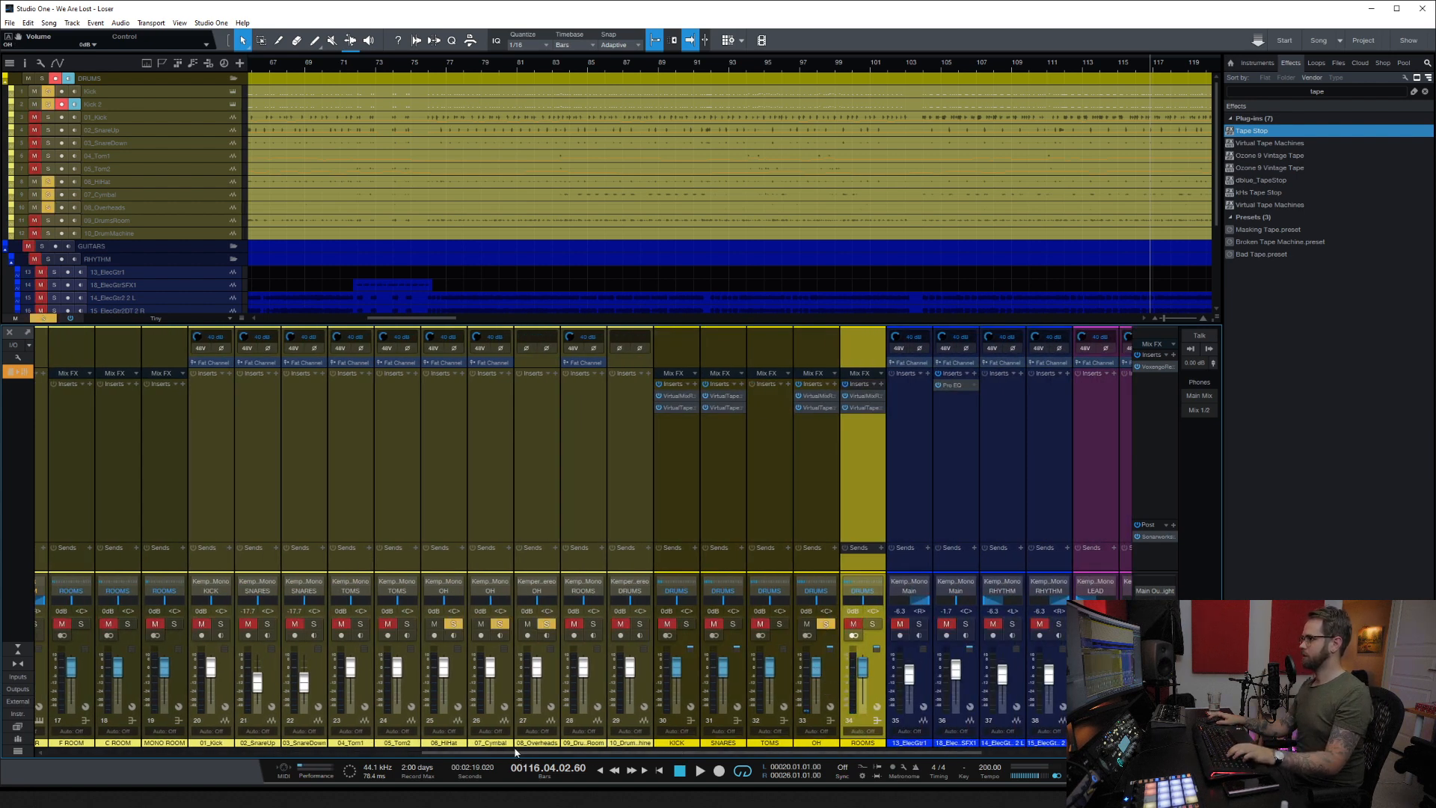
Step: Pull the sampled OH and OH 2 faders fully down and loop playback over bars 33 to 45
left_click_drag(558, 755, 147, 753)
left_click_drag(245, 668, 243, 703)
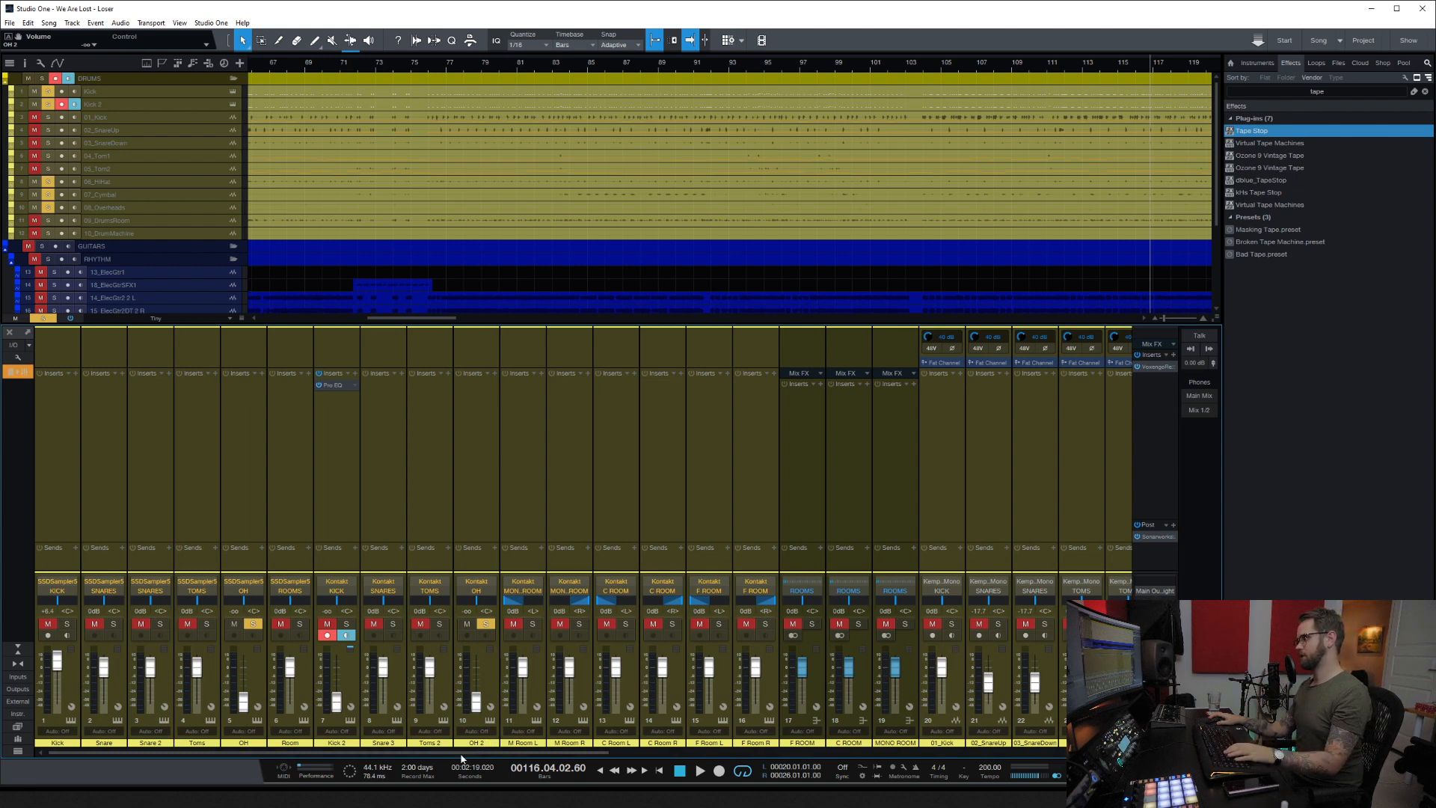
key("w")
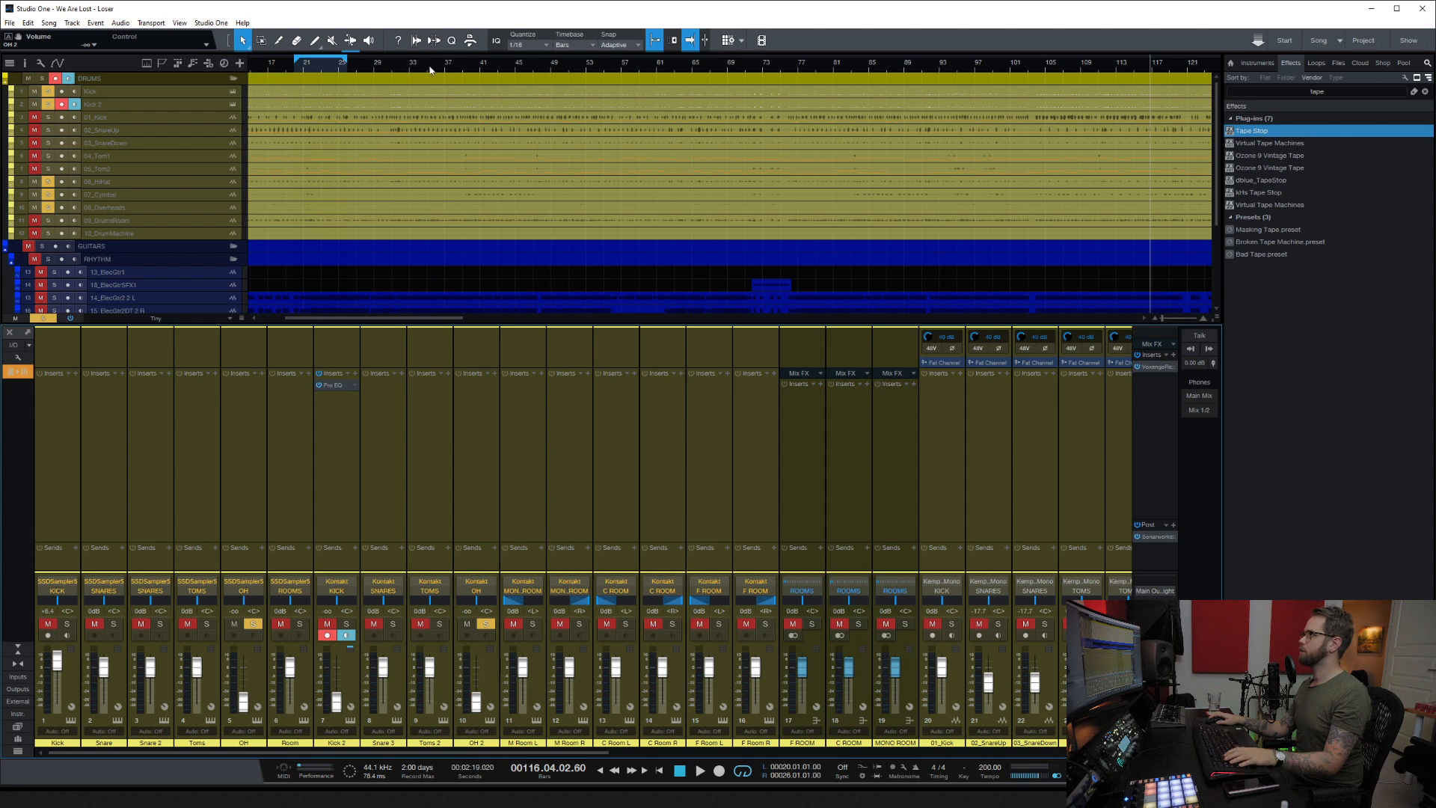
left_click_drag(414, 53, 527, 47)
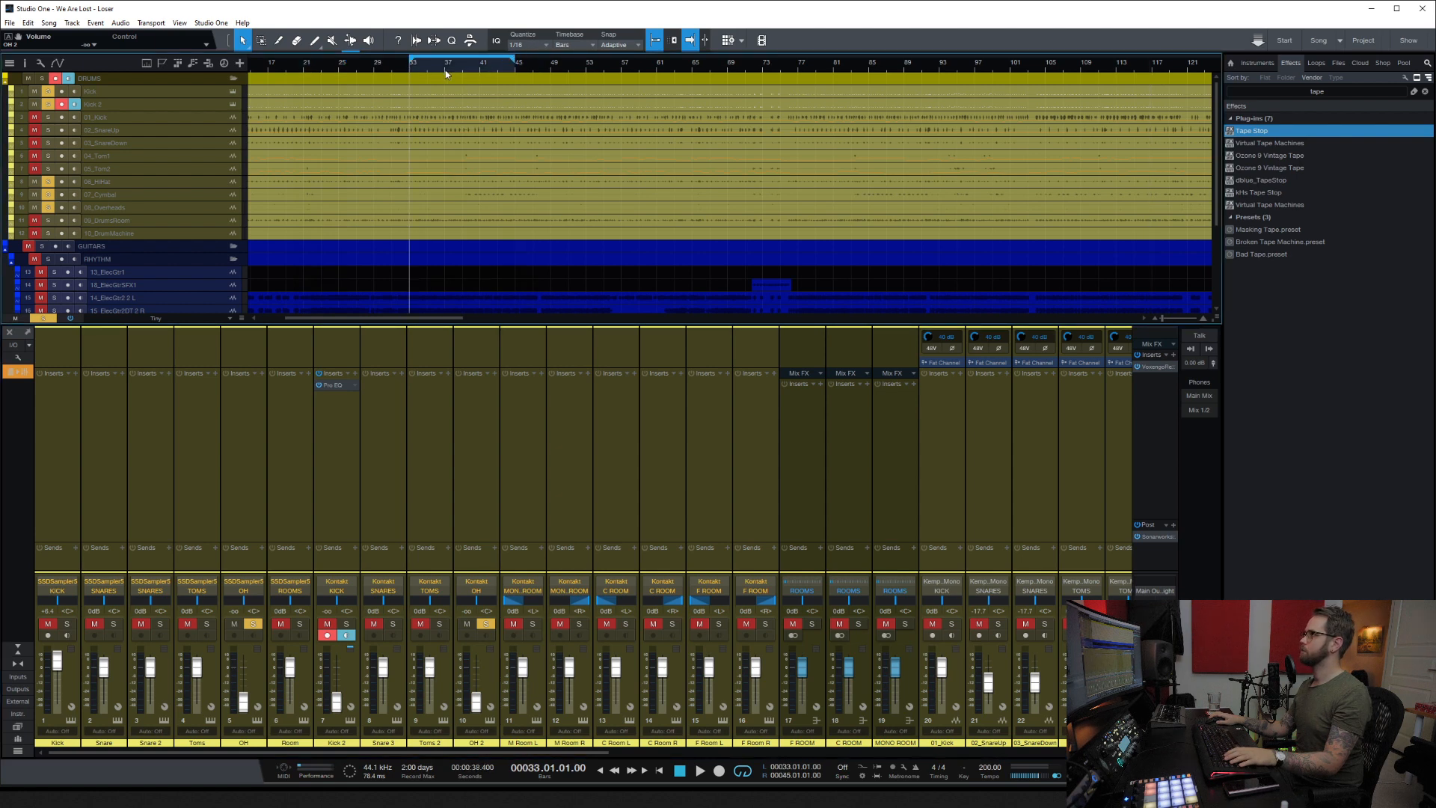
key("e")
Step: Bring OH 2 and OH back up to 0 dB during playback, auditioning the soloed OH bus
left_click_drag(477, 700, 478, 666)
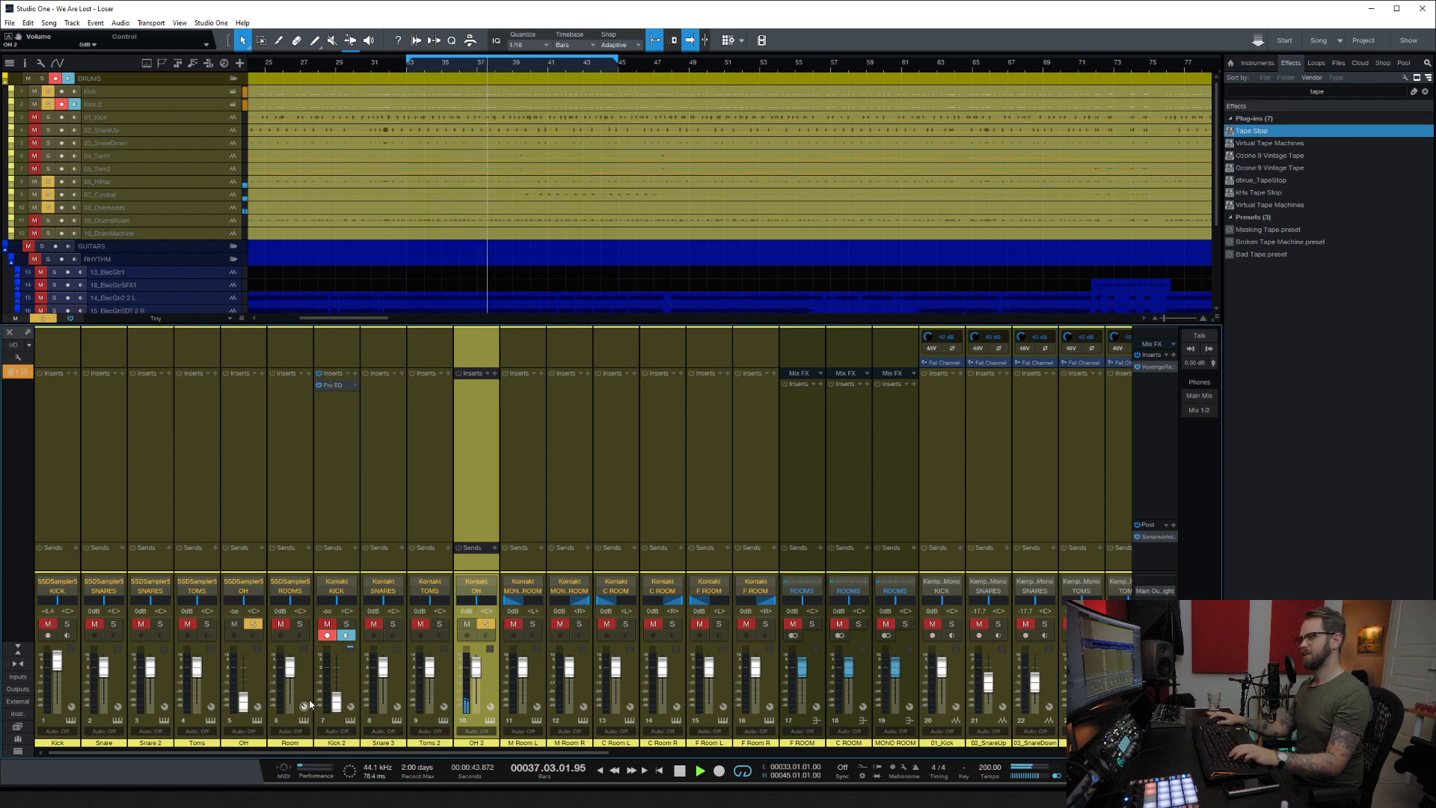
left_click_drag(245, 703, 245, 667)
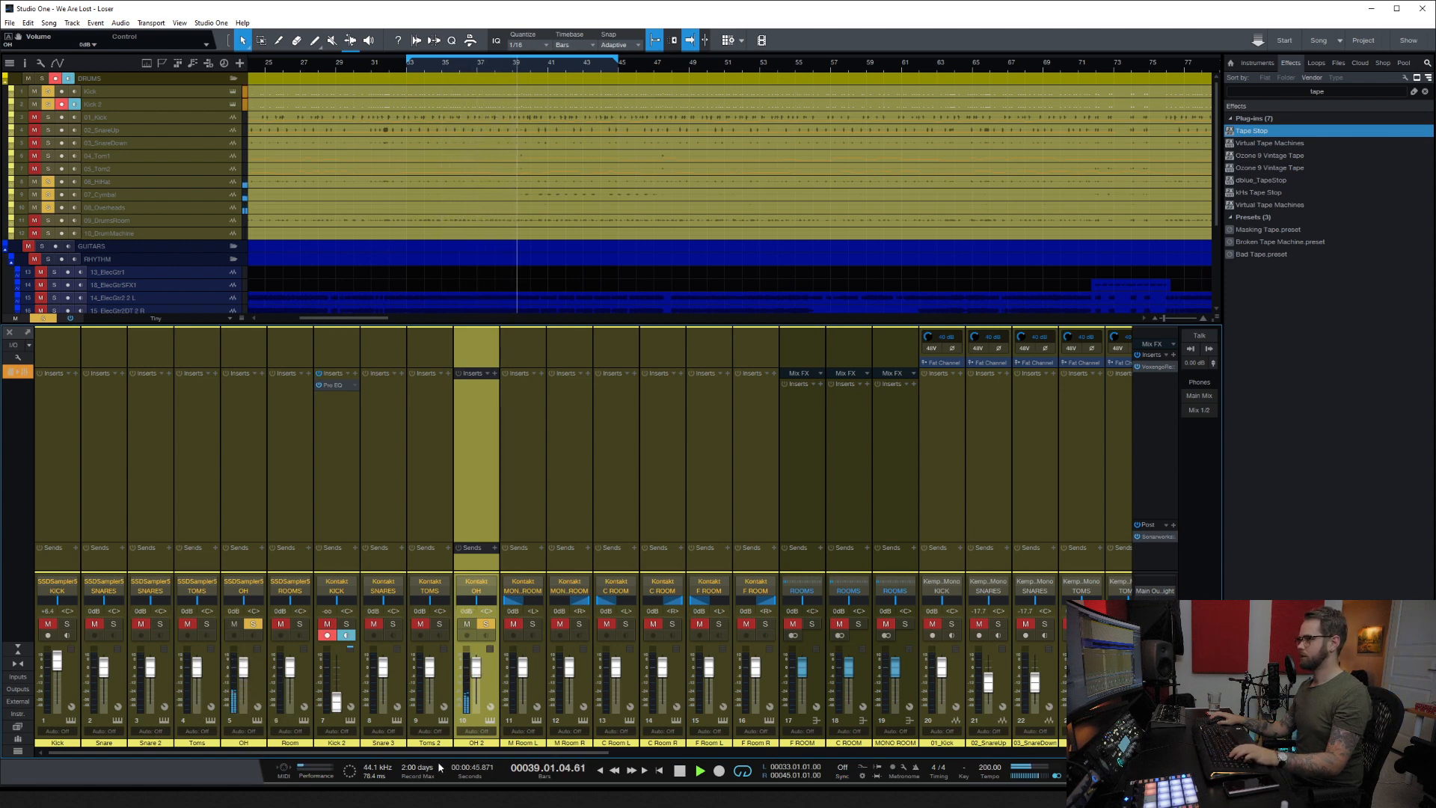
left_click_drag(425, 753, 856, 737)
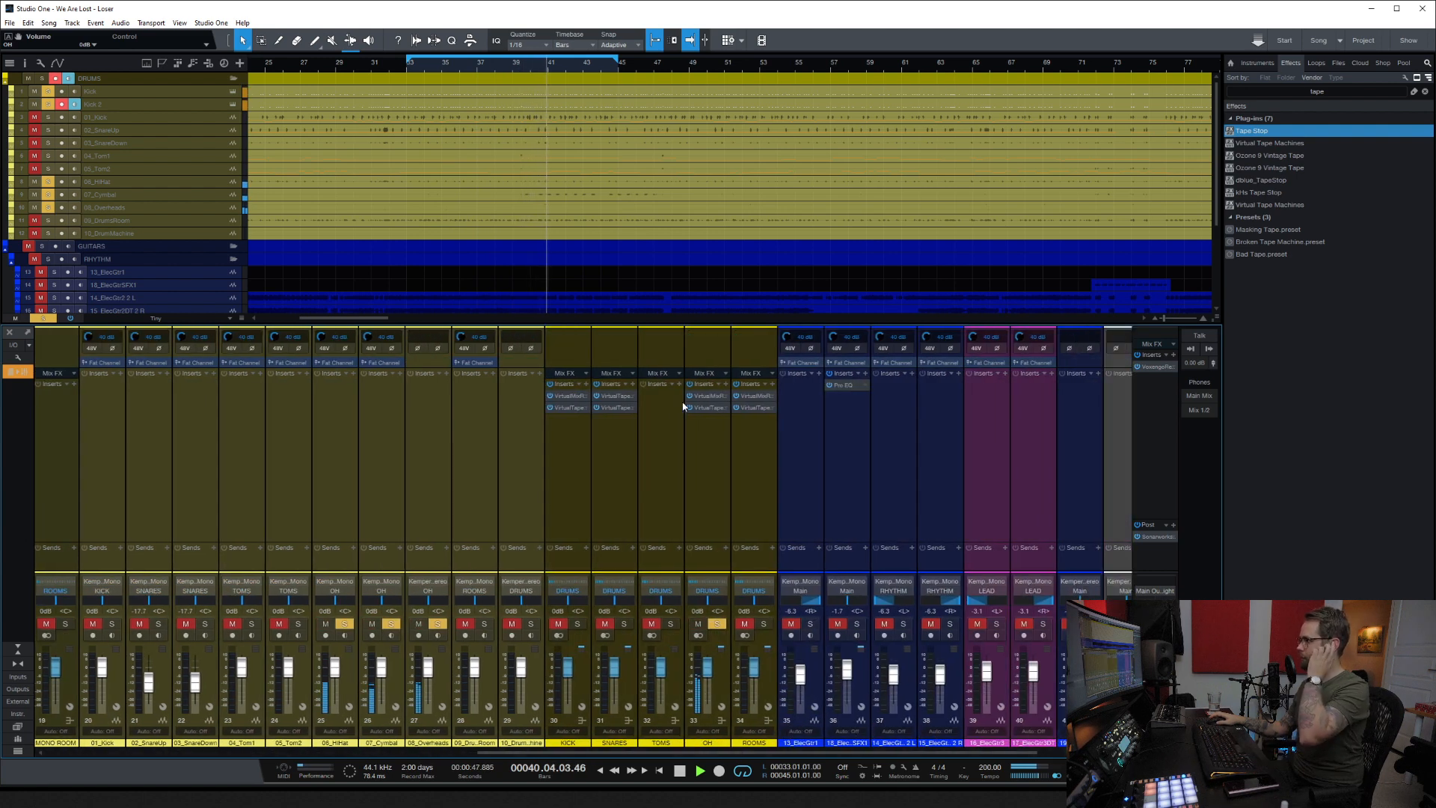
key("space")
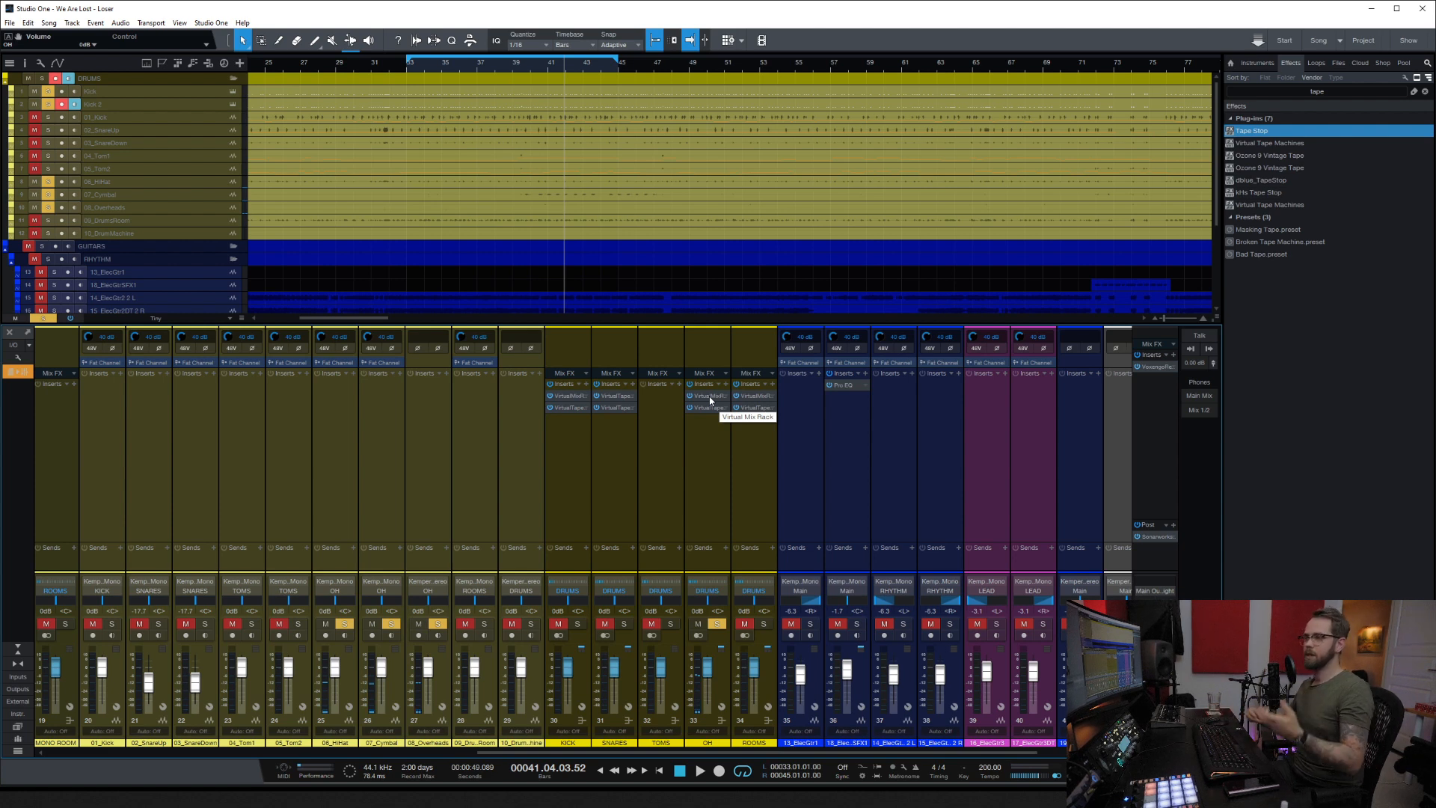
key("space")
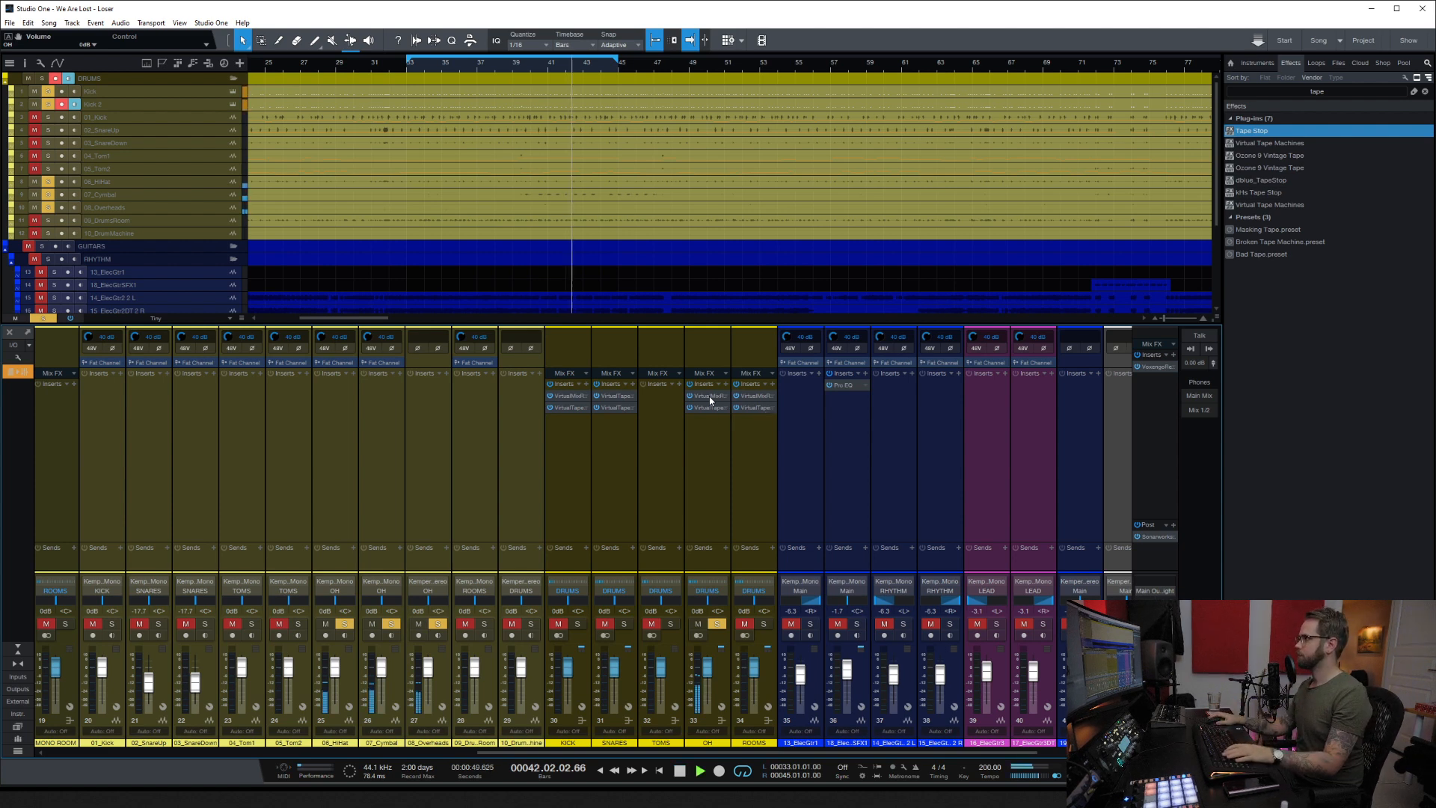
Step: Add the FG-S equalizer after London in the OH bus's Virtual Mix Rack
left_click(709, 396)
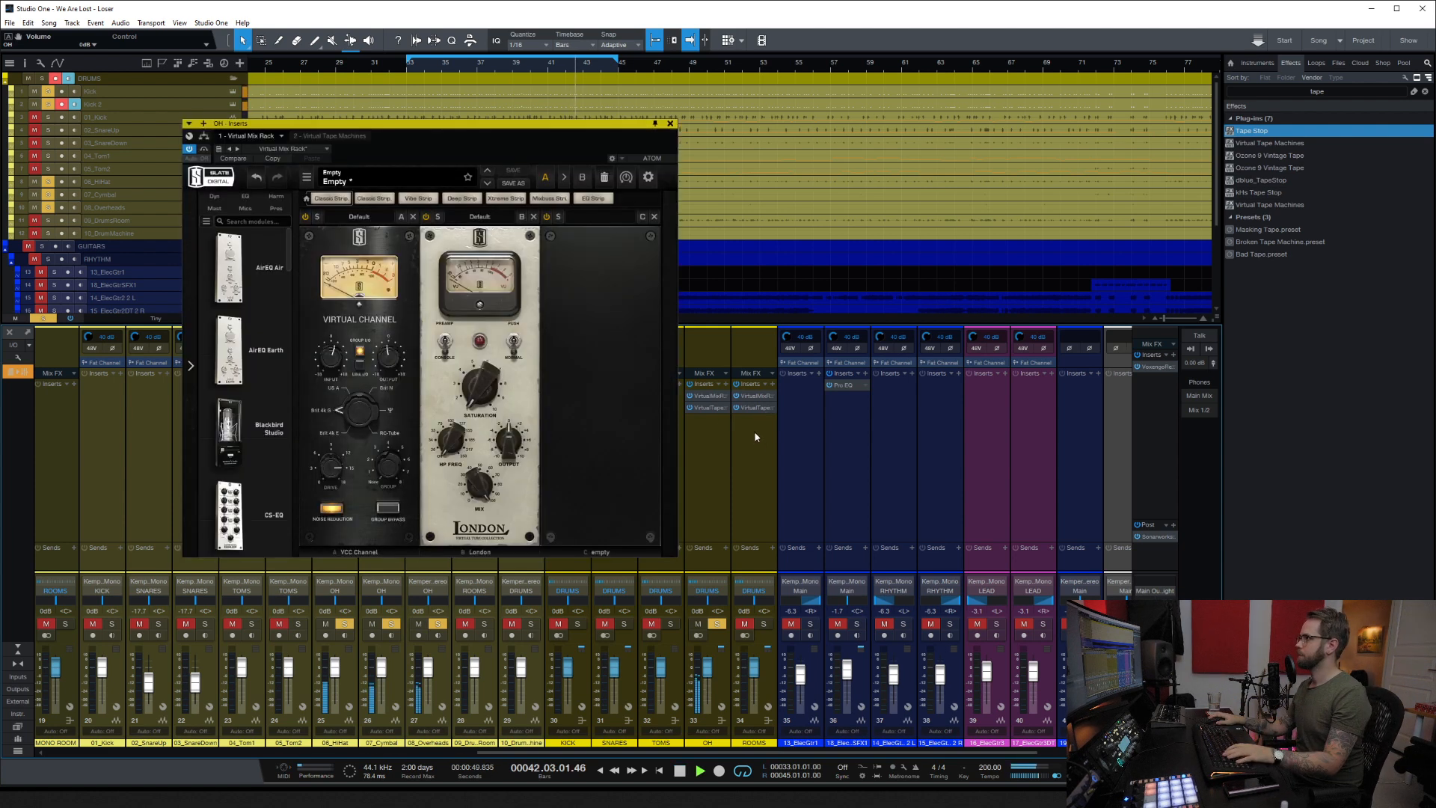
left_click(241, 197)
scroll(274, 392, "down", 1)
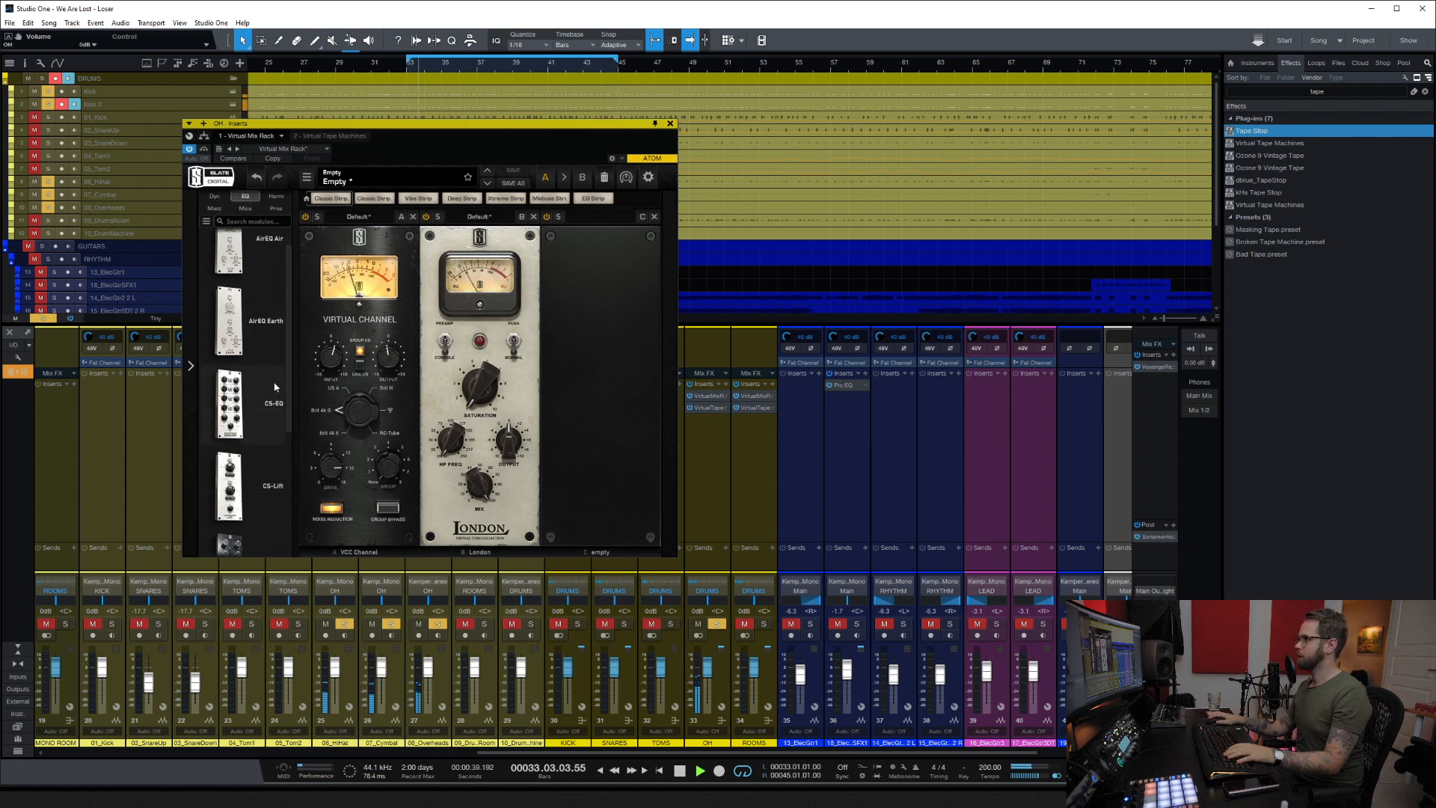
scroll(237, 292, "down", 7)
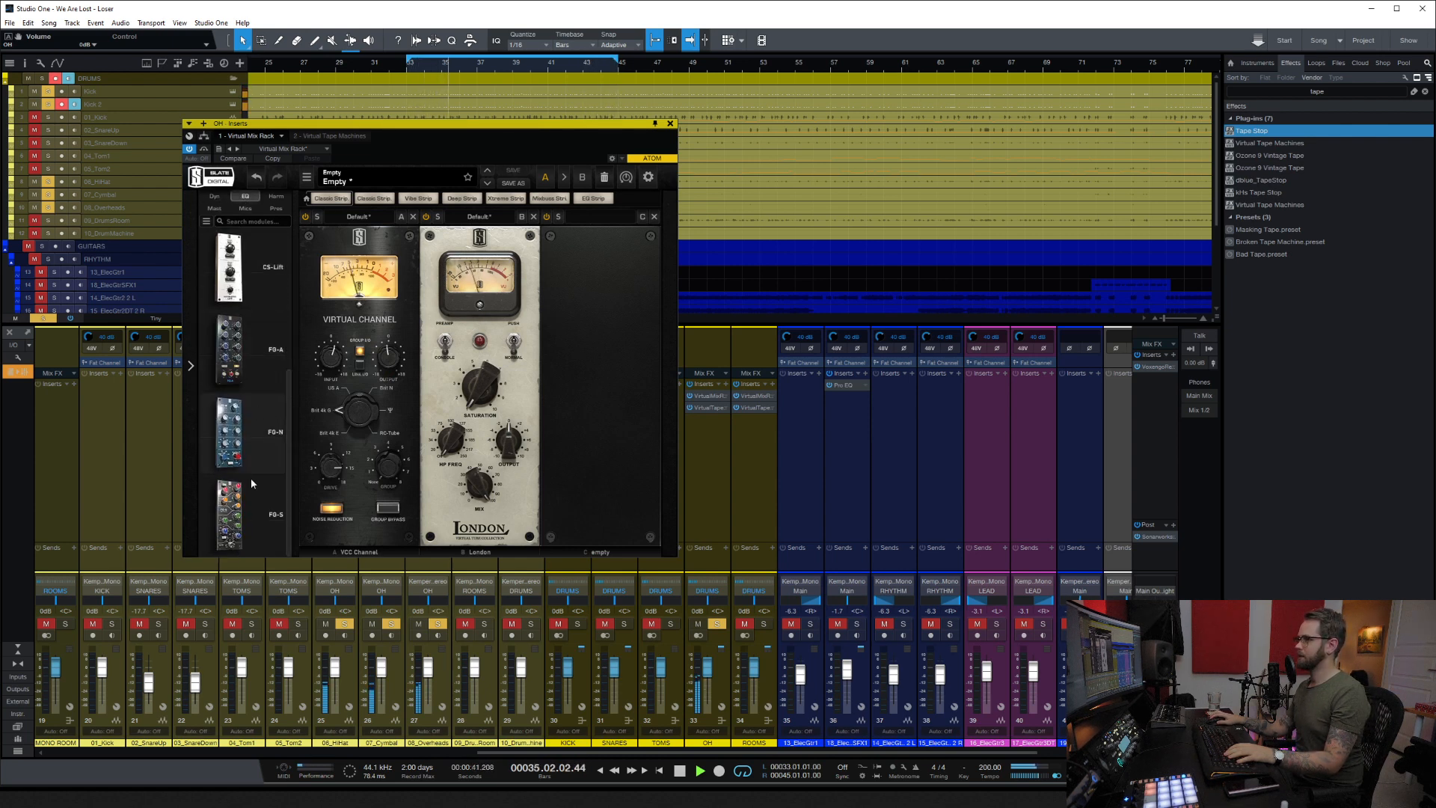
left_click_drag(243, 513, 568, 462)
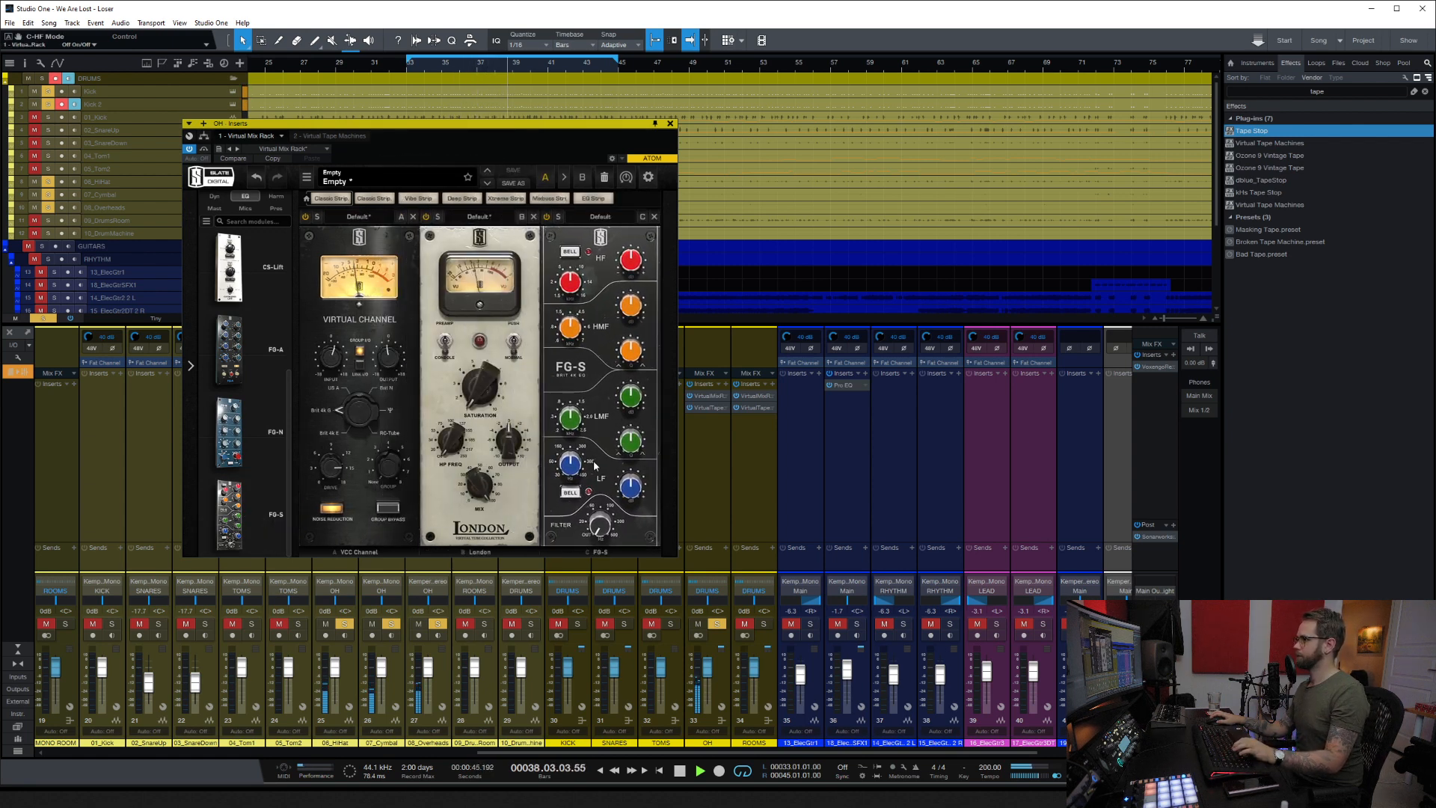
Step: On FG-S, high-pass the overheads, boost HF about 6.8 dB at 11.1 kHz, and sweep the HMF band before cutting it
left_click_drag(608, 532, 605, 441)
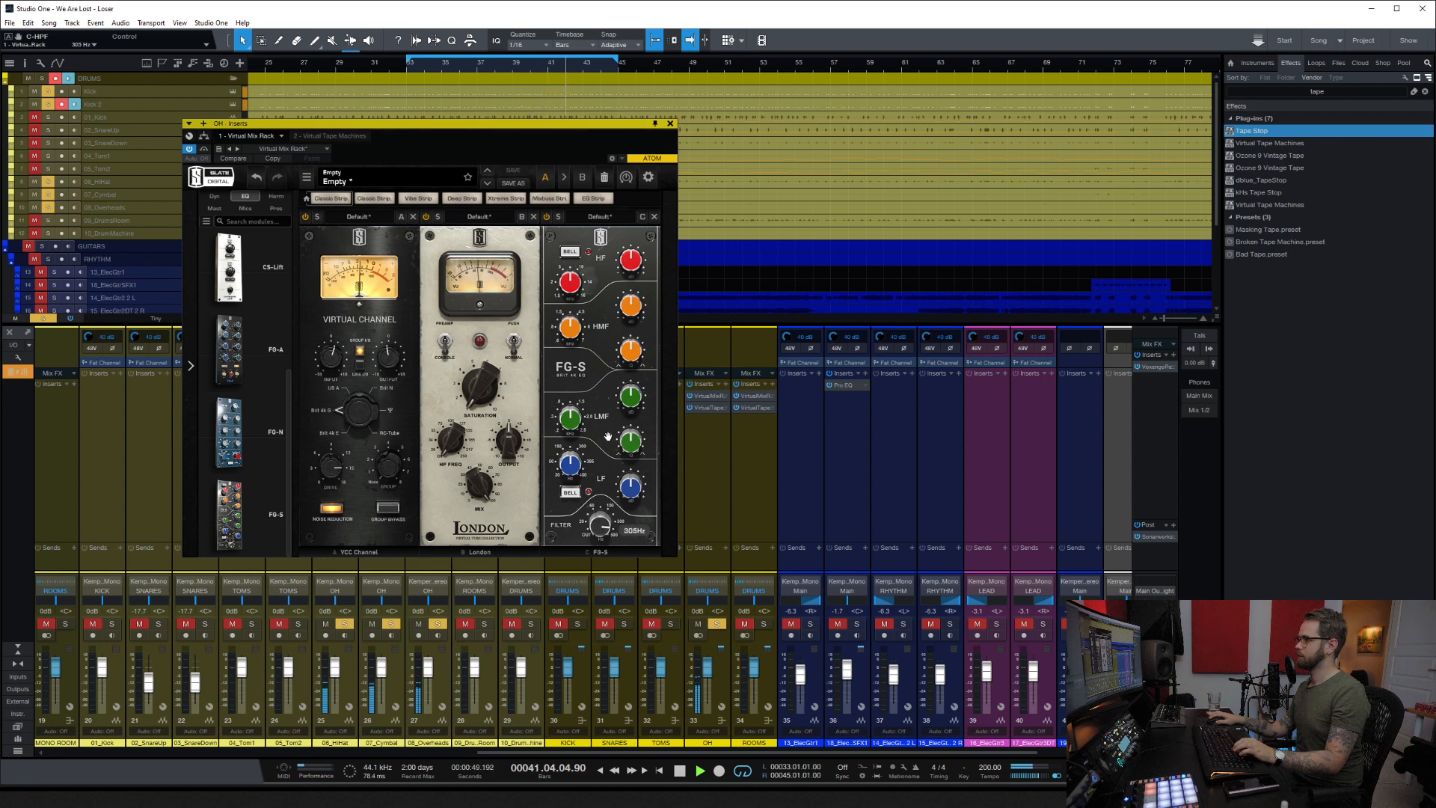
left_click_drag(629, 257, 631, 251)
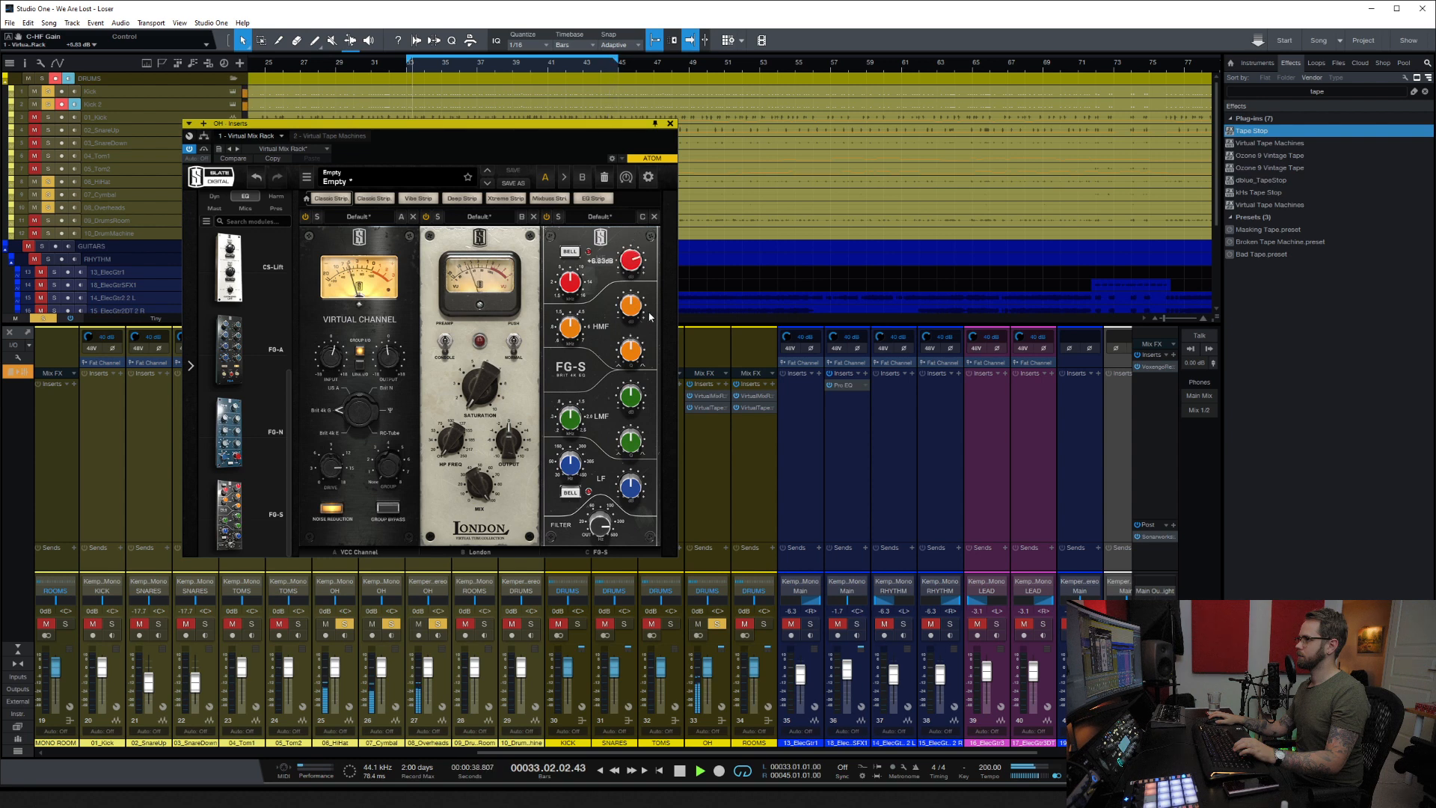
left_click_drag(619, 315, 650, 233)
left_click(632, 349)
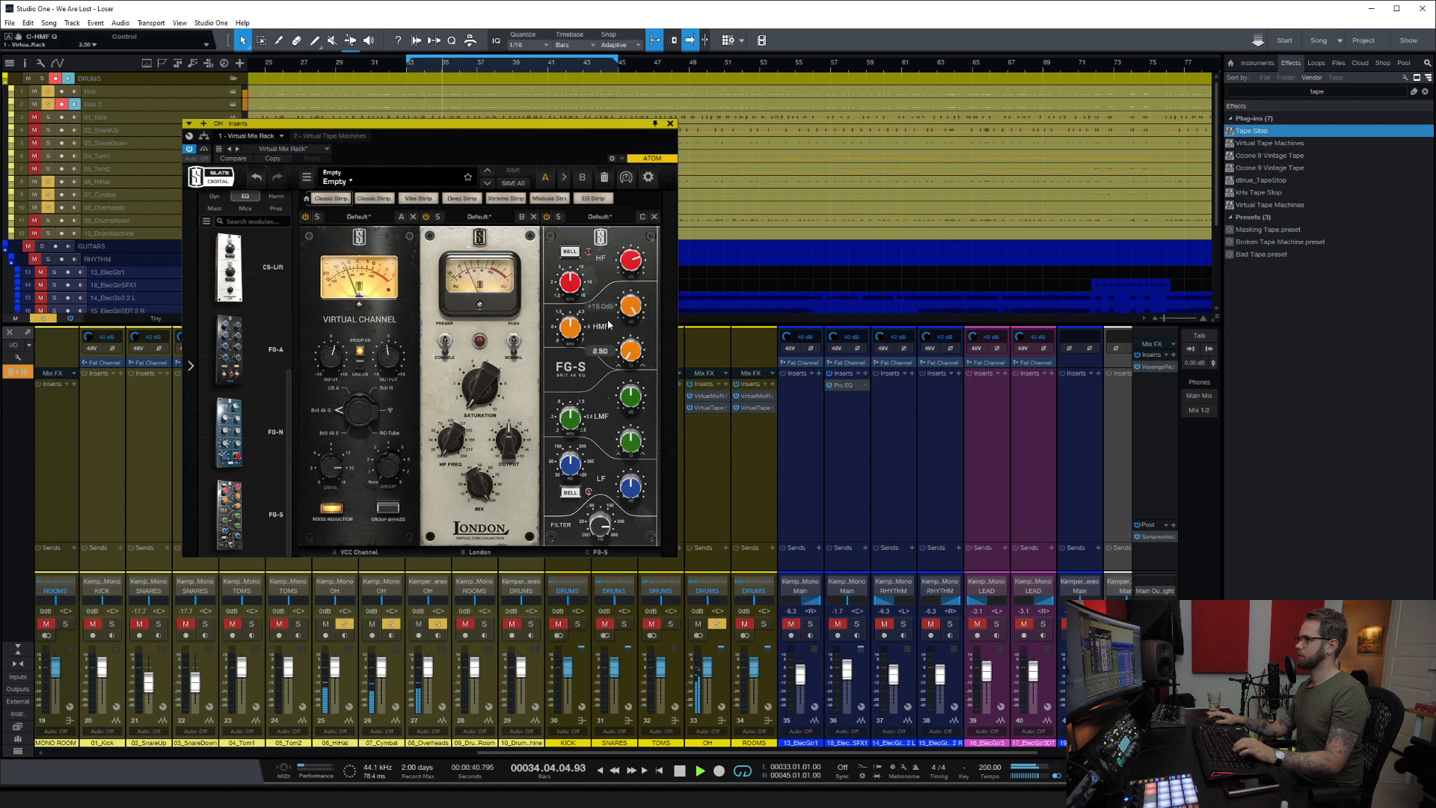
left_click(576, 326)
left_click_drag(559, 343, 570, 329)
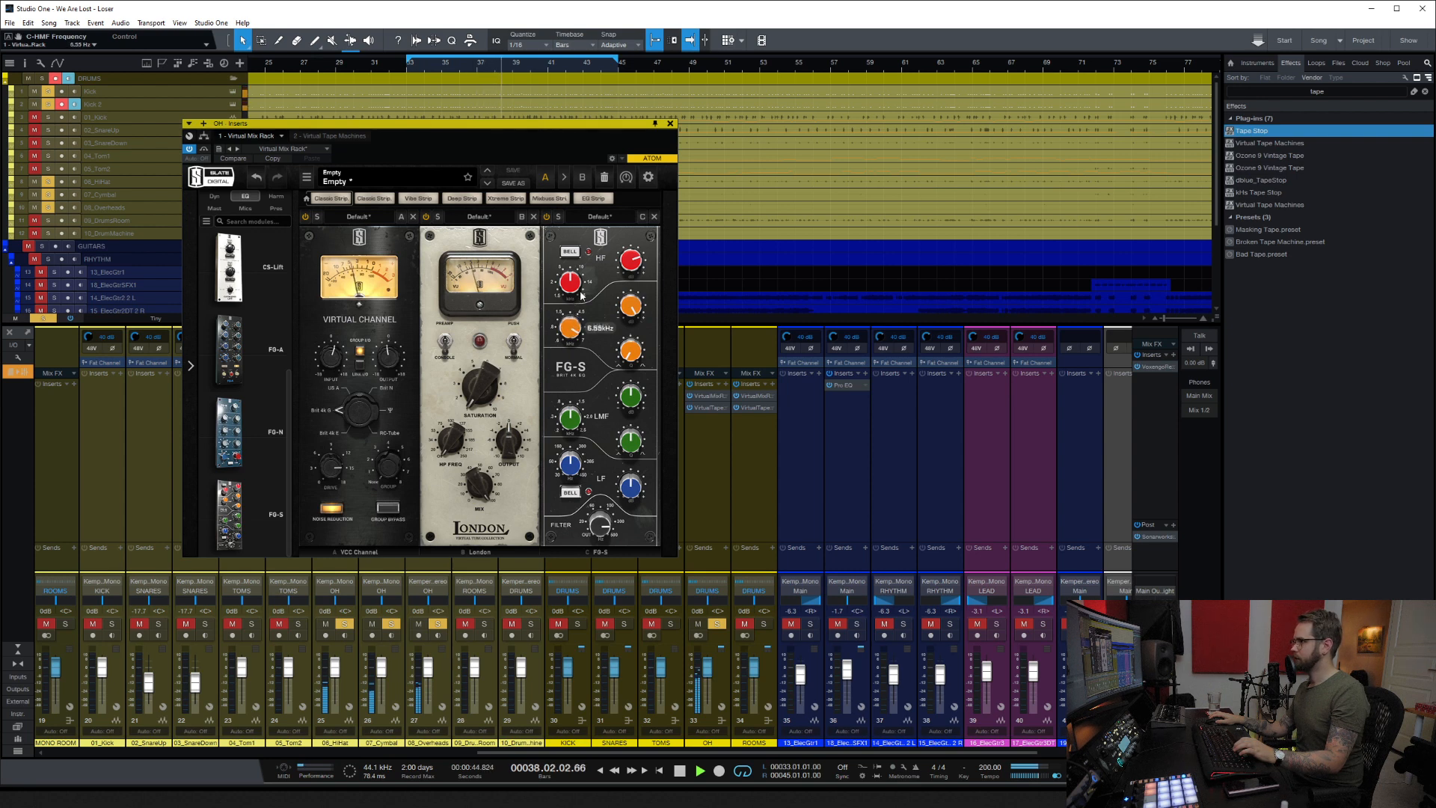
left_click_drag(633, 305, 612, 368)
left_click_drag(569, 288, 570, 285)
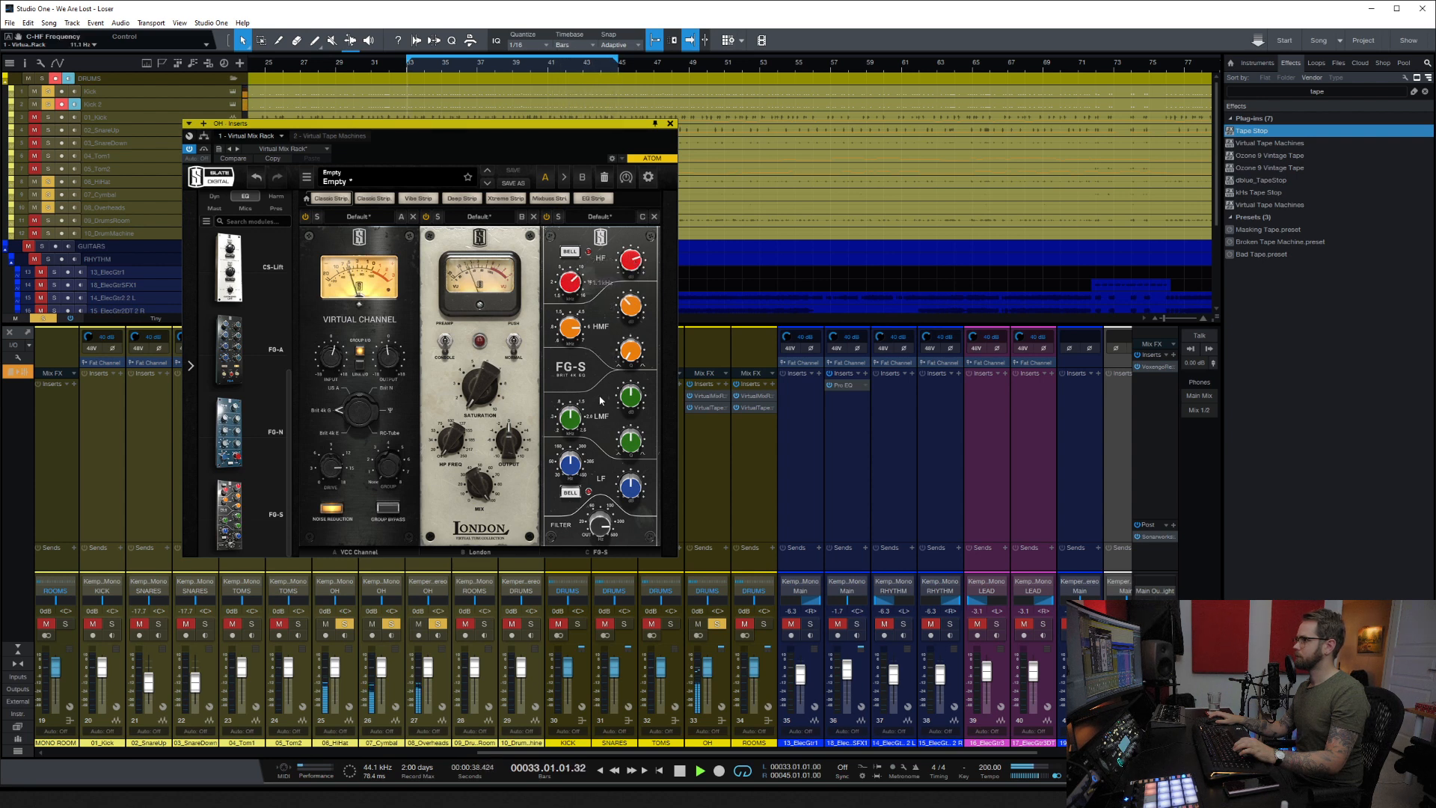
Step: Sweep the FG-S LMF band with boosted gain to find the problem frequency, then cut it by about 2.5 dB
left_click_drag(625, 402, 618, 374)
left_click_drag(571, 417, 548, 449)
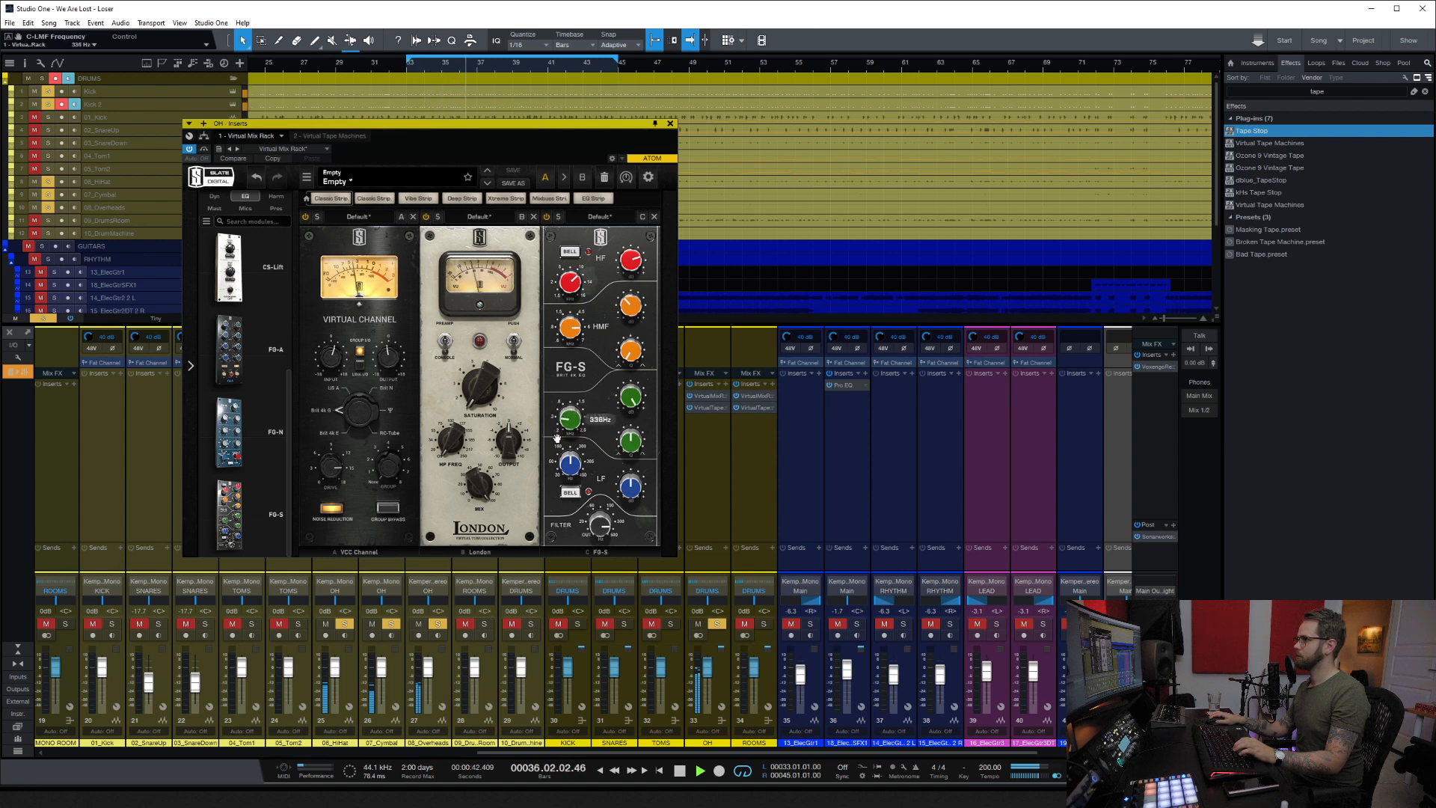
left_click_drag(647, 398, 615, 453)
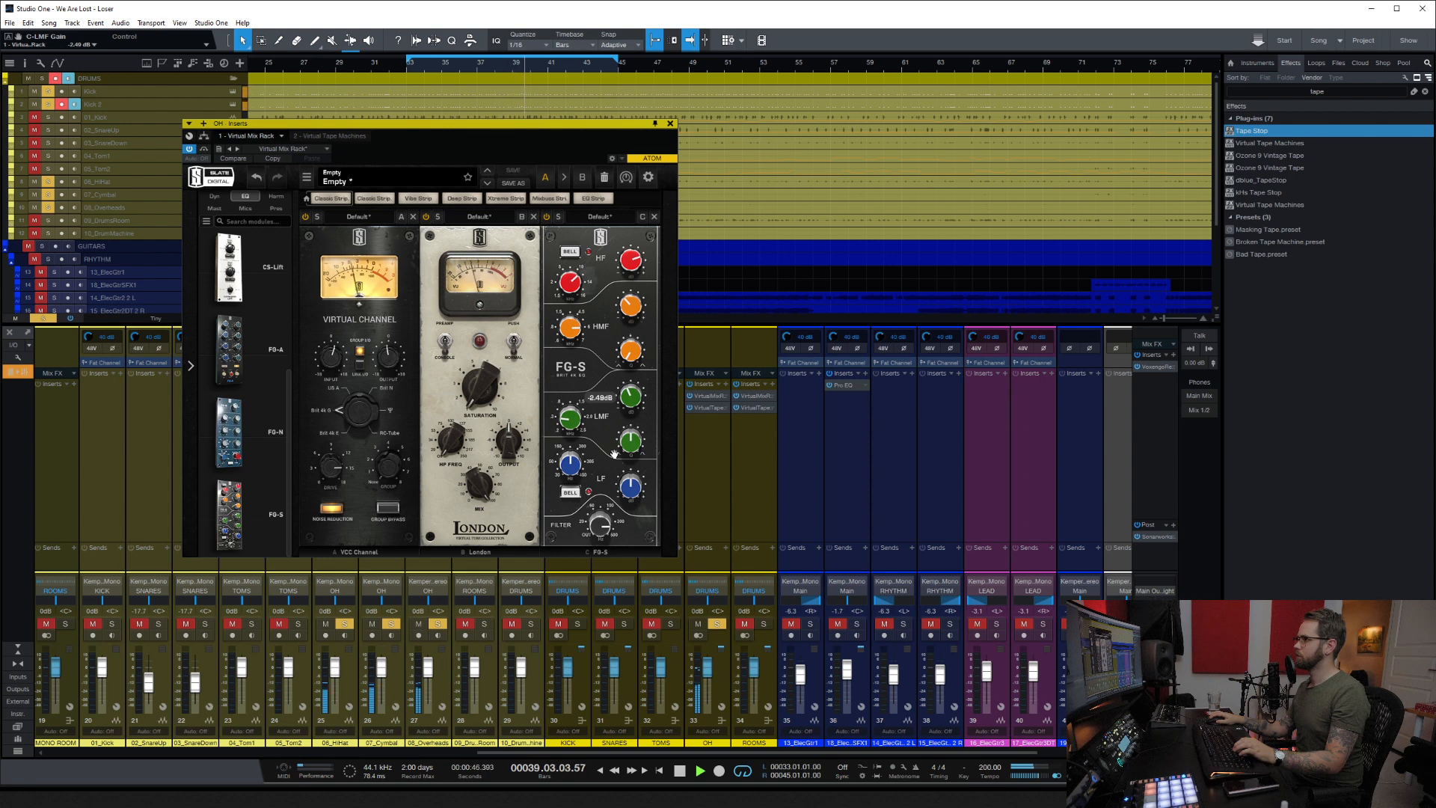
left_click(222, 197)
scroll(283, 385, "down", 5)
scroll(271, 395, "up", 2)
left_click_drag(229, 329, 684, 387)
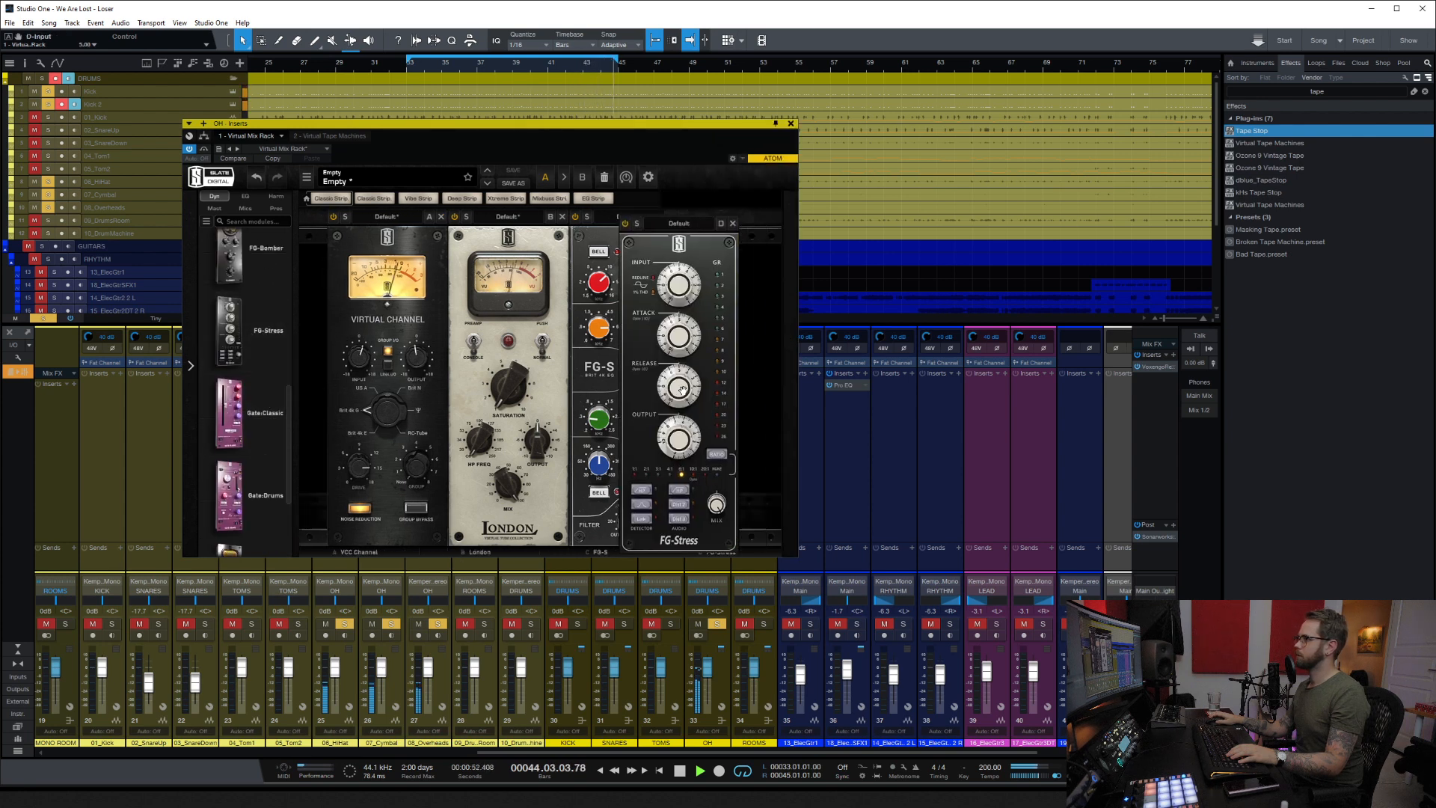
left_click(721, 216)
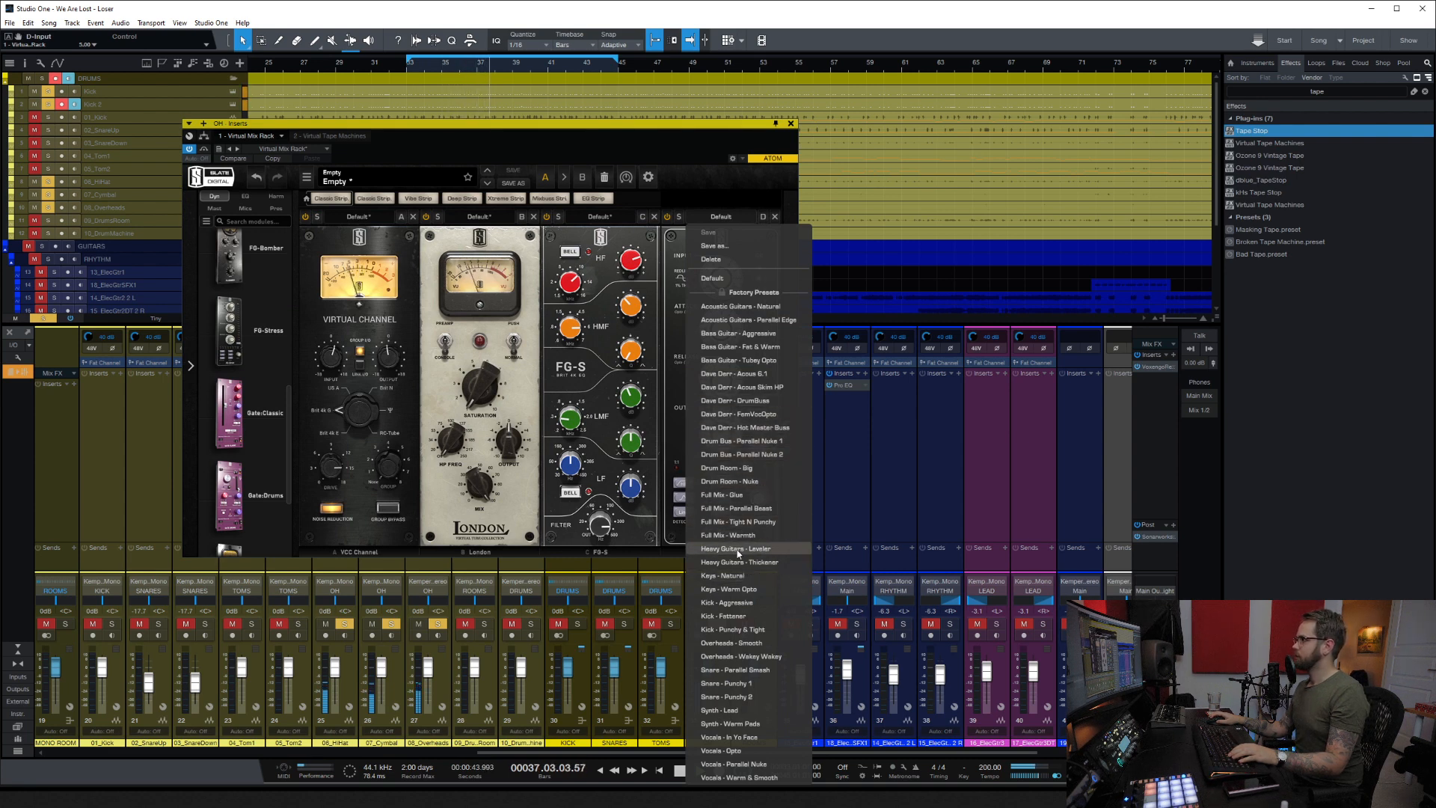
left_click(673, 246)
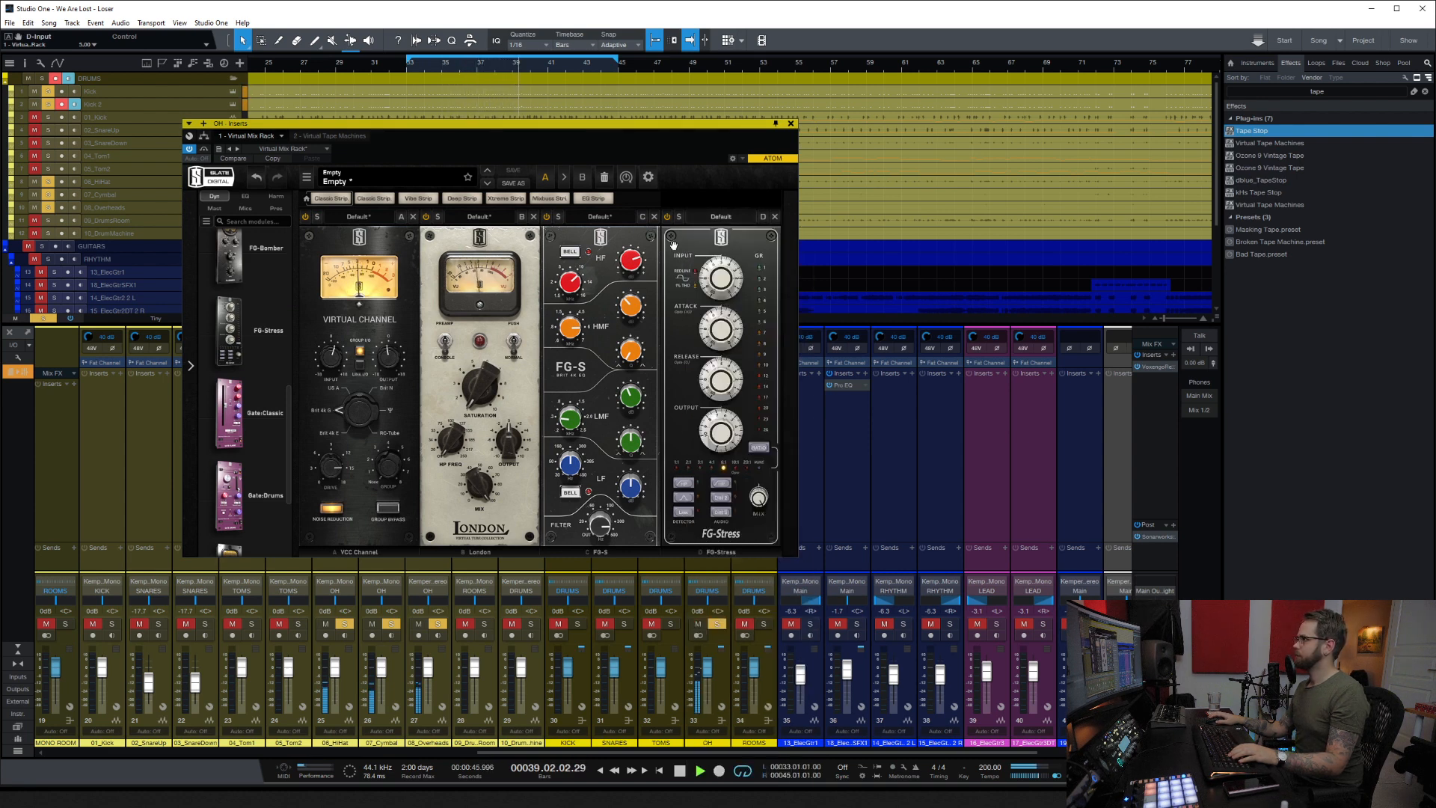
left_click(775, 216)
scroll(273, 370, "up", 3)
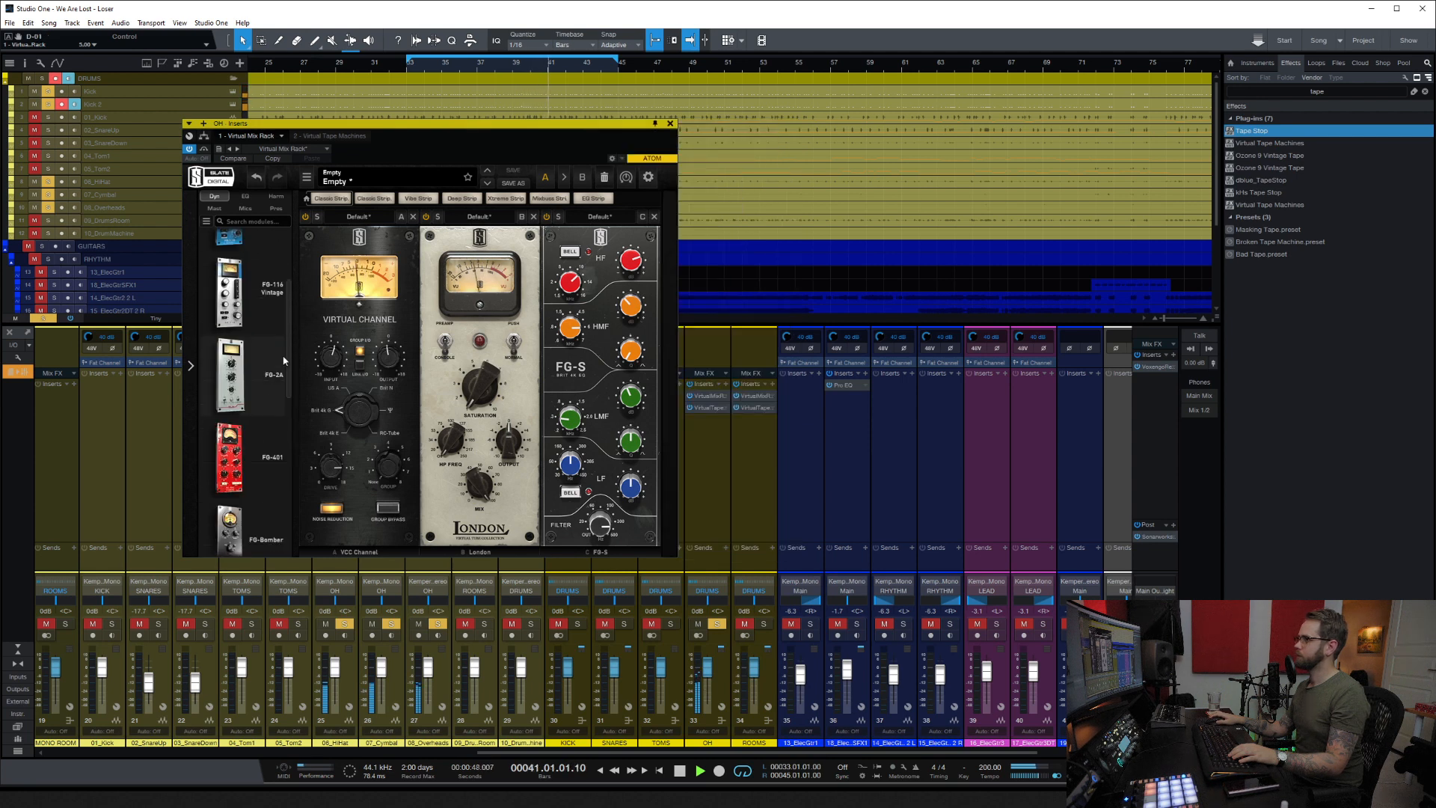
scroll(272, 411, "up", 5)
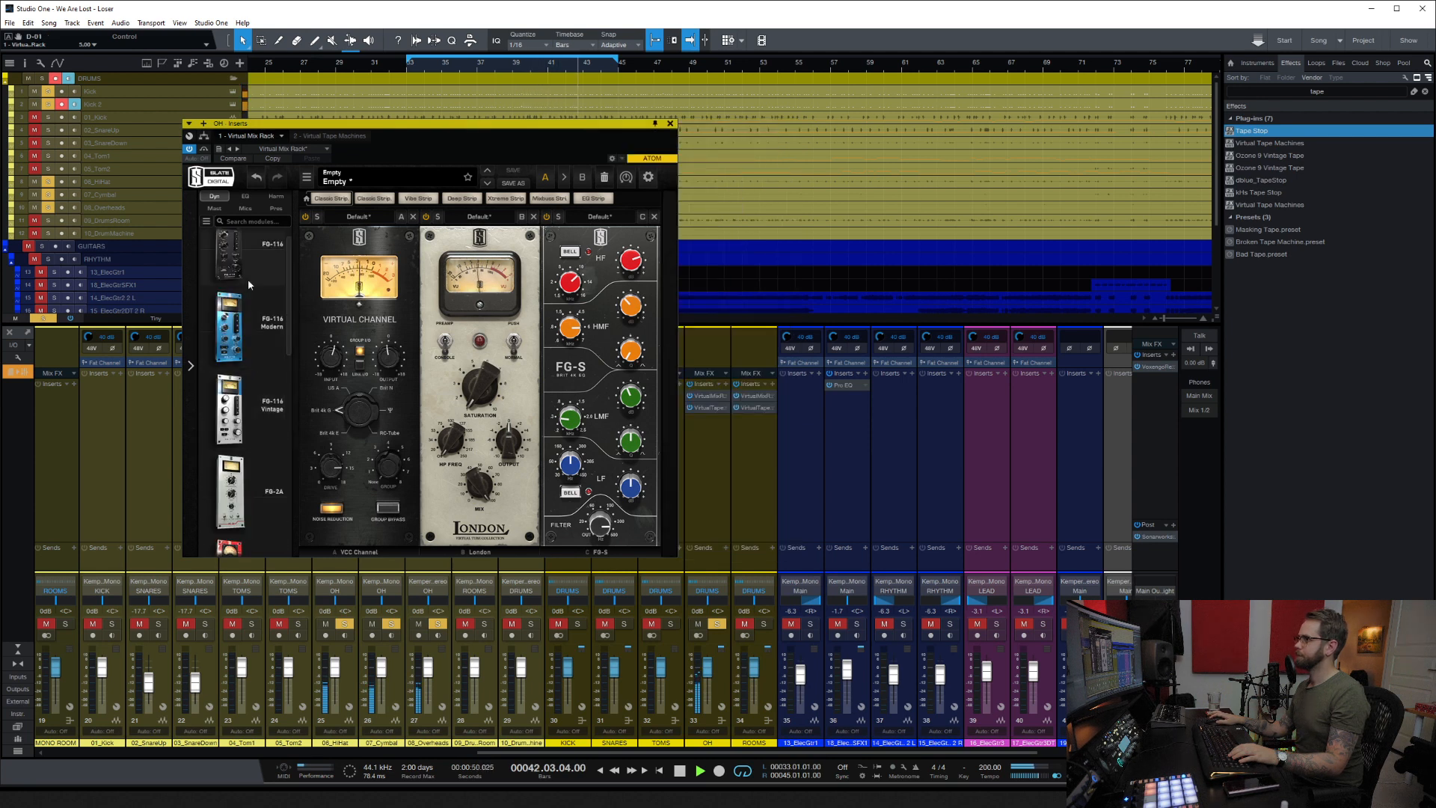
left_click_drag(232, 271, 729, 361)
left_click(721, 216)
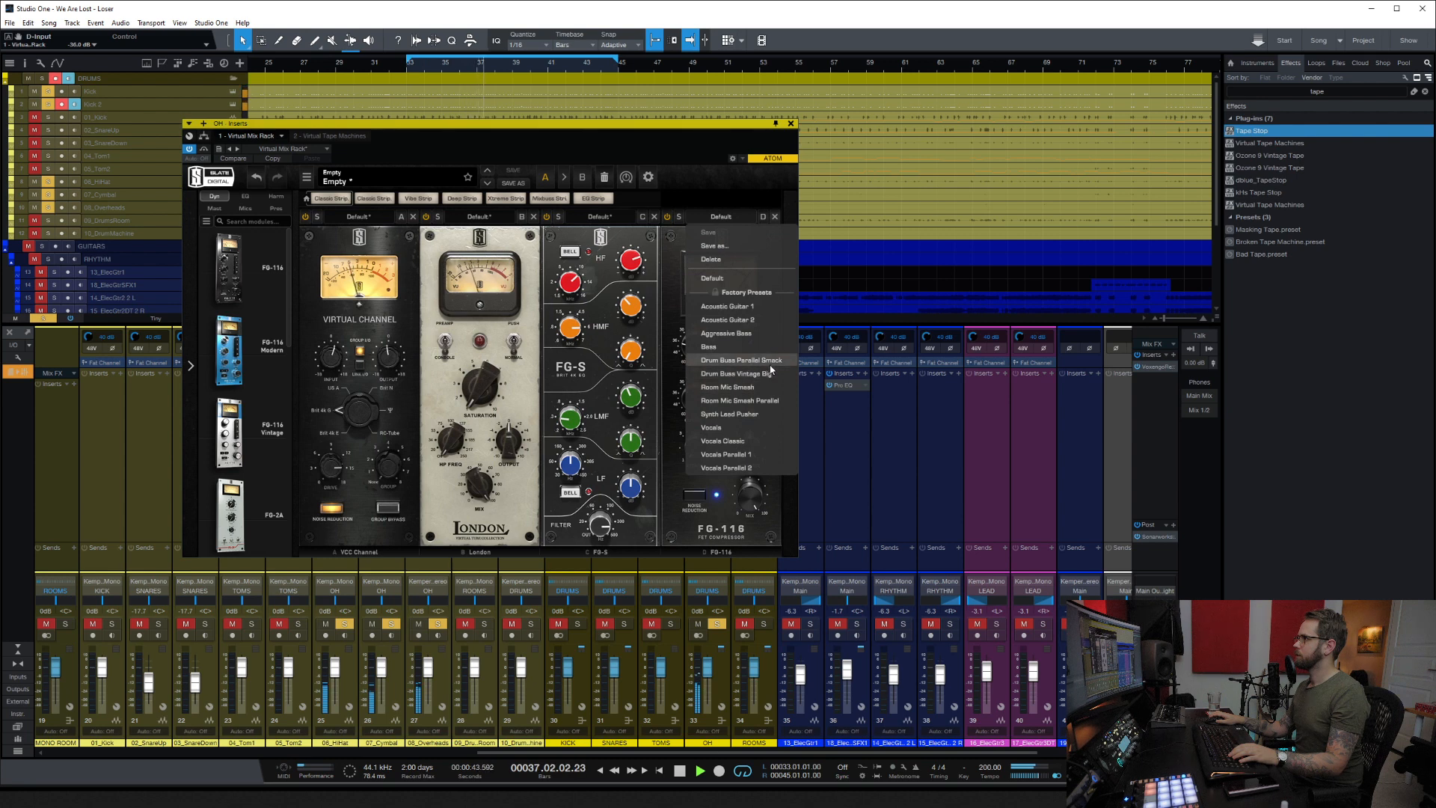
left_click(706, 218)
left_click(775, 217)
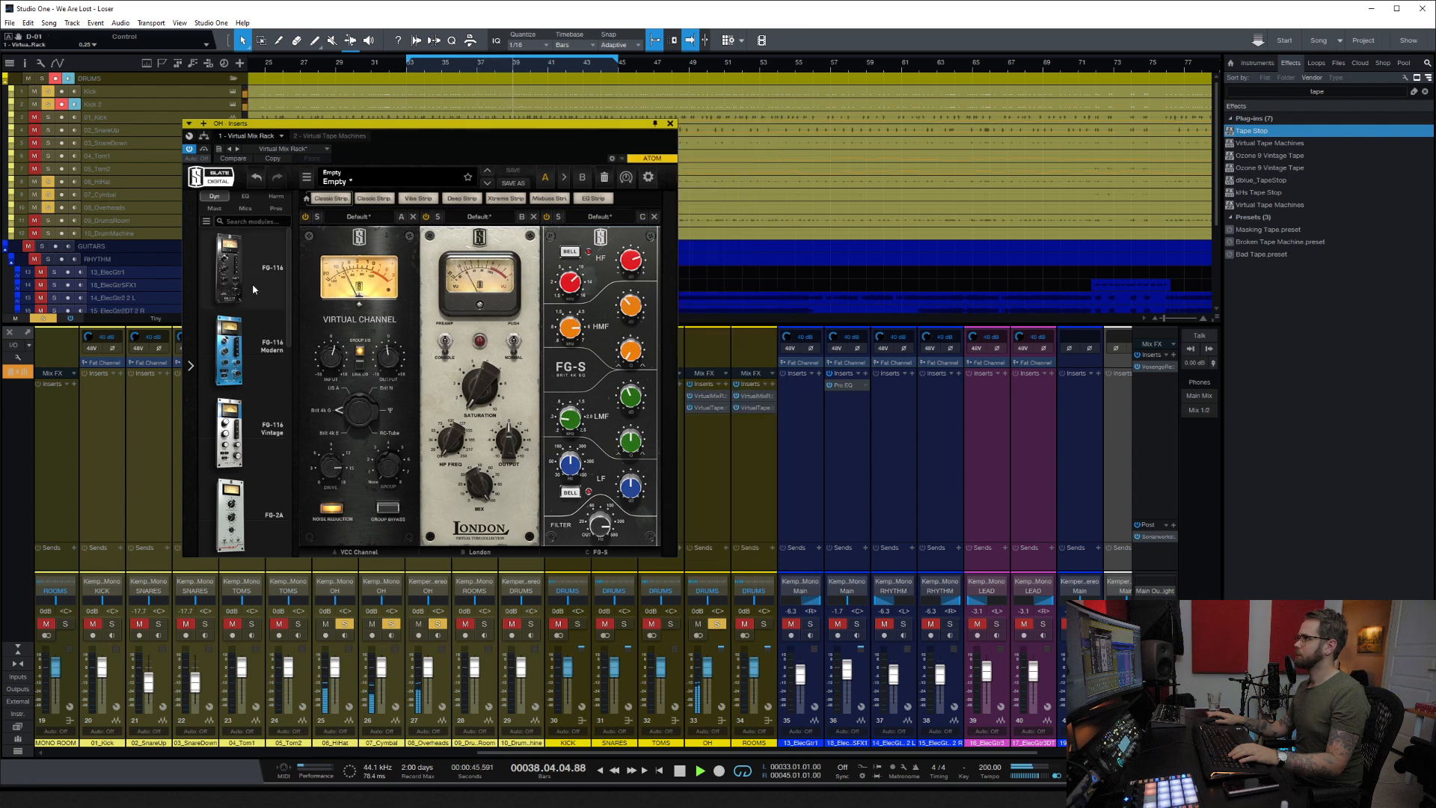
left_click_drag(229, 350, 725, 351)
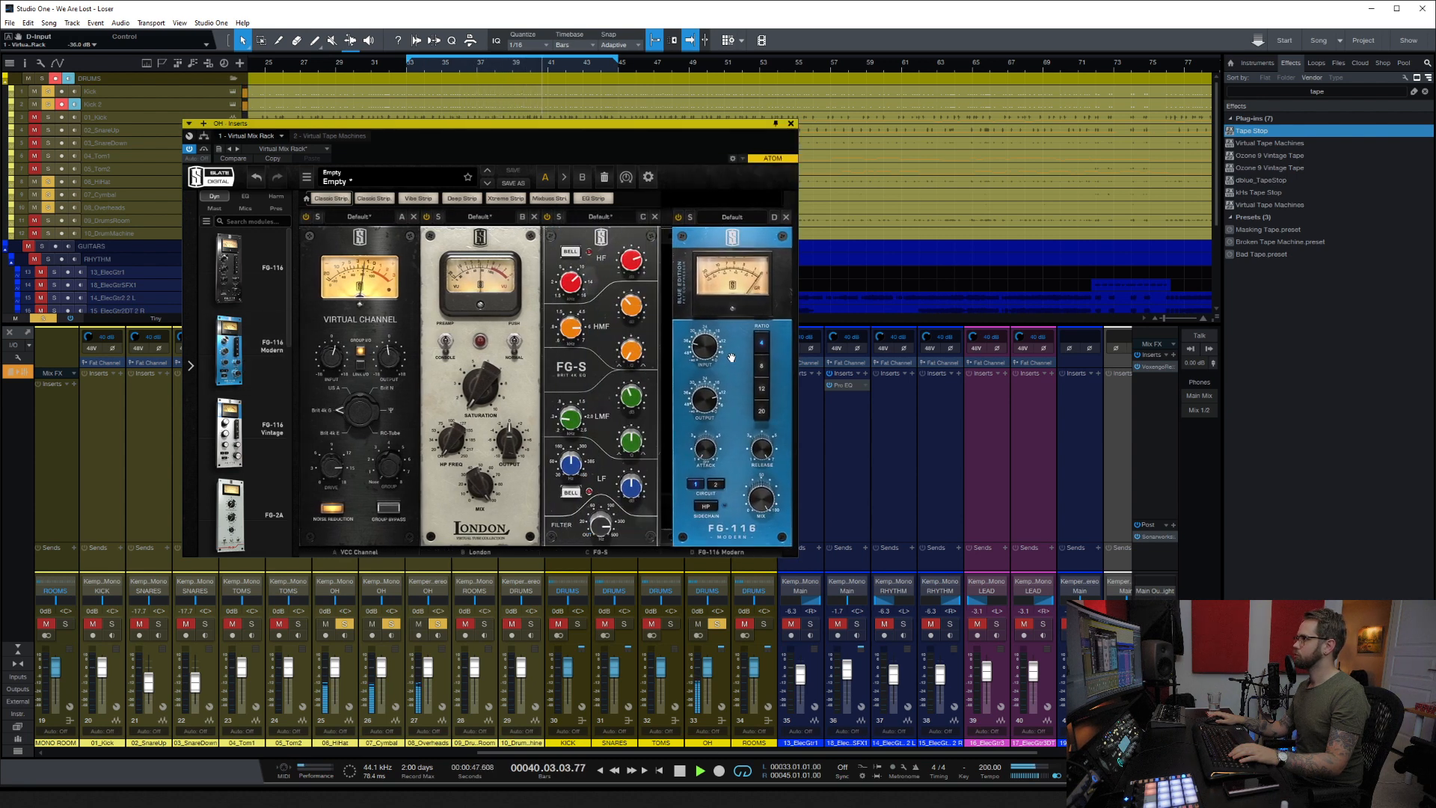
left_click(730, 216)
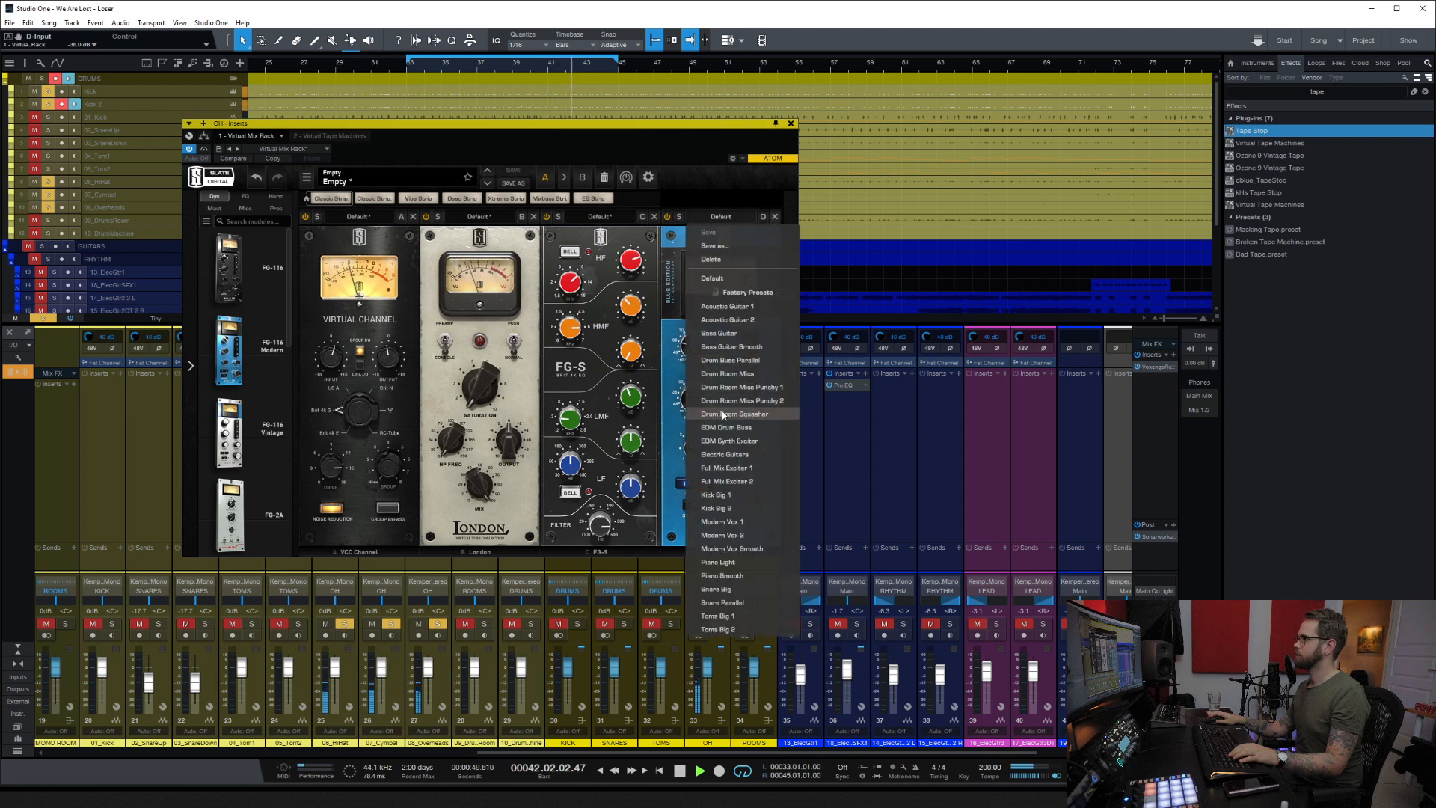
left_click(668, 338)
left_click_drag(226, 282, 817, 385)
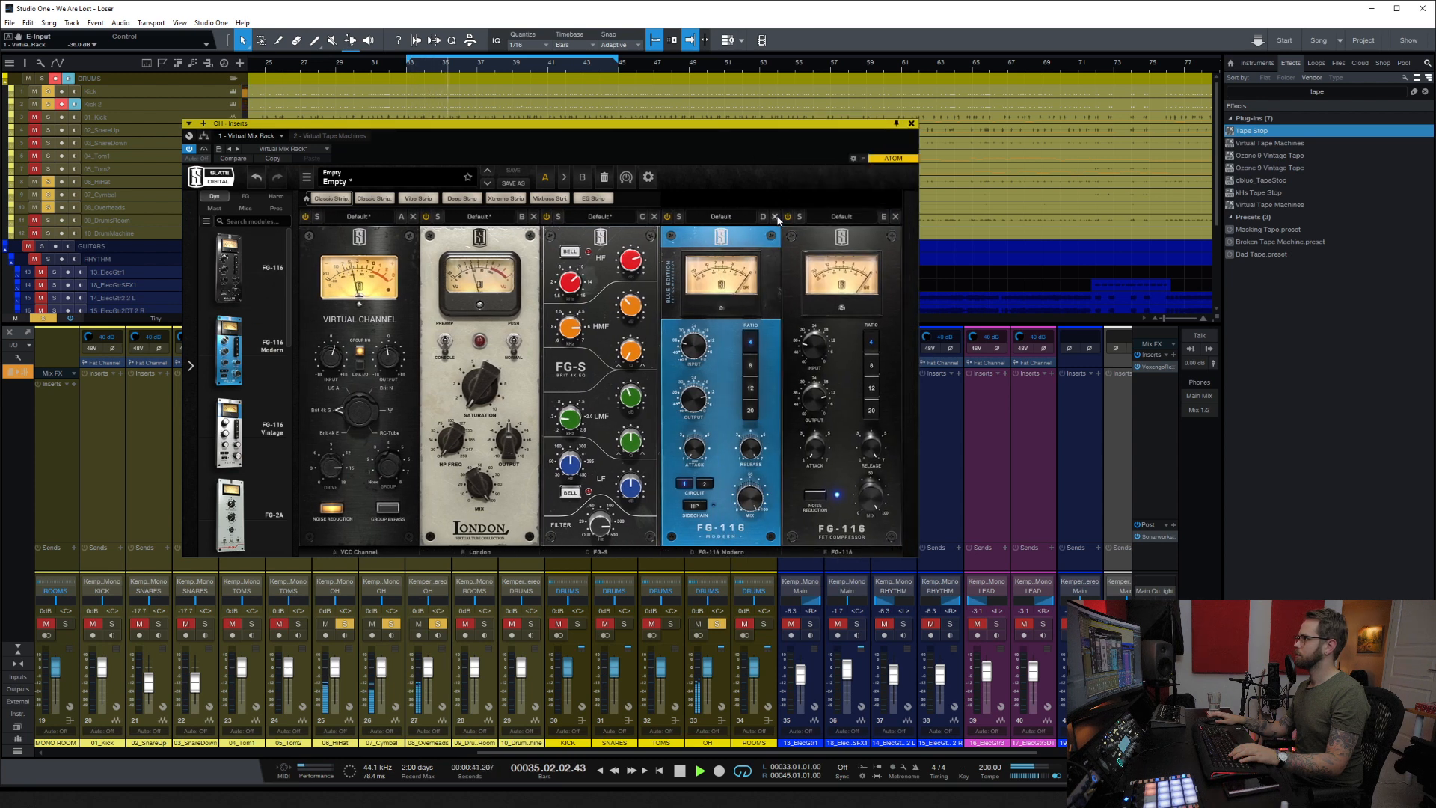
left_click(776, 217)
left_click(722, 216)
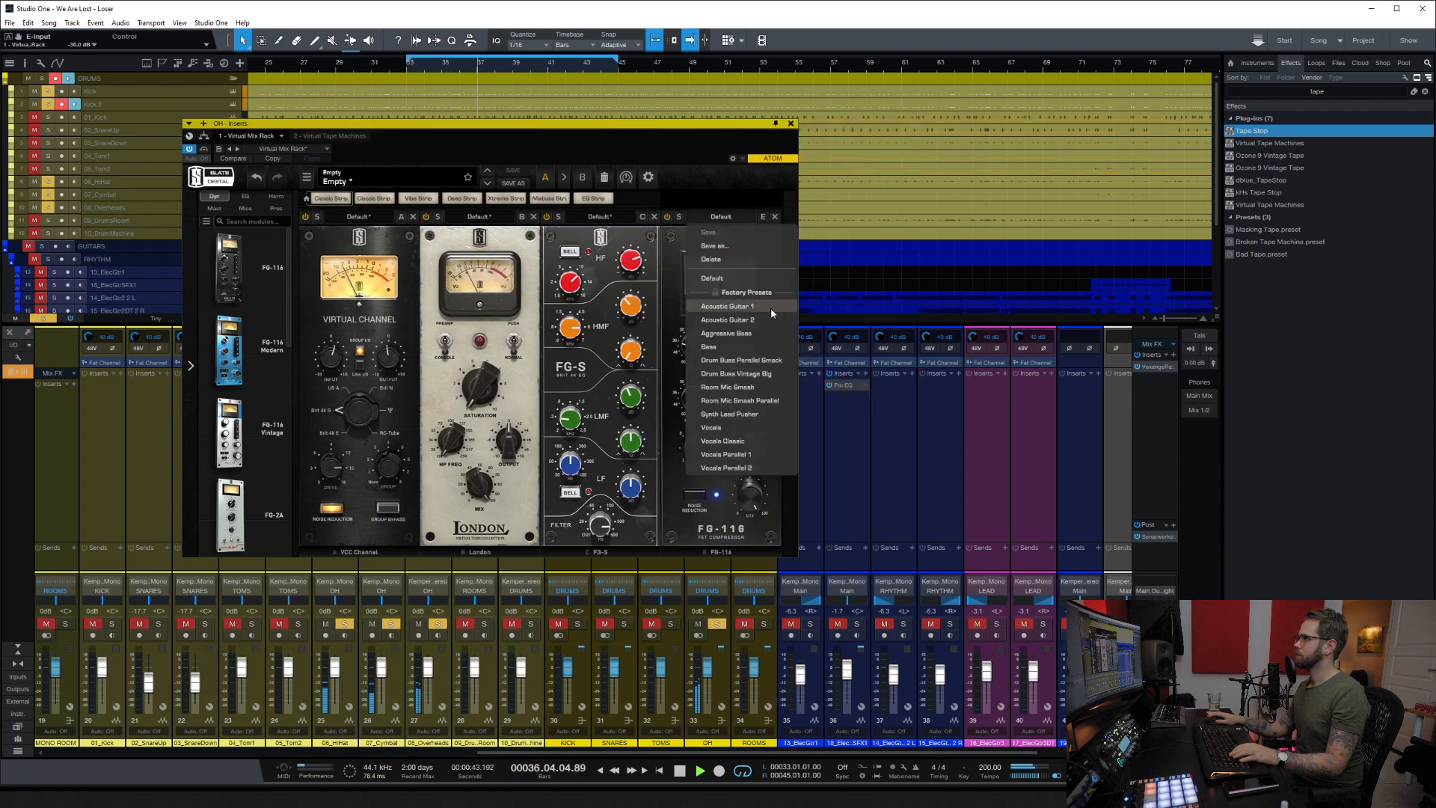
left_click(675, 307)
left_click(775, 217)
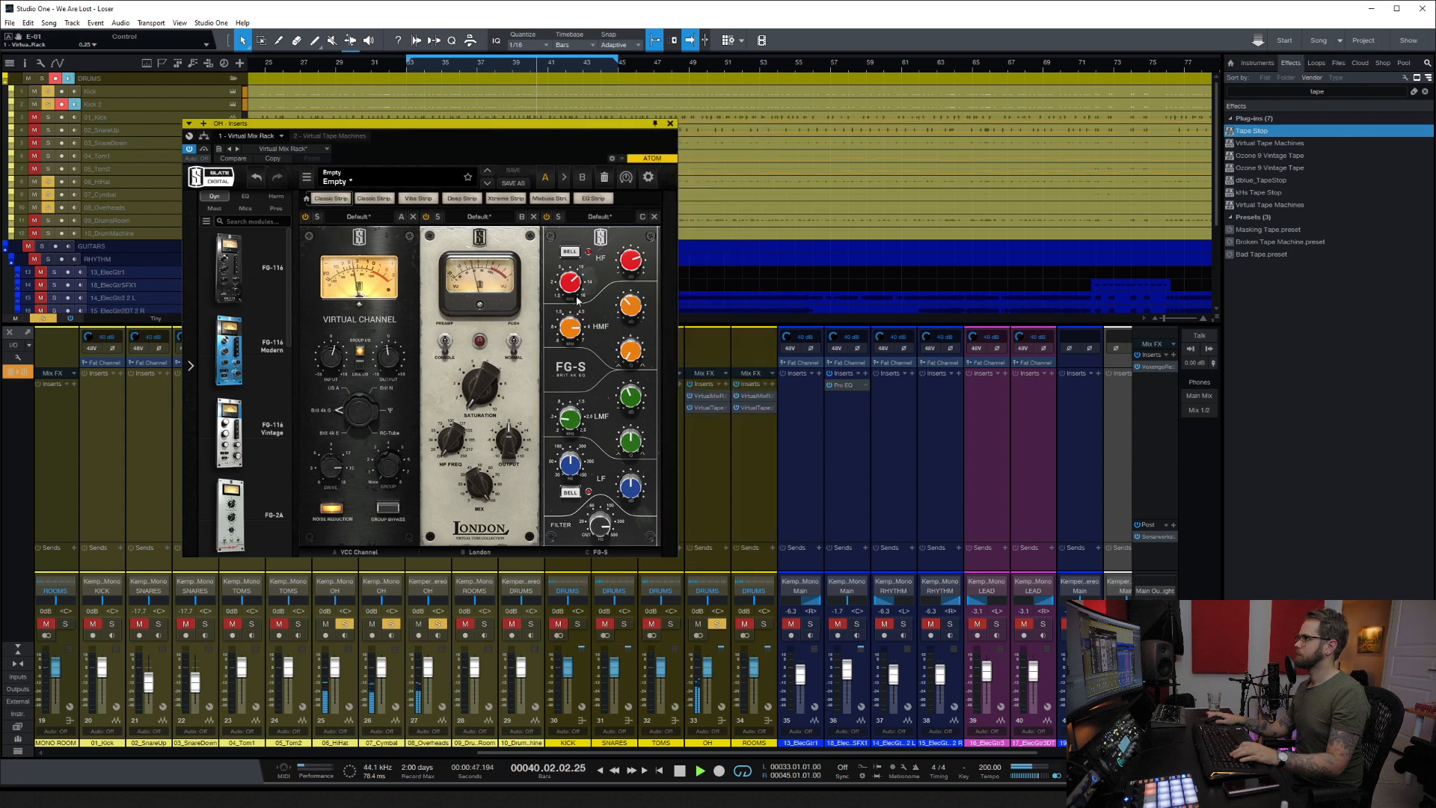
Step: Add the FG-401 compressor after FG-S on the OH bus, load its Overheads preset, and set the threshold to about -25.5 dB
left_click_drag(677, 381, 679, 381)
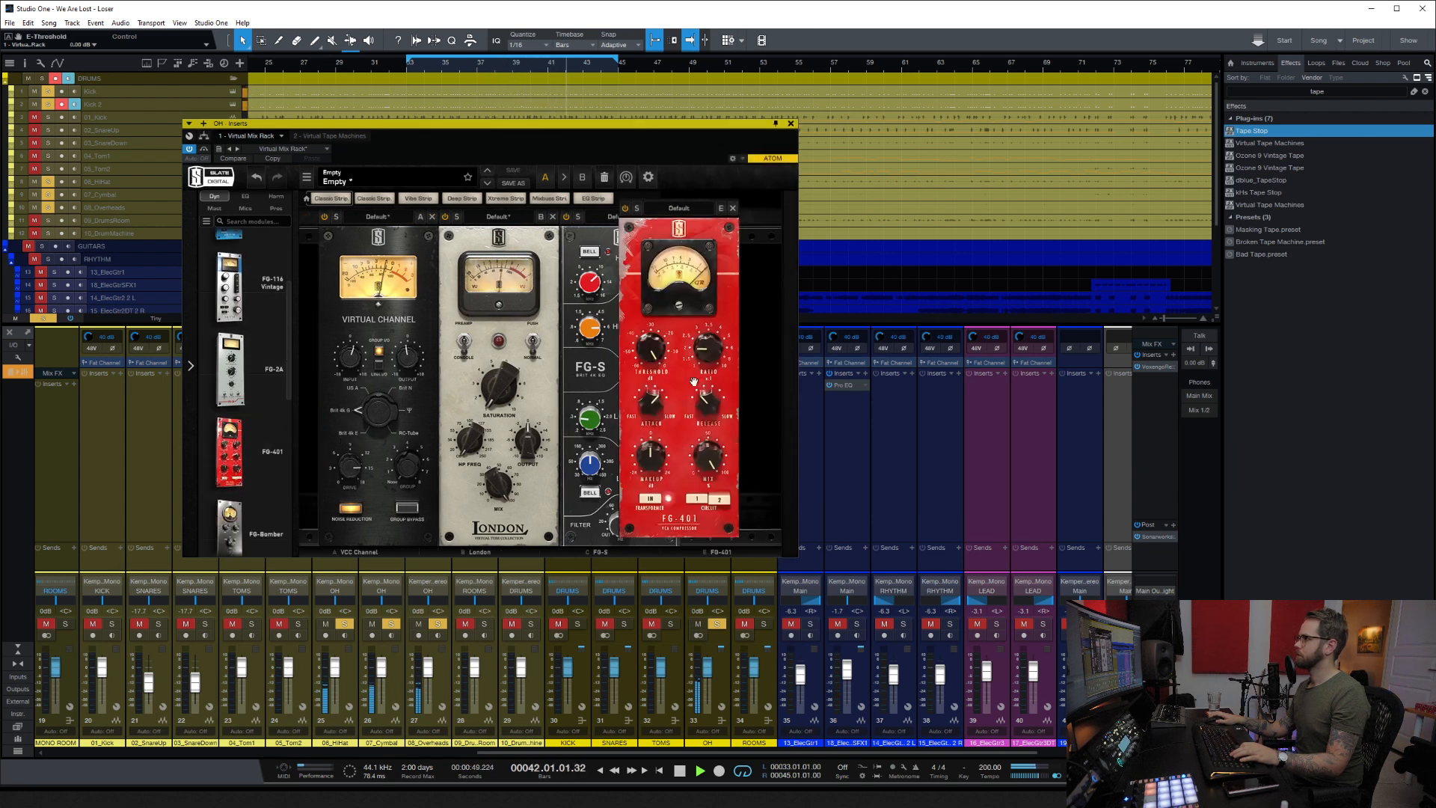
left_click(736, 223)
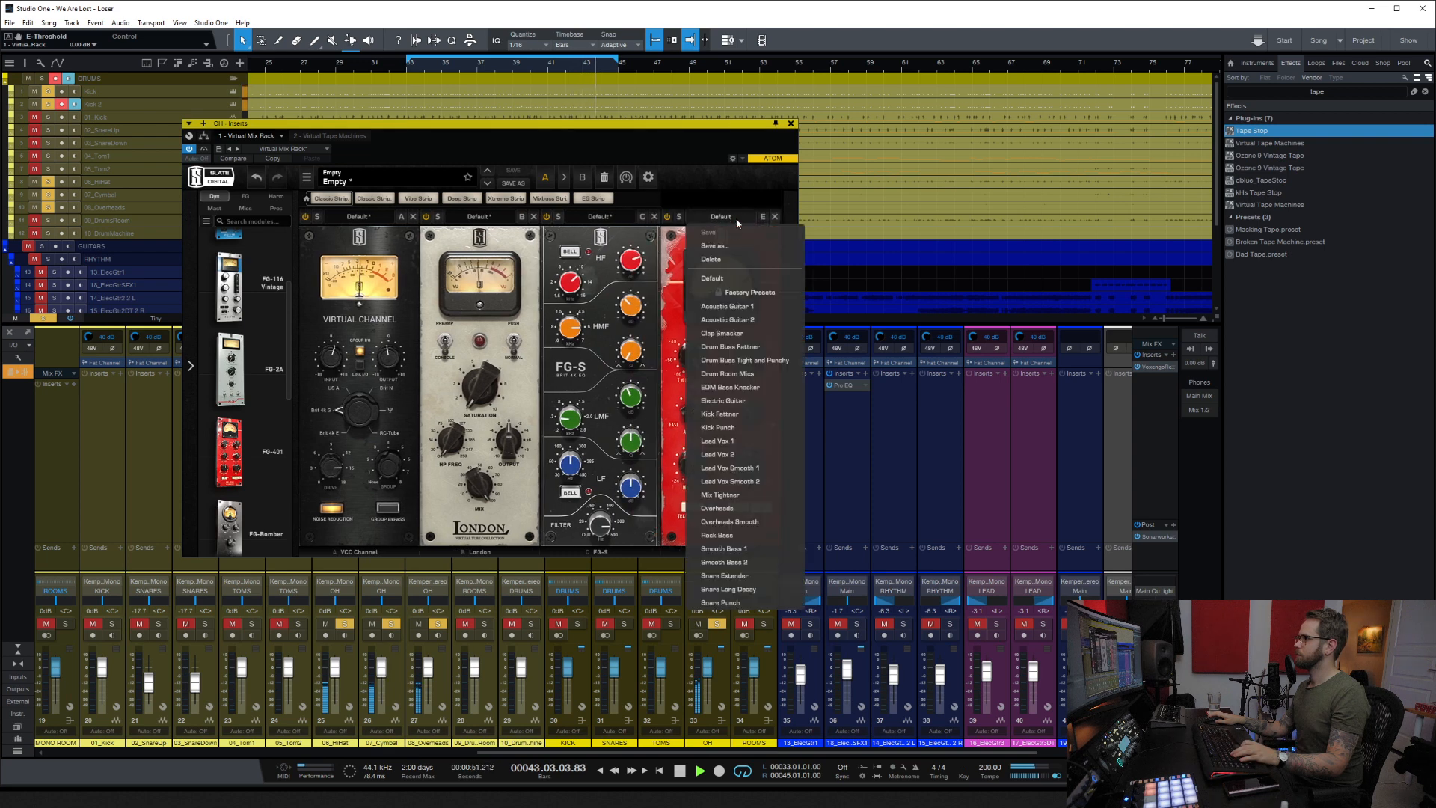
left_click(739, 509)
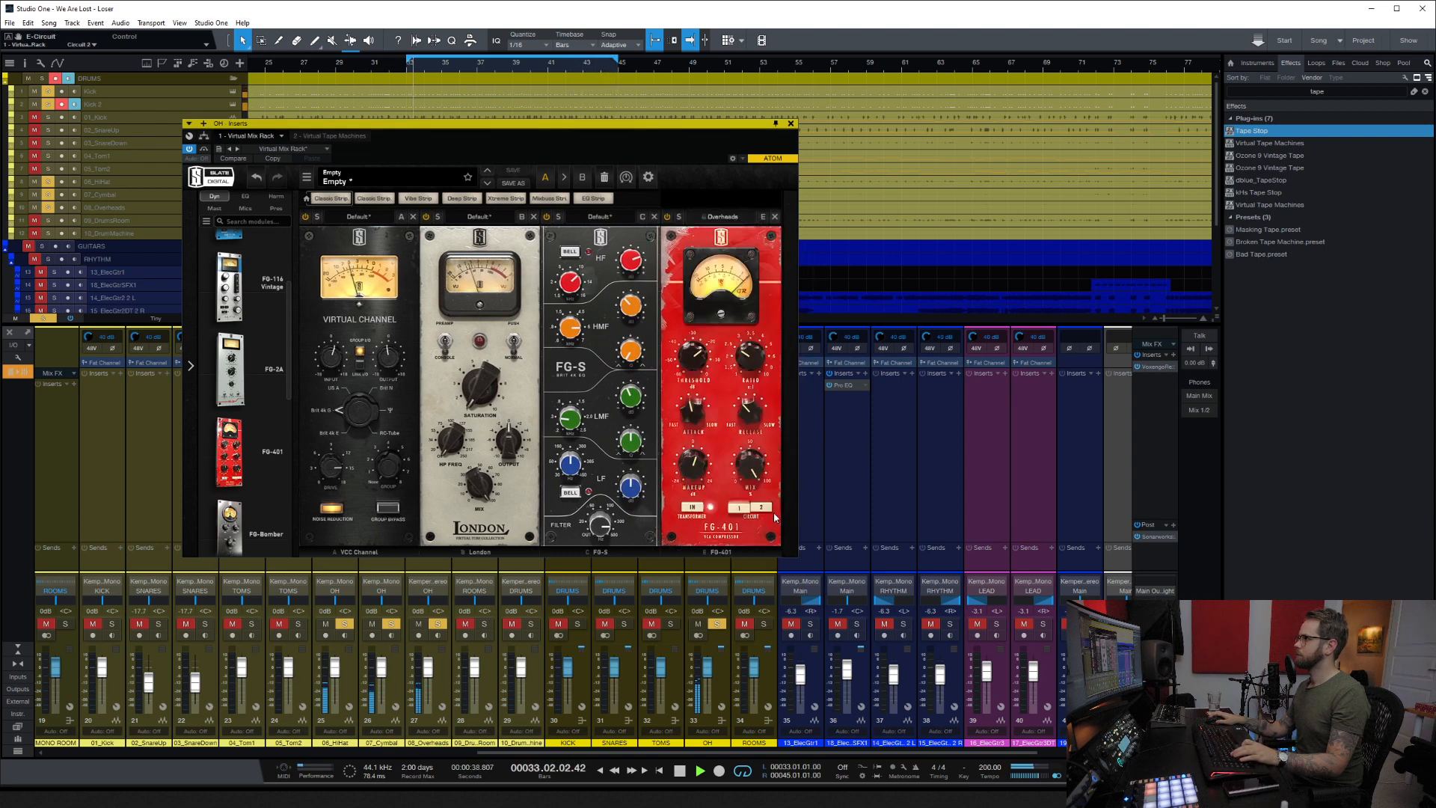
left_click_drag(688, 374, 691, 372)
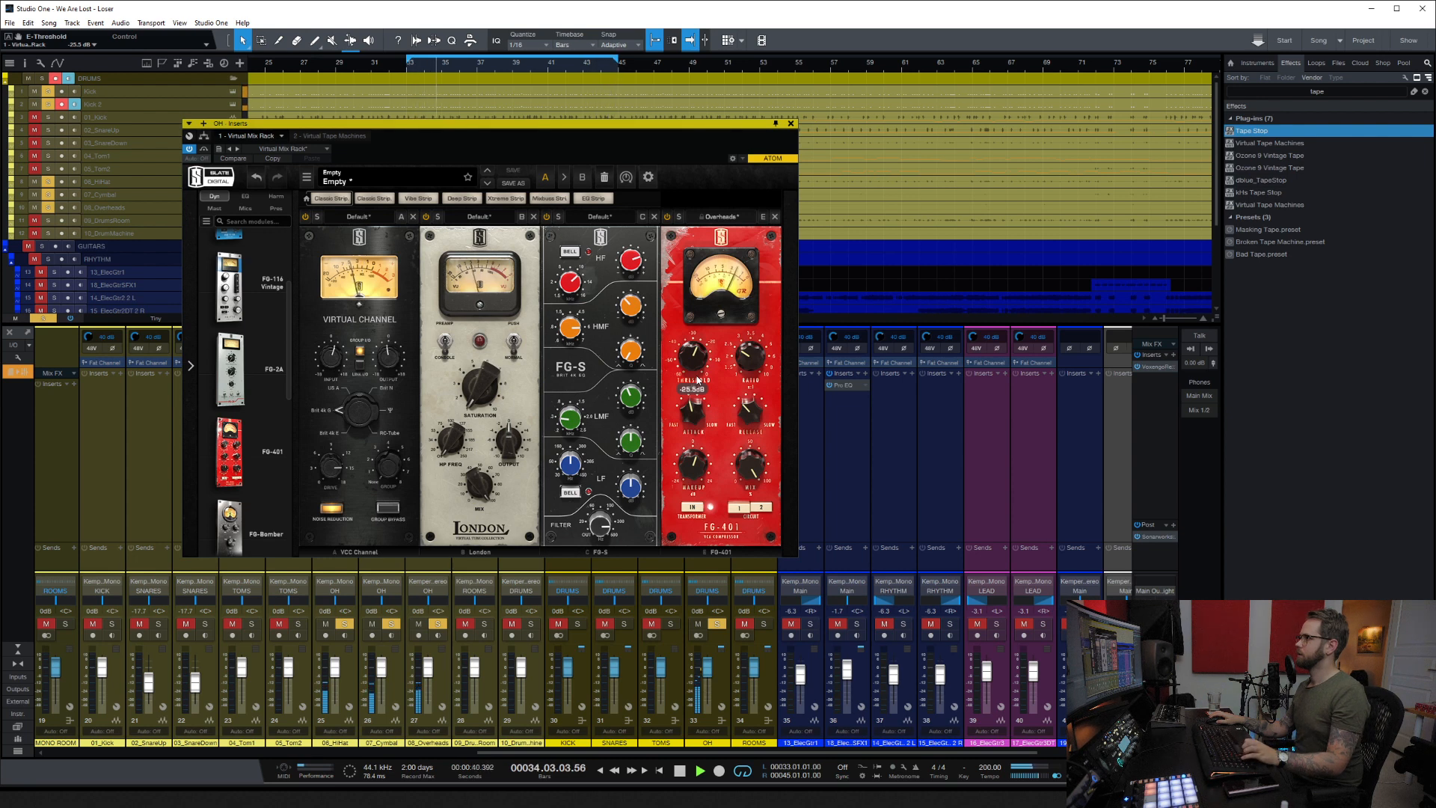
Step: Add The Monster after FG-401 in the OH bus's rack and reduce its mix to about 35%
scroll(271, 424, "down", 3)
scroll(275, 412, "down", 3)
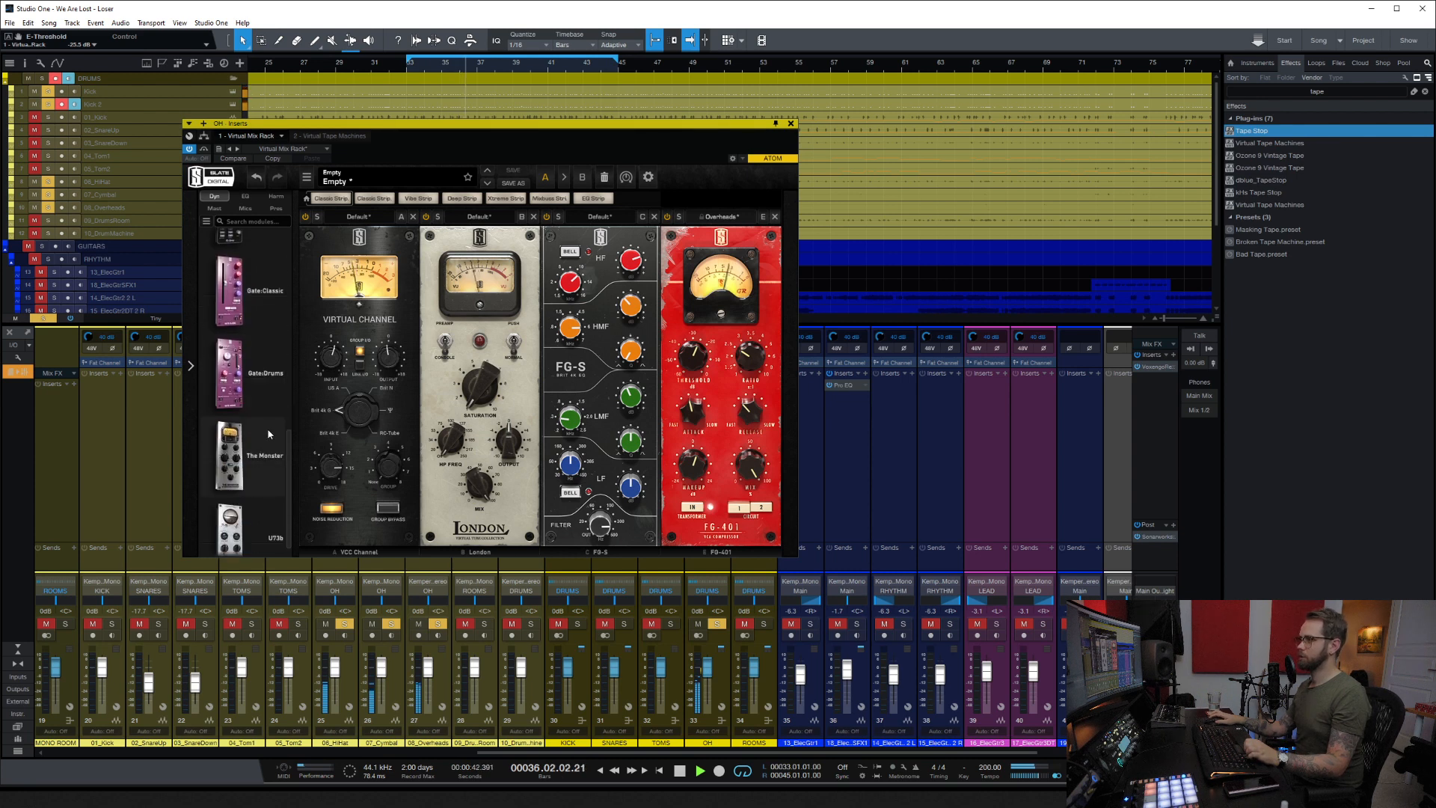
left_click_drag(259, 448, 763, 389)
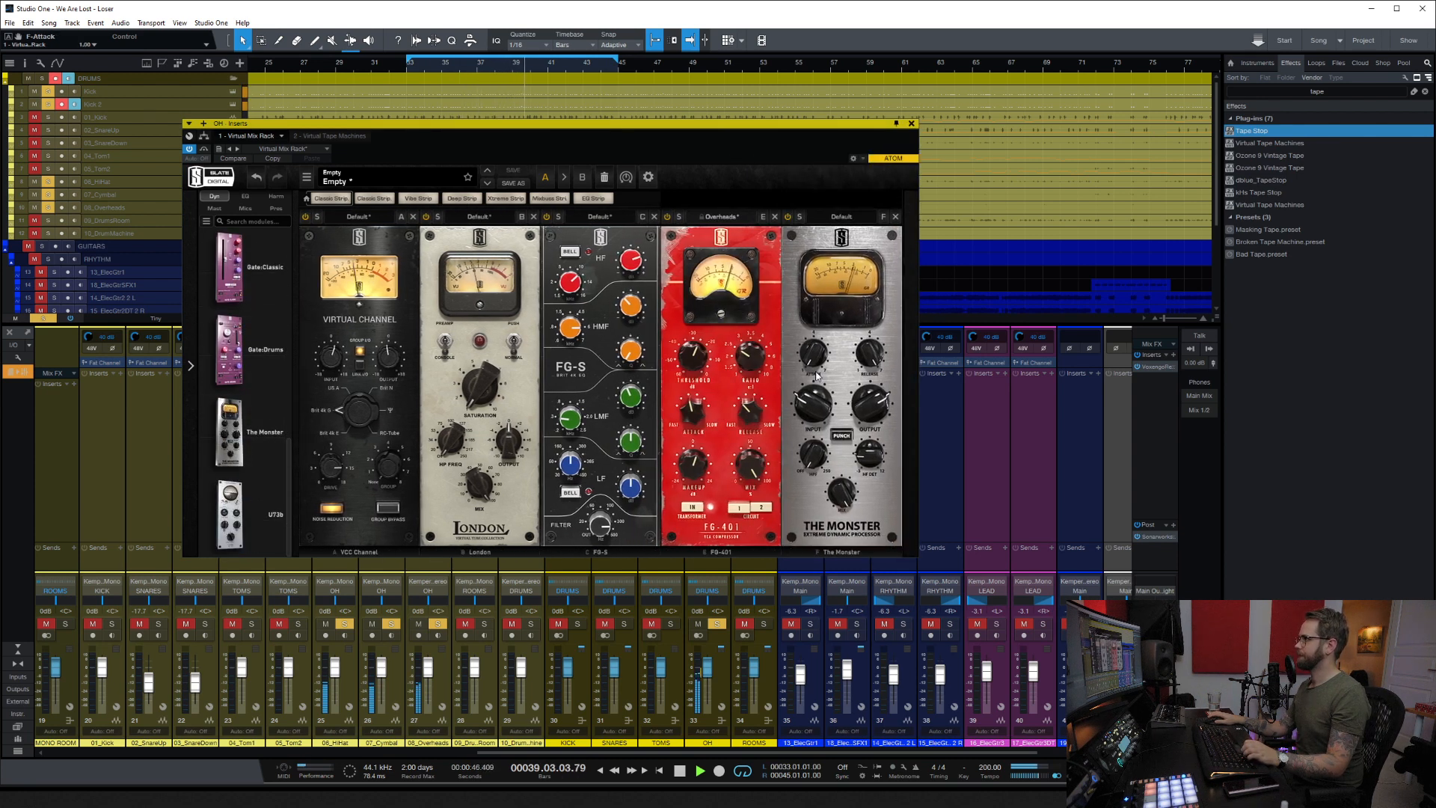
left_click_drag(851, 494, 822, 550)
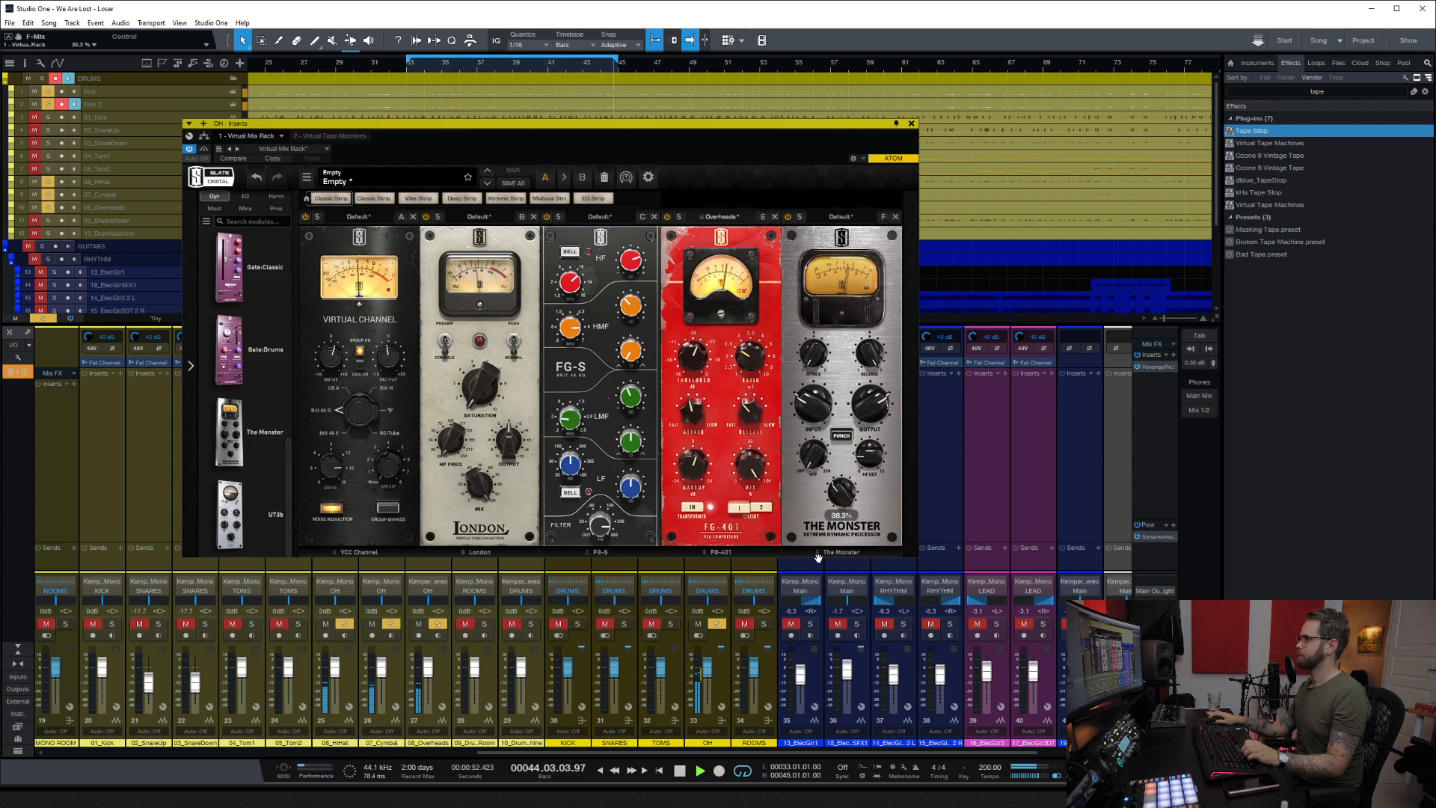
Step: Load The Monster's Drum Overheads preset with the mix at about 31%, and compare the sound with the module bypassed
left_click(839, 217)
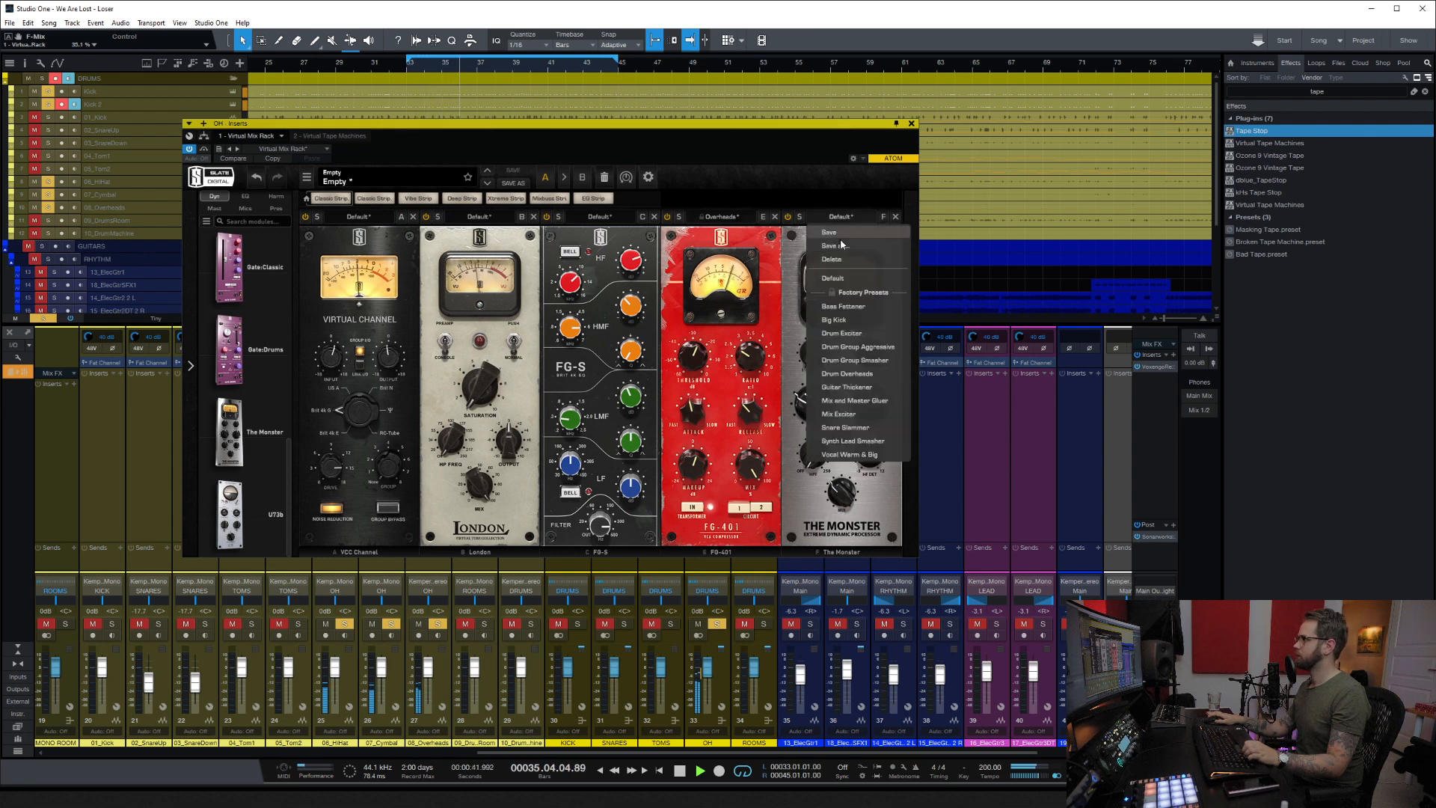
left_click(851, 374)
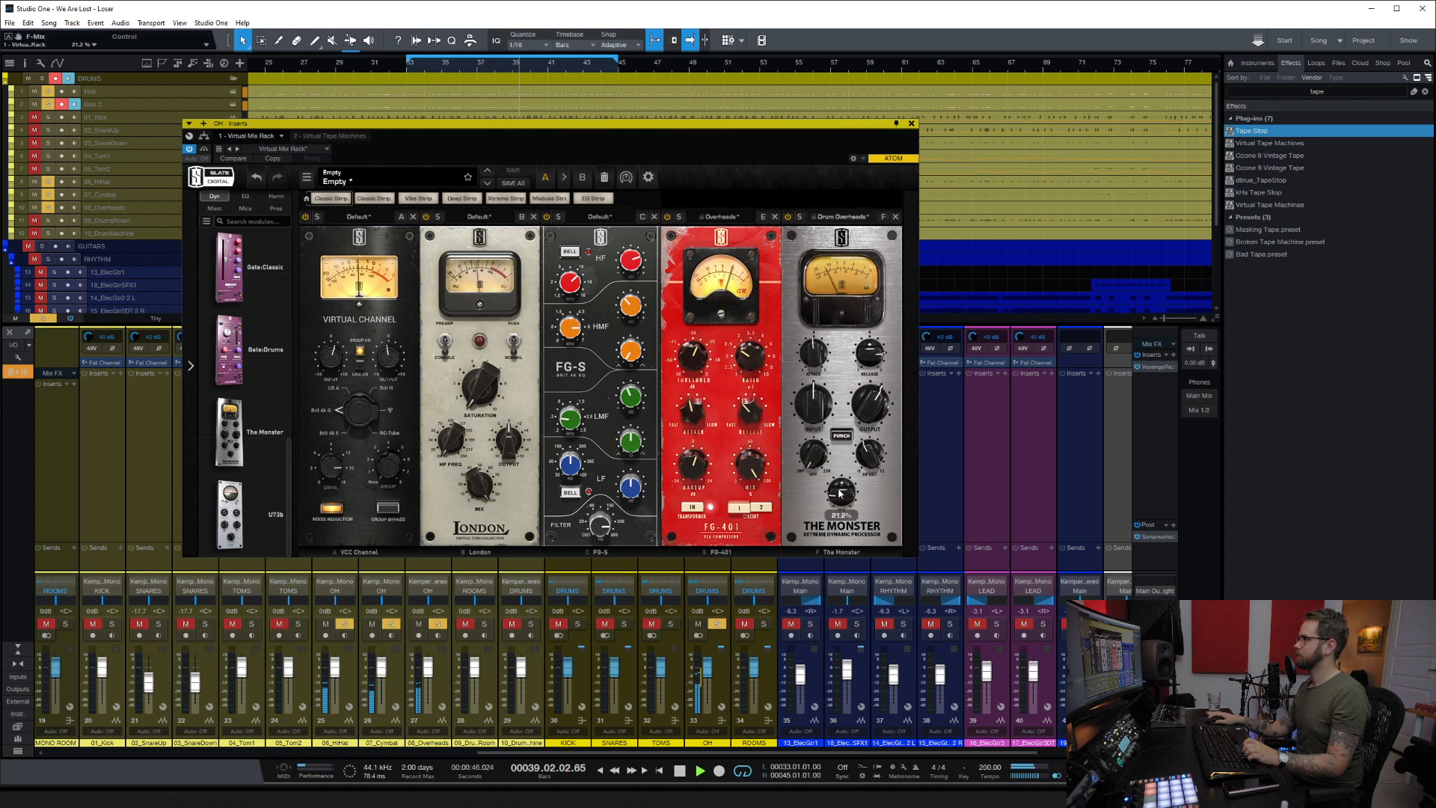
left_click(788, 217)
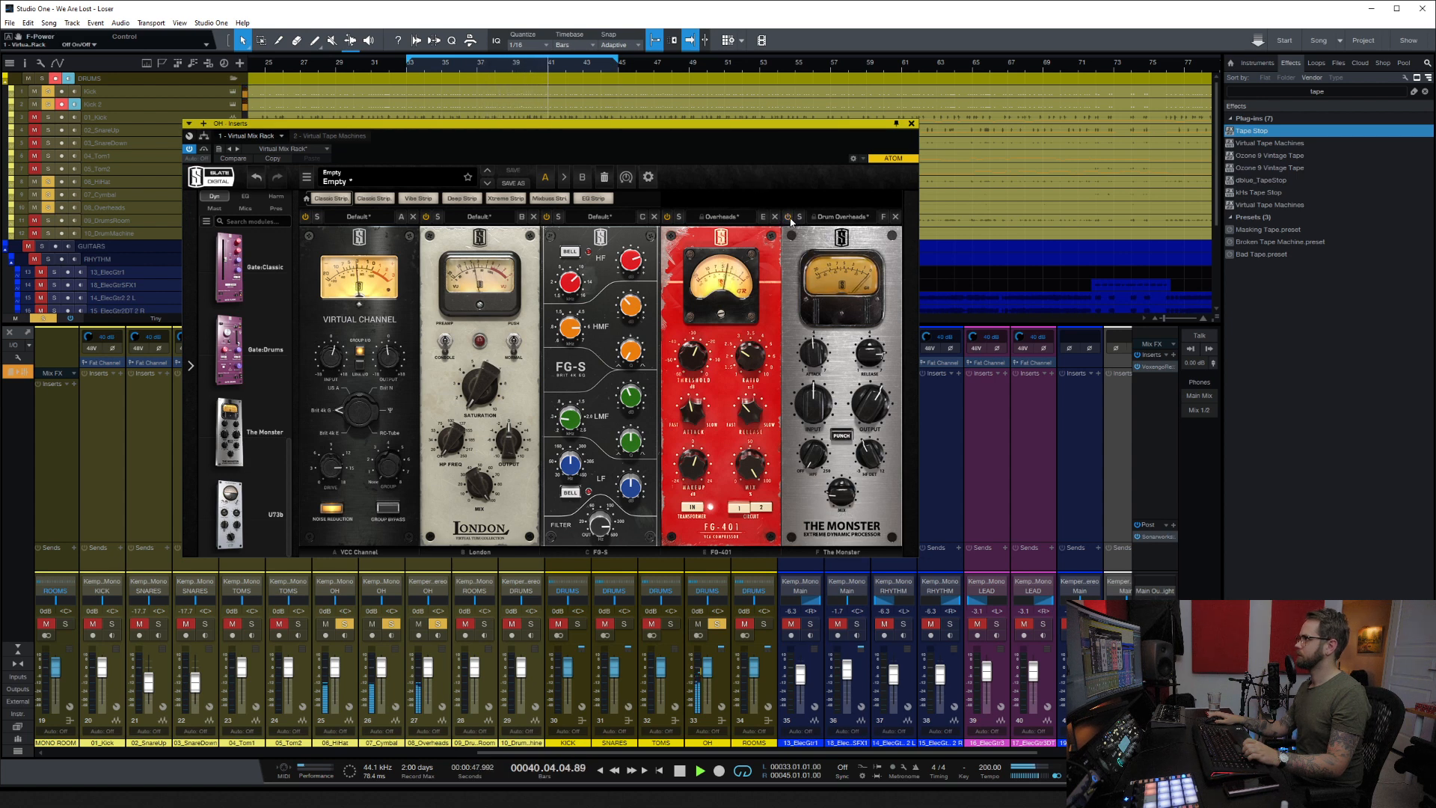
left_click(788, 217)
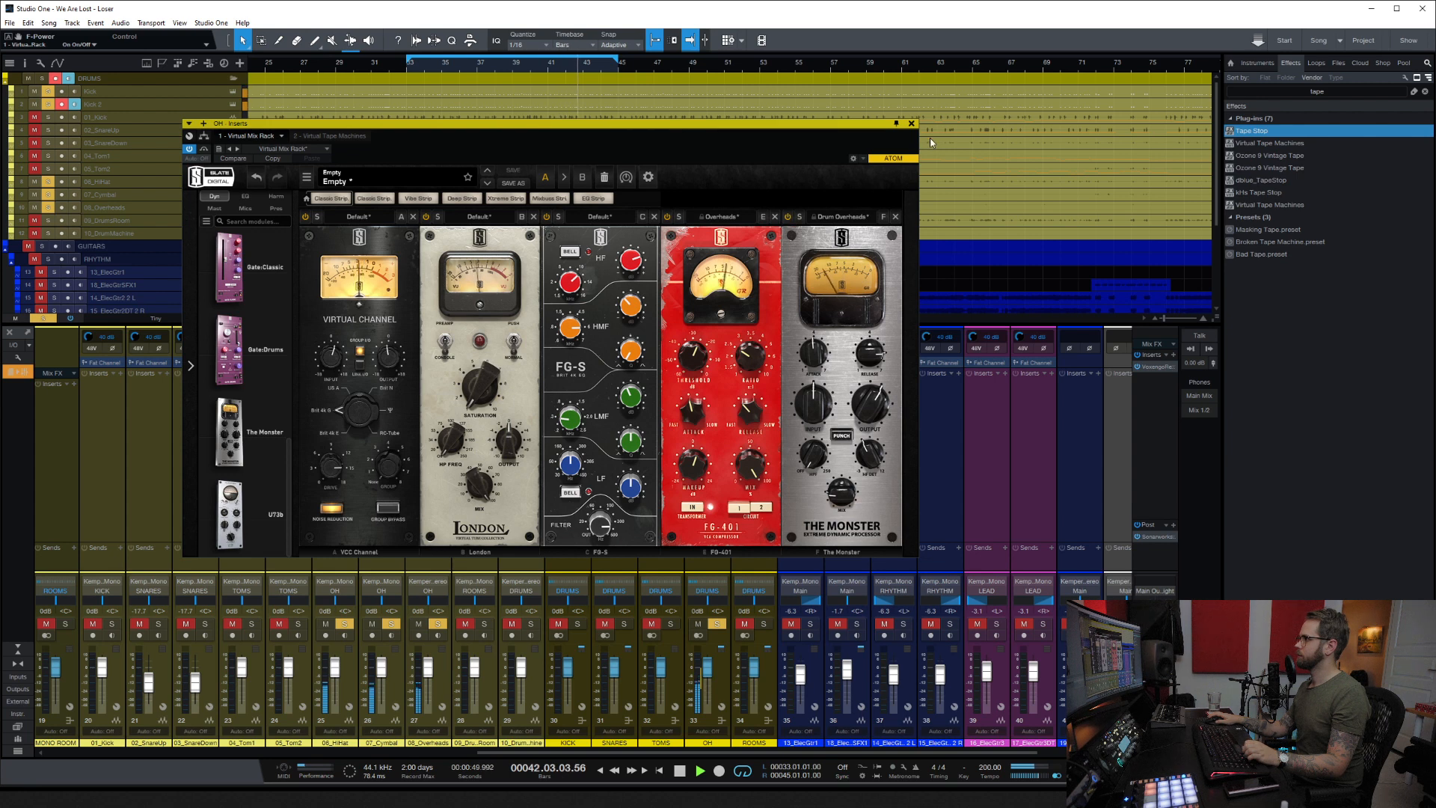
left_click(912, 124)
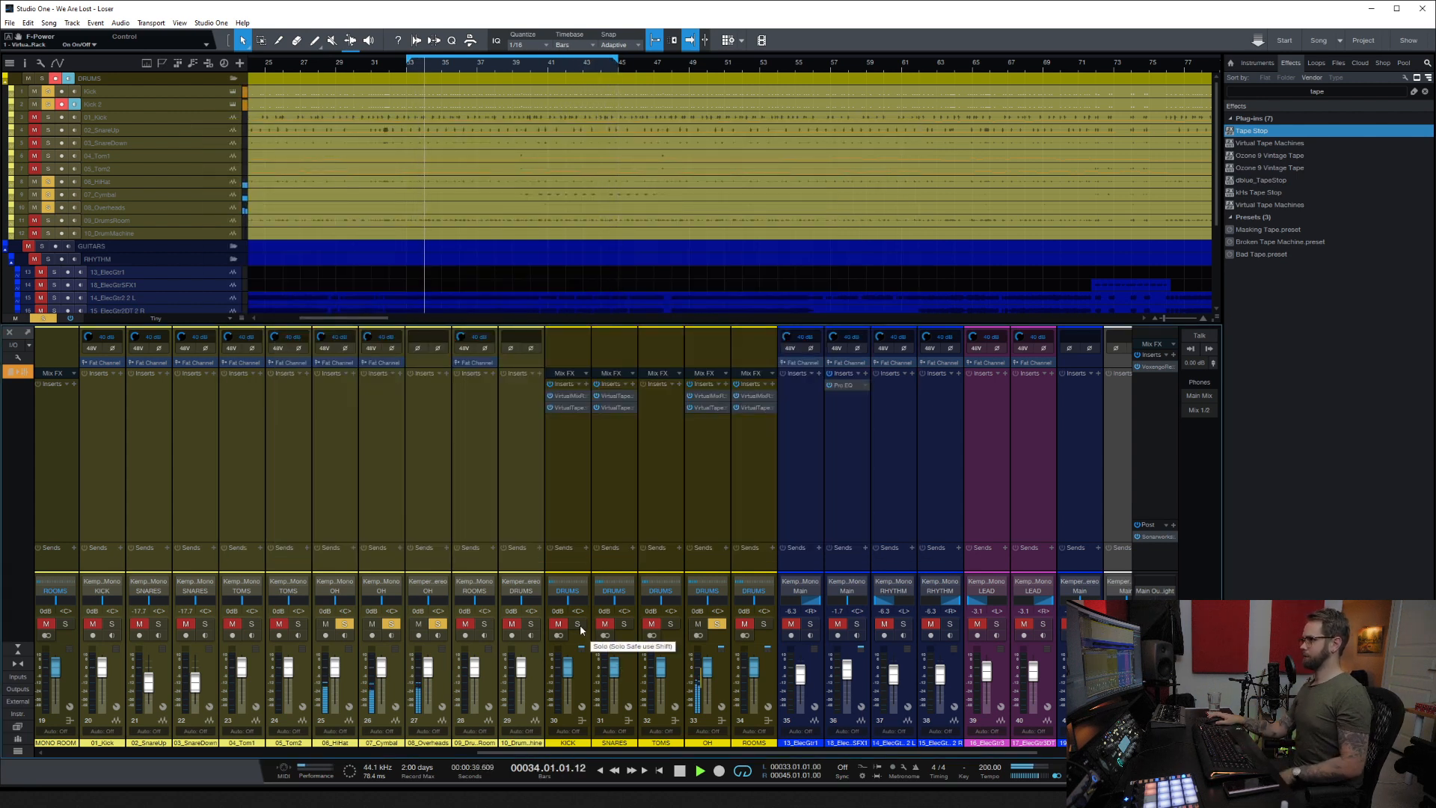
Step: Isolate 01_Kick by soloing the KICK bus instead of OH, resetting the Kick fader to 0 dB, and unsoloing Kick and Kick 2
left_click(577, 624)
left_click(716, 624)
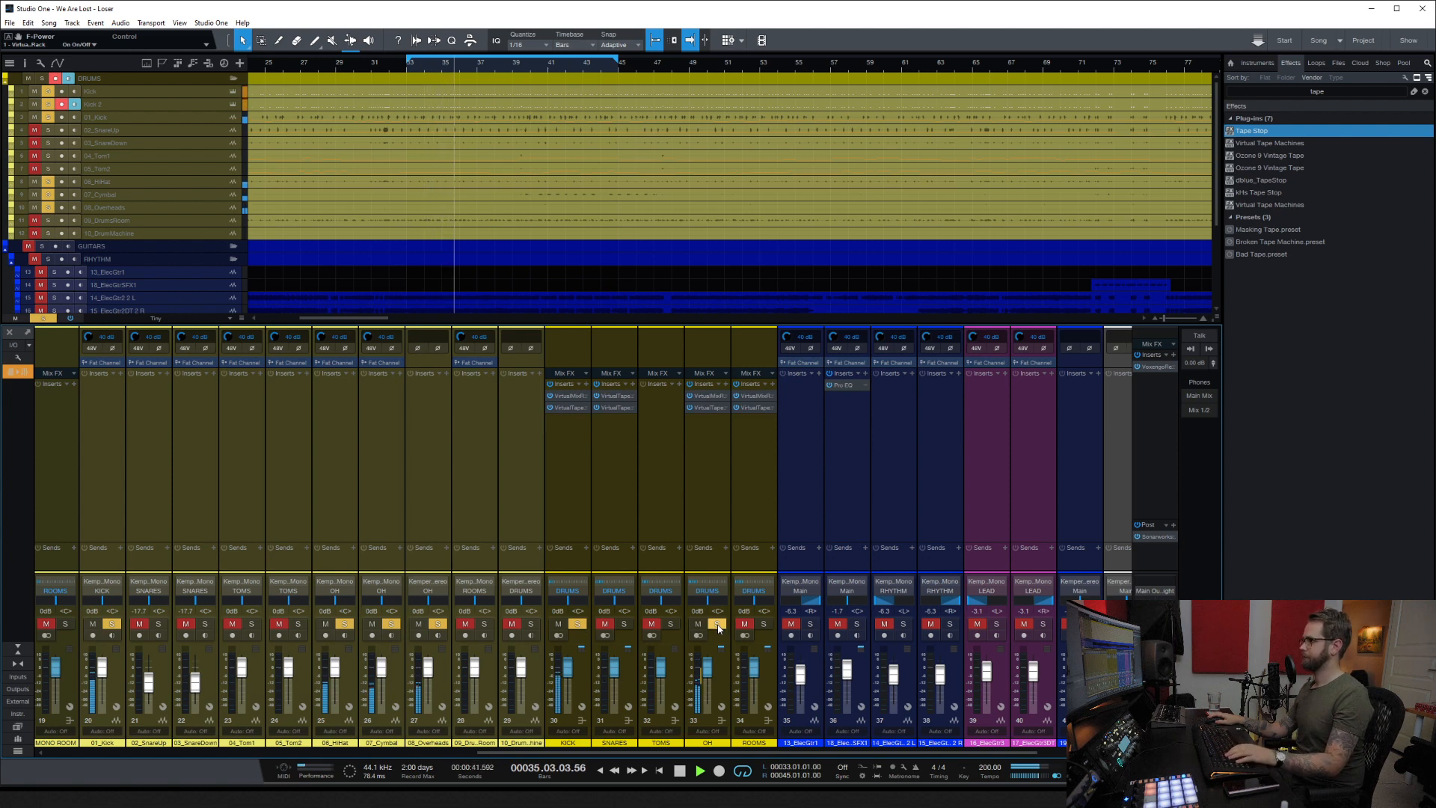
left_click_drag(667, 752, 187, 757)
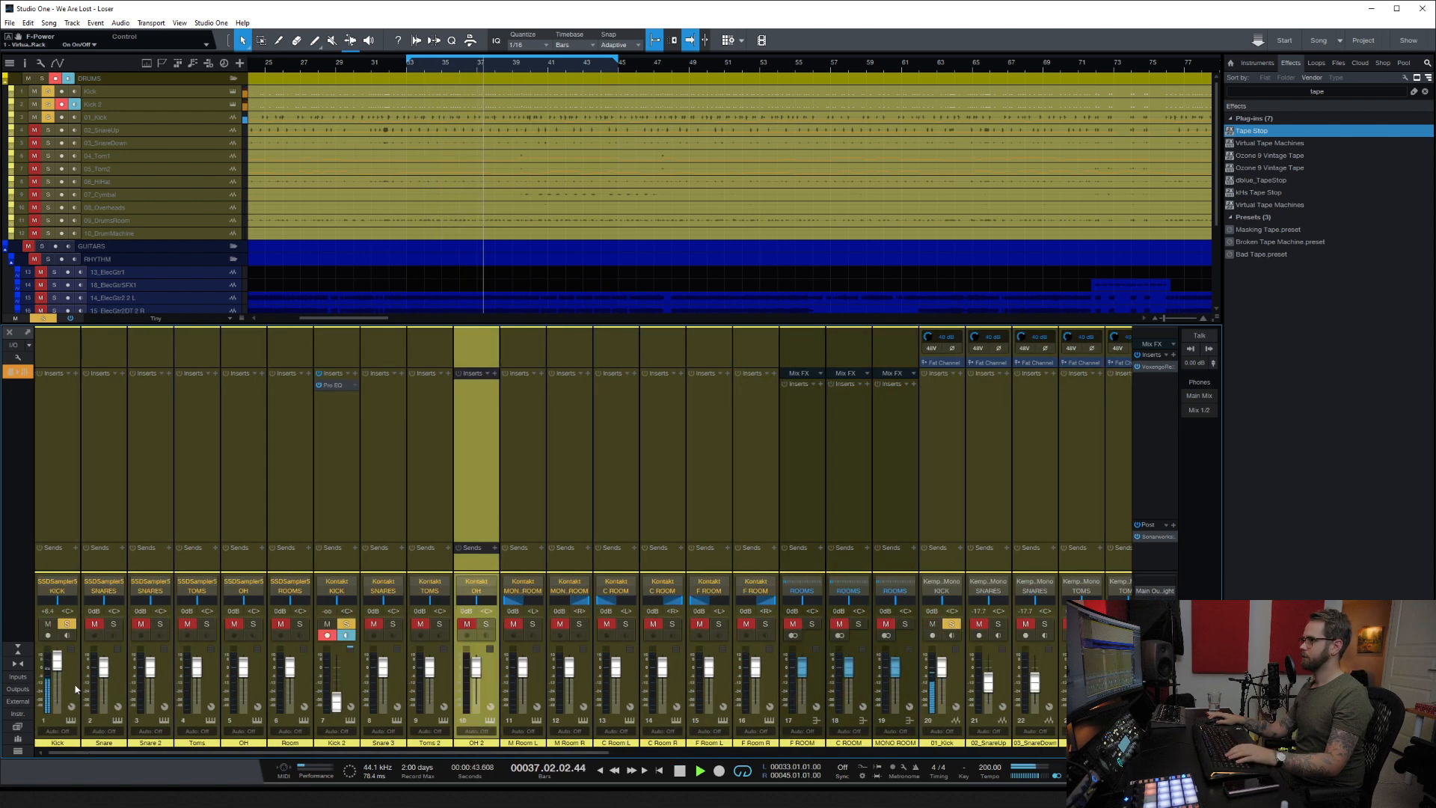
left_click(57, 661, "ctrl")
left_click(66, 625)
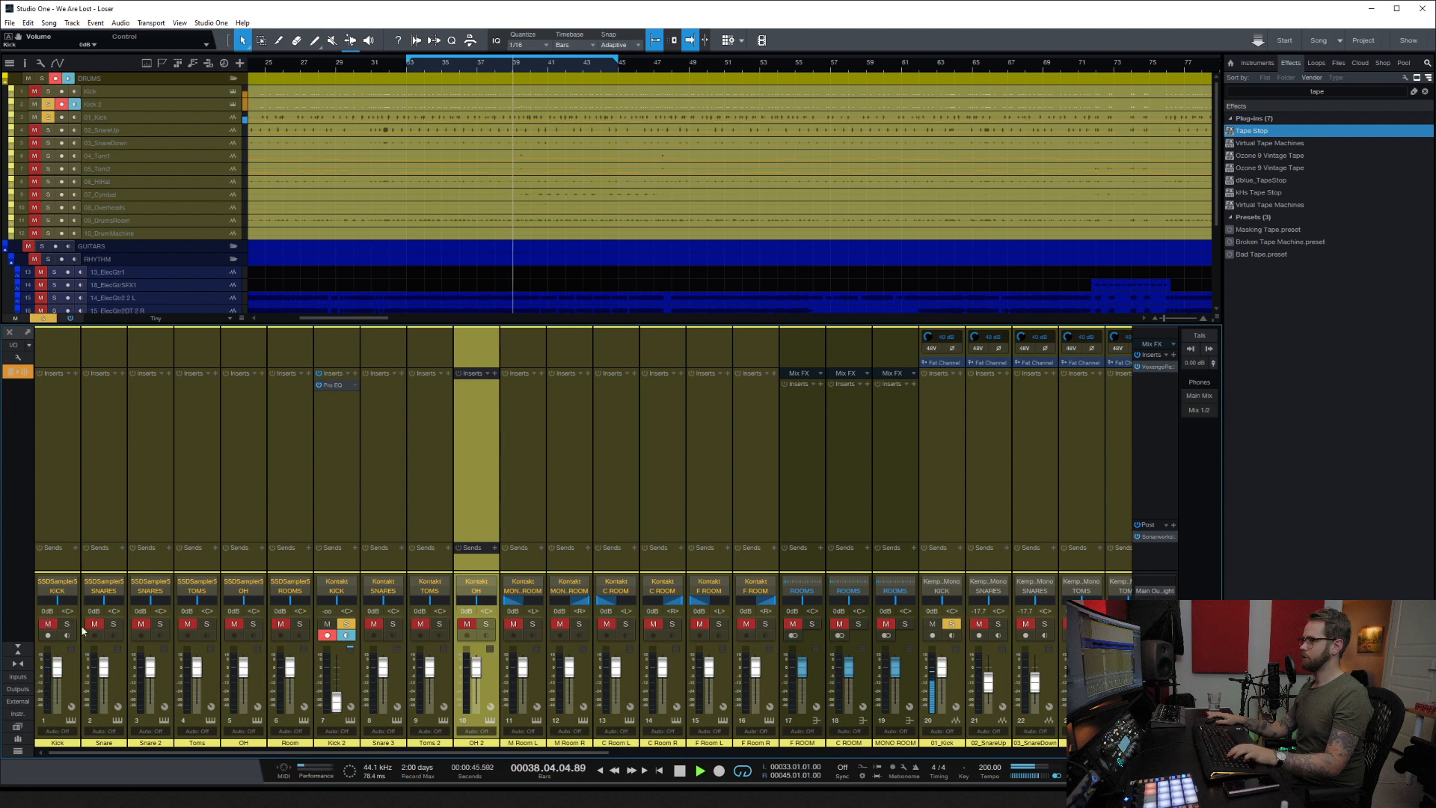
left_click(344, 625)
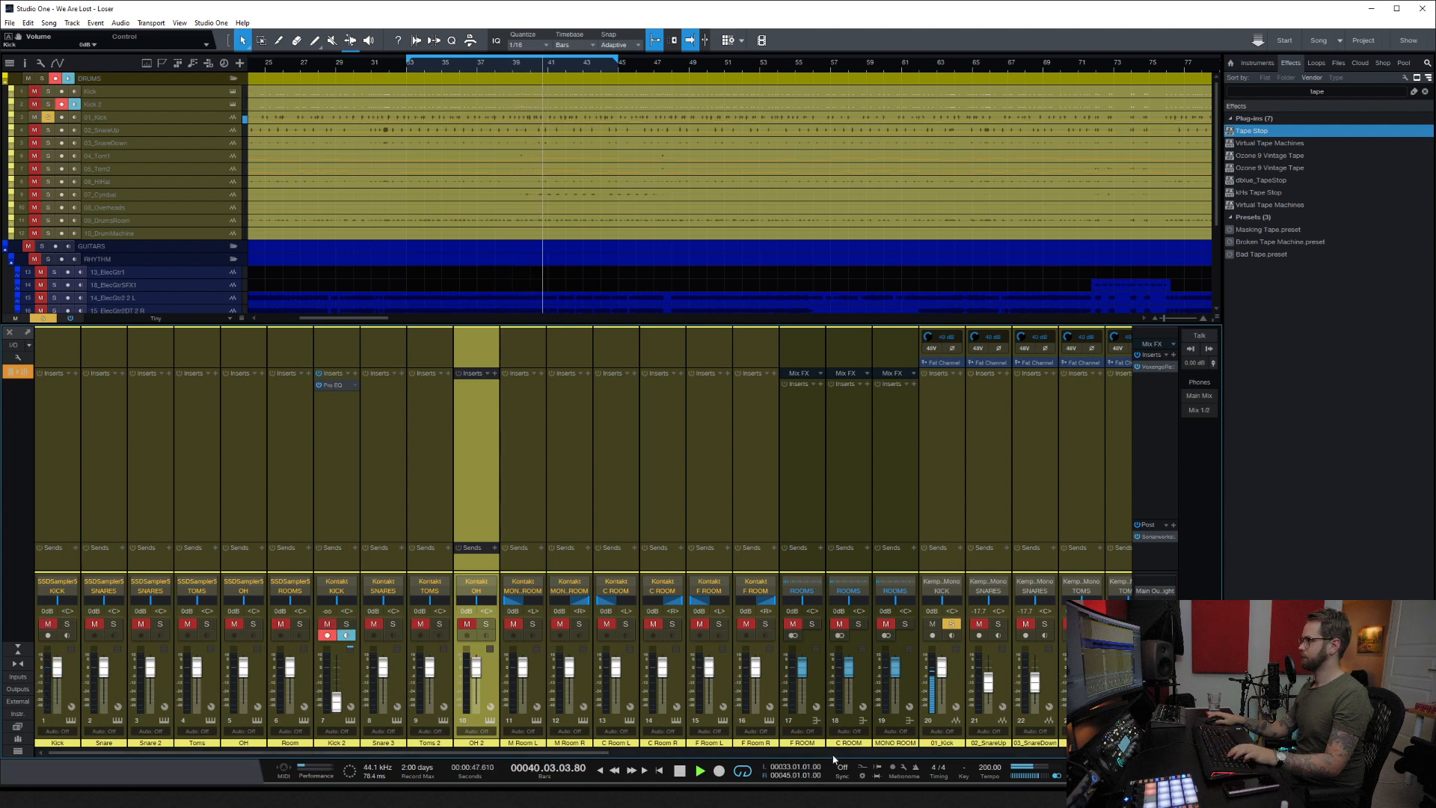
Step: Insert Pro EQ on 01_Kick, boosting a high shelf about 10.5 dB at 2.12 kHz and cutting LF about 5.9 dB at 140 Hz
left_click_drag(567, 754, 706, 750)
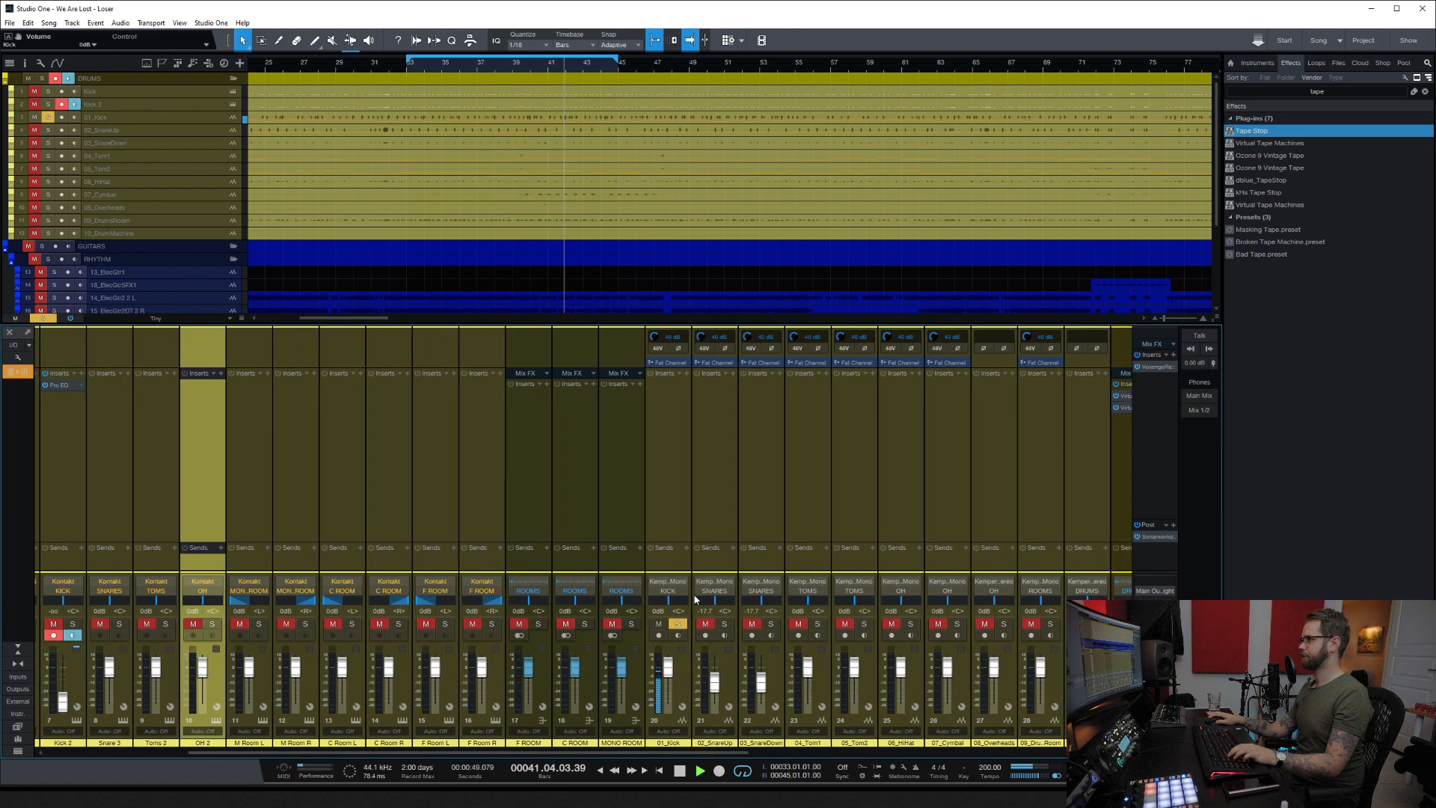
left_click(680, 374)
type("eq")
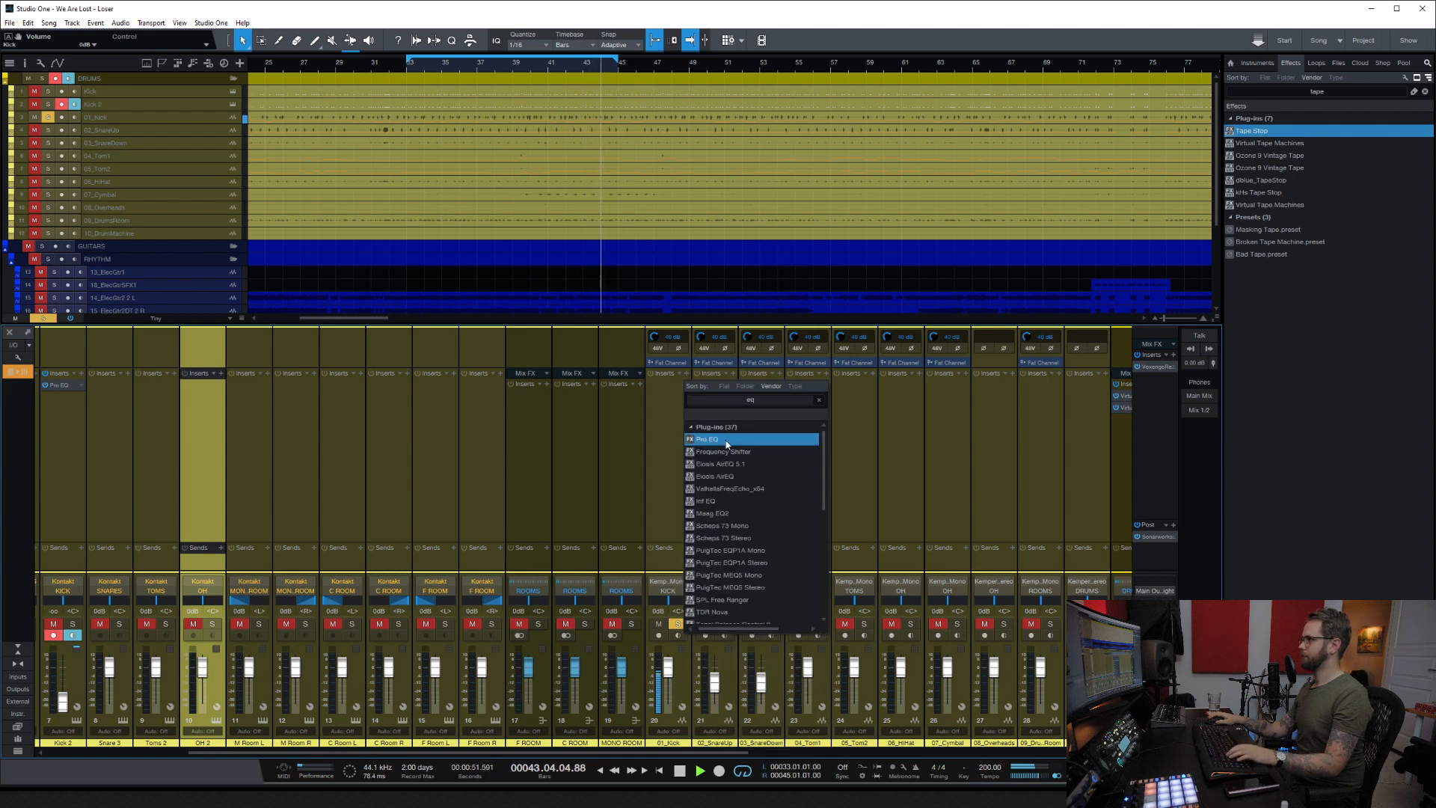
left_click(726, 444)
mouse_move(481, 247)
left_mouse_down()
mouse_move(478, 191)
mouse_move(458, 199)
mouse_move(500, 225)
mouse_move(484, 221)
left_mouse_up()
mouse_move(310, 250)
left_mouse_down()
mouse_move(291, 193)
mouse_move(313, 197)
mouse_move(323, 265)
left_mouse_up()
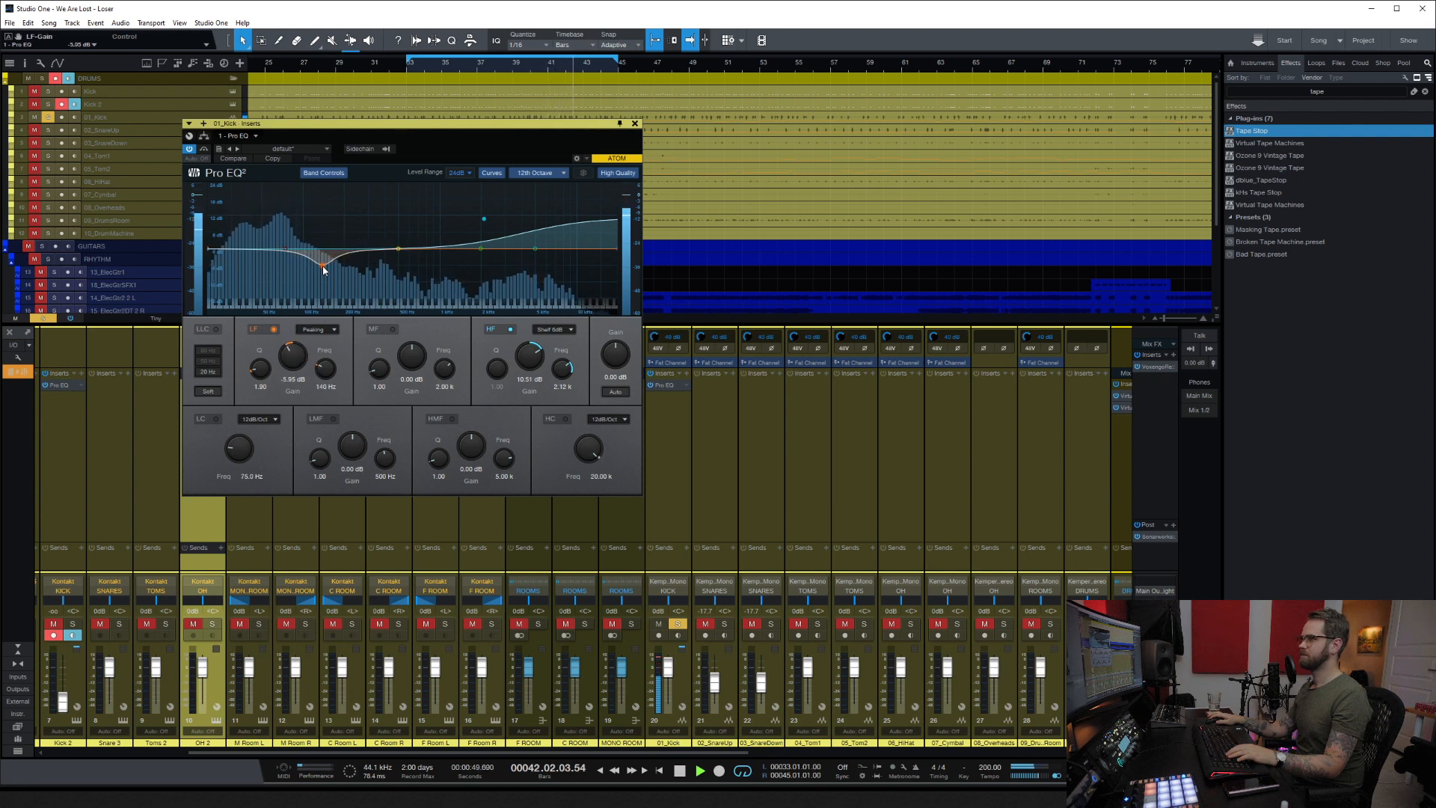
Step: On the kick's Pro EQ, enable a 24 dB/oct low cut near 34 Hz, boost LMF about 3.2 dB near 53 Hz, and cut MF about 5.2 dB
left_click(216, 420)
left_click(258, 419)
left_click(266, 461)
left_click_drag(243, 454, 239, 456)
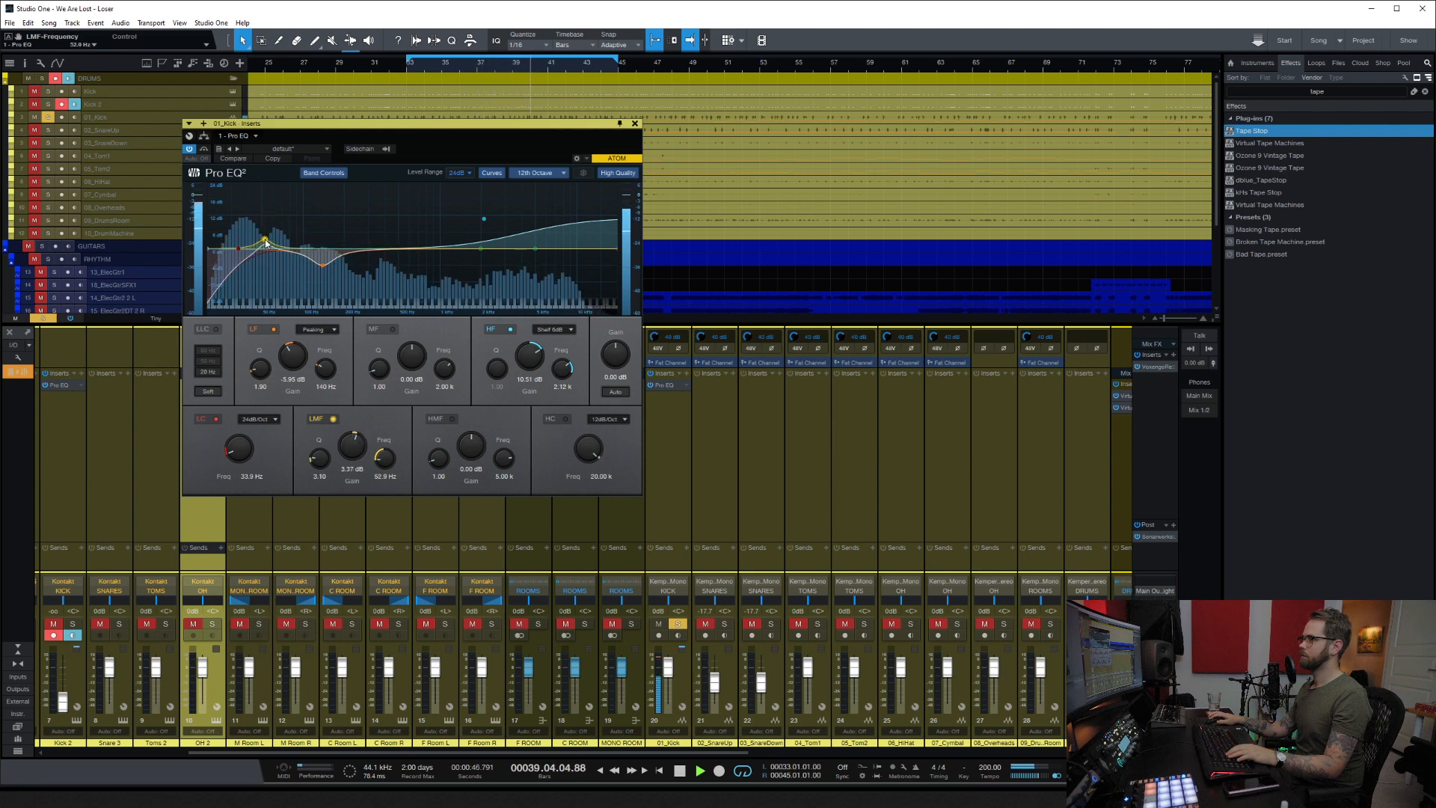
left_click_drag(355, 213, 385, 269)
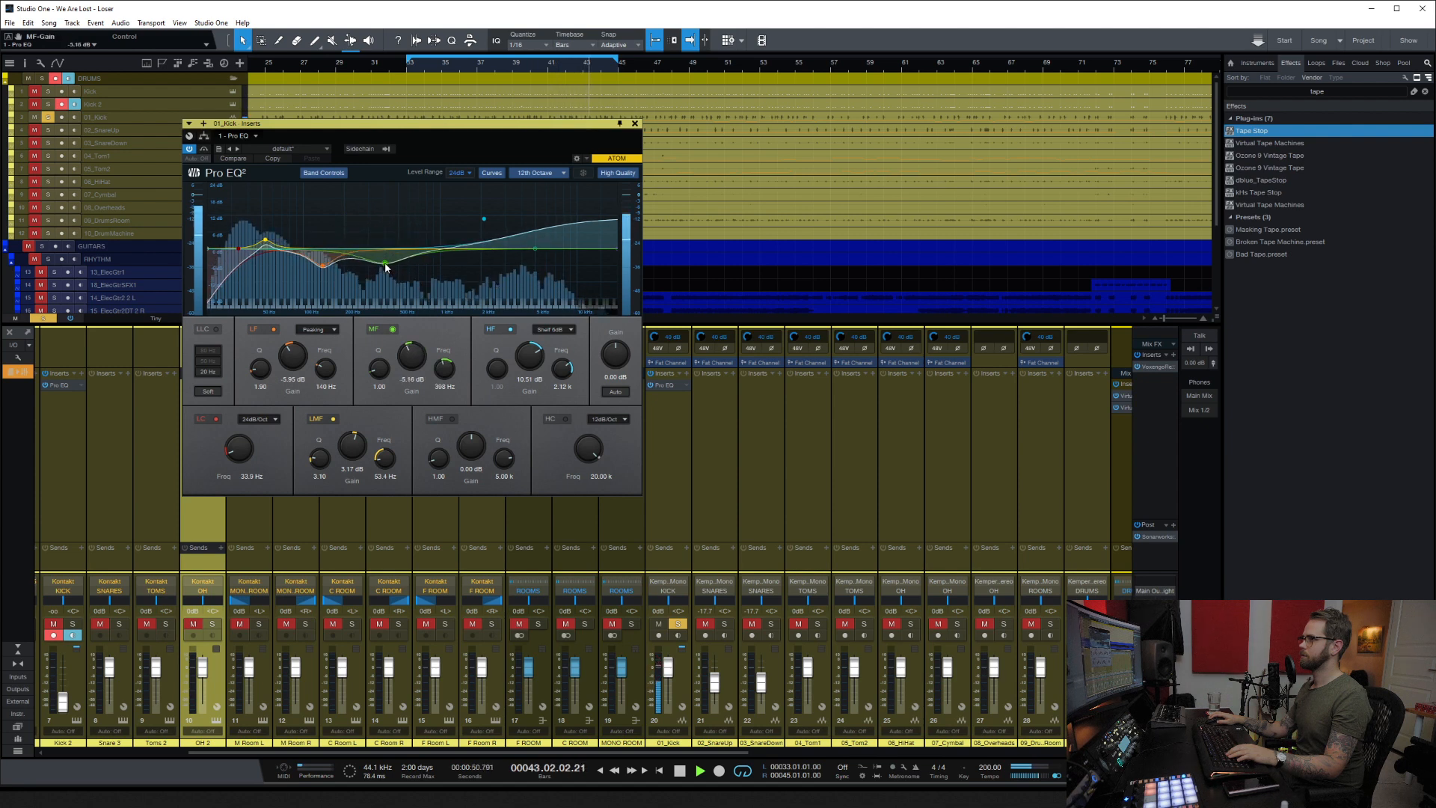
left_click(635, 124)
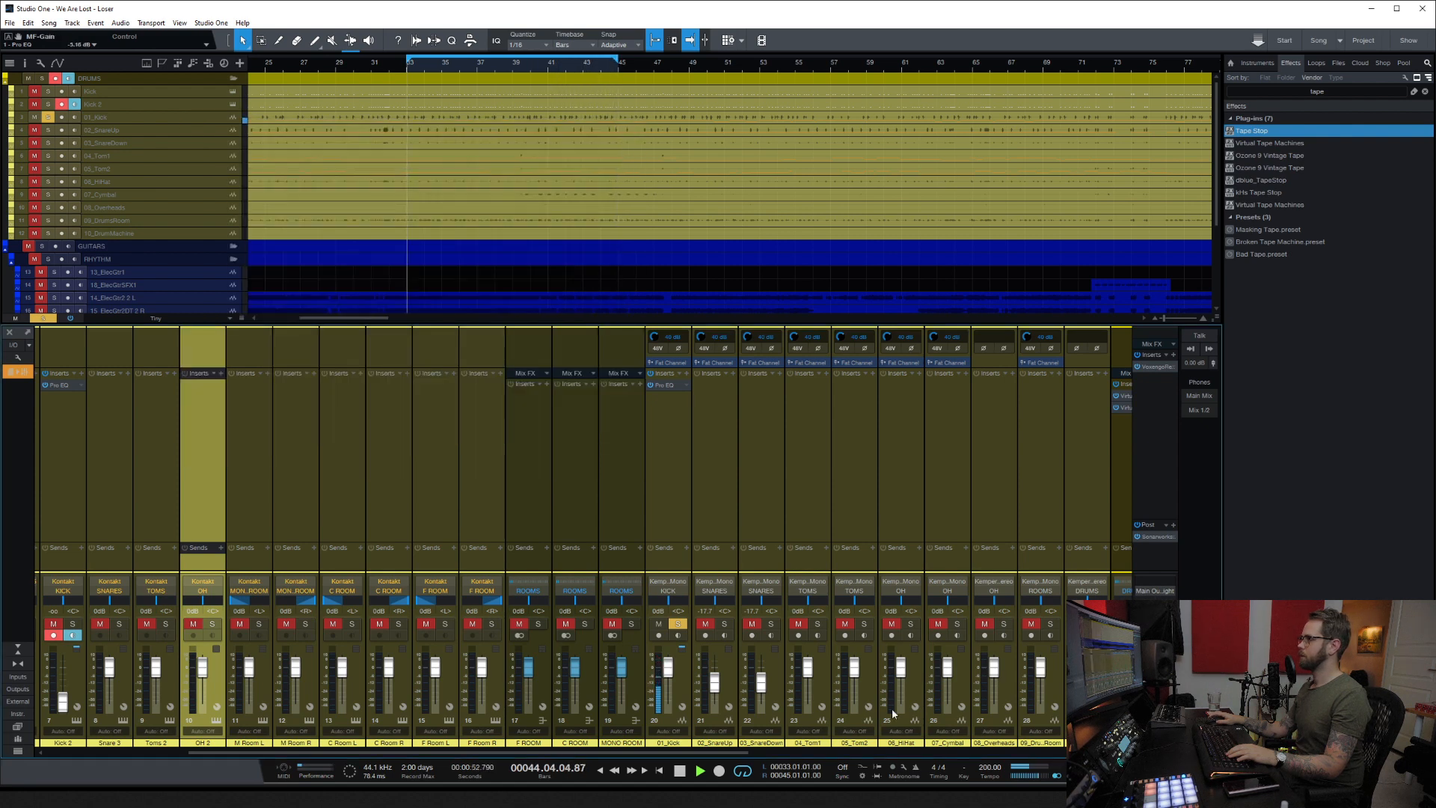
Step: Solo the sampled Kick and Kick 2 alongside 01_Kick, setting Kick to about -3.8 dB and Kick 2 to about -4.4 dB
scroll(111, 756, "left", 6)
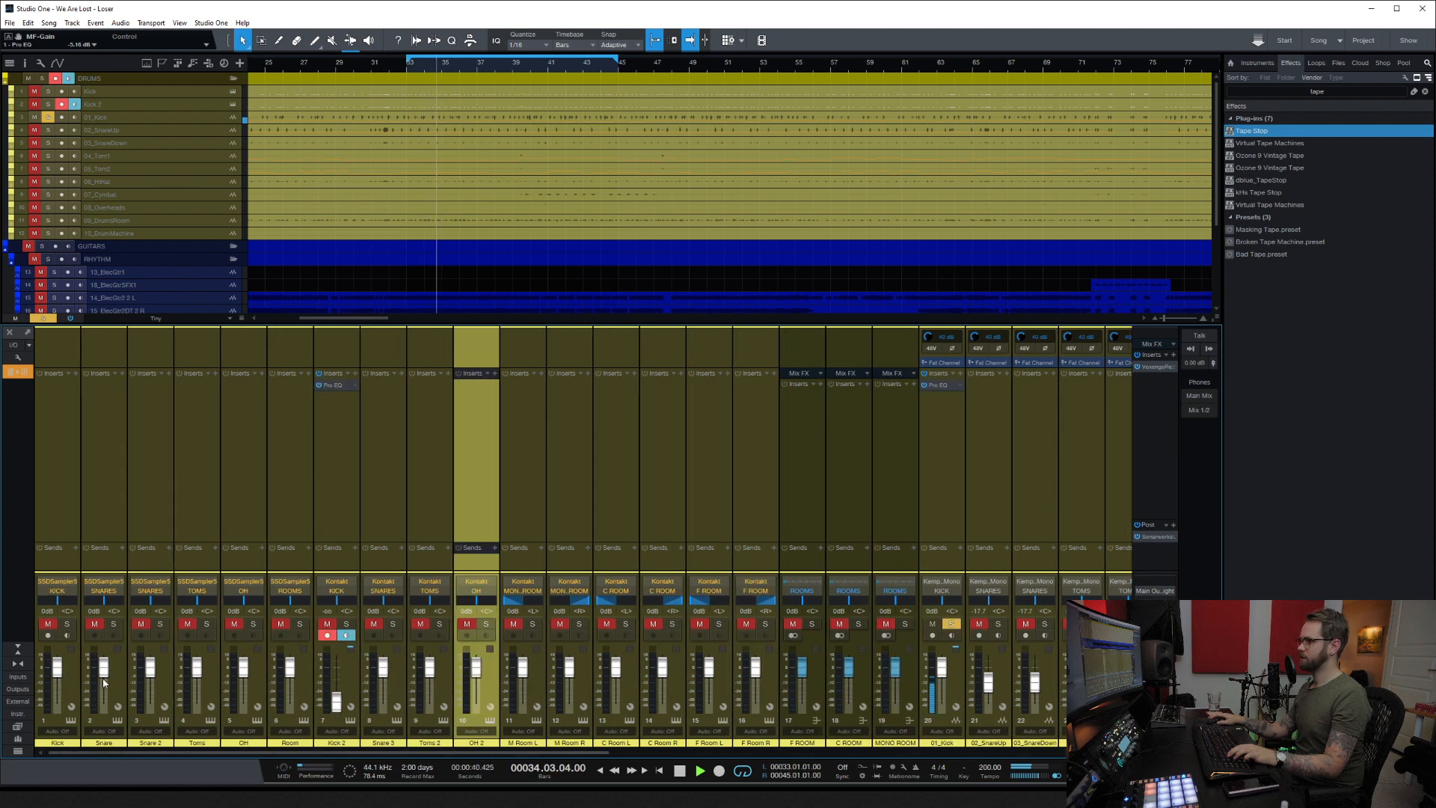
left_click(113, 623)
left_click(113, 623)
left_click(67, 622)
left_click_drag(56, 669, 59, 677)
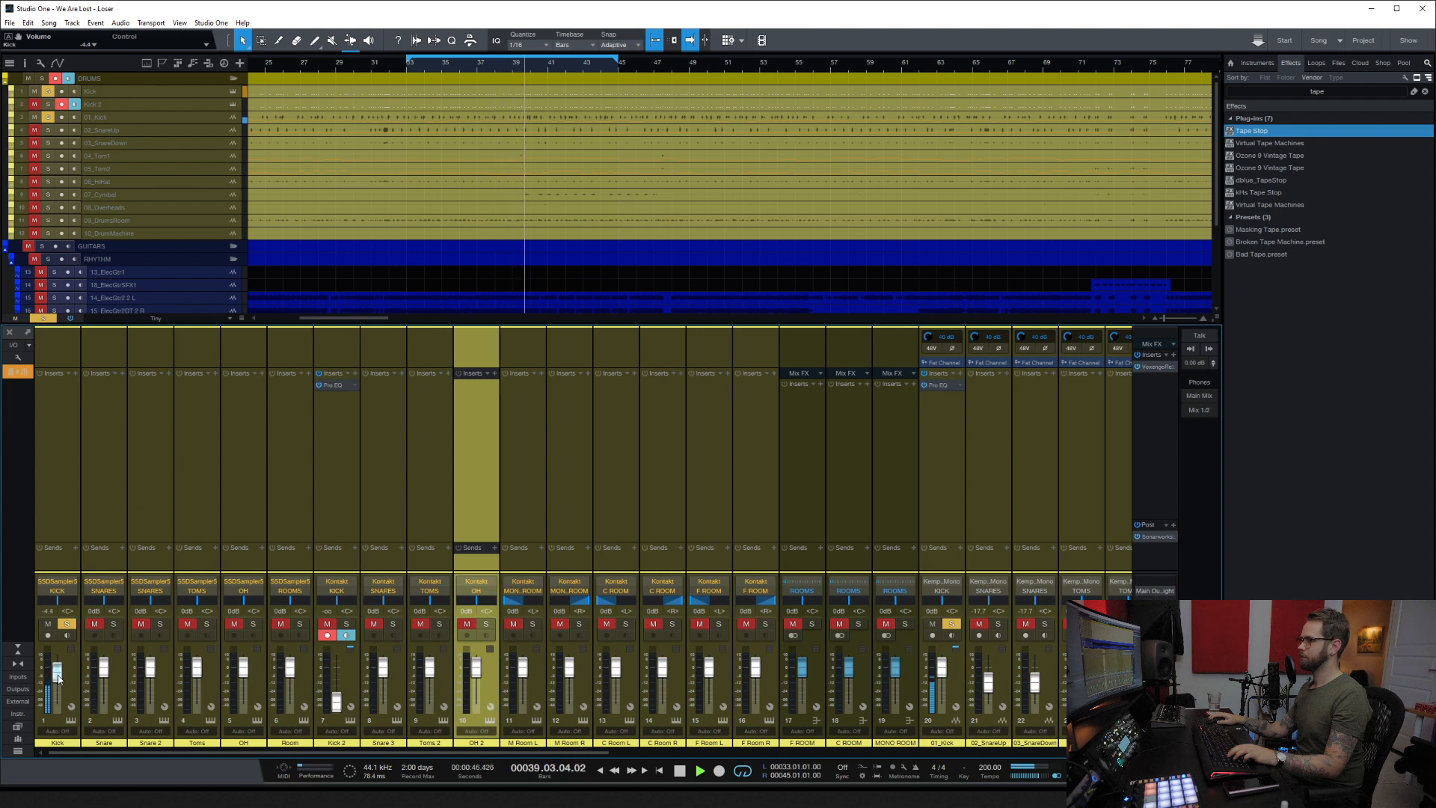
left_click(347, 623)
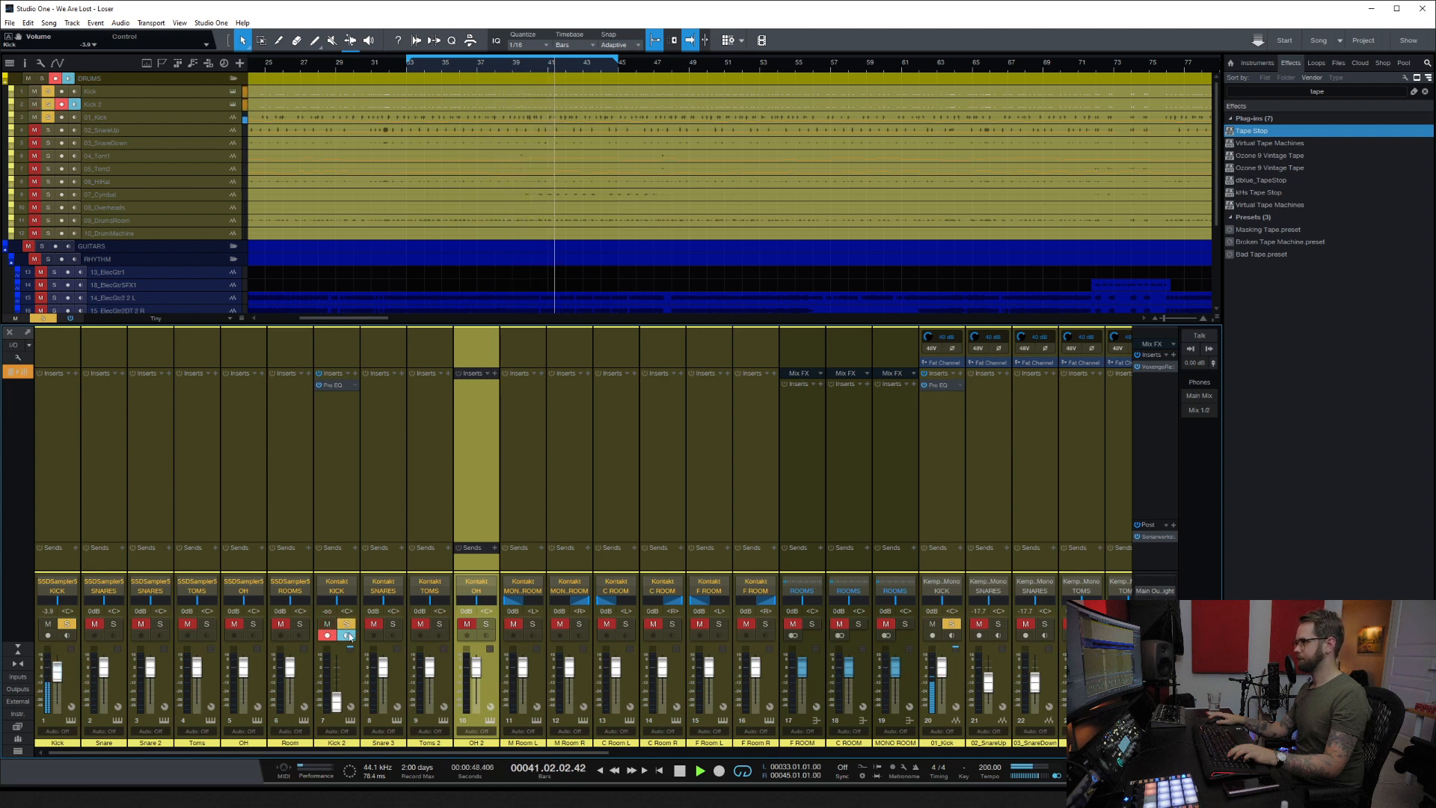
left_click_drag(337, 701, 338, 671)
Step: Open the KICK bus's Virtual Mix Rack and add the CS-EQ module after Gate Drums
left_click_drag(351, 754, 824, 751)
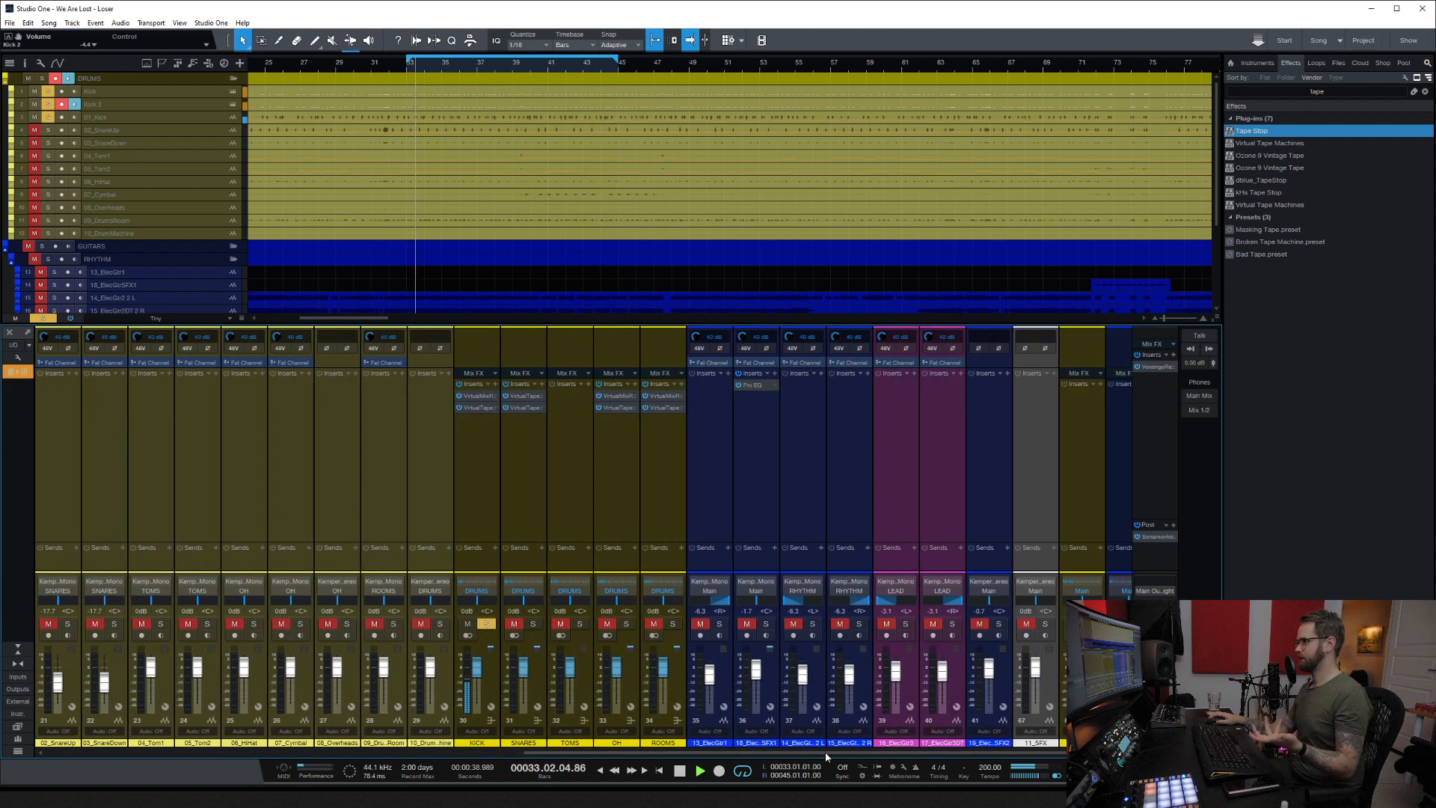
left_click(473, 397)
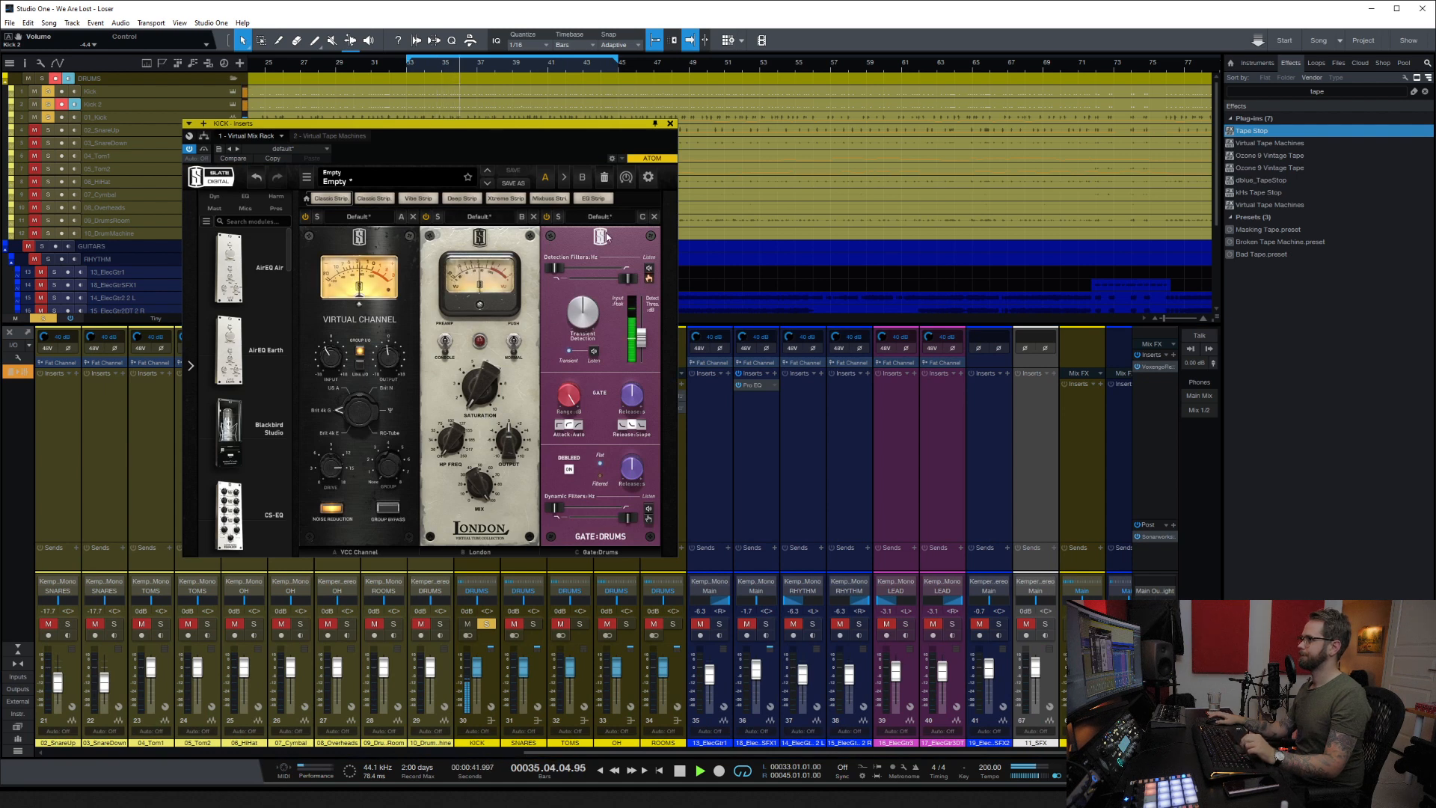
left_click(245, 197)
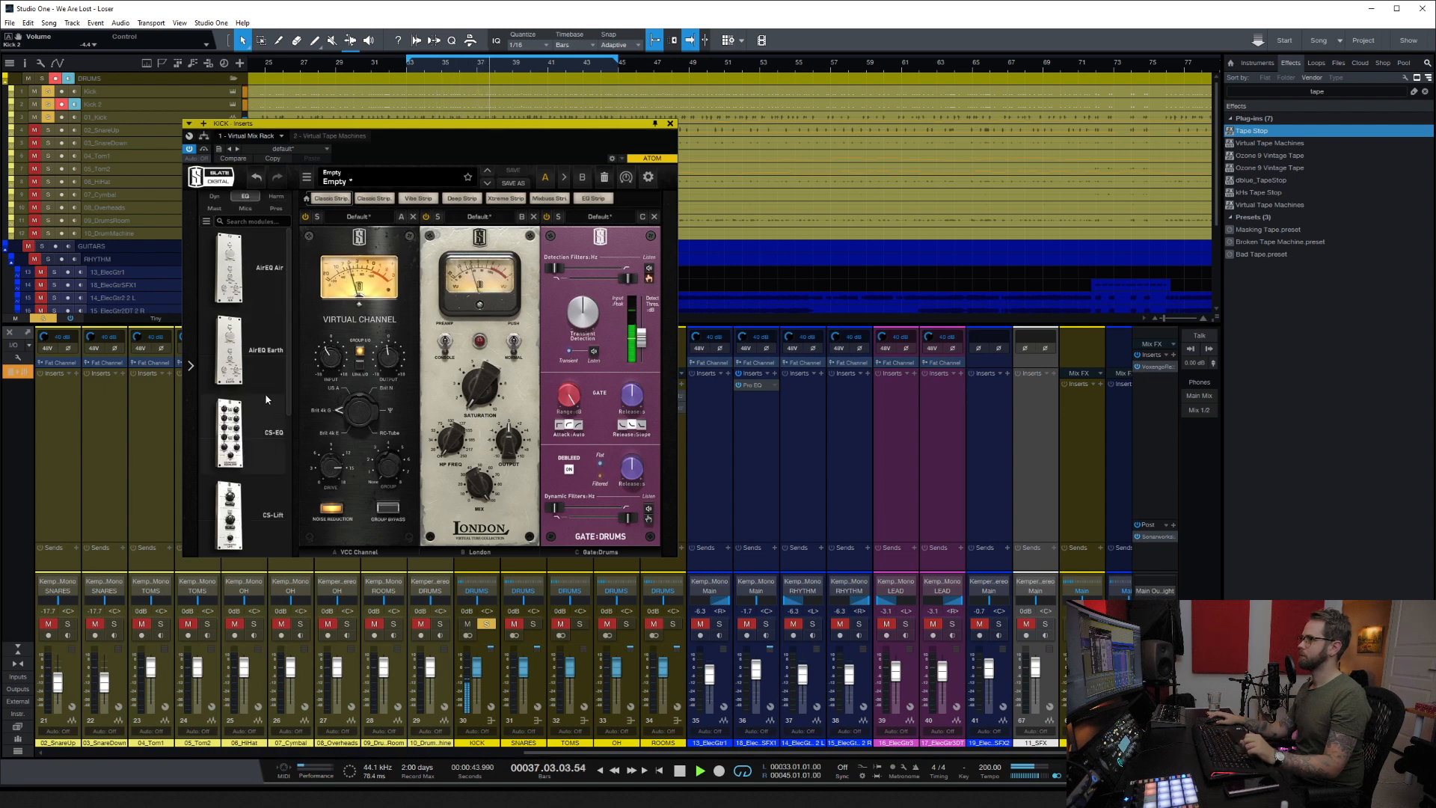
scroll(270, 401, "down", 1)
left_click_drag(270, 401, 679, 393)
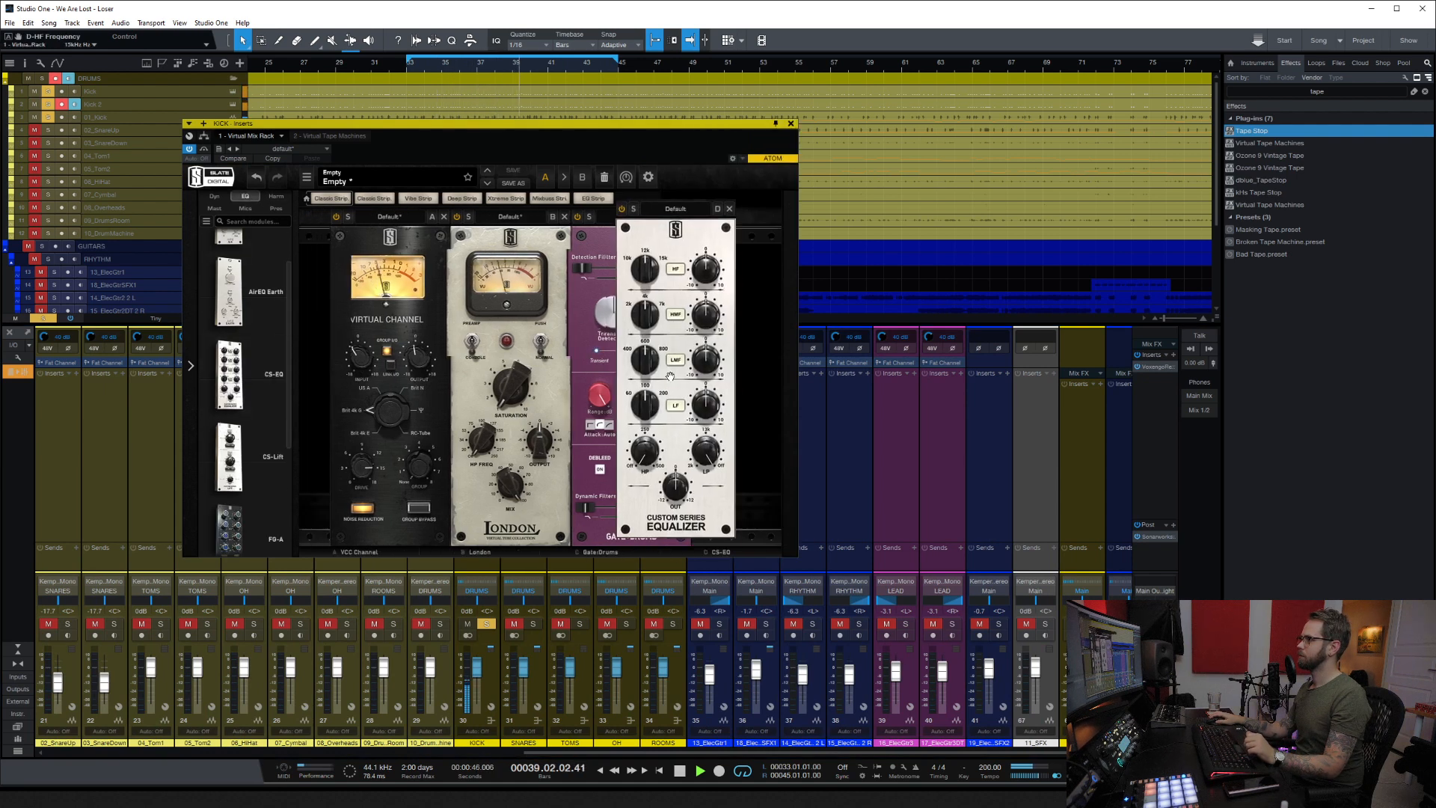
Step: On the KICK bus's CS-EQ, boost HMF, adjust the LMF and LF bands, and set the high-pass filter to about 32 Hz
left_click_drag(753, 279, 752, 303)
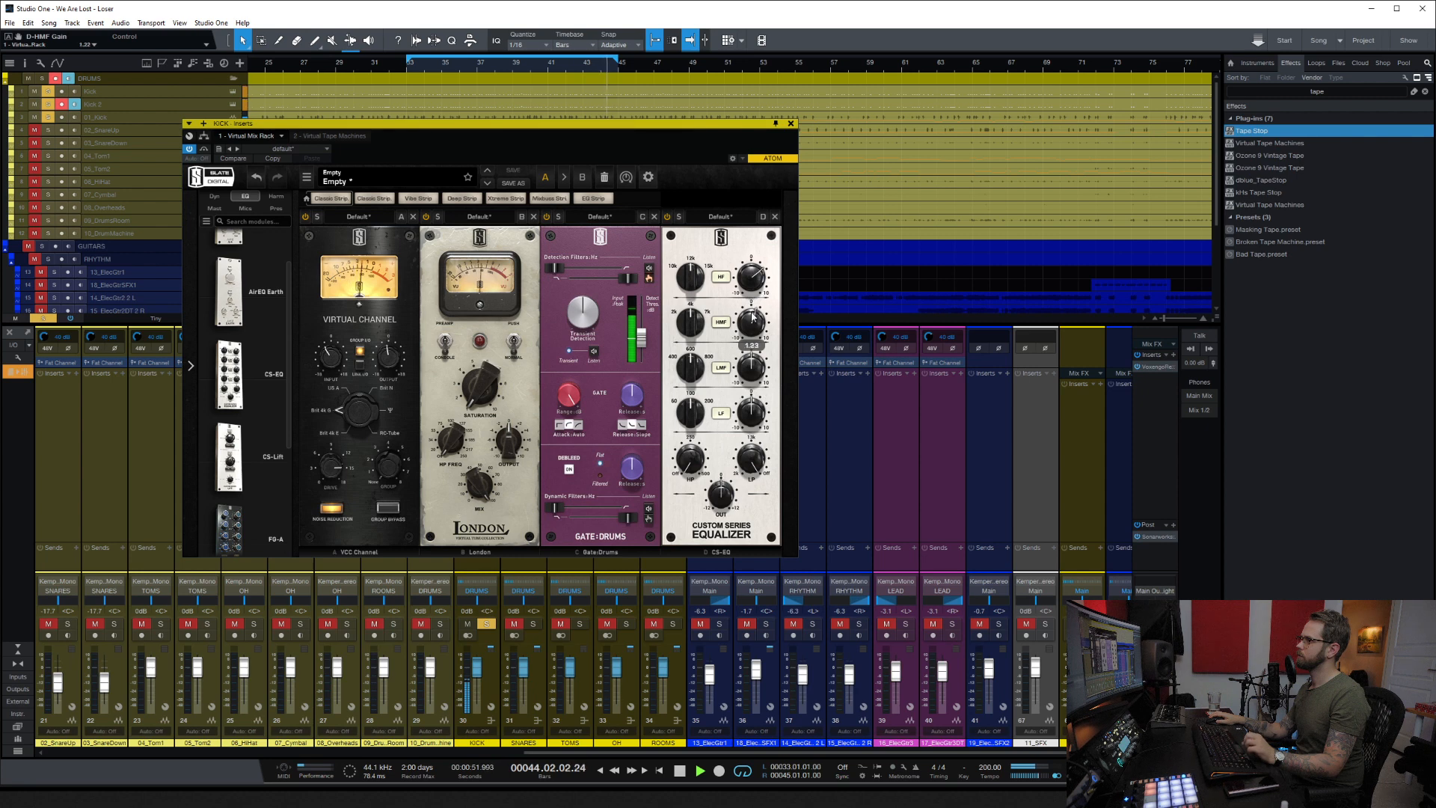
left_click_drag(691, 368, 762, 359)
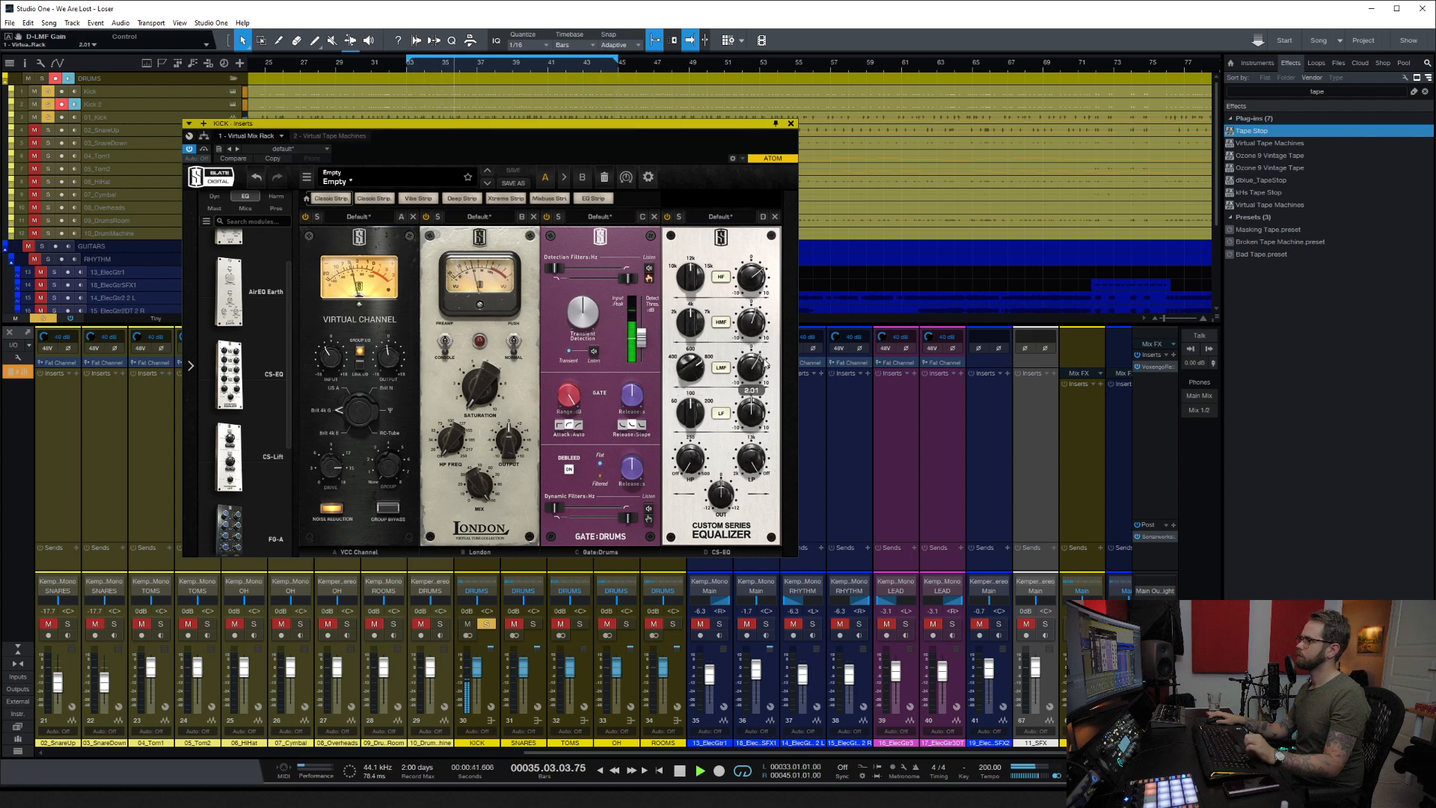
left_click_drag(764, 366, 765, 364)
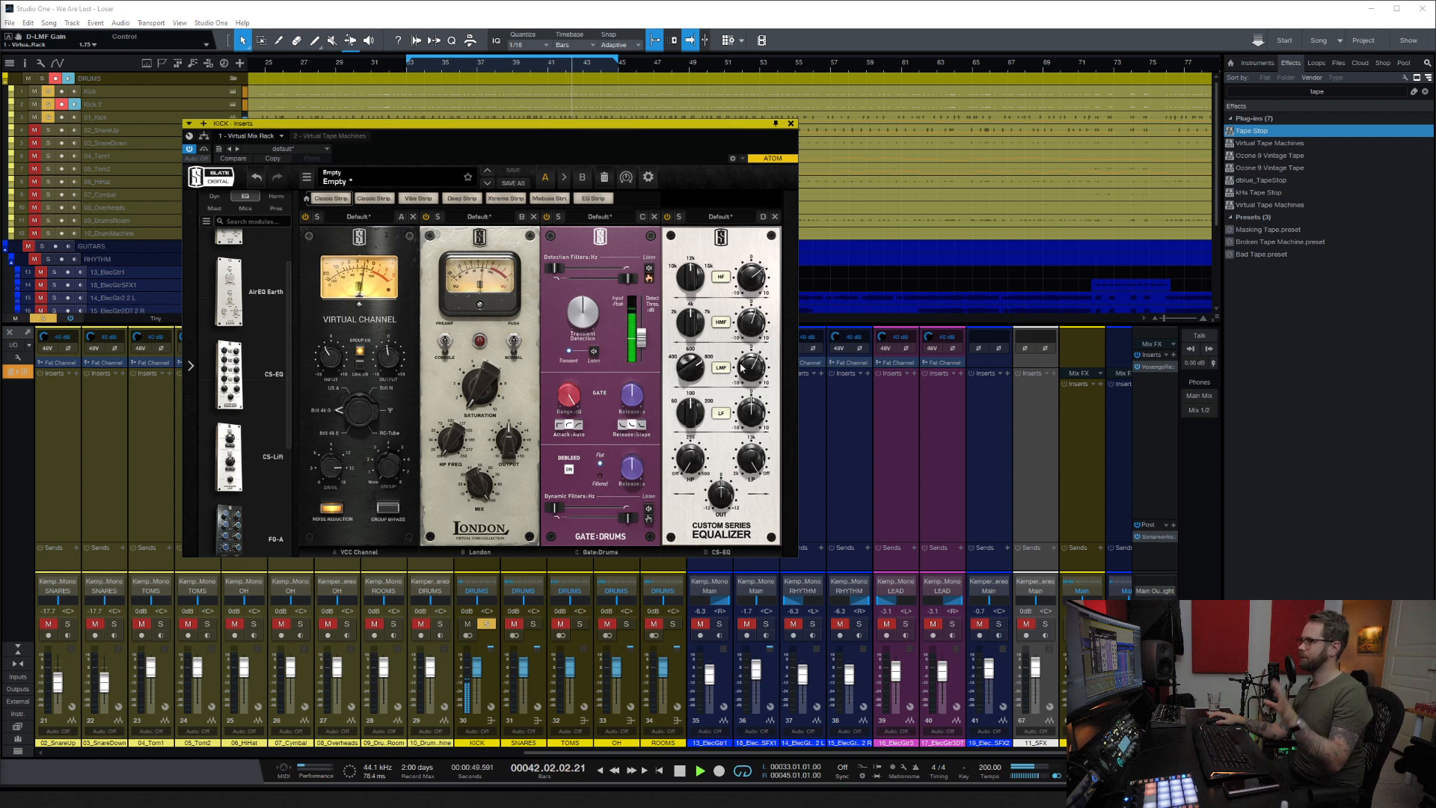
mouse_move(754, 375)
left_click_drag(754, 375, 752, 340)
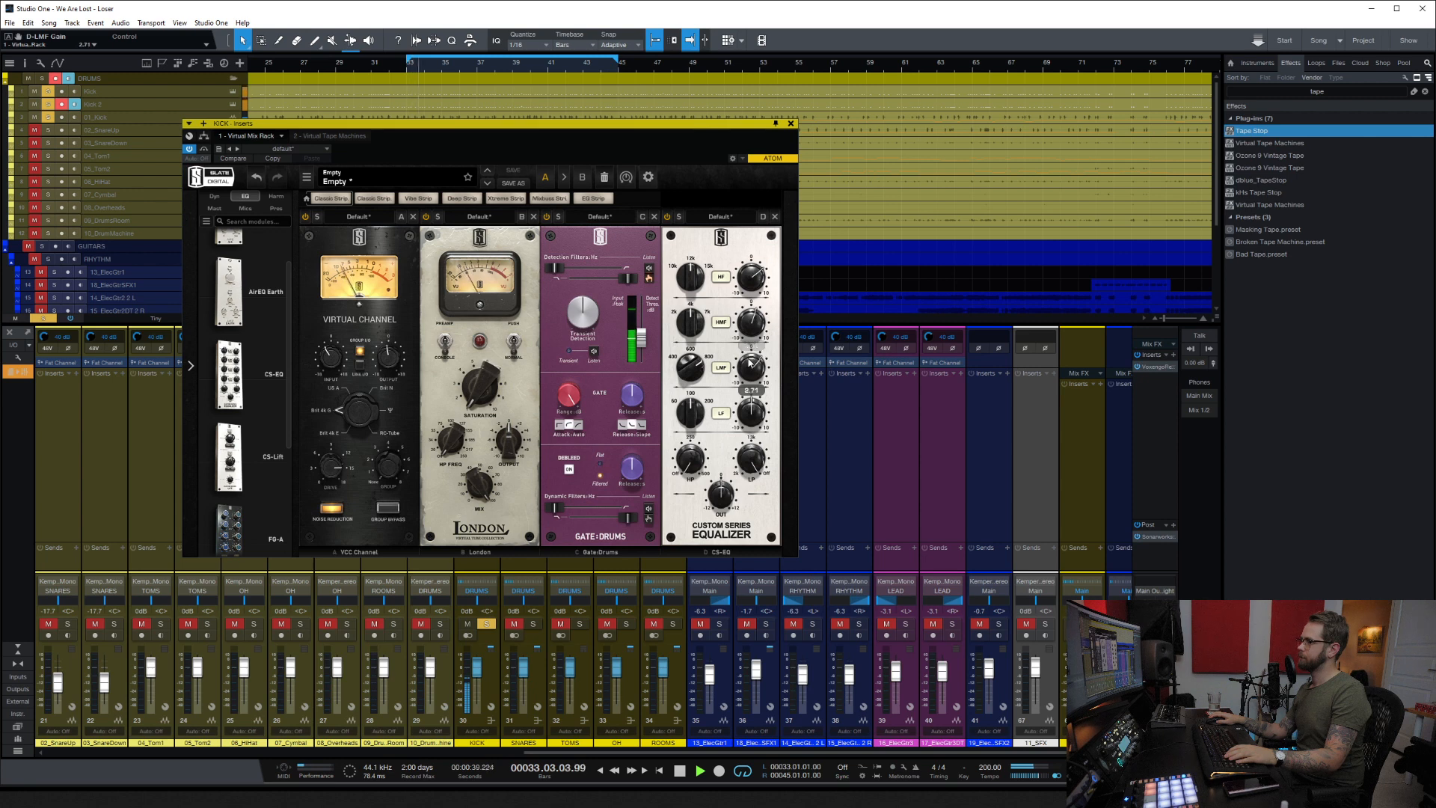
mouse_move(682, 430)
left_click_drag(673, 413, 674, 430)
mouse_move(748, 416)
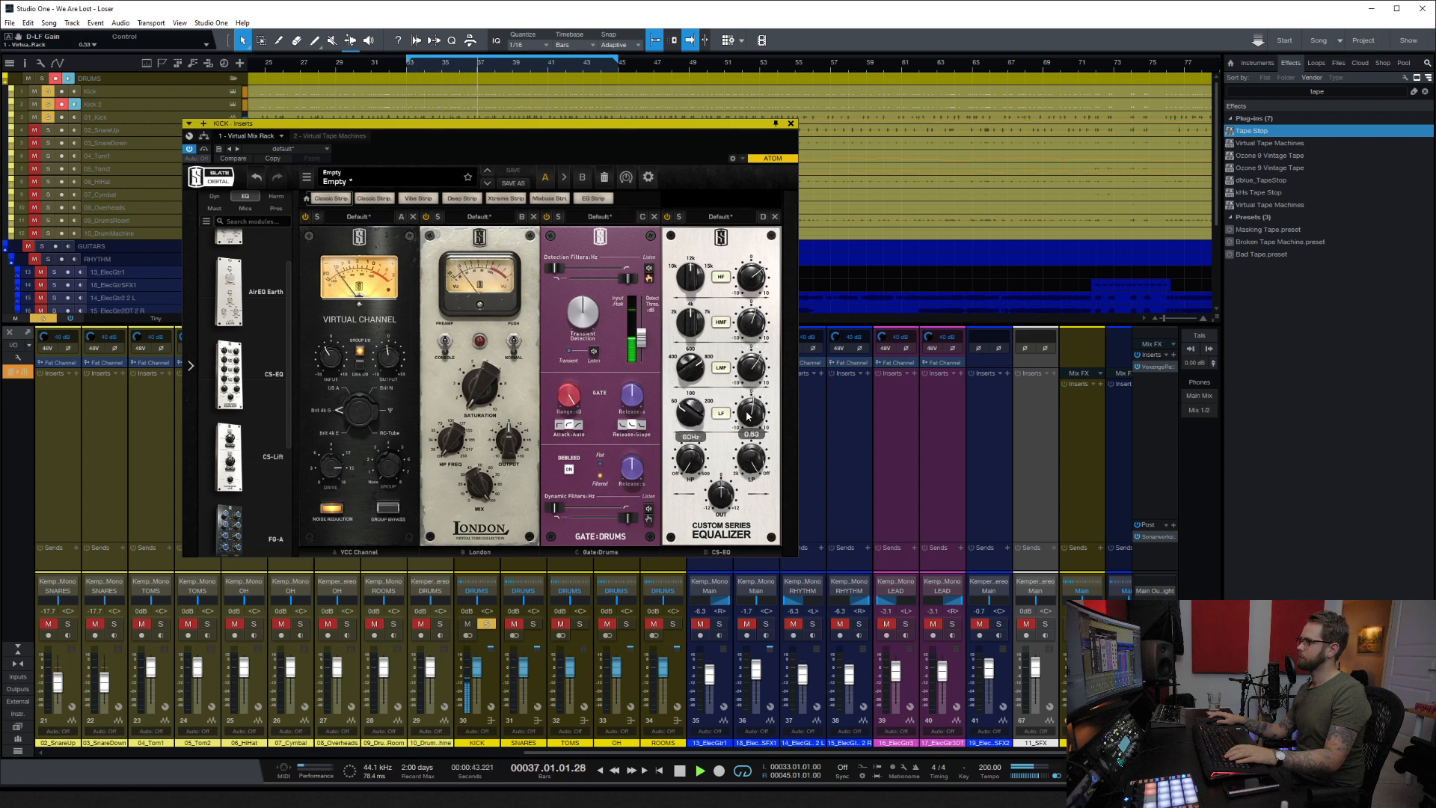
mouse_move(700, 455)
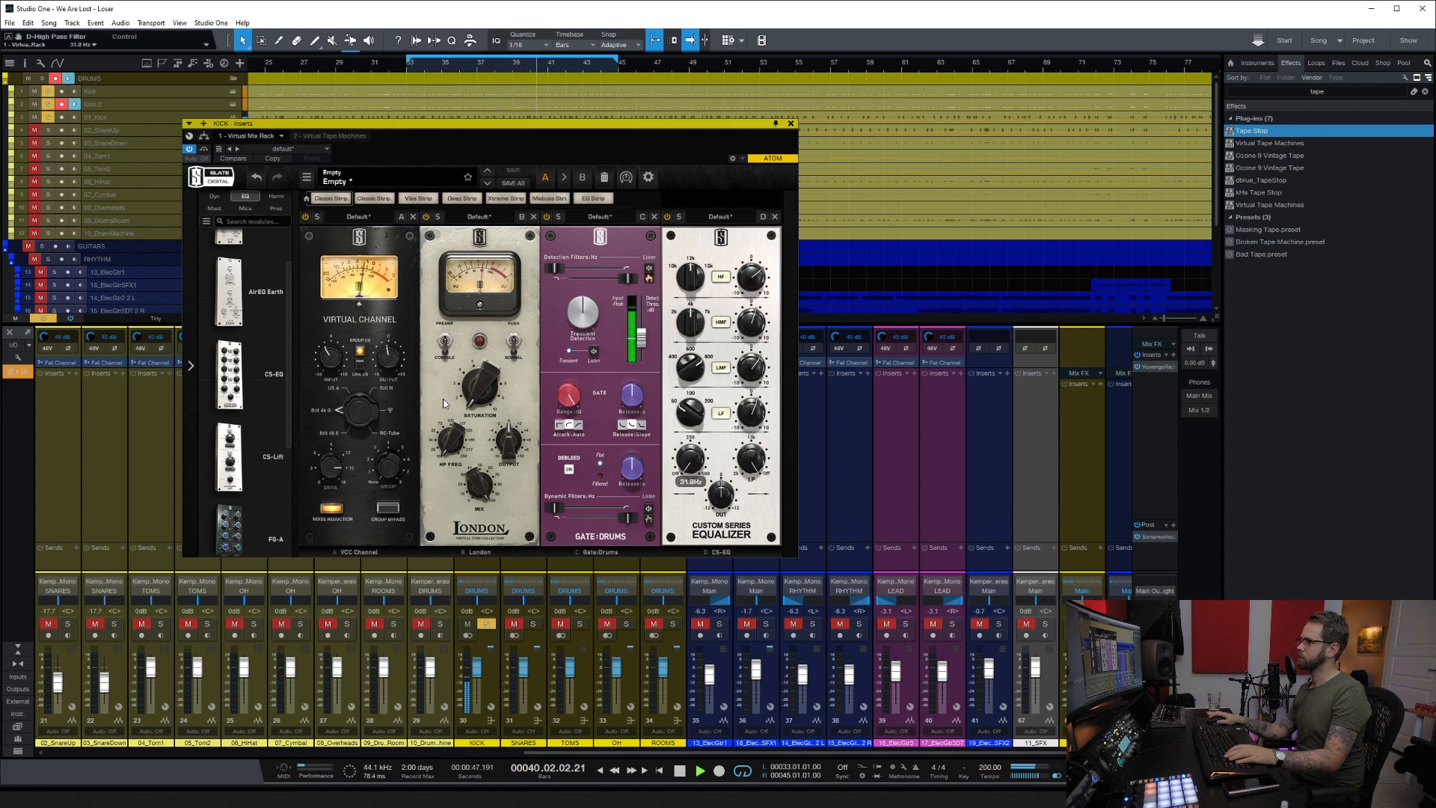
Step: Add the CS-Lift module after CS-EQ on the KICK bus and adjust its High Lift and Low Lift amounts
scroll(269, 387, "down", 1)
left_click_drag(231, 376, 652, 391)
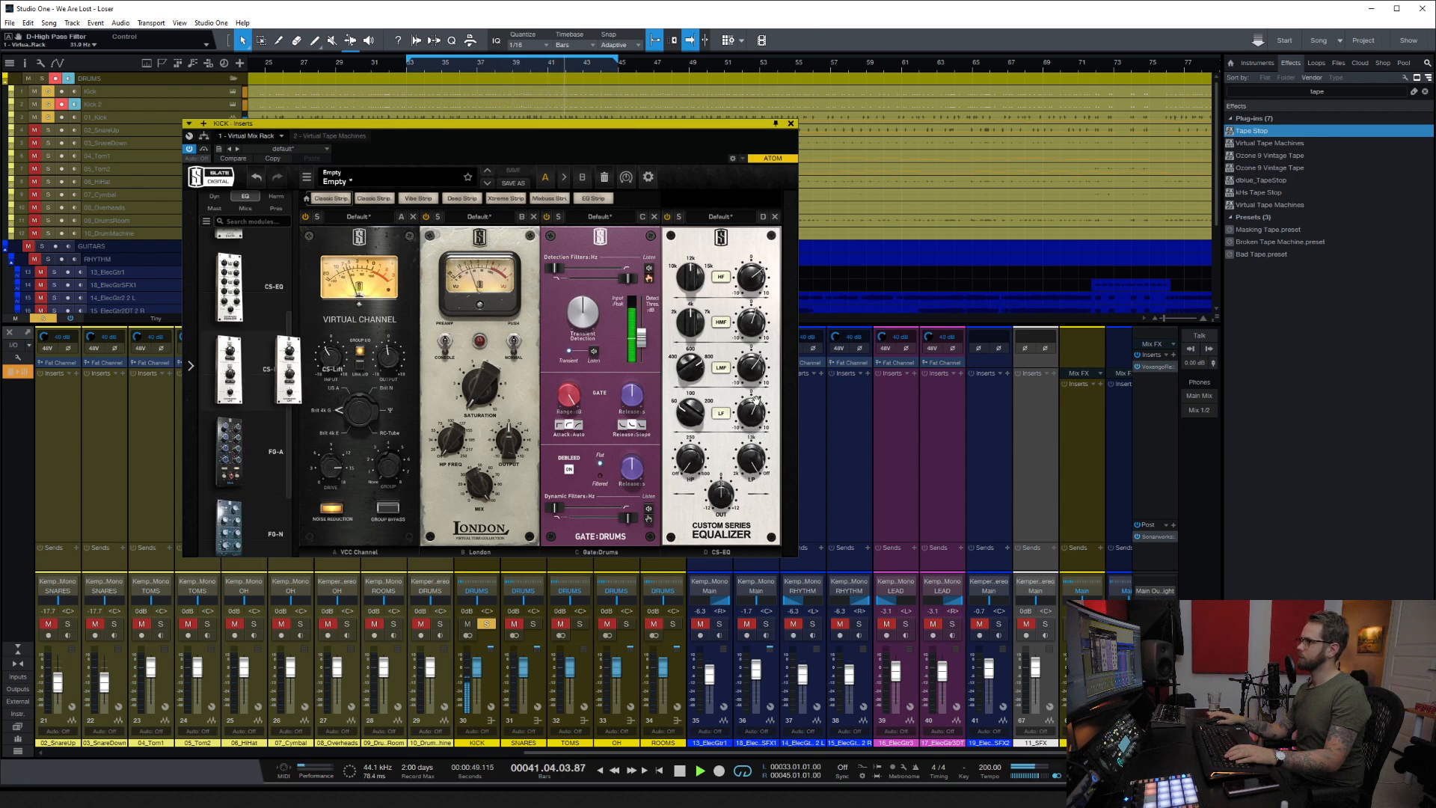
left_click_drag(780, 385, 782, 386)
left_click_drag(842, 421, 842, 377)
left_click_drag(851, 313, 833, 280)
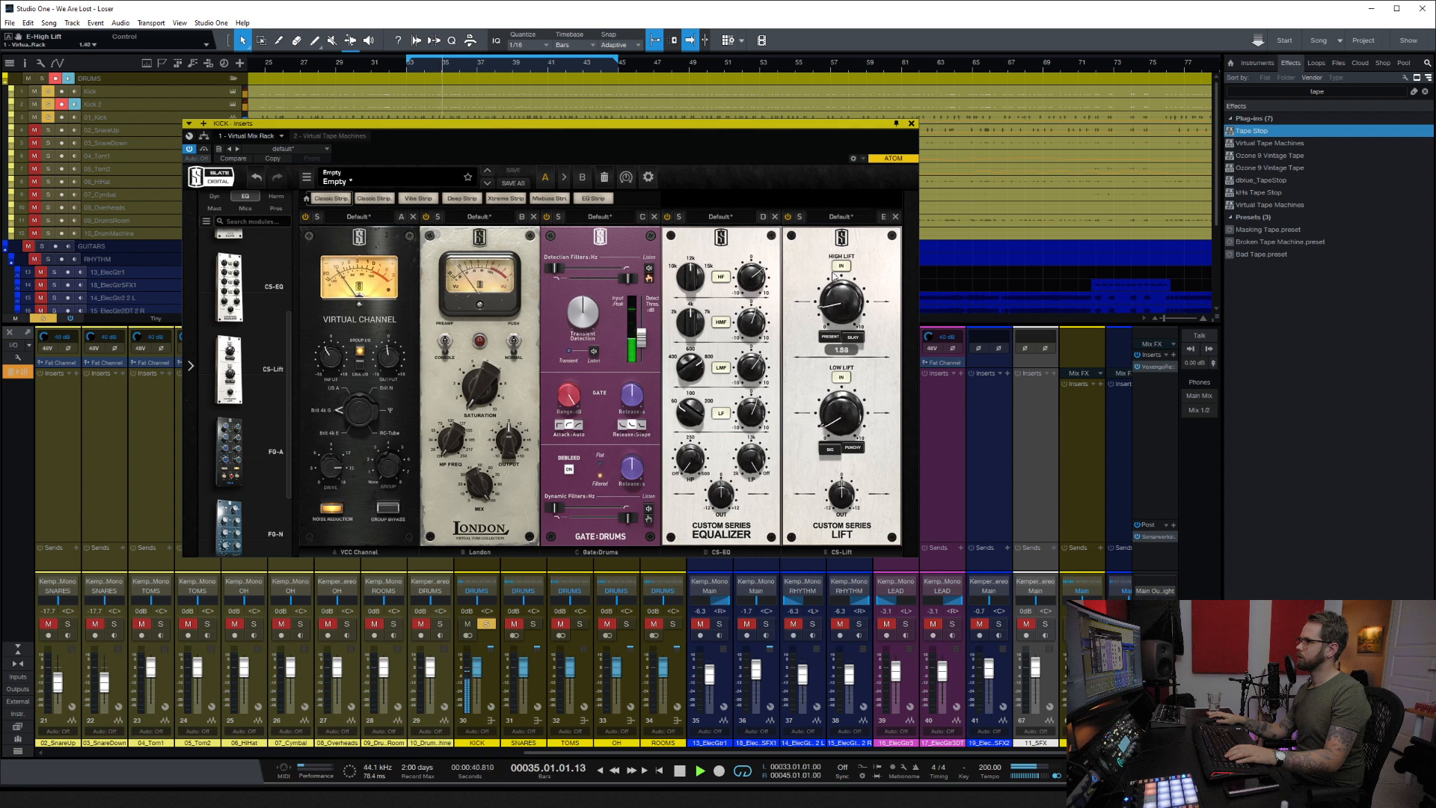
left_click_drag(831, 231, 841, 285)
mouse_move(840, 432)
left_mouse_down()
mouse_move(830, 368)
mouse_move(831, 410)
left_mouse_up()
left_click_drag(849, 305, 848, 320)
left_click(847, 413)
Step: Add the FG-401 compressor at the end of the kick rack, lower its threshold, and close the plug-in
left_click(215, 196)
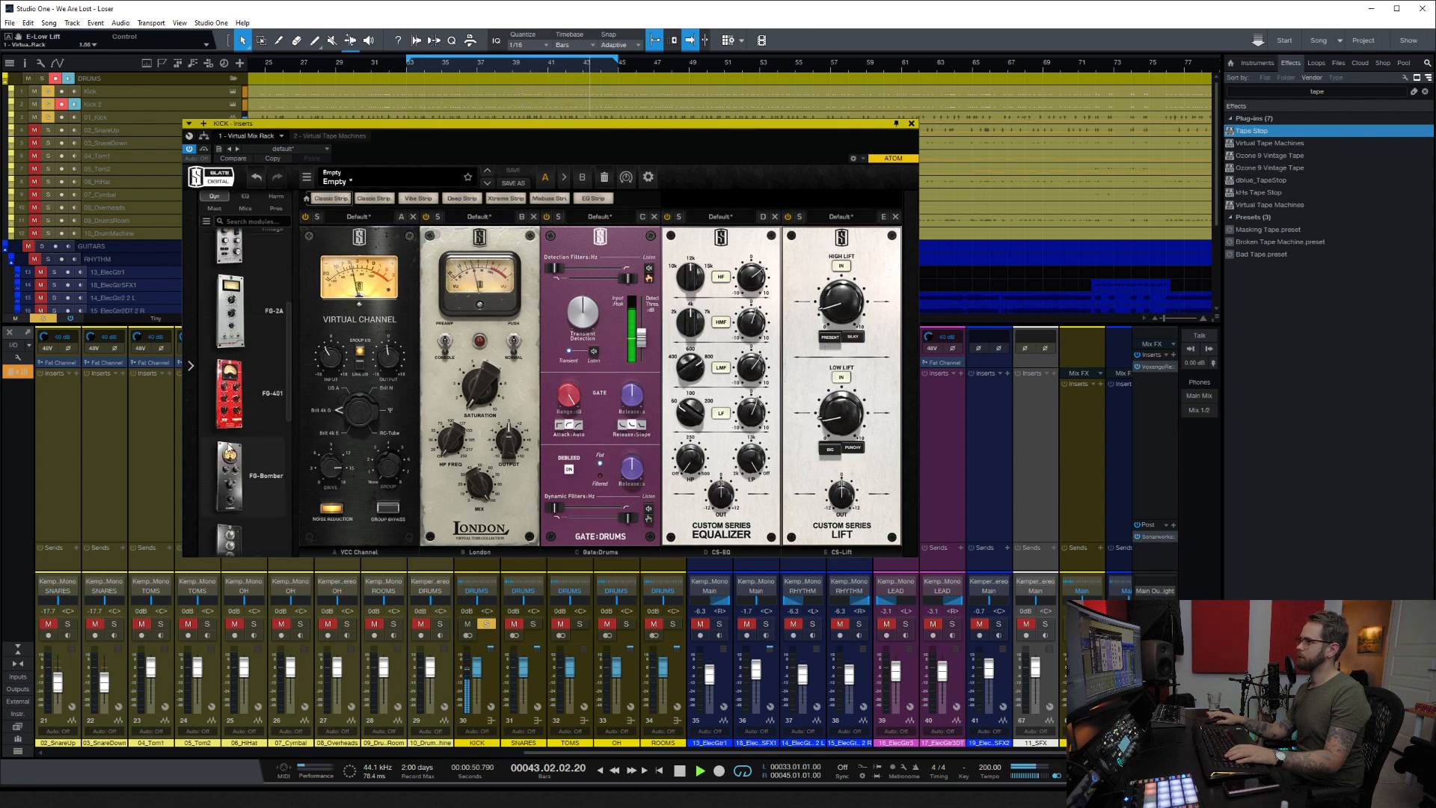
left_click_drag(228, 412, 956, 329)
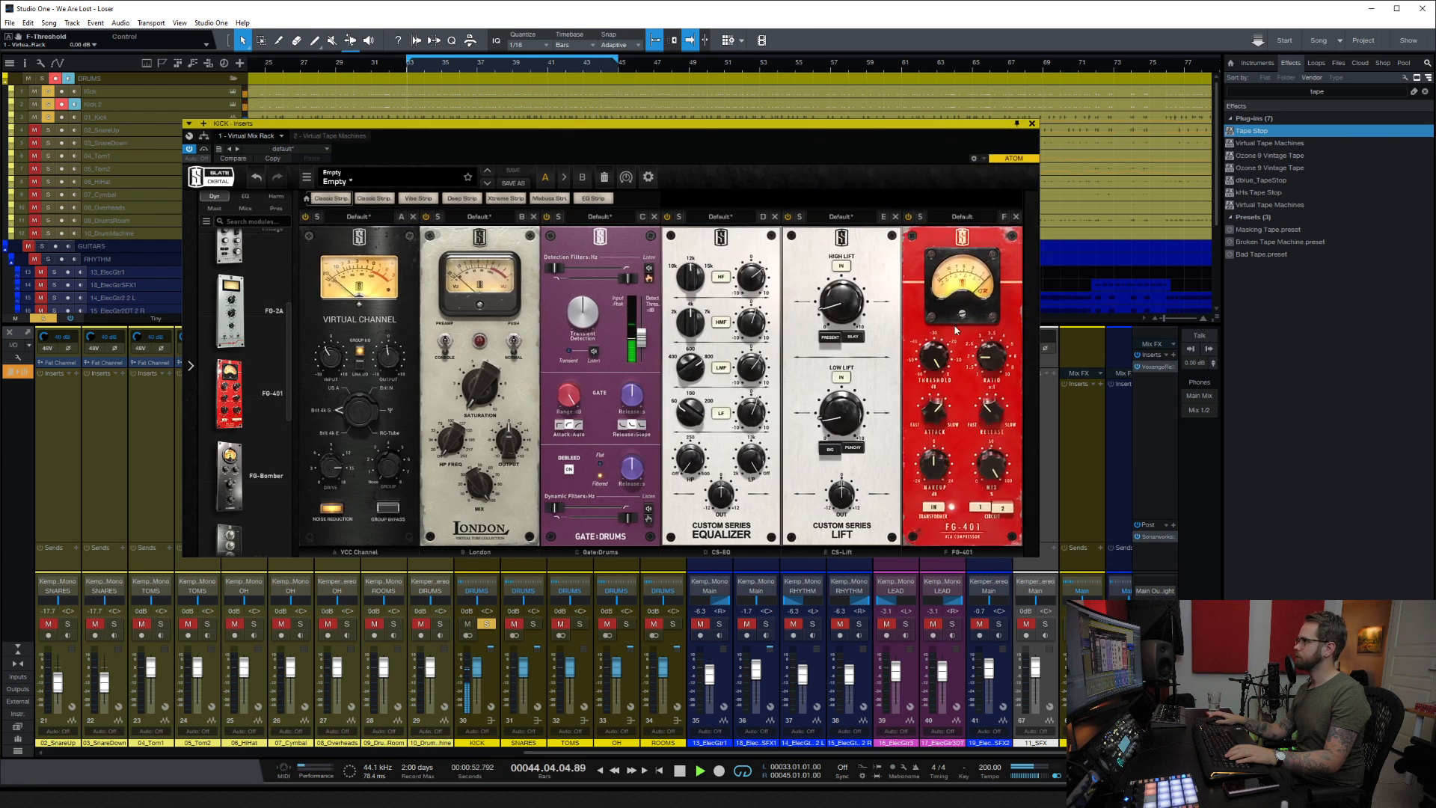
left_click_drag(934, 423, 918, 398)
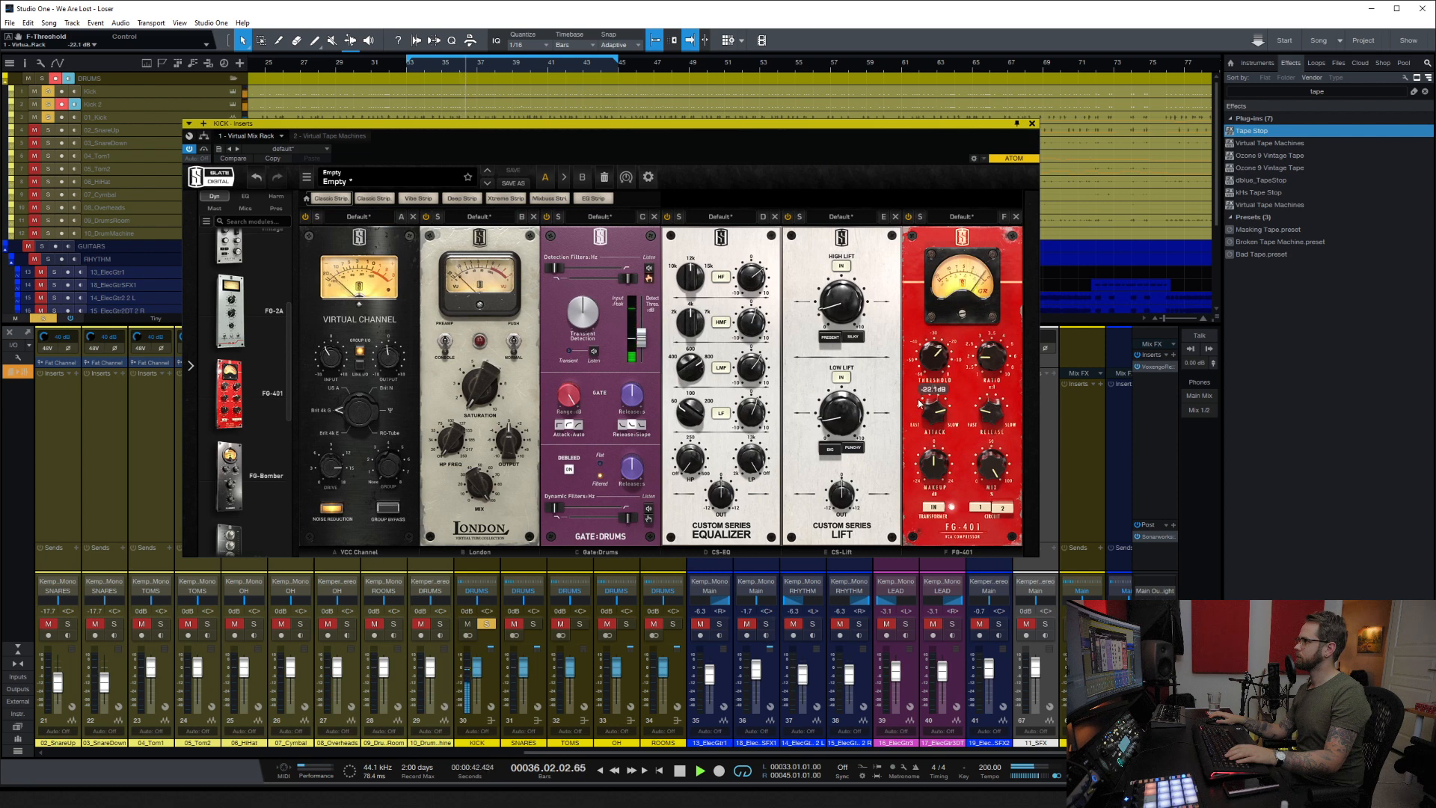
left_click_drag(921, 404, 920, 405)
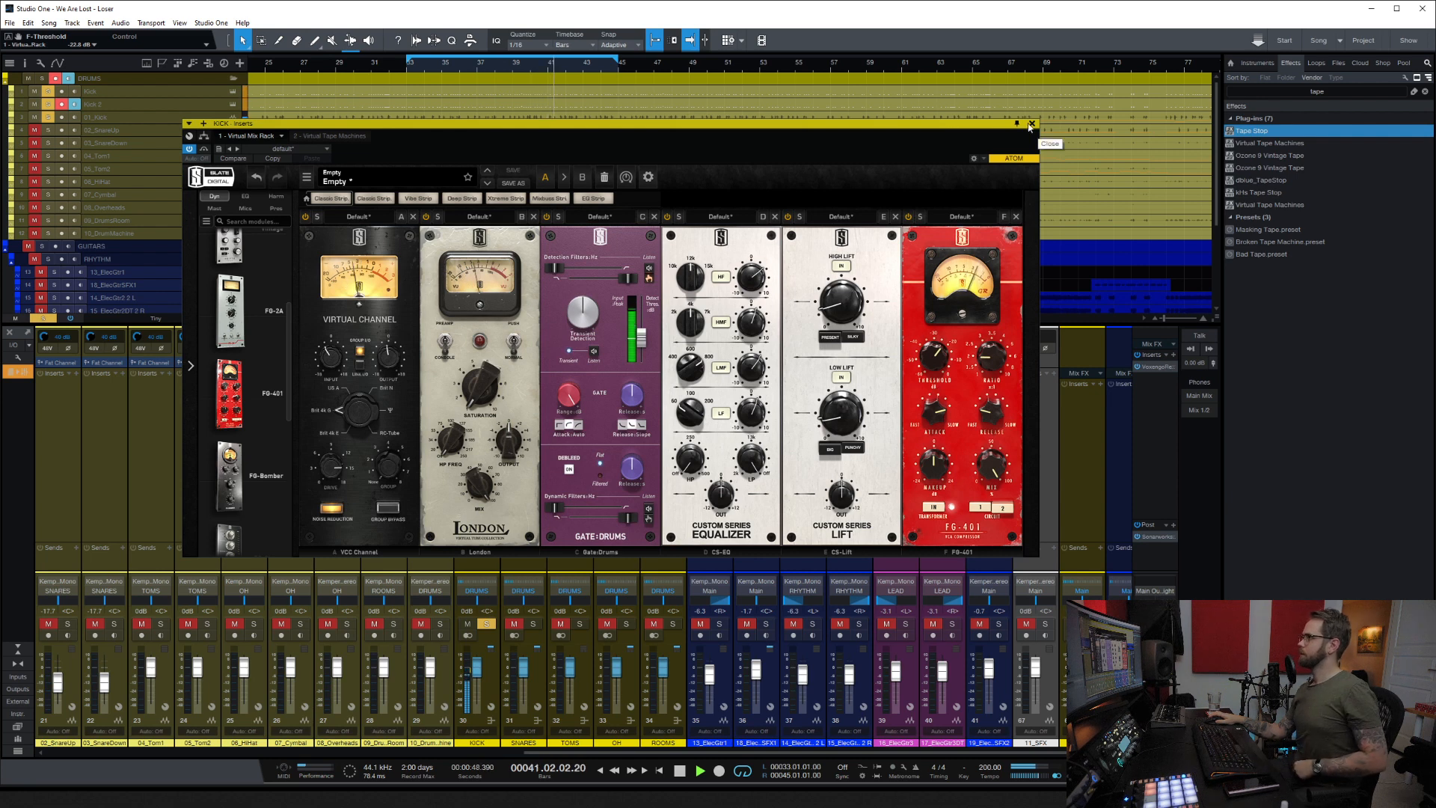
left_click(1032, 124)
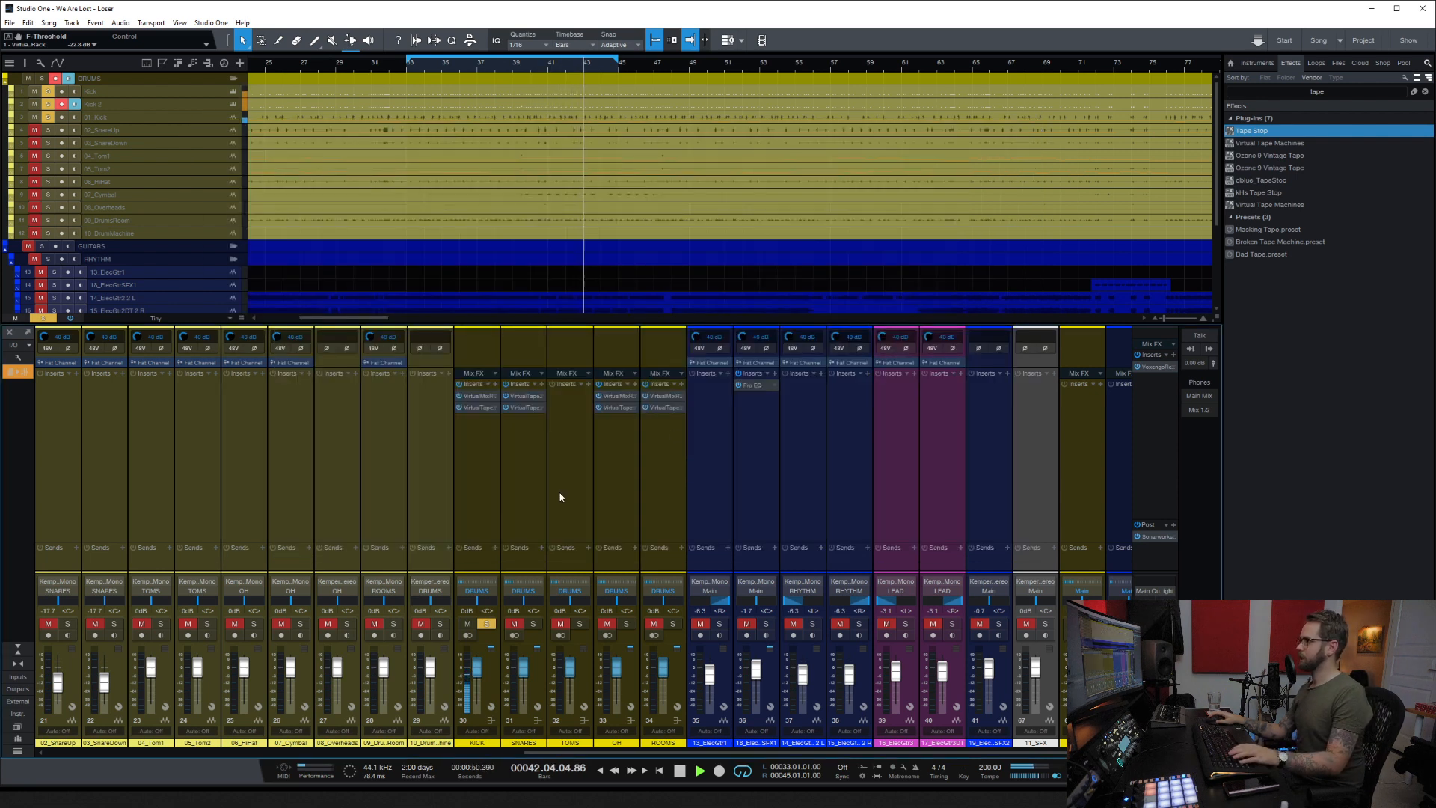
Step: Solo the OH bus alongside KICK, lower its fader to about -7.5 dB, and stop playback
left_click(626, 624)
left_click_drag(617, 673, 618, 681)
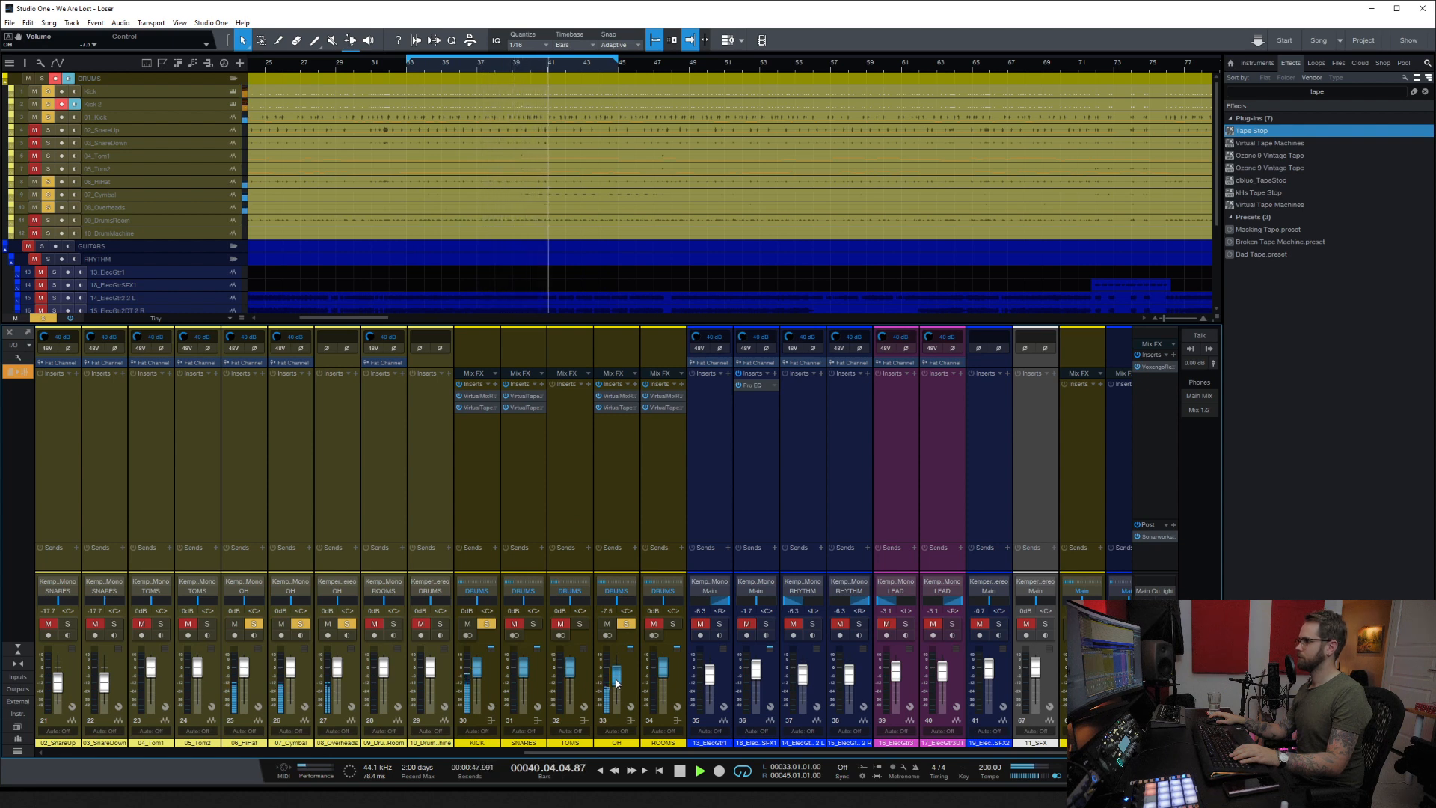
key("space")
Step: Solo the SNARES bus instead of KICK and OH
left_click(533, 624)
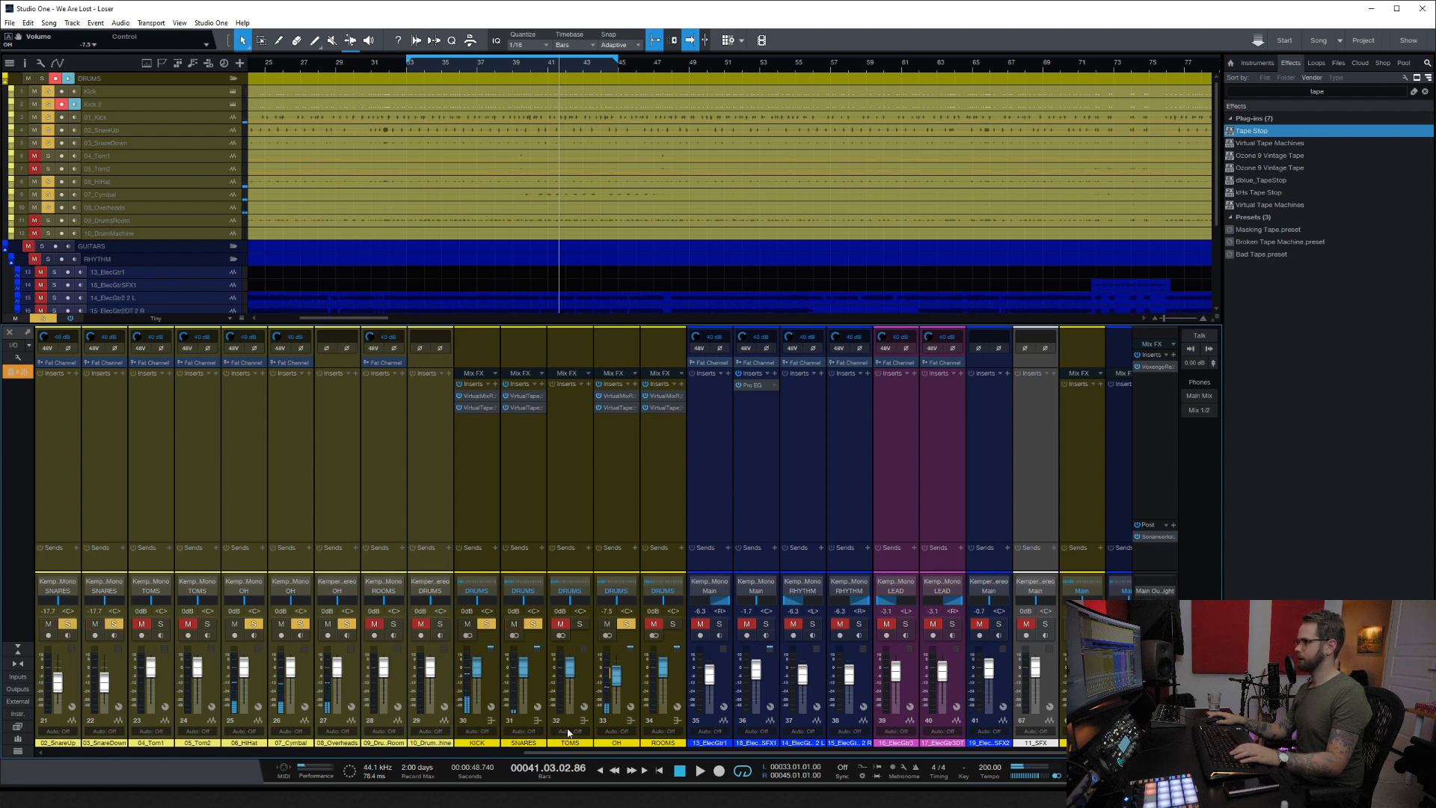
left_click(491, 624)
left_click(621, 624)
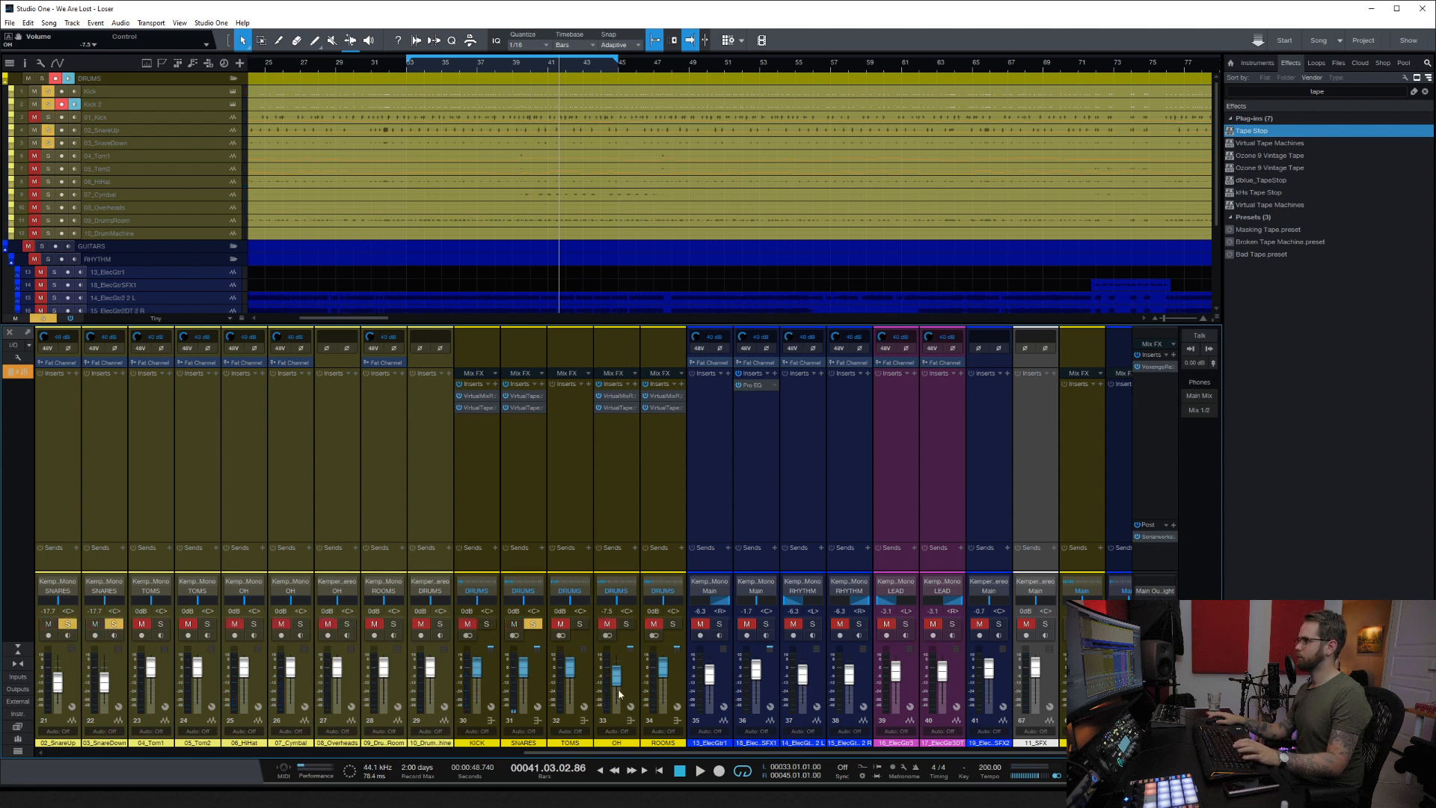
Step: Pull the sampled Snare, Snare 2 and Snare 3 faders fully down and play 02_SnareUp and 03_SnareDown reset to 0 dB
left_click_drag(583, 753, 67, 767)
left_click_drag(103, 670, 150, 707)
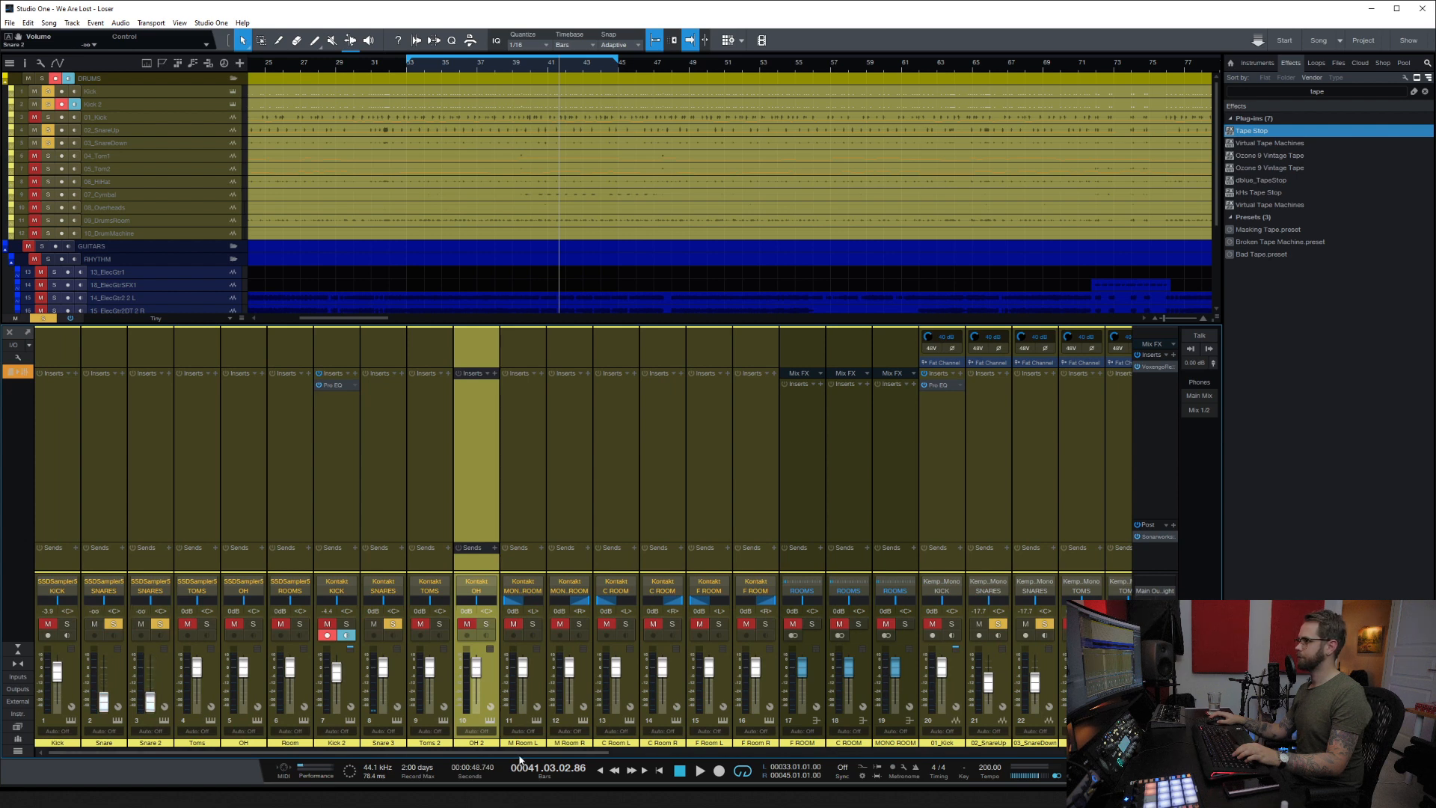
left_click_drag(385, 693, 605, 759)
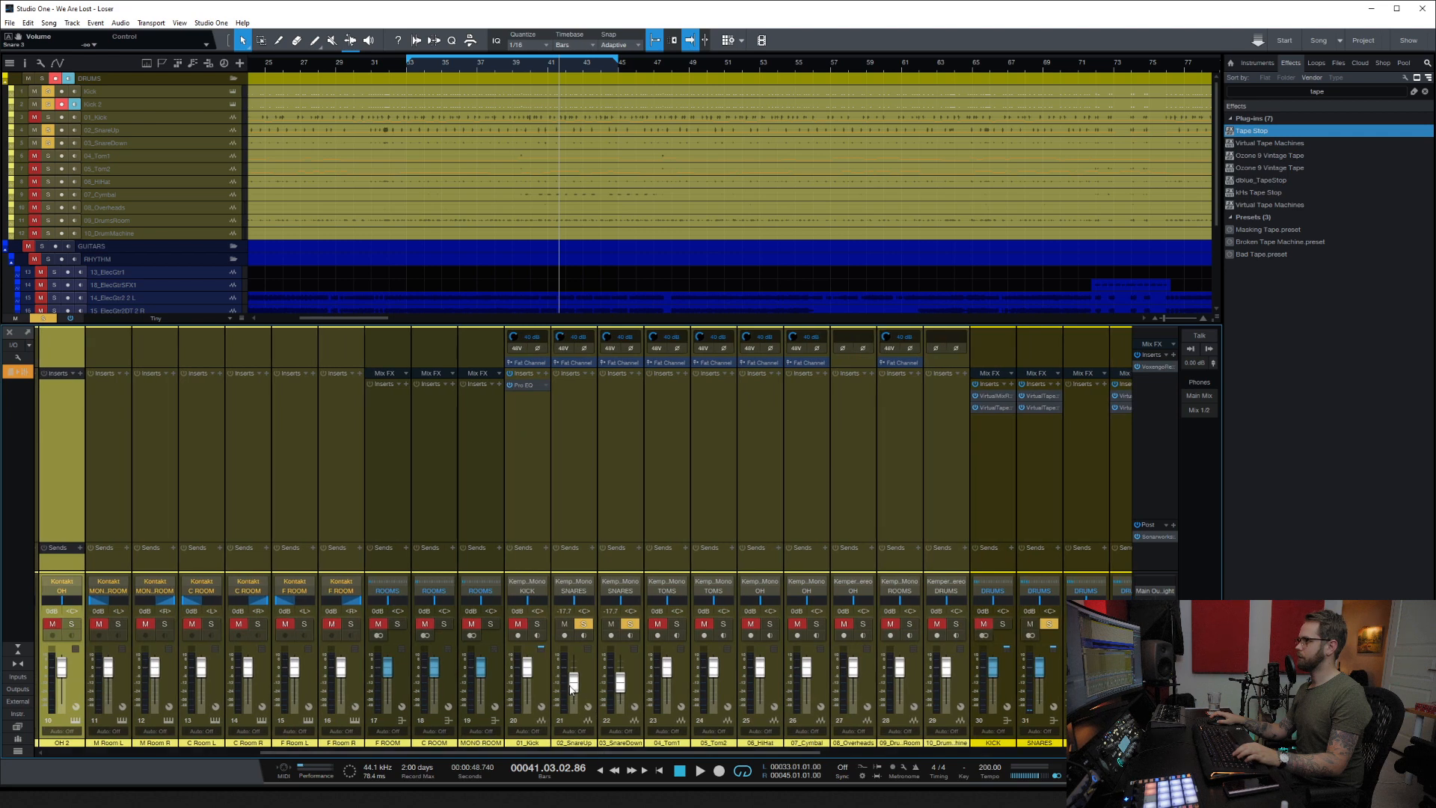
left_click(620, 688, "alt")
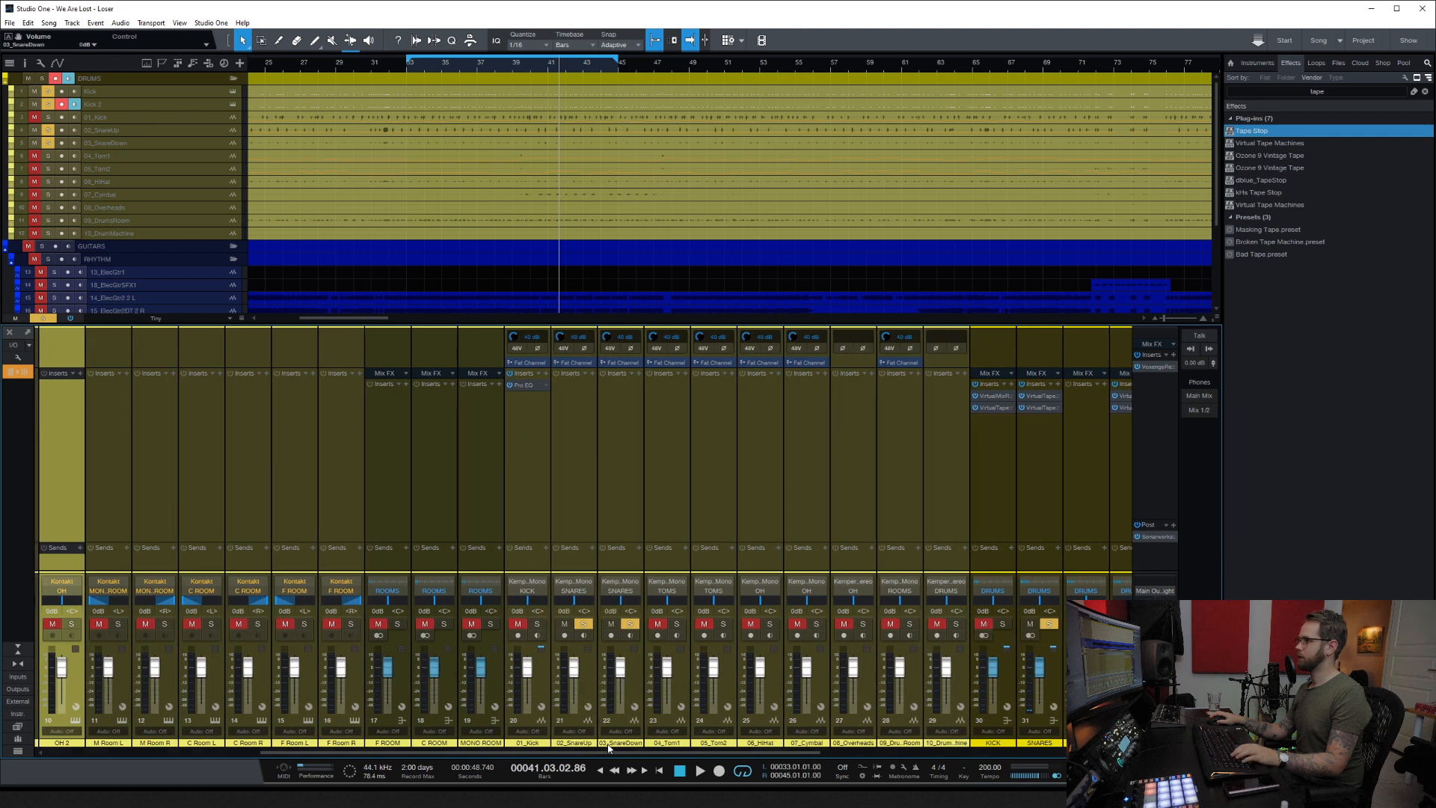
key("space")
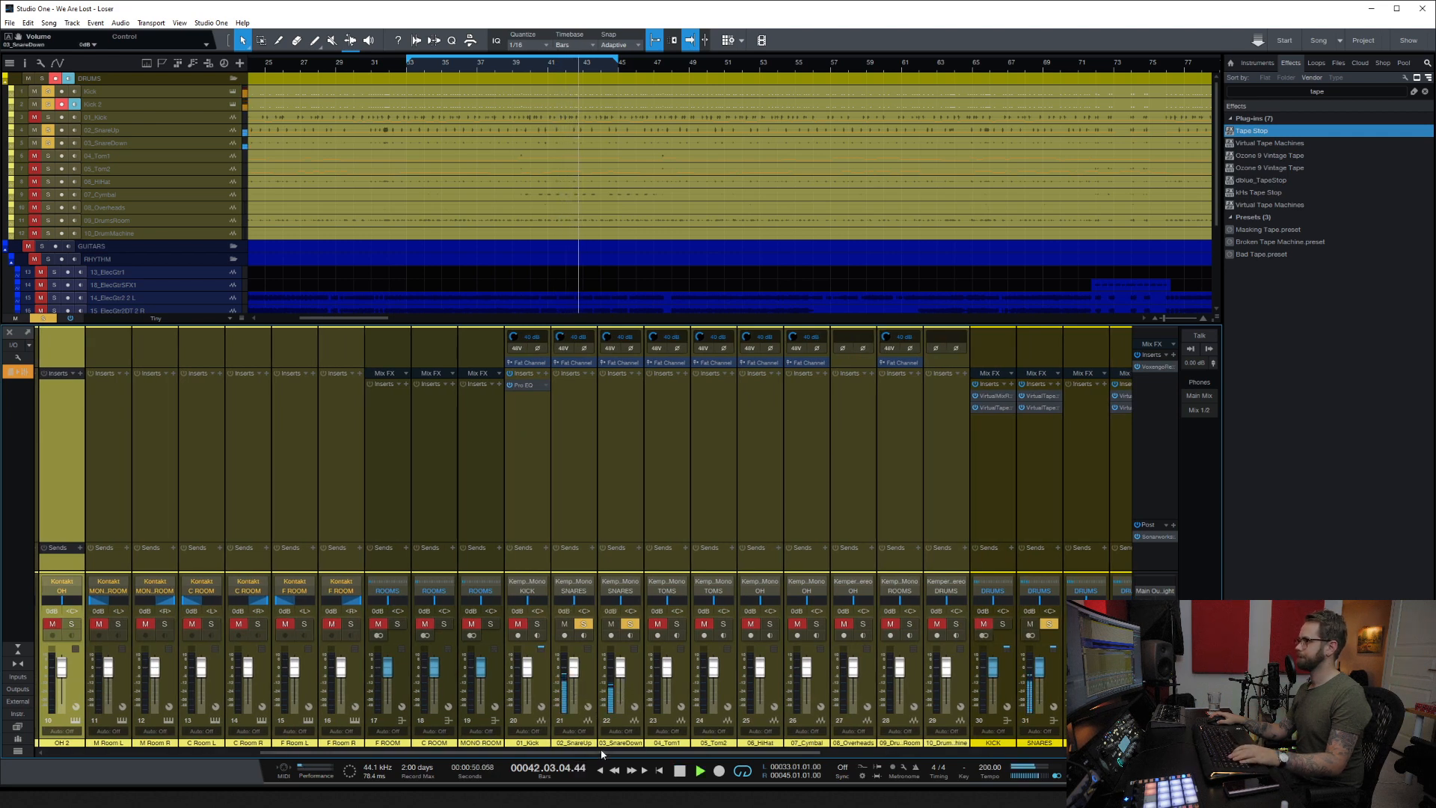
Step: Remove the duplicate Virtual Tape Machines insert from the SNARES bus
left_click_drag(601, 753, 768, 755)
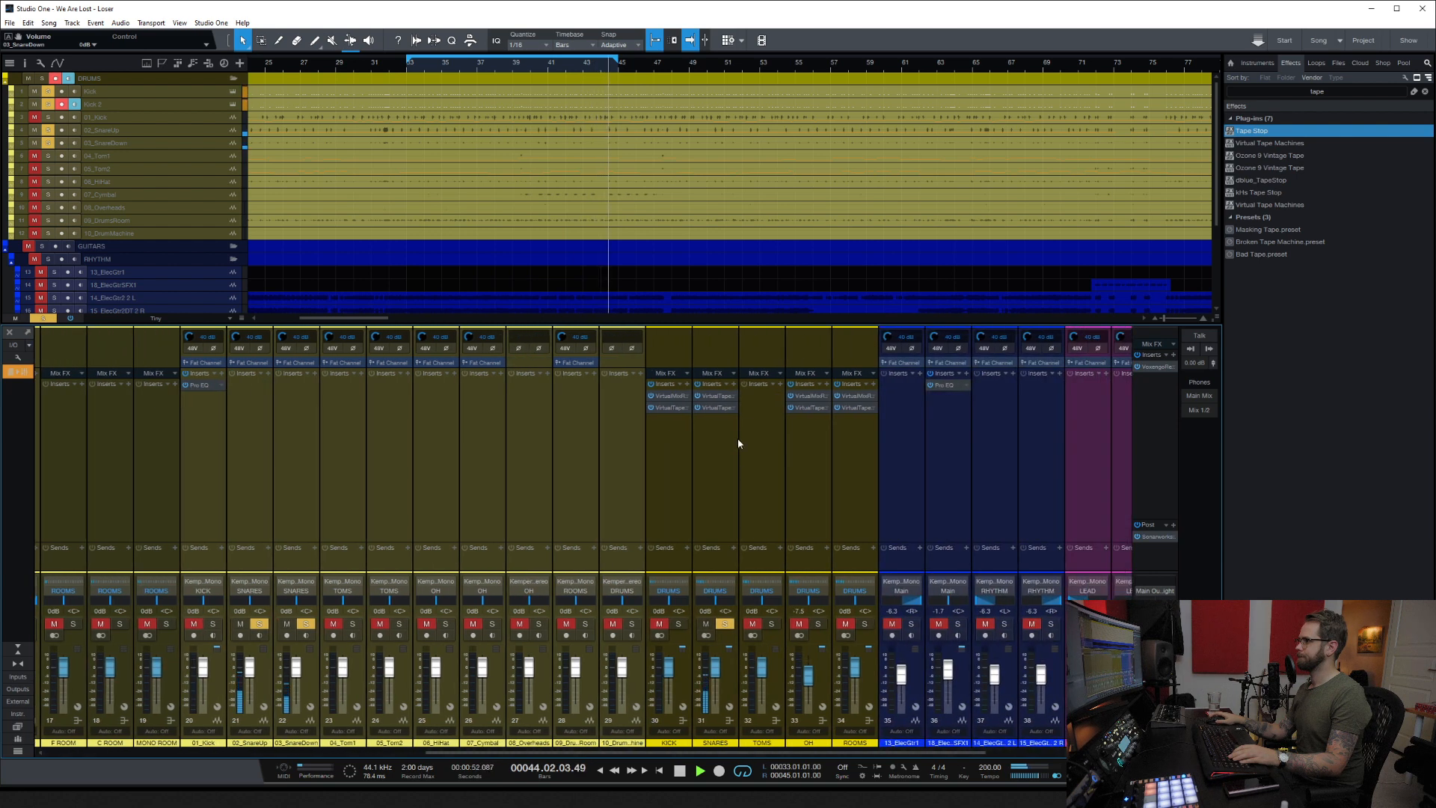
left_click(715, 408)
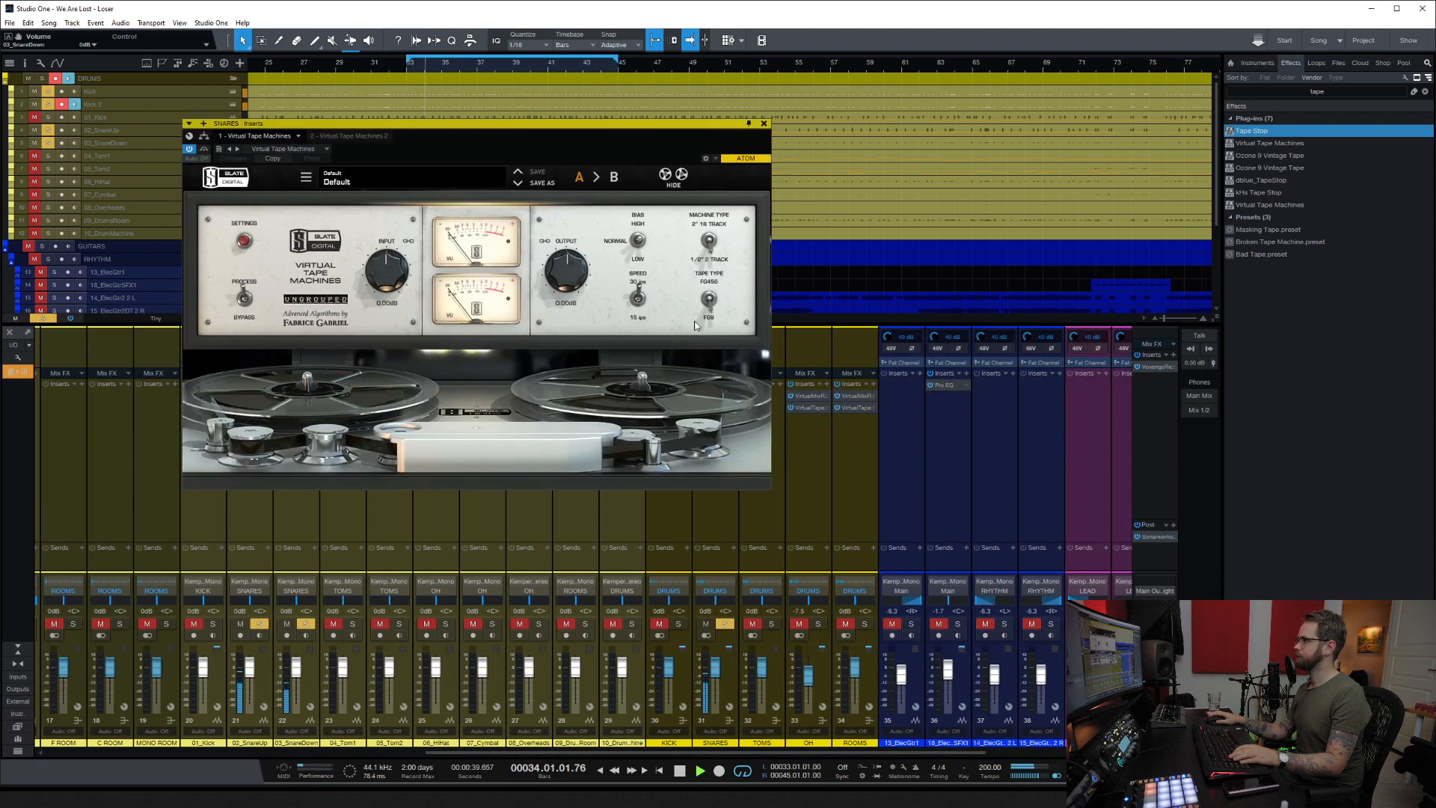
left_click(763, 123)
right_click(714, 408)
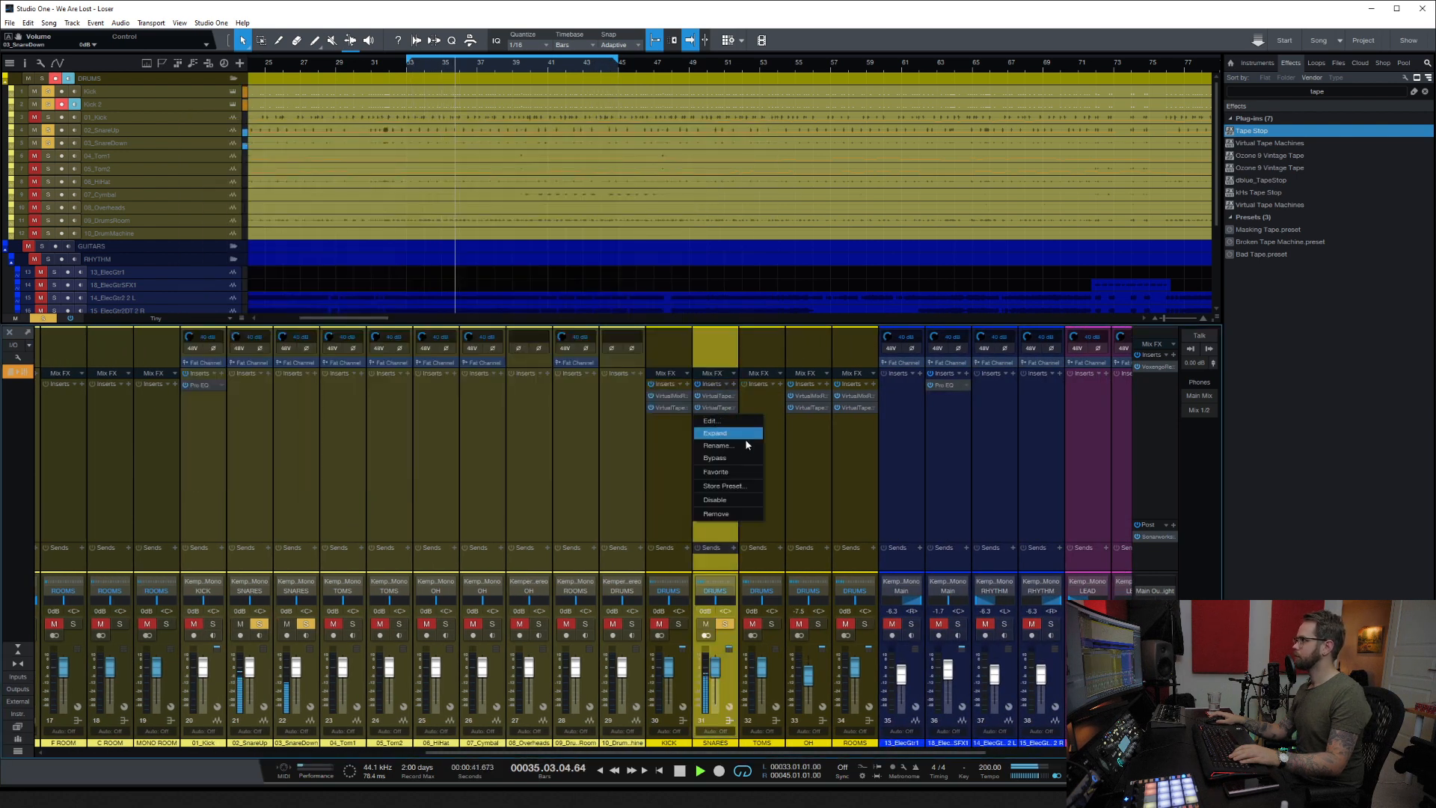
left_click(718, 513)
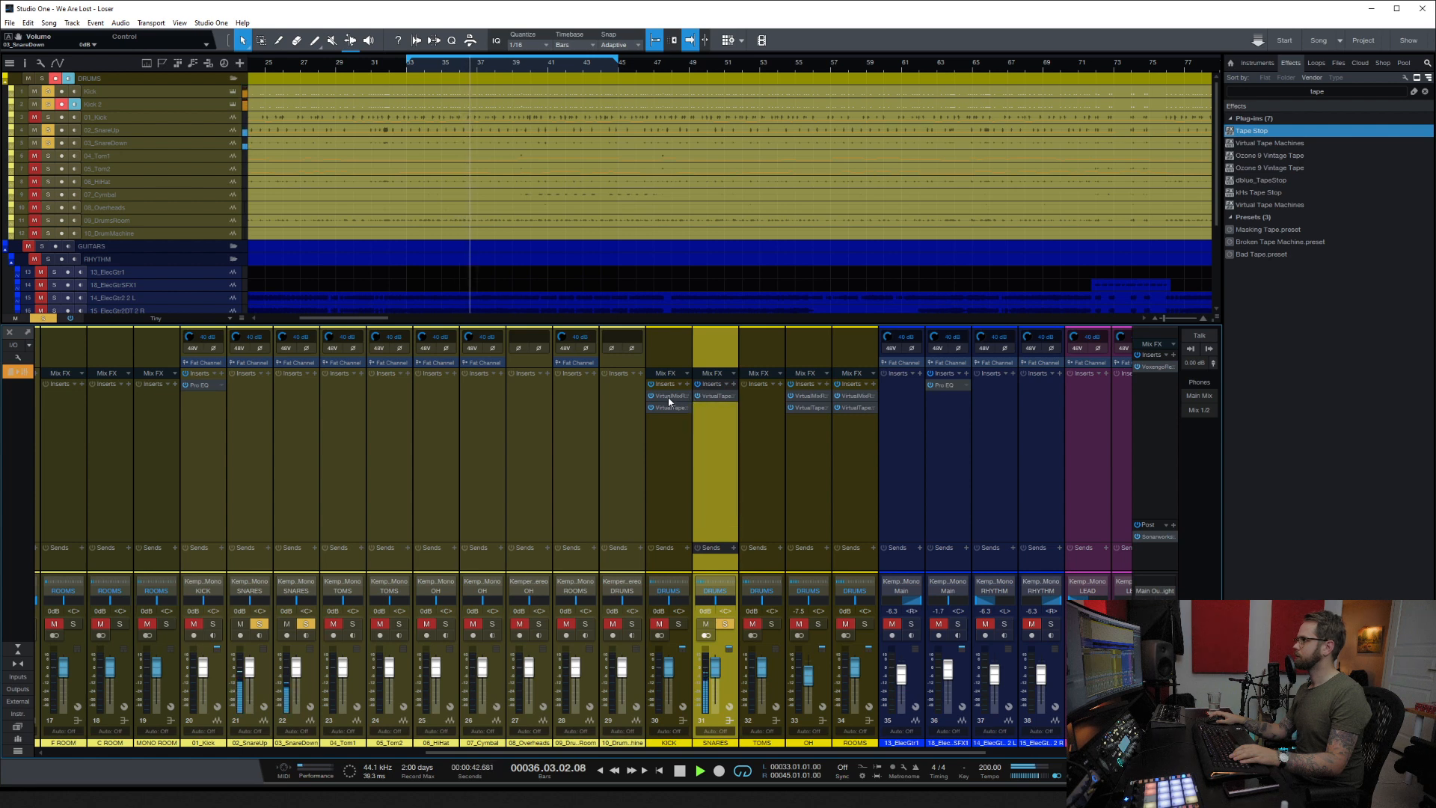
Step: Copy the KICK bus's Virtual Mix Rack ahead of the tape on SNARES and set its gate's threshold and a 227 ms release
left_click(721, 394)
left_click_drag(642, 341, 641, 344)
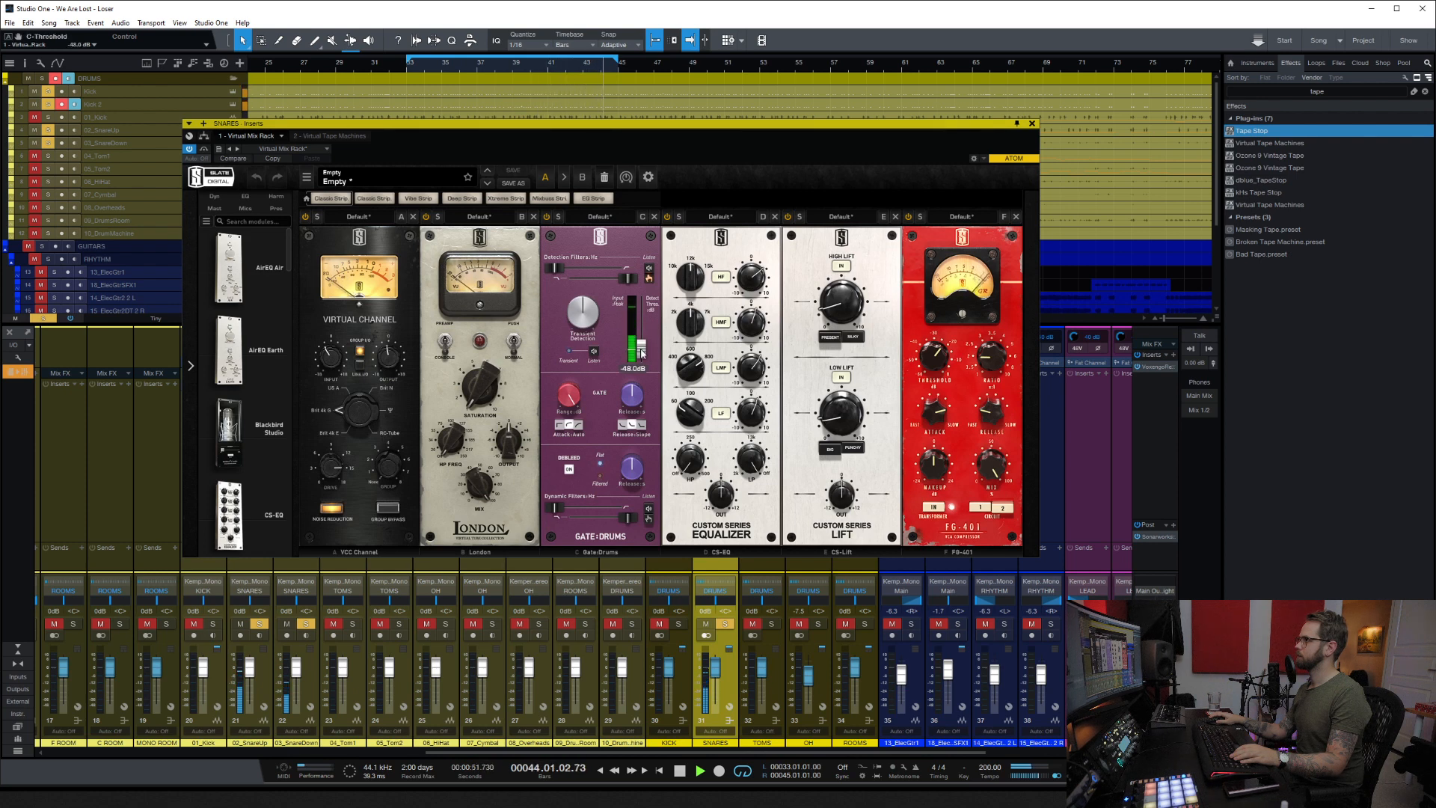
left_click_drag(641, 352, 648, 331)
left_click_drag(628, 410, 625, 409)
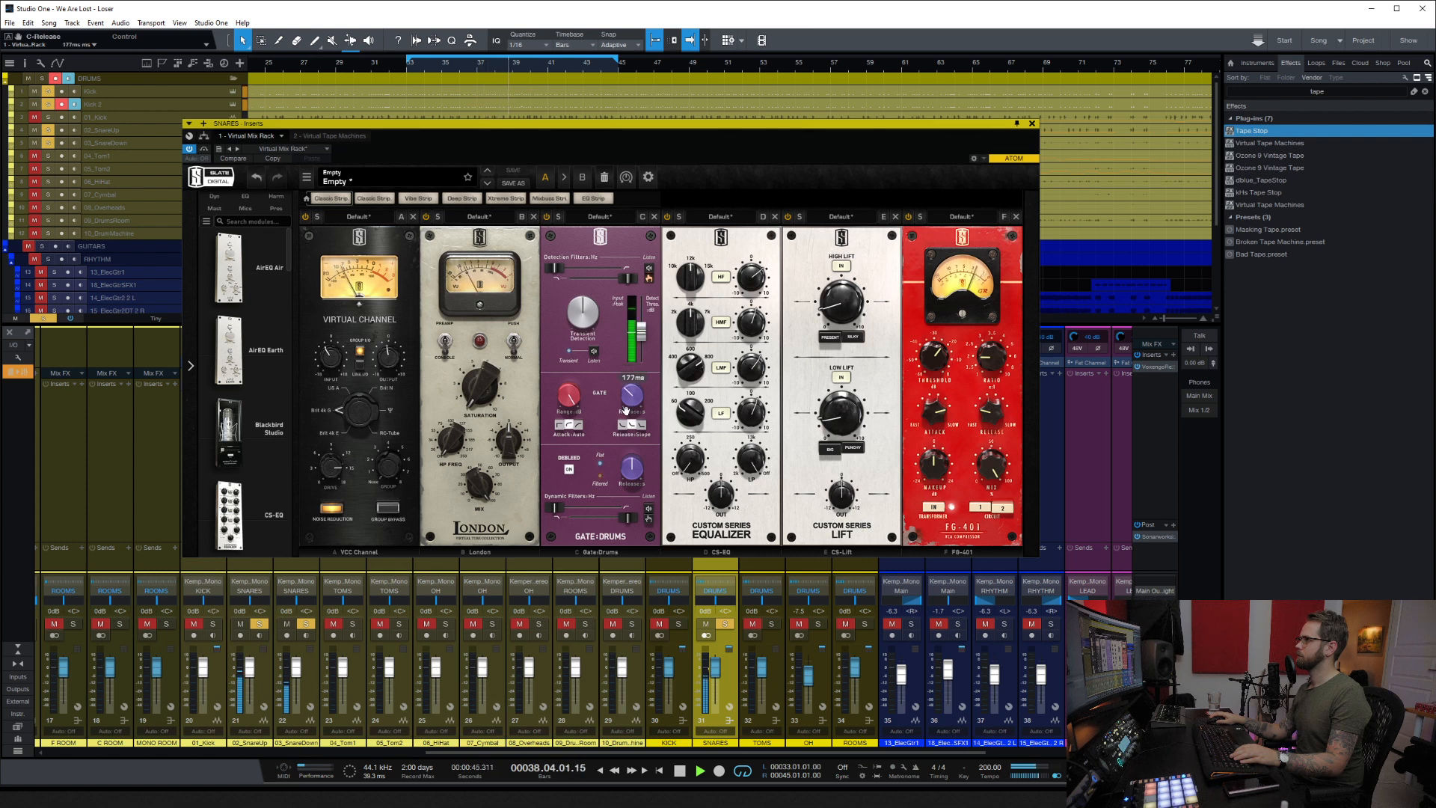
left_click_drag(647, 329, 647, 341)
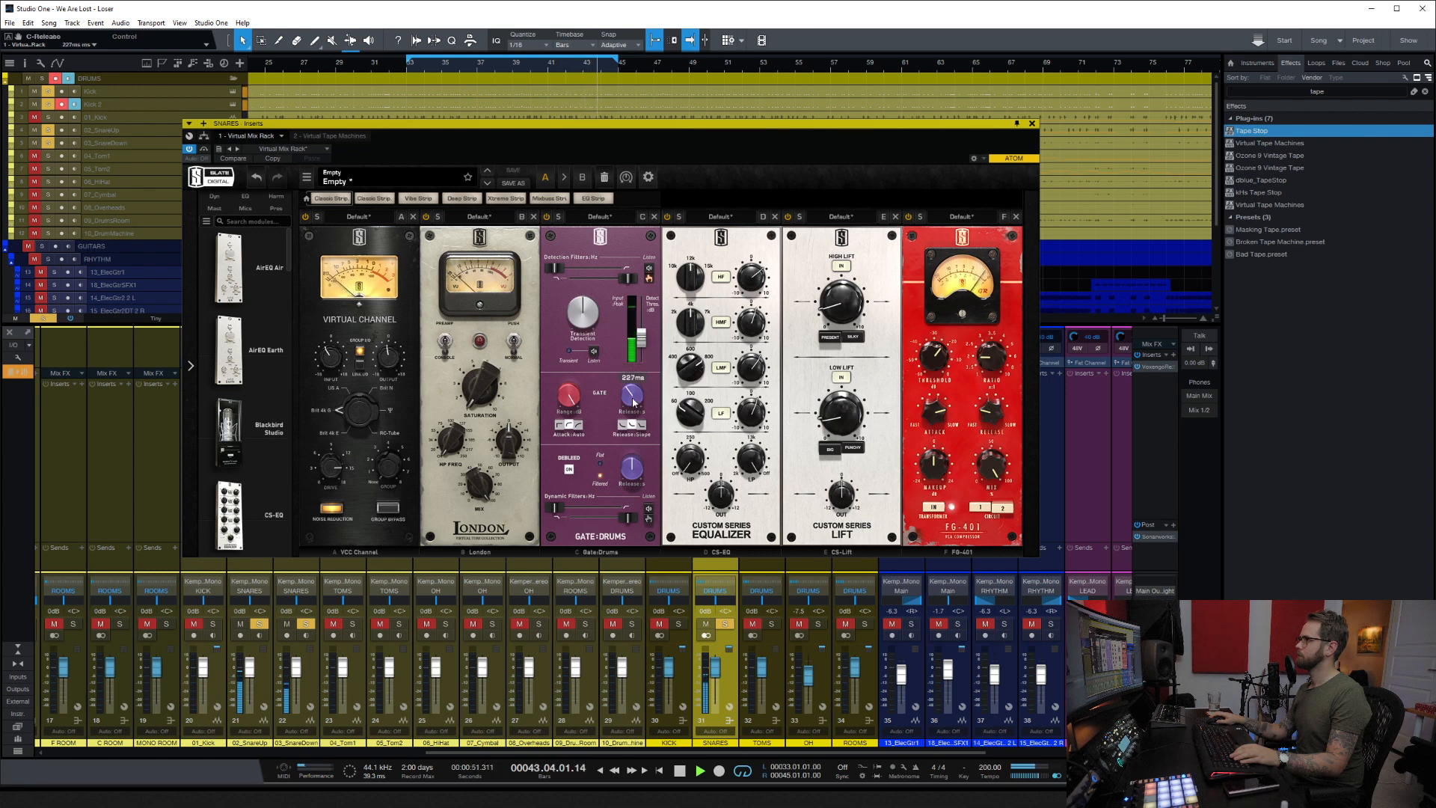
Step: Remove the FG-401, CS-Lift and CS-EQ modules from the SNARES rack and set the gate threshold to about -42.5 dB
left_click(1016, 217)
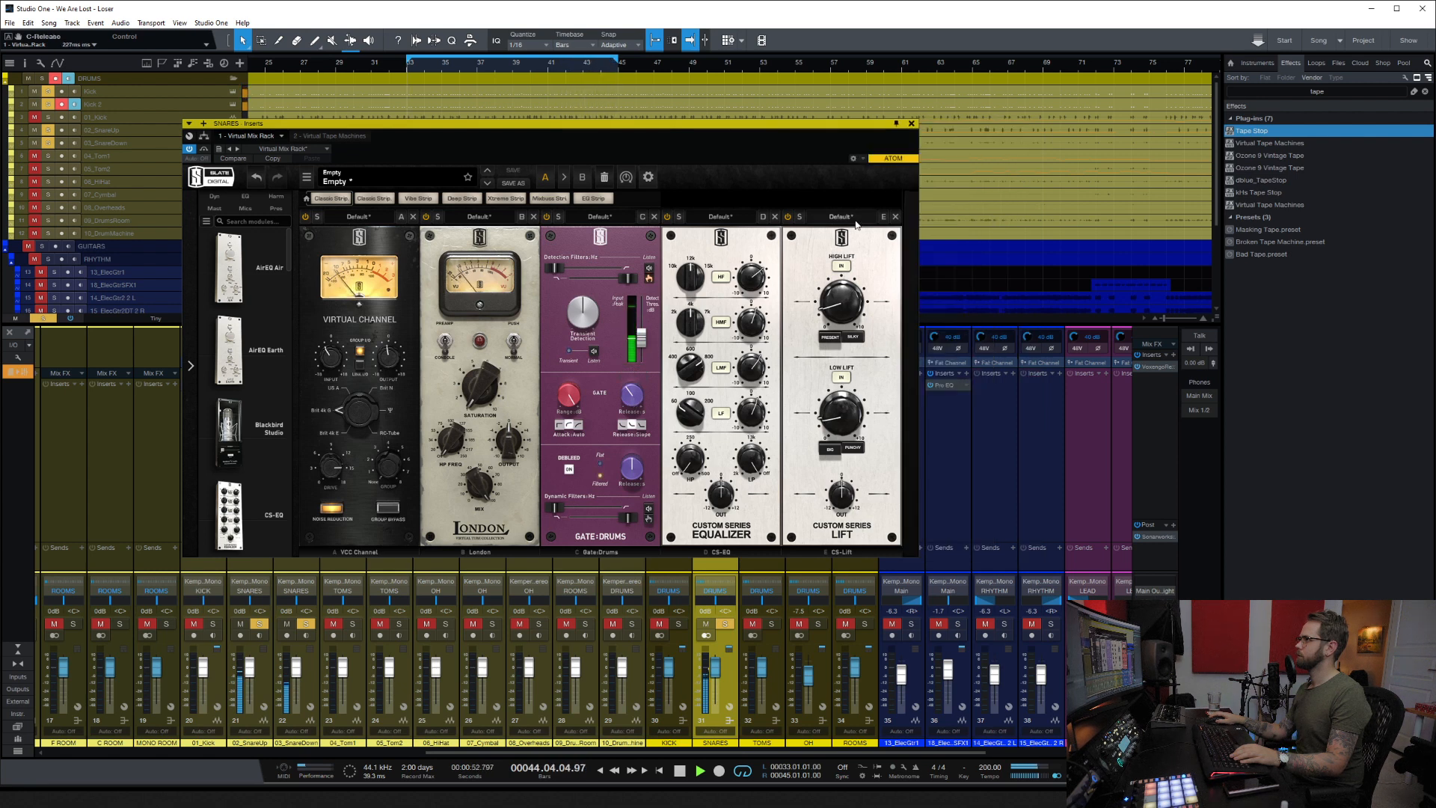
left_click(895, 217)
left_click(775, 217)
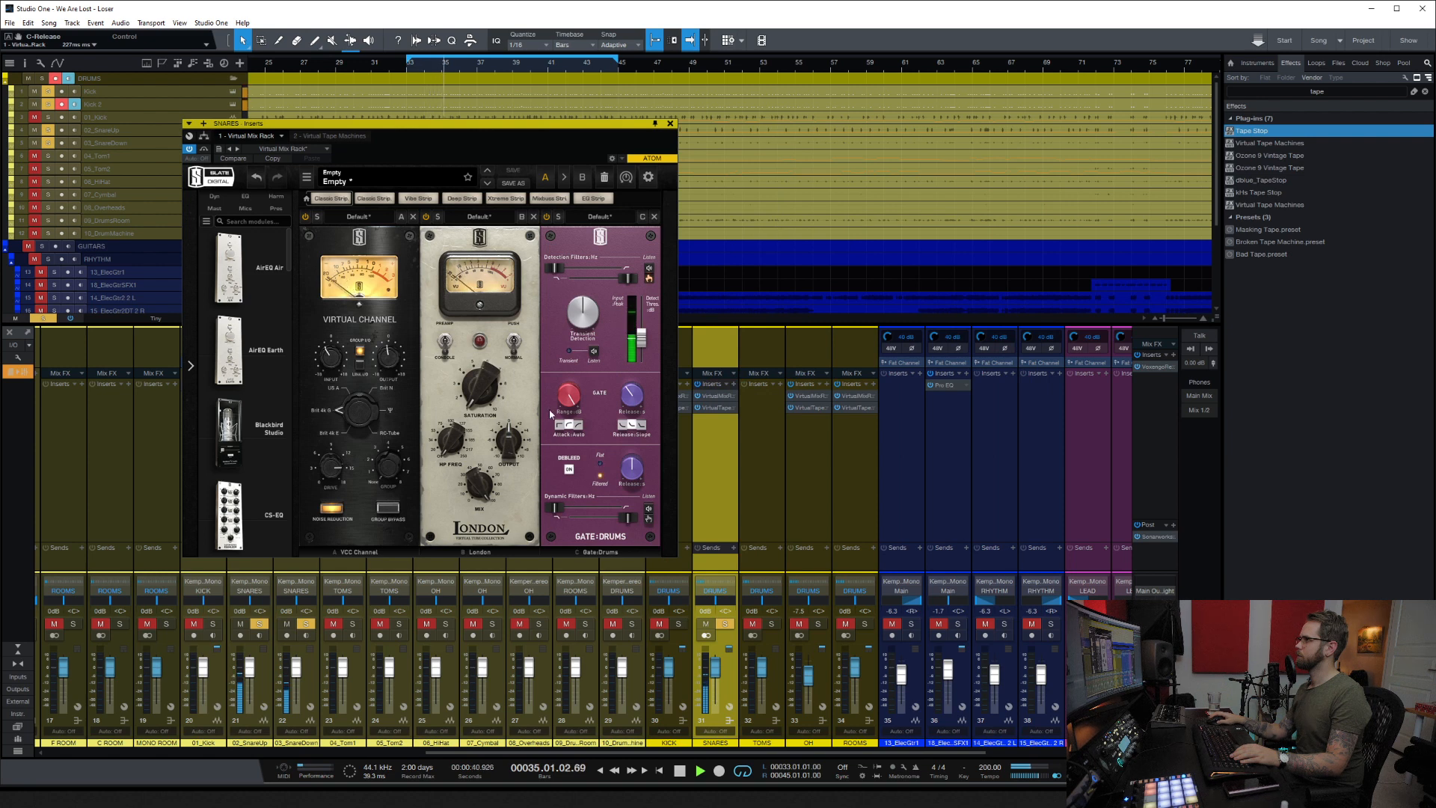
left_click_drag(645, 341, 647, 345)
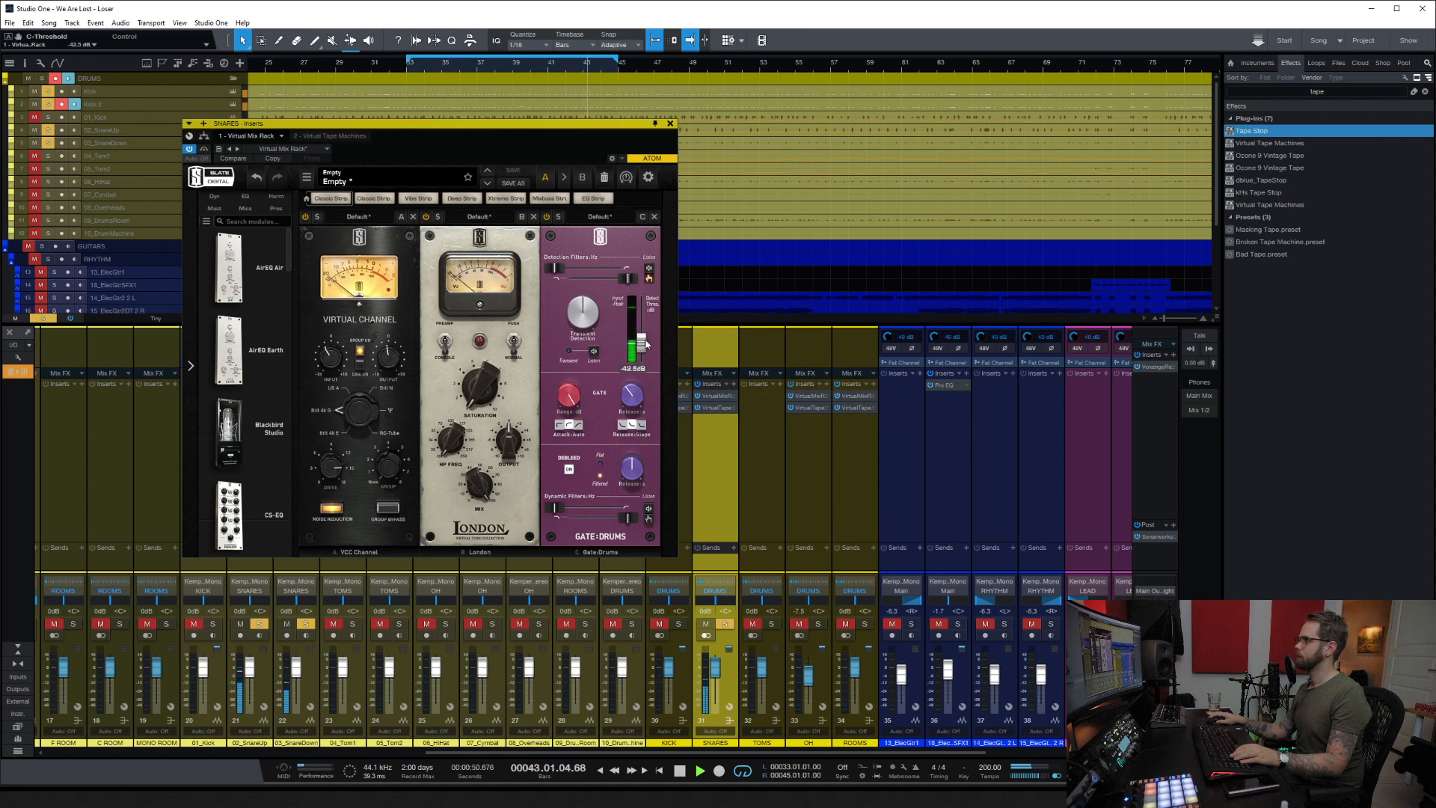
left_click(670, 124)
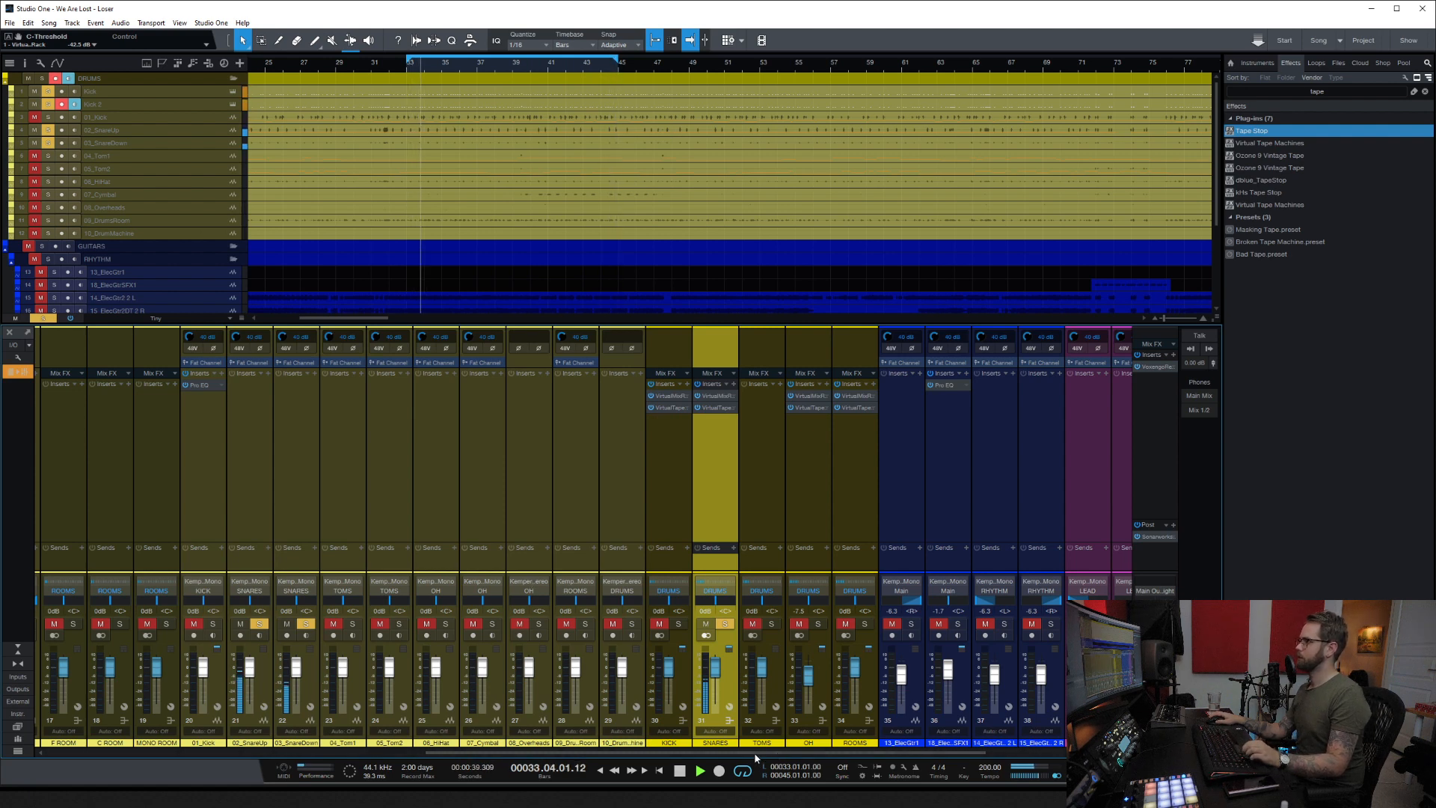
Step: Lower the 03_SnareDown fader and bring the sampled Snare fader back up to 0 dB
left_click_drag(755, 753, 736, 755)
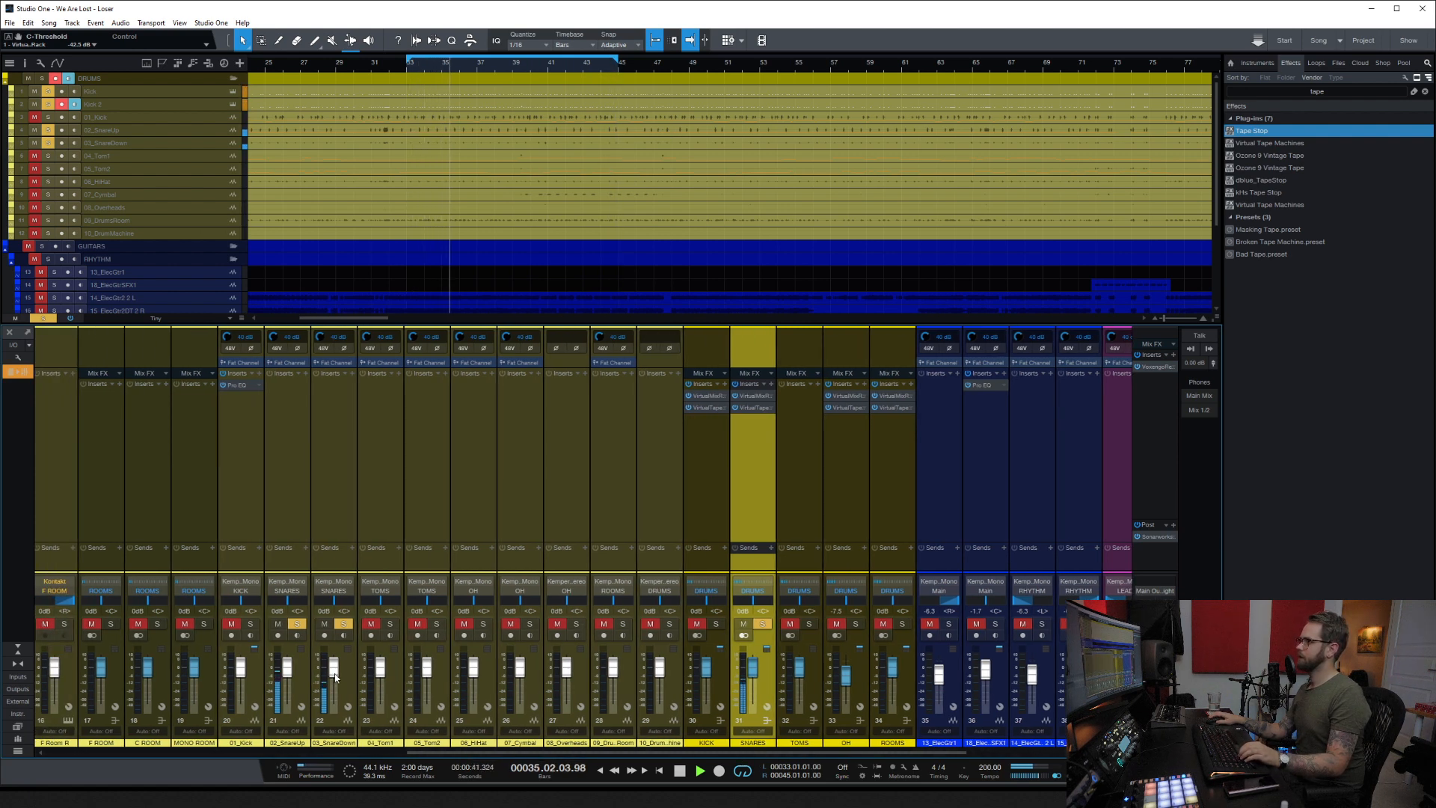
left_click_drag(333, 666, 330, 684)
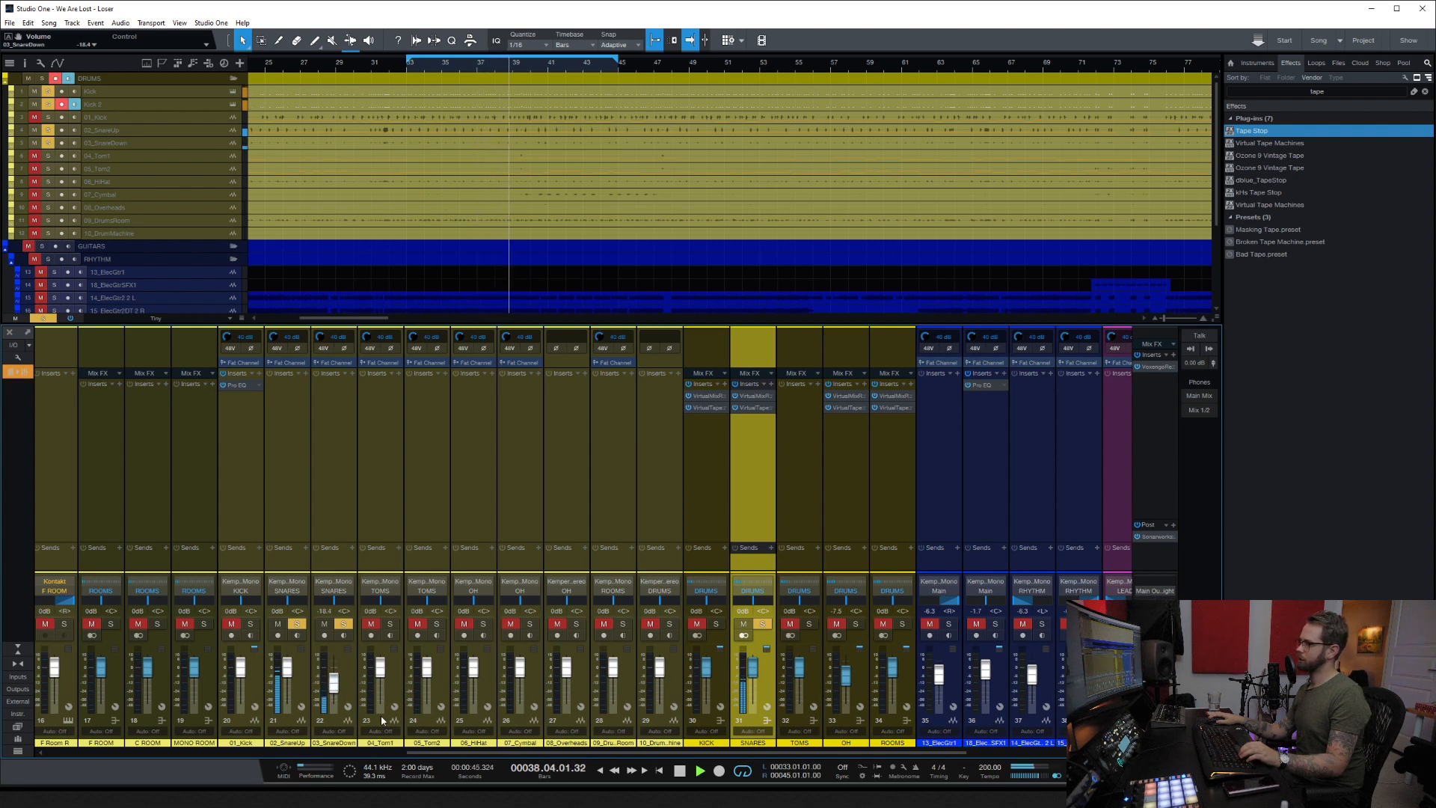
left_click_drag(462, 752, 91, 752)
left_click_drag(104, 701, 107, 667)
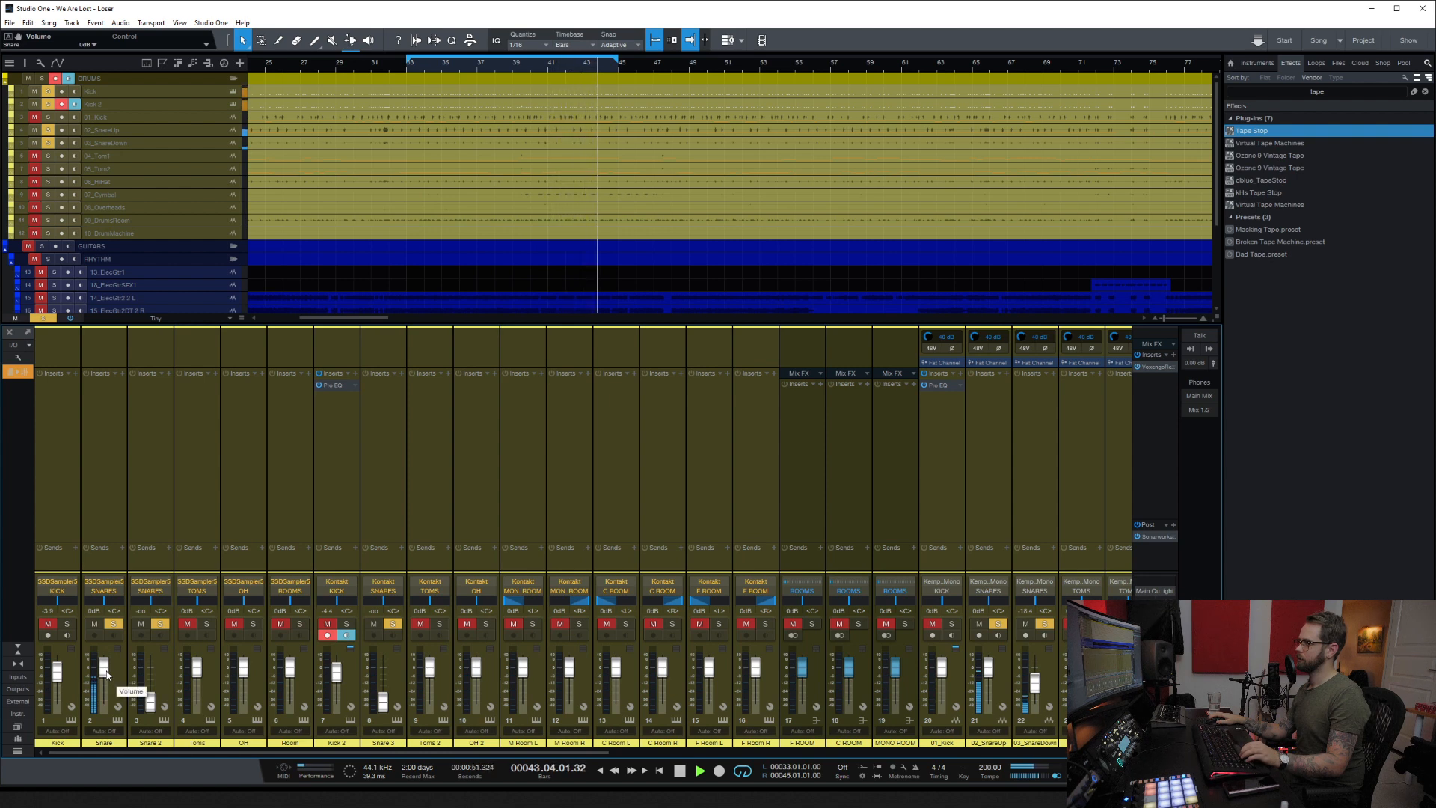
Step: Lower the 02_SnareUp and 03_SnareDown faders together, taking 02_SnareUp to about -12.2 dB
left_click_drag(218, 752, 347, 752)
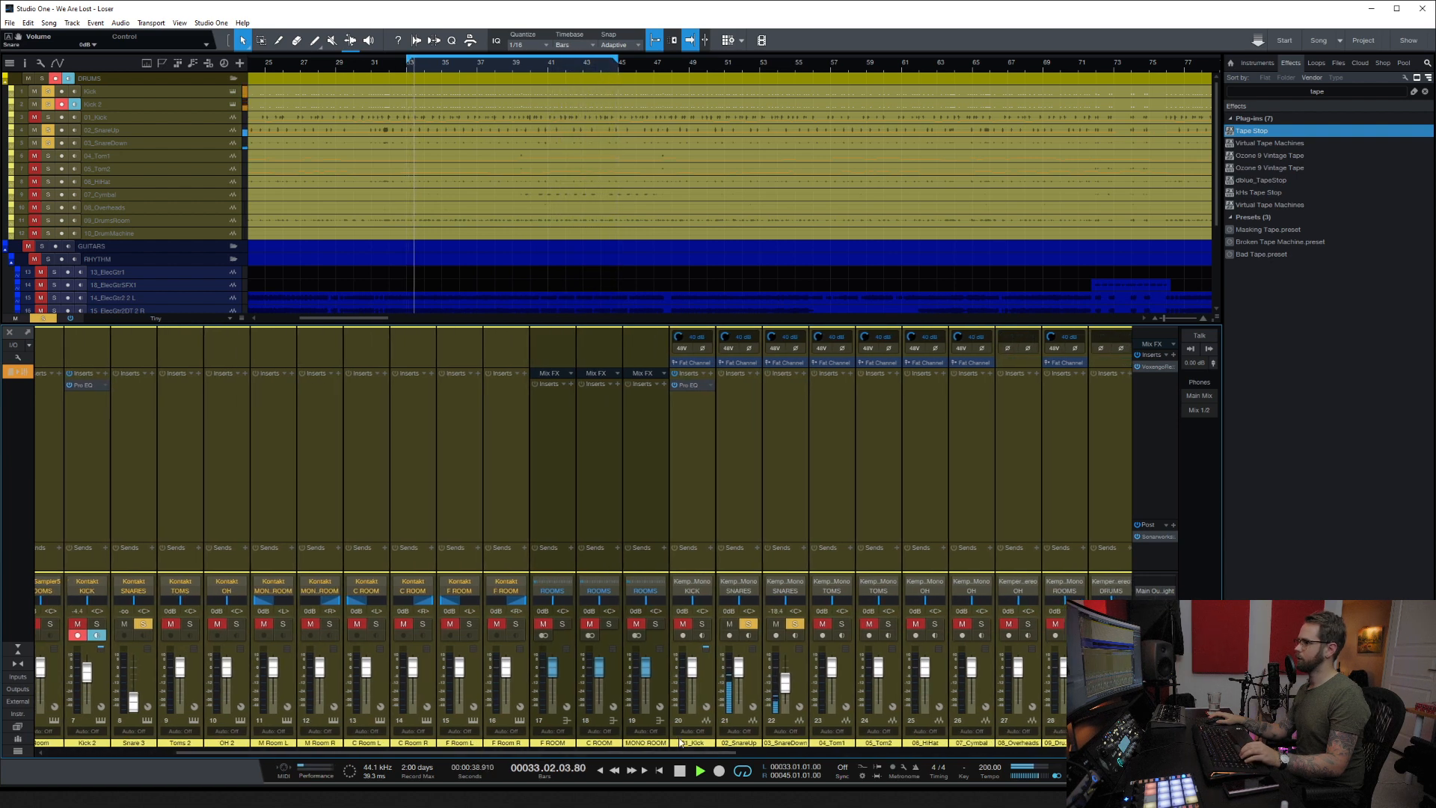
left_click(800, 695)
left_click(739, 673, "shift")
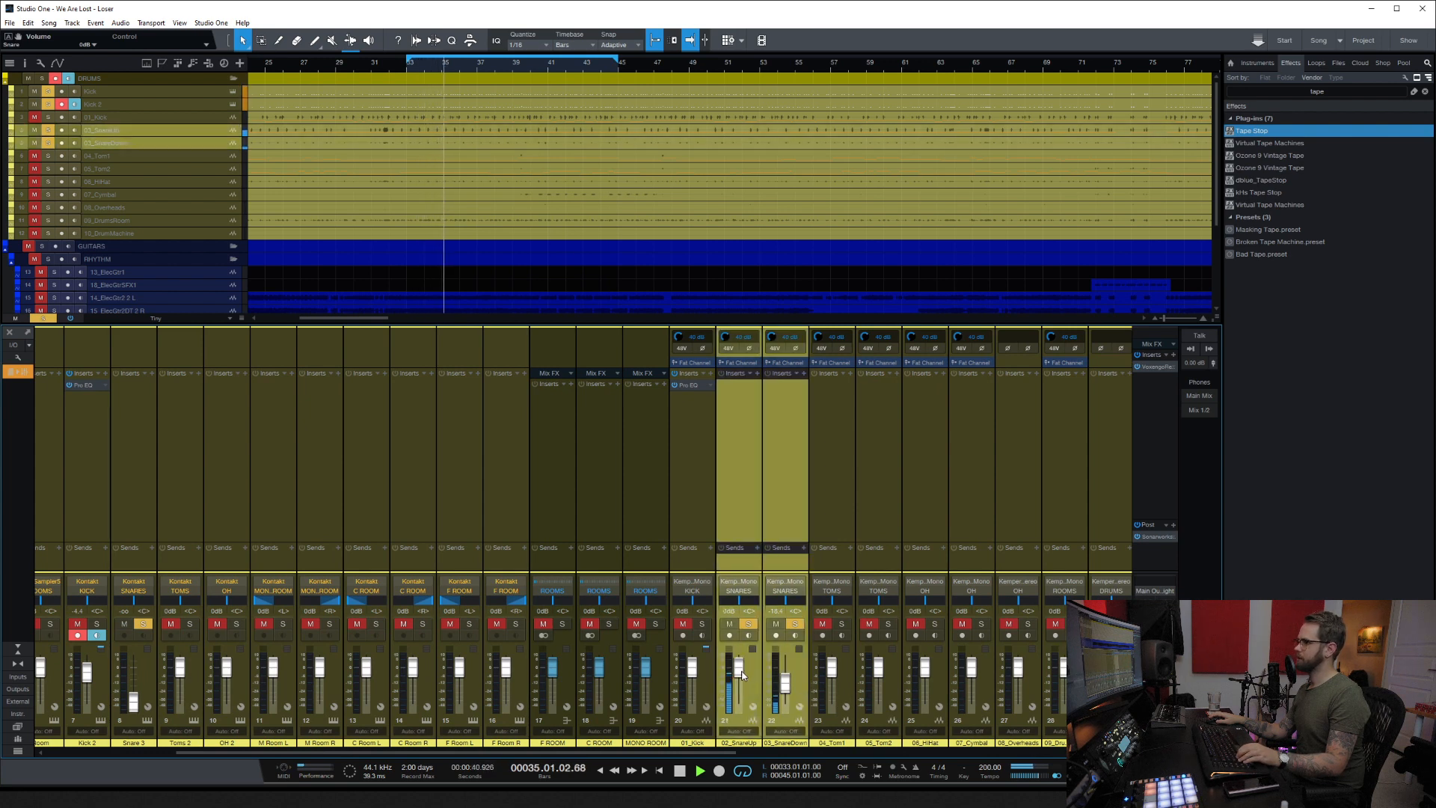
left_click_drag(739, 673, 739, 682)
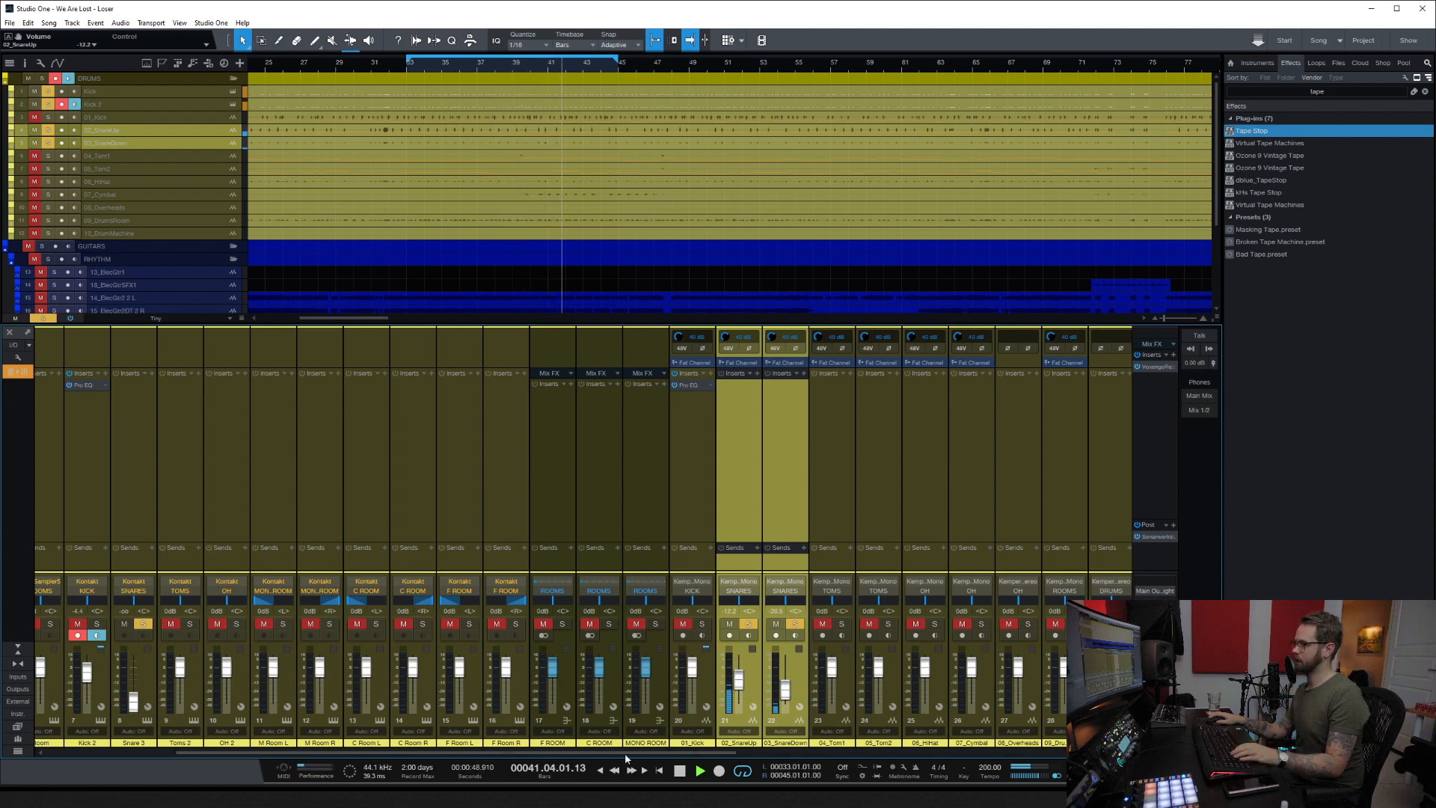
Step: Blend in the sampled Snare 2 and Snare 3 channels by raising both faders to just under 0 dB
left_click_drag(627, 753, 262, 746)
left_click_drag(149, 701, 151, 678)
left_click_drag(383, 701, 383, 675)
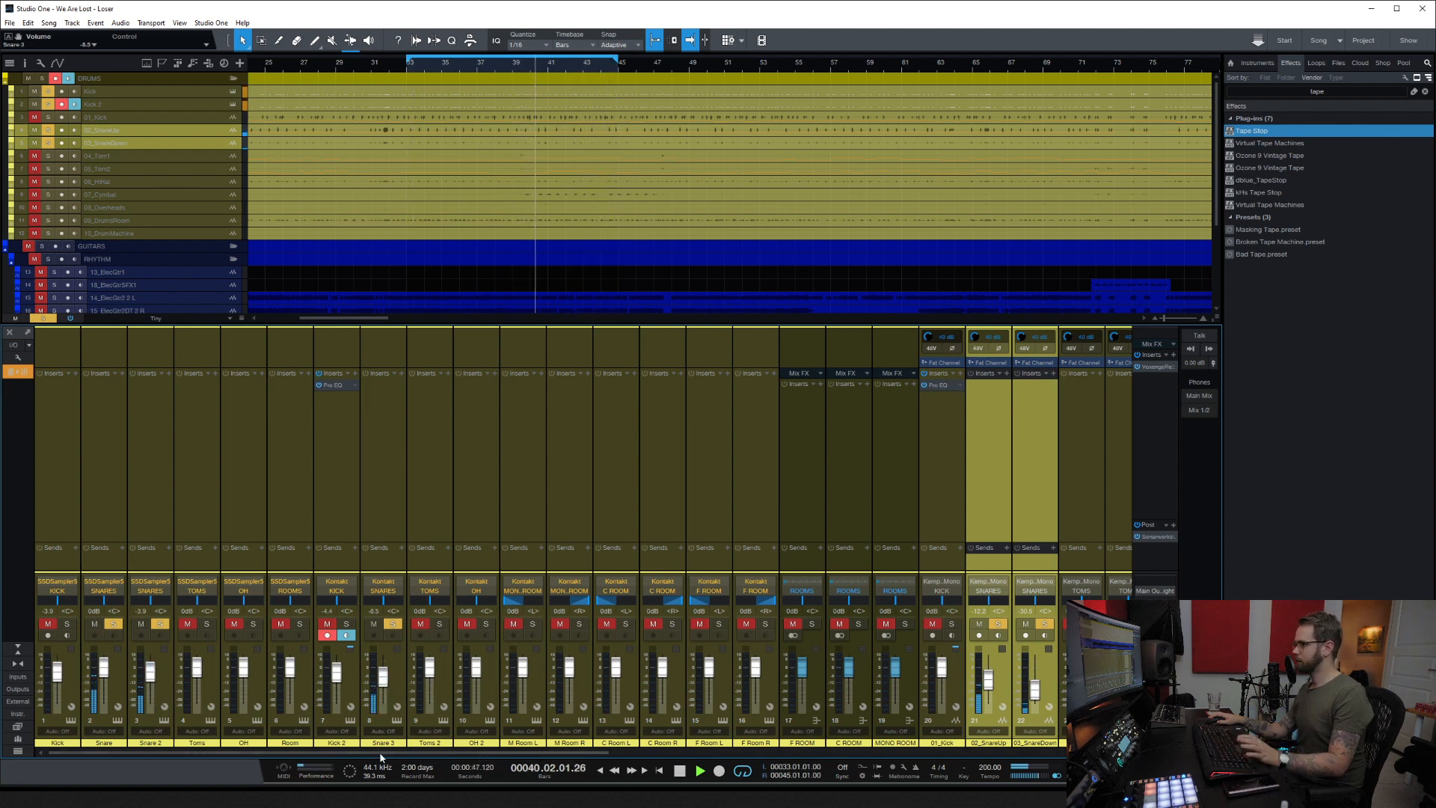
Step: Add an FG-N equalizer module after the gate in the SNARES bus's Virtual Mix Rack
left_click_drag(381, 753, 866, 756)
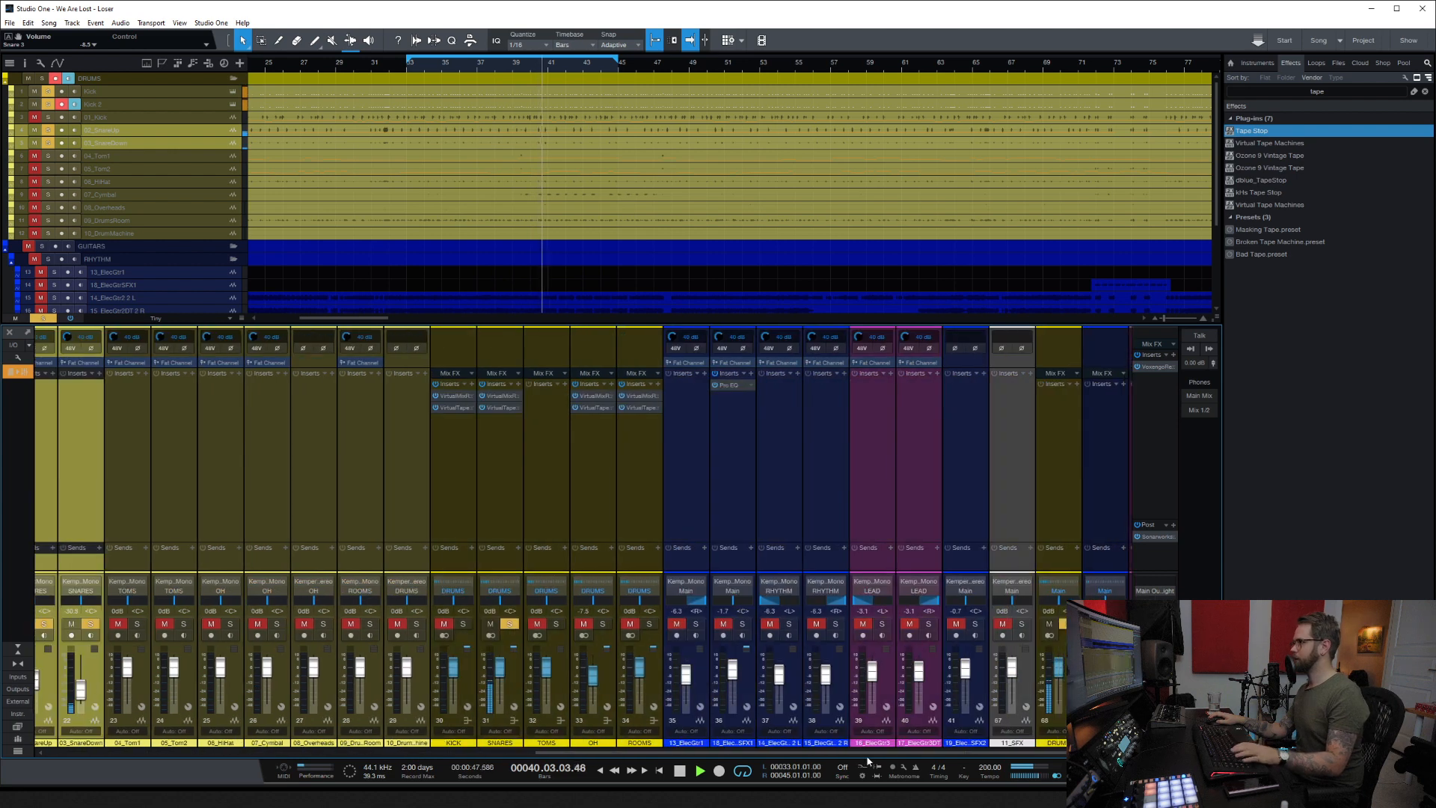
left_click(499, 397)
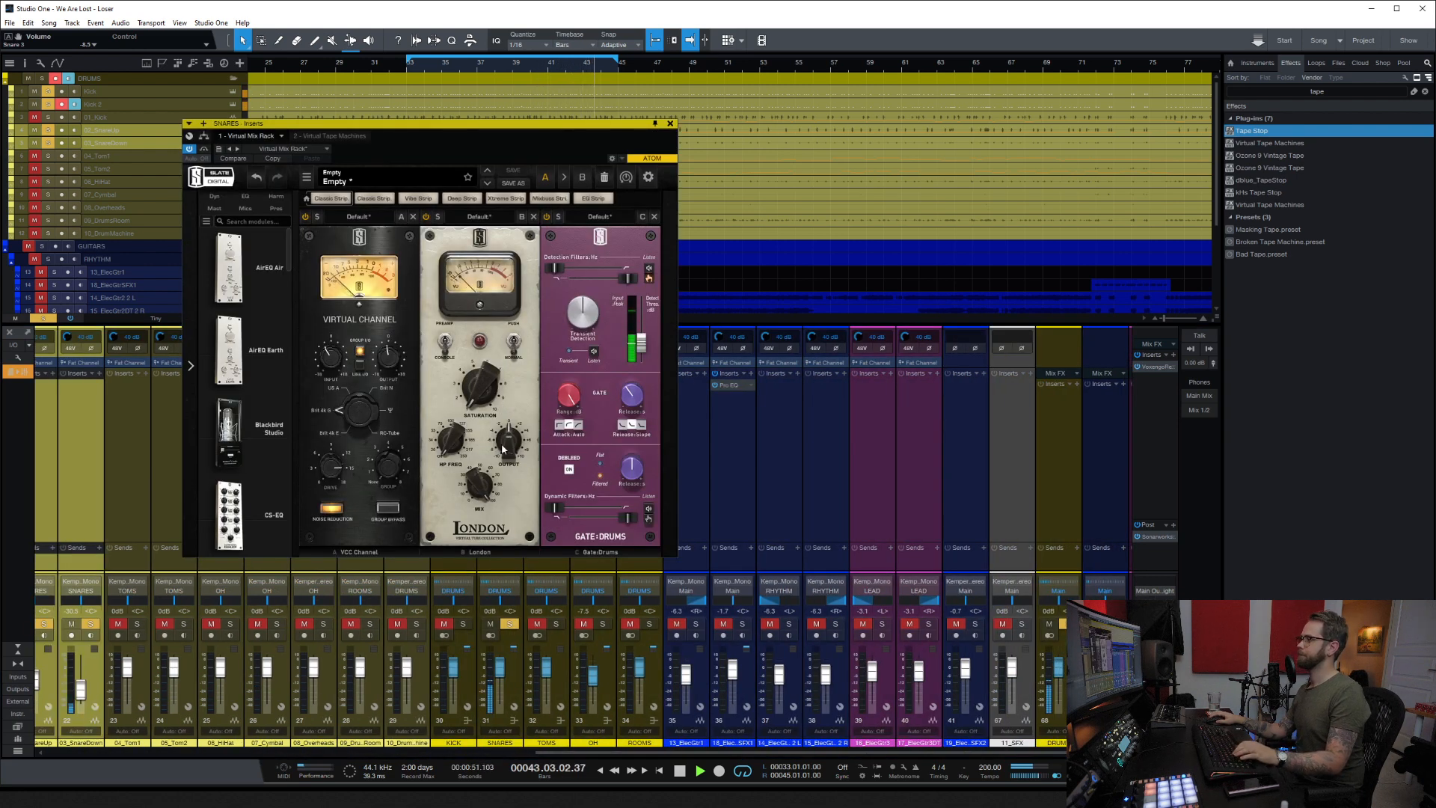
left_click(246, 196)
scroll(253, 440, "down", 3)
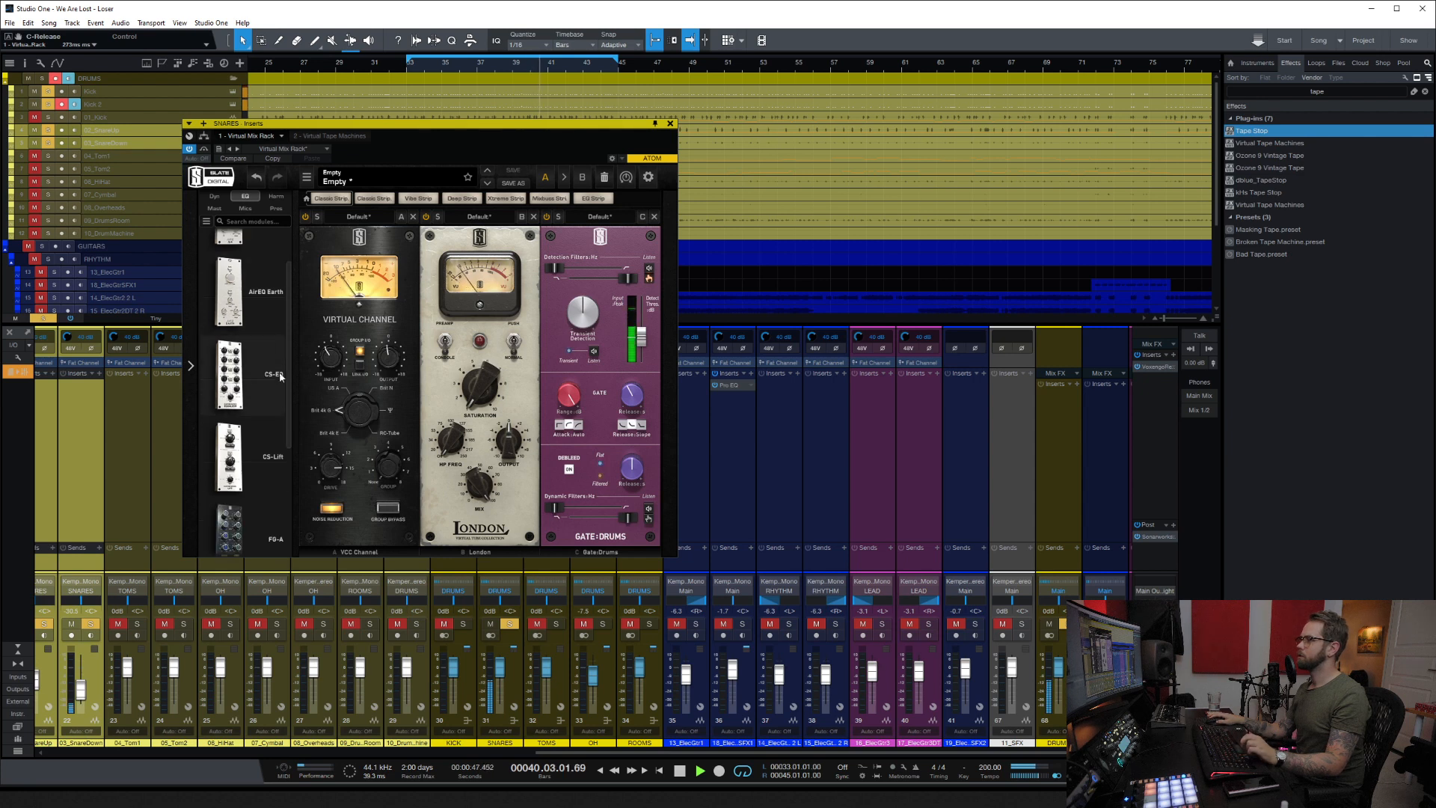
left_click_drag(254, 432, 666, 428)
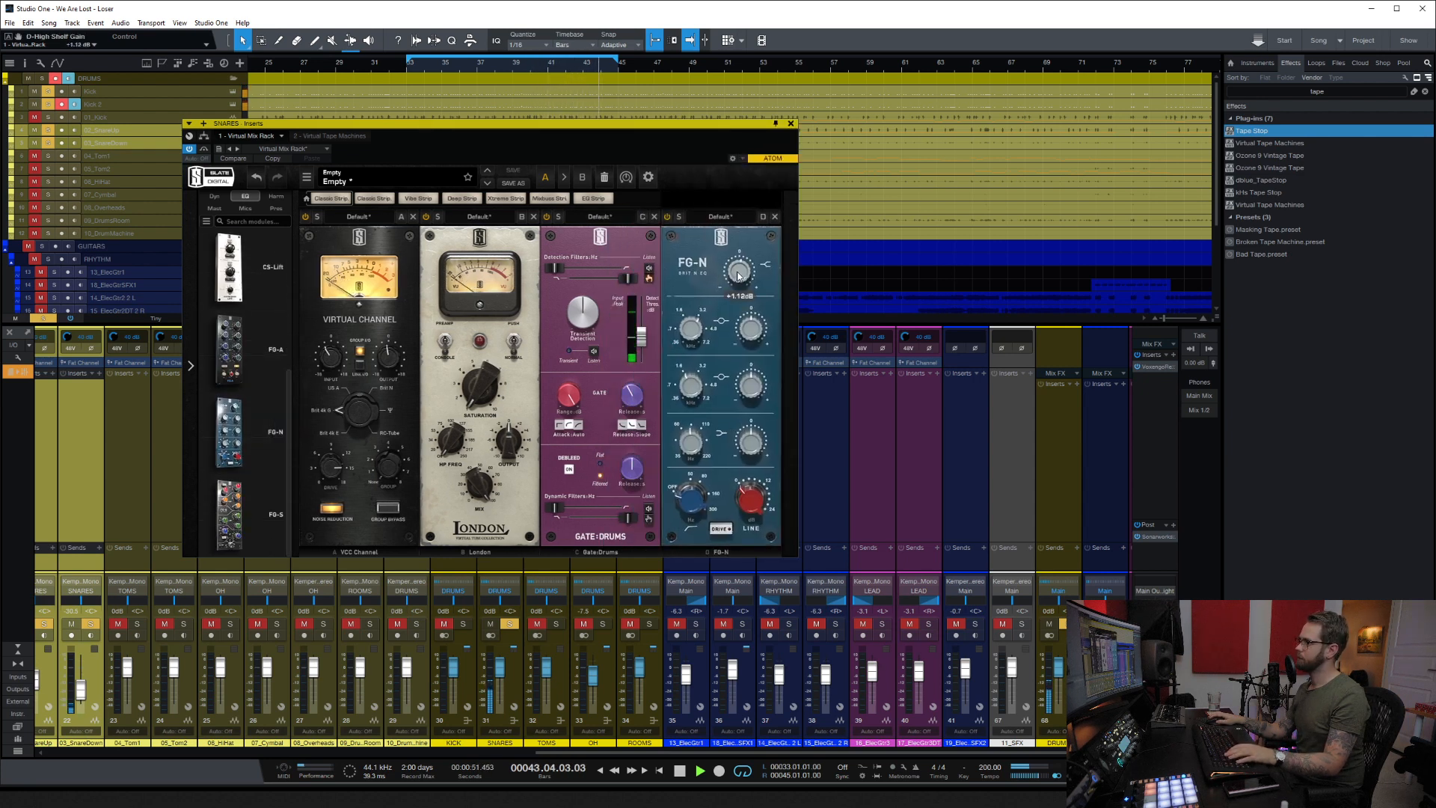
Step: Boost the FG-N's second bell band slightly and raise its low shelf by about 3 dB
left_click_drag(753, 332, 753, 329)
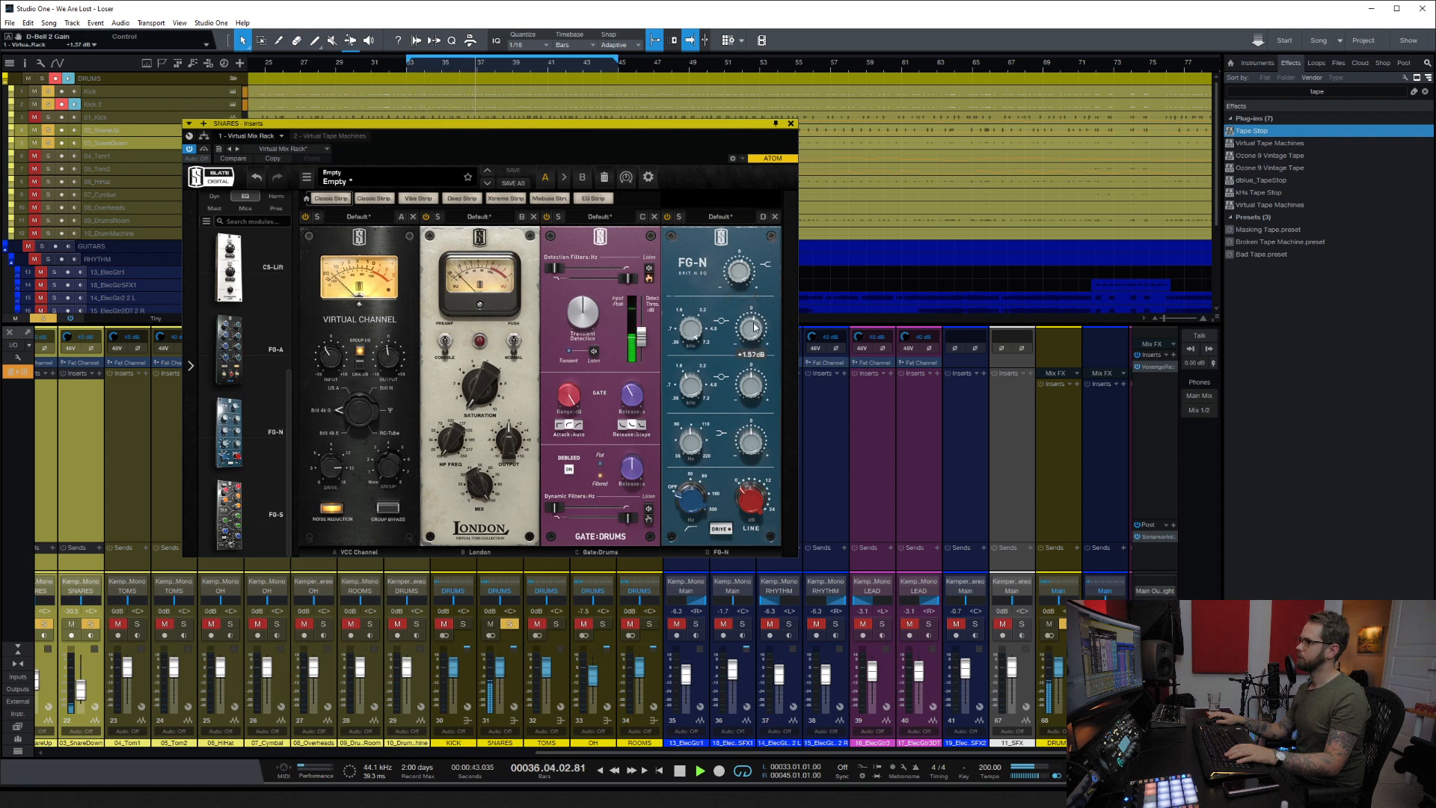
mouse_move(702, 444)
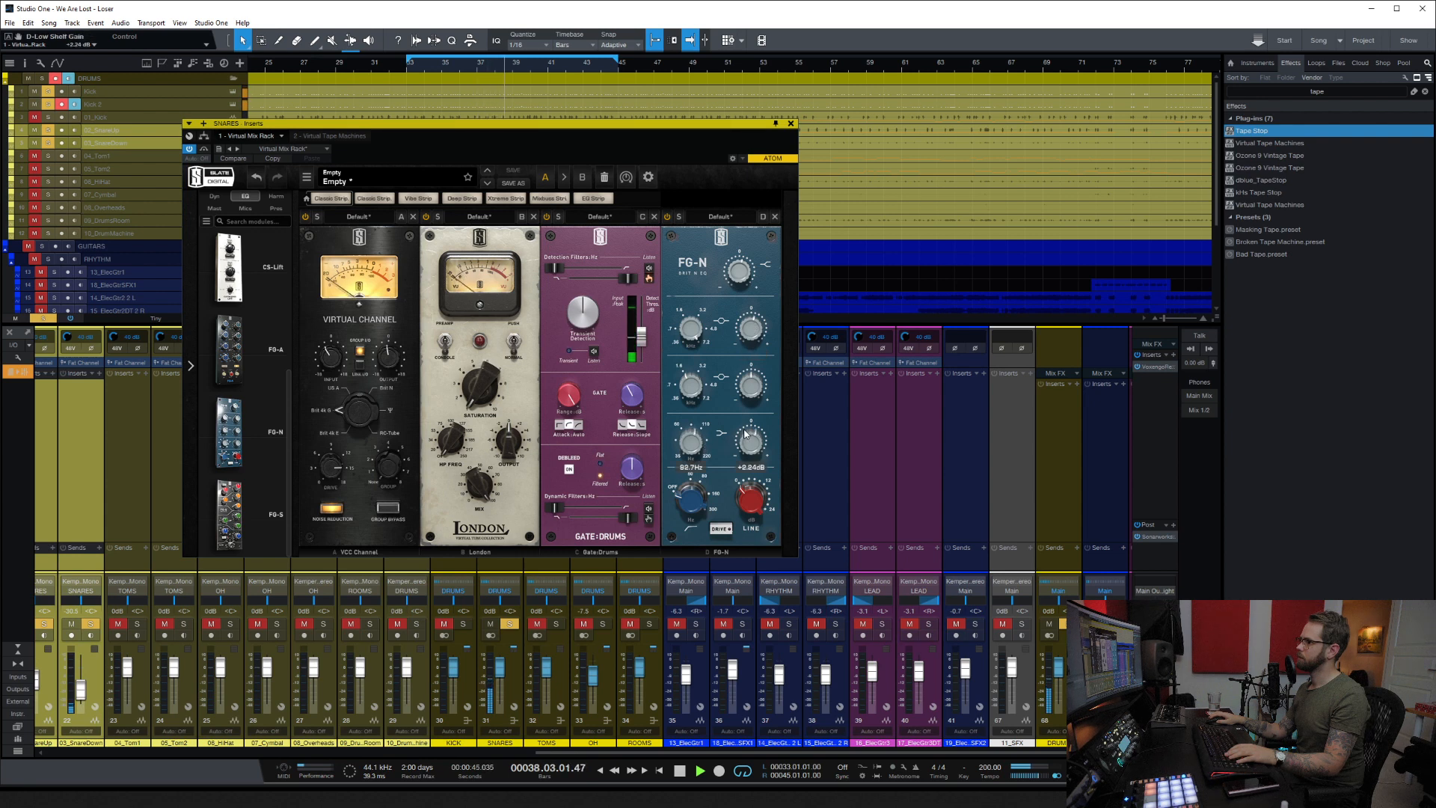
left_click_drag(746, 428, 746, 426)
left_click_drag(701, 510, 702, 488)
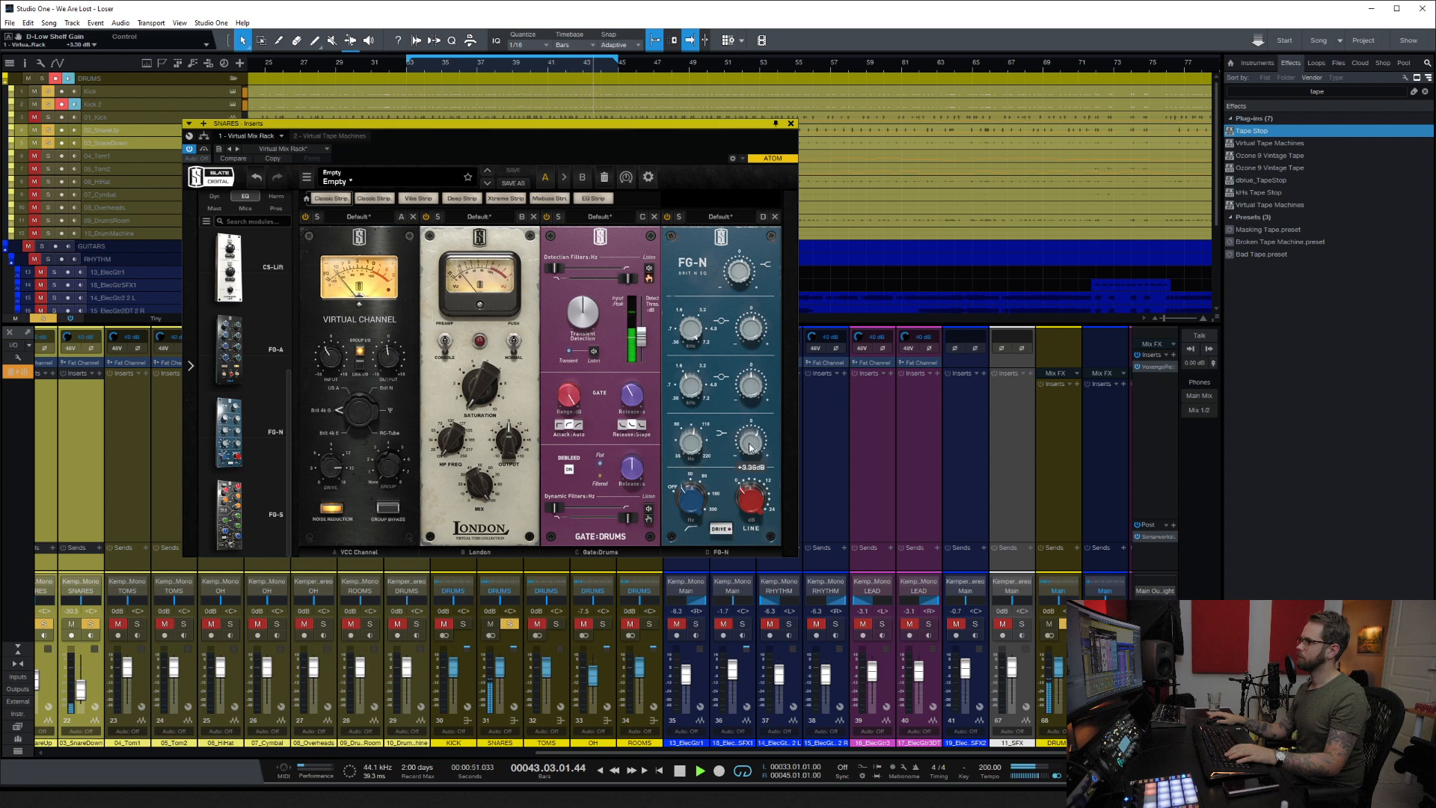
left_click(791, 124)
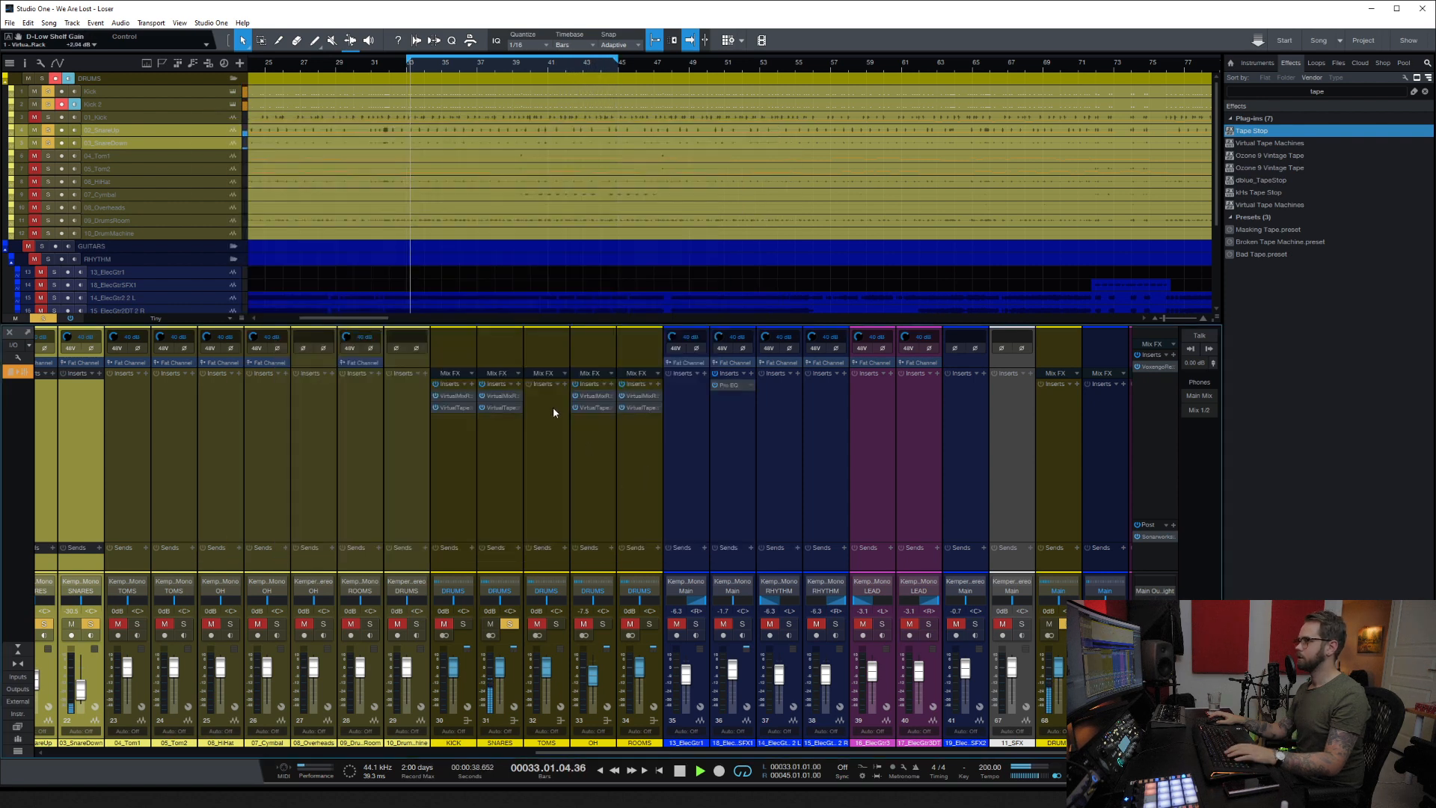
Step: Insert Pro EQ after the tape on the SNARES bus and raise the bus fader above 0 dB
left_click(518, 385)
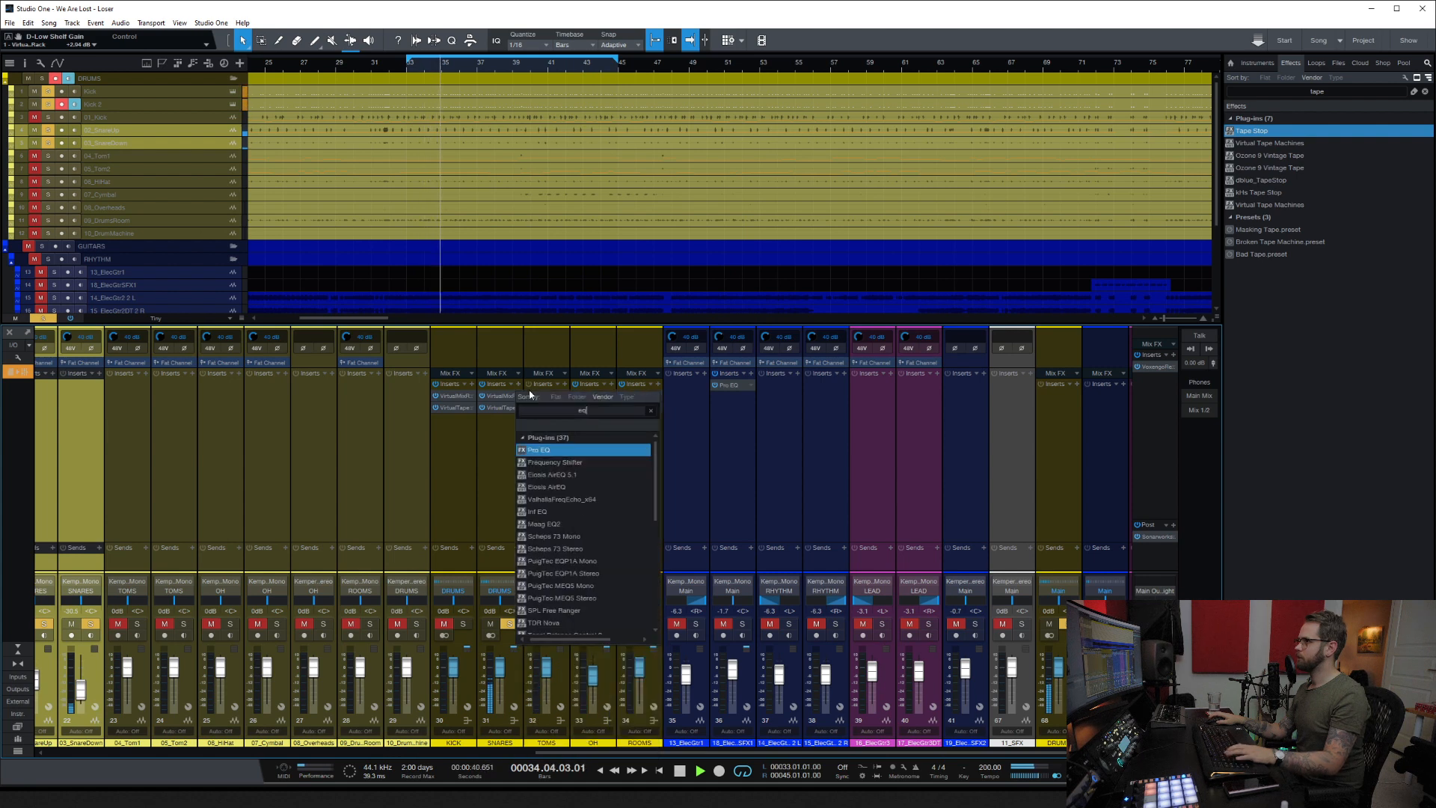
left_click(539, 449)
left_click_drag(506, 677, 501, 659)
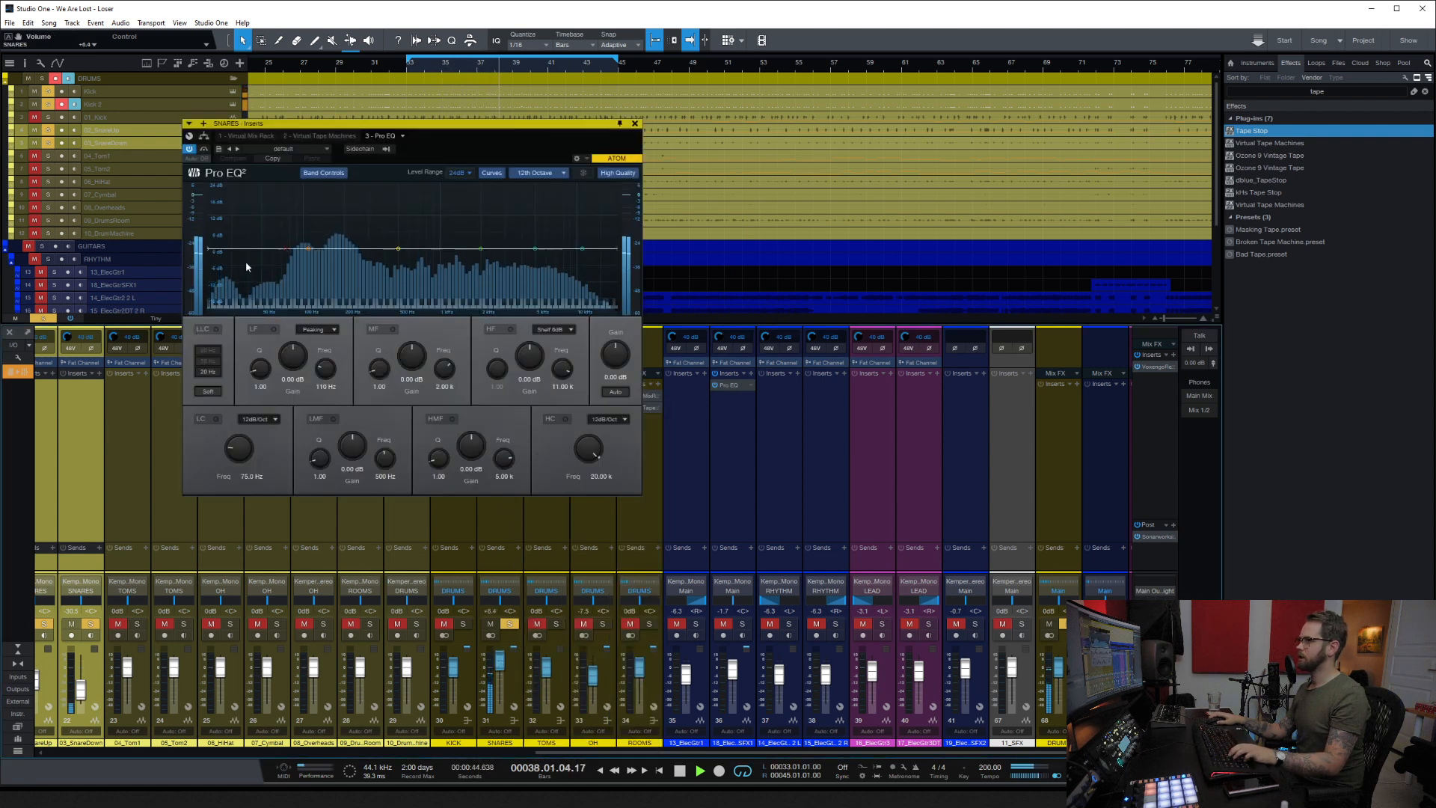
Step: Enable a 24 dB/oct low cut at 72.5 Hz and cut the LMF band about 3.4 dB near 256 Hz with a Q of 2.80
left_click(216, 419)
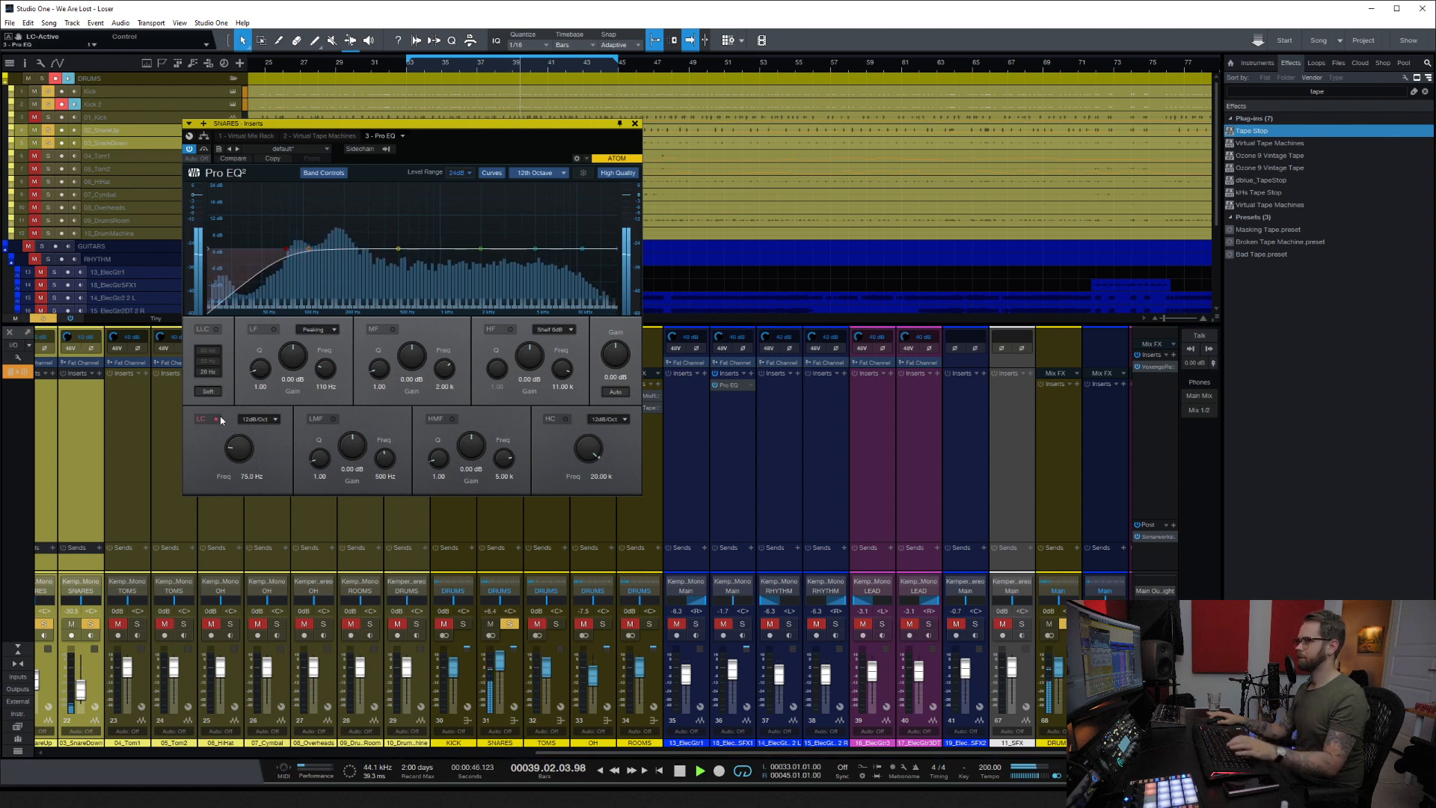
left_click(263, 421)
left_click(248, 448)
left_click_drag(246, 449, 245, 450)
left_click_drag(398, 249, 359, 225)
left_click_drag(346, 451, 341, 465)
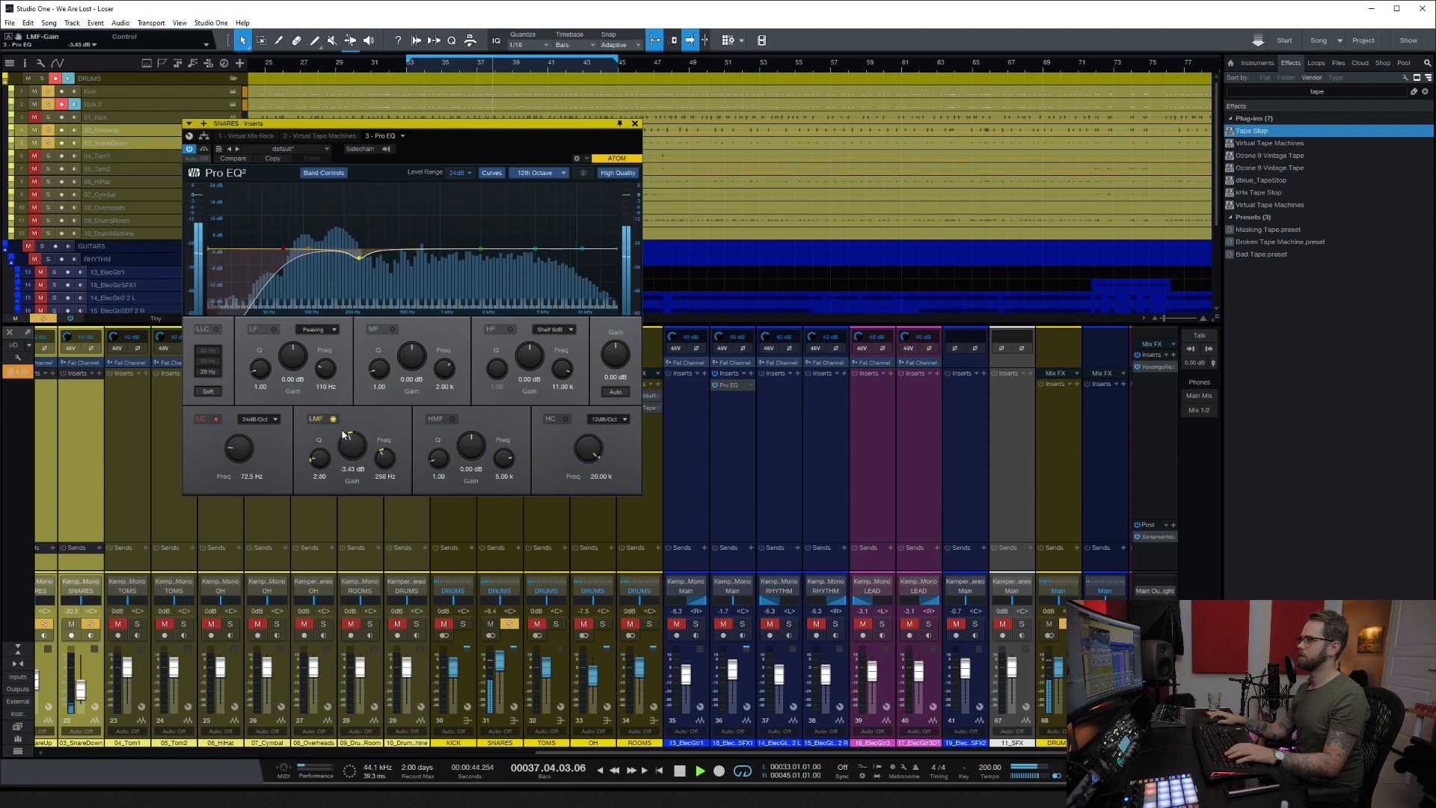
Step: Set the LF band to a shelf boosting about 5.8 dB near 138 Hz and cut the MF band about 1.2 dB near 419 Hz
left_click(273, 330)
left_click_drag(293, 354, 297, 350)
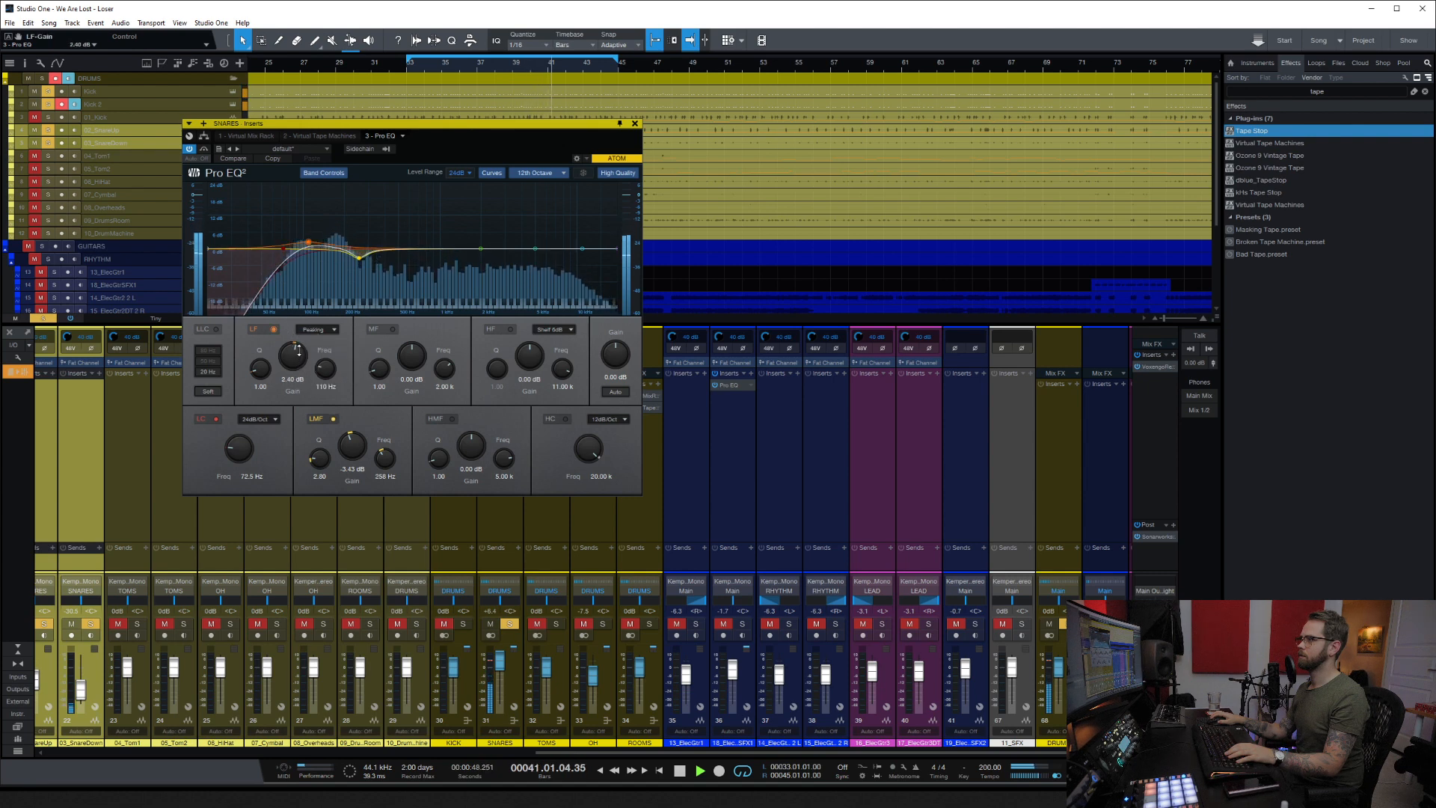
left_click(329, 330)
left_click(327, 357)
mouse_move(312, 244)
left_mouse_down()
mouse_move(324, 217)
mouse_move(324, 236)
left_mouse_up()
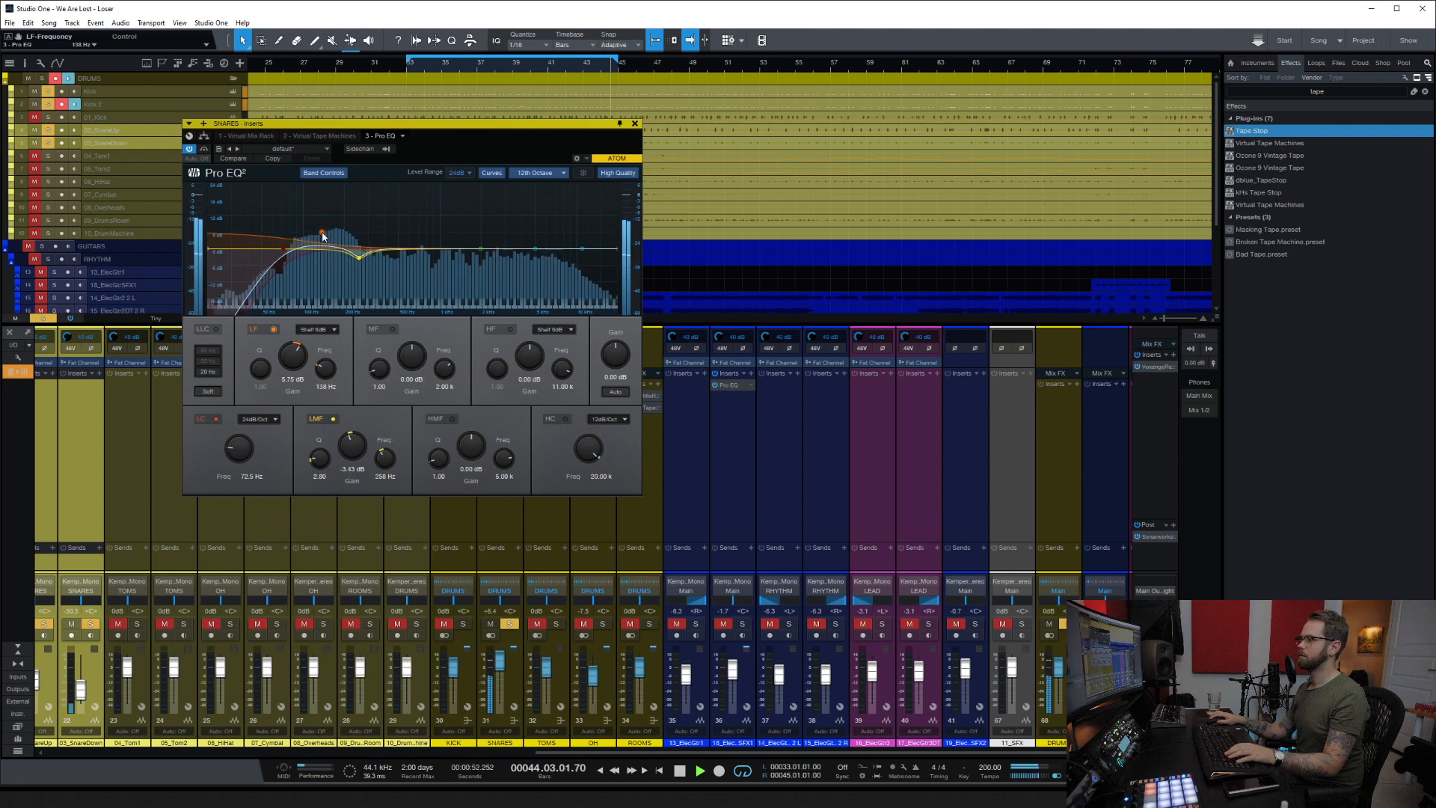
left_click_drag(480, 248, 388, 256)
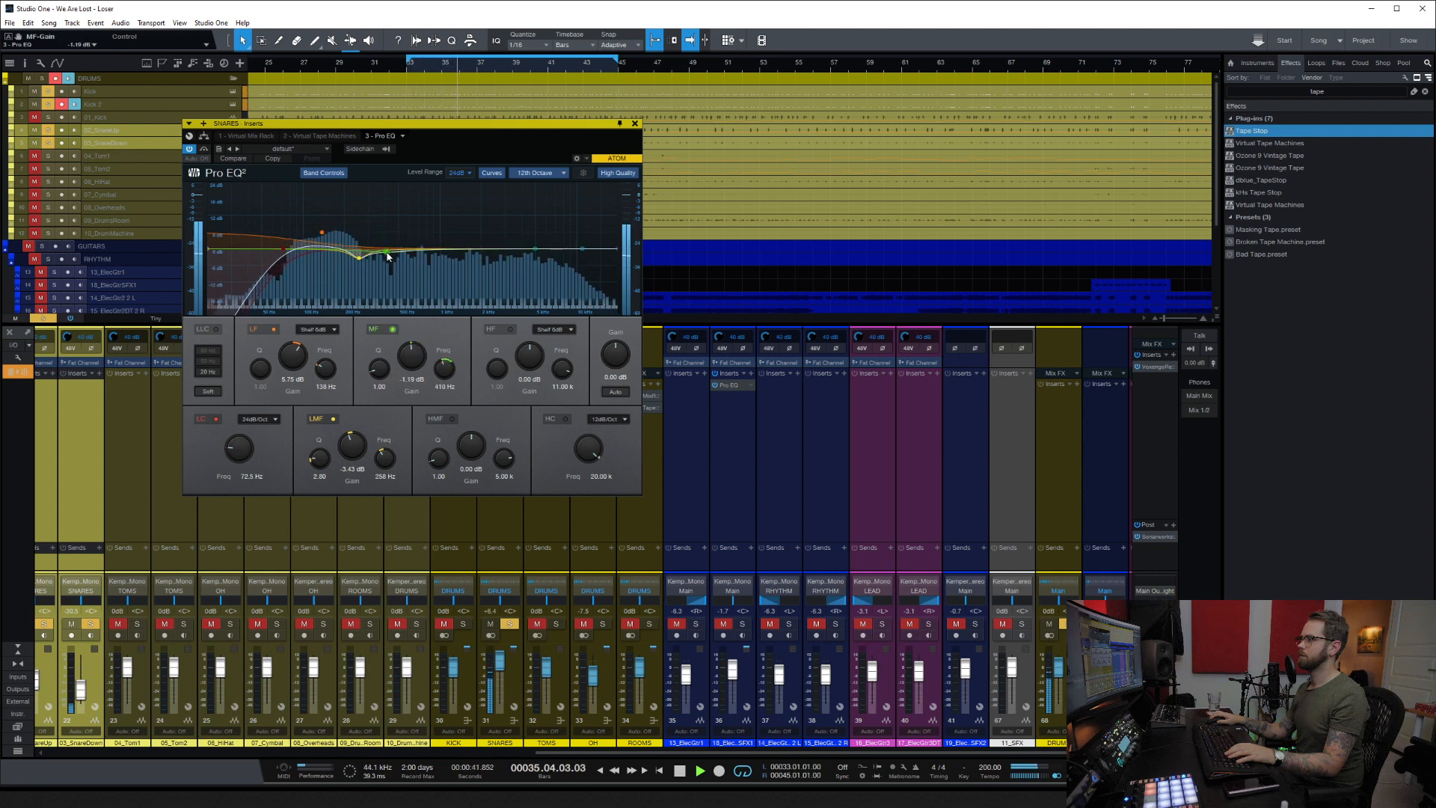
left_click(635, 124)
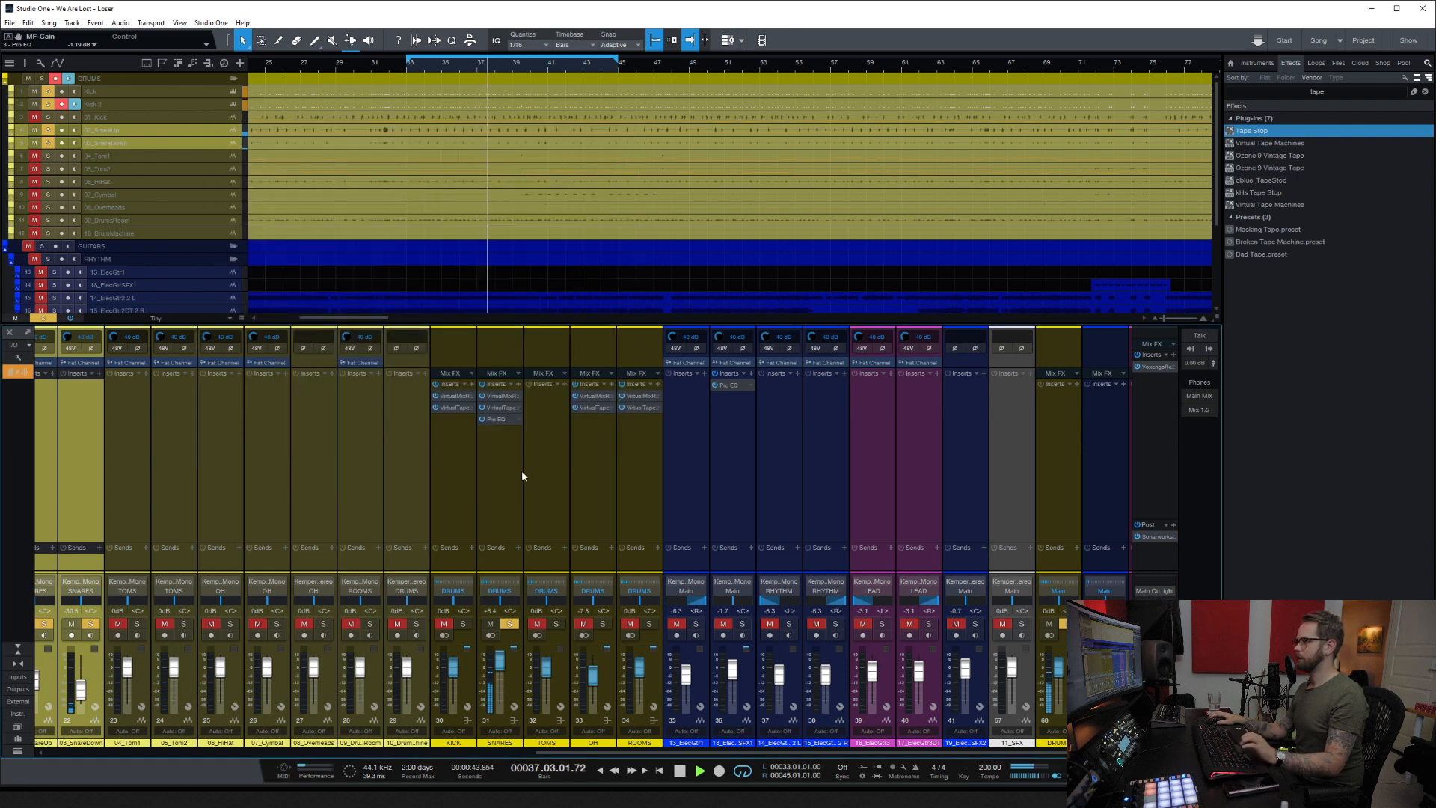
Step: Add a CS-Lift module after the FG-N in the SNARES rack and adjust its high lift and low lift amounts
double_click(500, 401)
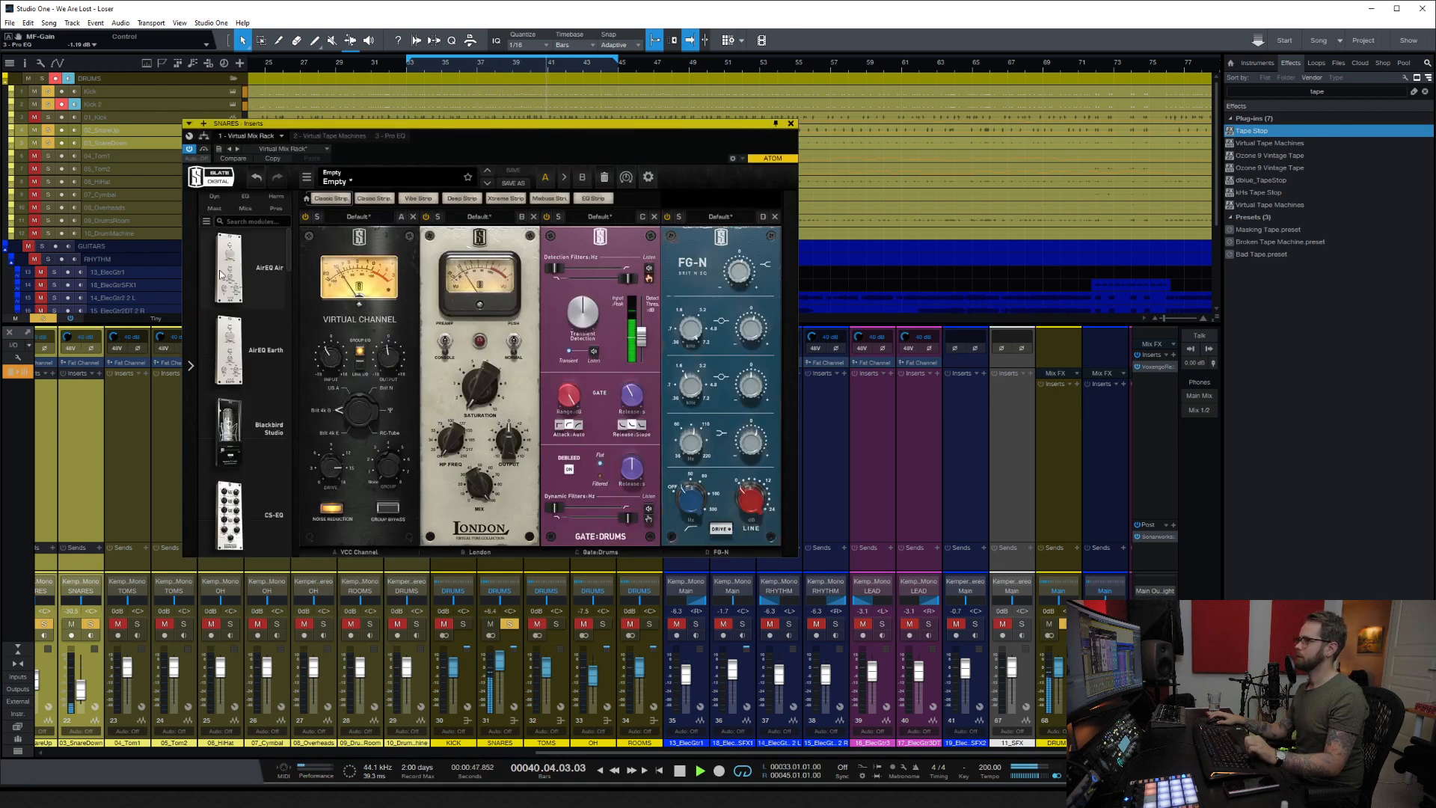
scroll(250, 385, "down", 3)
left_click_drag(249, 386, 856, 240)
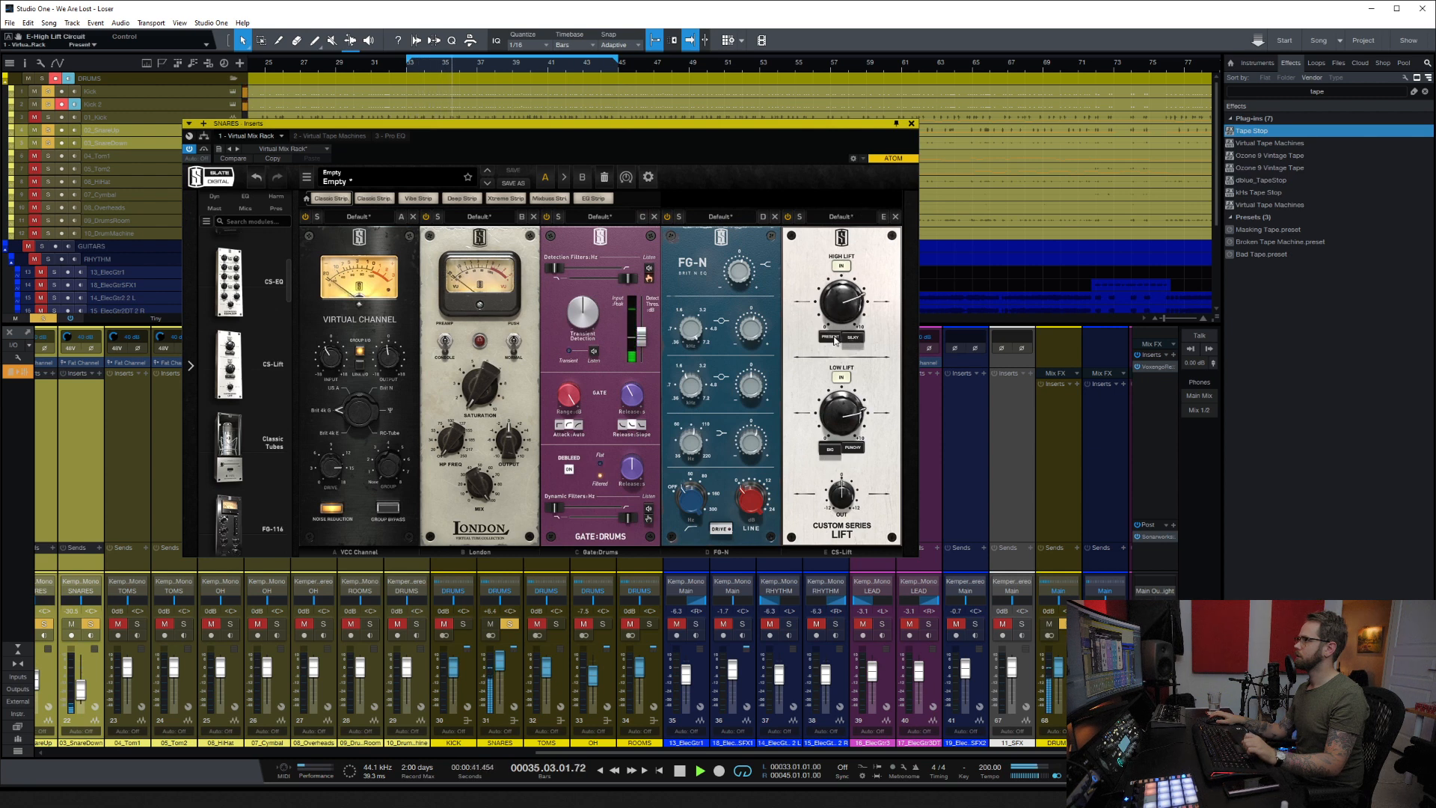
left_click_drag(838, 304, 839, 320)
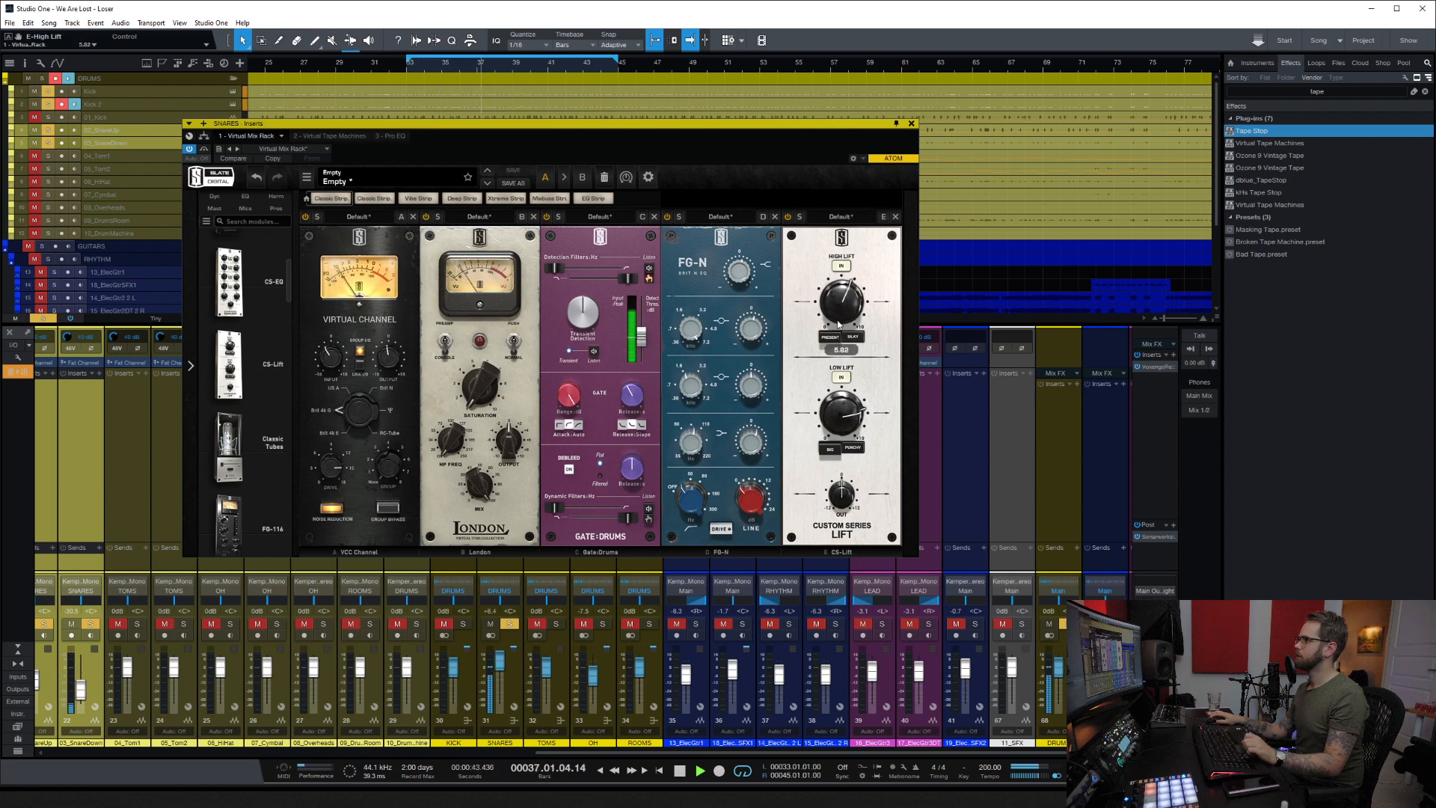
left_click_drag(838, 423, 829, 399)
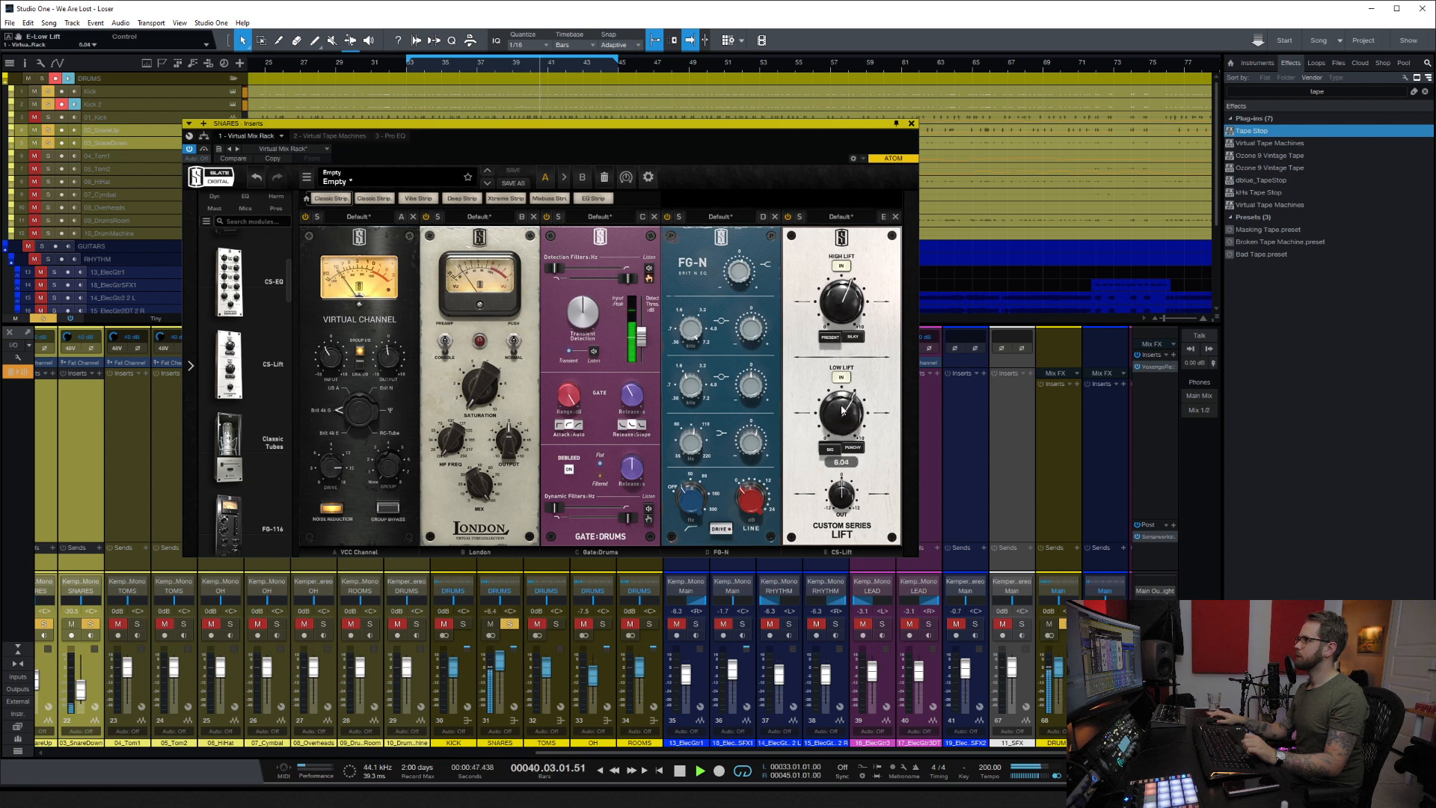
Step: Add an FG-401 compressor at the end of the SNARES rack and set its threshold to about -21 dB
left_click(214, 197)
double_click(230, 364)
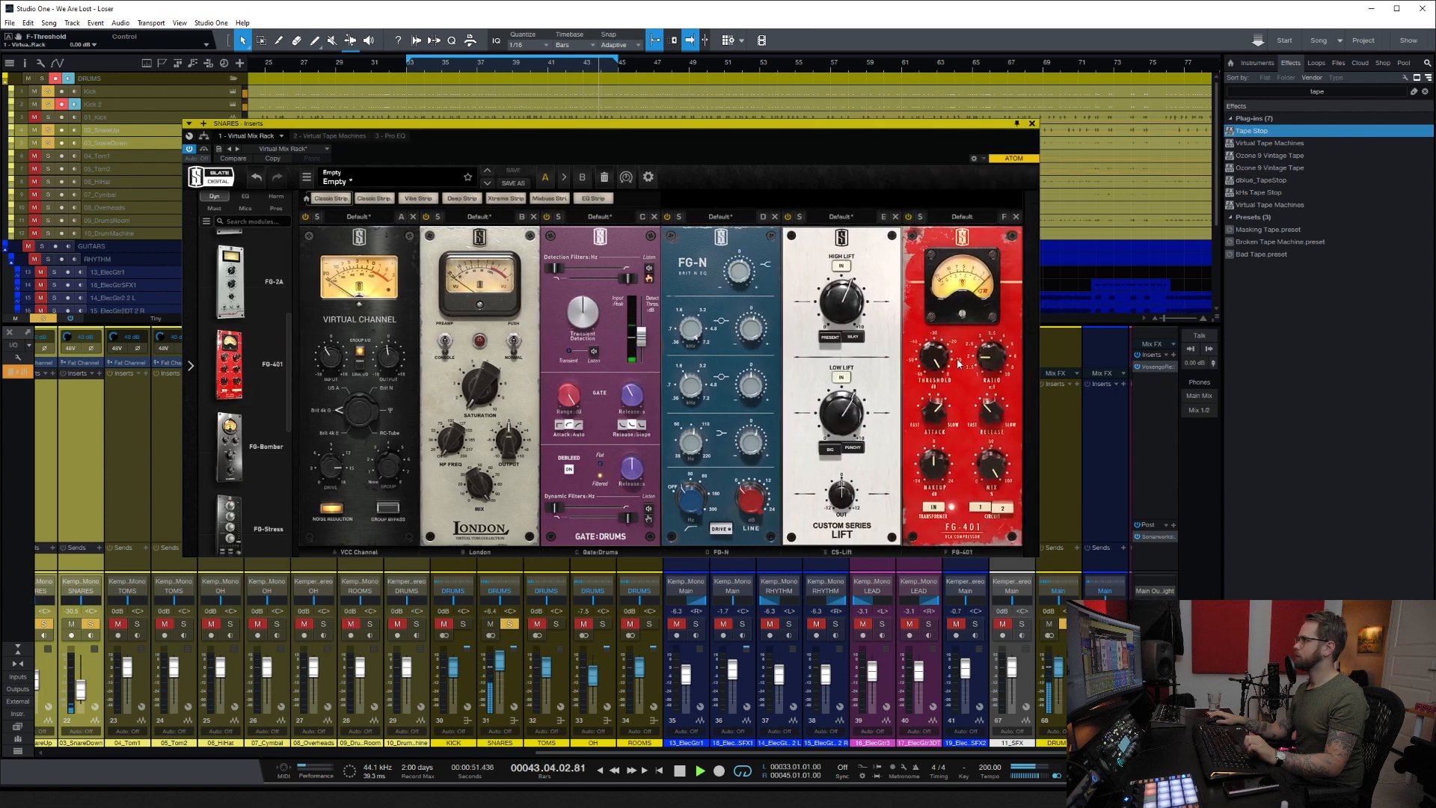
left_click_drag(935, 359, 1008, 327)
left_click_drag(934, 356, 937, 361)
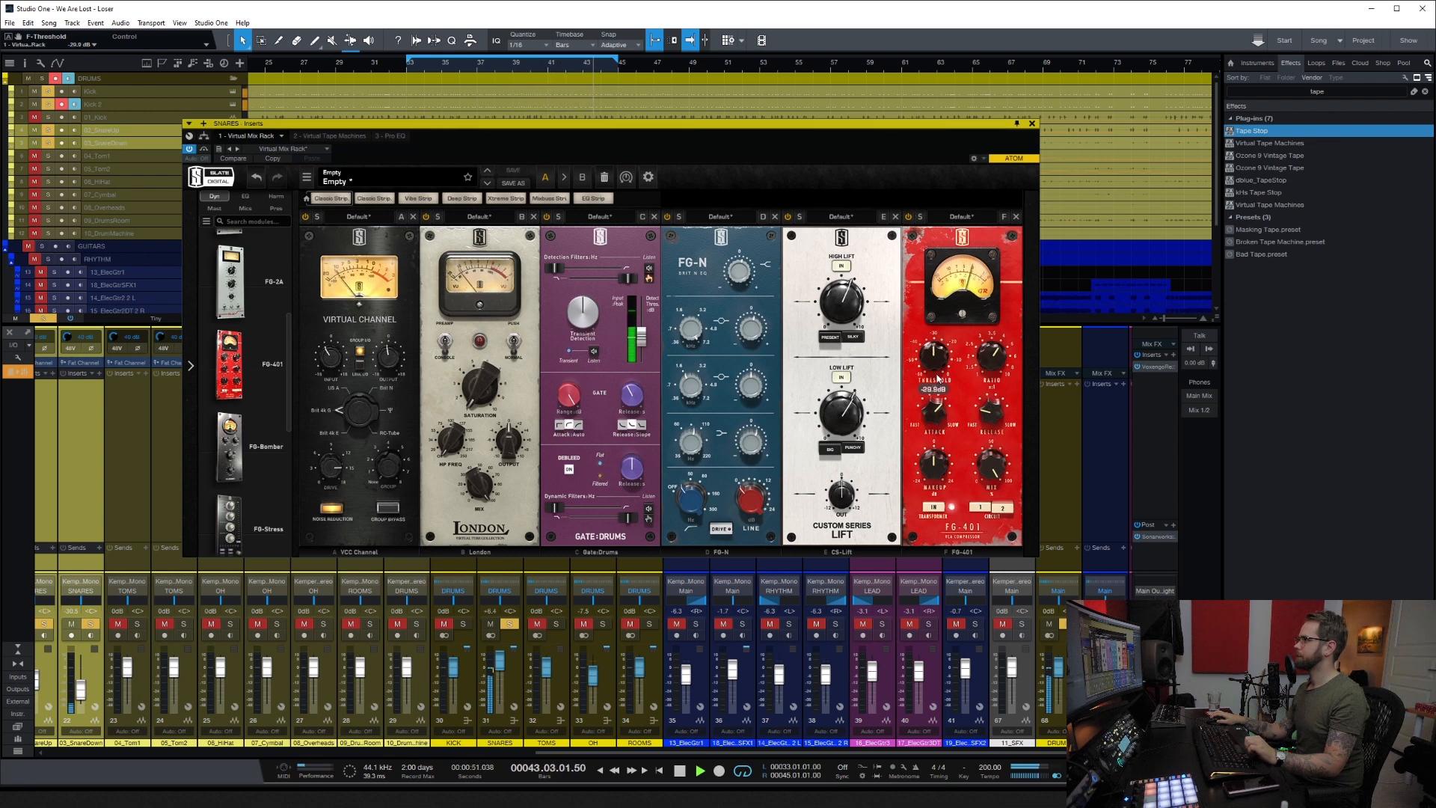
left_click(1032, 123)
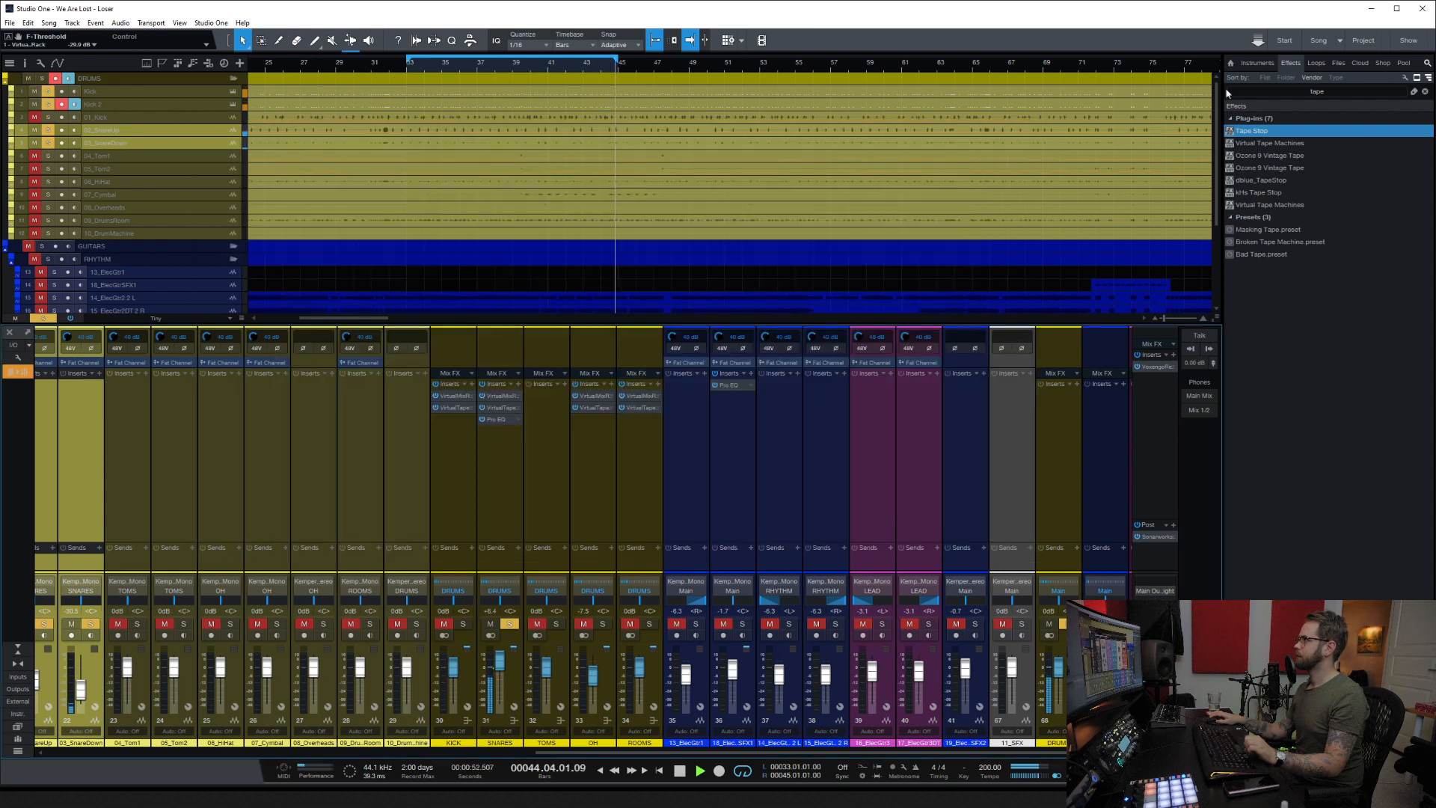
Step: Find the NLS plug-ins and insert NLS Channel Mono after Pro EQ on the SNARES bus
left_click(1301, 88)
type("nls")
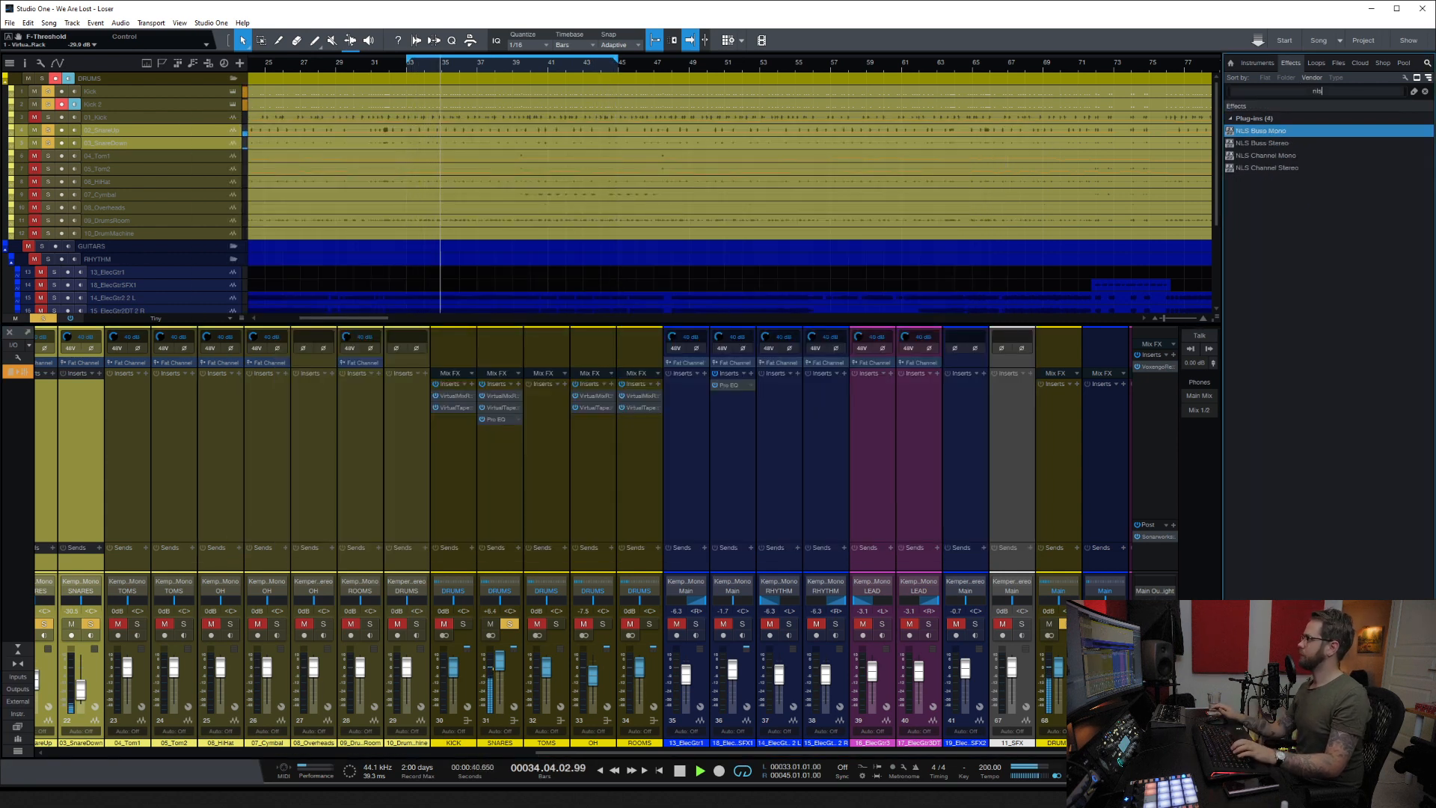
left_click_drag(1275, 158, 496, 441)
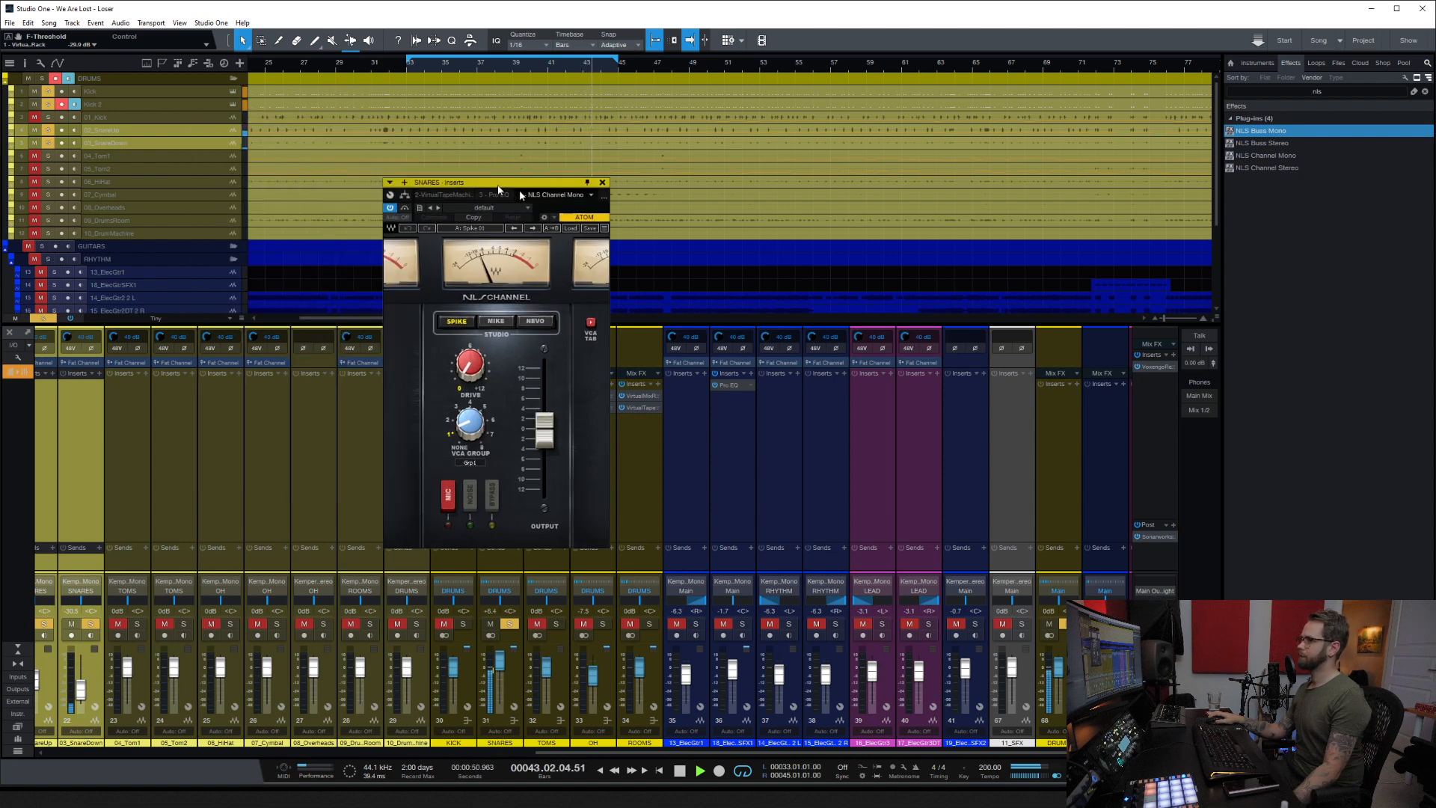
left_click_drag(413, 155, 860, 205)
Step: Switch the NLS Channel to the Mike console, set its drive to about 11 and its output to about -3
left_click(853, 342)
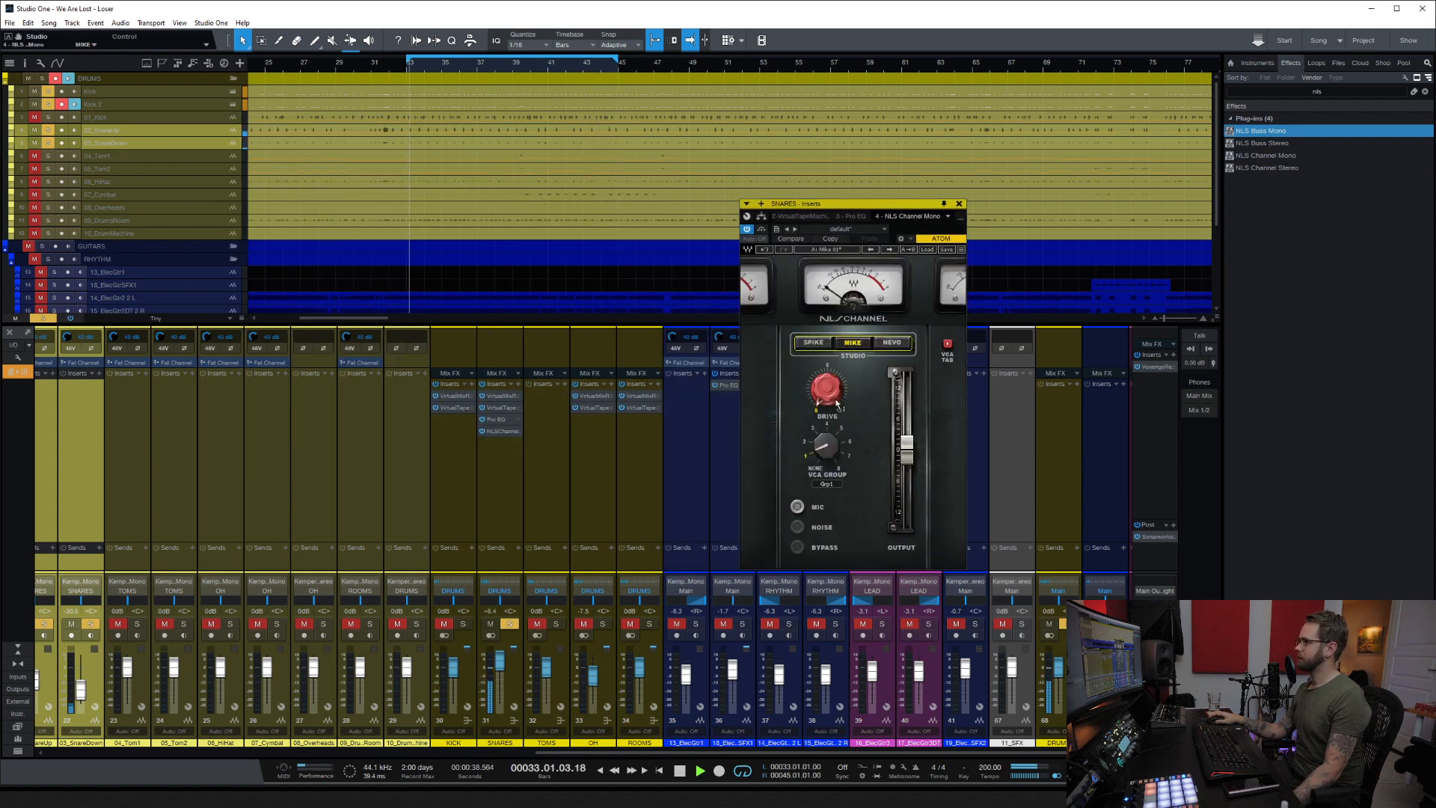
left_click(841, 389)
left_click_drag(828, 388, 828, 301)
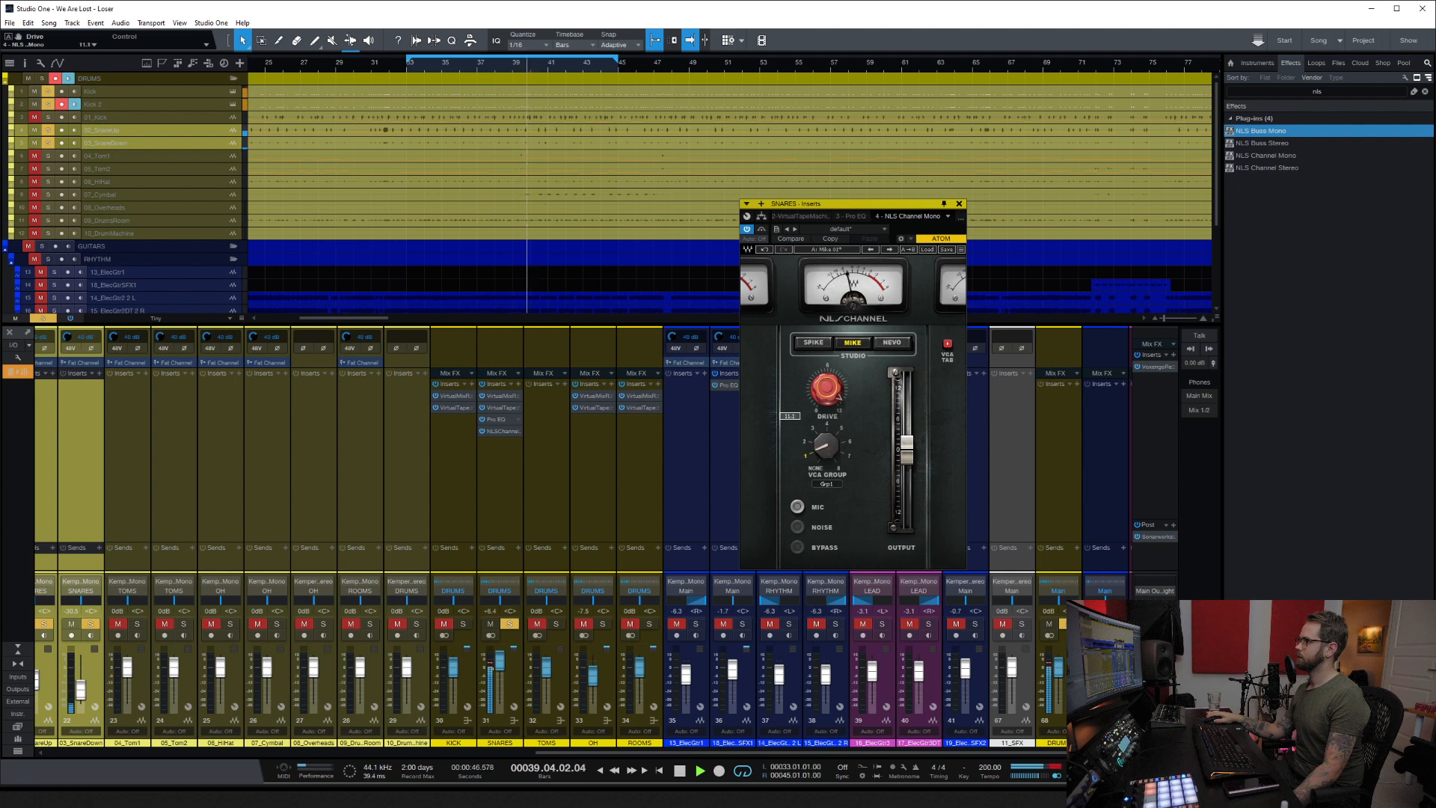
left_click_drag(906, 442, 907, 466)
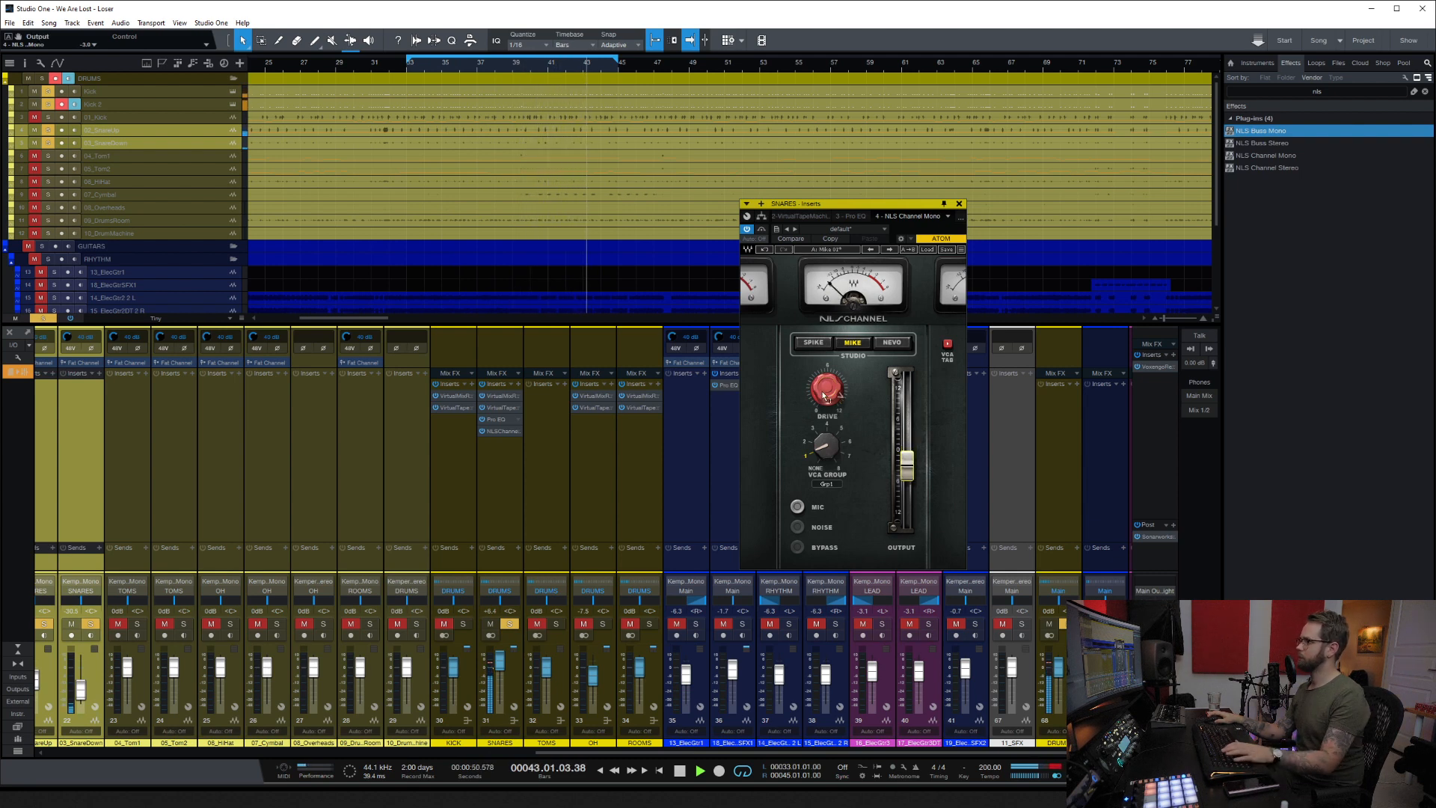
Step: Raise the NLS Channel drive on the SNARES bus to 12 and lower its output to about -4.3
left_click_drag(823, 390, 824, 388)
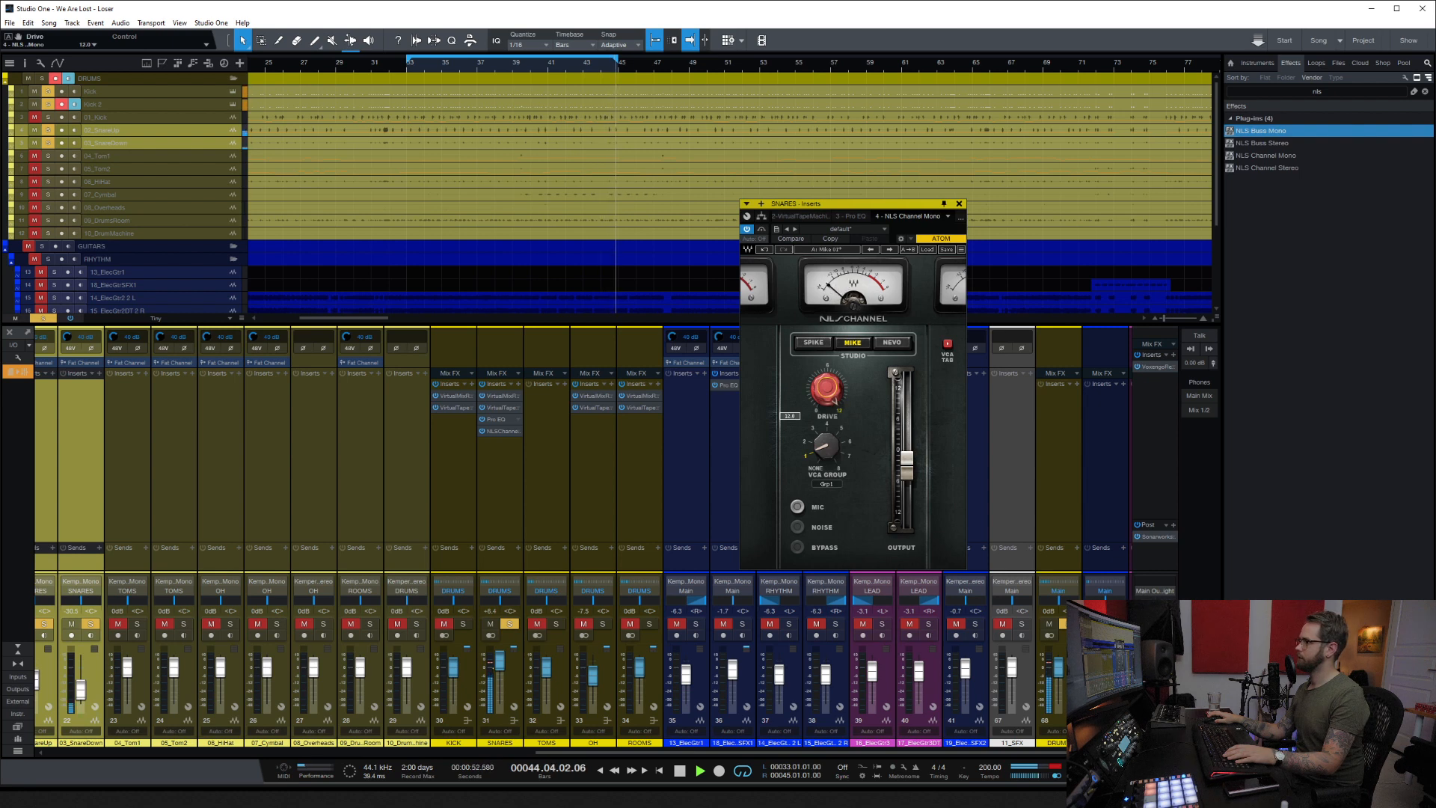
left_click_drag(912, 469, 912, 478)
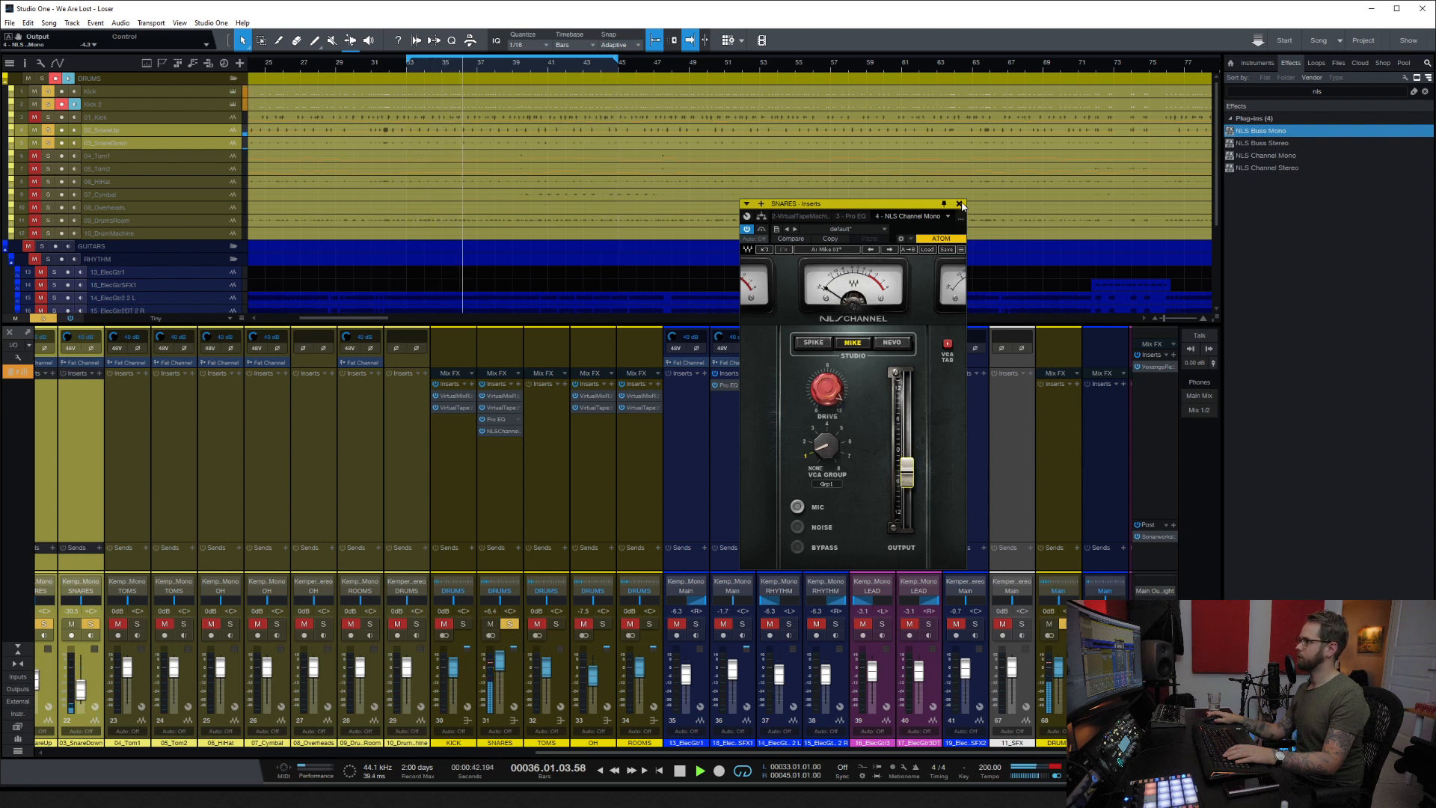
left_click(960, 203)
Step: Move Virtual Tape Machines to the end of the SNARES inserts and raise its input to about +3.7 dB
left_click_drag(504, 409, 499, 448)
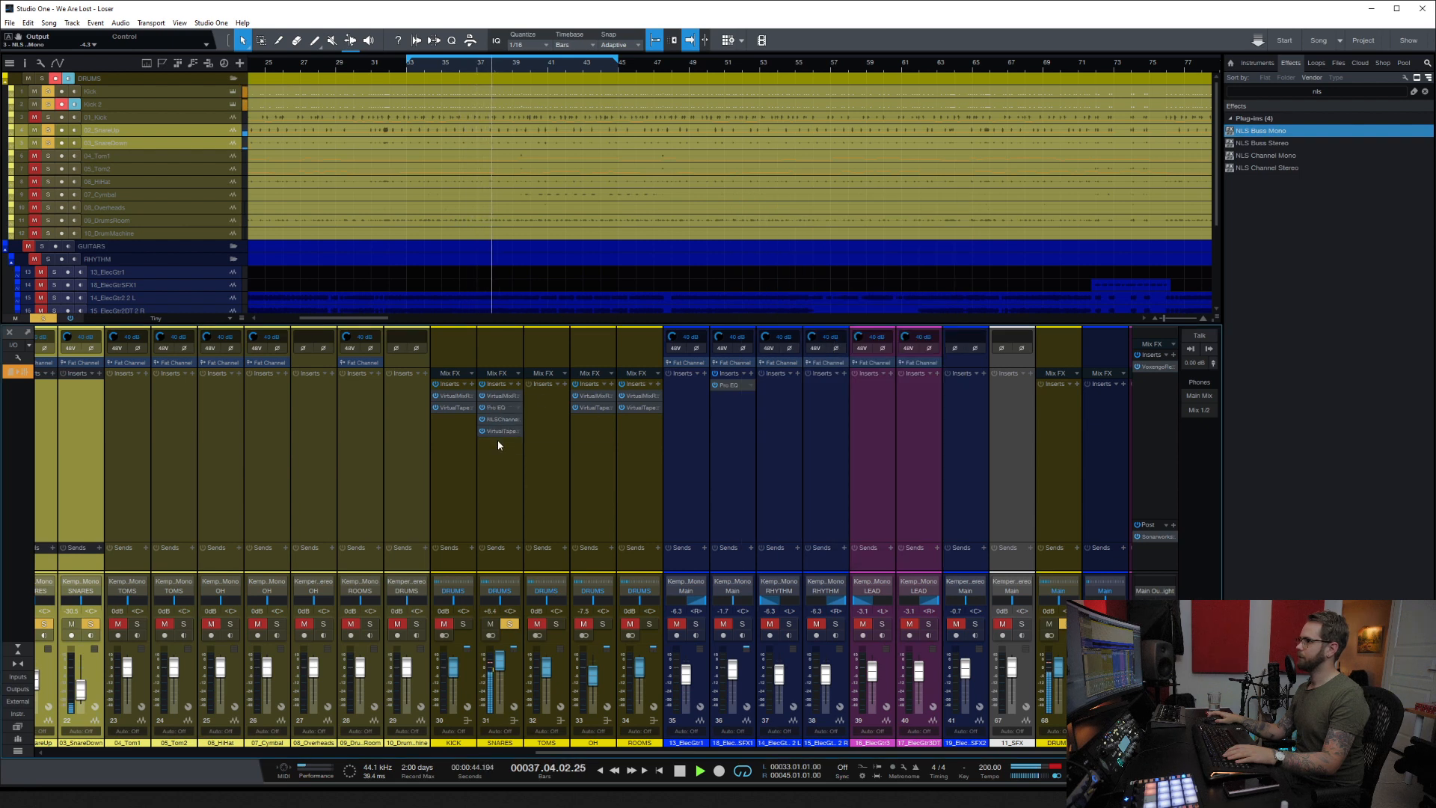
double_click(499, 433)
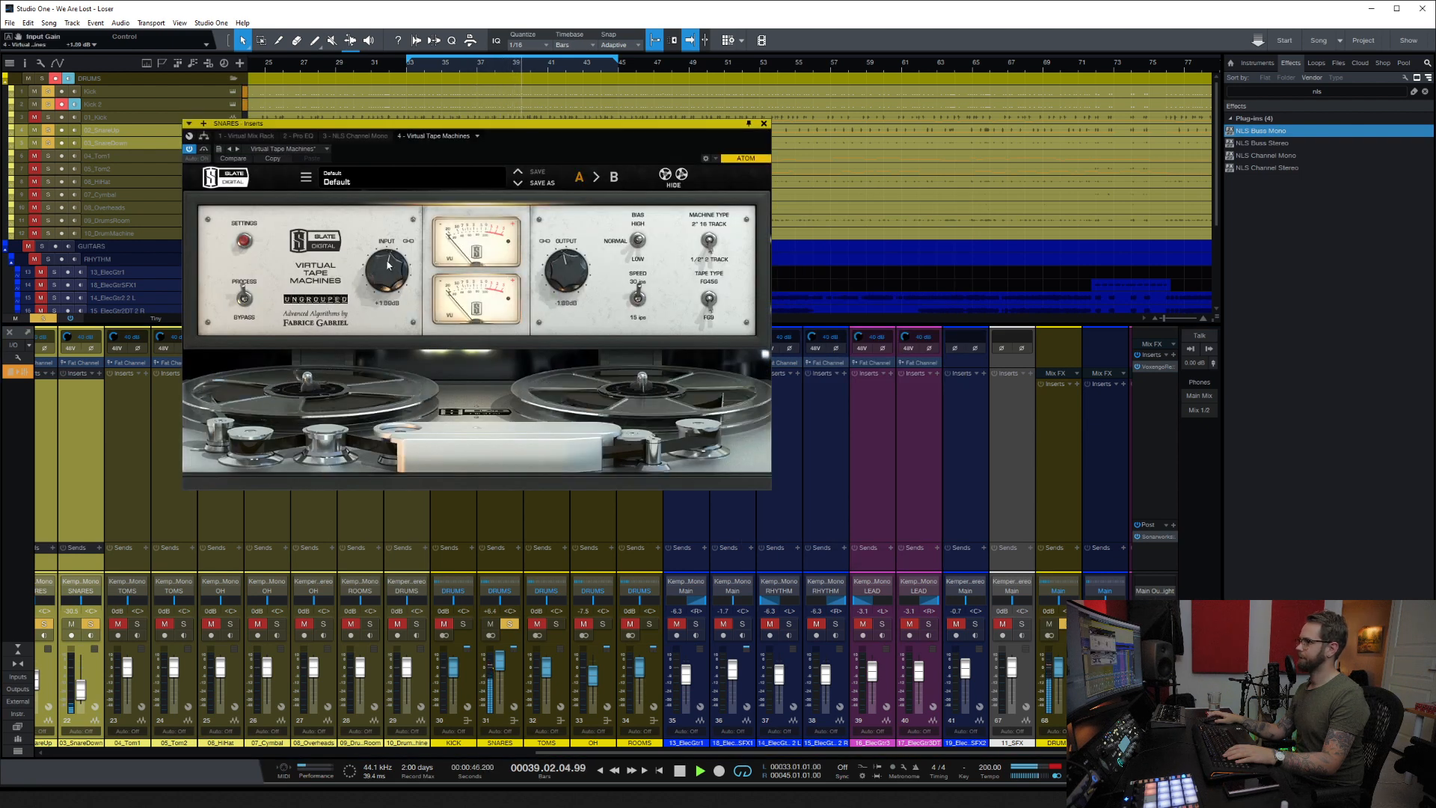
left_click_drag(387, 273, 374, 246)
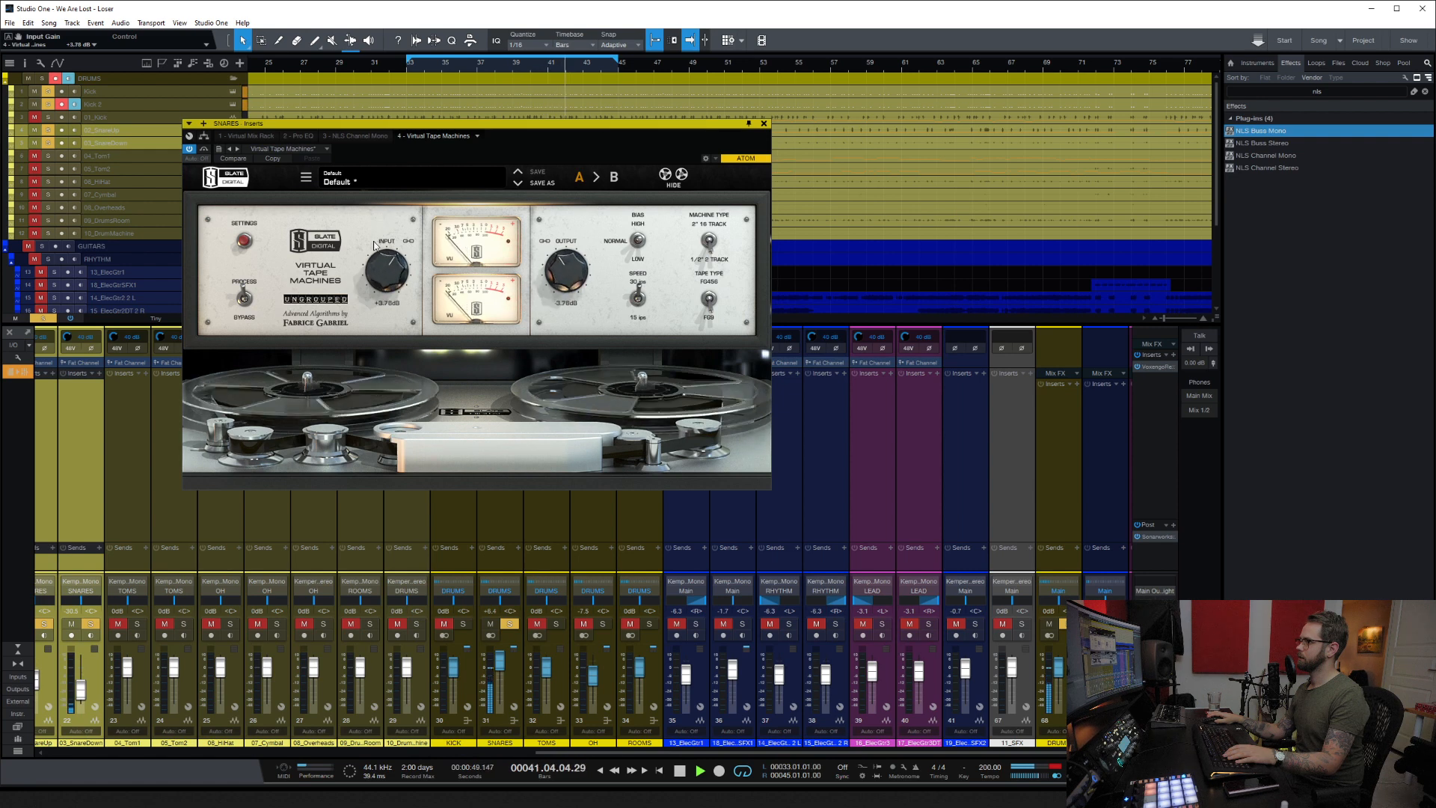
left_click(763, 124)
Step: Lower SNARES to about -7.5 dB and KICK to about -2 dB while playing them soloed together with OH
left_click_drag(504, 658, 502, 673)
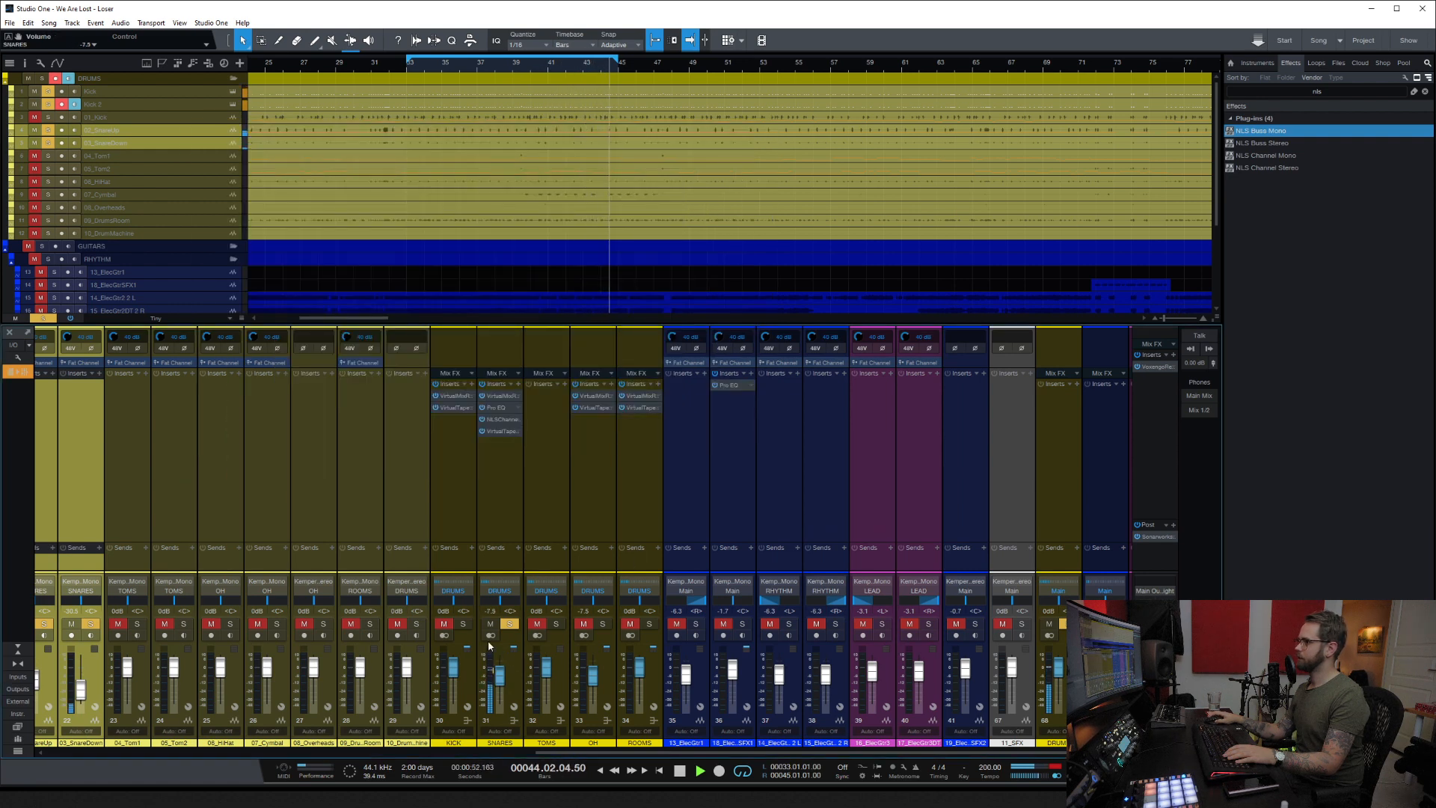
left_click(463, 624)
left_click(603, 625)
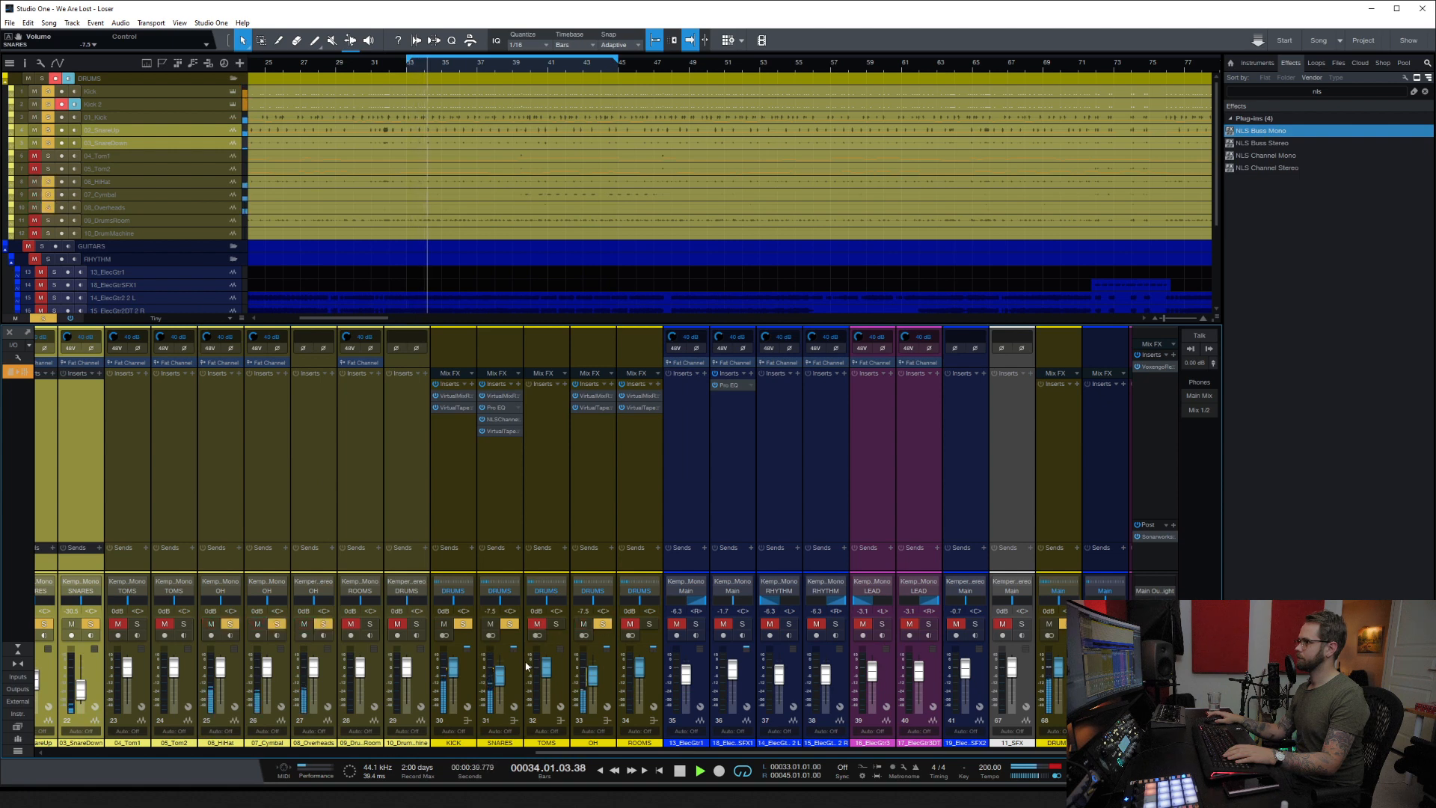
scroll(501, 682, "up", 1)
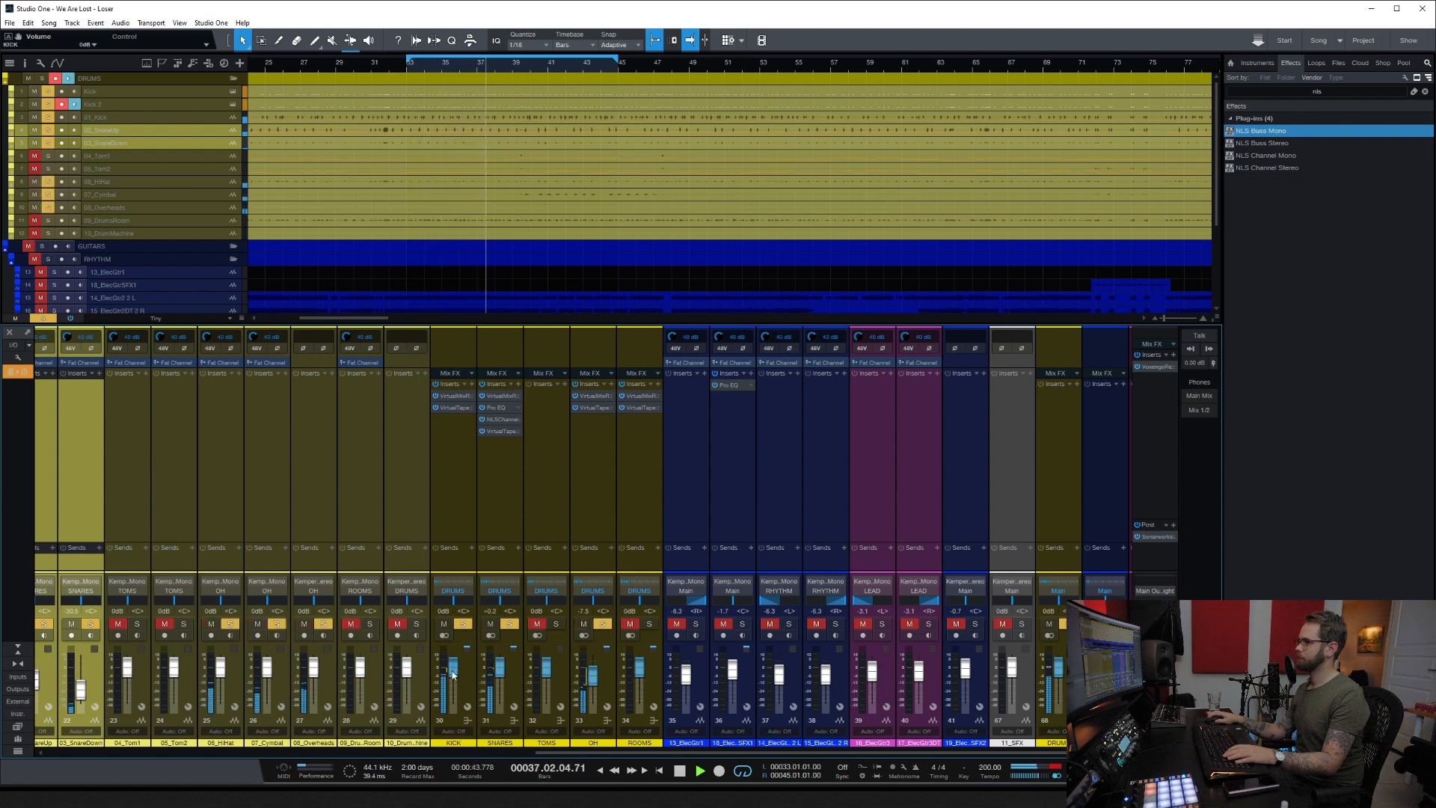
key("space")
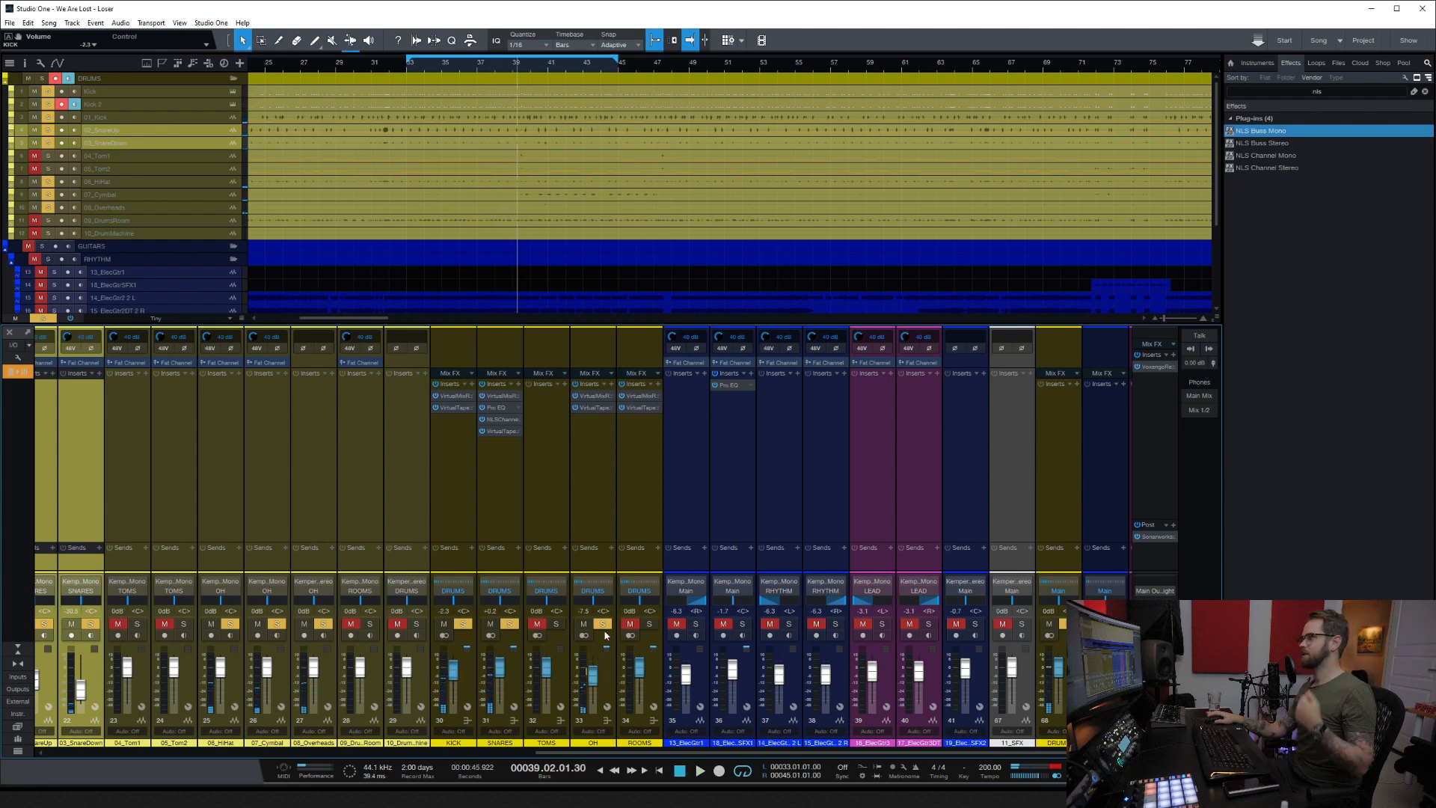
Step: Rebalance the buses during playback with SNARES at about -1.8 dB, KICK at about -3.4 dB and OH at about -11.2 dB
left_click(603, 623)
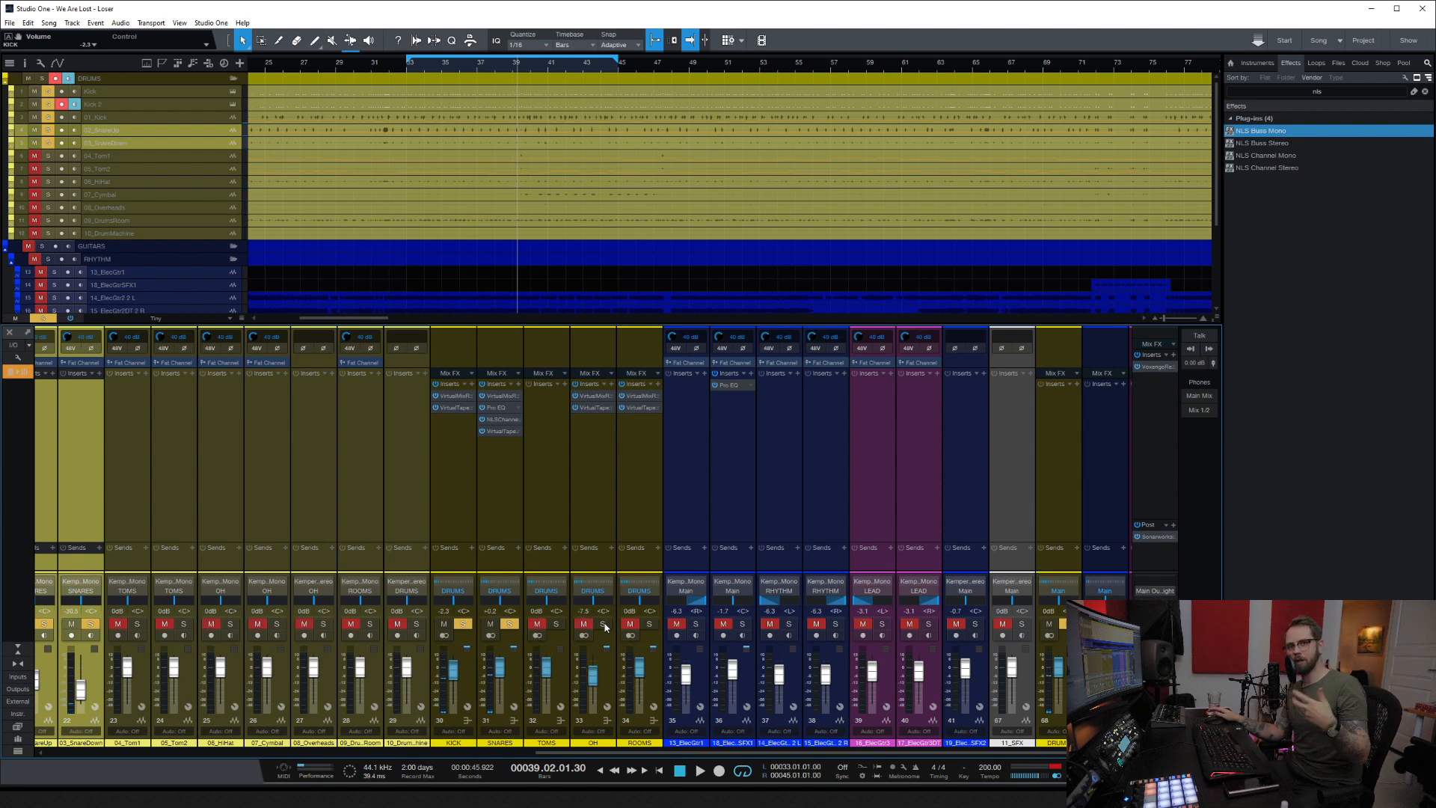
key("space")
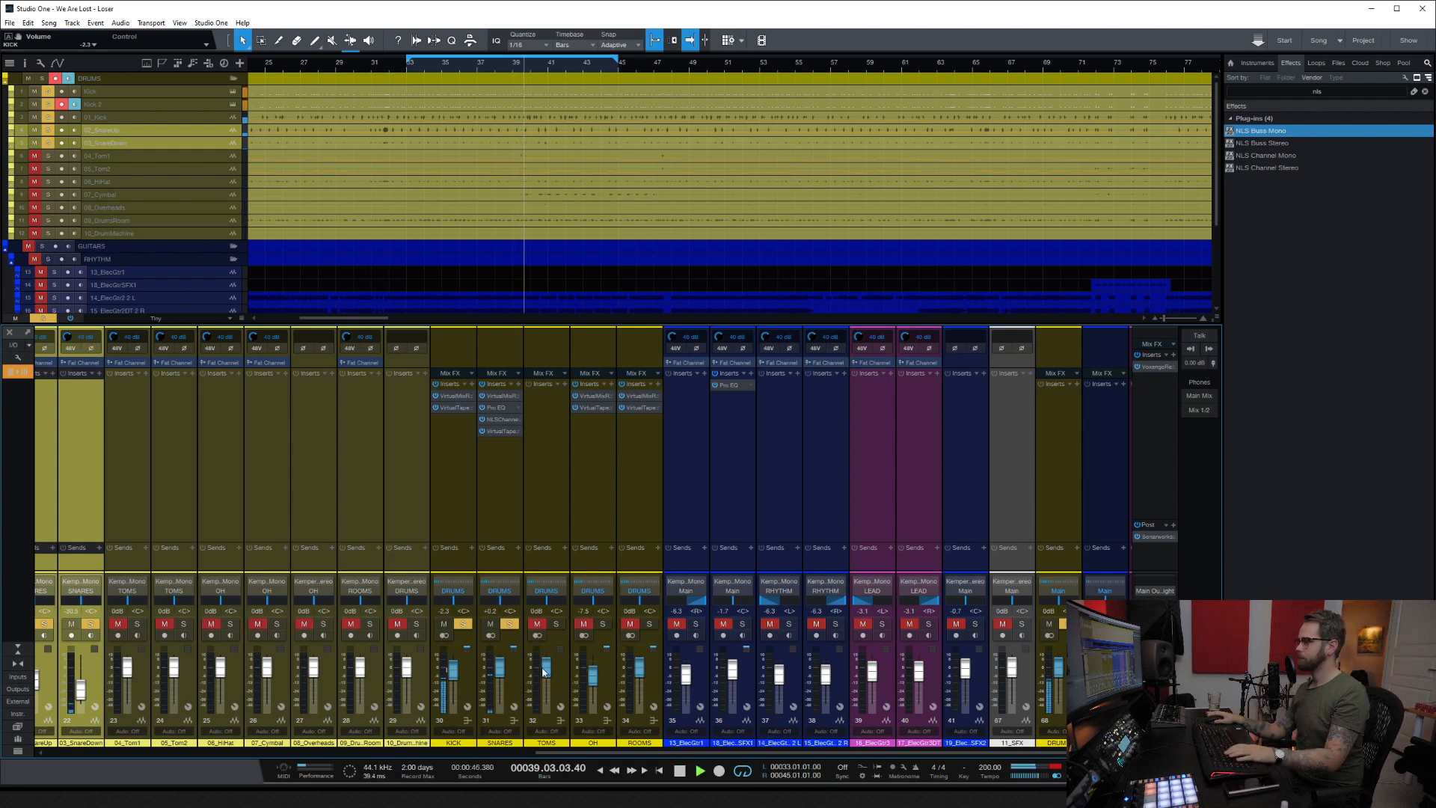
left_click_drag(504, 685, 501, 672)
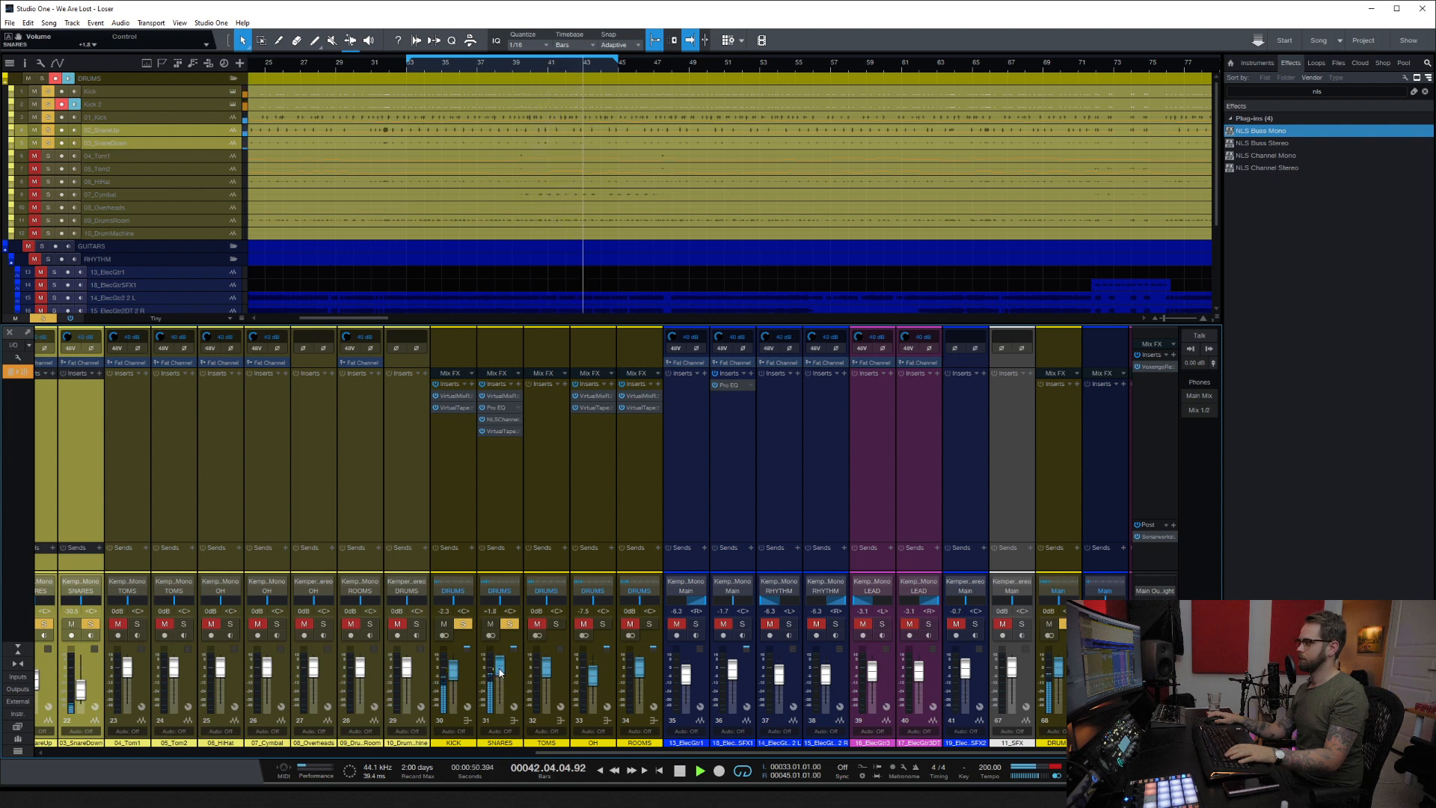
left_click(500, 674, "alt")
mouse_move(587, 674)
left_mouse_down()
mouse_move(589, 709)
mouse_move(596, 679)
left_mouse_up()
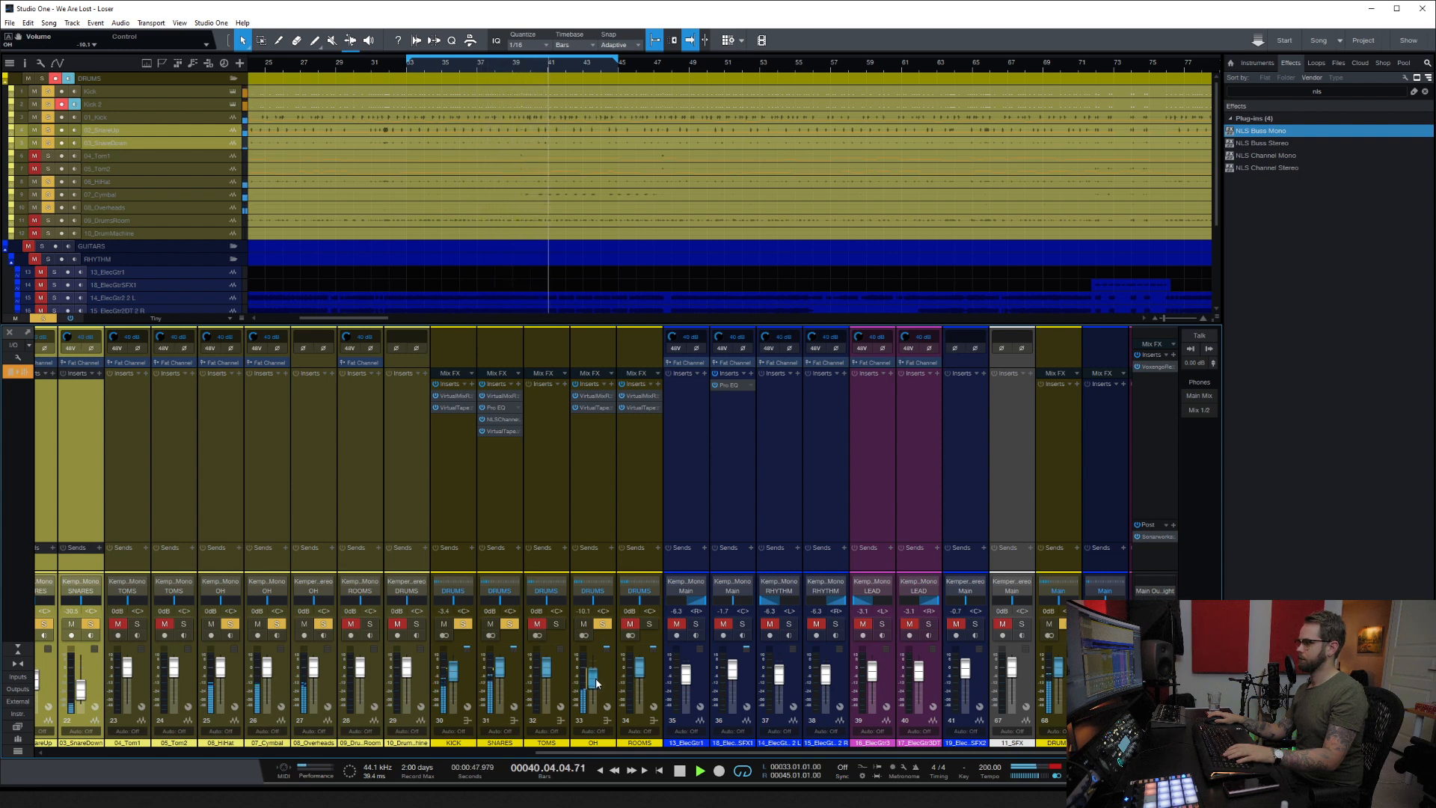
key("space")
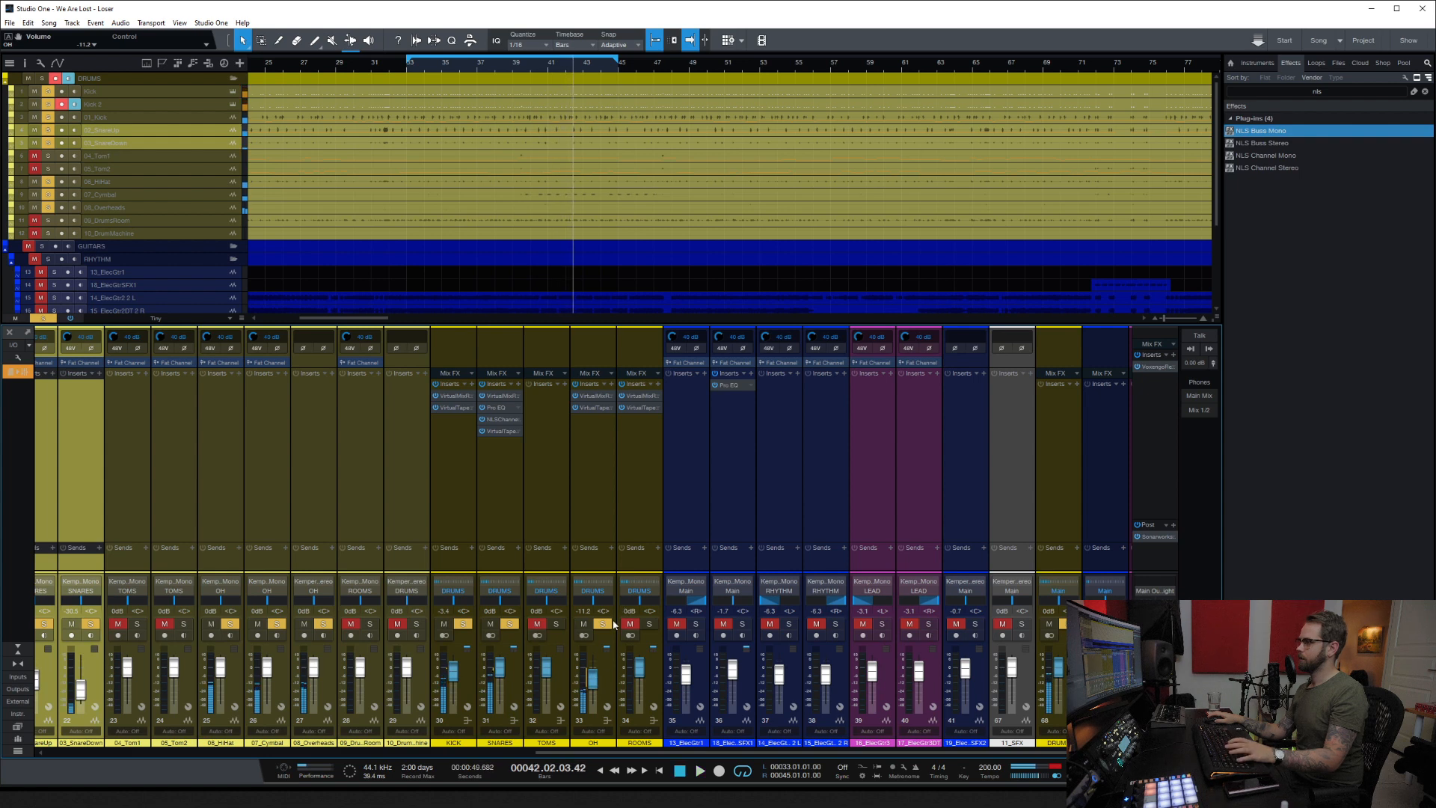
Step: Clear the solos on the OH, SNARES and KICK buses and solo the ROOMS bus
left_click(602, 624)
left_click(510, 623)
left_click(463, 623)
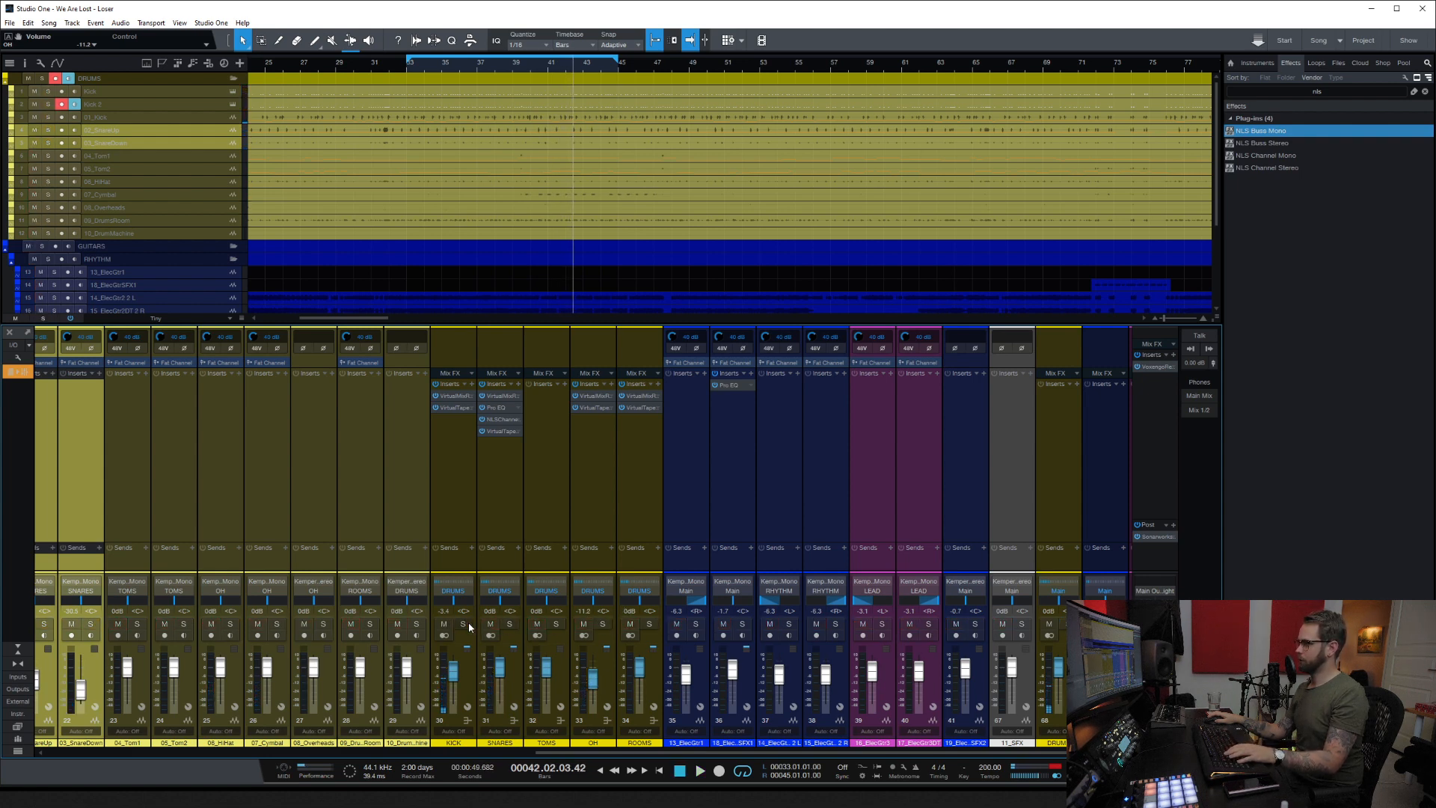
left_click(650, 625)
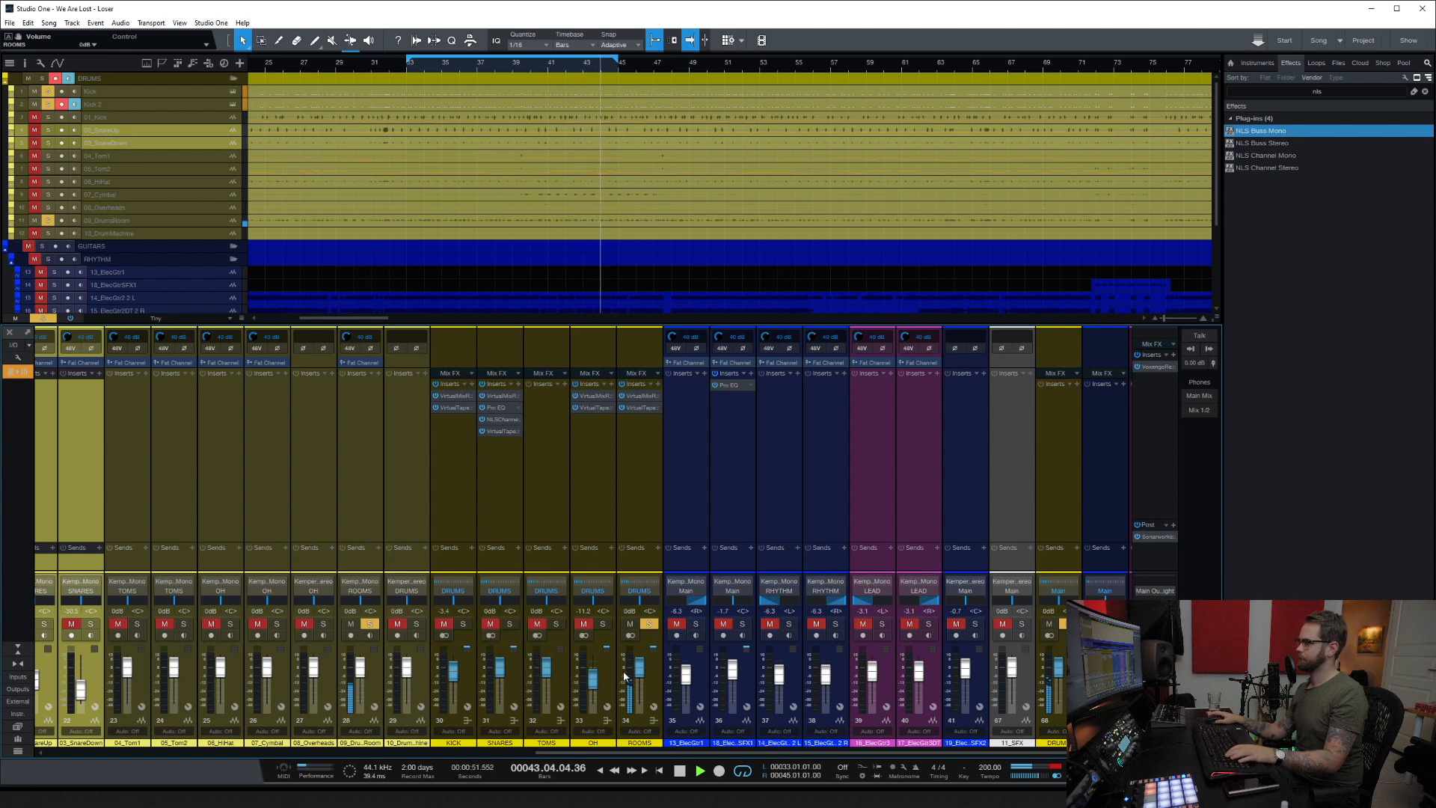
Step: In the ROOMS Virtual Mix Rack, set the London module's saturation to about 5.5 and its output to about -5 dB
left_click(648, 395)
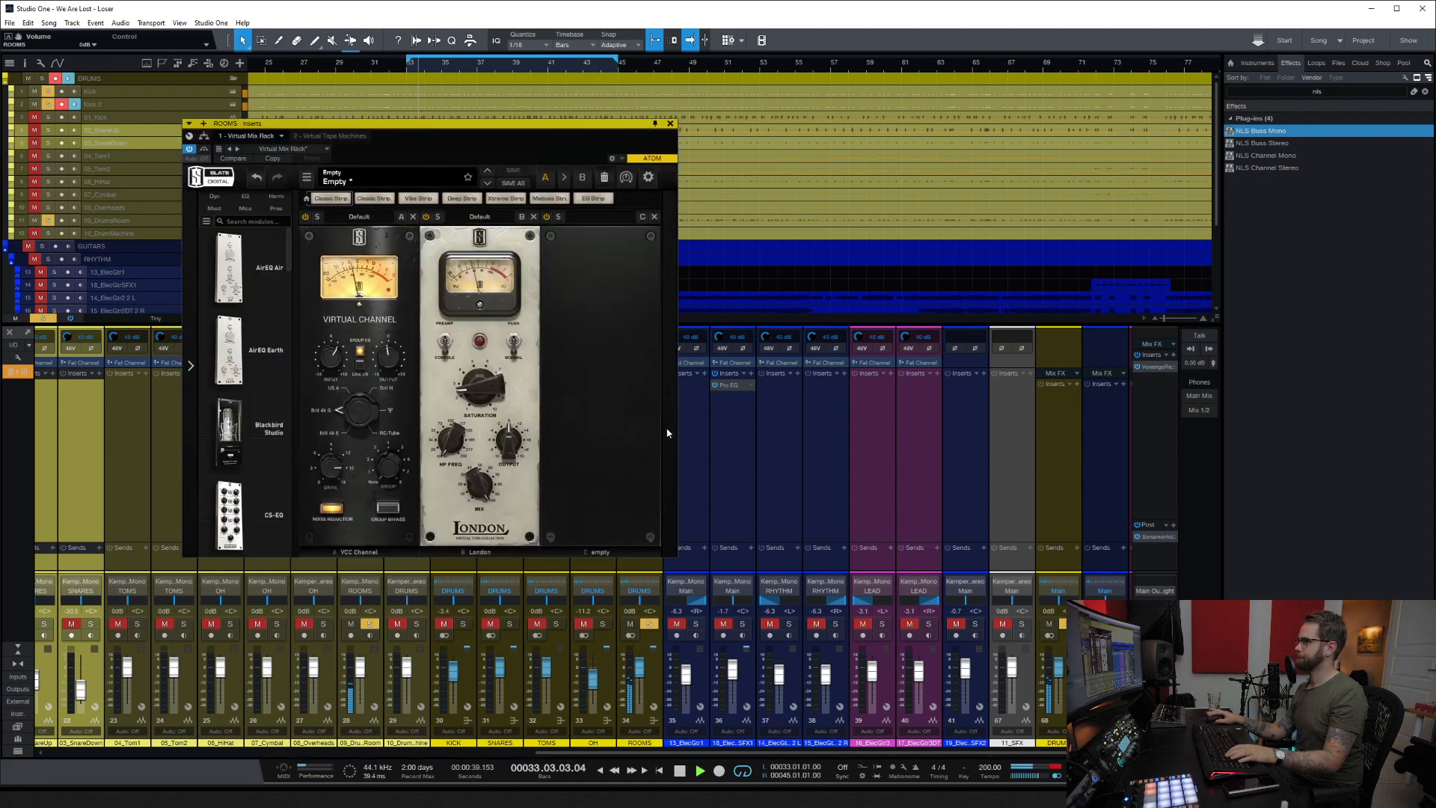
mouse_move(477, 397)
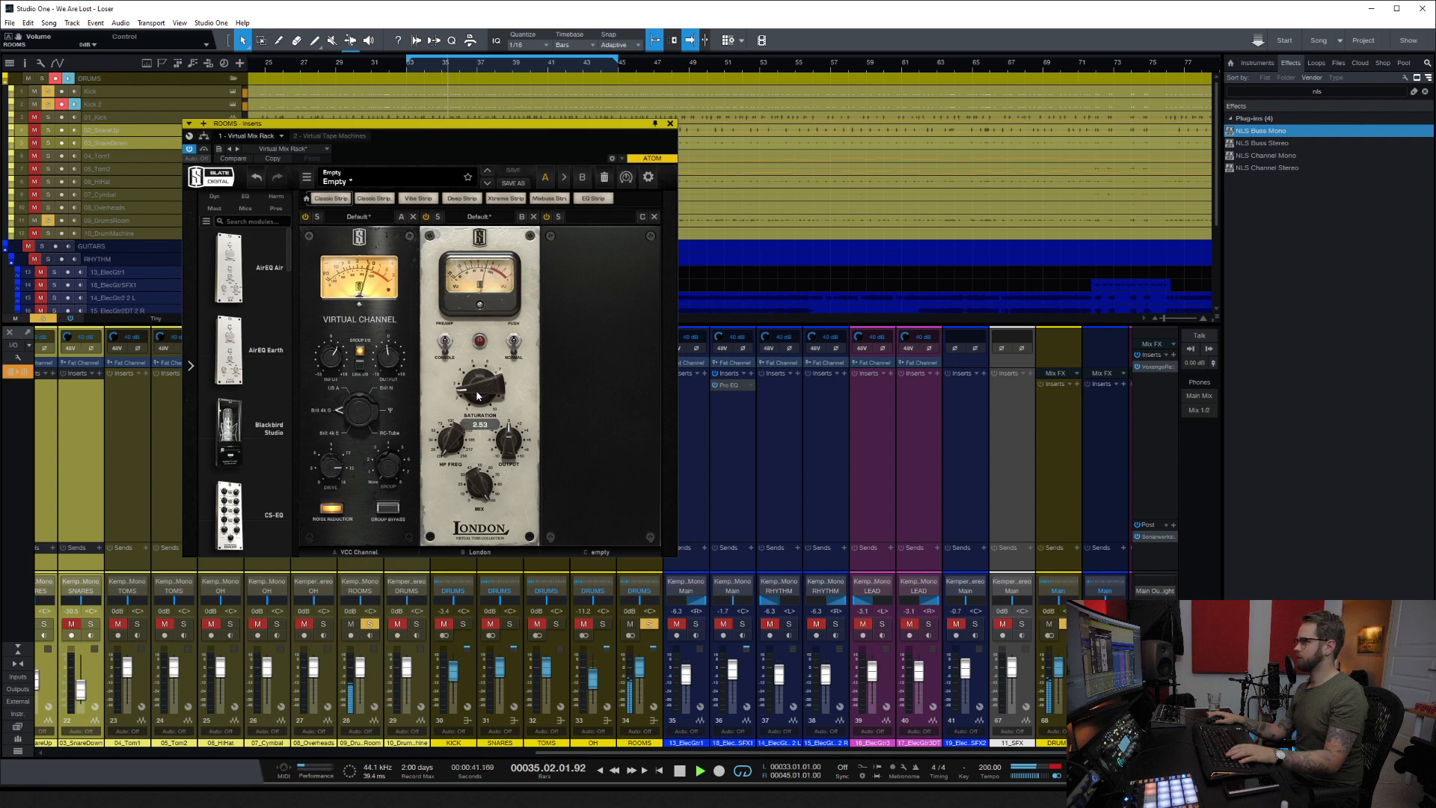
left_click_drag(477, 393, 511, 267)
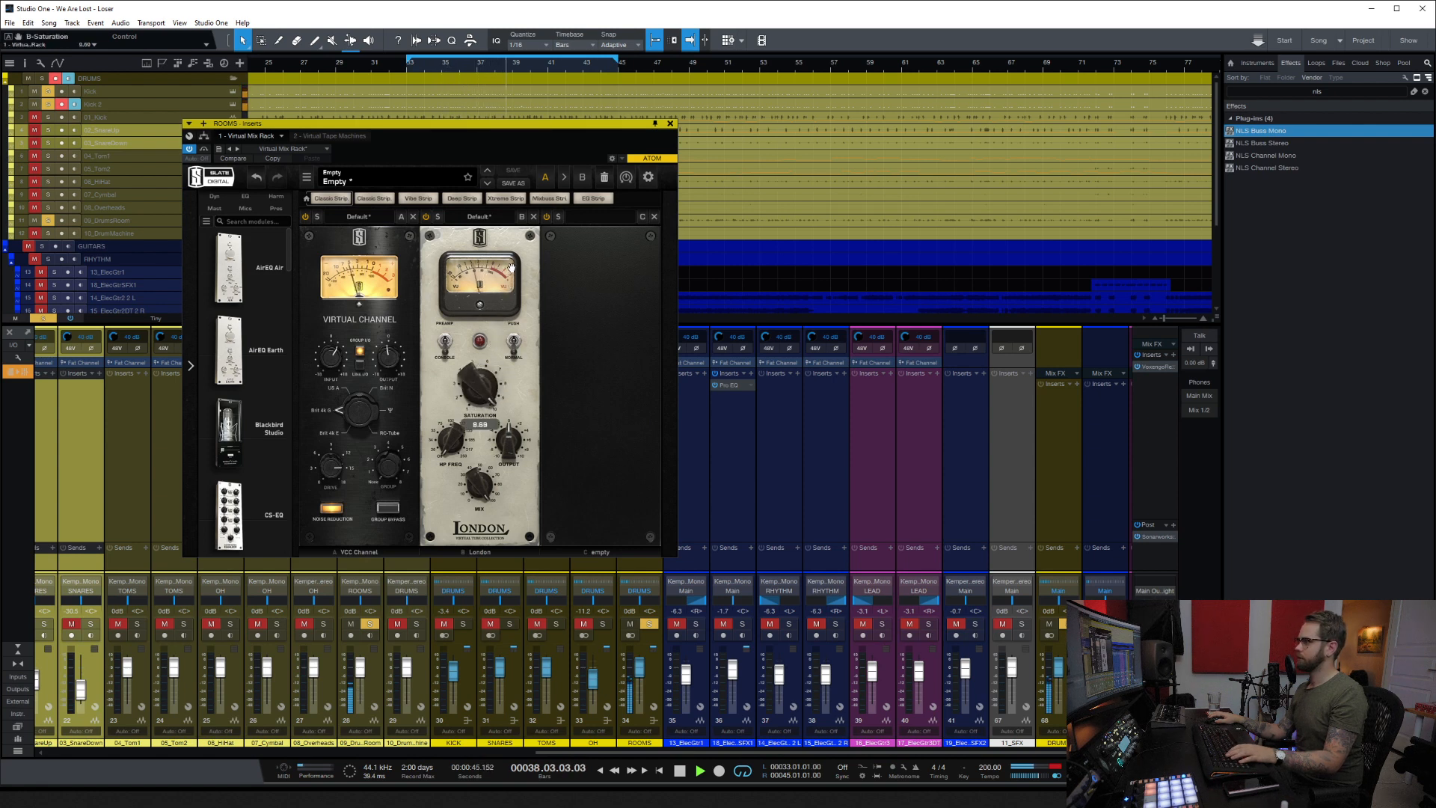
mouse_move(398, 354)
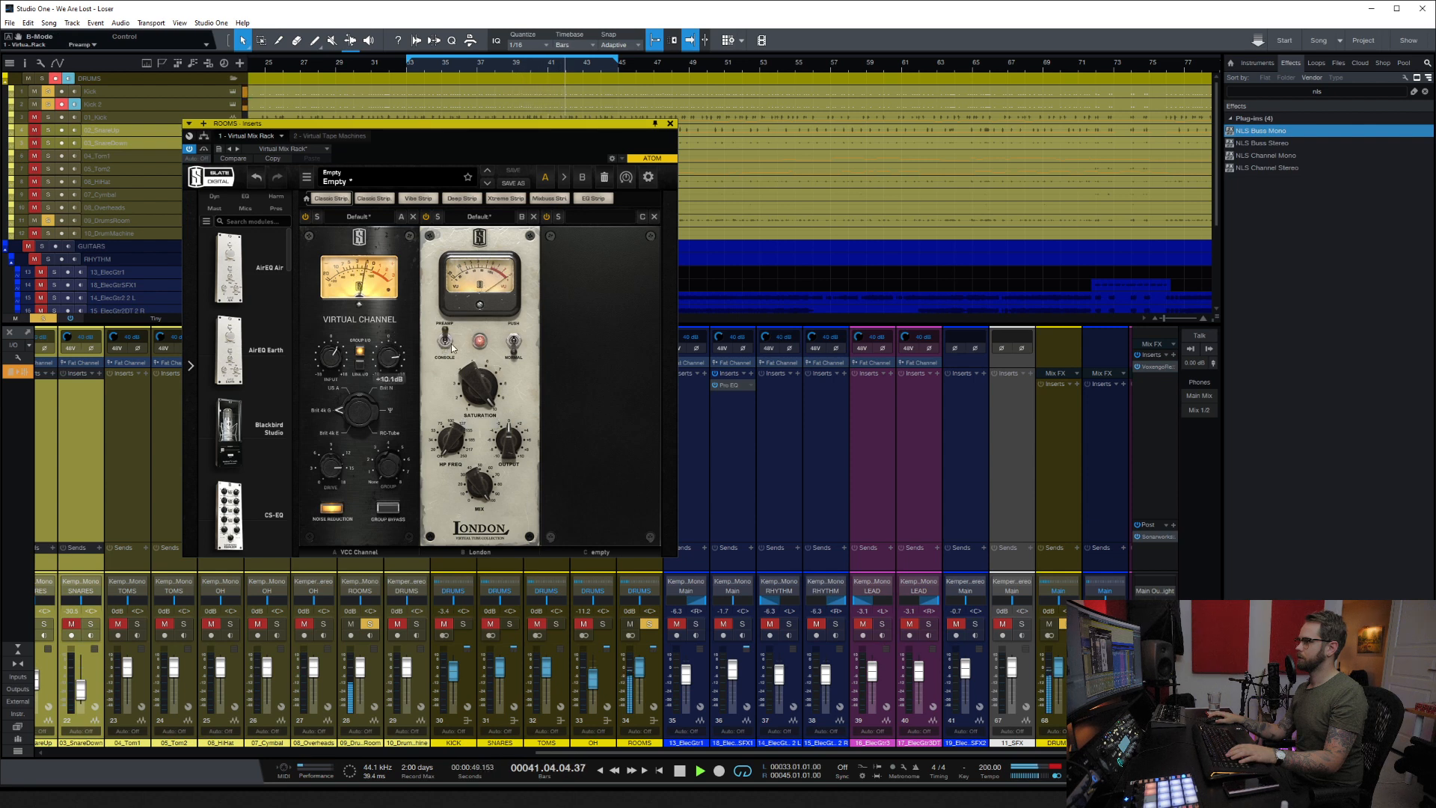
left_click_drag(472, 380, 466, 435)
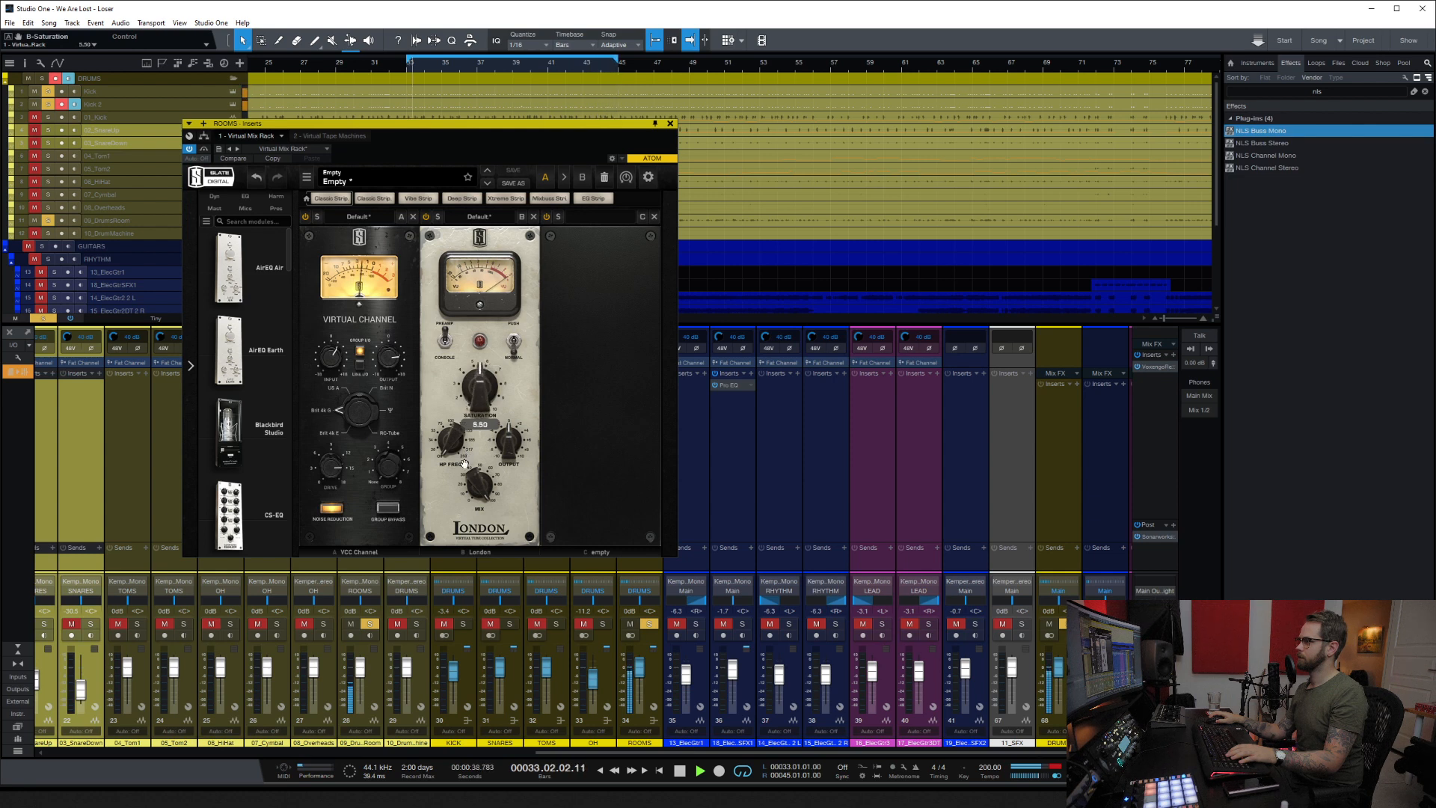
left_click_drag(509, 437, 500, 455)
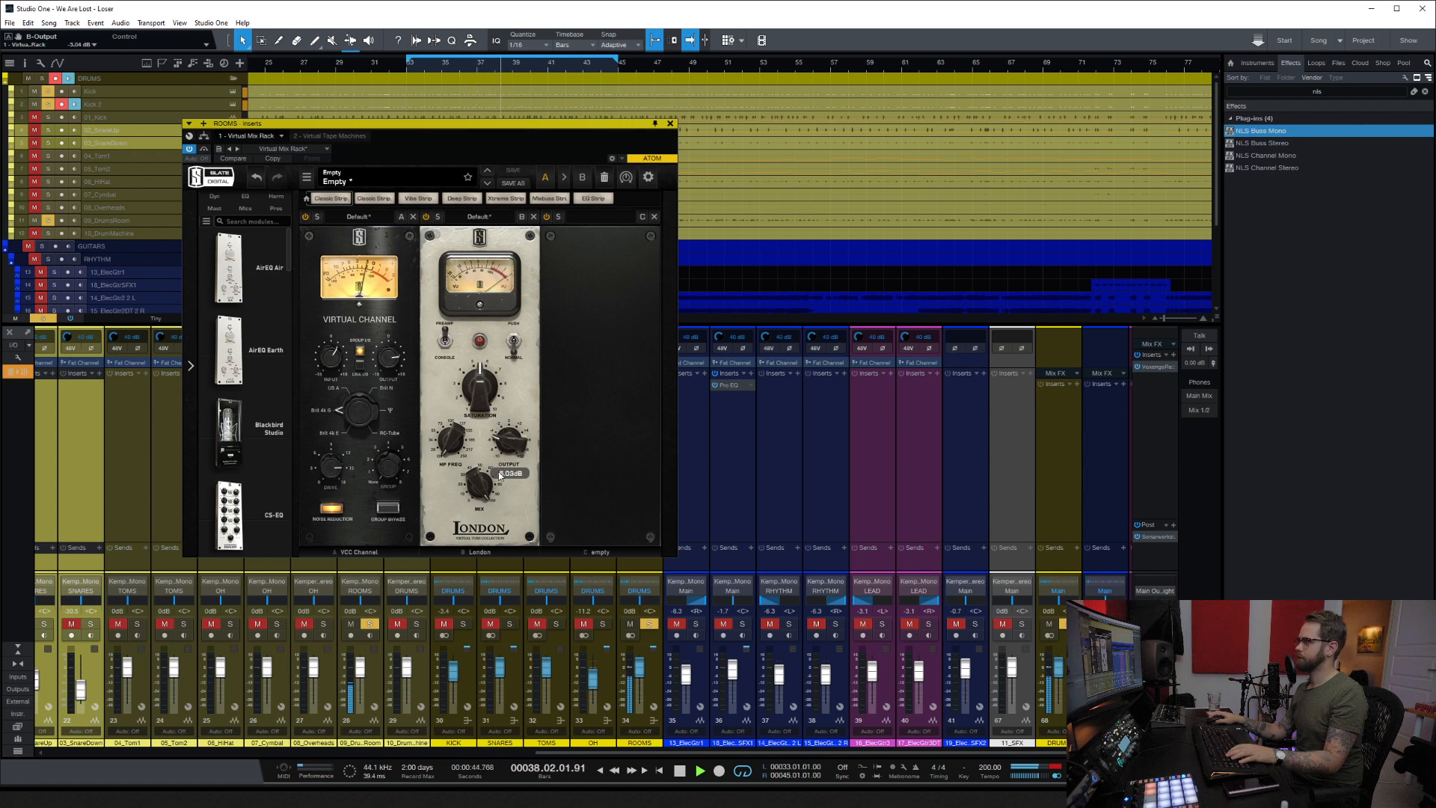
Step: Add an FG-Stress compressor after London in the ROOMS rack, load the Drum Room - Big preset and set its input to about 5.1
left_click(215, 196)
scroll(249, 370, "down", 5)
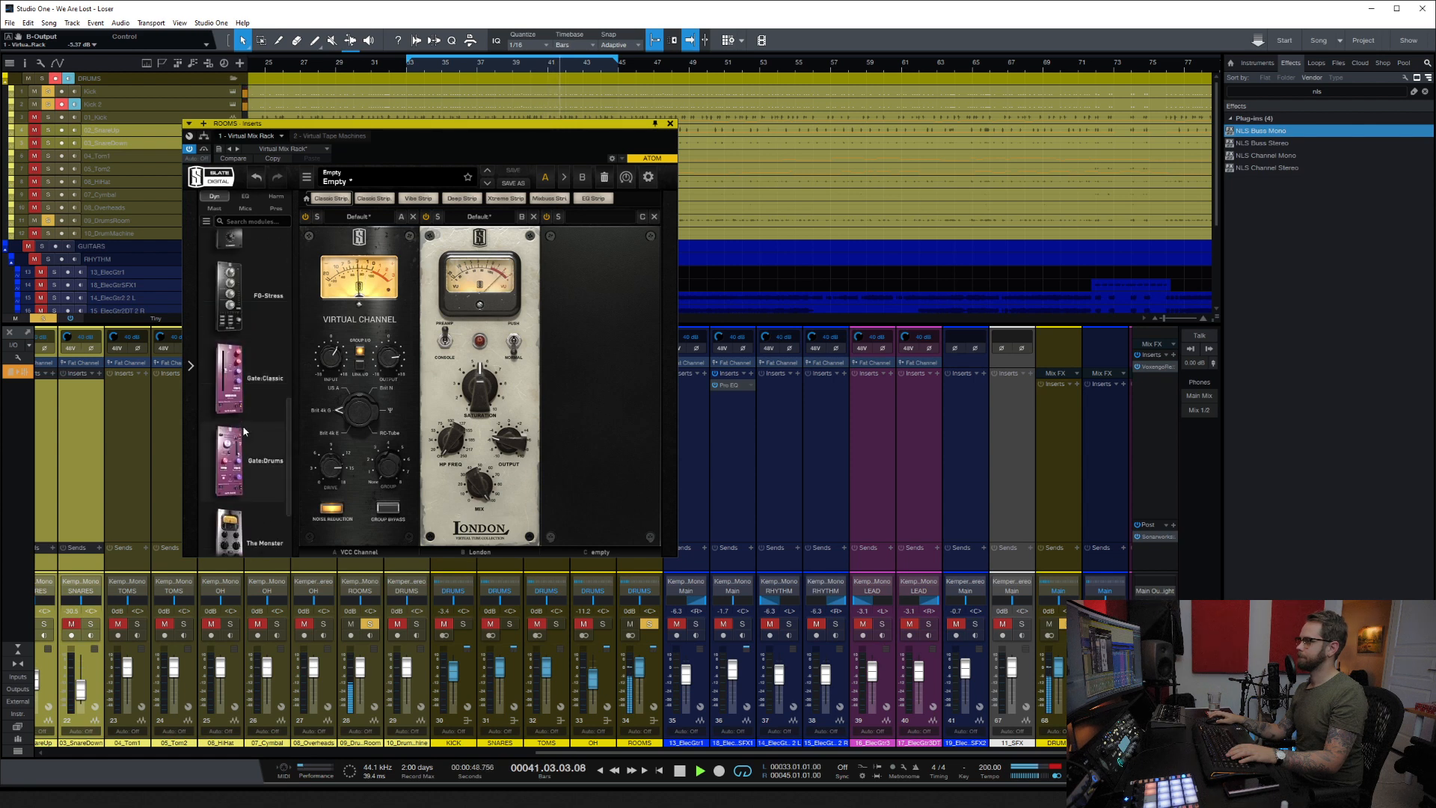
left_click_drag(249, 370, 642, 352)
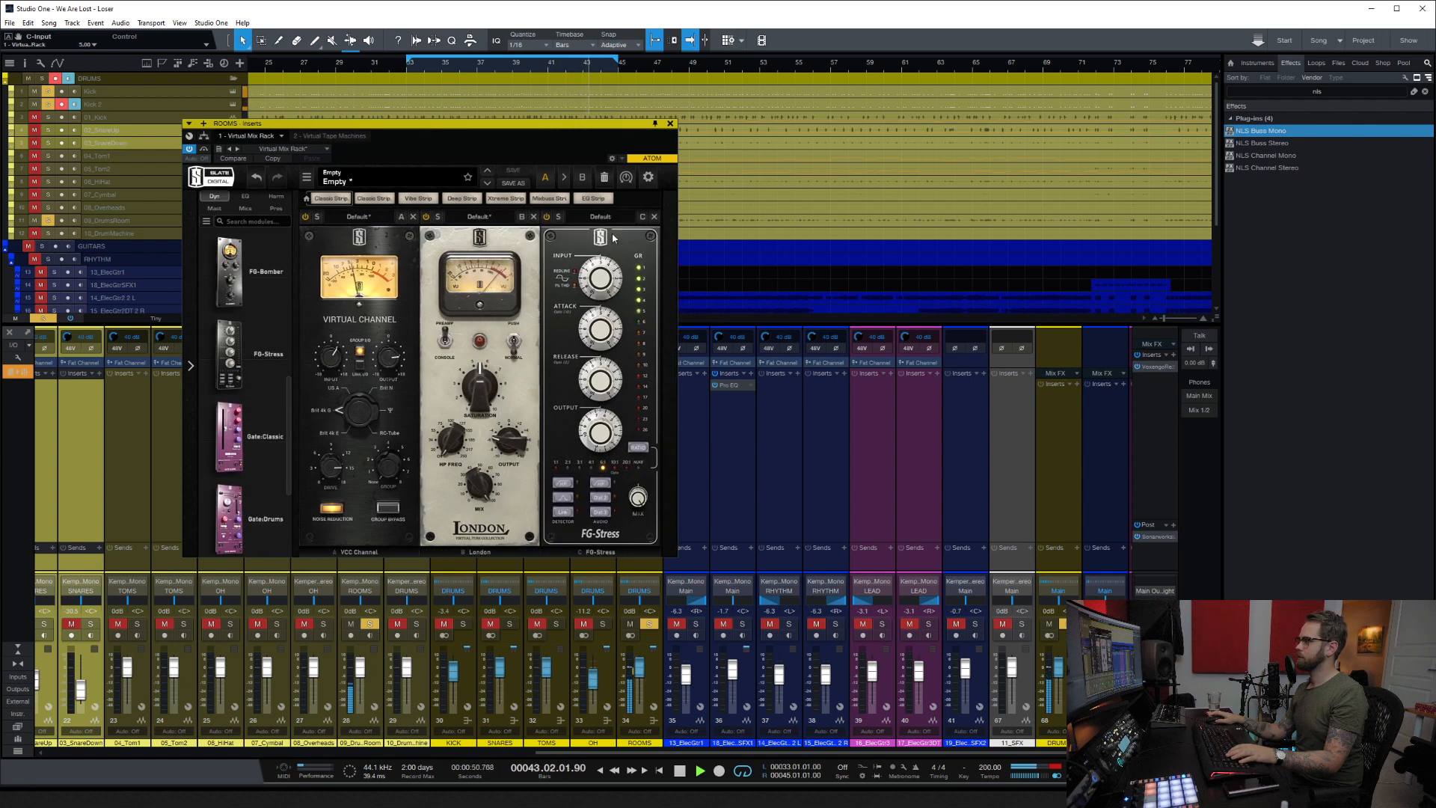
left_click(600, 217)
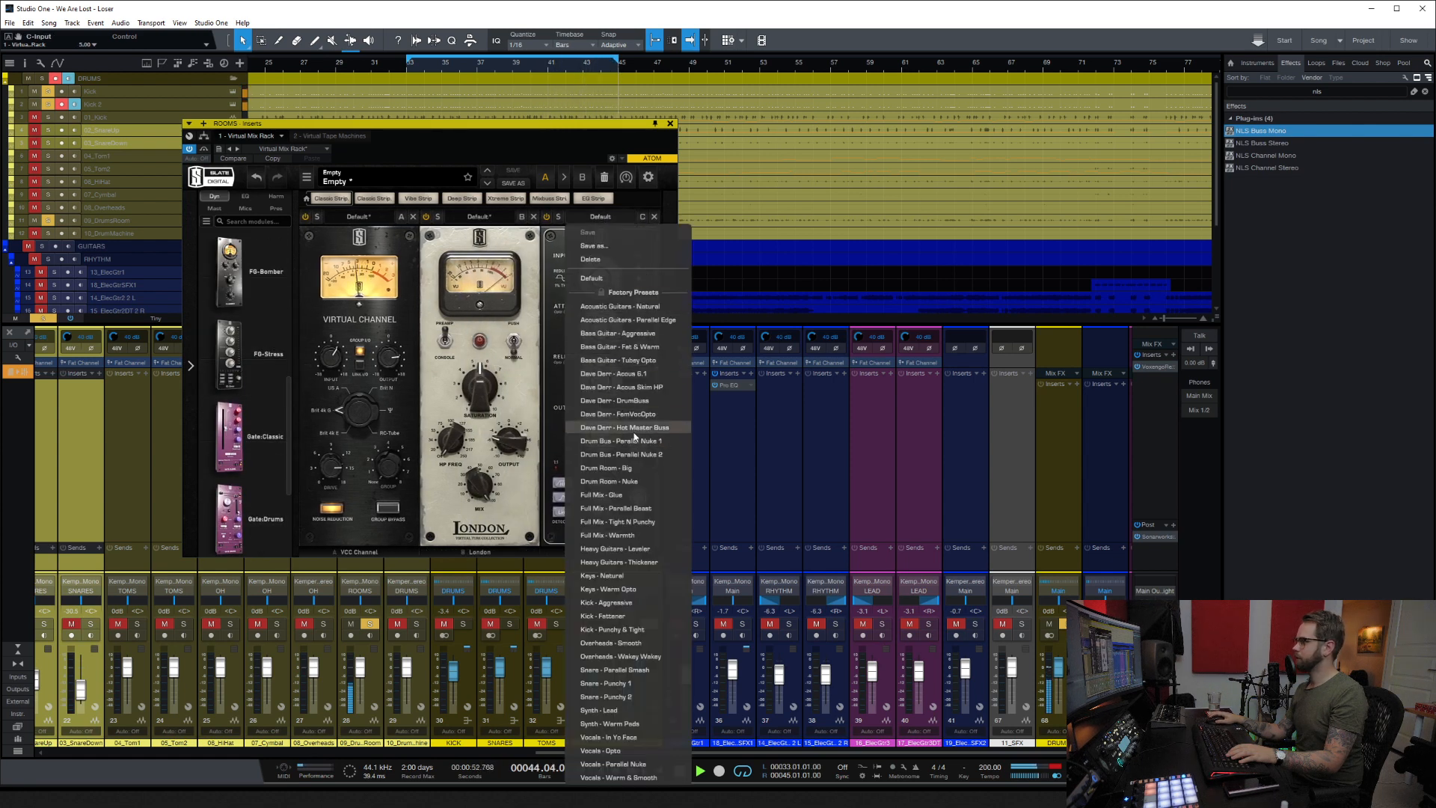
left_click(638, 467)
left_click_drag(603, 281, 604, 282)
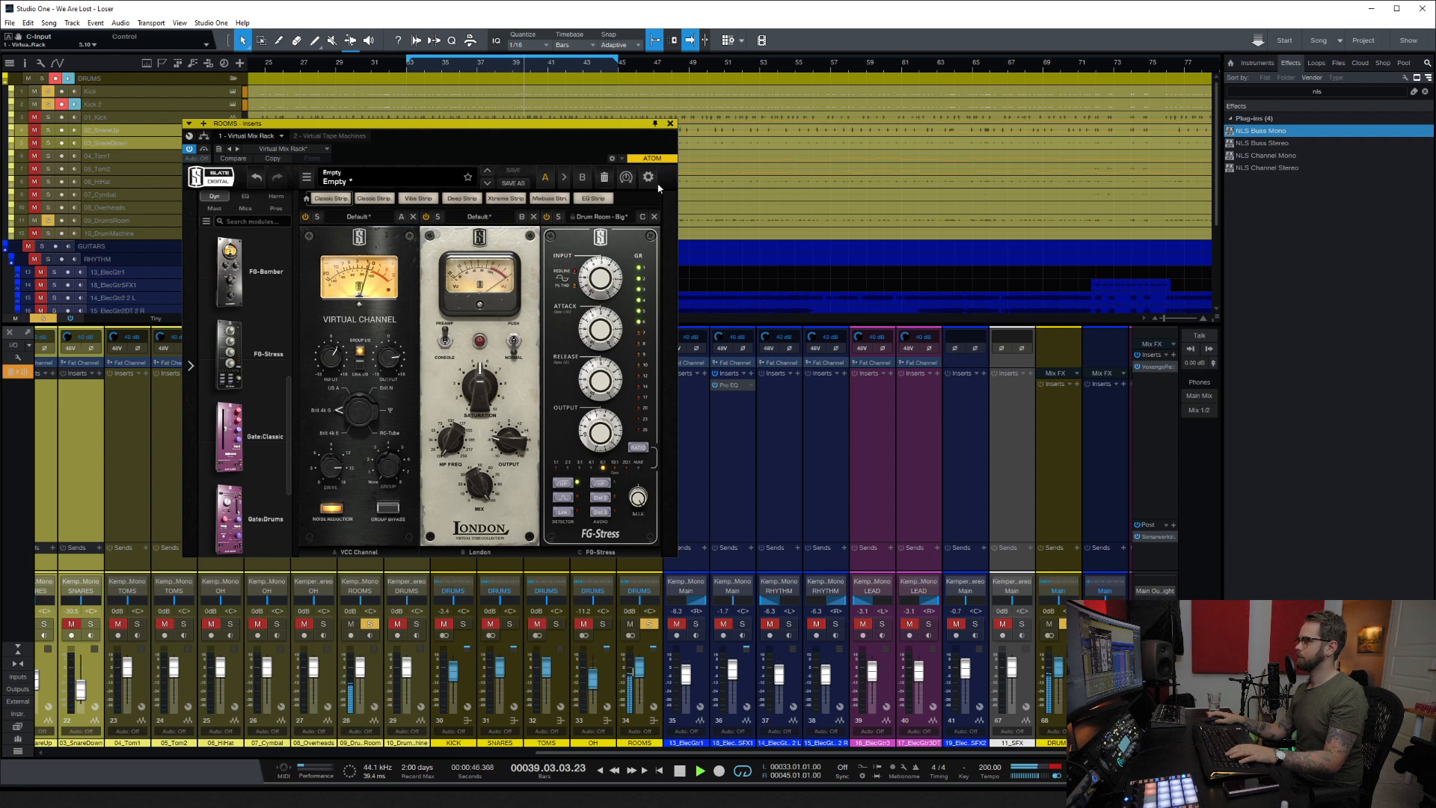
left_click(670, 125)
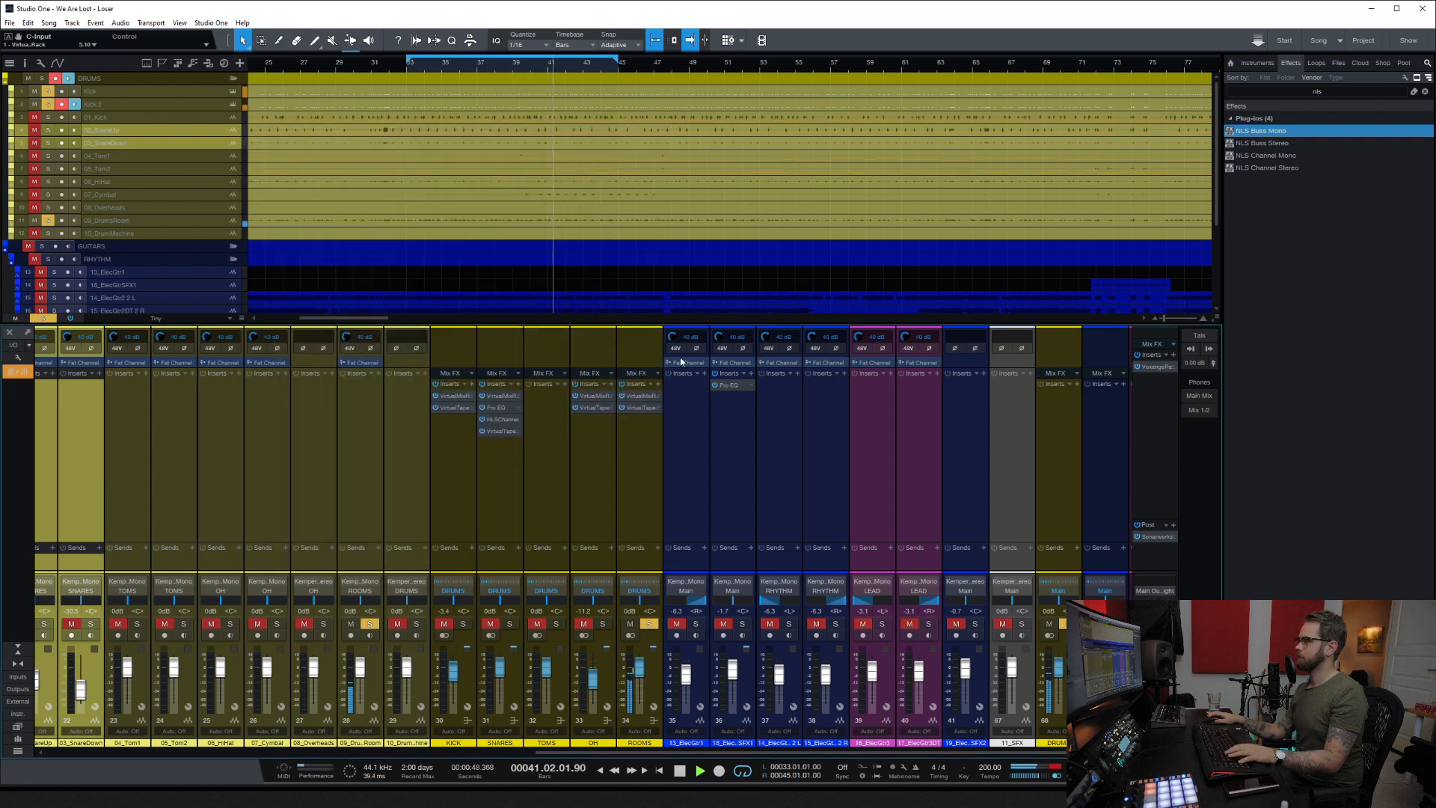
Step: Insert Pro EQ on the ROOMS bus and enable its low cut at about 135 Hz
left_click(658, 384)
type("eq")
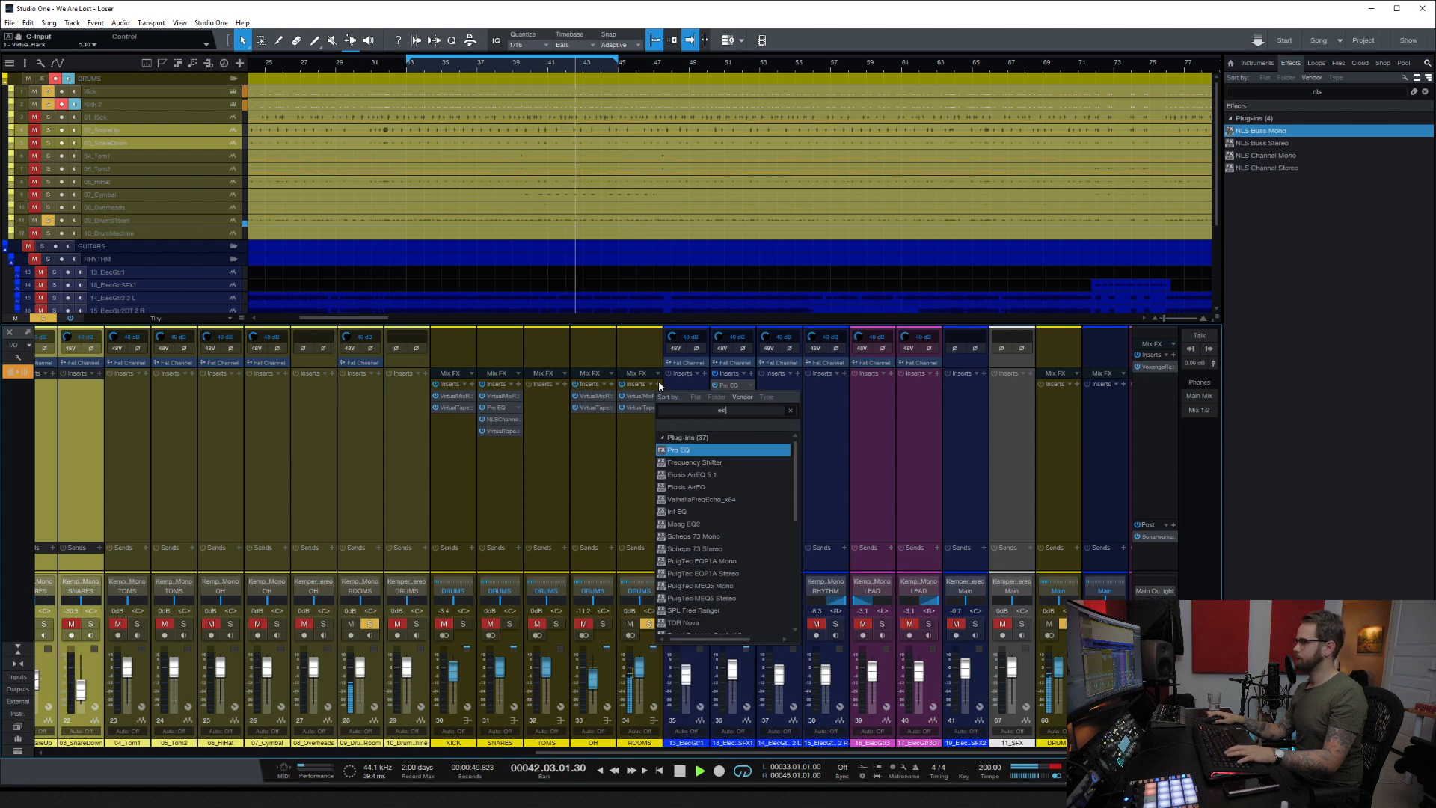
double_click(679, 450)
left_click(216, 419)
left_click_drag(238, 449, 236, 433)
Step: Cut the ROOMS EQ's high-mid band about 2 dB near 3.5 kHz and dip the low-mid band about 1 dB
left_click_drag(583, 248, 514, 253)
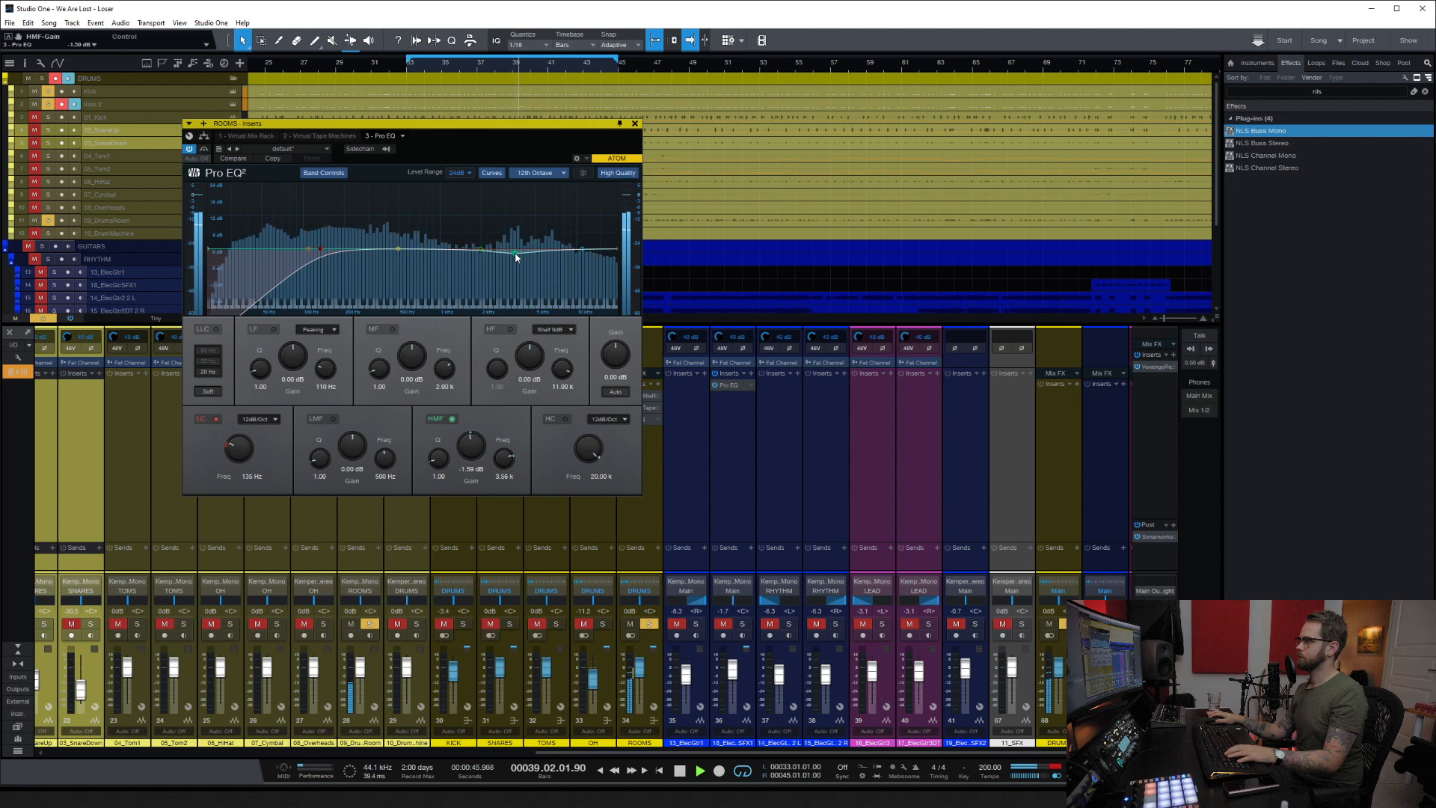
mouse_move(399, 248)
left_mouse_down()
mouse_move(368, 230)
mouse_move(376, 256)
left_mouse_up()
left_click(635, 123)
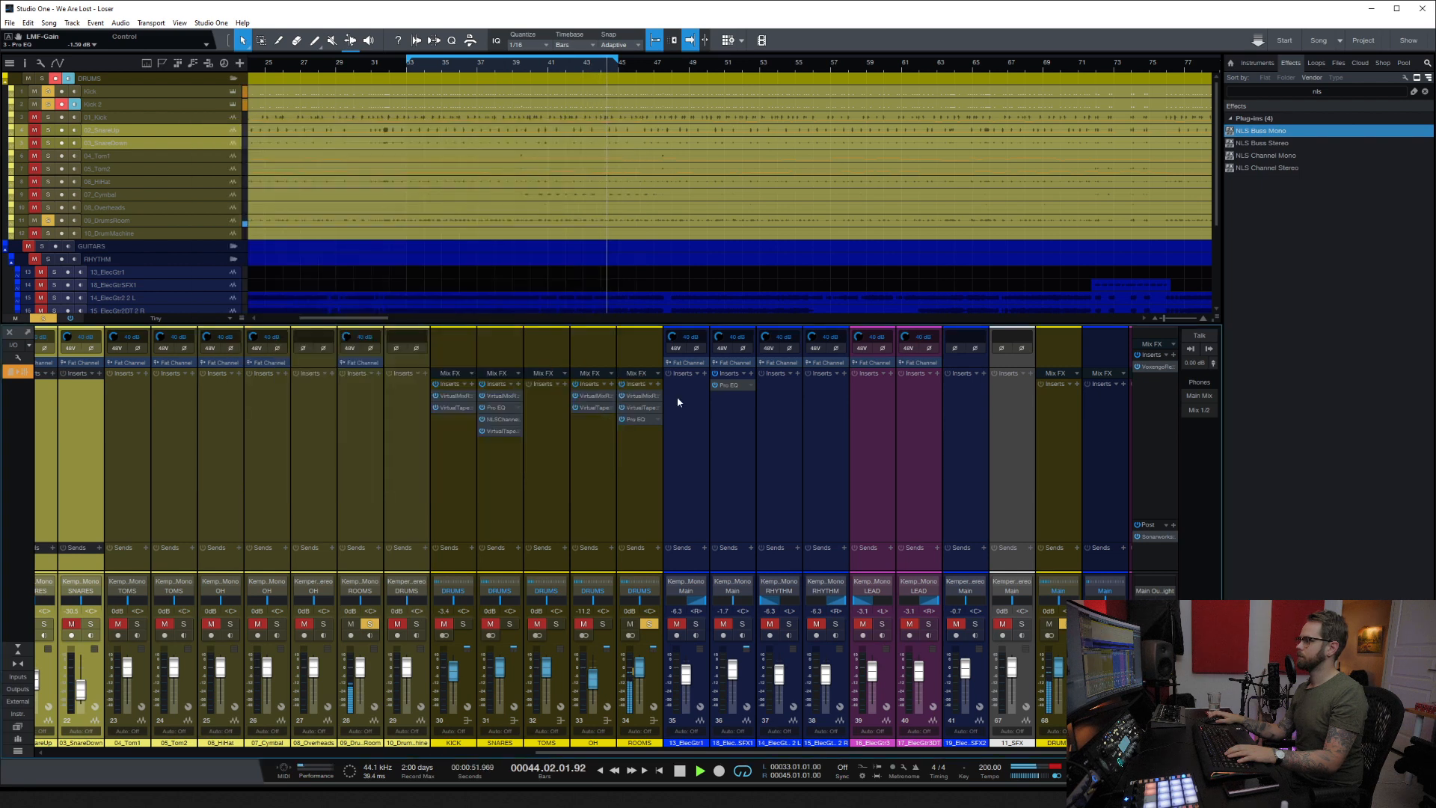
Step: Pull the ROOMS fader fully down and solo all the drum buses from KICK to ROOMS
left_click_drag(639, 667, 639, 709)
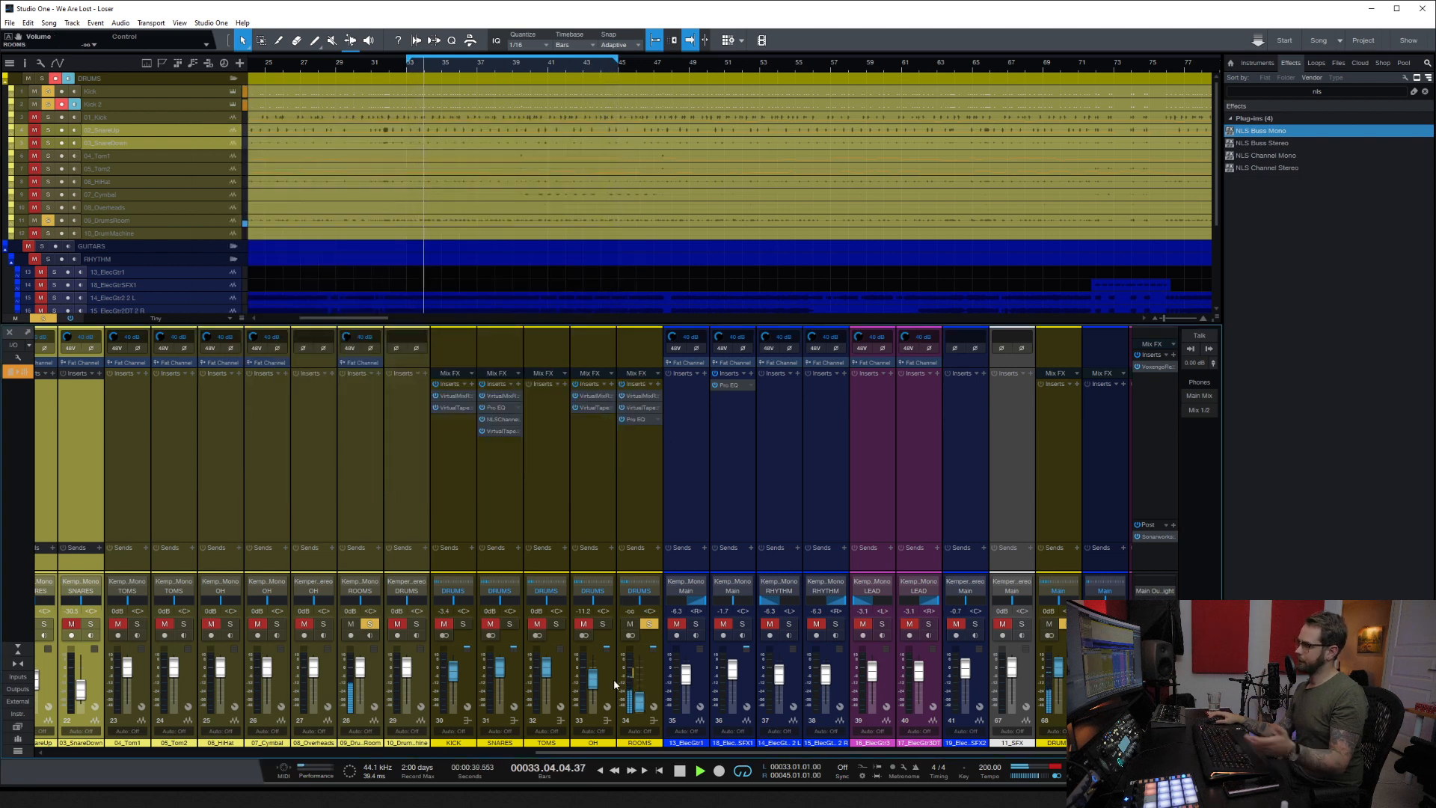
left_click(467, 673)
left_click(652, 660, "shift")
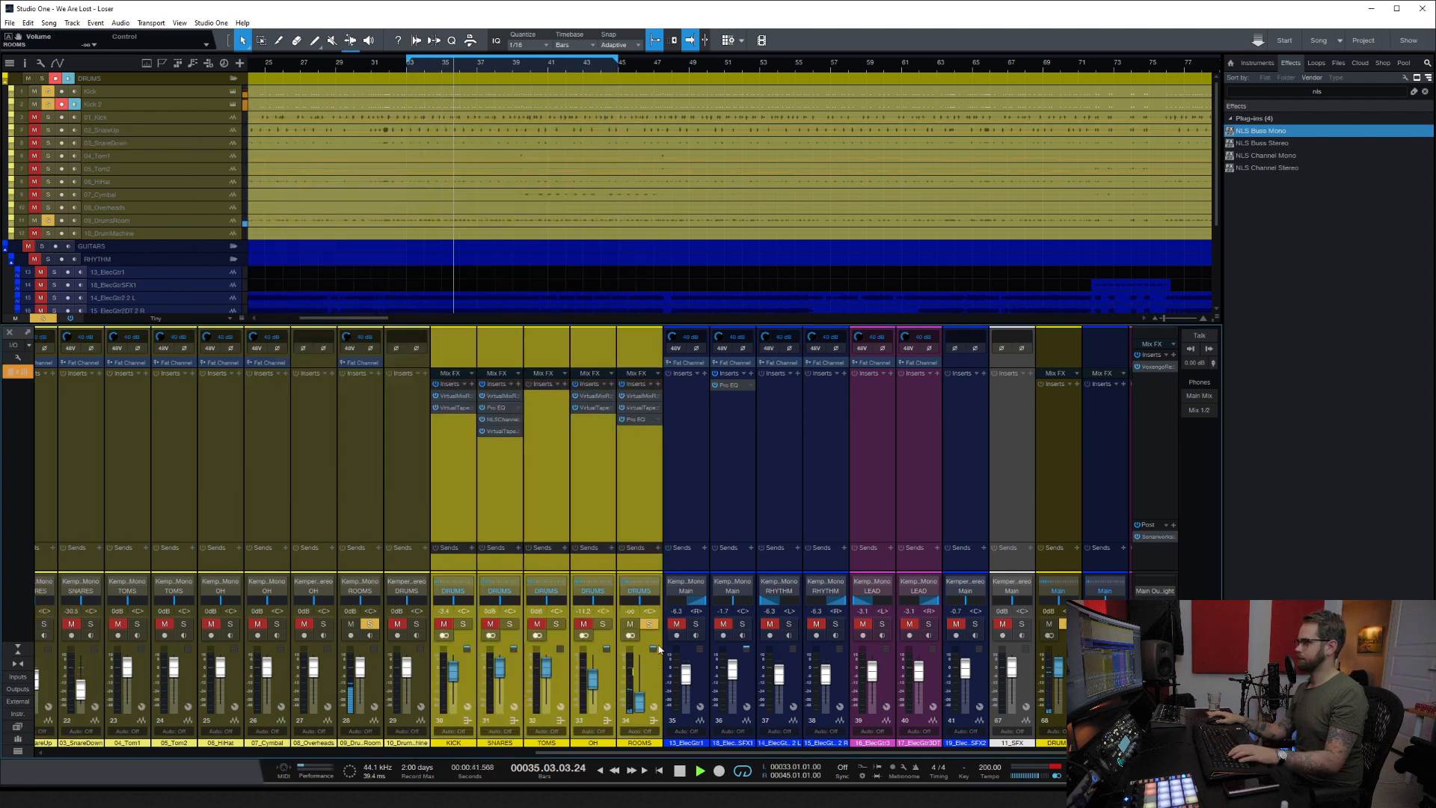
left_click(656, 619)
left_click(650, 622)
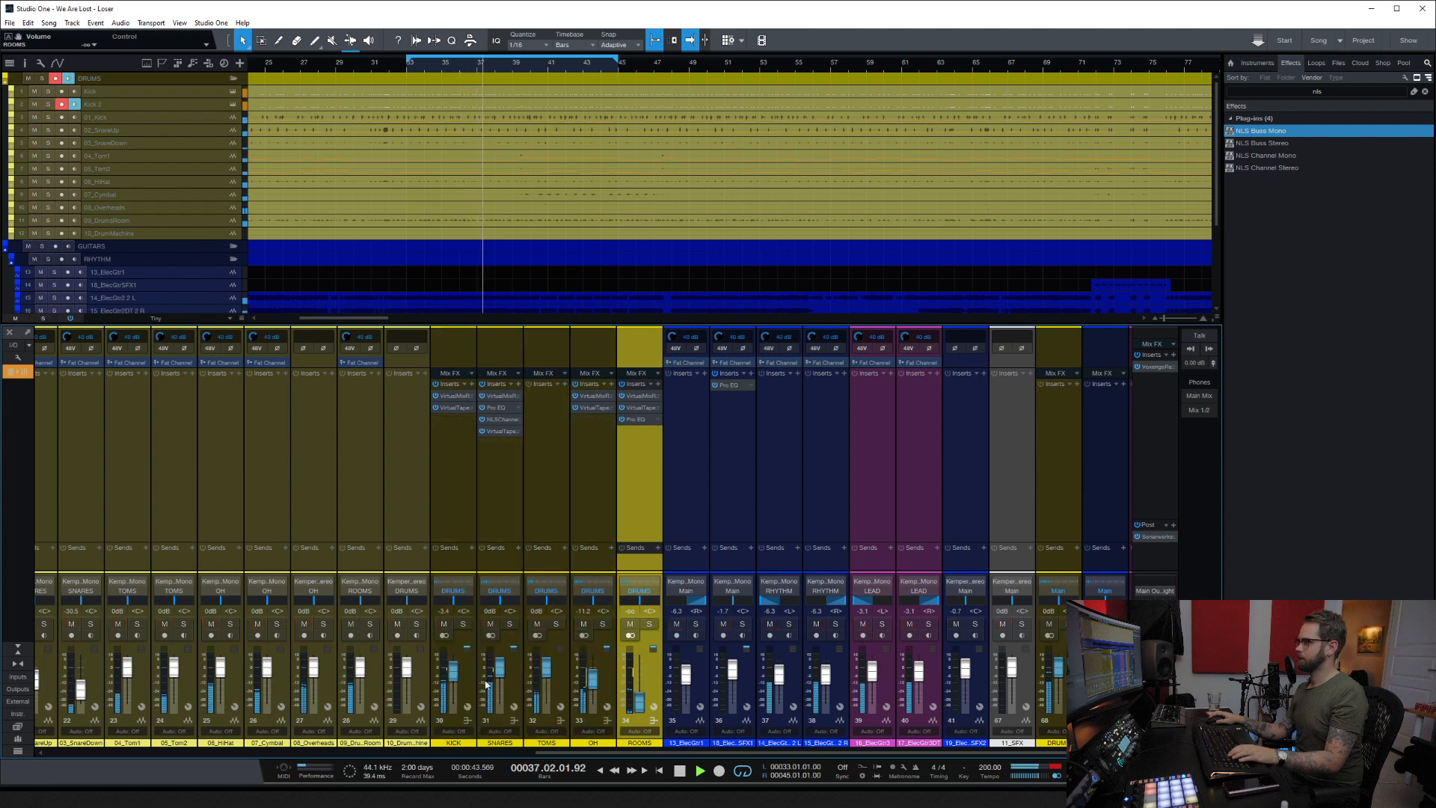
left_click(464, 609, "shift")
left_click(463, 623)
Step: Bring the ROOMS bus up to about -8 dB and set OH to about -10.1 dB against the full drum mix
left_click_drag(644, 681, 643, 687)
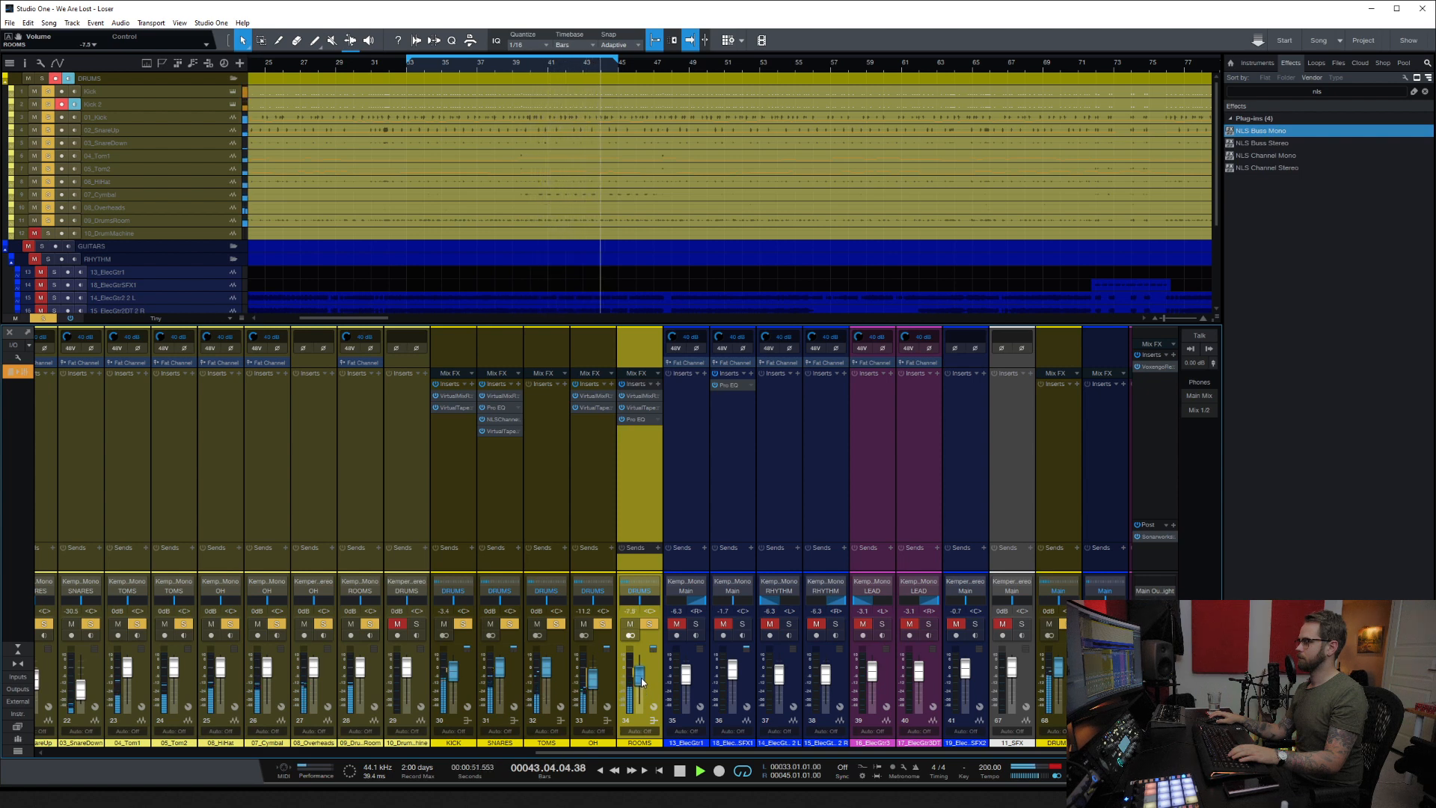
left_click_drag(642, 680, 641, 682)
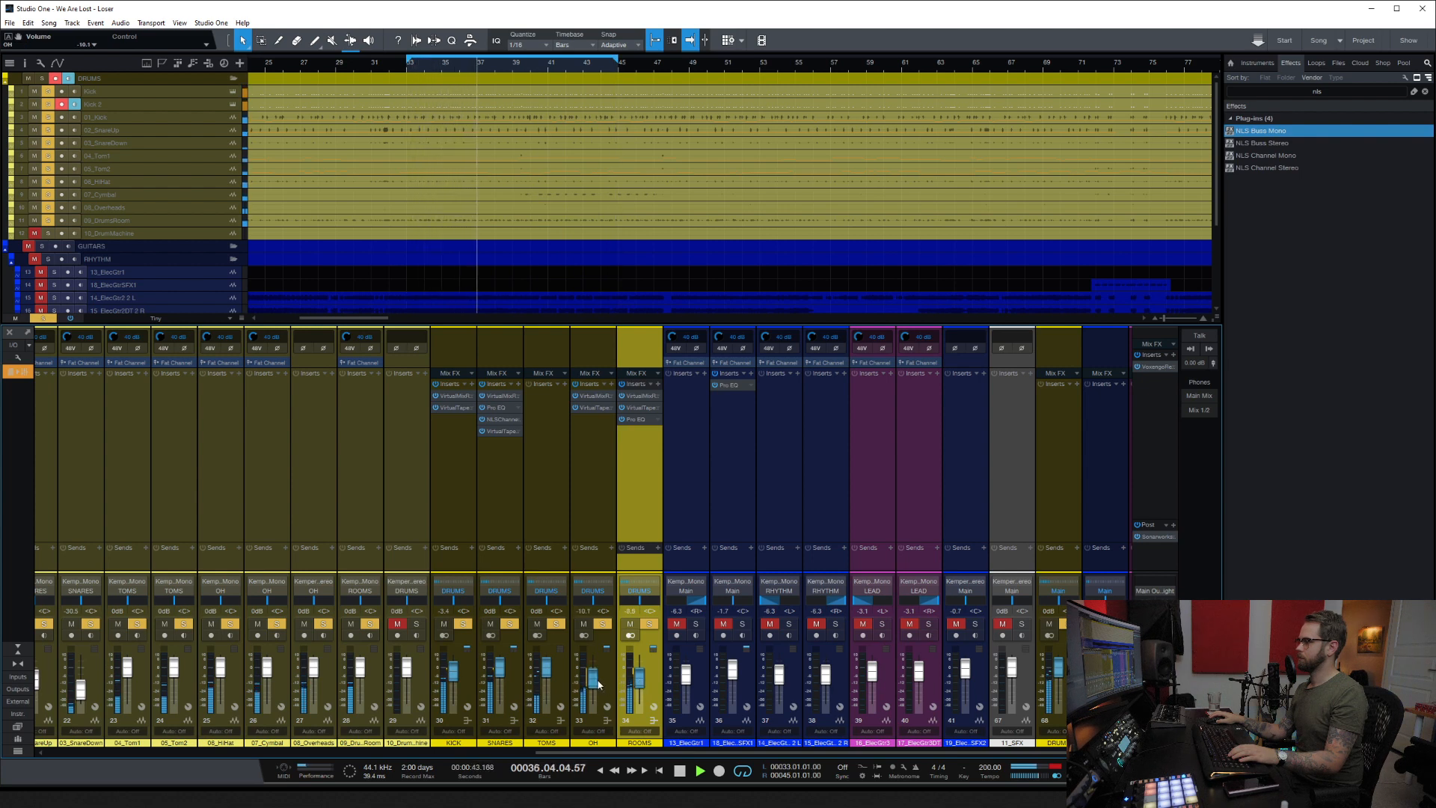
key("space")
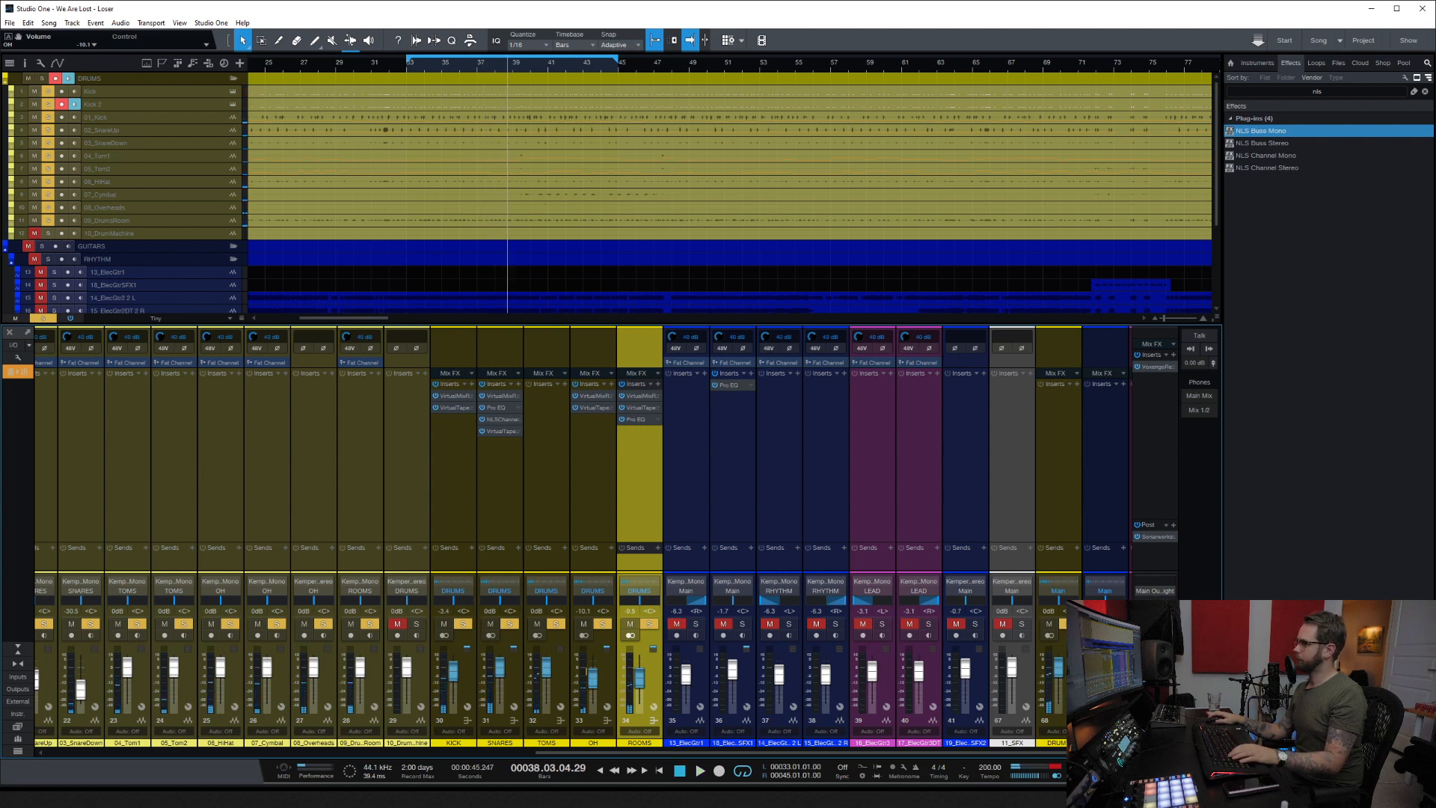
Step: Clear the drum bus solos and audition the TOMS bus on its own
left_click(1068, 624)
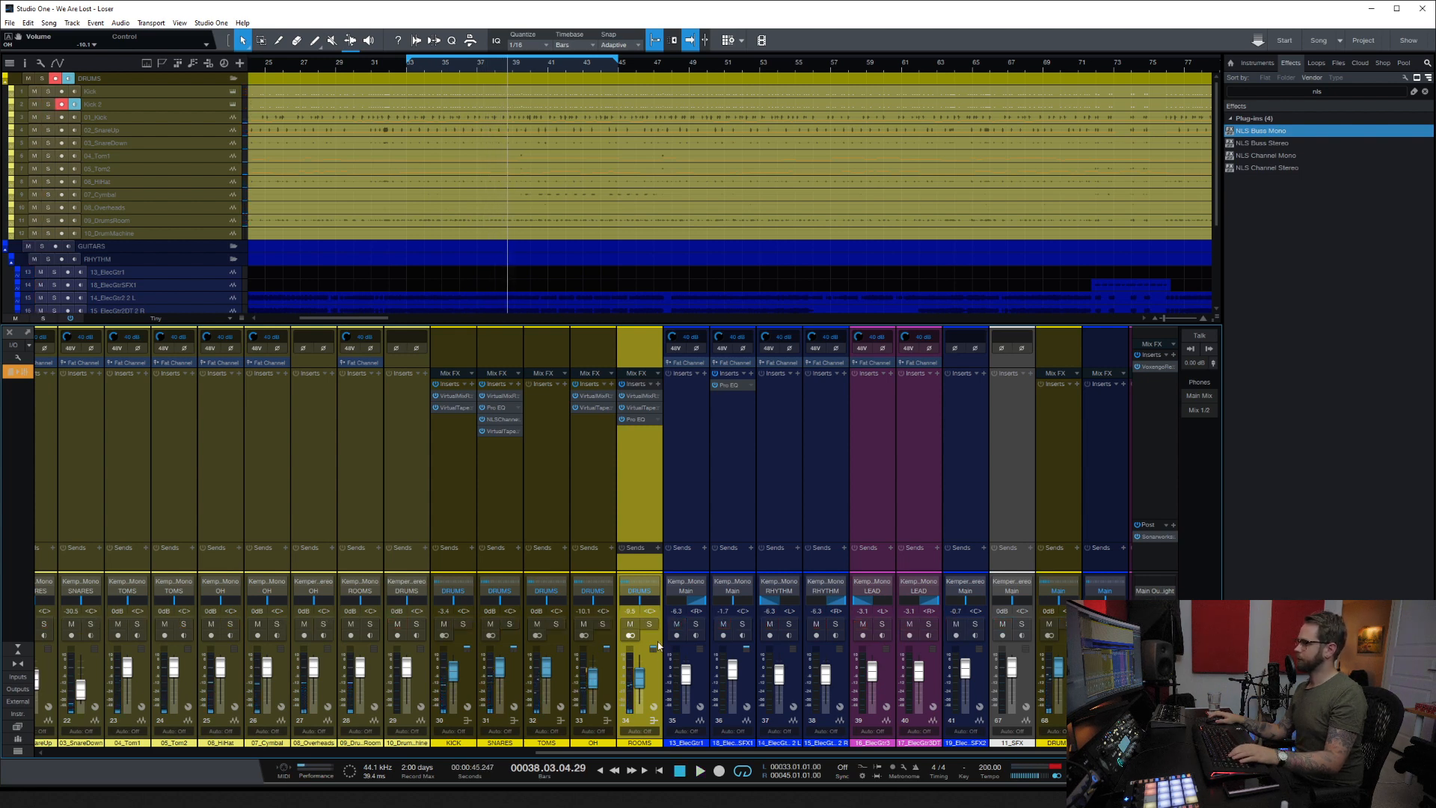
left_click(556, 624)
key("space")
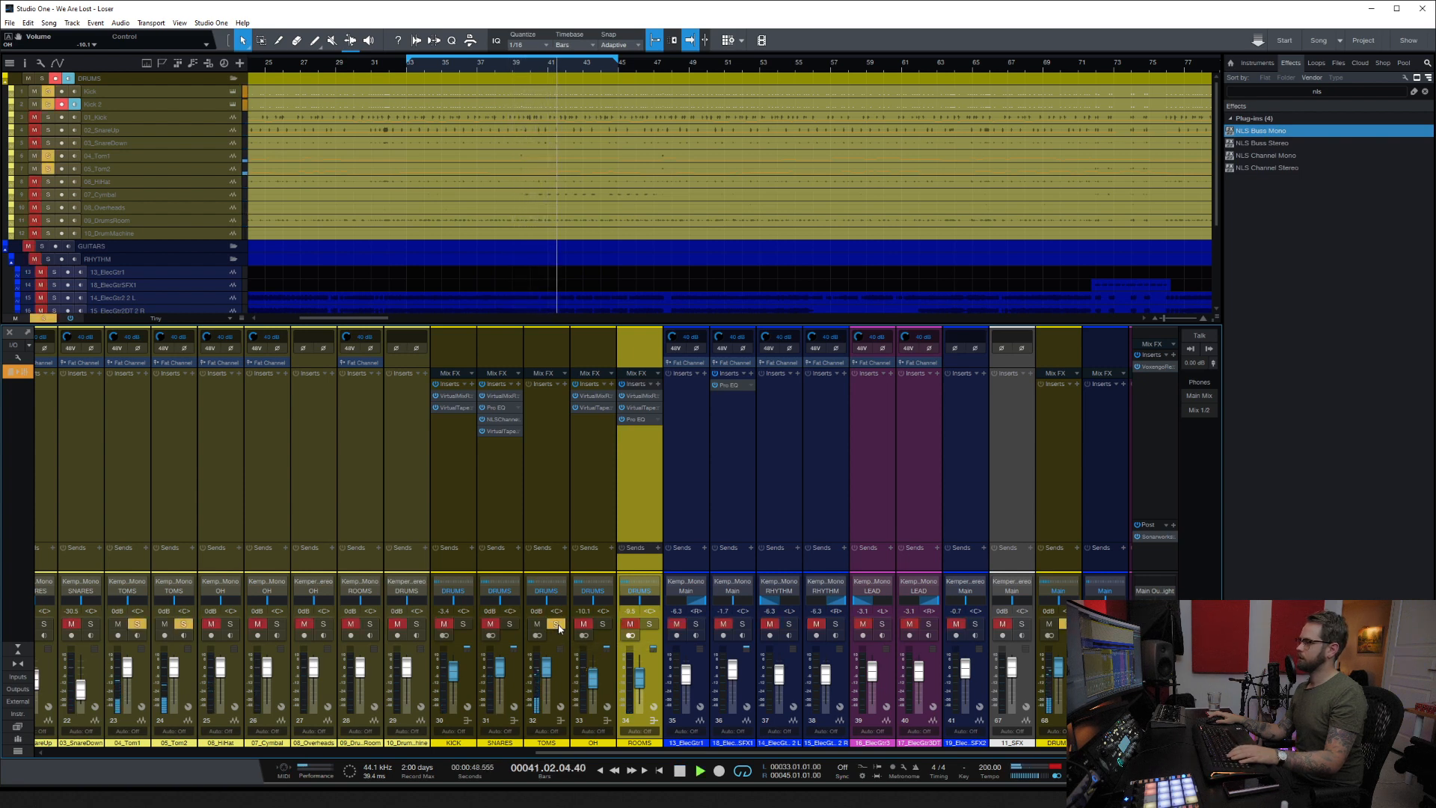
key("space")
left_click(557, 624)
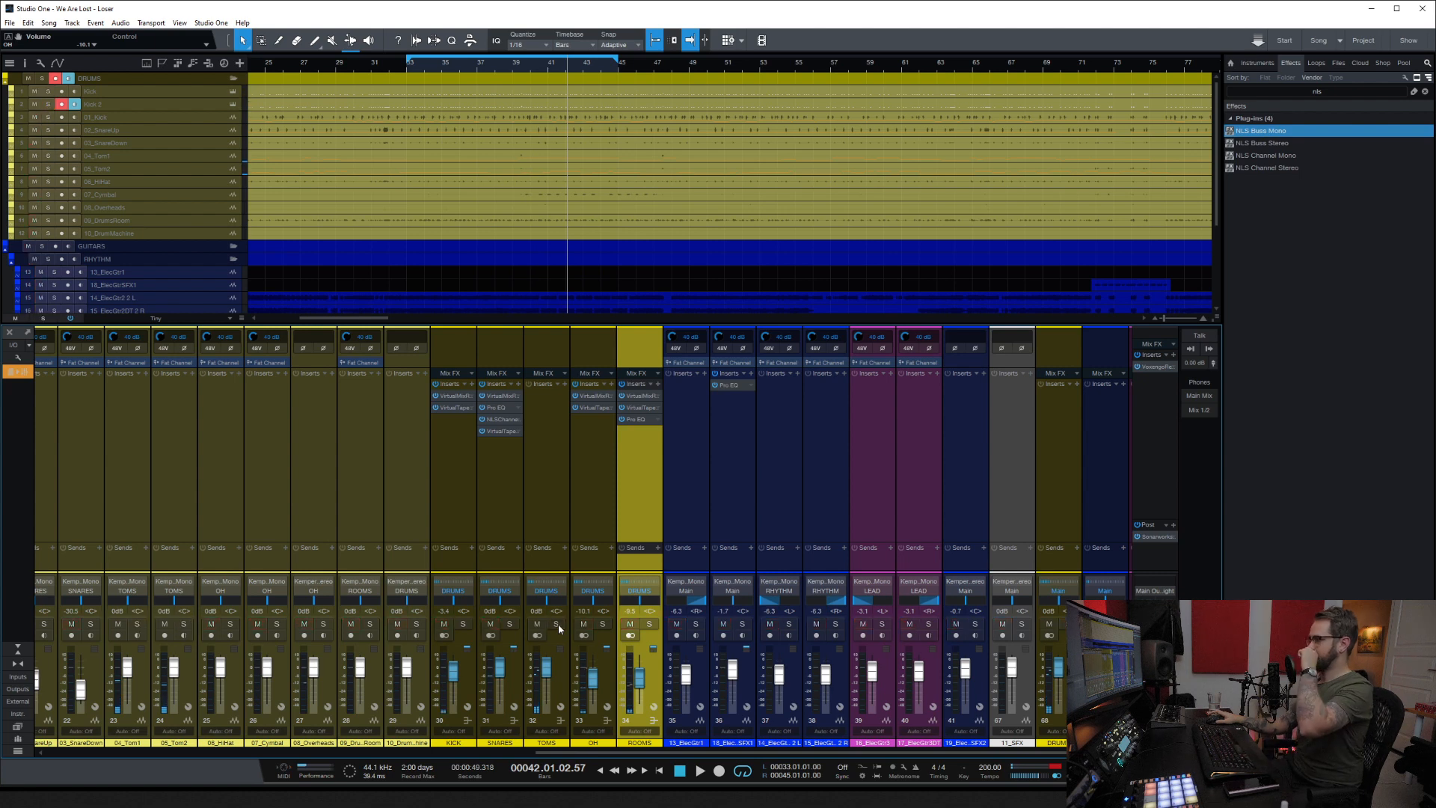